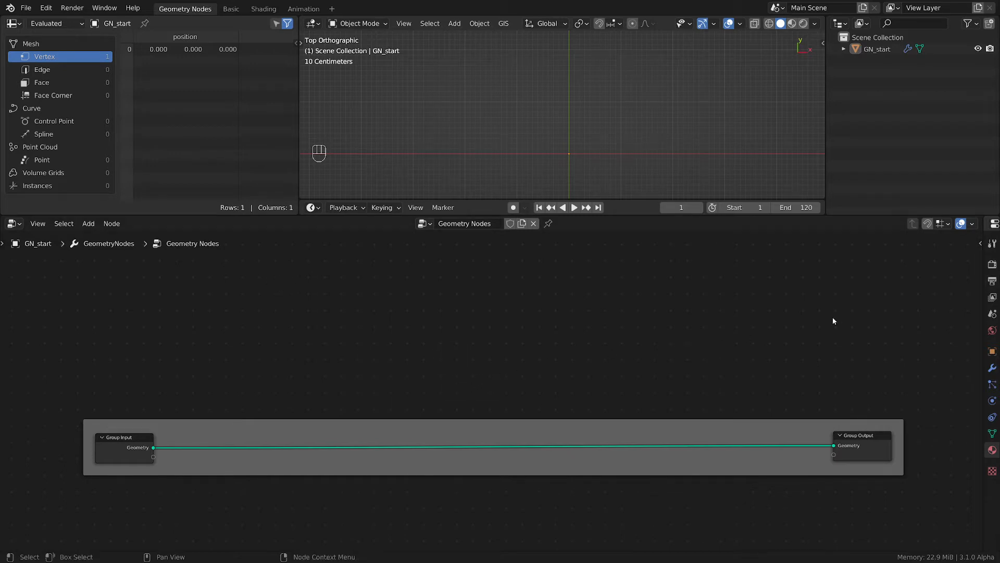
- Insert a Grid mesh primitive node on the link between Group Input and Group Output
left_click(539, 323)
key("ctrl")
scroll(248, 429, "up", 2)
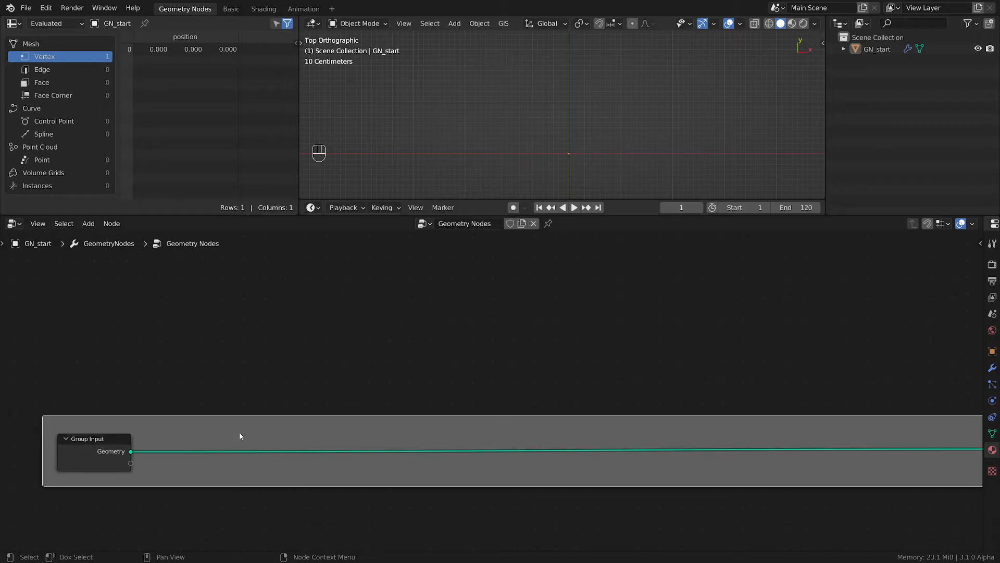
scroll(240, 433, "down", 1)
scroll(239, 433, "up", 2)
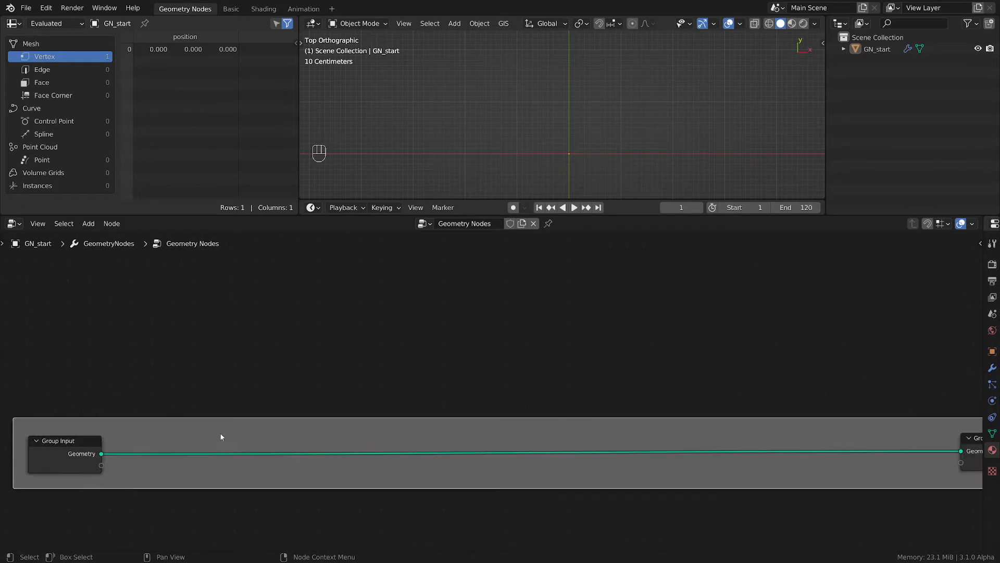
key("shift")
key("shift+a")
mouse_move(195, 445)
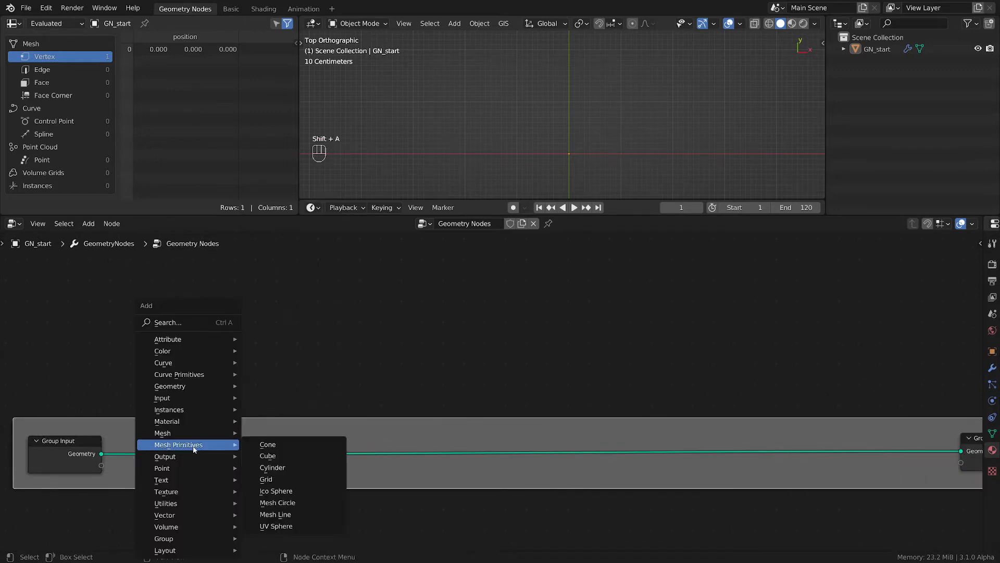
left_click(267, 479)
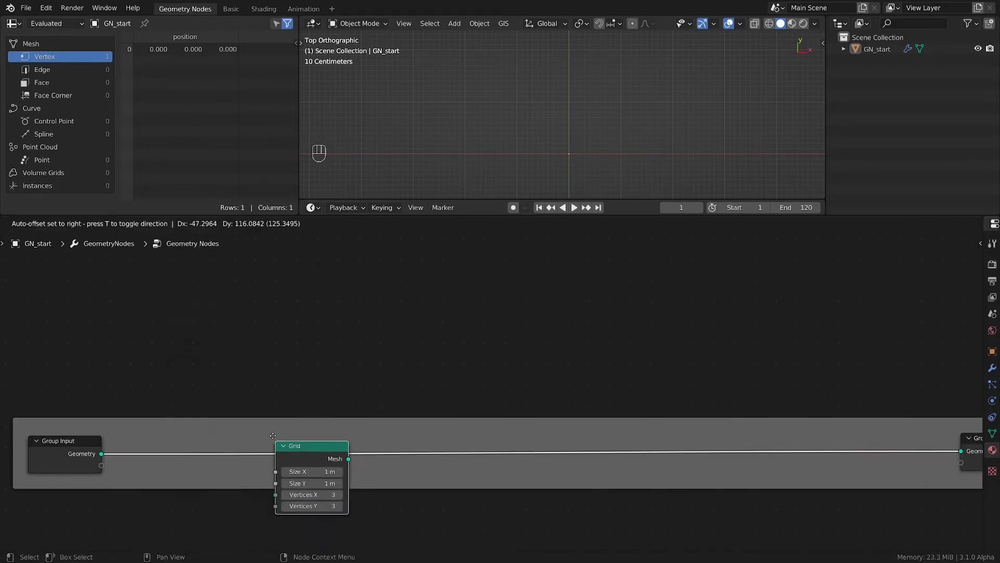
left_click(297, 459)
key("g")
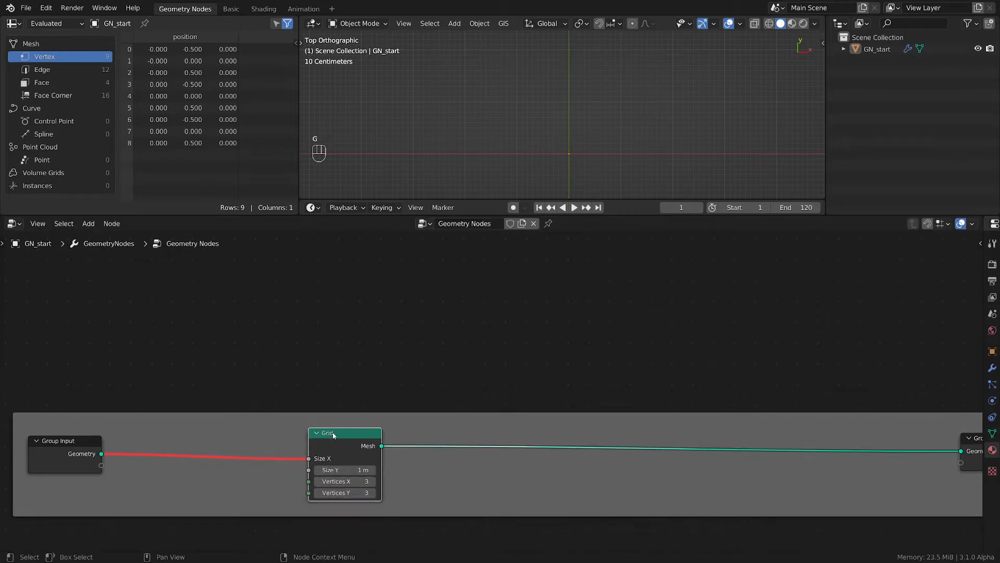
left_click(335, 436)
- Delete the Group Input node, leaving the Grid node connected to Group Output
left_click(87, 443)
key("x")
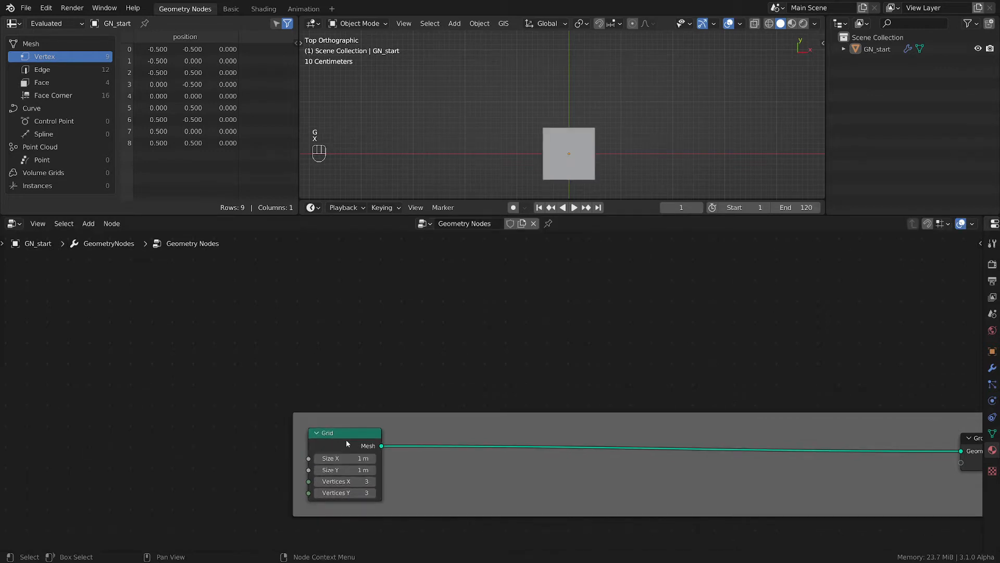
scroll(354, 443, "up", 1)
scroll(485, 447, "down", 1)
middle_click_drag(493, 448, 298, 442)
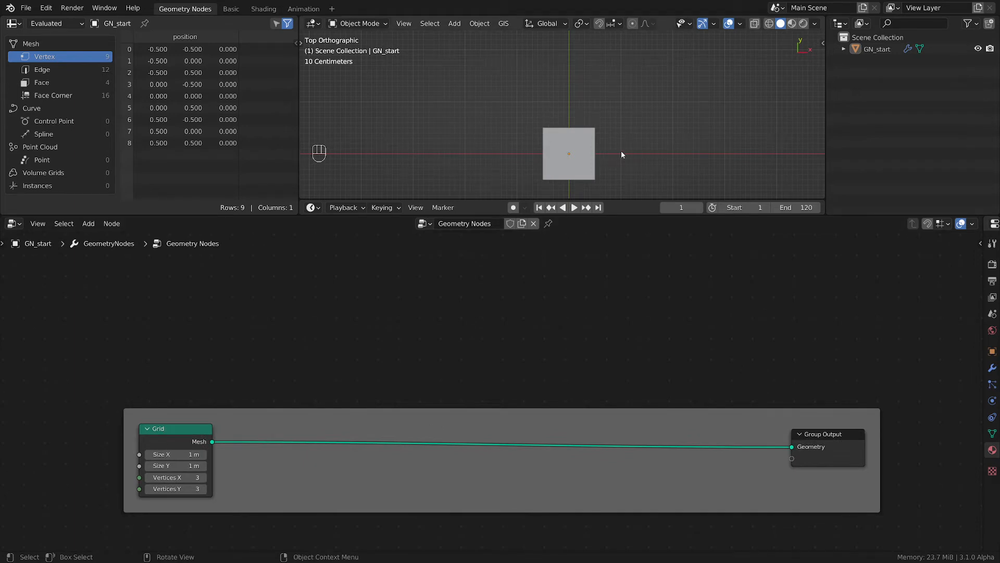
- Select the GN_start object in the scene
left_click(867, 49)
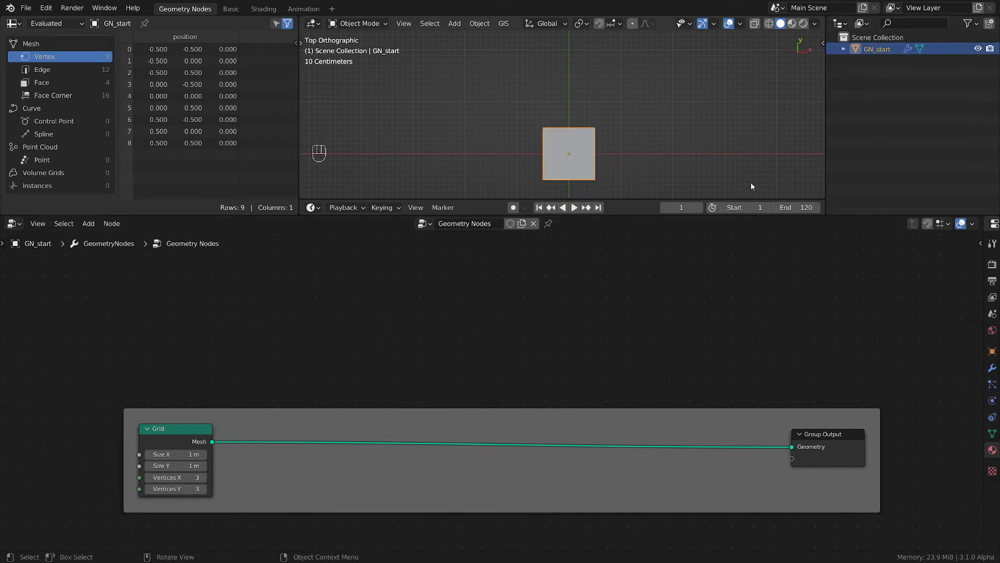
scroll(407, 455, "up", 1)
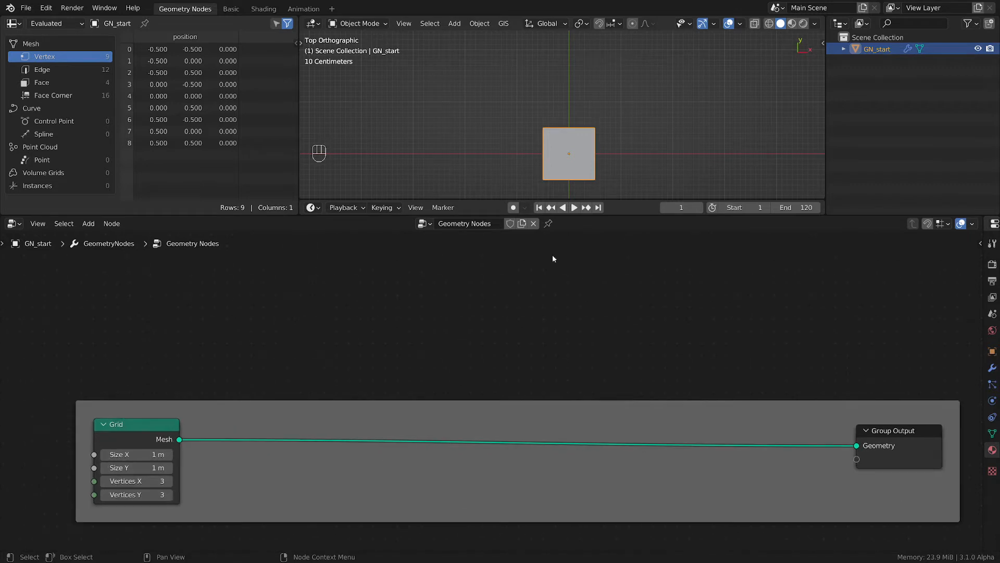
middle_click_drag(593, 168, 601, 142, "shift")
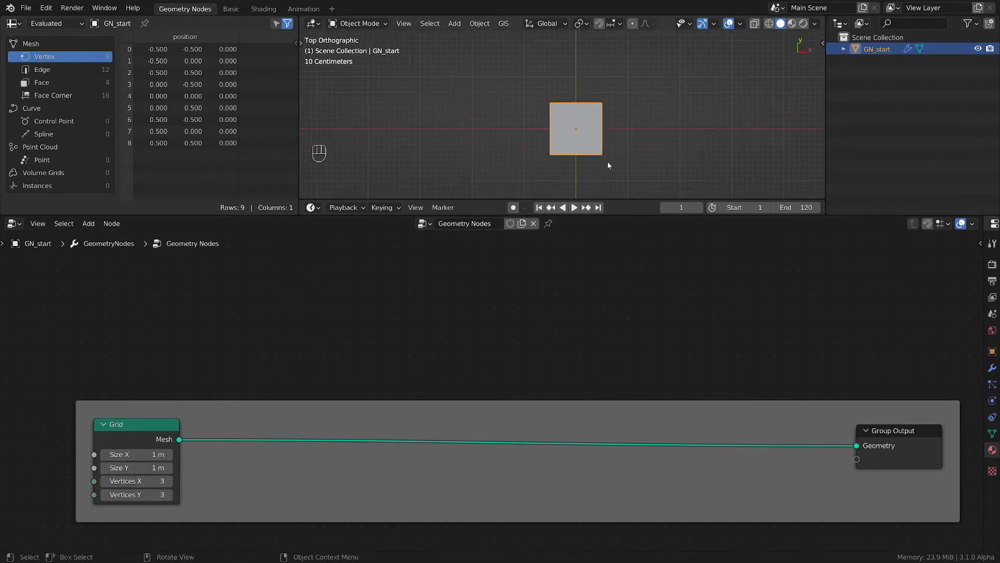
- Insert a Delete Geometry node on the link between the Grid and Group Output nodes
left_click_drag(875, 436, 886, 432)
middle_click_drag(461, 471, 526, 460)
key("shift+a")
mouse_move(306, 388)
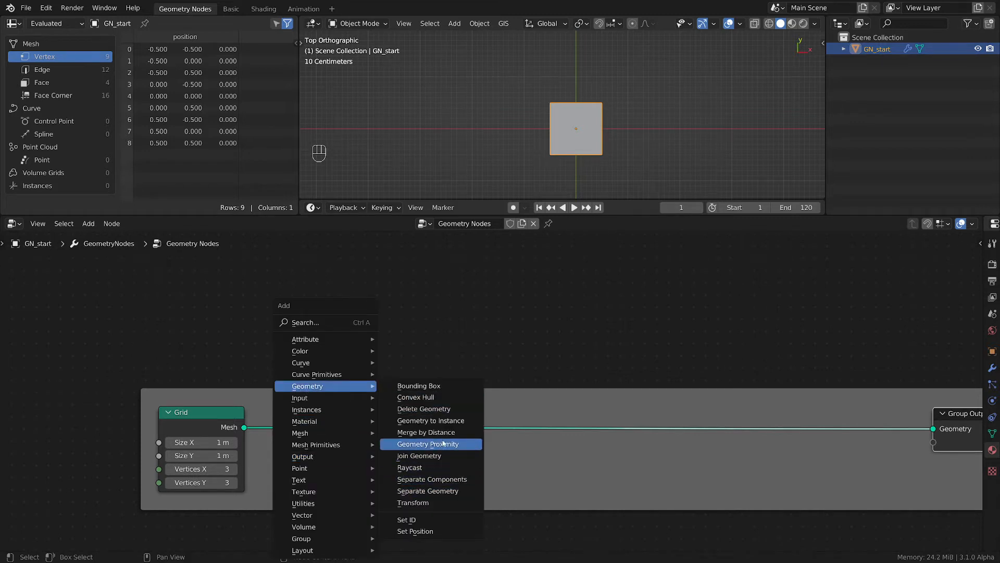
left_click(435, 408)
left_click(550, 464)
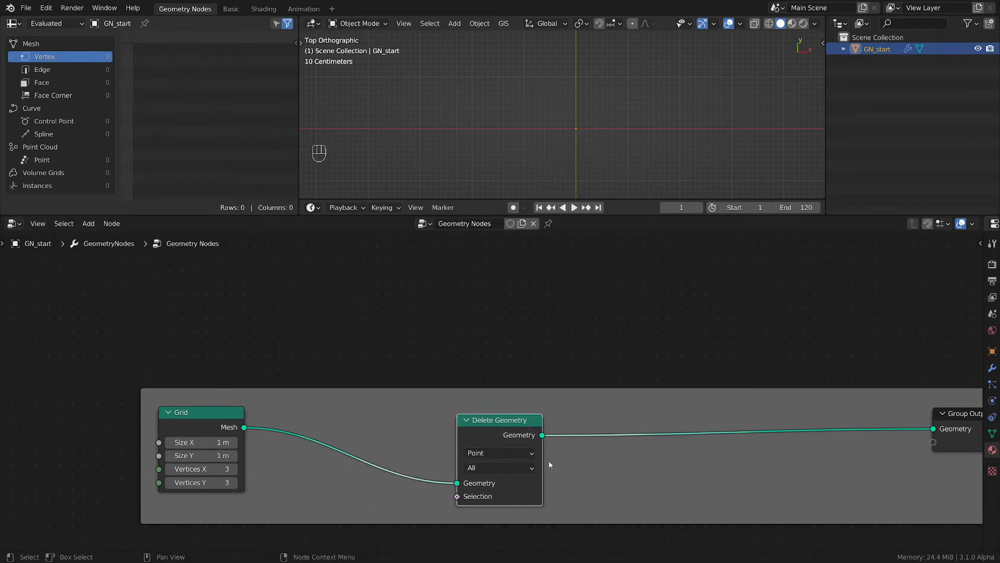
- Set the Delete Geometry domain to Face and space the Grid and Delete Geometry nodes further apart
scroll(630, 475, "up", 1)
left_click(464, 446)
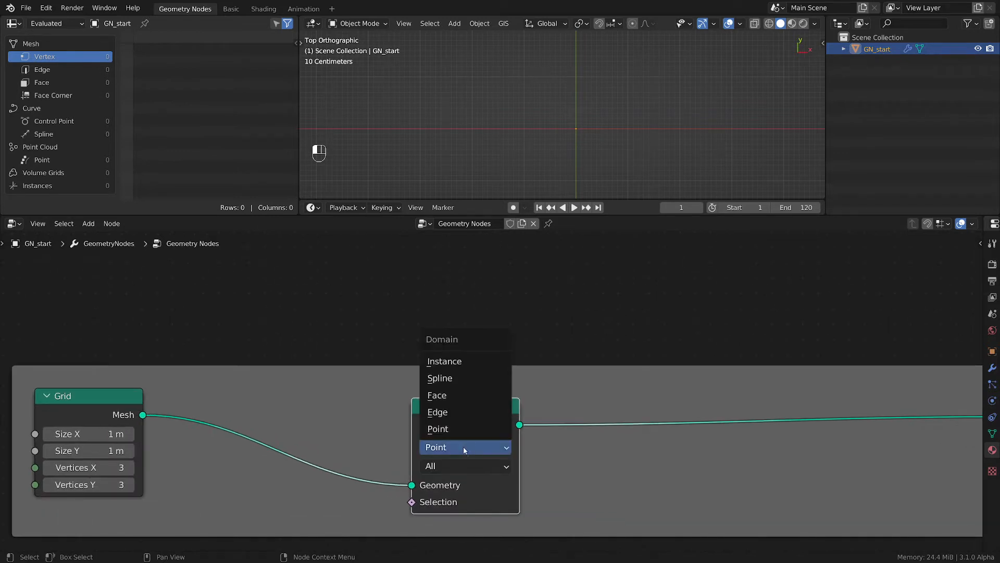
left_click(446, 394)
scroll(517, 374, "down", 2)
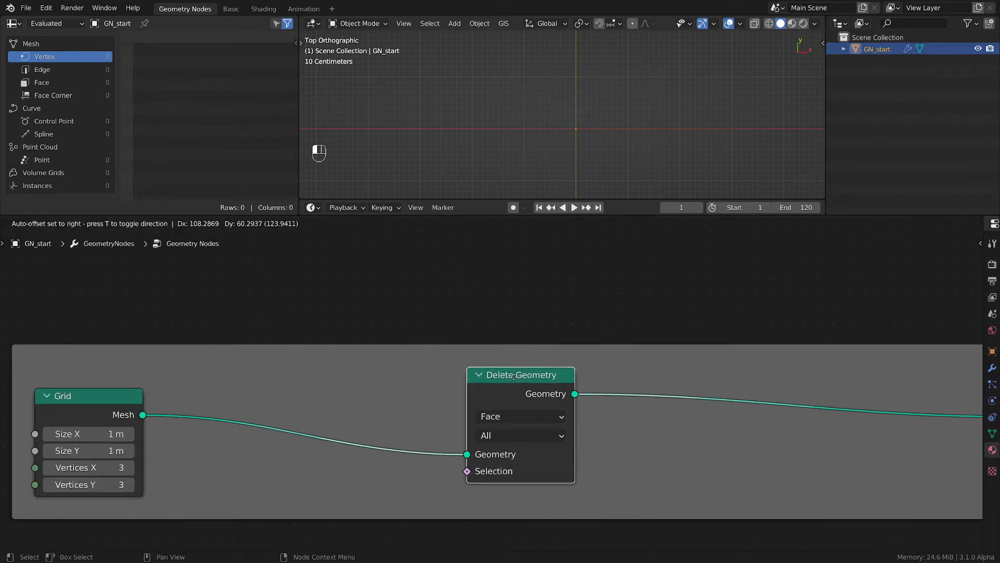
scroll(562, 380, "down", 1)
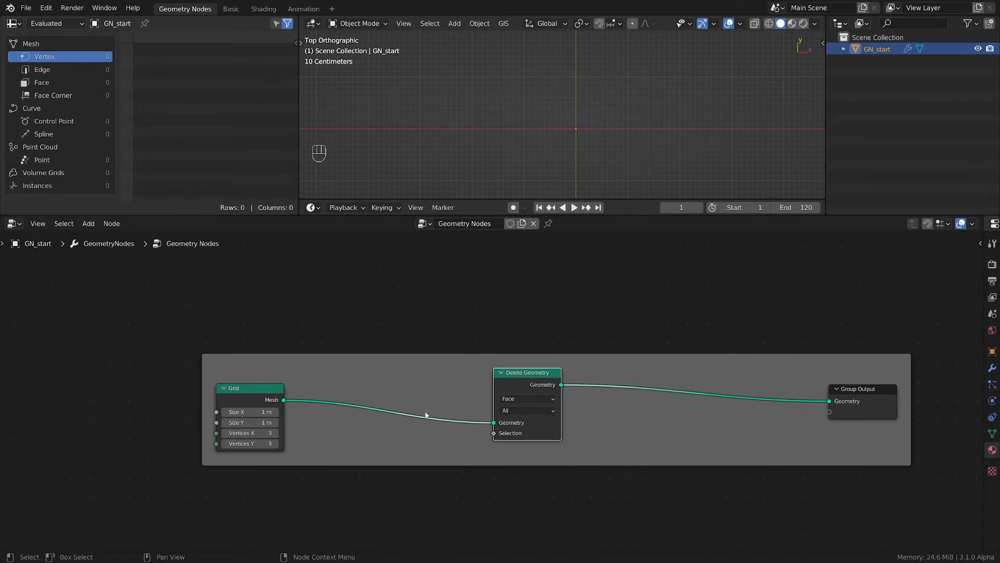
middle_click_drag(425, 415, 570, 397)
left_click_drag(393, 372, 350, 389)
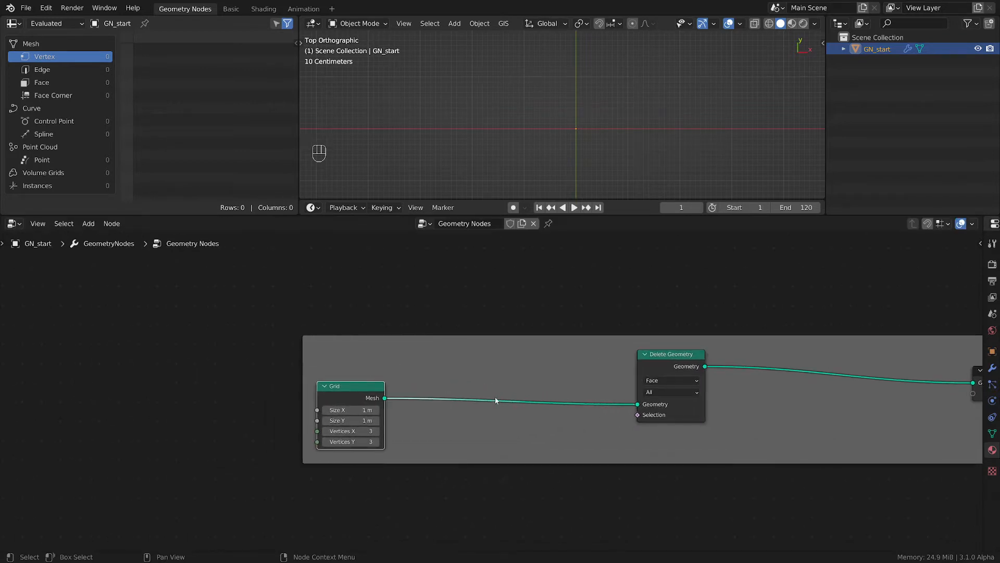
- Add a Random Value node, set its type to Boolean and connect its Value to the Delete Geometry Selection input
middle_click_drag(497, 405, 384, 400)
key("shift+a")
mouse_move(385, 401)
mouse_move(365, 503)
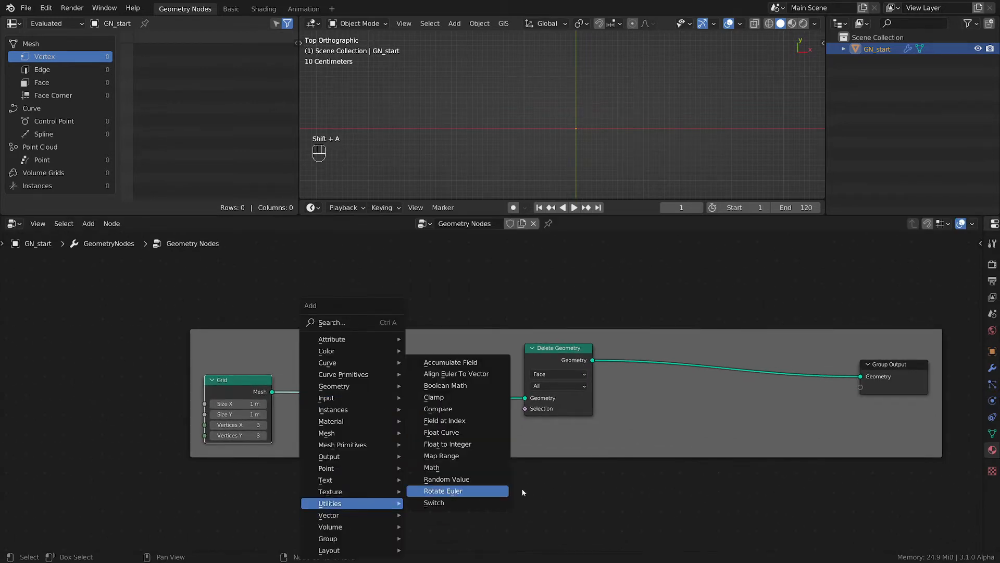
left_click(470, 478)
left_click(368, 412)
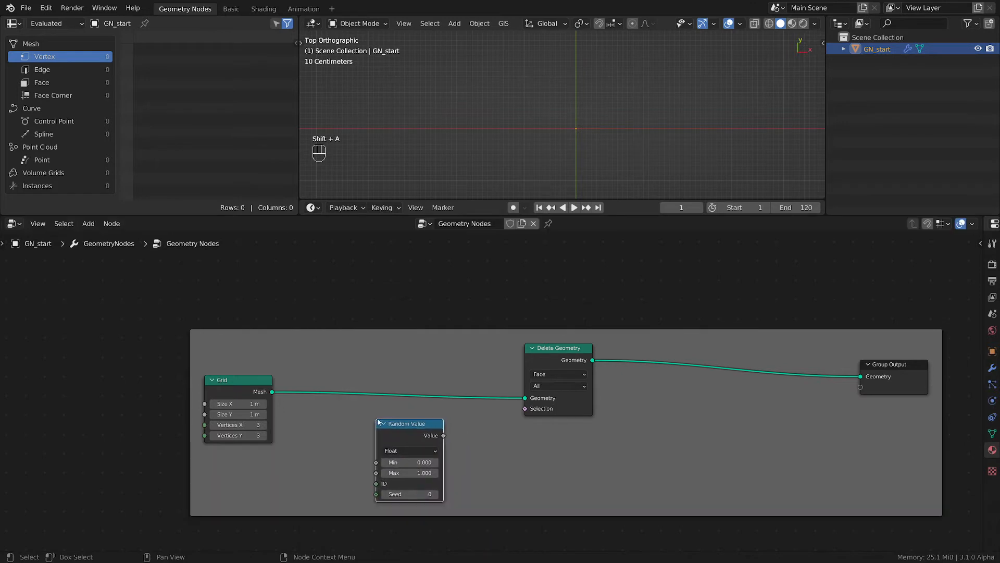
left_click(400, 450)
left_click(396, 492)
left_click_drag(444, 435, 525, 408)
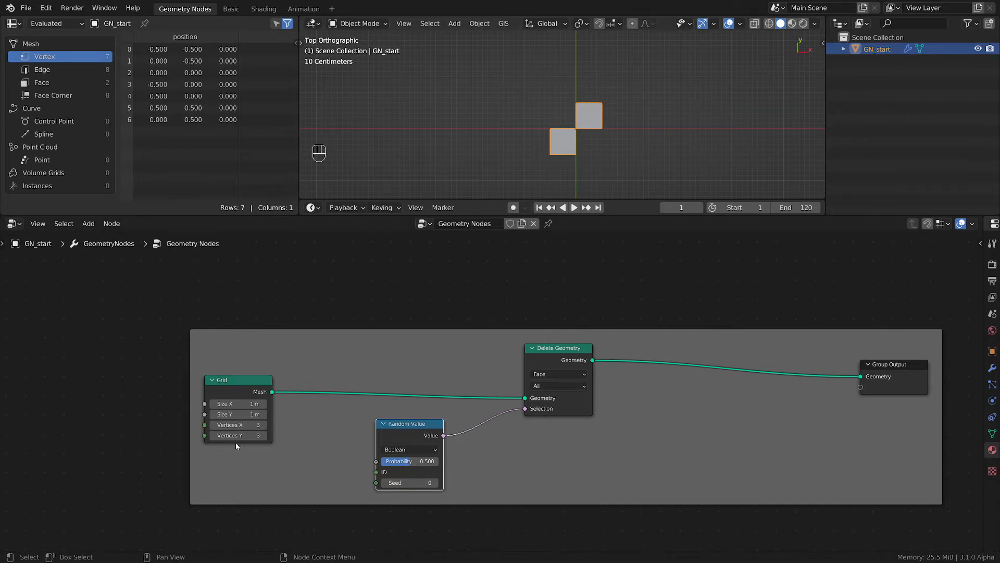
- Set the Grid node's Vertices X and Vertices Y to 20
left_click_drag(236, 435, 239, 424)
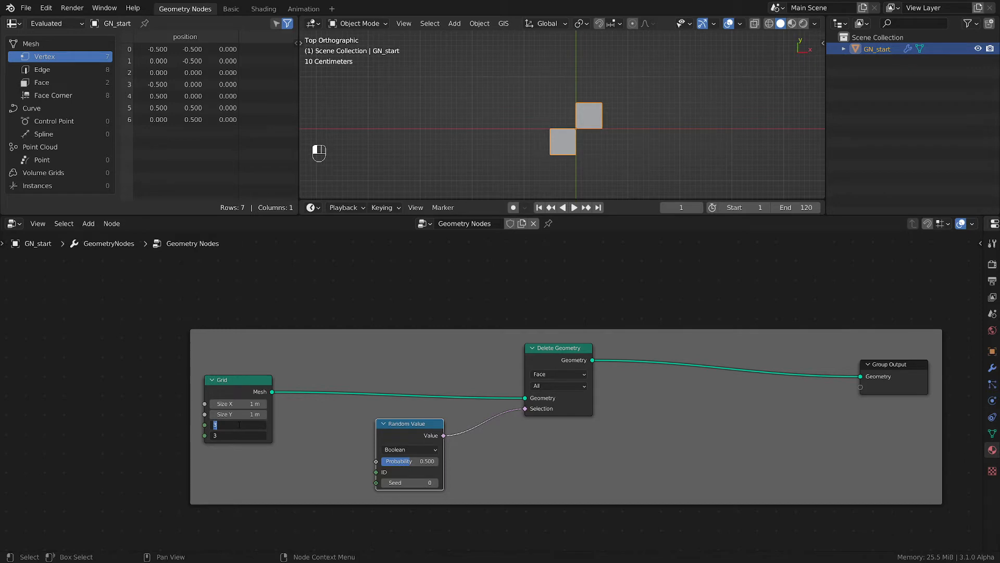
type("20")
key("Return")
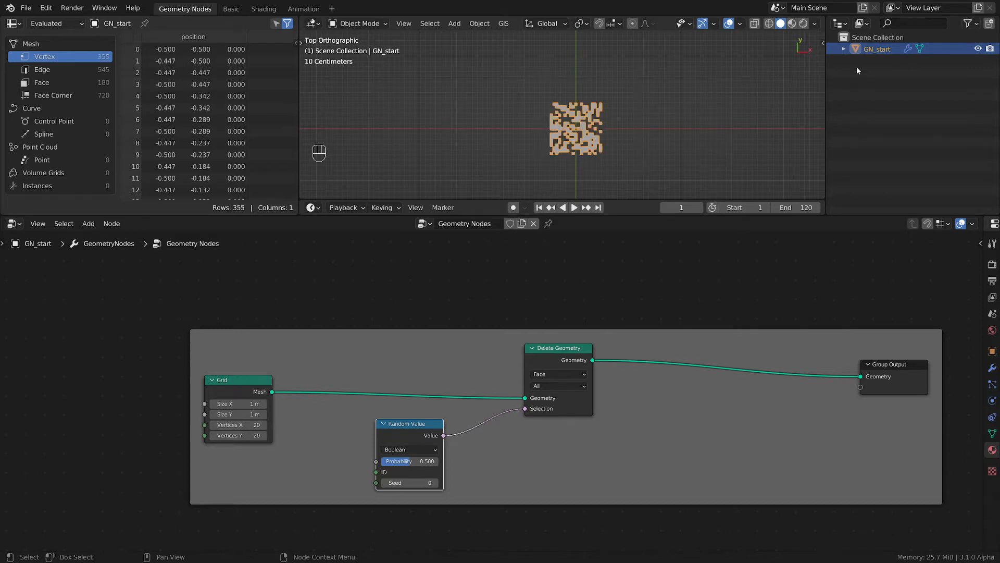
scroll(622, 119, "up", 3)
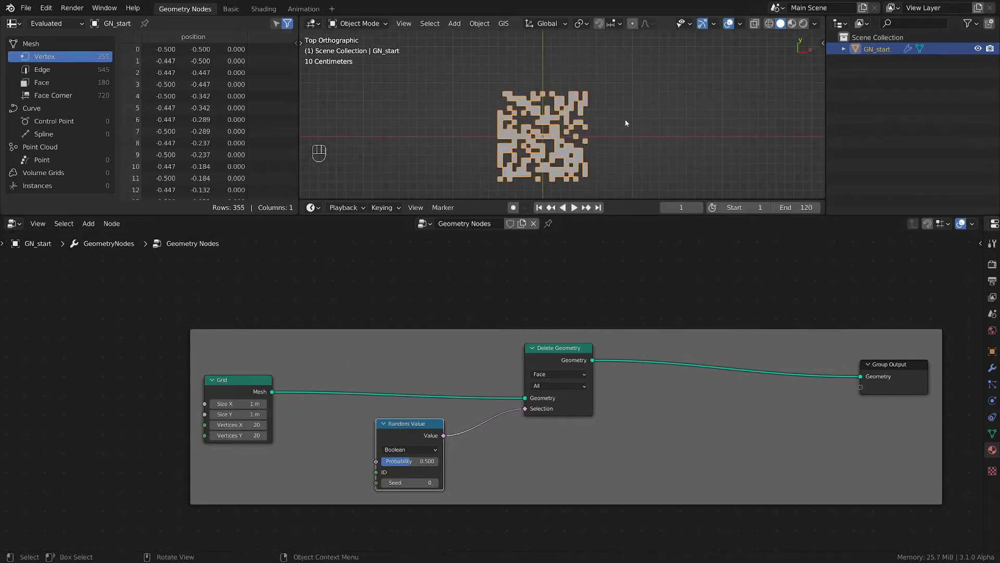
- Set the Random Value node's probability to 0.828 and delete the node
mouse_move(410, 465)
left_mouse_down()
mouse_move(386, 465)
mouse_move(440, 465)
mouse_move(424, 465)
left_mouse_up()
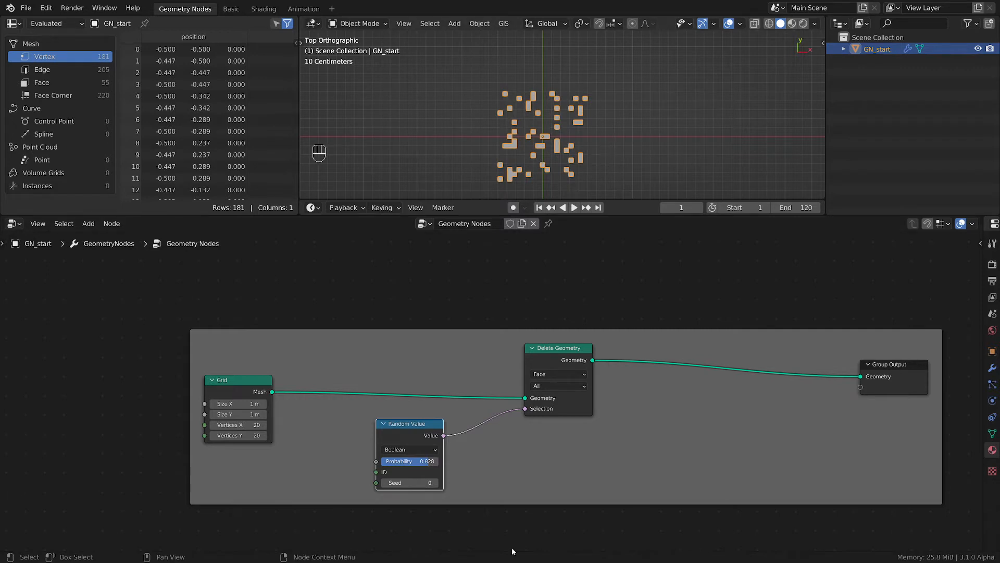
middle_click_drag(518, 483, 657, 412)
scroll(654, 409, "up", 3)
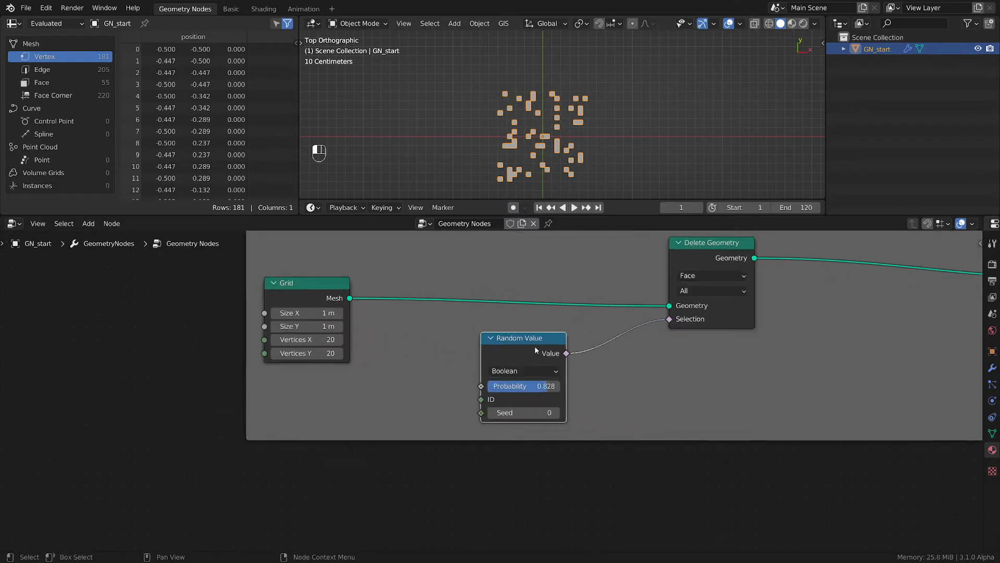
key("x")
- Add a Musgrave Texture node below the link between the Grid and Delete Geometry nodes
key("shift+a")
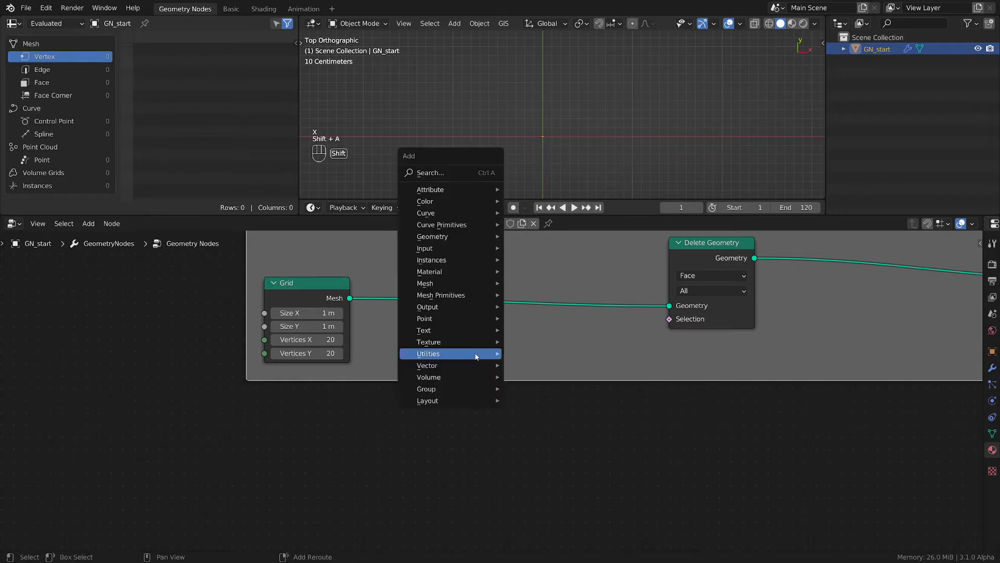
mouse_move(475, 354)
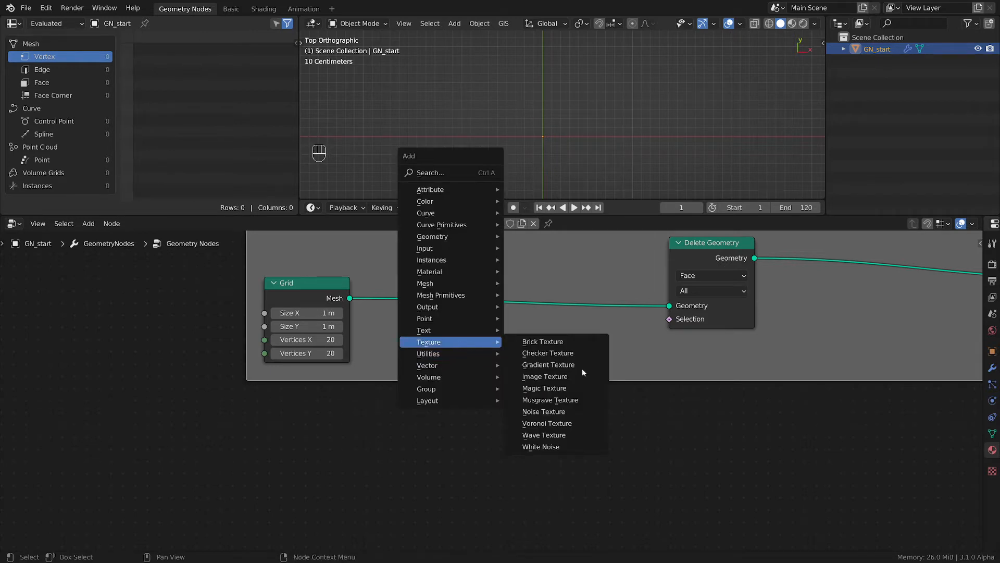
left_click(584, 400)
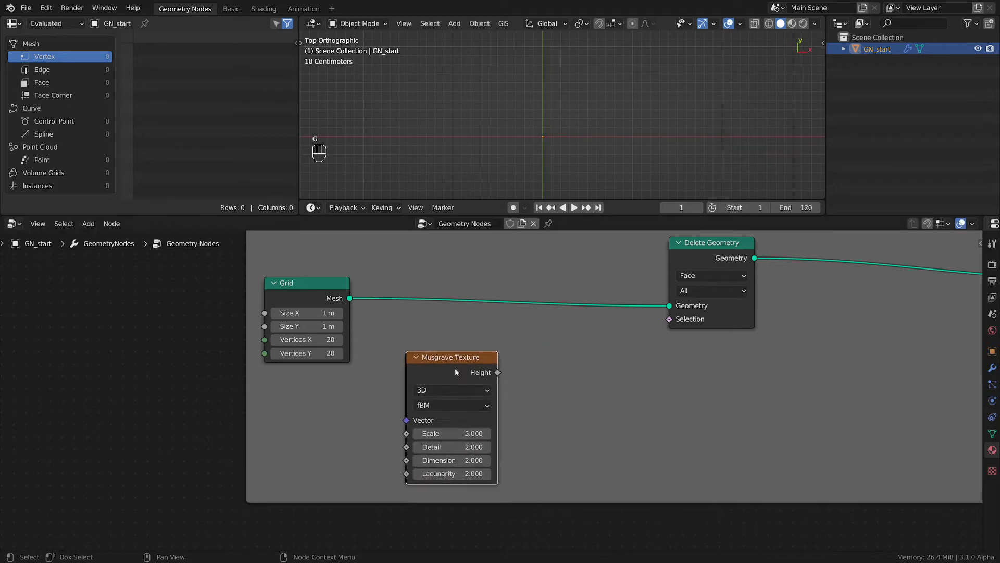
left_click(455, 367)
- Add a Compare node in Greater Than mode and connect the Musgrave Texture Height to its A input
key("shift+a")
mouse_move(546, 383)
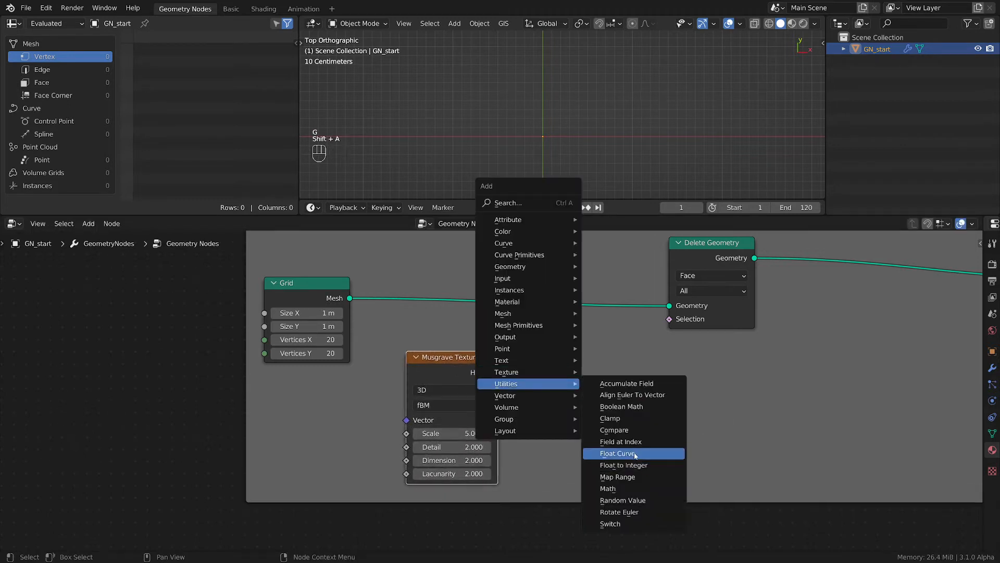
left_click(633, 430)
left_click(551, 343)
left_click_drag(499, 373, 544, 405)
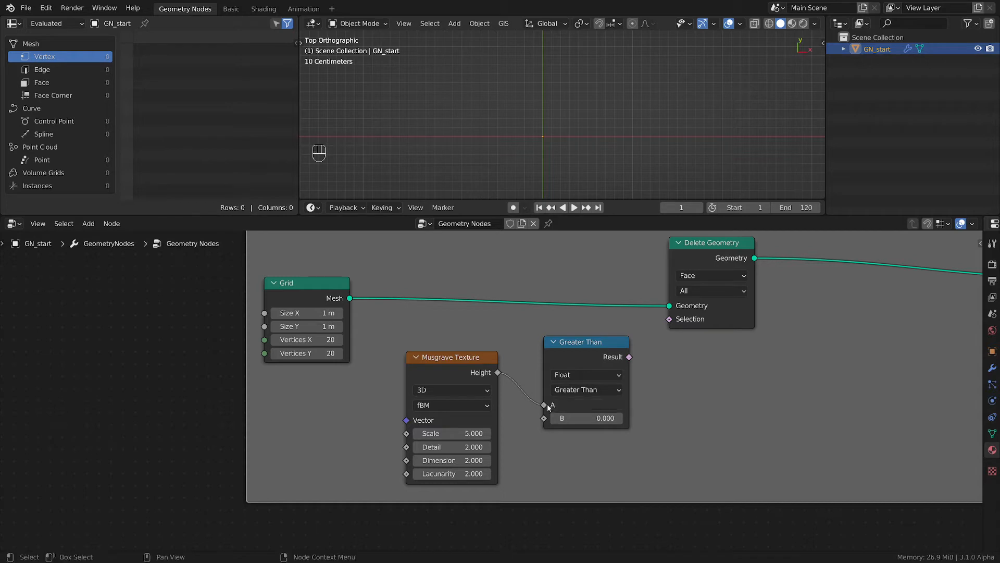
- Connect the Greater Than node's Result to the Delete Geometry Selection input and set its B value to -0.500
left_click(580, 390)
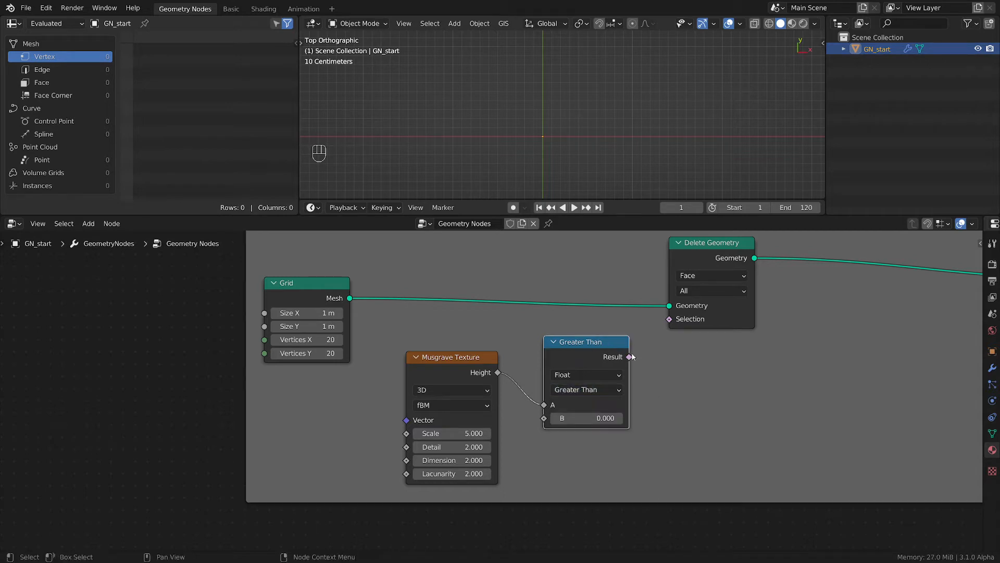
left_click_drag(629, 357, 669, 318)
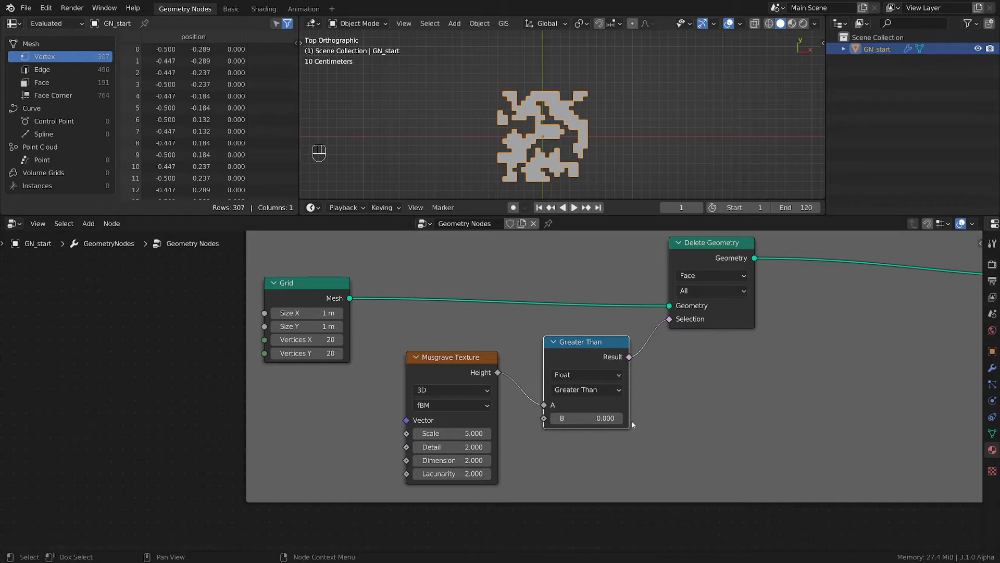
left_click_drag(586, 418, 551, 418)
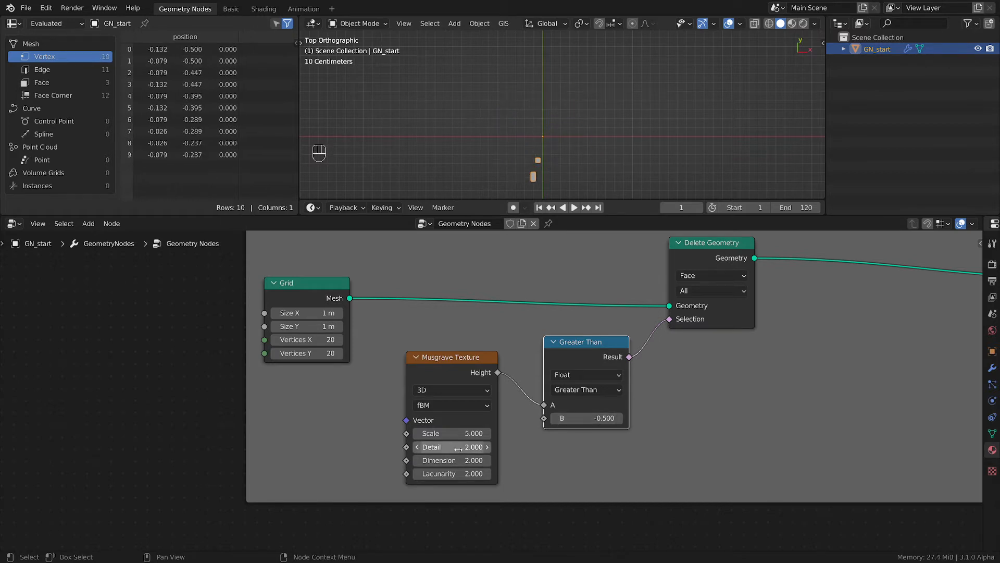
- Set the Musgrave Texture node's Scale to 15 and Detail to 15
left_click_drag(452, 433, 519, 434)
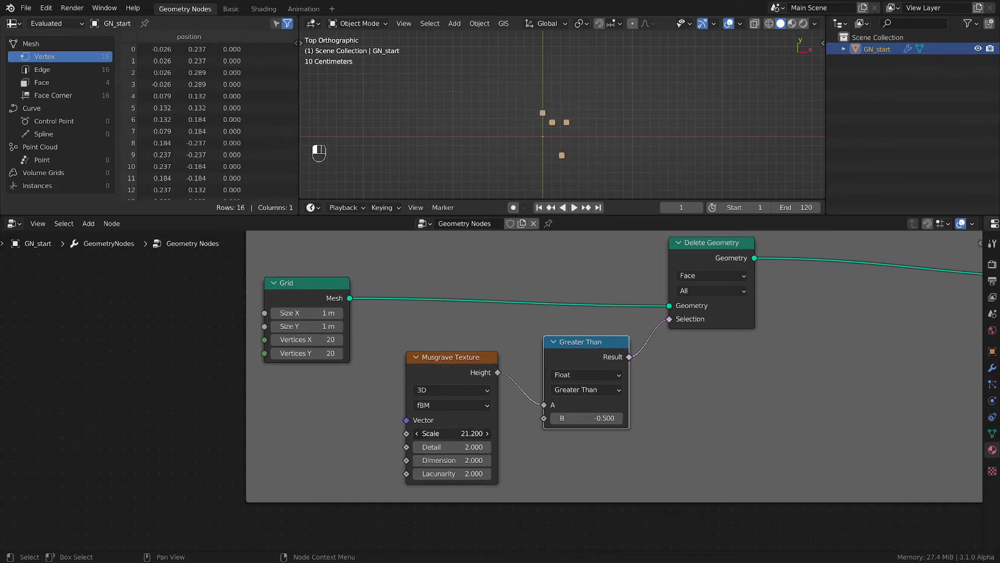
left_click(453, 433)
type("15")
key("Return")
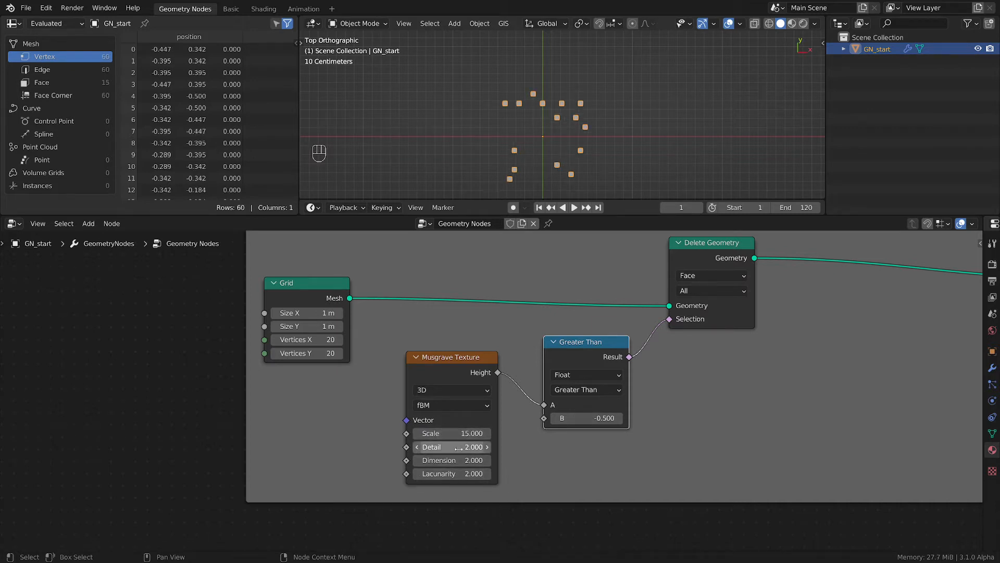
left_click(458, 447)
type("15")
key("Return")
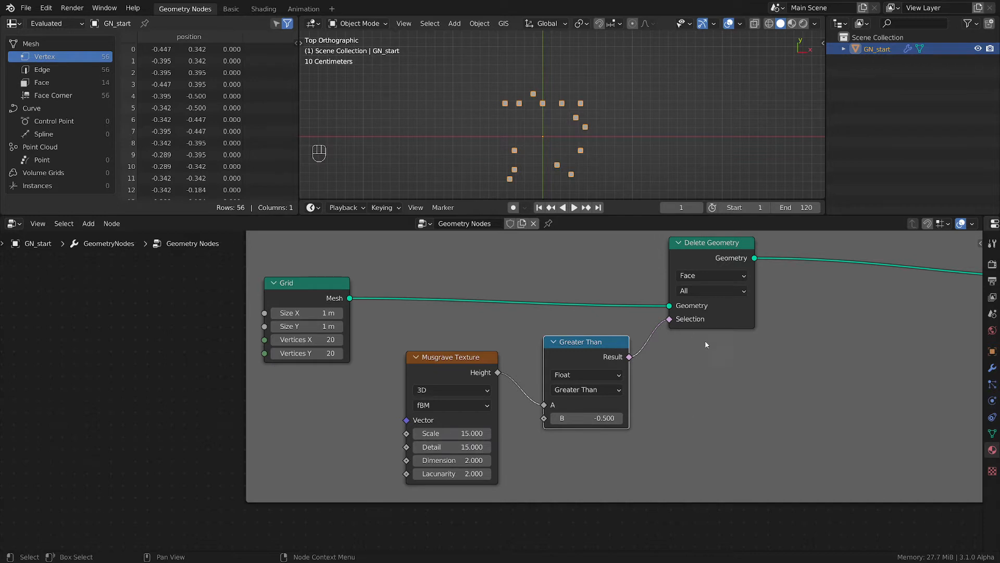
- Move the Group Output node farther from Delete Geometry and insert an Extrude Mesh node on the link between them
key("Home")
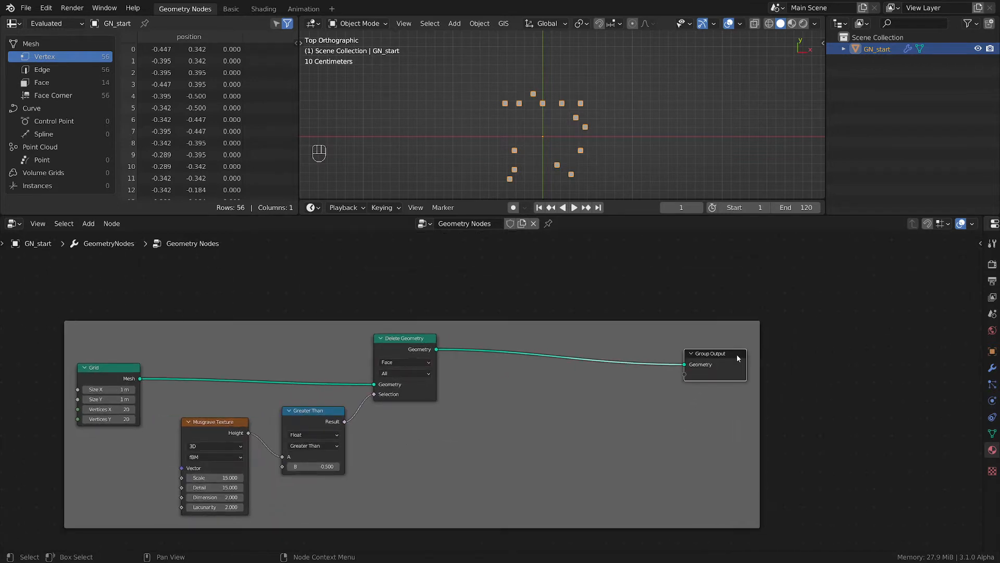
left_click_drag(738, 357, 795, 341)
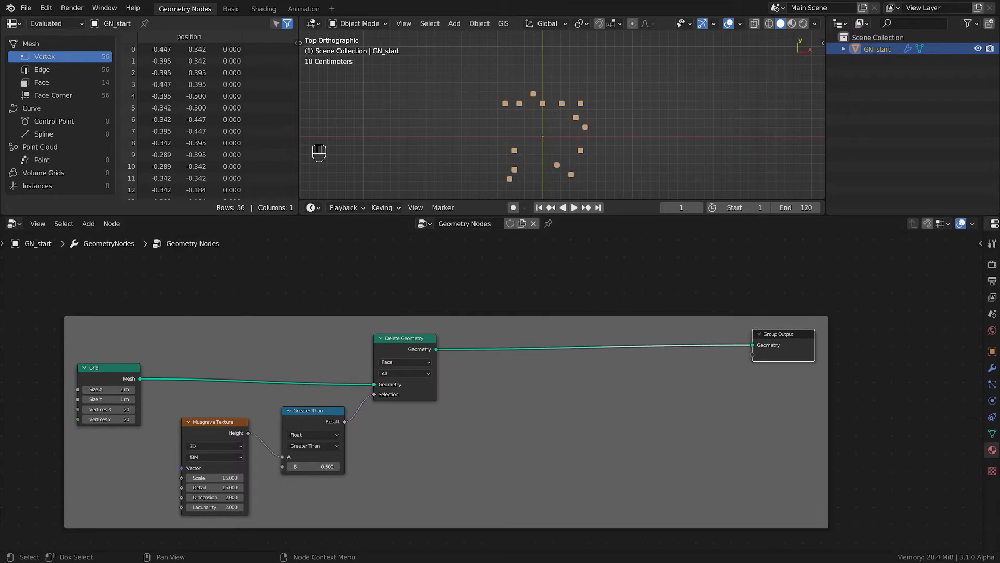
left_click(515, 375)
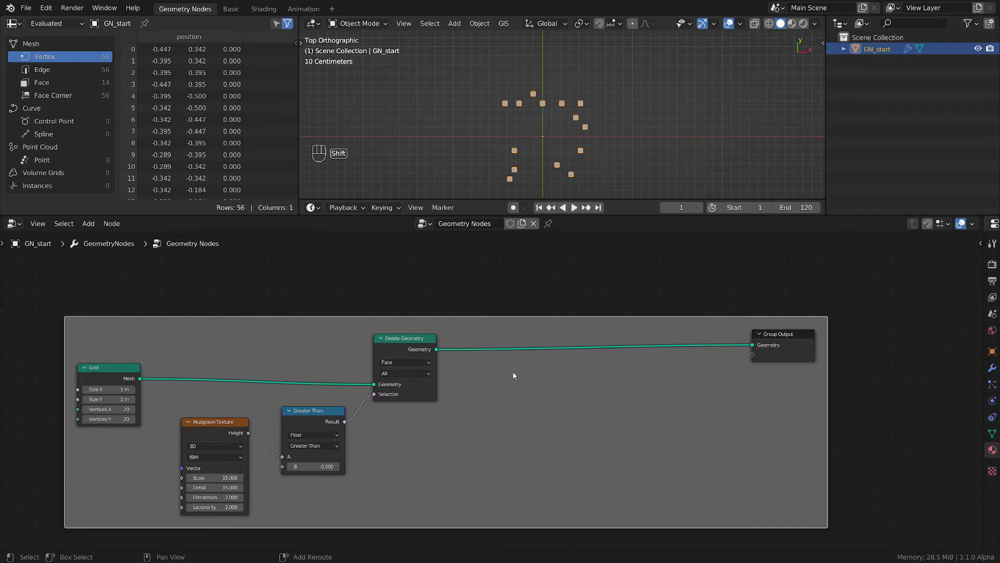
key("shift+a")
mouse_move(514, 373)
mouse_move(459, 288)
key("shift+a")
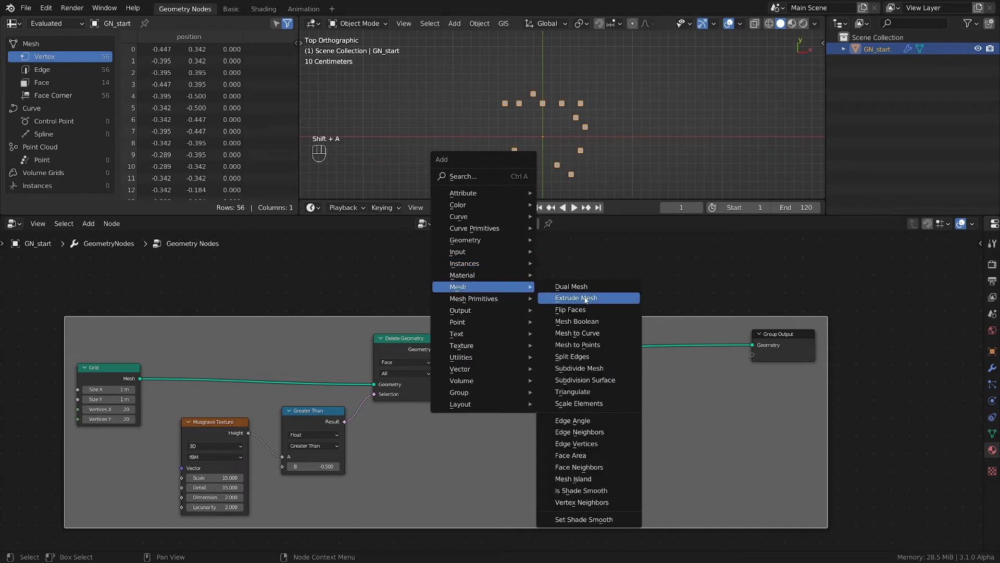
left_click(582, 299)
left_click(478, 314)
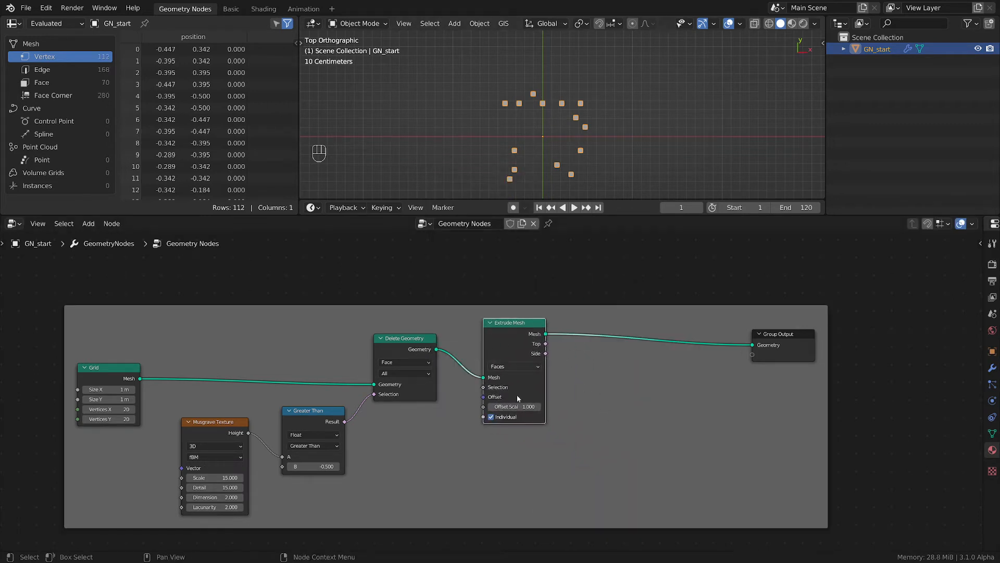
mouse_move(570, 152)
middle_mouse_down()
mouse_move(583, 109)
mouse_move(595, 161)
mouse_move(584, 141)
middle_mouse_up()
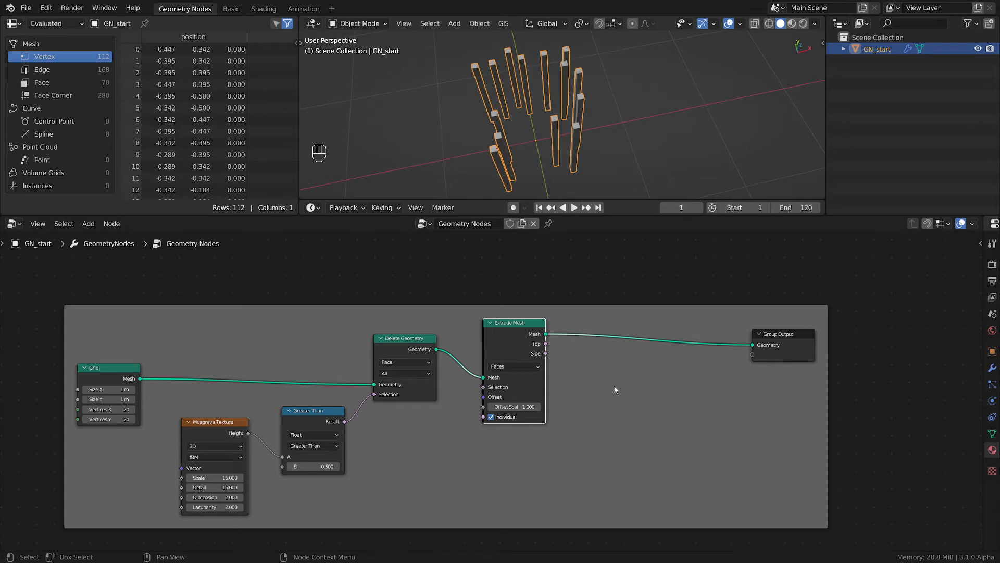
- Shift the Group Output node slightly, add a Random Value node below Extrude Mesh, and connect its Value to Offset Scale
left_click_drag(791, 347, 797, 332)
middle_click_drag(624, 169, 606, 193)
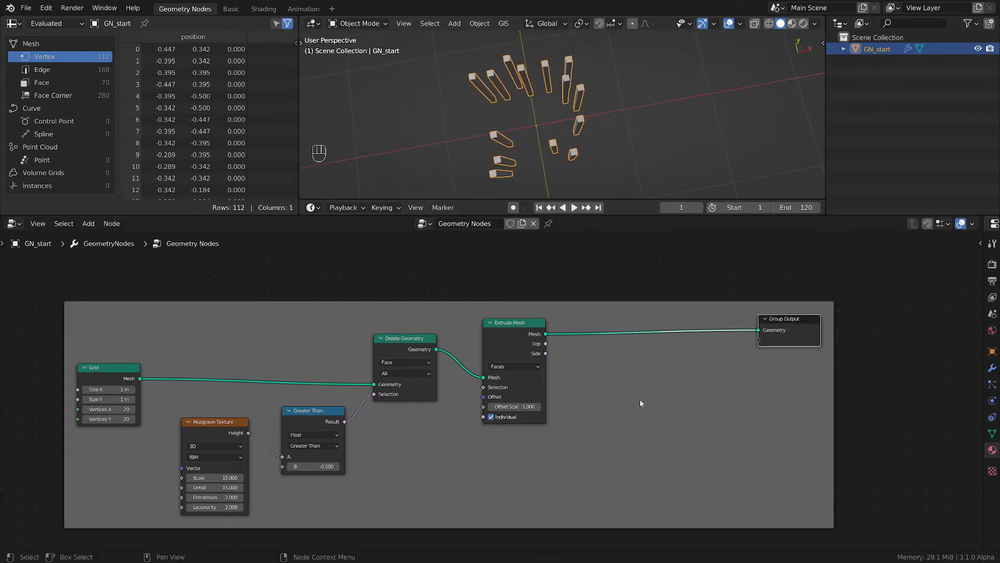
scroll(640, 399, "up", 2)
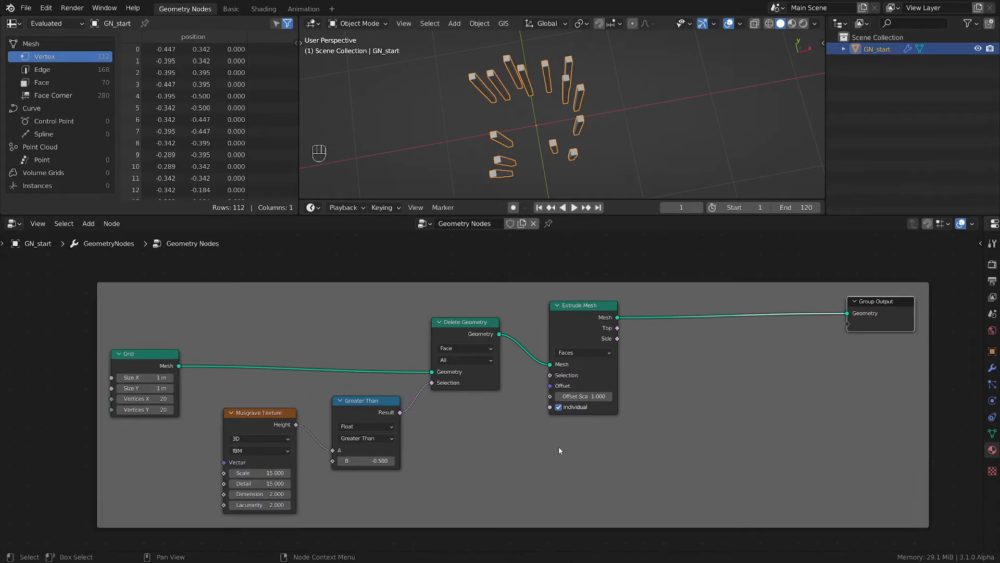
key("shift+a")
mouse_move(511, 503)
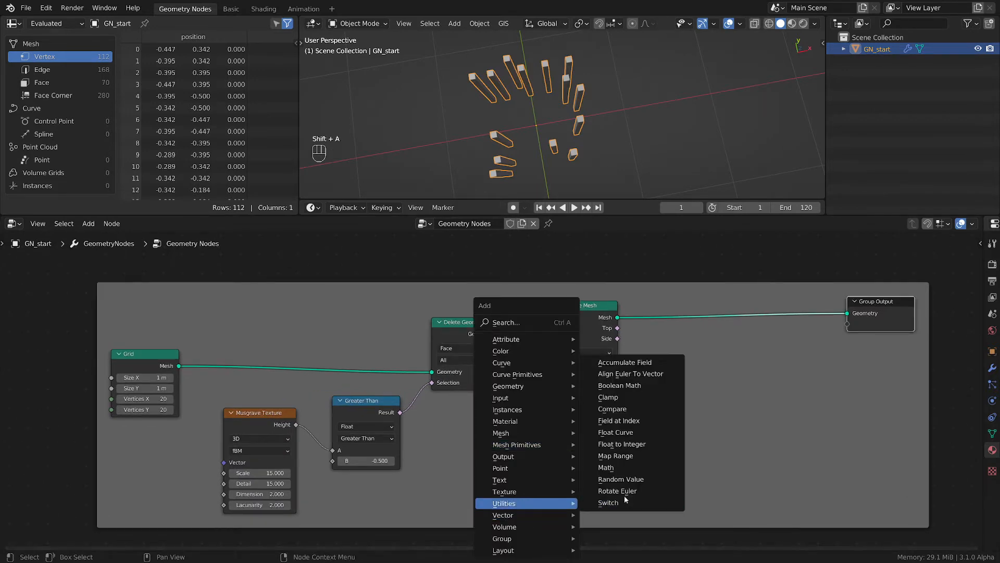
left_click(635, 498)
left_click(546, 436)
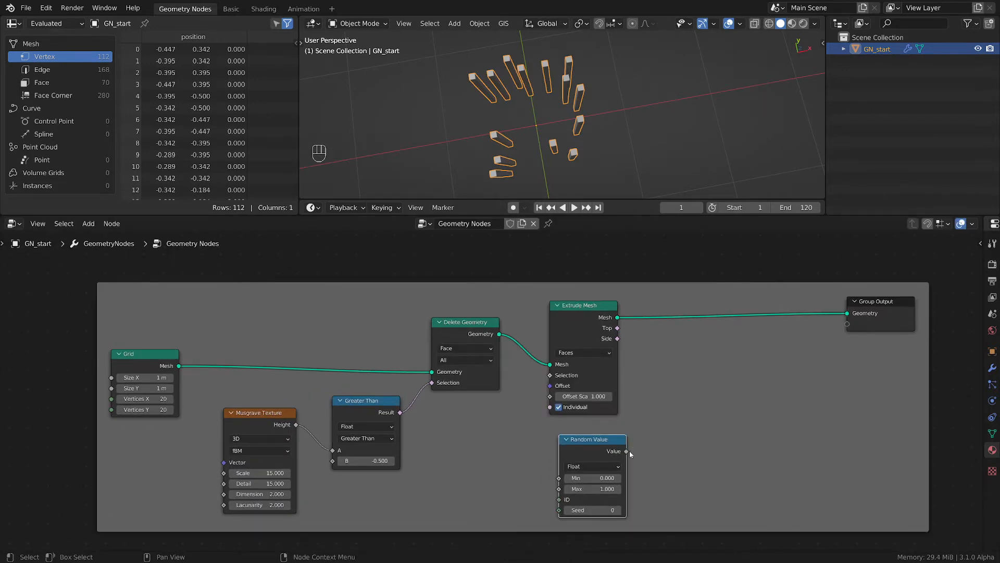
left_click_drag(628, 451, 553, 397)
- Set the Random Value node's Min to 0.100
left_click(600, 482)
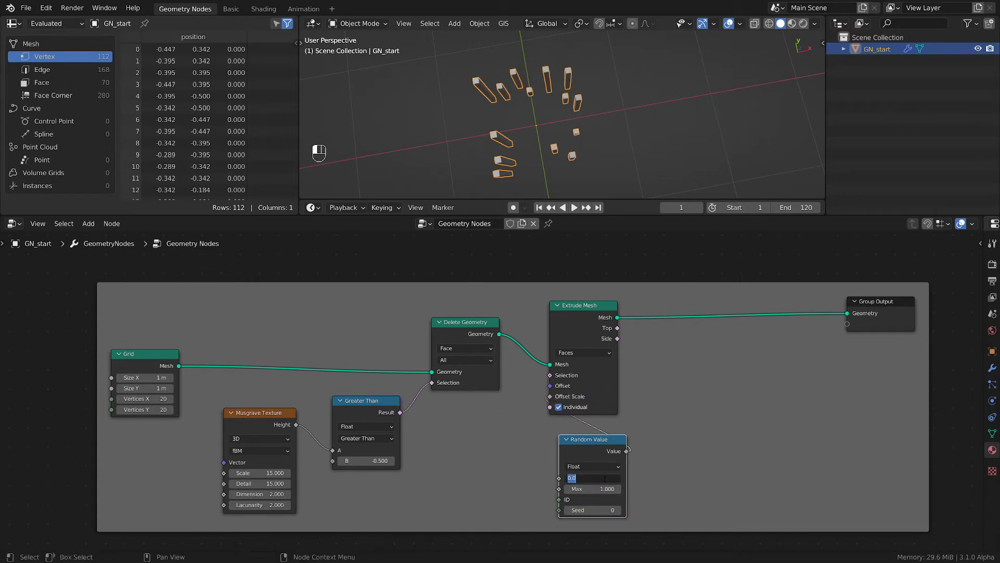
type("0.1")
key("Return")
middle_click_drag(612, 146, 617, 106)
middle_click_drag(646, 482, 686, 445)
middle_click_drag(573, 137, 626, 136)
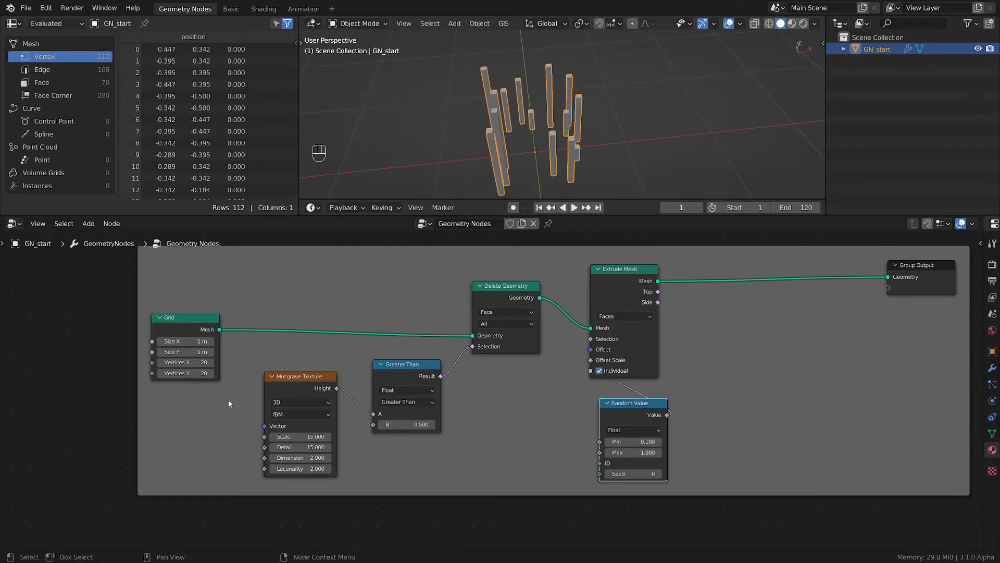
- Set the Grid node's Size X to 2 m
left_click_drag(174, 341, 221, 341, "shift")
left_click(182, 341)
type("2")
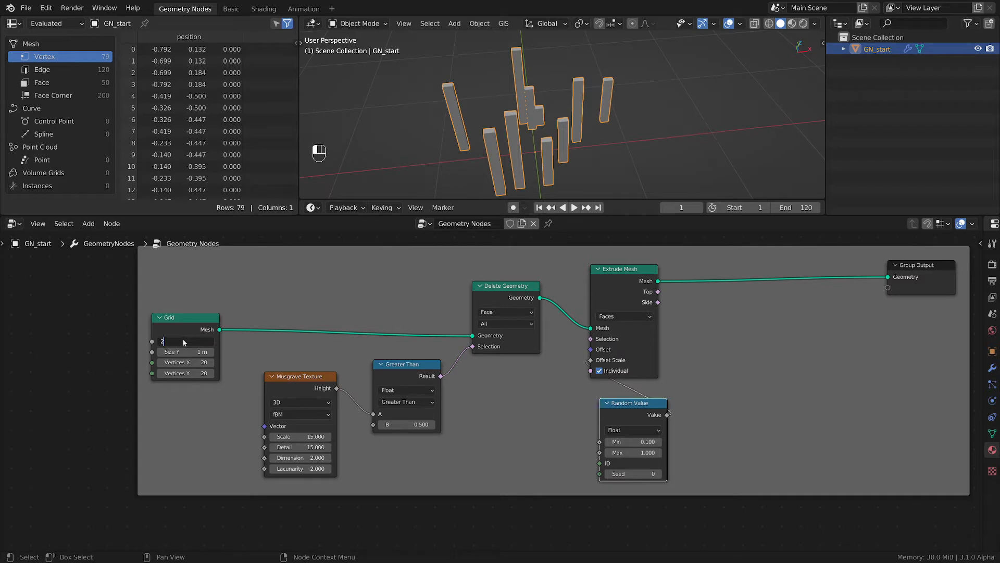
key("Return")
middle_click_drag(573, 120, 533, 151, "shift")
scroll(608, 131, "up", 3)
middle_click_drag(582, 155, 566, 97, "shift")
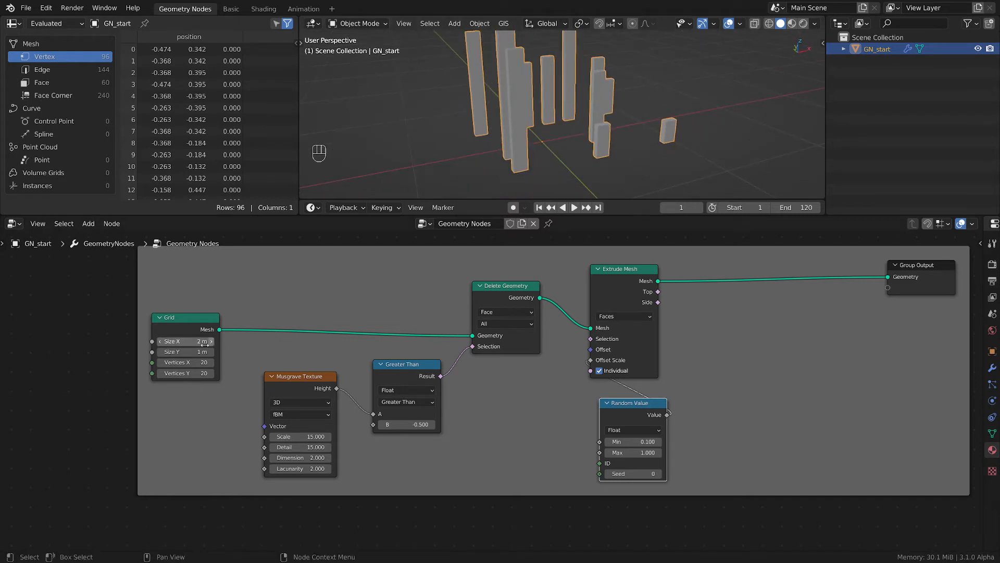
- Set the Grid node's Size Y to 1.2 m
left_click_drag(172, 351, 186, 352, "shift")
left_click(177, 352)
type("1.2")
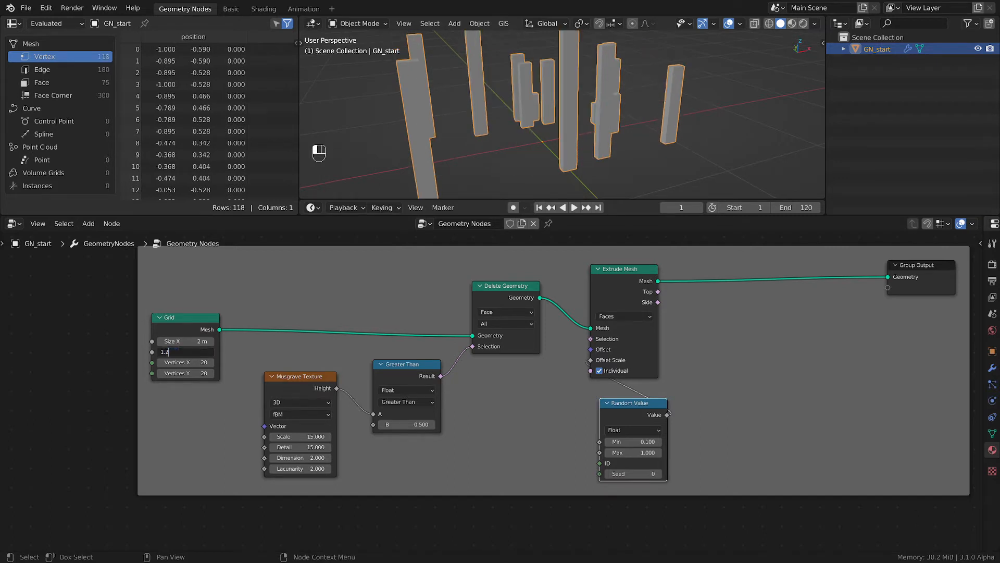
key("Return")
scroll(558, 93, "down", 4)
middle_click_drag(558, 92, 551, 153)
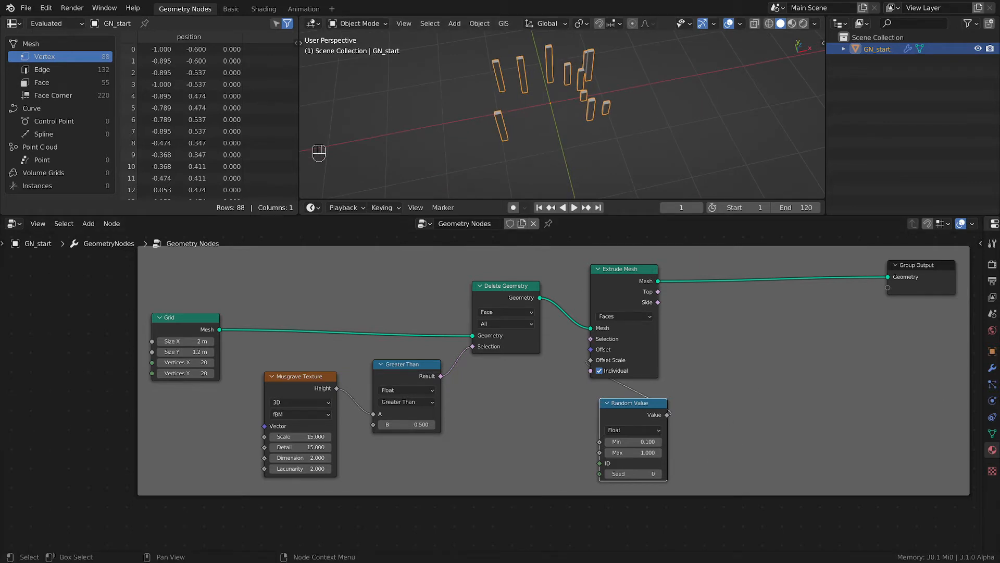
- Set the Musgrave Texture node's Scale to 13 and inspect the extruded columns from several angles
left_click(313, 436)
type("13")
key("Return")
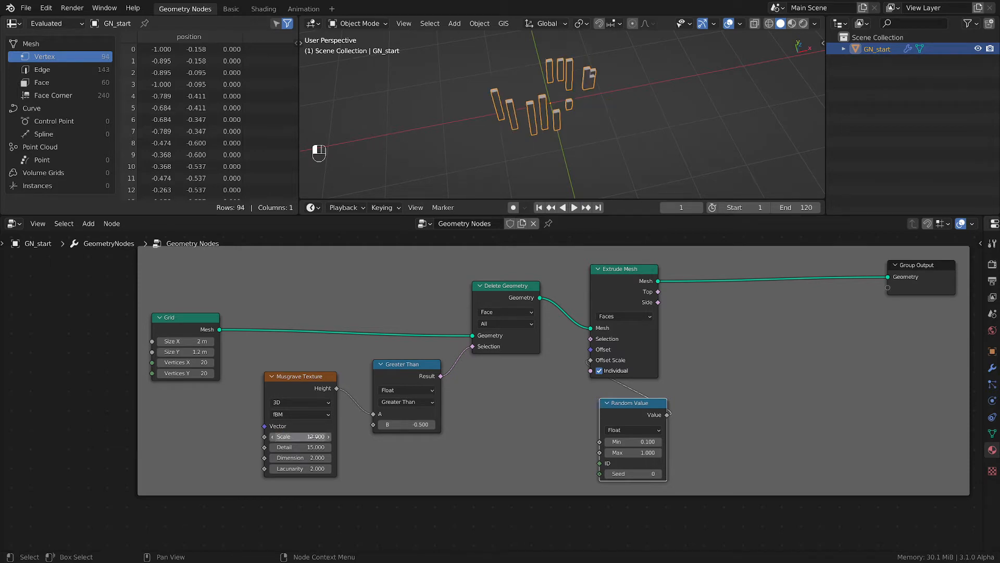
middle_click_drag(514, 151, 539, 153)
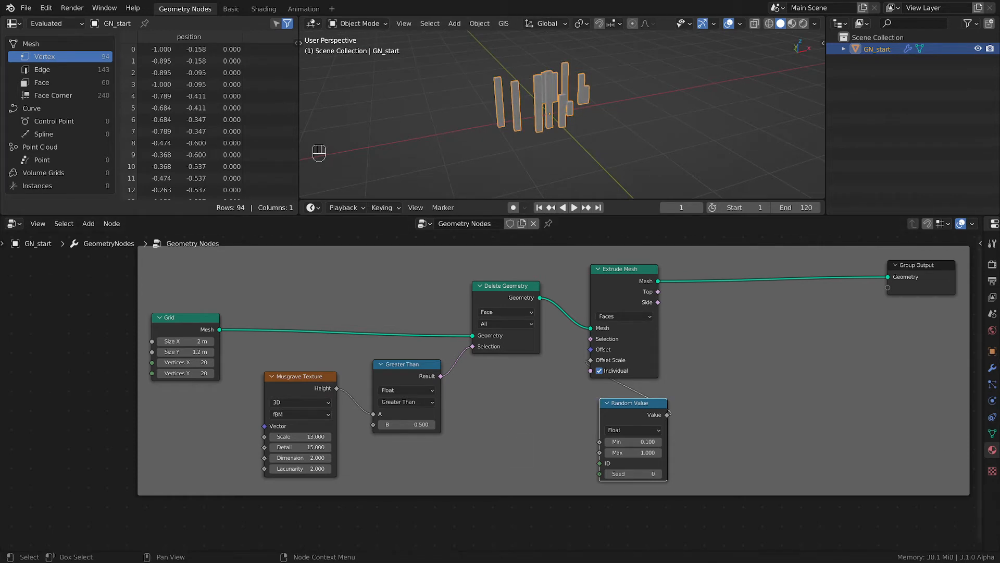
scroll(596, 123, "up", 5)
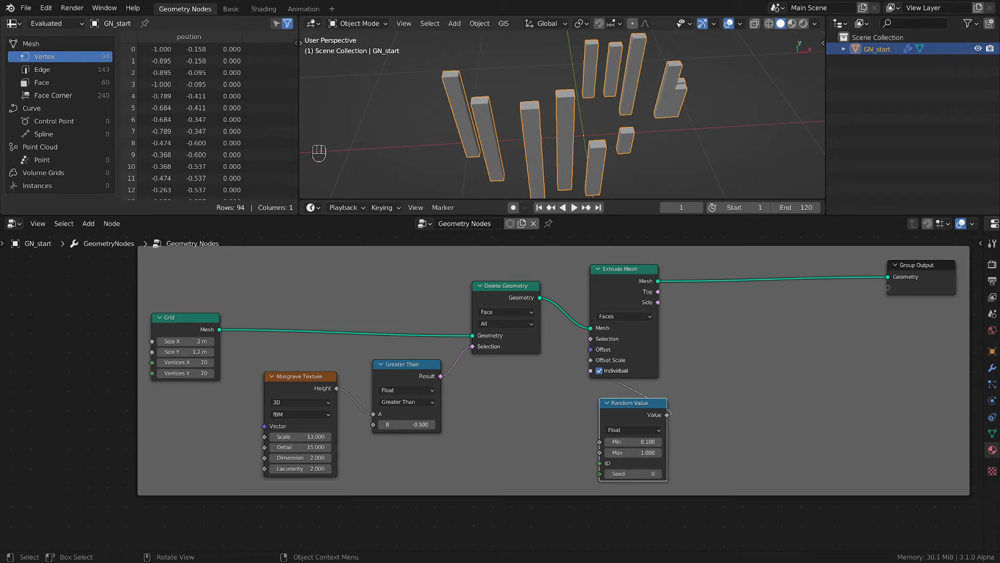
middle_click_drag(436, 110, 528, 58)
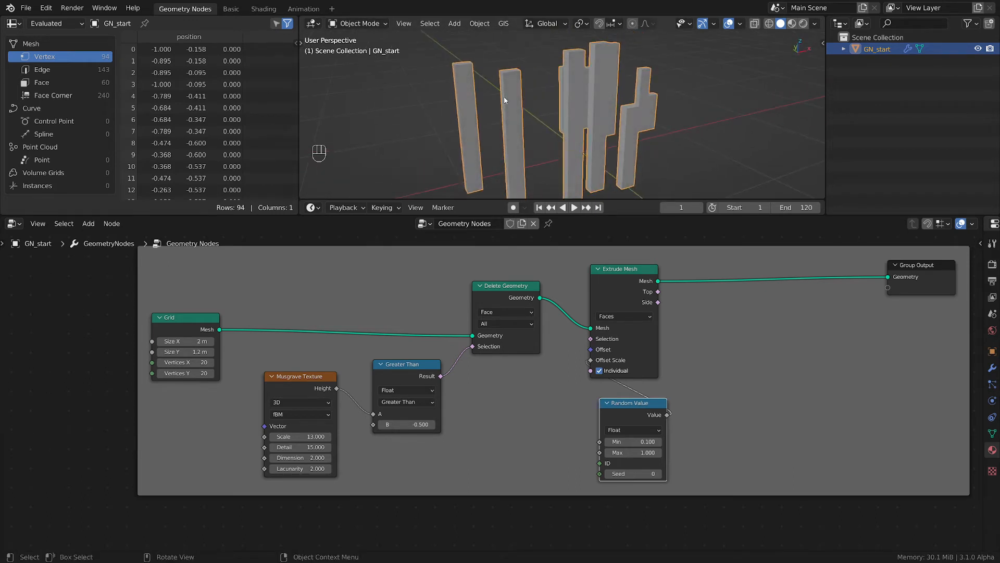
middle_click_drag(504, 100, 473, 110)
- Duplicate the Extrude Mesh node and insert the copy between the original and Group Output
middle_click_drag(790, 396, 649, 415)
scroll(597, 368, "up", 1)
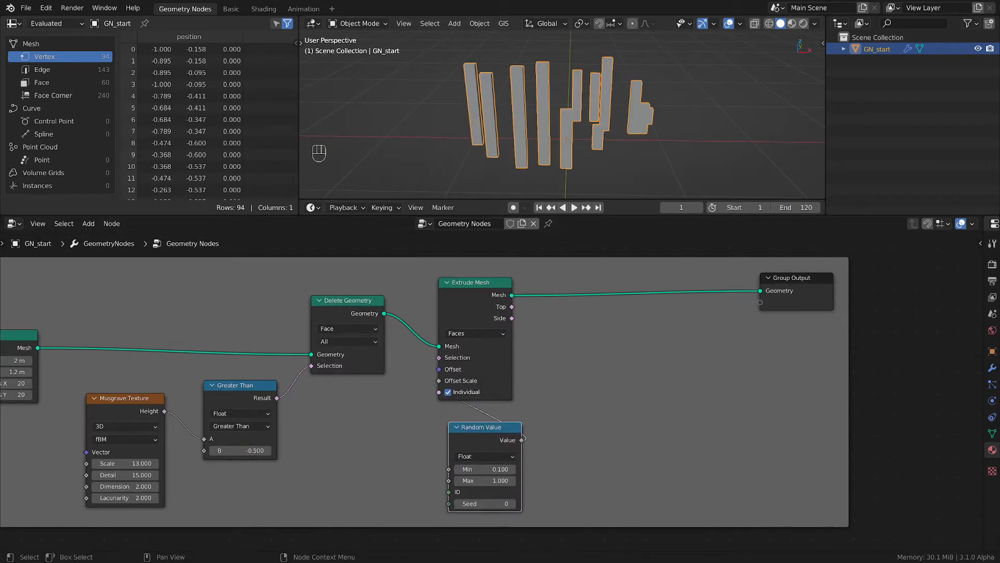
left_click(491, 294)
key("shift+d")
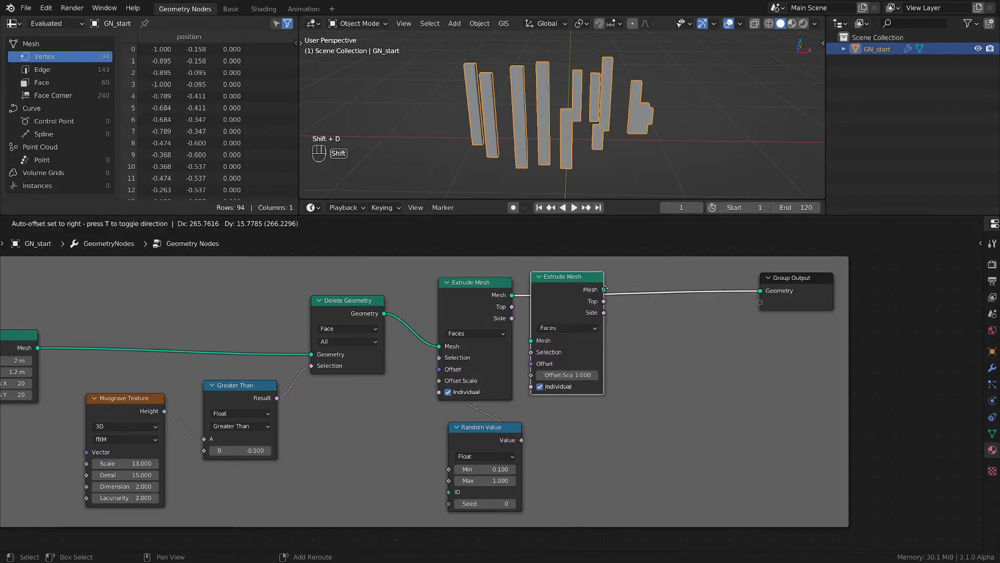
left_click(621, 288)
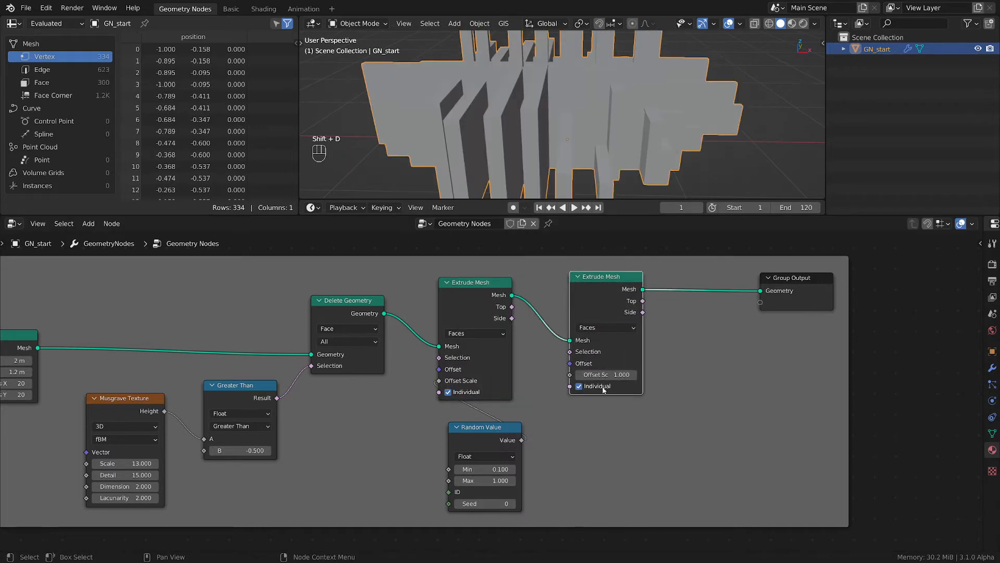
key("Home")
middle_click_drag(562, 68, 607, 132)
- Connect the first Extrude Mesh node's Top output to the second Extrude Mesh node's Selection input
middle_click_drag(657, 411, 607, 379)
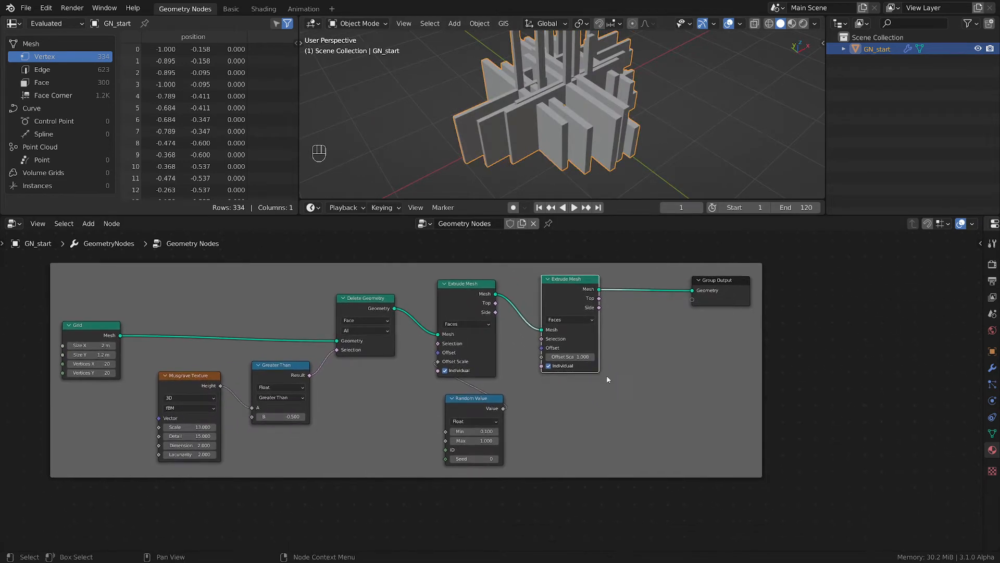
scroll(505, 320, "up", 2)
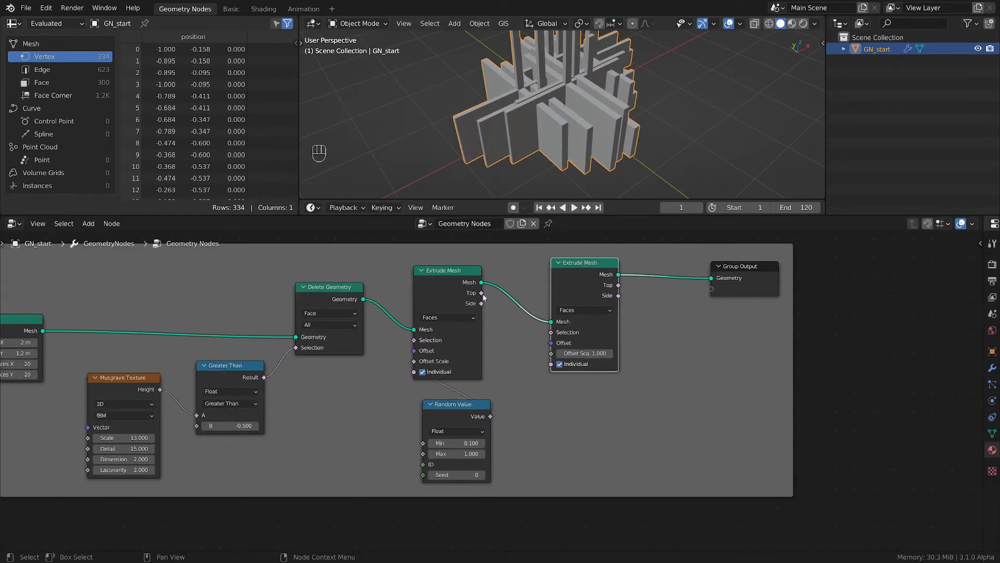
left_click_drag(480, 294, 555, 331)
scroll(585, 91, "down", 4)
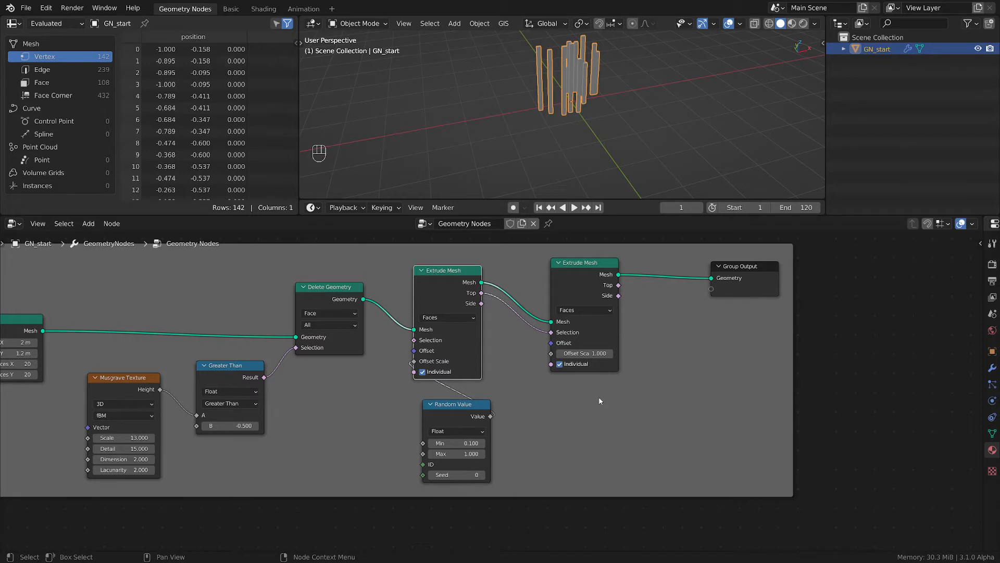
- Duplicate the Random Value node below the second Extrude Mesh and connect its Value to that node's Offset Scale
left_click(450, 417)
key("shift+d")
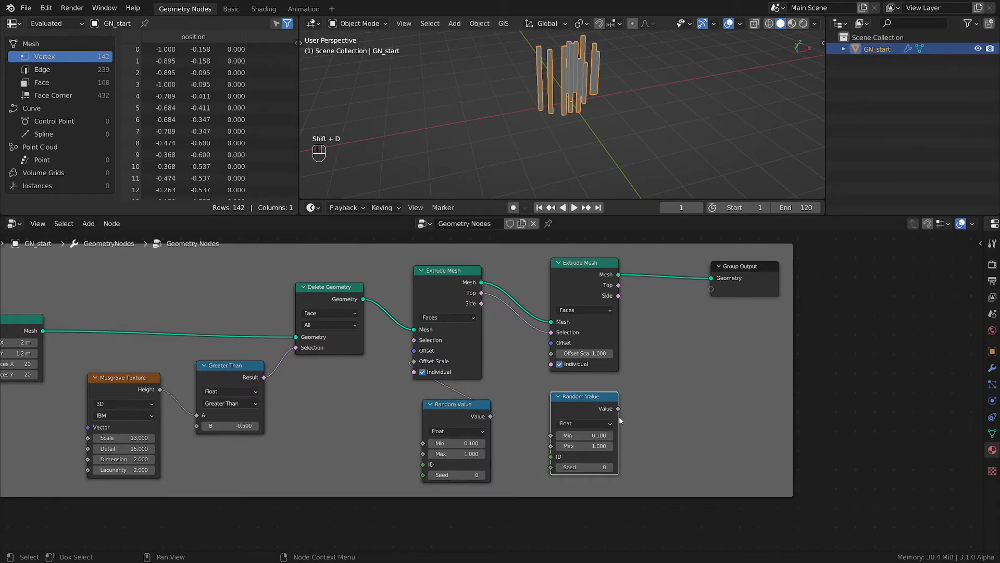
left_click_drag(619, 410, 555, 355)
left_click_drag(598, 404, 598, 399)
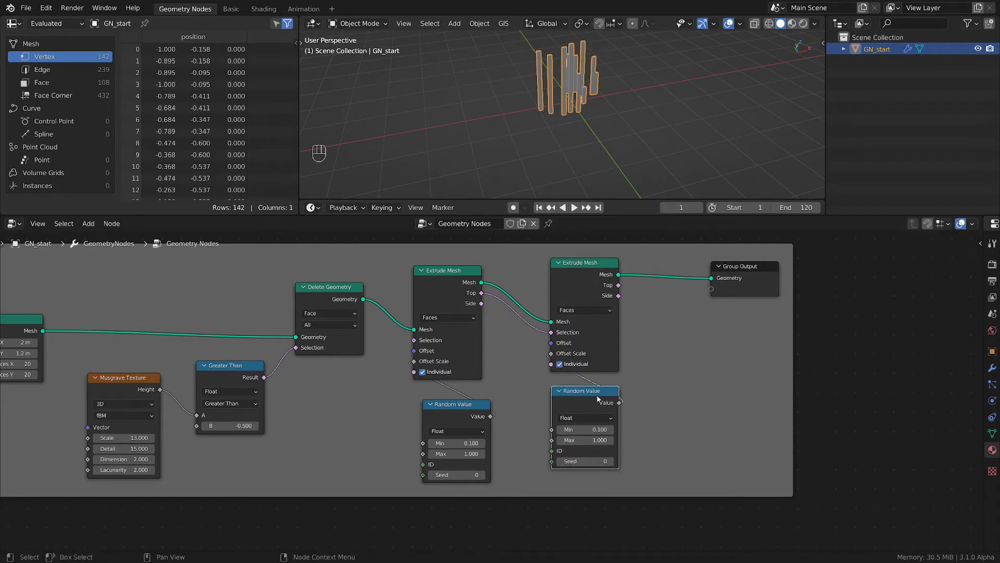
- Set the duplicated Random Value node's Min to 0 and Max to 0.1
left_click(592, 429)
type("0")
key("Return")
left_click(598, 441)
key("BackSpace")
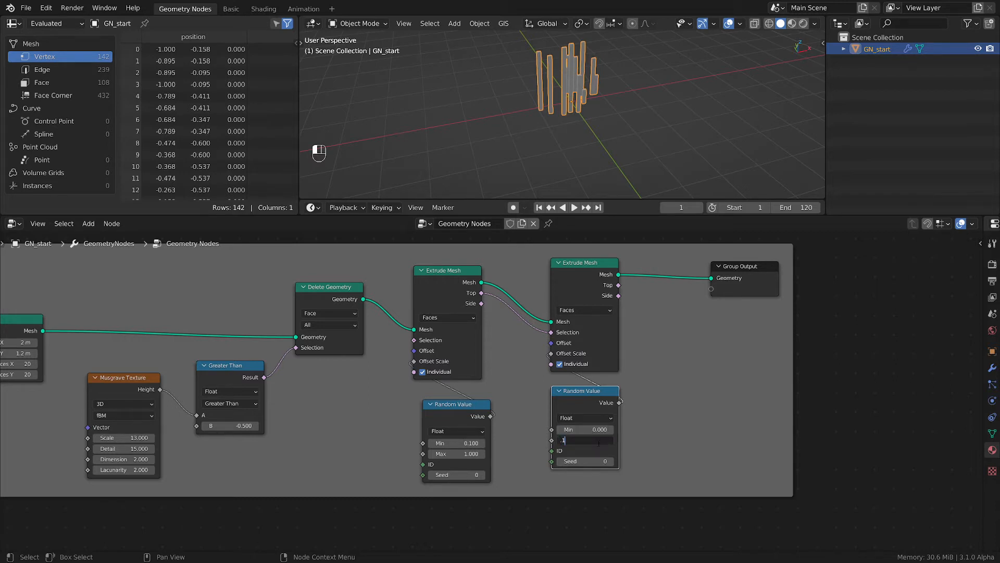
type(".1")
key("Return")
- Compare the columns with the second Extrude Mesh node muted and unmuted, leaving it active
middle_click_drag(578, 89, 545, 70)
scroll(577, 89, "up", 3)
scroll(546, 71, "up", 3)
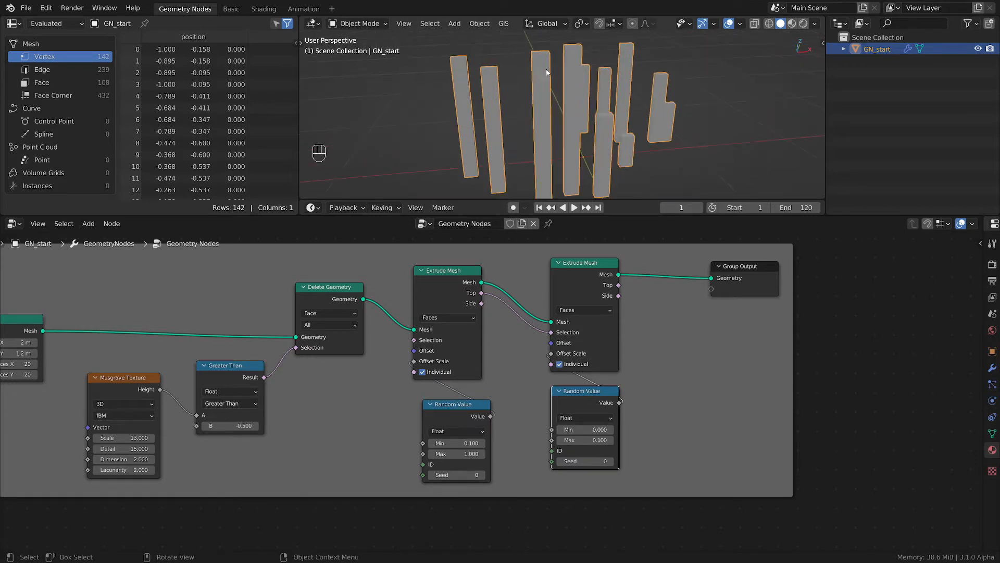
left_click(578, 279)
key("m")
key("m")
key("m")
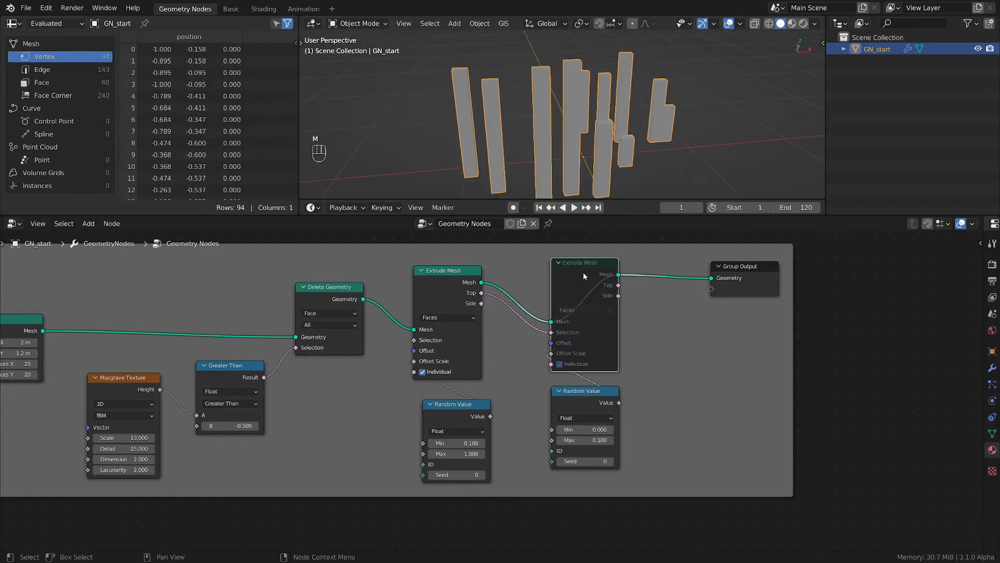
key("m")
key("m")
key("m")
scroll(686, 370, "down", 1)
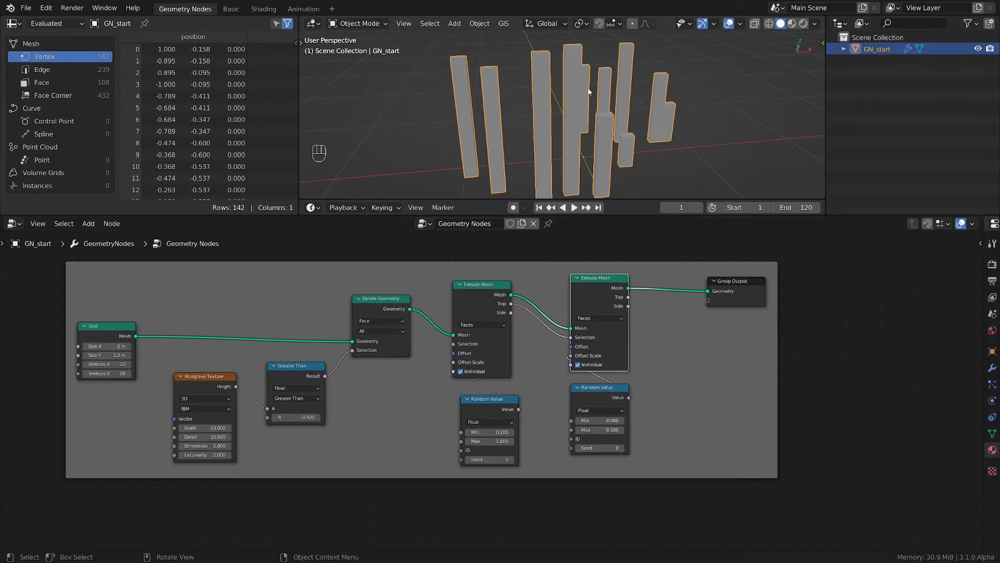
- Inspect the extruded column segments in wireframe display, and return the viewport to solid shading
key("z")
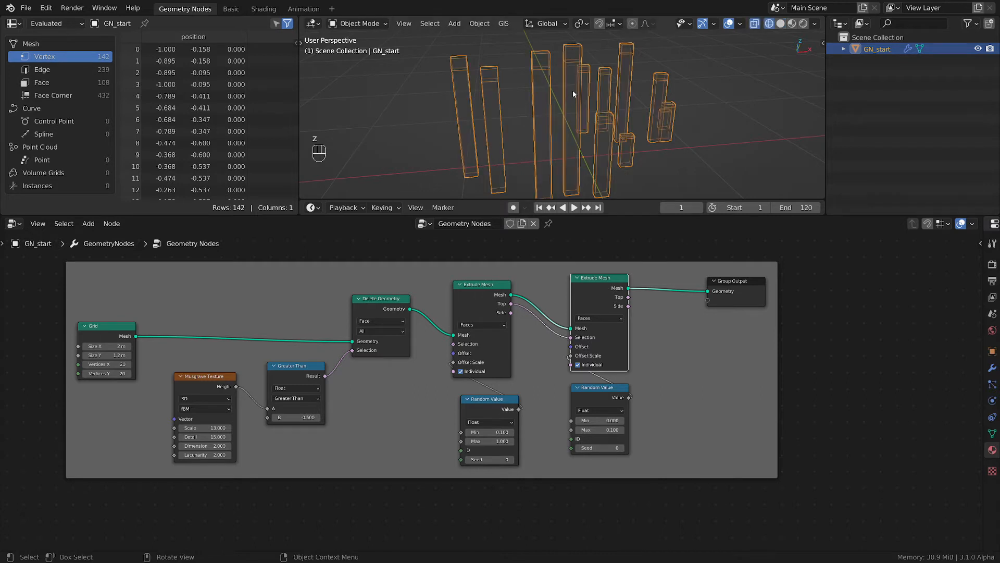
middle_click_drag(573, 90, 526, 73)
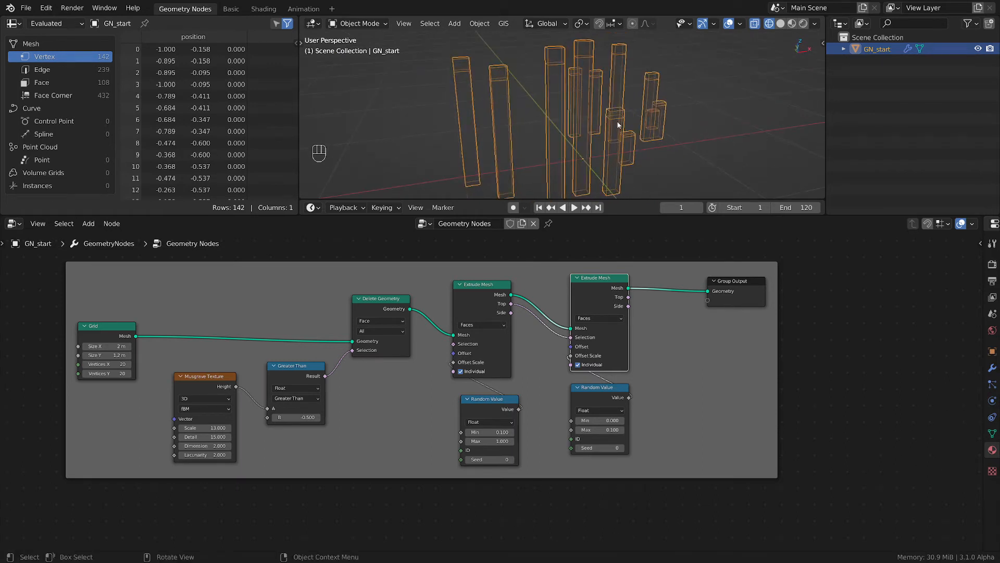
key("z")
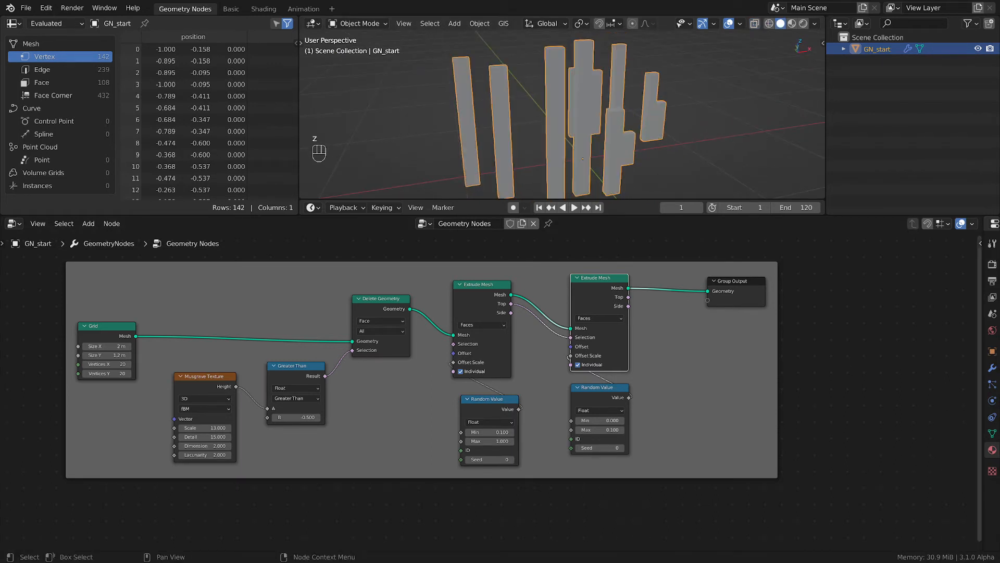
- Insert a Scale Elements node between the second Extrude Mesh and the Group Output, and space the nodes out
scroll(573, 336, "up", 2)
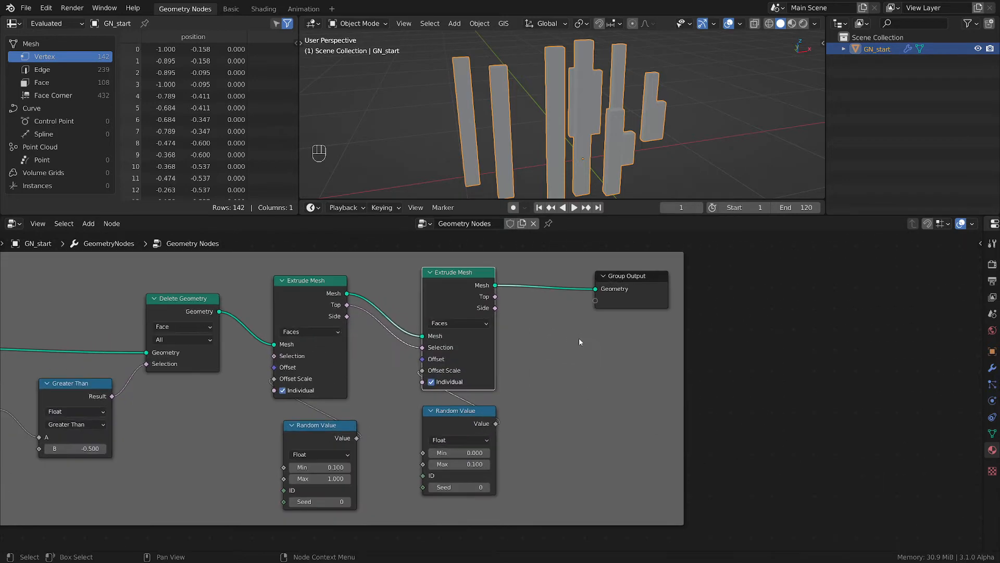
key("shift+a")
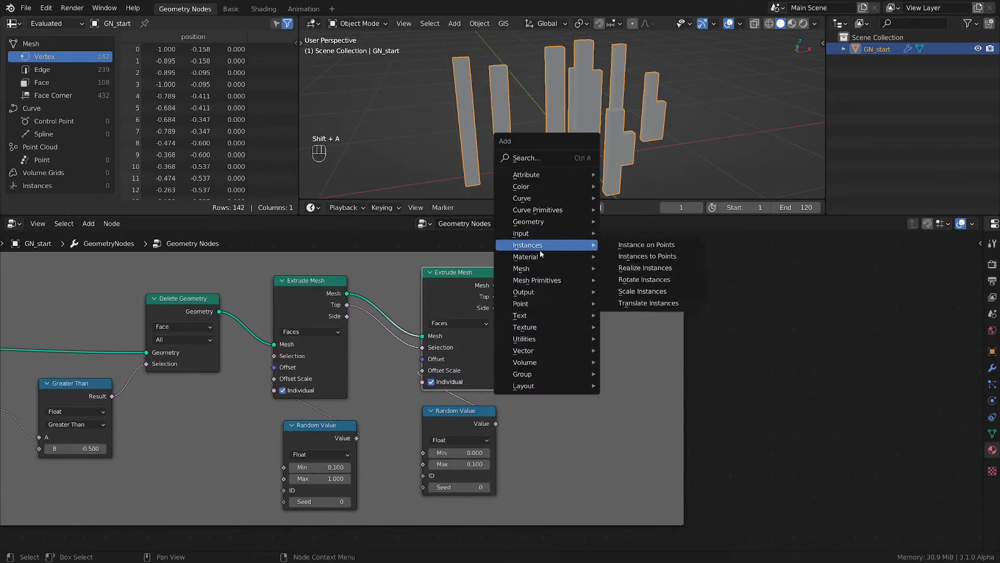
mouse_move(526, 268)
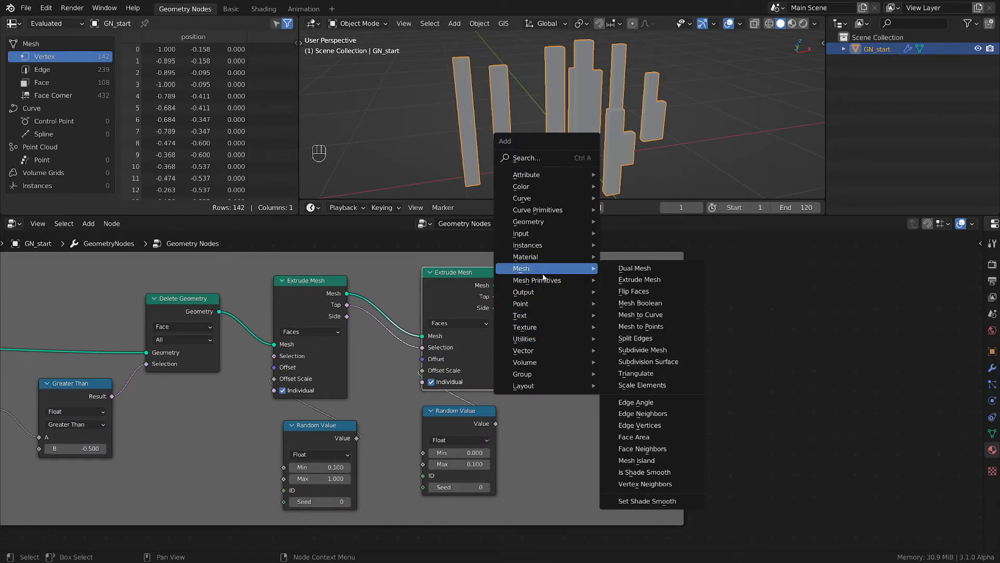
left_click(641, 385)
left_click(533, 276)
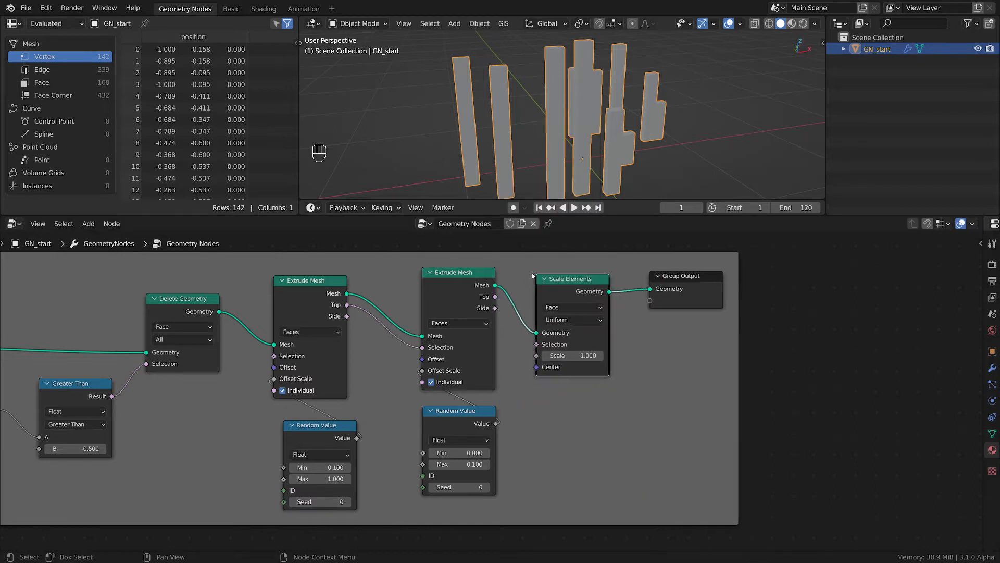
left_click_drag(682, 287, 741, 285)
left_click_drag(567, 288, 621, 286)
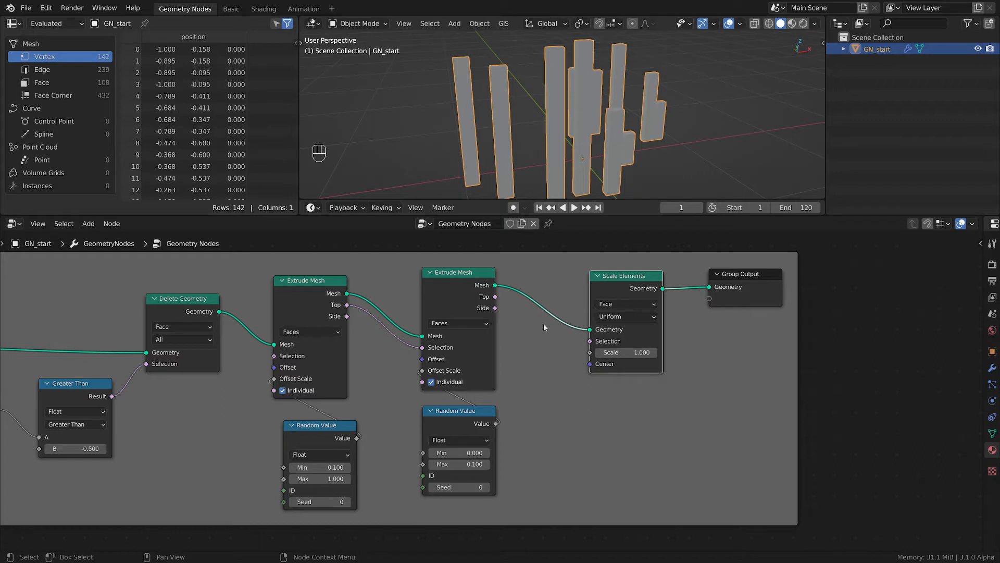
- Connect the second Extrude Mesh's Top output to the Scale Elements Selection and set its Scale to 0.43
left_click_drag(495, 296, 590, 342)
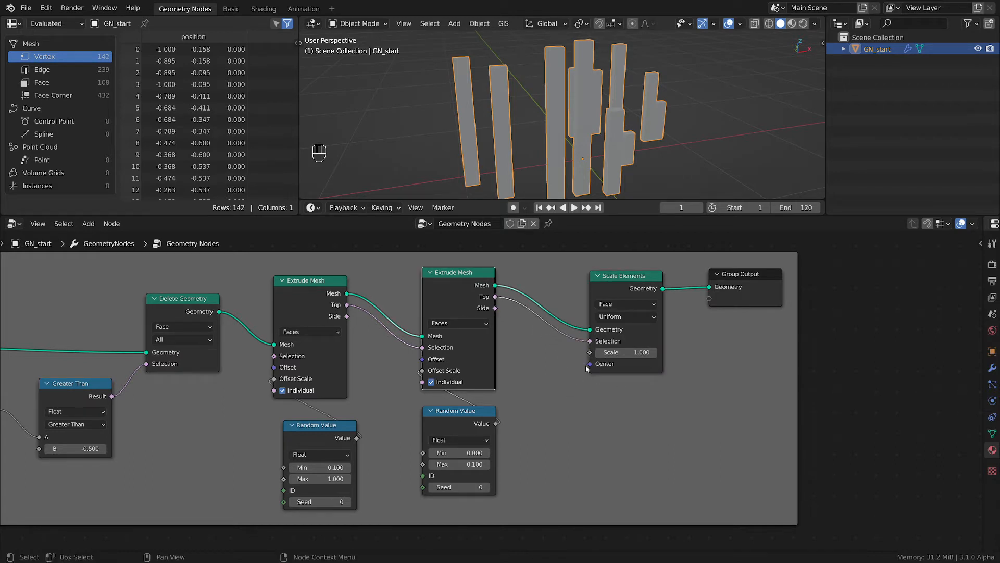
mouse_move(627, 352)
left_mouse_down("shift")
mouse_move(609, 352)
mouse_move(633, 353)
left_mouse_up("shift")
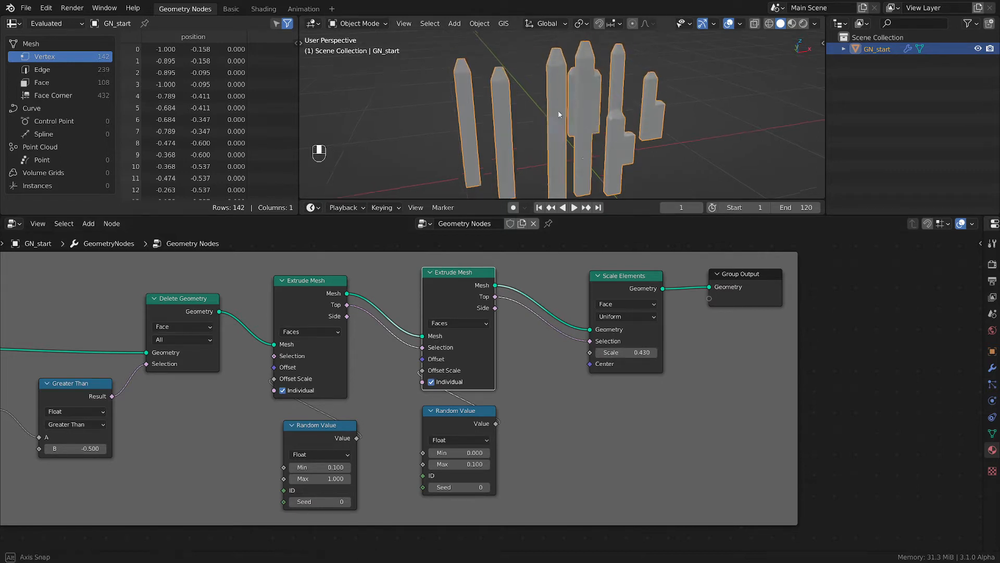
- Duplicate the second Random Value node below Scale Elements and connect its Value to that node's Scale input
left_click(466, 413)
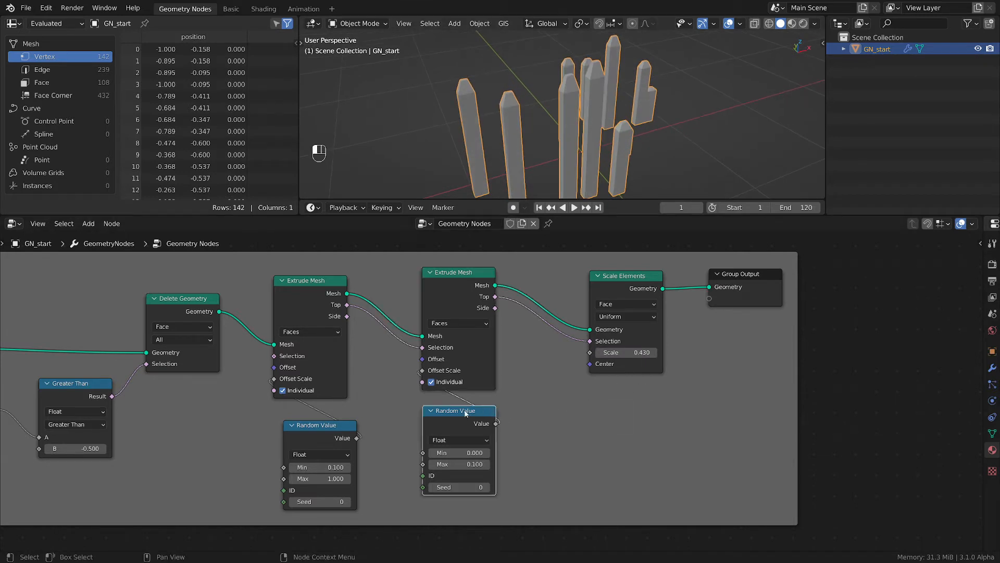
key("shift+d")
left_click(664, 424)
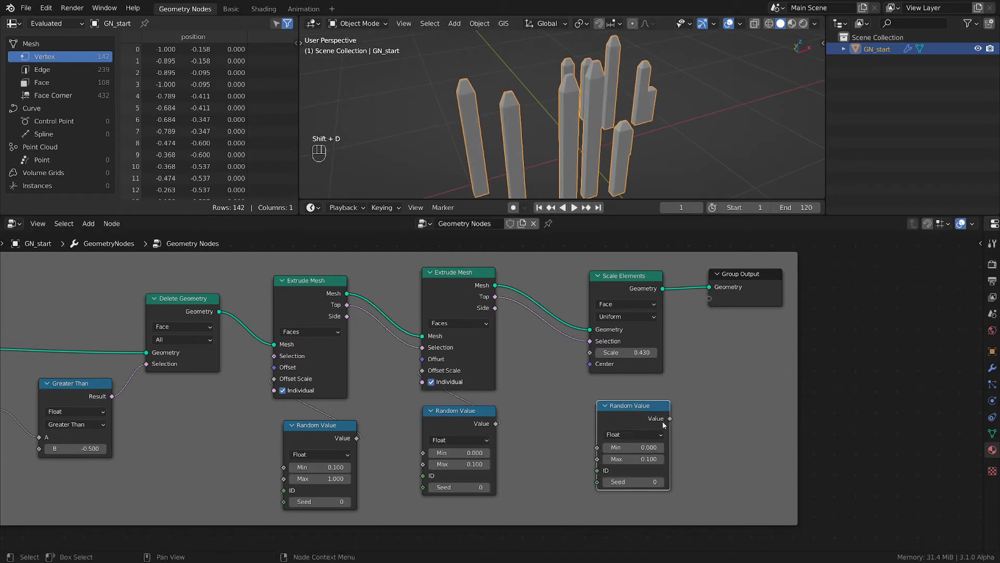
left_click_drag(671, 419, 590, 352)
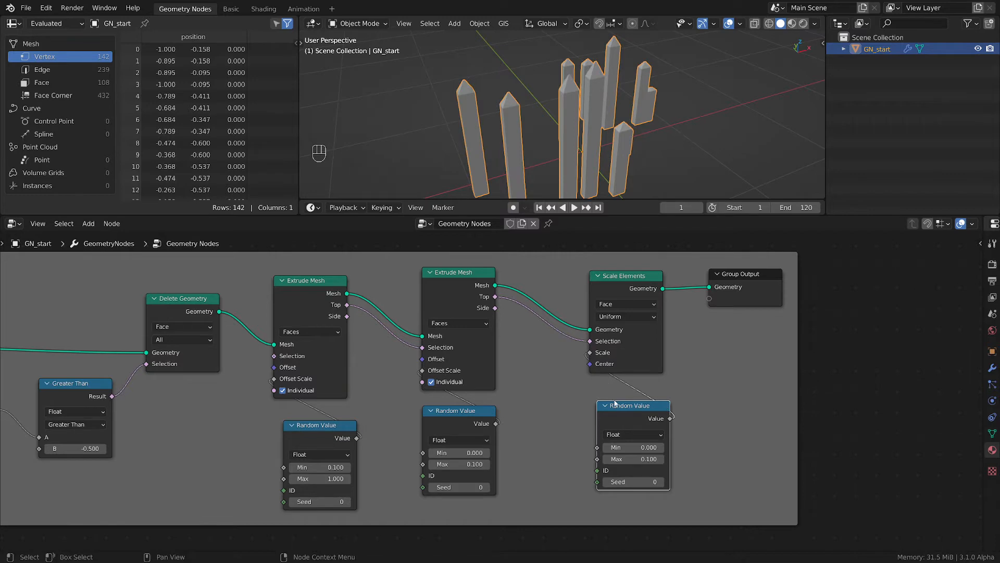
left_click_drag(625, 407, 619, 408)
- Set the Min to 0.3 and Max to 0.5 on the Random Value node feeding Scale Elements
scroll(643, 495, "up", 2)
middle_click_drag(537, 91, 531, 150)
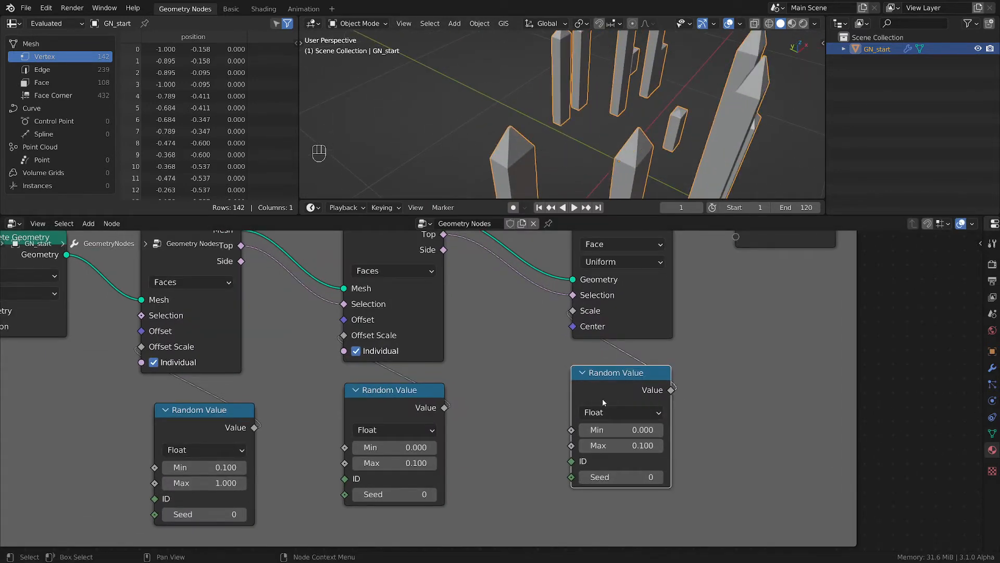
left_click(614, 429)
type("0.3")
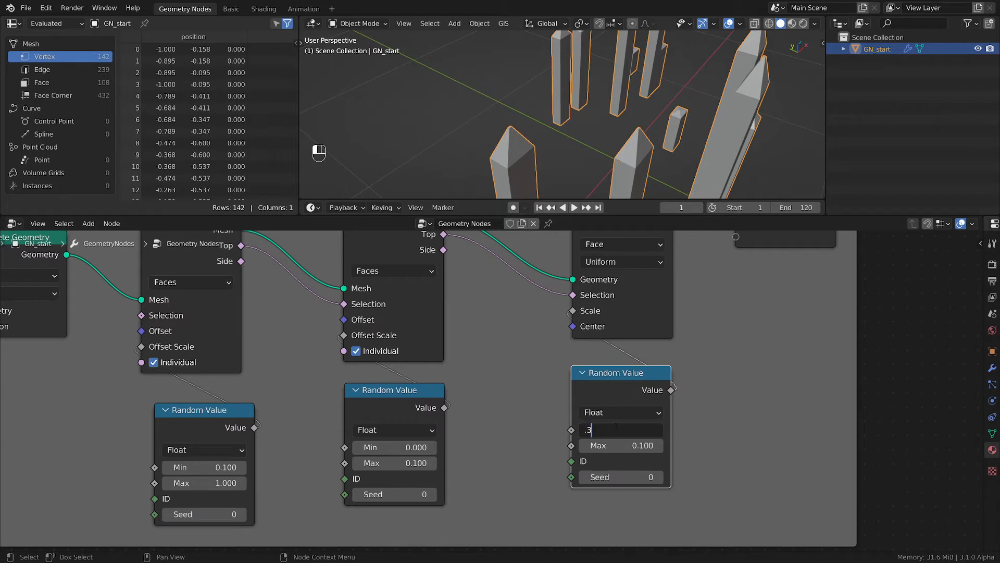
key("Return")
double_click(627, 448)
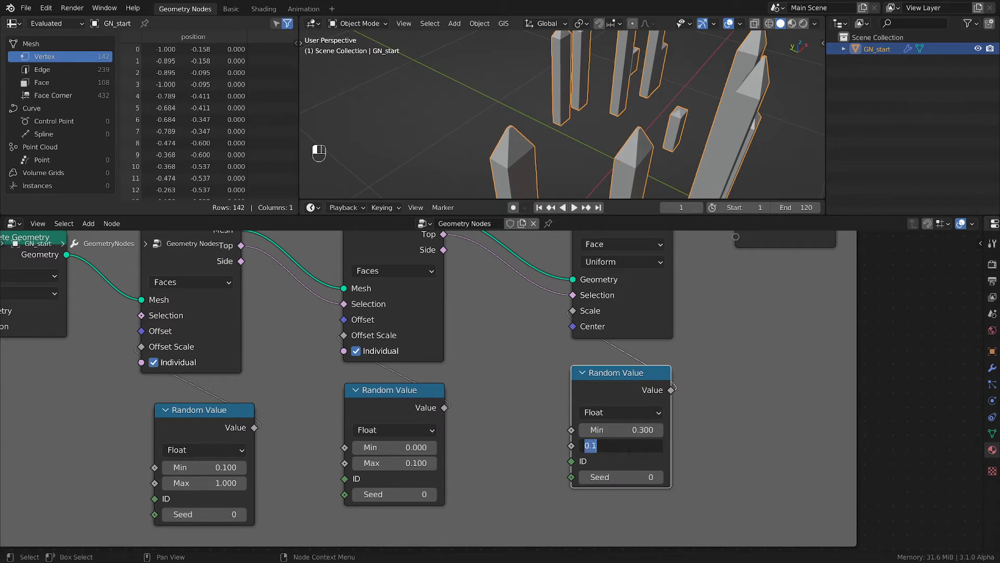
type(".5")
key("Return")
- Examine the tapered tops of the columns up close and from several angles
middle_click_drag(615, 105, 646, 93)
scroll(724, 158, "up", 6)
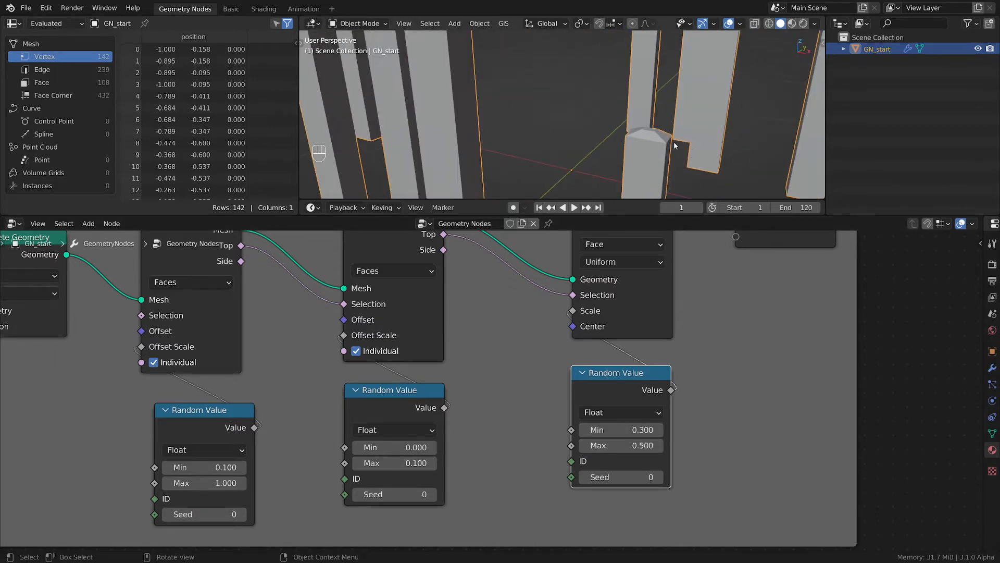
scroll(674, 143, "down", 6)
middle_click_drag(681, 146, 728, 155)
scroll(731, 314, "up", 2)
scroll(731, 315, "down", 3)
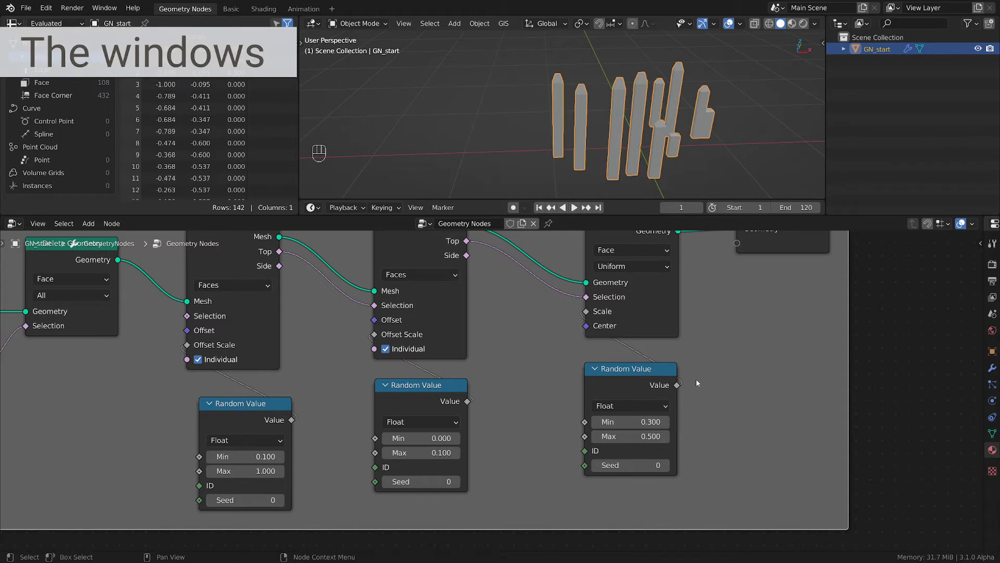
- Move the Group Output node farther away from Scale Elements to make room, and save the file
scroll(753, 286, "down", 3)
middle_click_drag(764, 264, 682, 349)
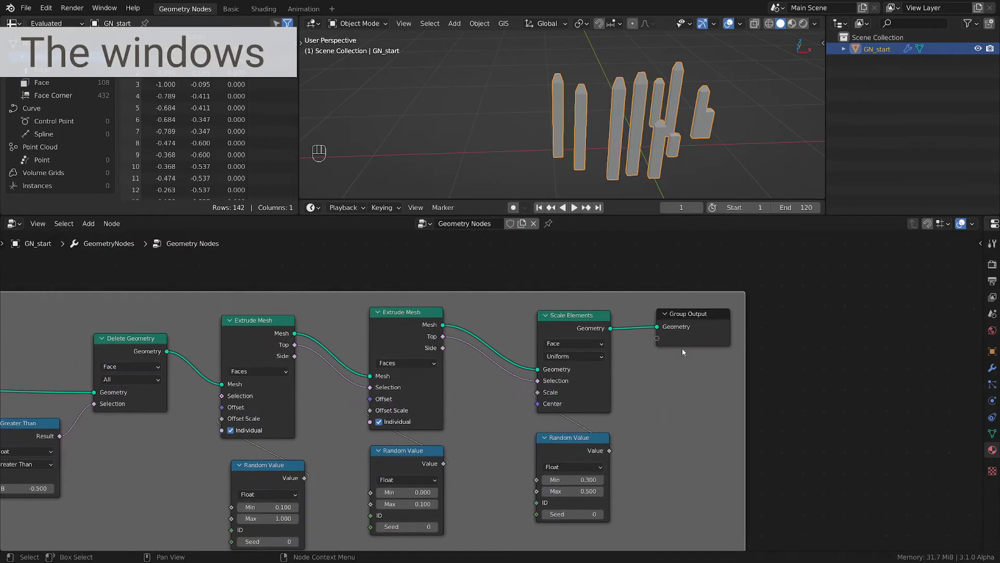
left_click_drag(698, 332, 886, 334)
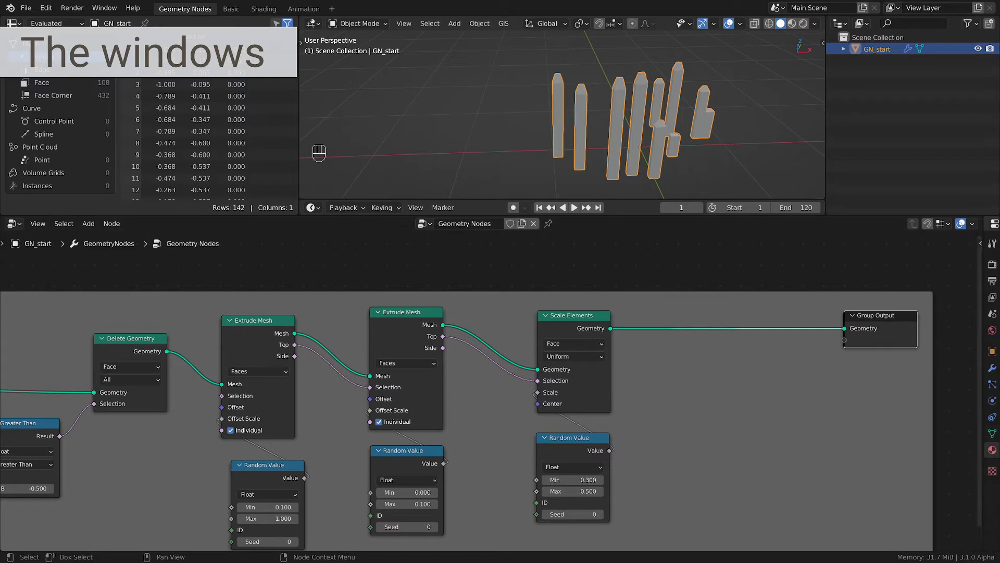
left_click(770, 424)
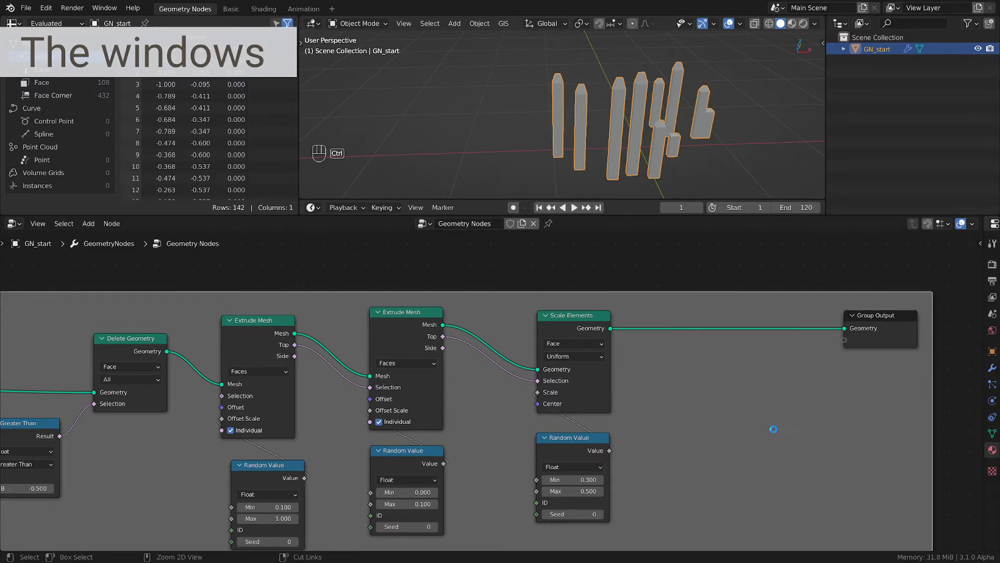
key("ctrl+s")
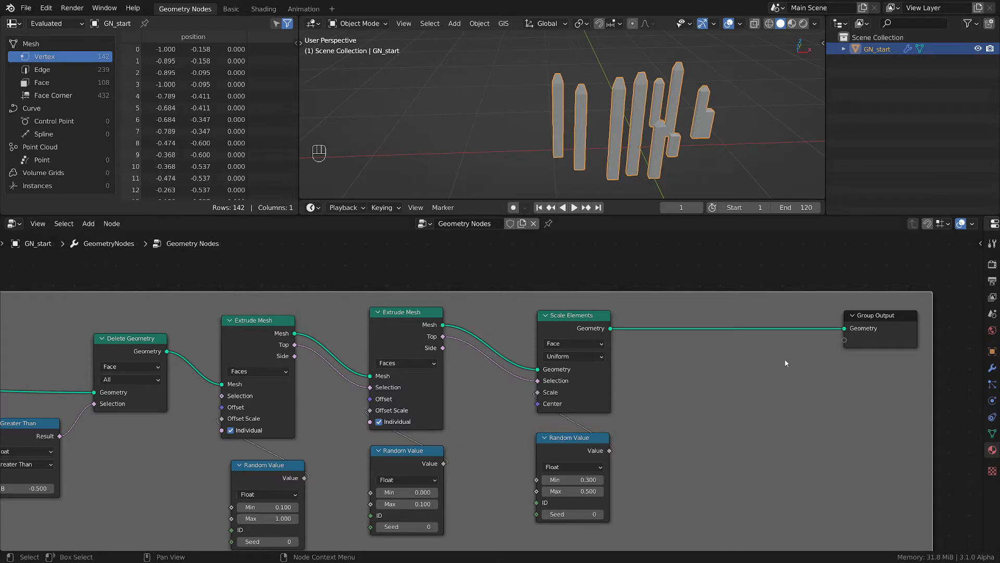
scroll(795, 361, "up", 3)
middle_click_drag(766, 355, 683, 359)
scroll(689, 359, "down", 4)
scroll(634, 112, "up", 1)
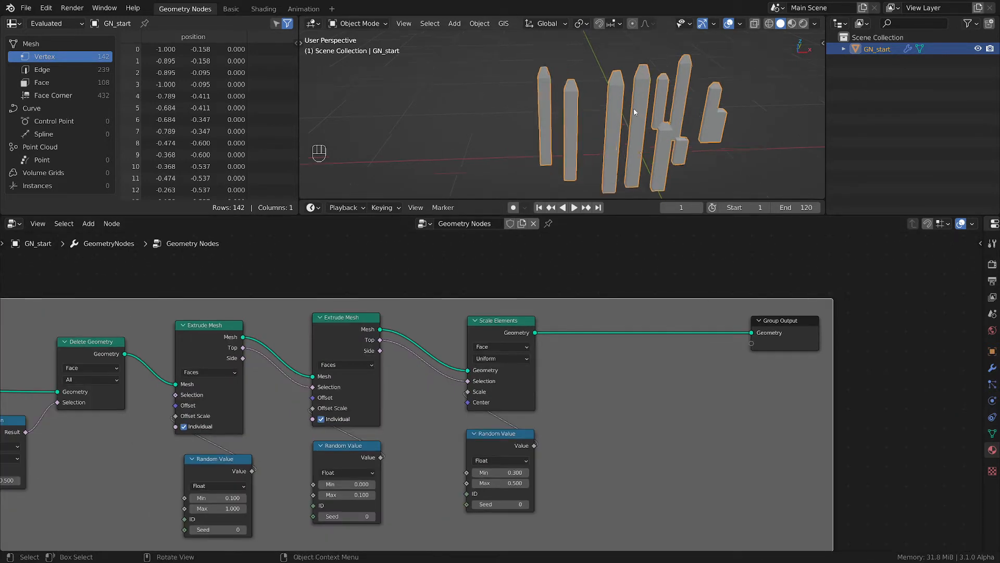
scroll(636, 115, "up", 2)
mouse_move(603, 100)
left_mouse_down()
mouse_move(601, 129)
mouse_move(602, 103)
left_mouse_up()
right_click_drag(604, 97, 603, 128)
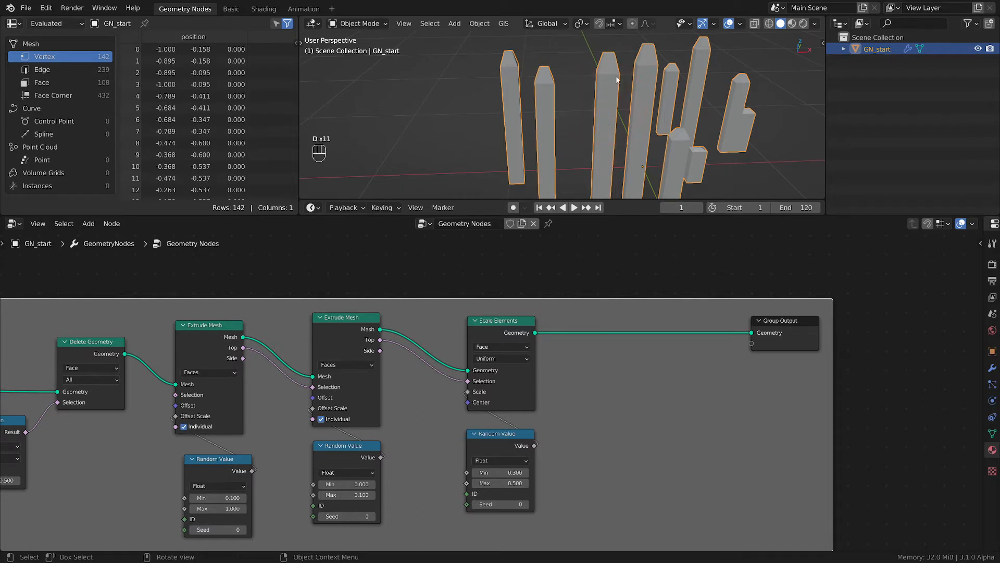
- Move the Group Output farther out and insert a third Extrude Mesh node between Scale Elements and Group Output
left_click_drag(802, 337, 868, 338)
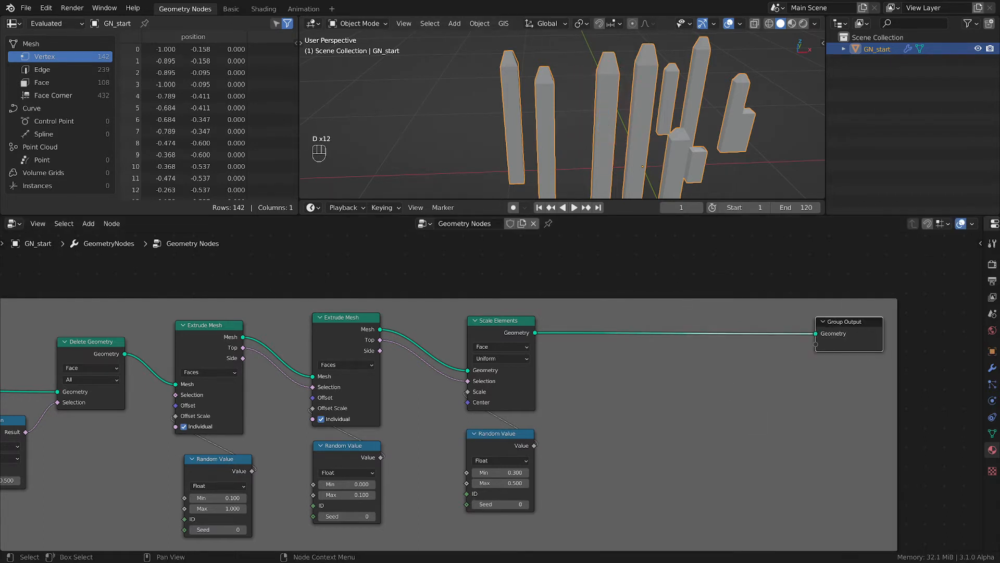
left_click(707, 371)
mouse_move(707, 370)
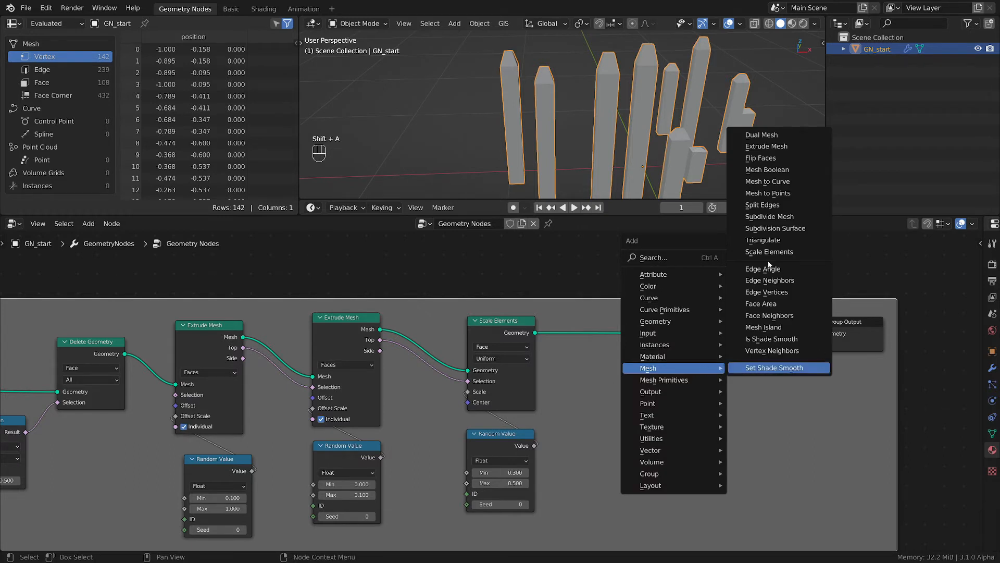
left_click(766, 146)
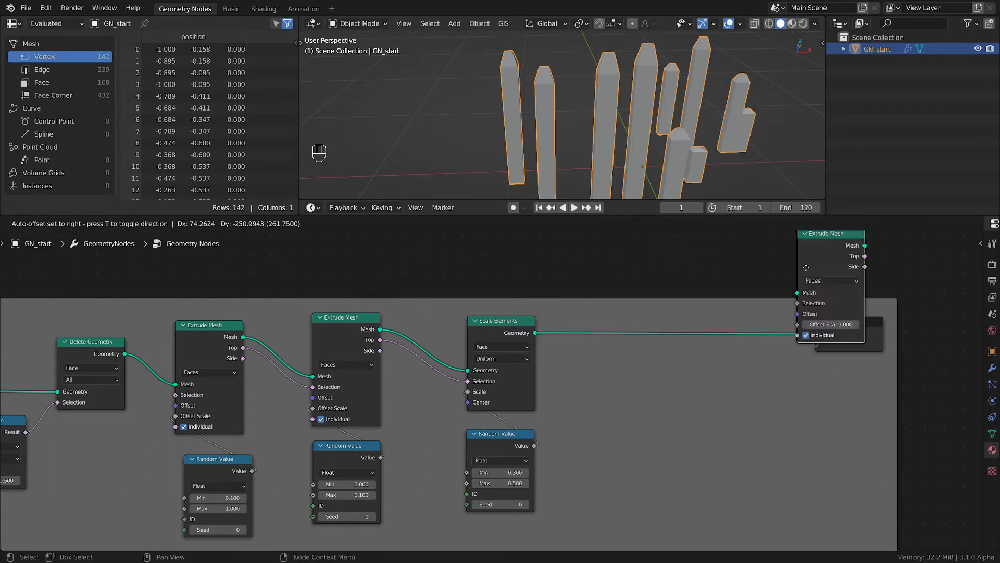
left_click(703, 309)
- Try the second Extrude Mesh's Side output as the Selection of the third Extrude Mesh node
middle_click_drag(748, 449, 708, 437)
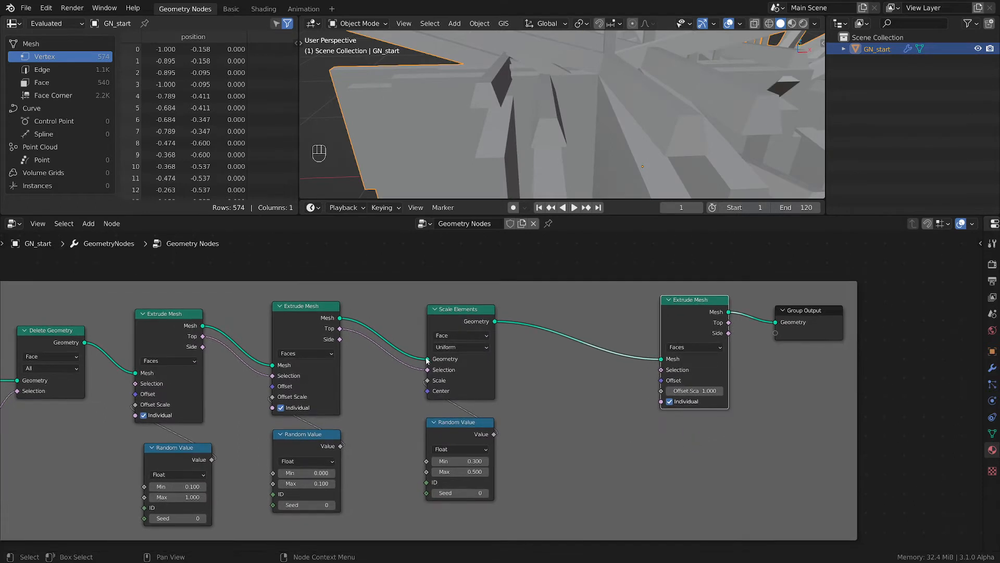
left_click_drag(340, 339, 666, 371)
scroll(628, 66, "down", 5)
middle_click_drag(628, 70, 683, 120)
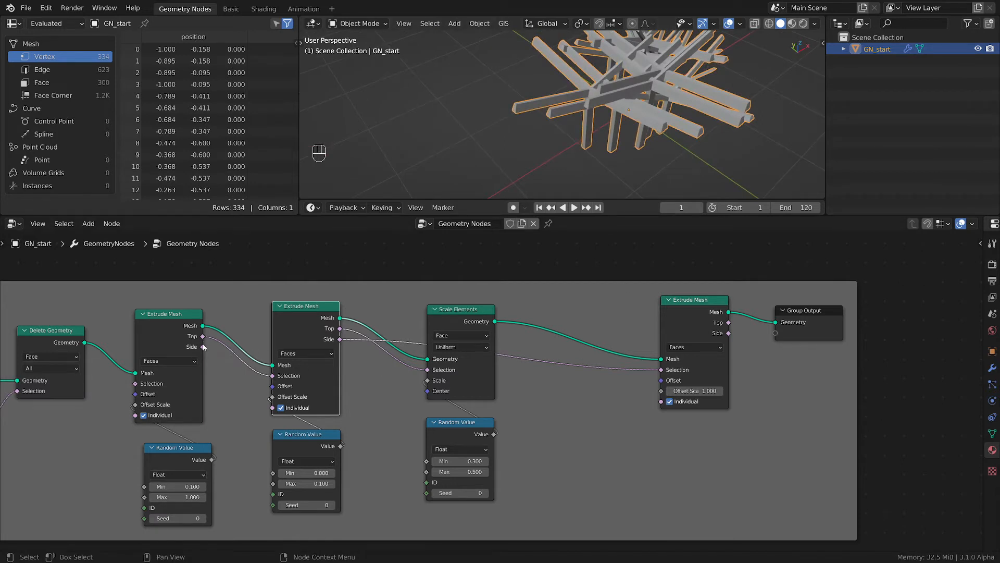
- Connect the first Extrude Mesh's Side output to the third Extrude Mesh's Selection and set its Offset Scale to 0.18
left_click_drag(203, 346, 662, 370)
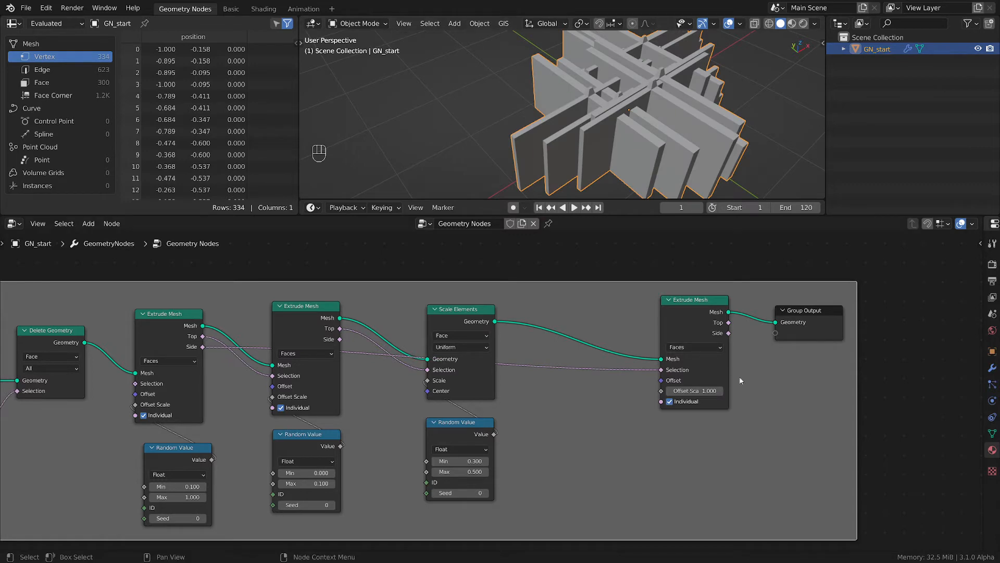
scroll(732, 436, "up", 2)
middle_click_drag(664, 124, 623, 97)
left_click_drag(696, 375, 654, 375)
middle_click_drag(561, 82, 766, 38)
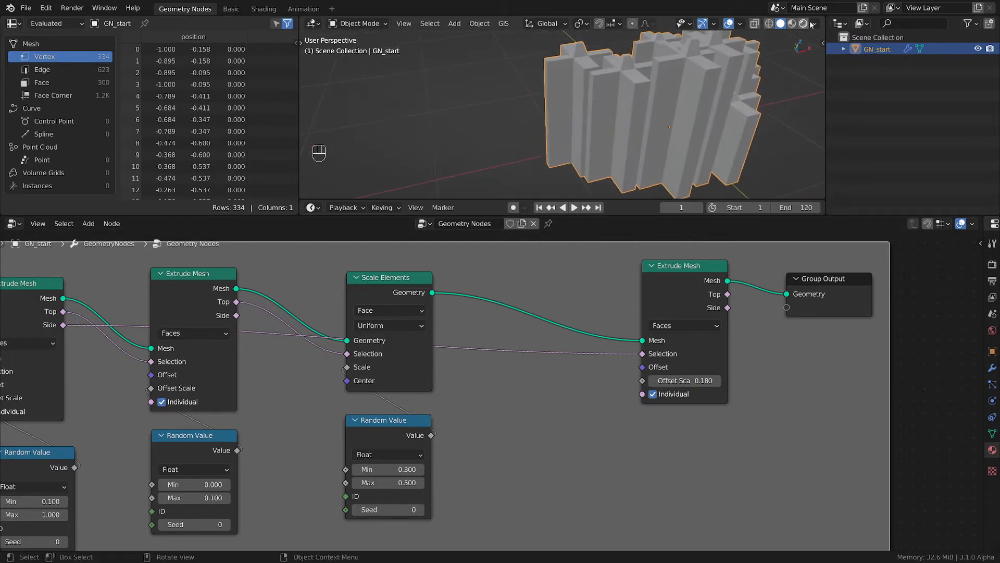
- Enable Cavity in the viewport's solid shading options to bring out the edges of the columns
left_click(744, 24)
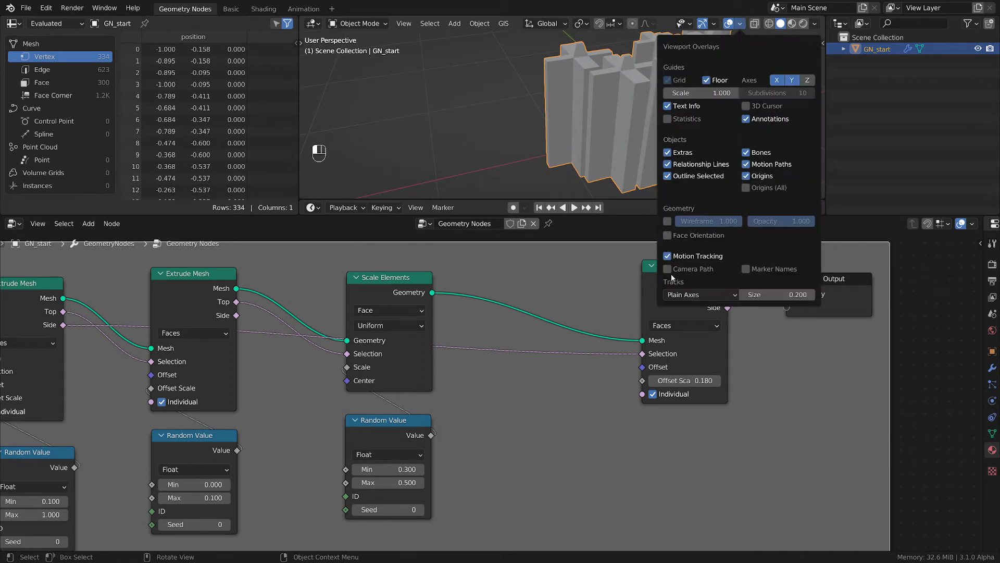
left_click(814, 24)
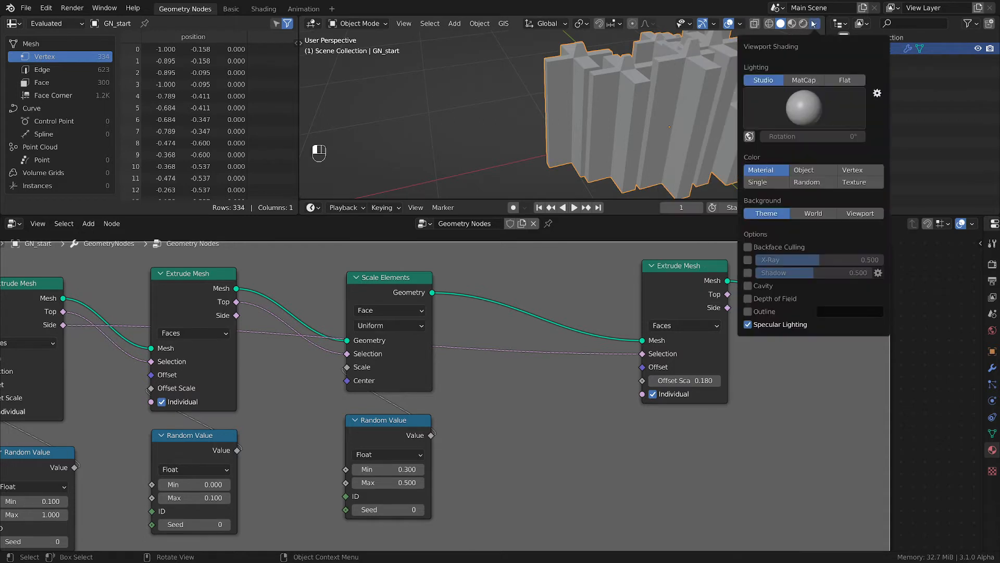
left_click(749, 286)
middle_click_drag(657, 98, 677, 138)
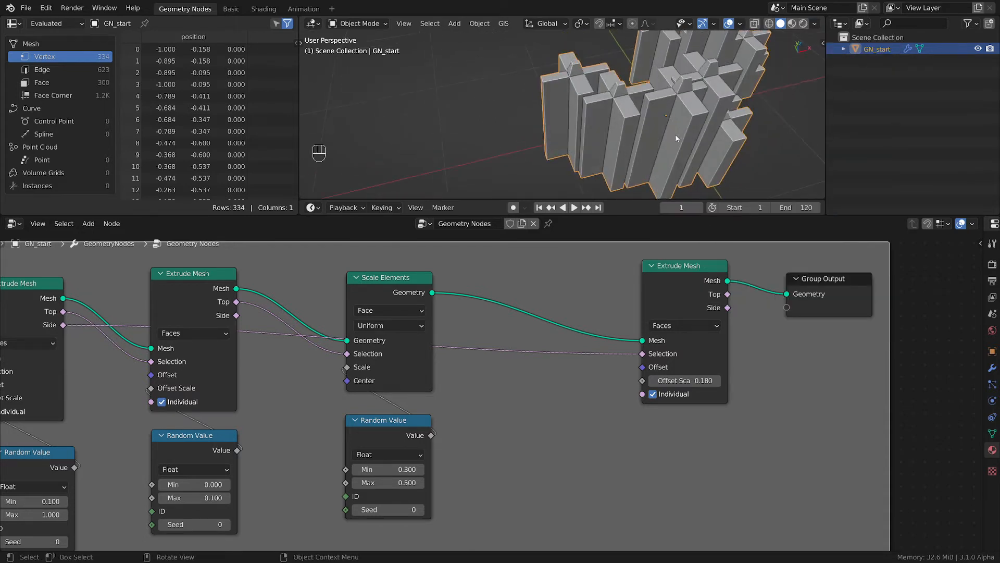
- Set the third Extrude Mesh node's Offset Scale to -0.01 so the column sides extrude inward
left_click_drag(685, 381, 591, 381, "shift")
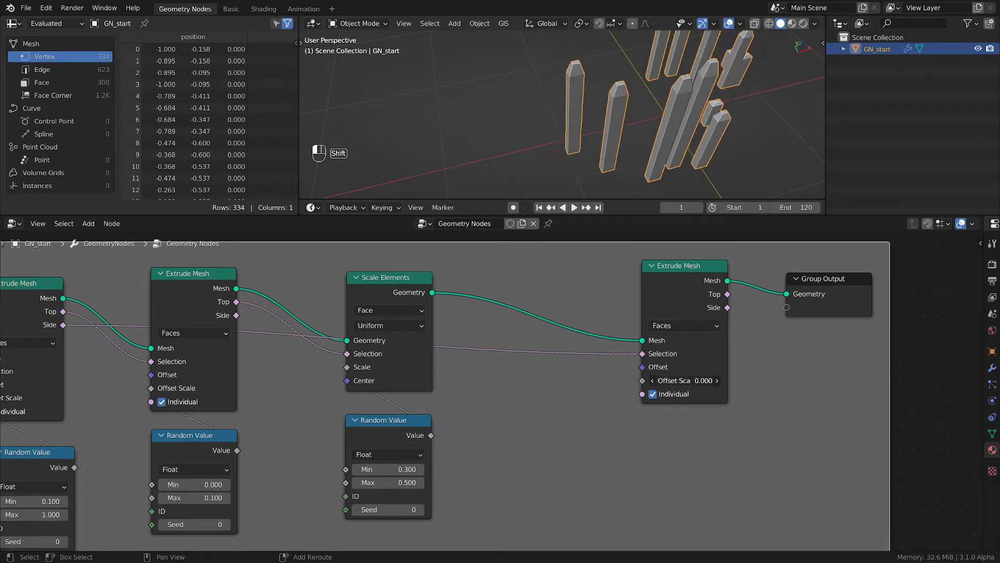
mouse_move(702, 380)
left_mouse_down("shift")
mouse_move(765, 380)
mouse_move(702, 380)
left_mouse_up("shift")
left_click(702, 379)
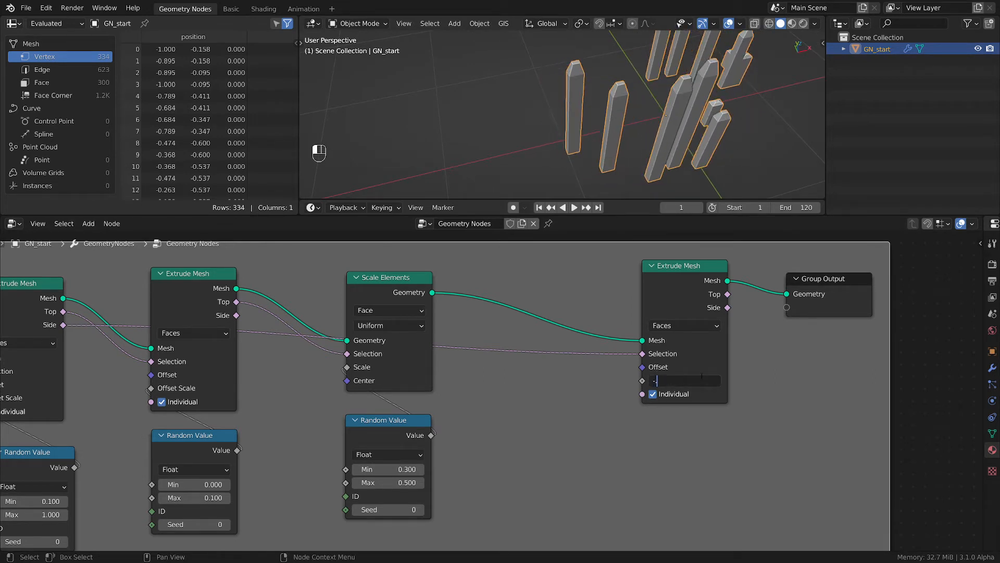
key("Return")
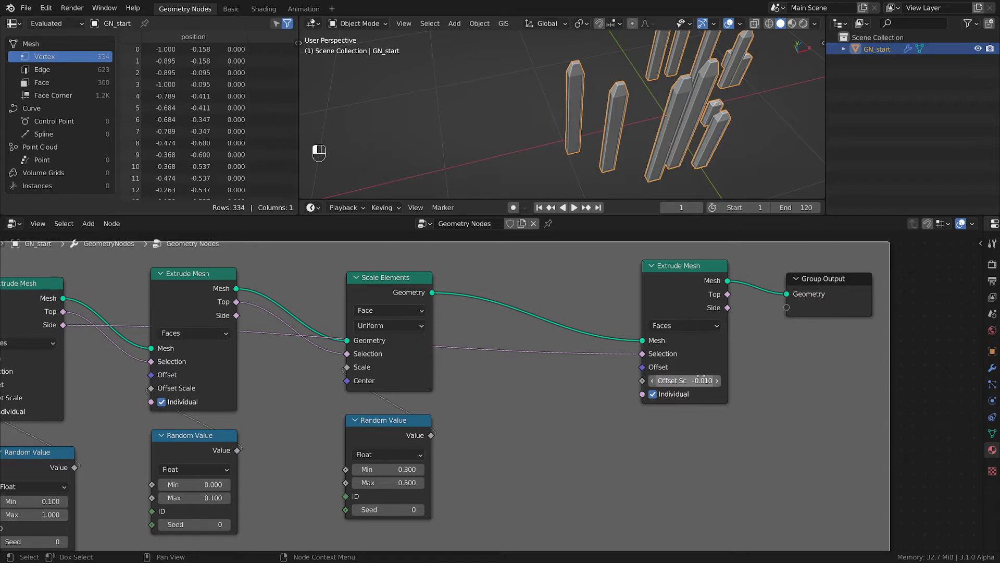
middle_click_drag(674, 123, 516, 96)
key("Home")
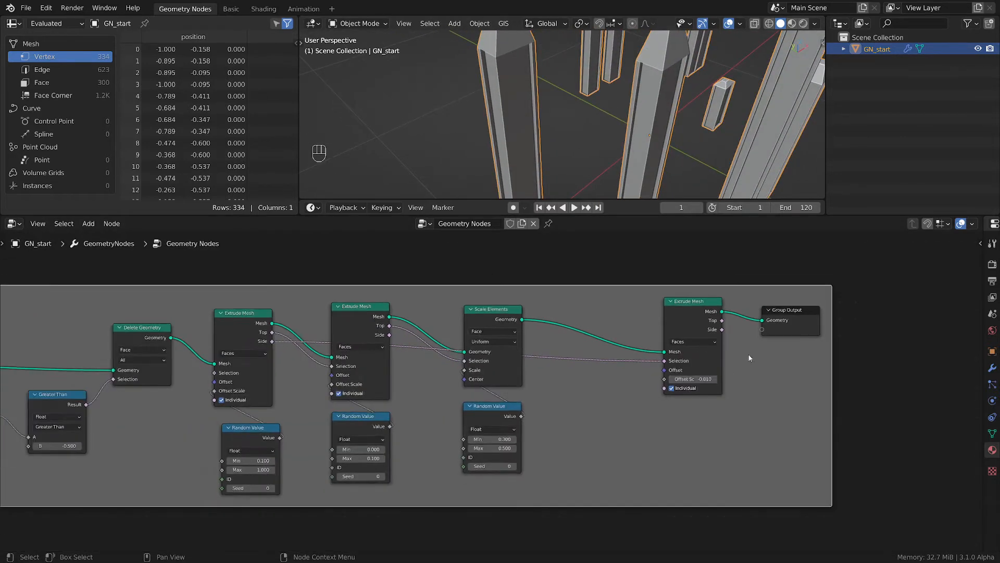
- Move the Group Output and third Extrude Mesh nodes away from Scale Elements to make room for another node
middle_click_drag(761, 364, 647, 381)
left_click_drag(672, 345, 732, 335)
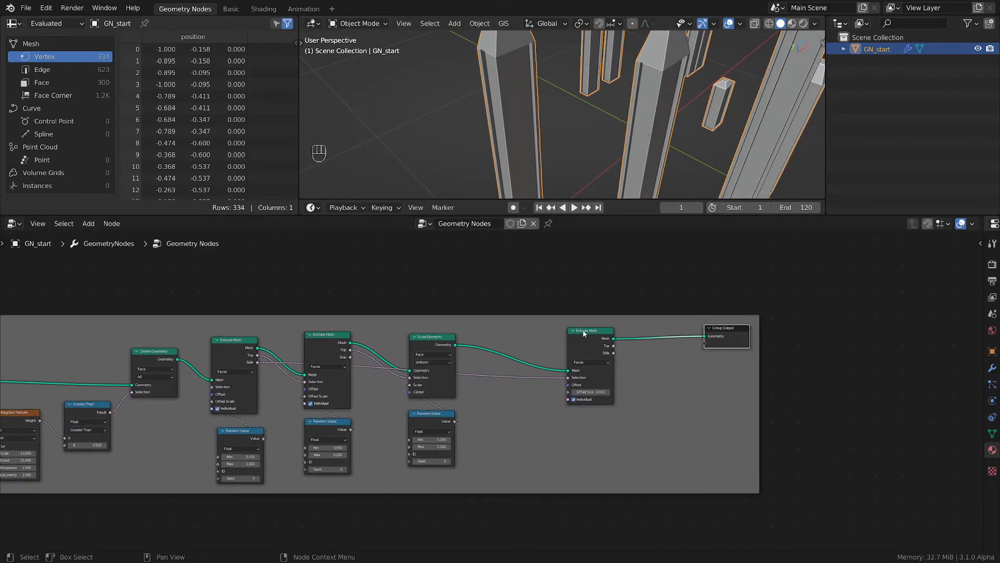
left_click_drag(586, 334, 621, 335)
middle_click_drag(698, 136, 665, 126)
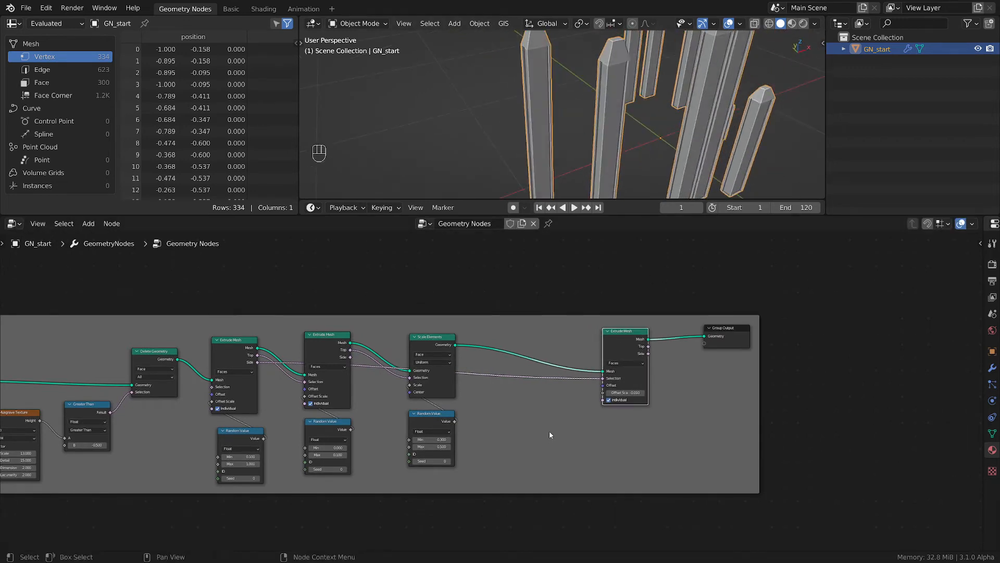
middle_click_drag(558, 423, 643, 404)
scroll(643, 398, "up", 2)
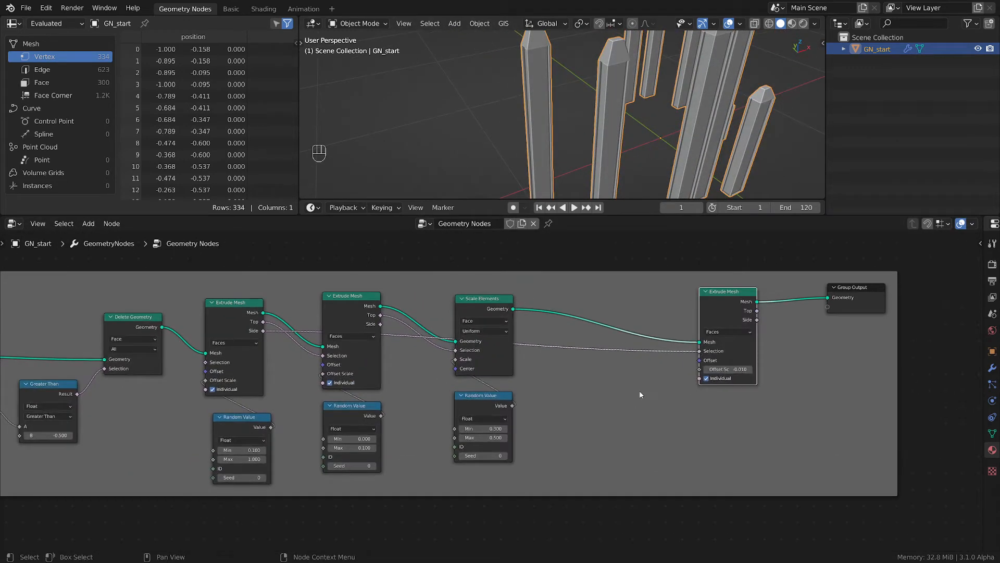
- Insert a Subdivide Mesh node between Scale Elements and the third Extrude Mesh
key("shift+a")
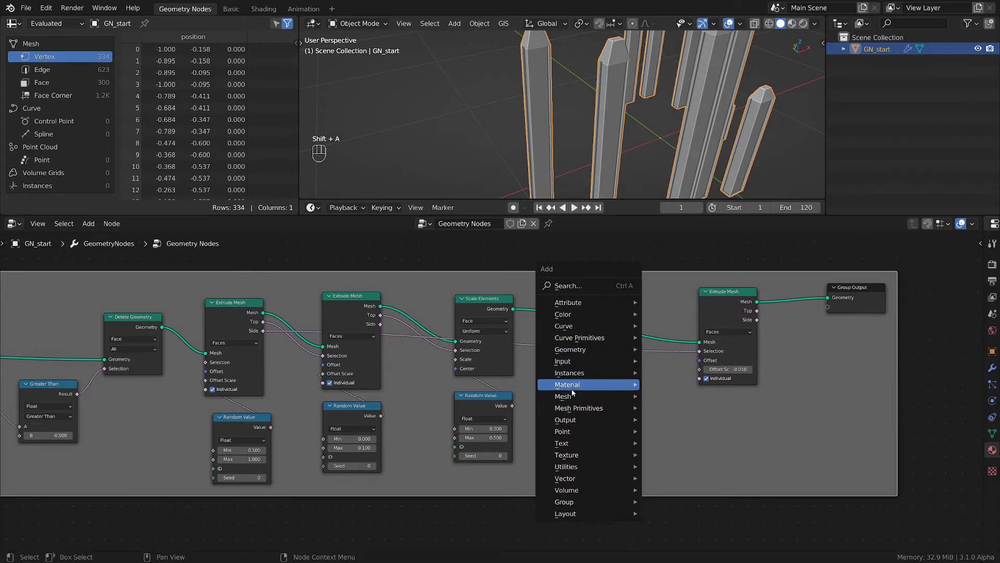
mouse_move(573, 398)
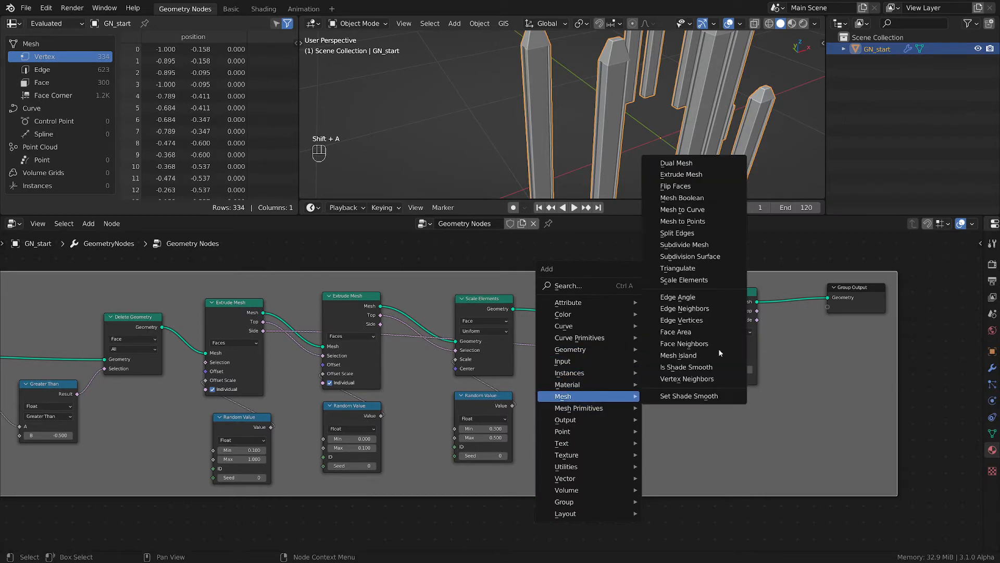
left_click(699, 246)
left_click(606, 352)
scroll(630, 373, "up", 1)
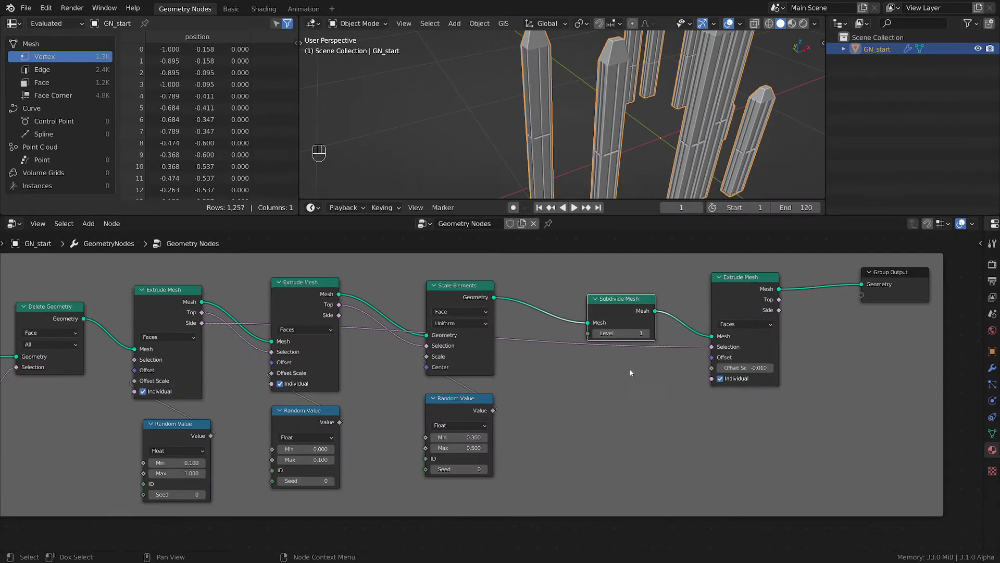
- Set the Subdivide Mesh node's Level to 4 and check the window insets on the tower sides up close
scroll(640, 145, "up", 3)
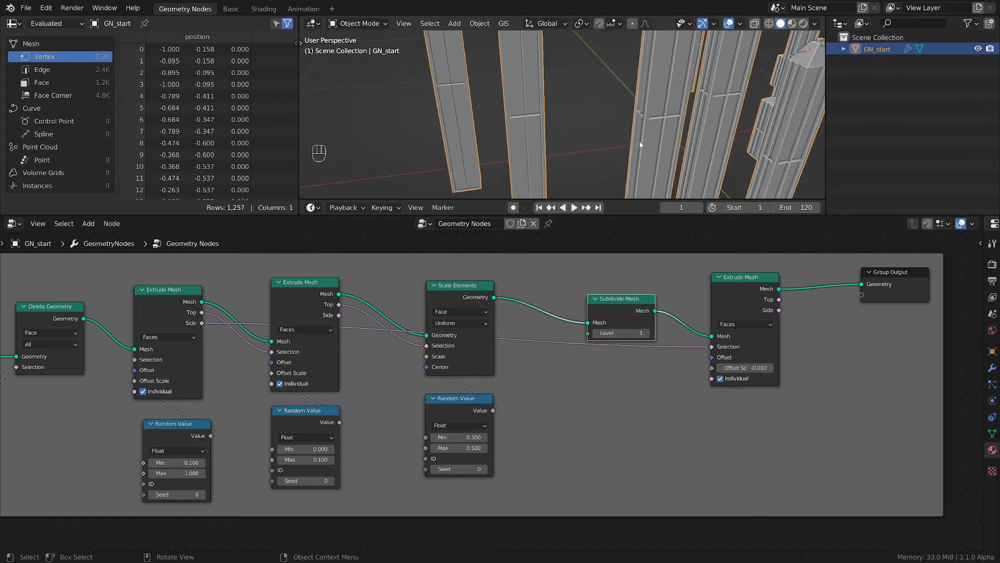
left_click(647, 333)
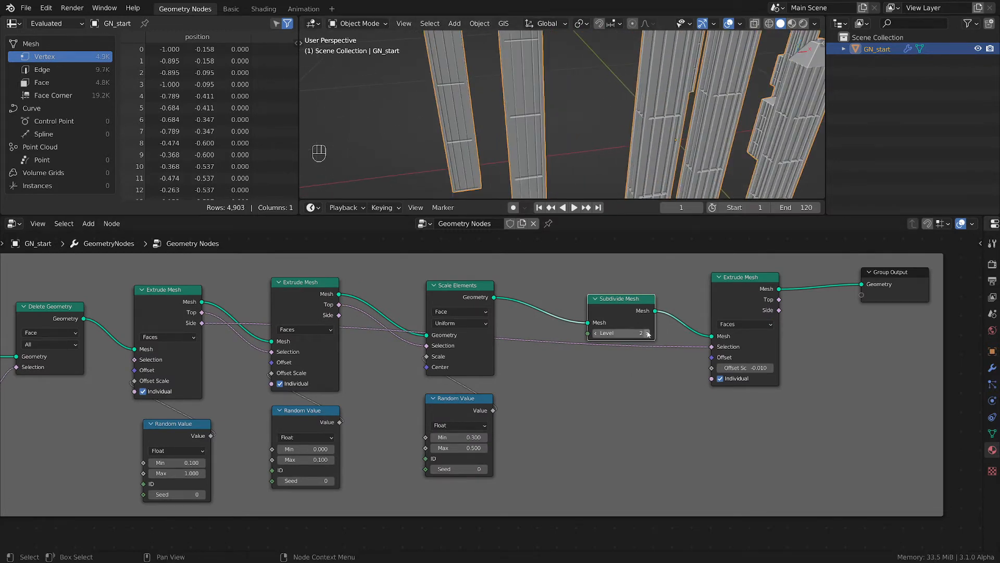
left_click(648, 333)
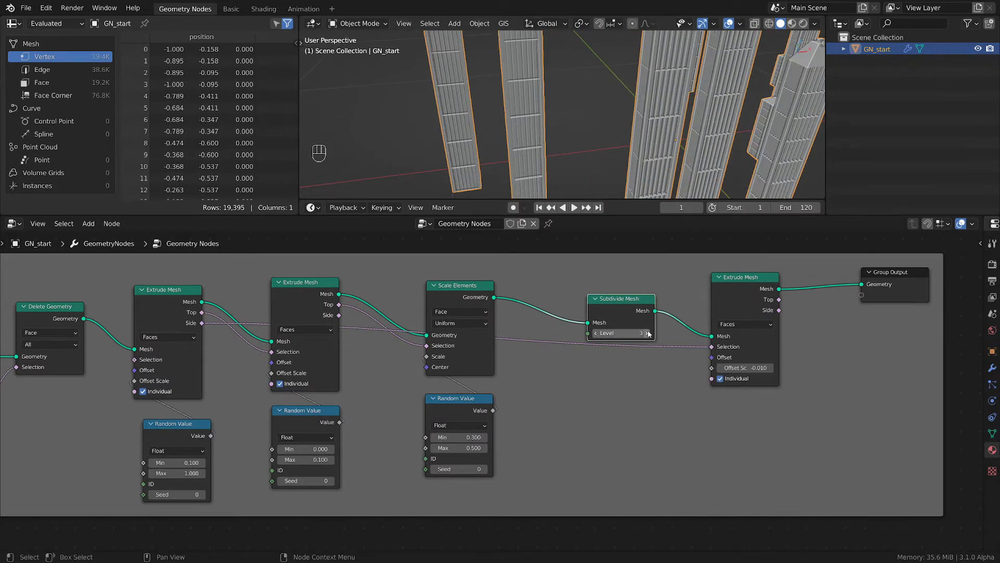
left_click(648, 333)
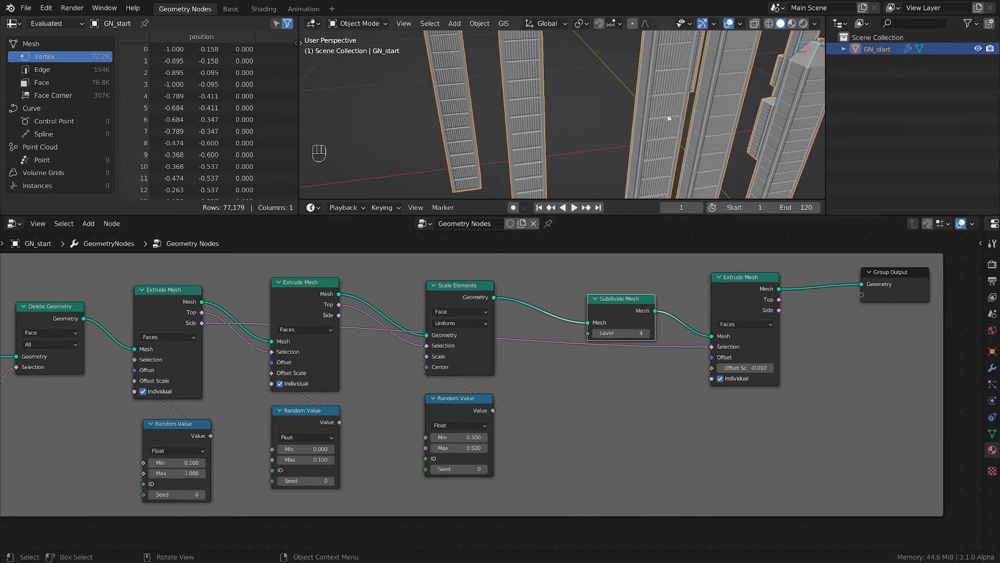
scroll(568, 106, "up", 5)
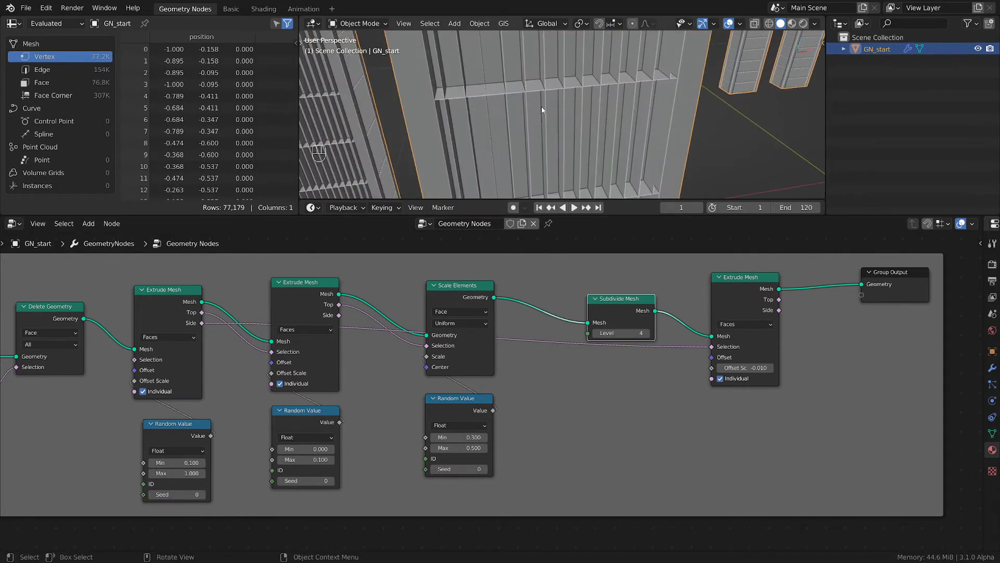
middle_click_drag(542, 107, 613, 111)
scroll(748, 388, "down", 2)
- Move the Group Output node farther from the third Extrude Mesh
middle_click_drag(795, 408, 656, 451)
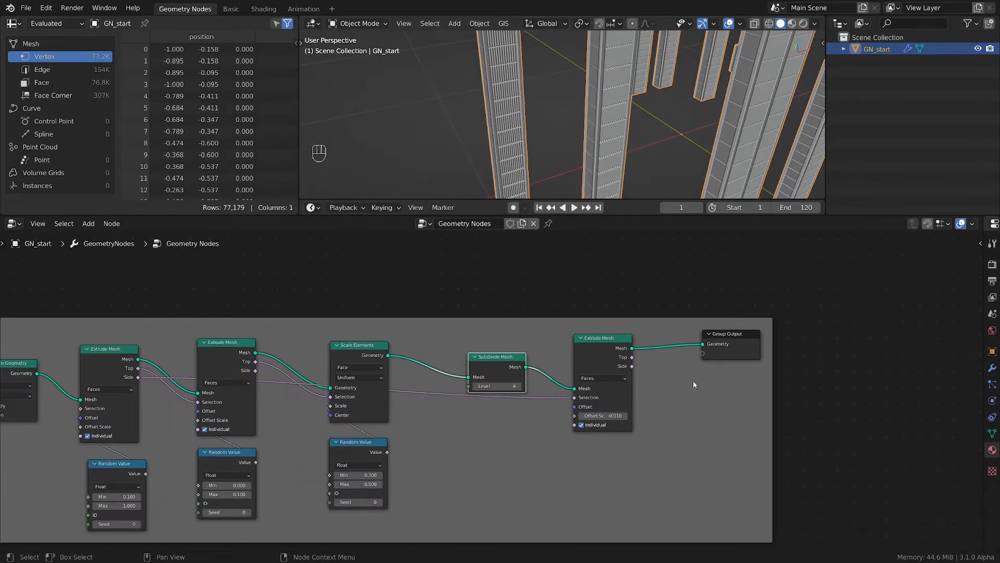
left_click_drag(751, 339, 778, 355)
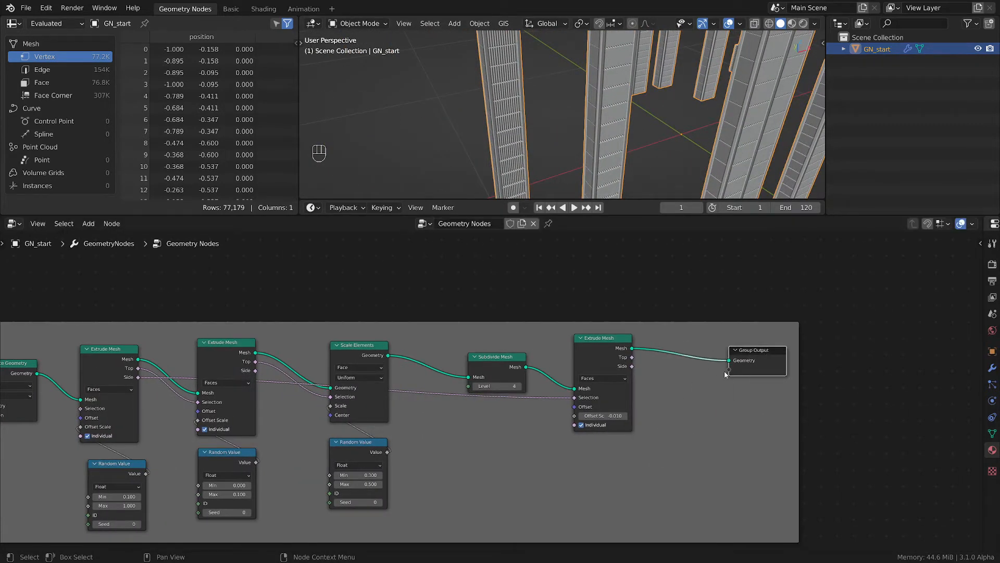
scroll(693, 121, "down", 3)
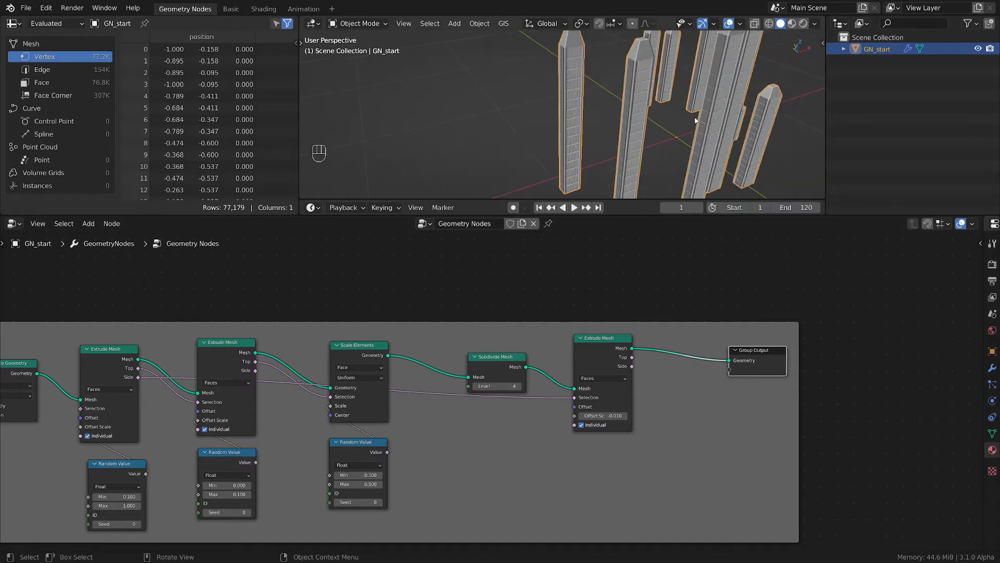
- Examine the subdivided insets on the tower sides from several distances and angles
middle_click_drag(676, 102, 633, 122)
scroll(647, 98, "up", 2)
scroll(632, 101, "up", 2)
scroll(569, 118, "up", 2)
scroll(619, 118, "down", 3)
scroll(630, 109, "up", 2)
scroll(618, 112, "down", 2)
scroll(578, 550, "up", 1)
- Move the third Extrude Mesh node away from Subdivide Mesh, close to the Group Output
middle_click_drag(520, 471, 611, 471)
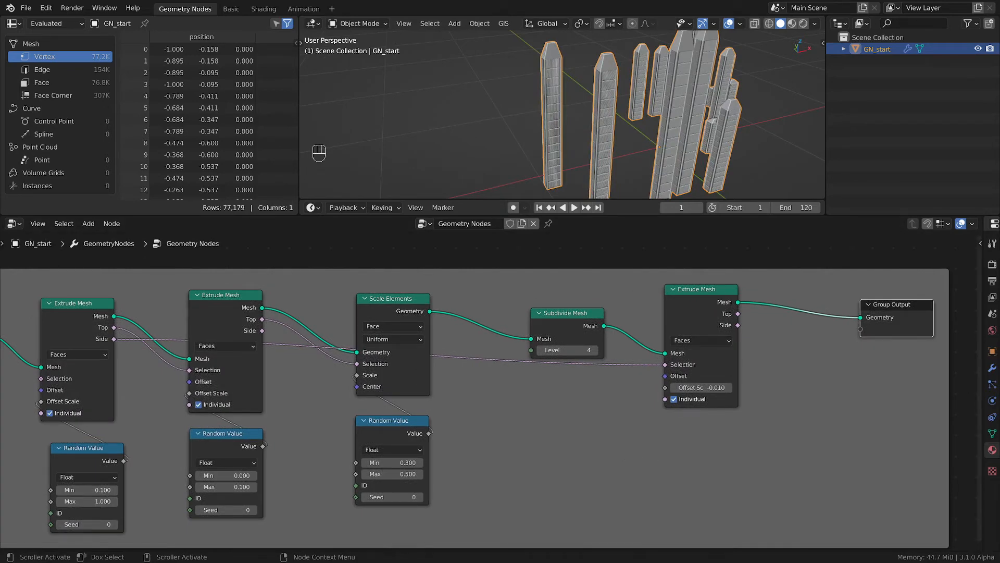
scroll(530, 427, "up", 1)
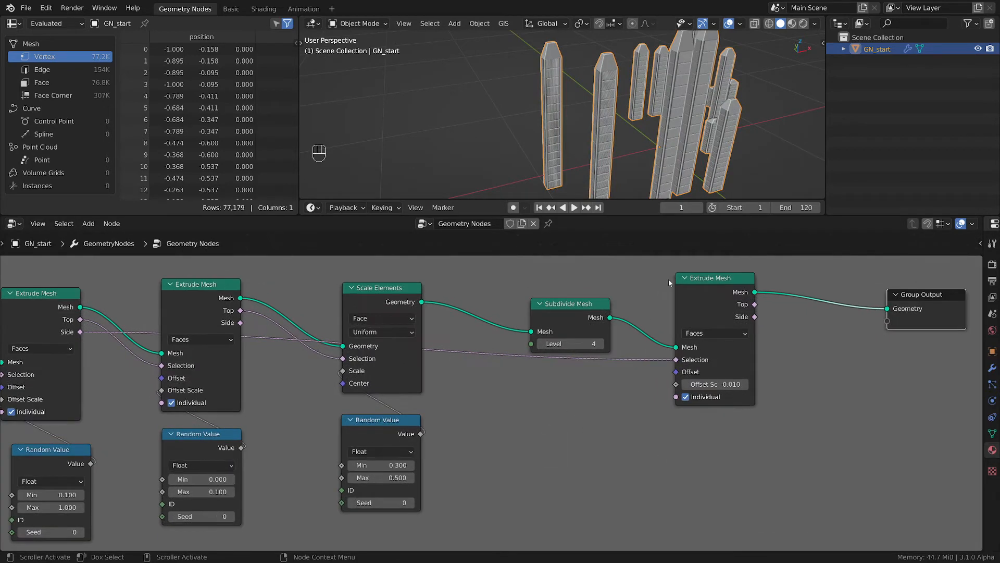
middle_click_drag(711, 292, 724, 291)
left_click_drag(727, 290, 820, 291)
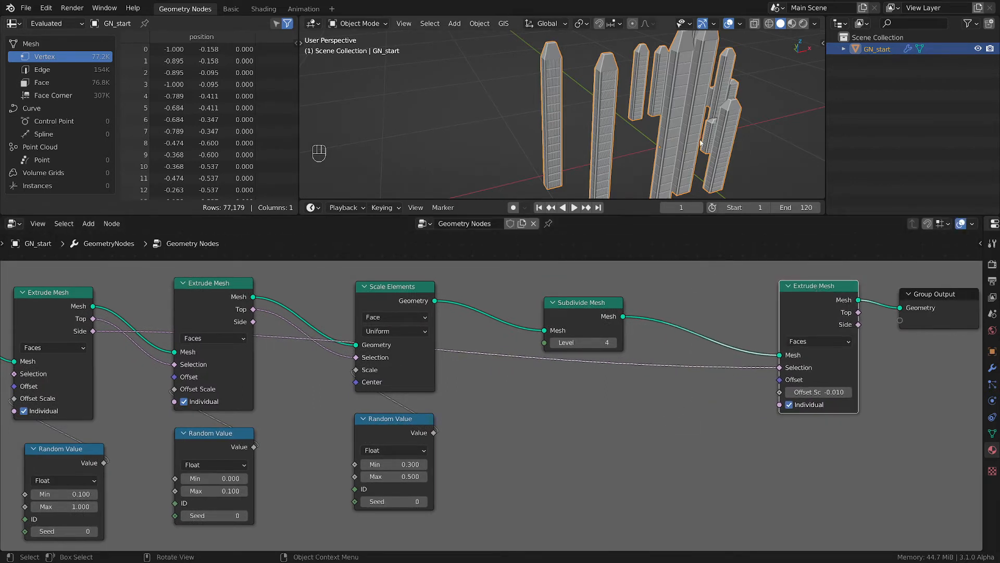
- Add a Normal node and connect it to the third Extrude Mesh's Offset input
scroll(695, 170, "up", 2)
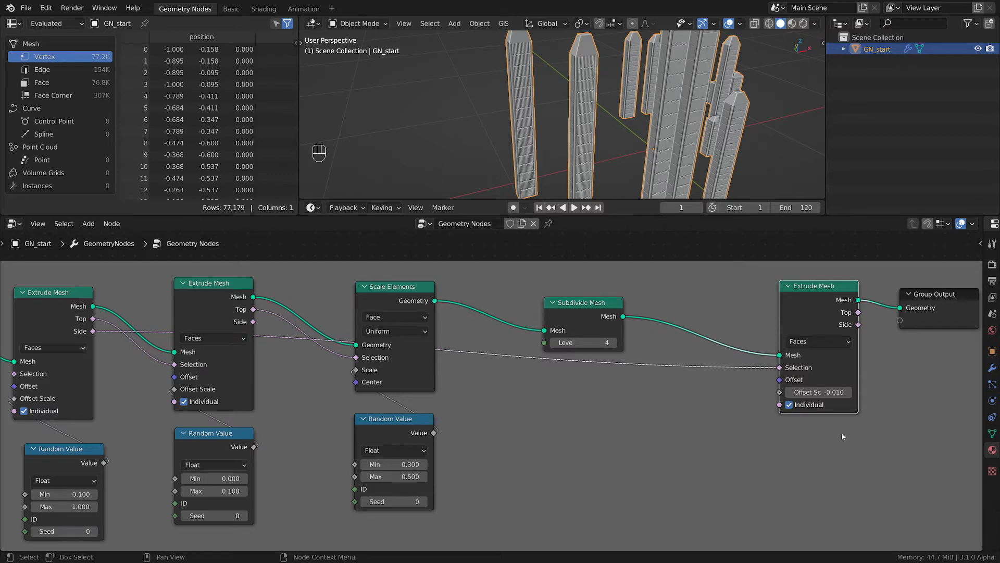
scroll(841, 432, "down", 1)
mouse_move(614, 123)
middle_mouse_down()
mouse_move(597, 130)
mouse_move(604, 138)
middle_mouse_up()
scroll(604, 138, "up", 3)
key("shift+a")
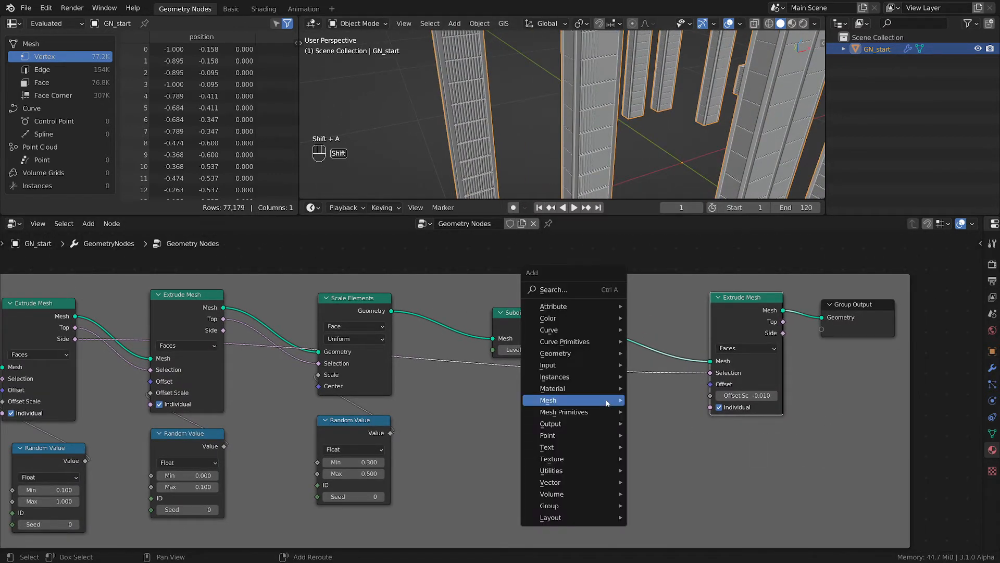
mouse_move(555, 368)
left_click(657, 330)
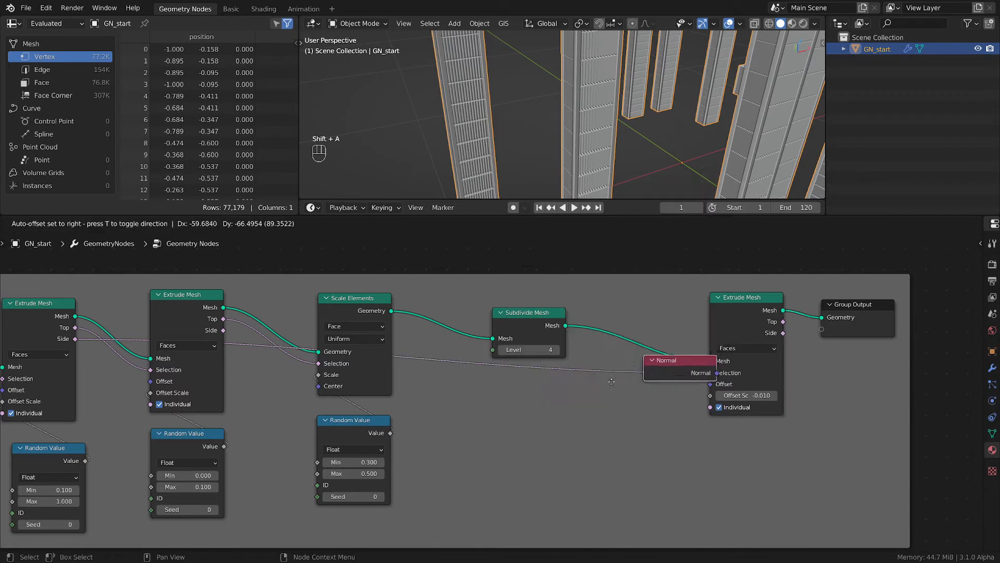
left_click(567, 386)
left_click_drag(635, 402, 717, 391)
left_click_drag(610, 399, 648, 392)
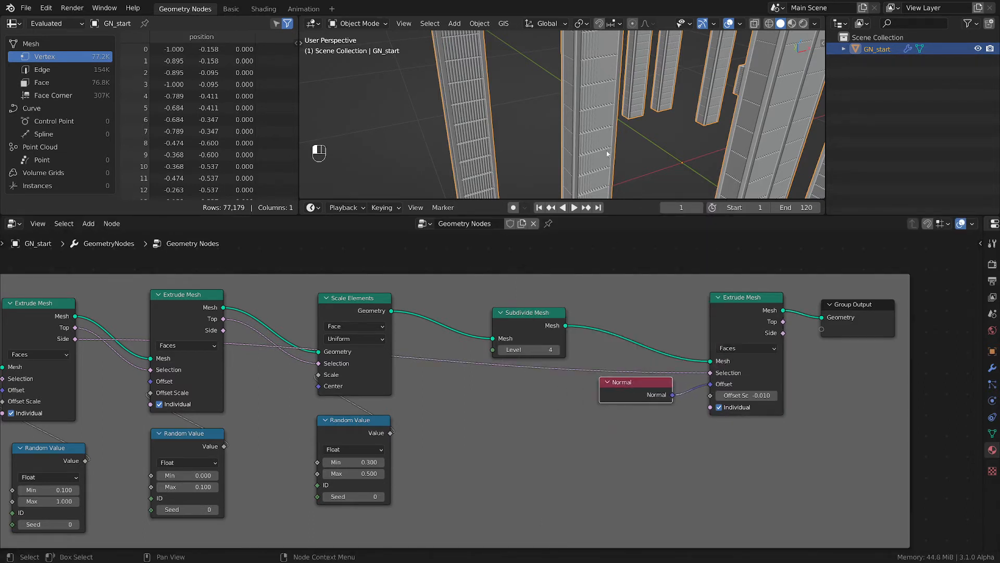
middle_click_drag(641, 125, 541, 117)
scroll(541, 117, "down", 2)
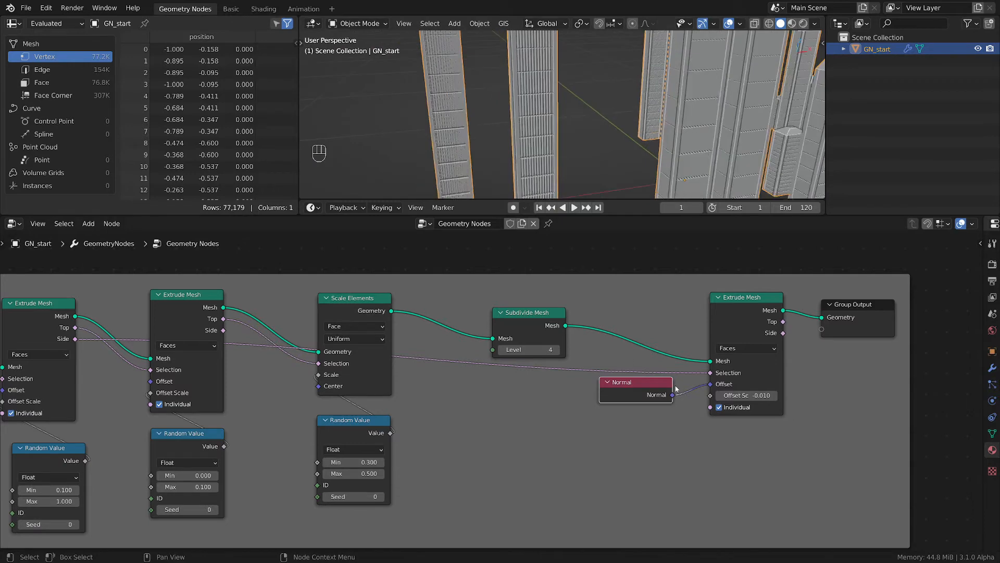
- Toggle muting of the Normal node to compare the insets with and without it
key("m")
key("m")
key("m")
key("m")
scroll(642, 388, "down", 3)
middle_click_drag(690, 128, 662, 134)
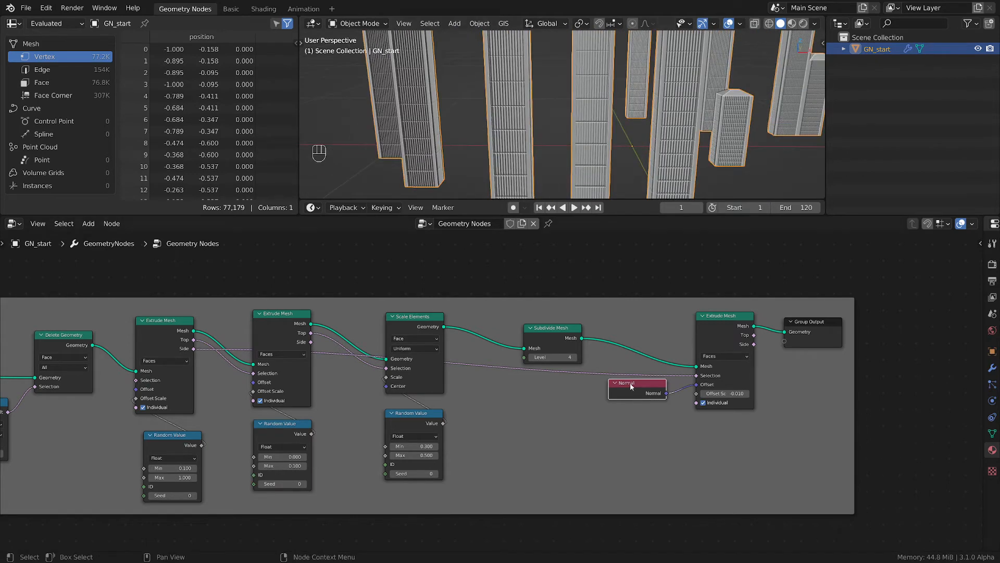
- Insert a Boolean Math node set to And on the third Extrude Mesh's Selection link and enable its second Boolean value
left_click_drag(632, 386, 617, 385)
middle_click_drag(592, 434, 688, 373)
scroll(688, 373, "down", 2)
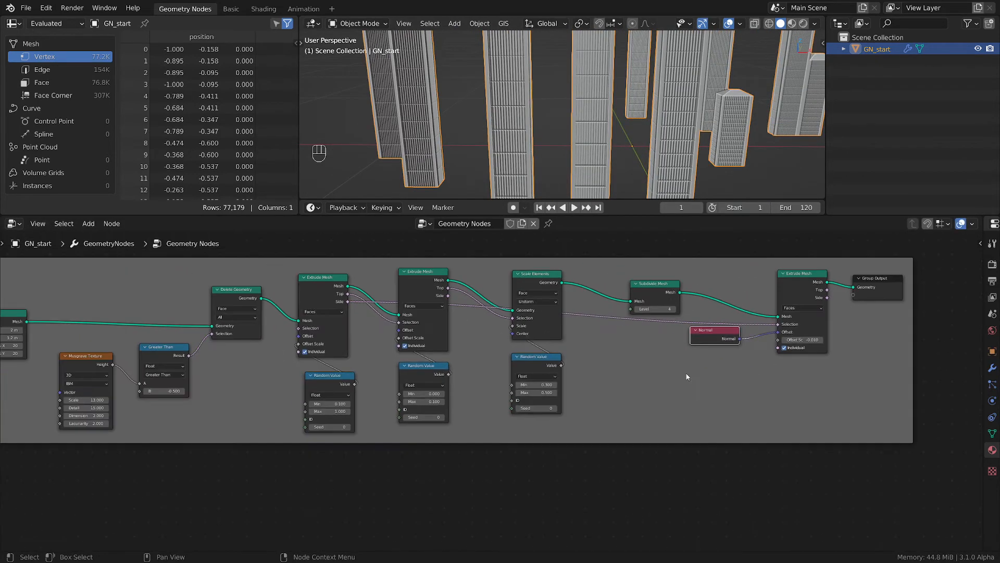
key("shift+a")
mouse_move(590, 472)
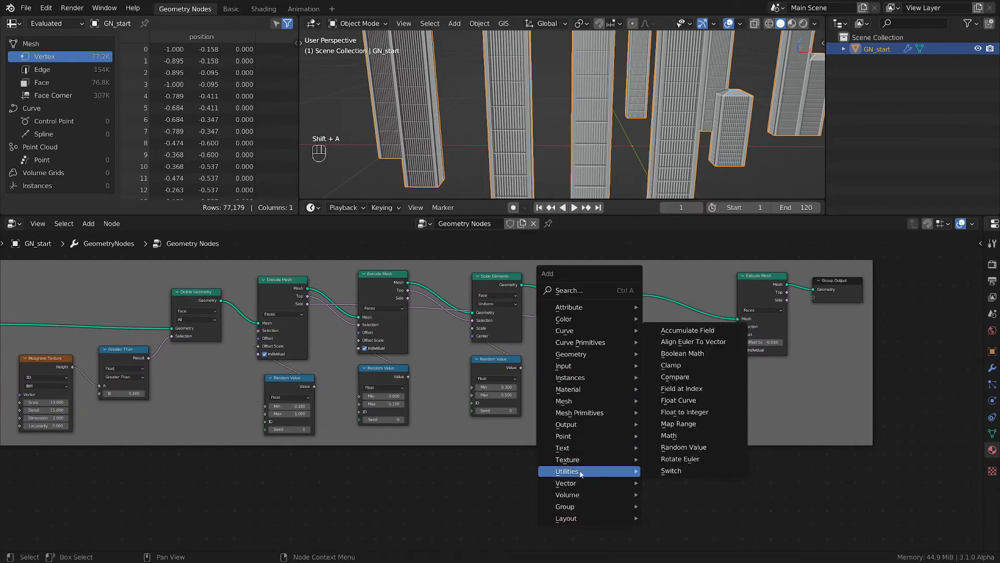
left_click(697, 359)
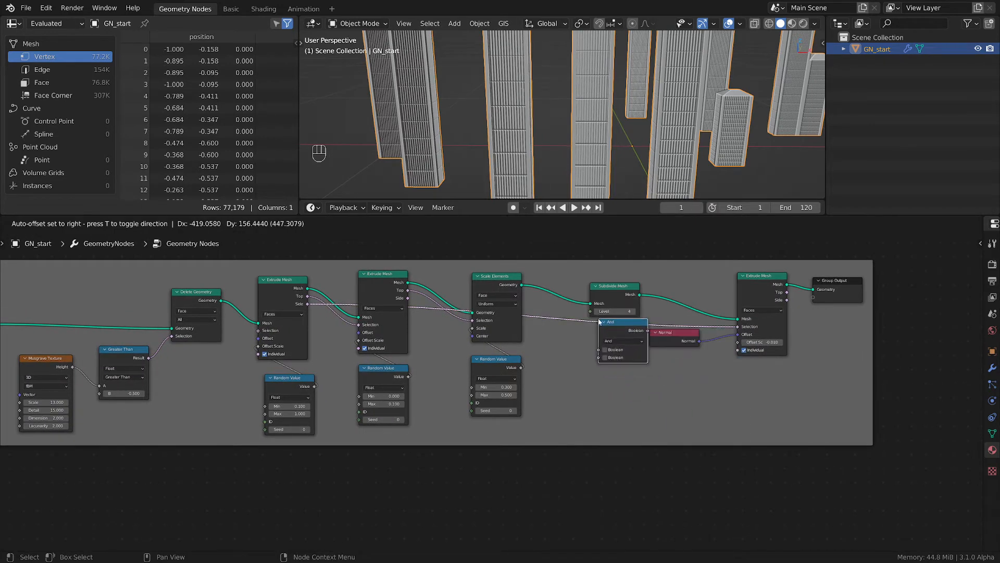
left_click(608, 328)
key("g")
left_click(645, 357)
scroll(620, 382, "up", 2)
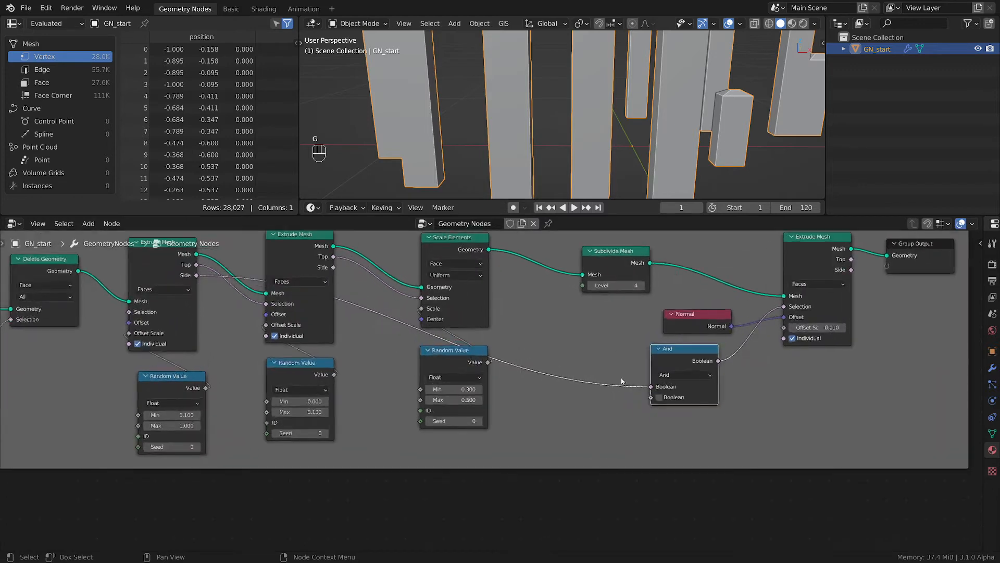
scroll(592, 158, "down", 2)
left_click(659, 398)
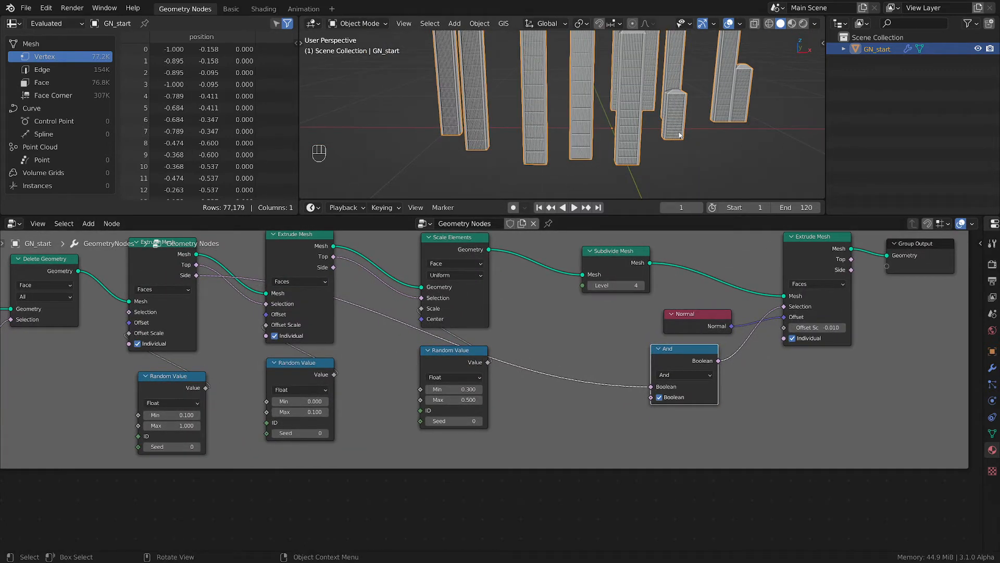
middle_click_drag(680, 135, 594, 121)
- Rearrange the nodes so Normal sits beneath the third Extrude Mesh and the And node lies just before it
left_click_drag(664, 356, 595, 322)
middle_click_drag(595, 323, 613, 379)
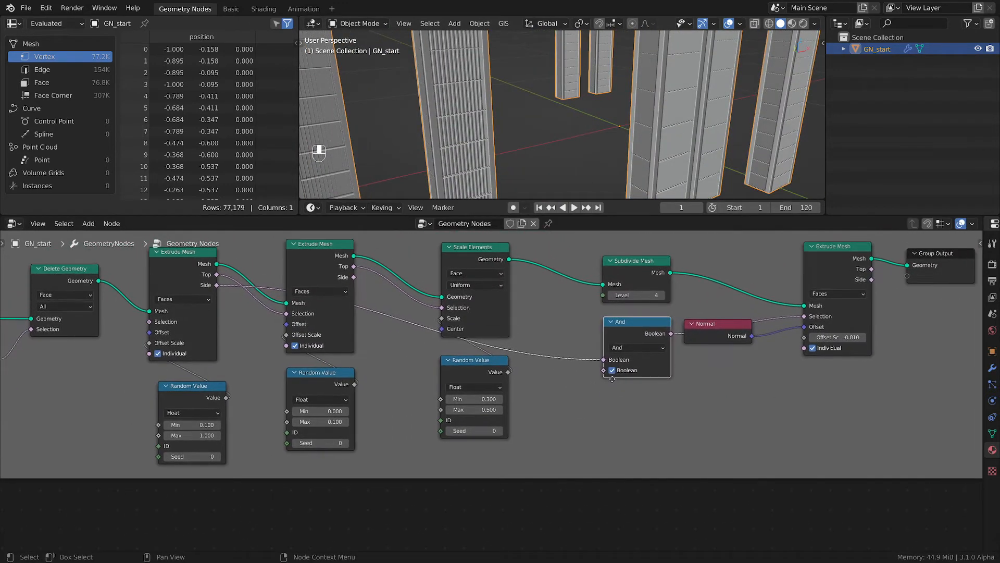
left_click_drag(723, 331, 844, 374)
left_click_drag(633, 324, 703, 324)
- Add a Random Value node of type Boolean and connect it to the And node's second Boolean input
middle_click_drag(598, 404, 666, 375)
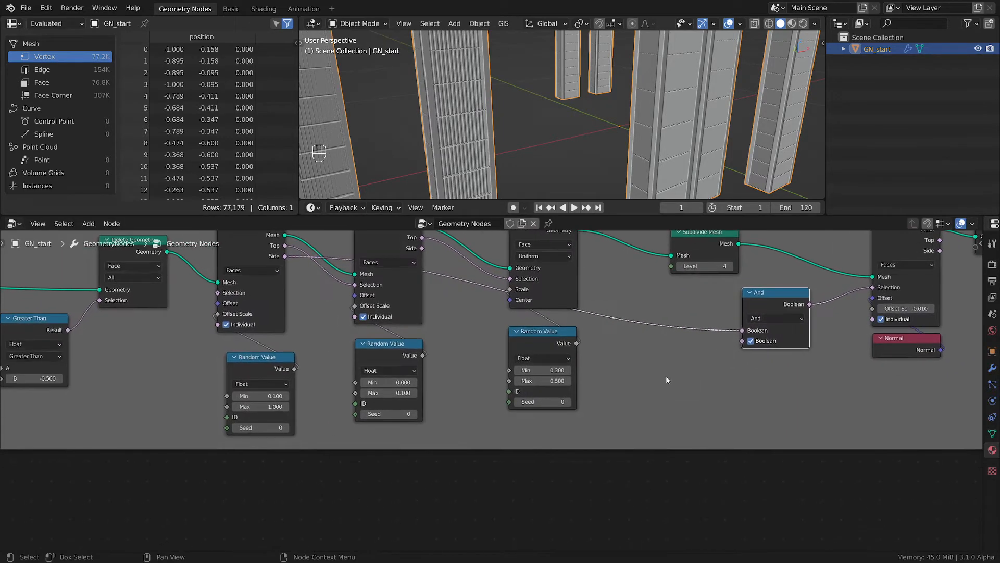
key("shift+a")
mouse_move(669, 378)
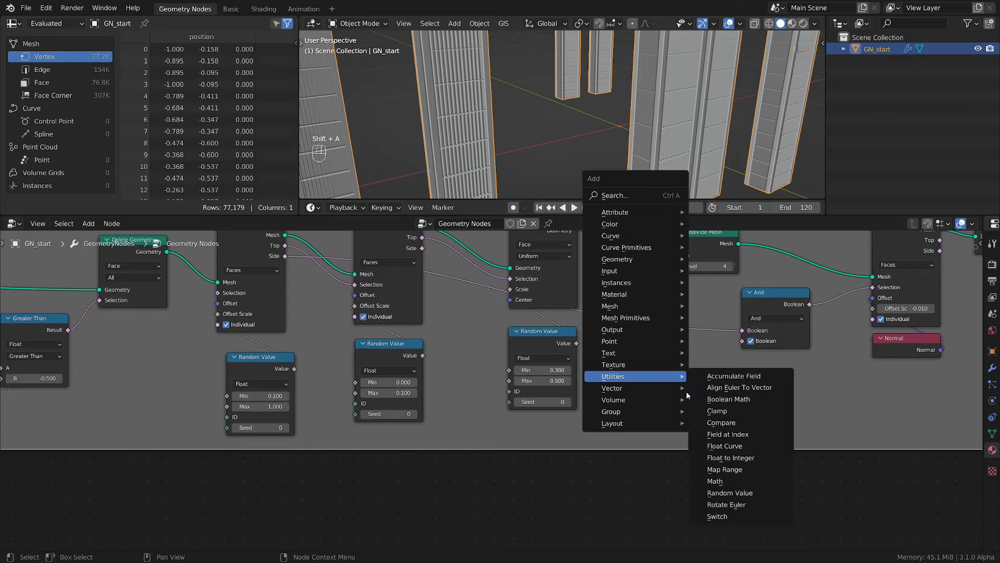
left_click(730, 492)
left_click(646, 373)
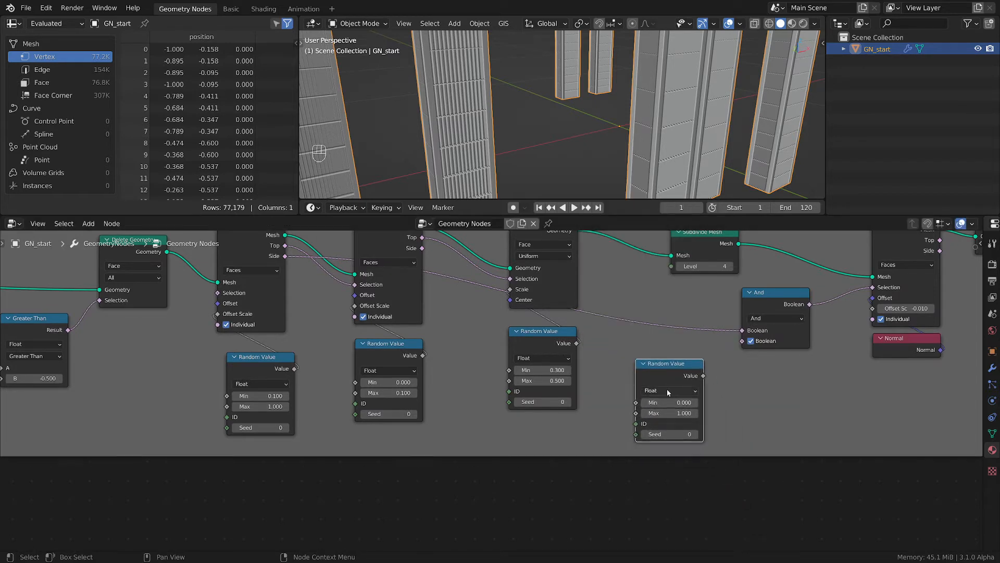
left_click(667, 389)
left_click(672, 421)
left_click_drag(704, 376, 743, 341)
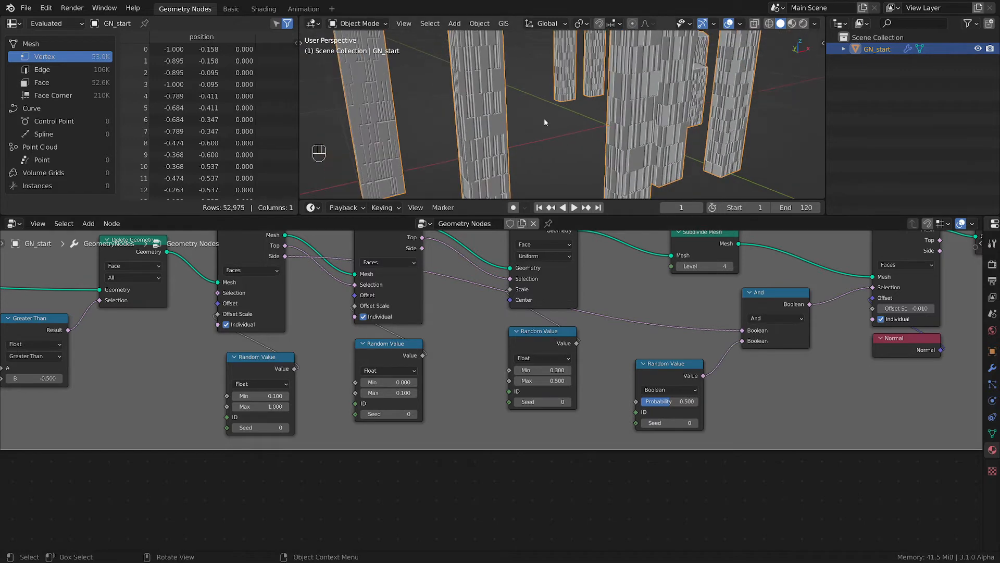
- Lower the Boolean Random Value node's Probability to 0.022 so only scattered side faces are inset
left_click_drag(672, 401, 644, 401)
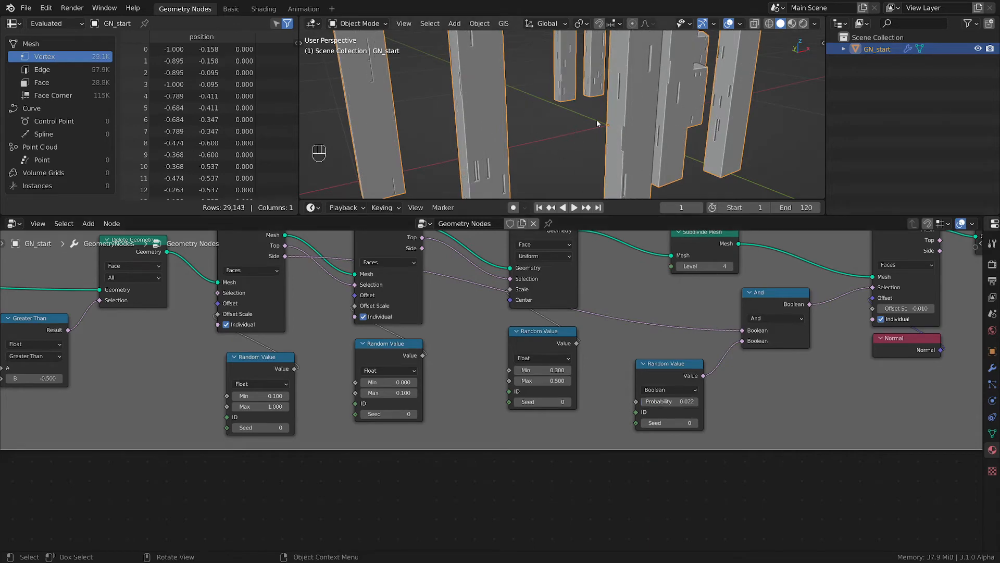
middle_click_drag(596, 119, 601, 113)
key("Home")
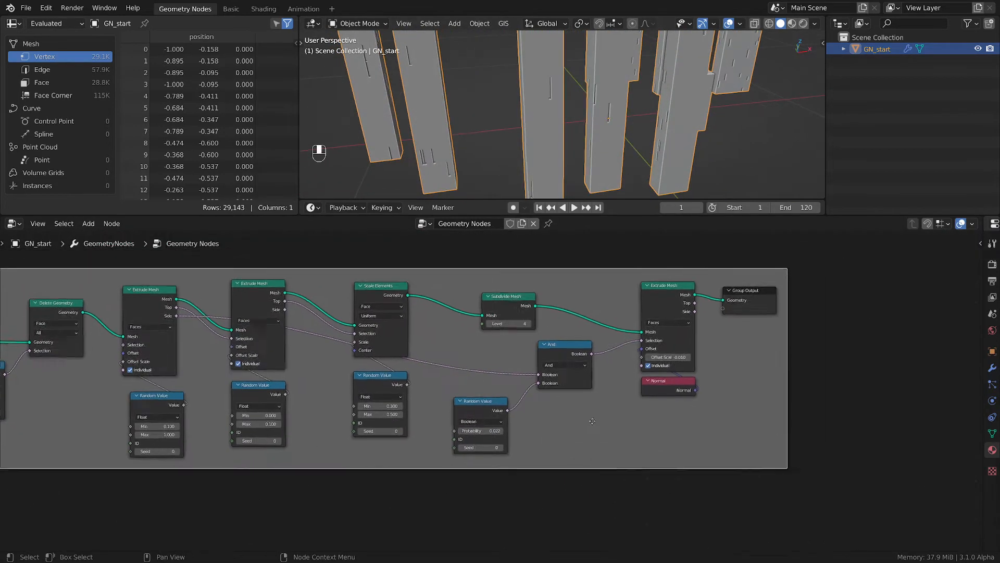
- Insert a Set Material node between the third Extrude Mesh and the Group Output and assign blue-mat to it
middle_click_drag(592, 420, 461, 448)
left_click_drag(633, 334, 815, 331)
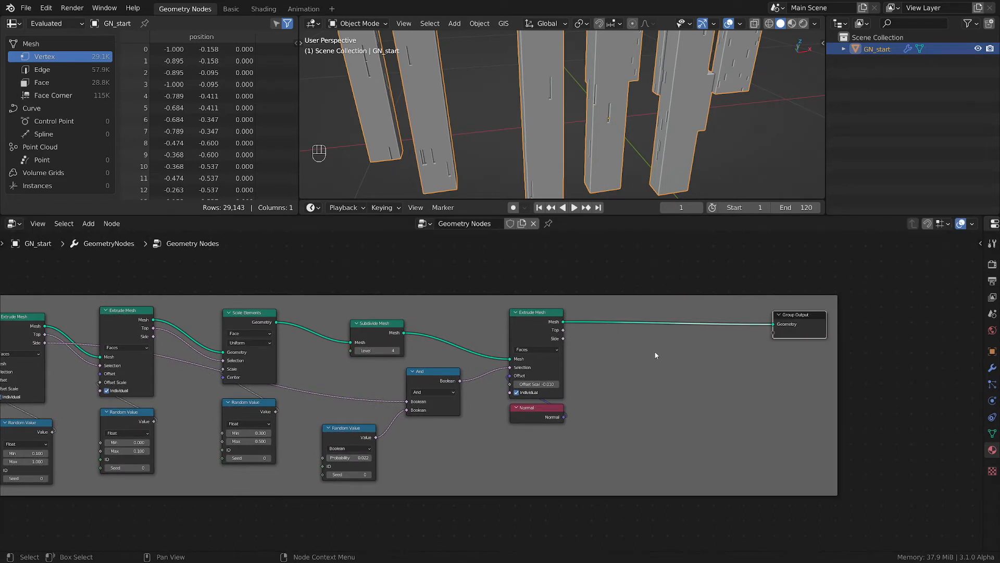
scroll(678, 365, "down", 2)
key("shift+a")
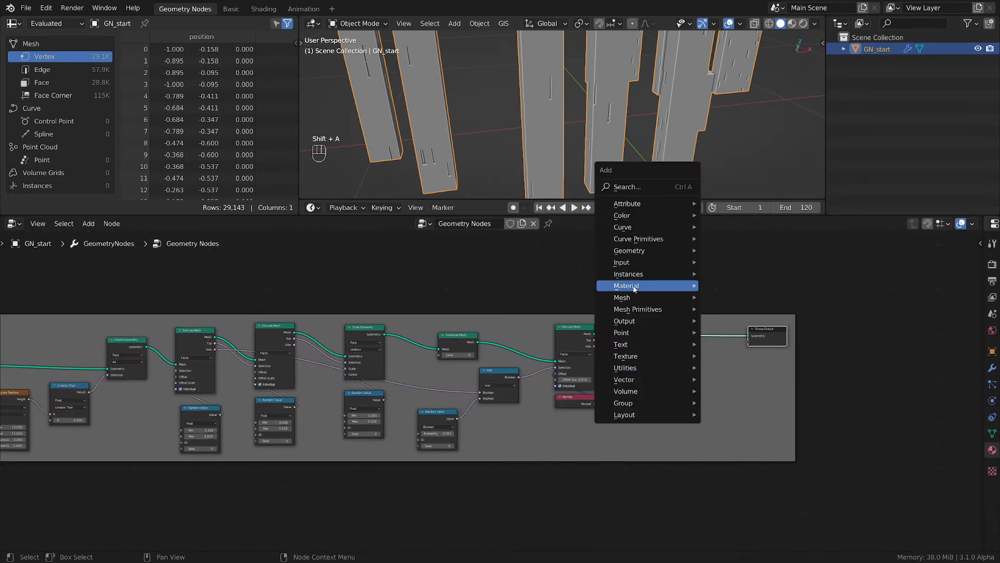
mouse_move(640, 285)
left_click(726, 332)
left_click(622, 323)
scroll(630, 353, "up", 3)
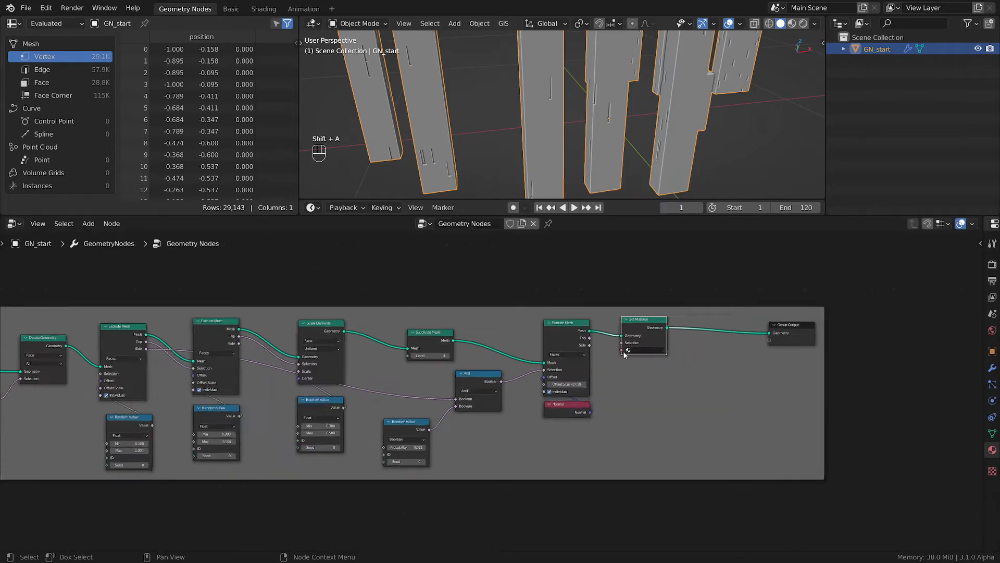
left_click(646, 347)
left_click(649, 364)
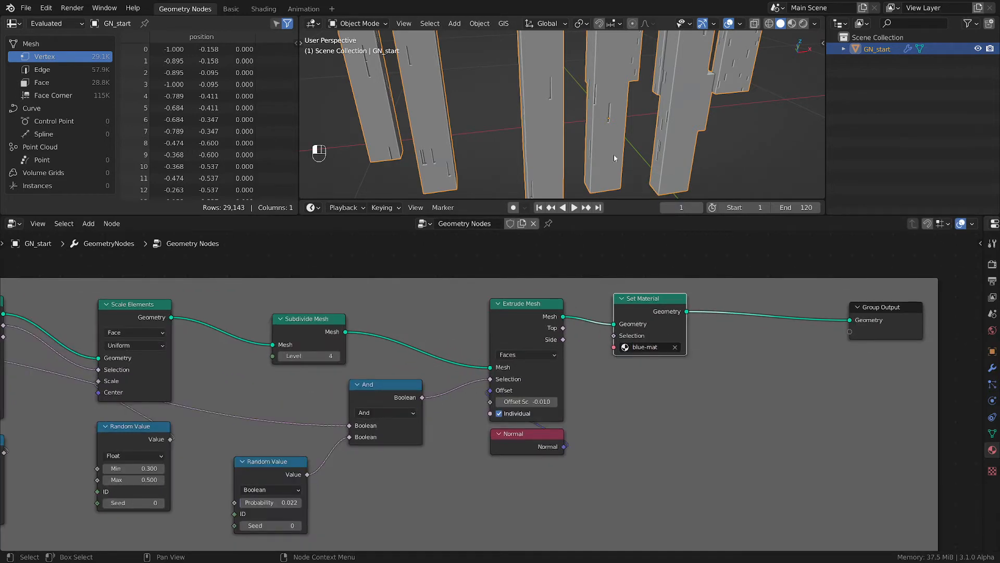
- Switch the 3D viewport to Material Preview shading to display the towers' material
middle_click_drag(615, 157, 610, 137)
key("z")
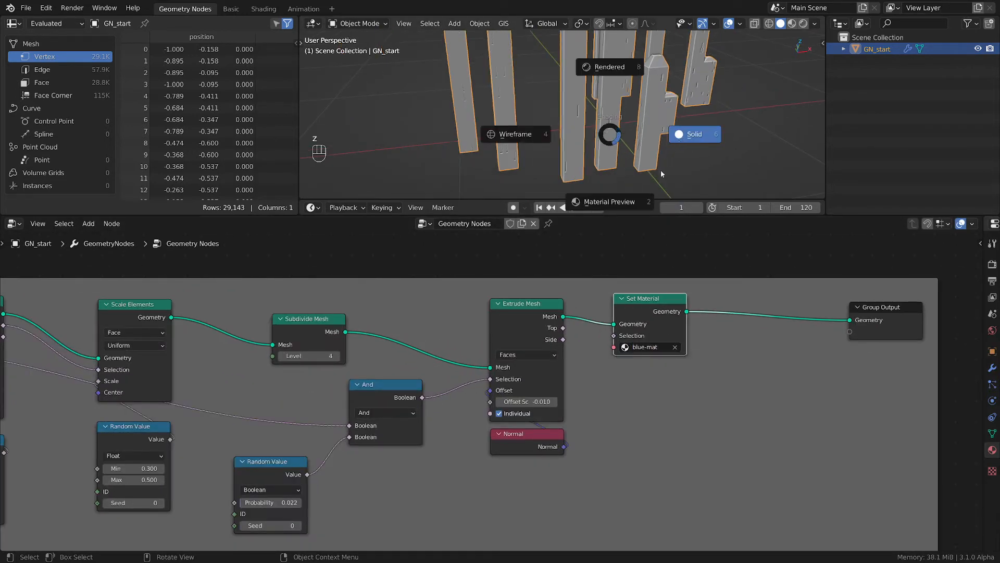
key("2")
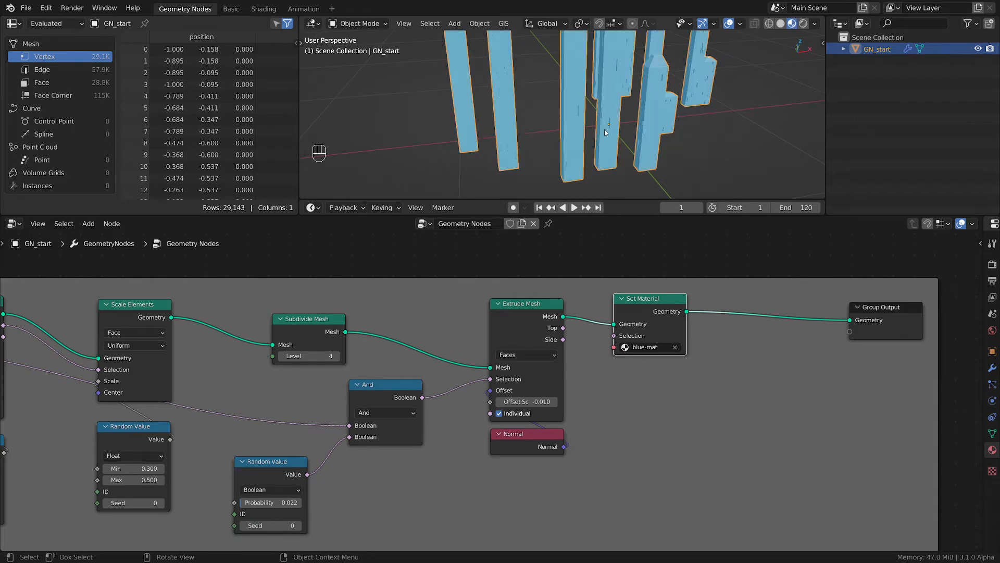
scroll(609, 123, "up", 5)
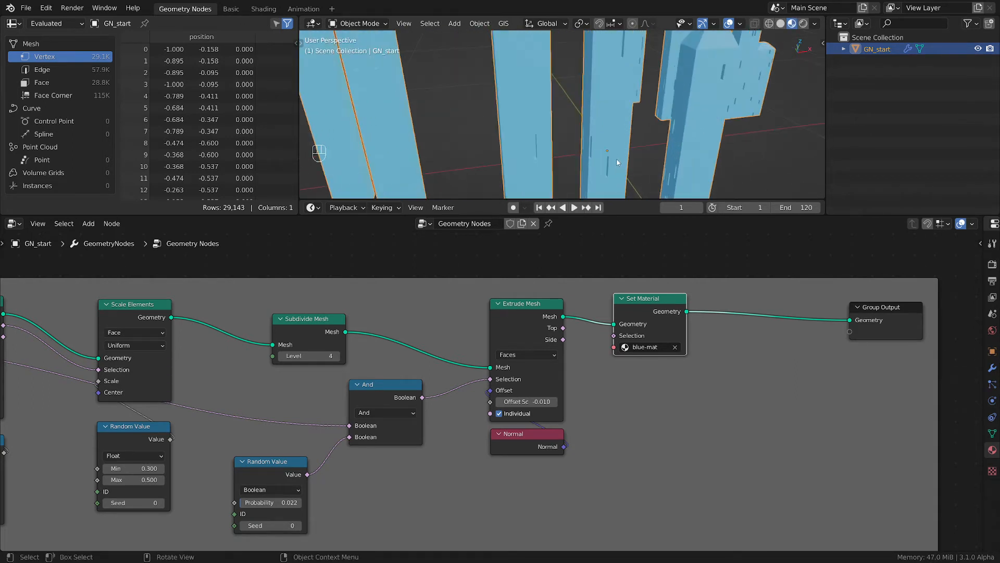
- Duplicate the Set Material node onto the link before the Group Output and assign red-mat to the copy
middle_click_drag(726, 322, 627, 362)
left_click_drag(795, 349, 849, 339)
left_click(533, 344)
key("shift+d")
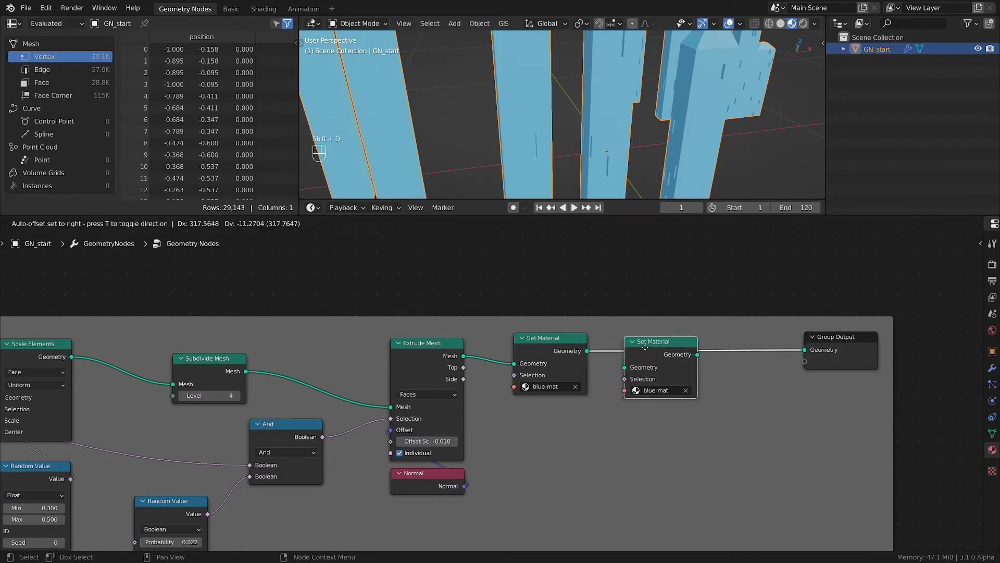
left_click(646, 377)
left_click(647, 388)
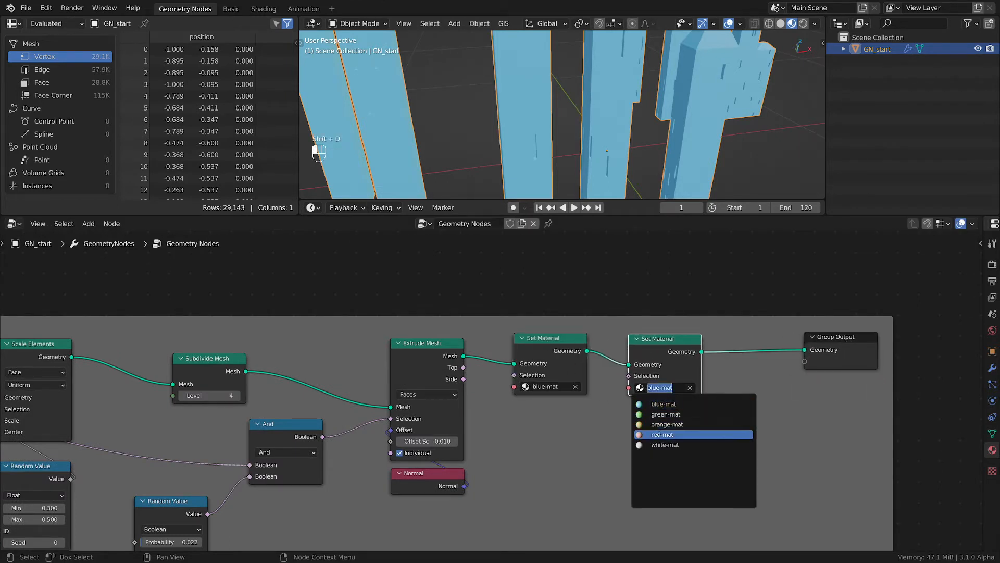
left_click(660, 435)
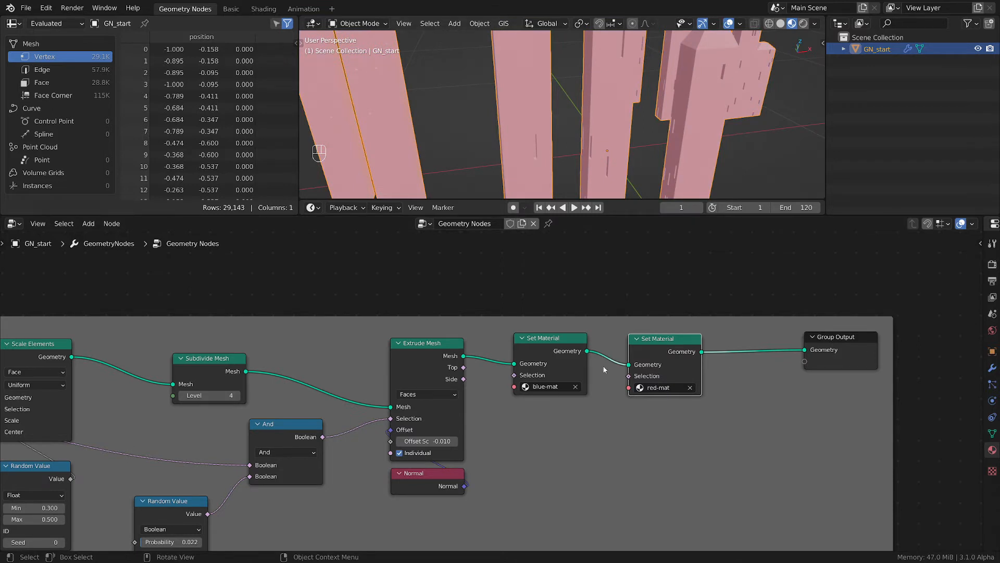
- Connect the third Extrude Mesh's Top output to the Selection input of the red-mat Set Material node
mouse_move(554, 117)
middle_mouse_down()
mouse_move(541, 112)
mouse_move(547, 102)
middle_mouse_up()
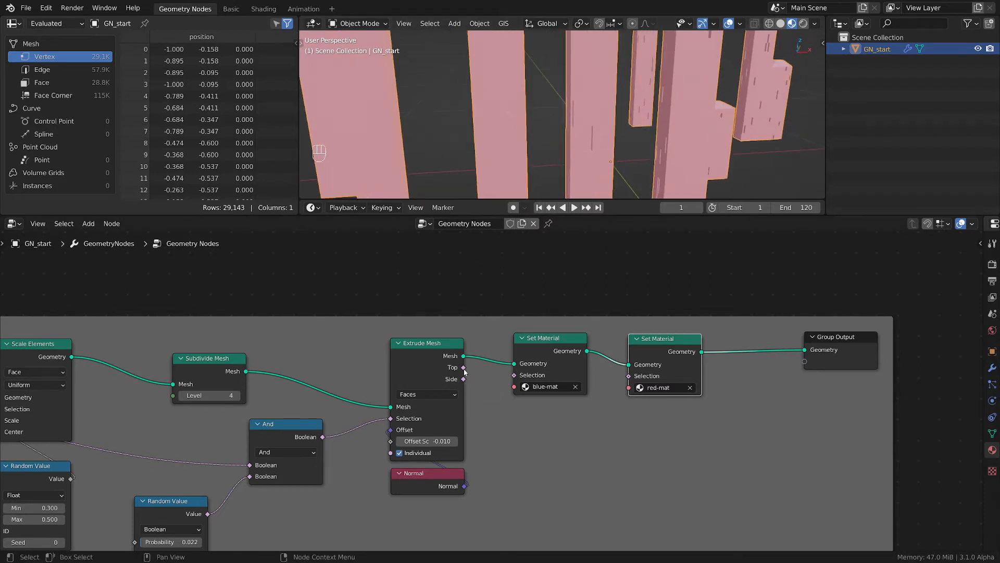
left_click_drag(463, 367, 628, 375)
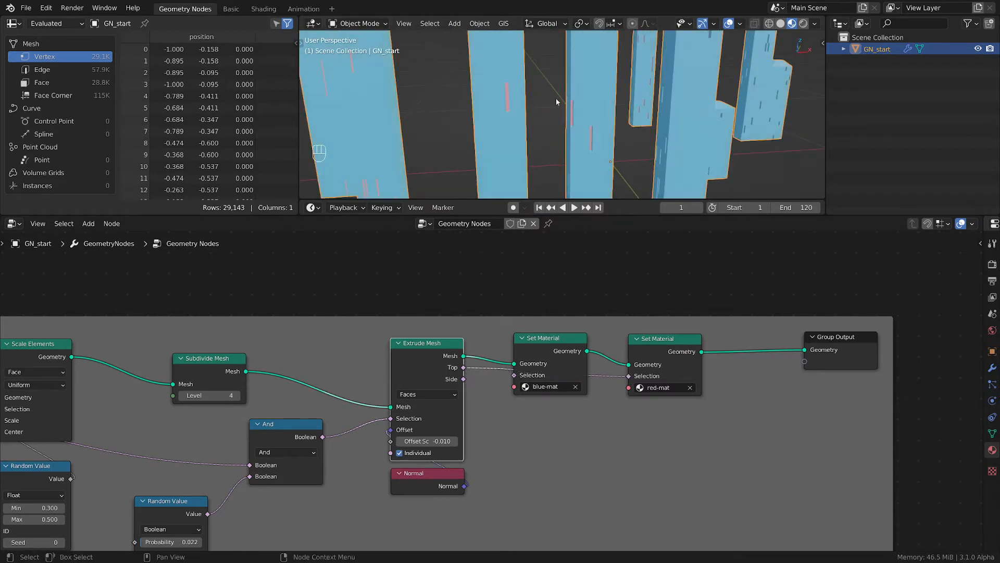
middle_click_drag(555, 102, 562, 125)
scroll(554, 124, "down", 6)
scroll(530, 94, "up", 4)
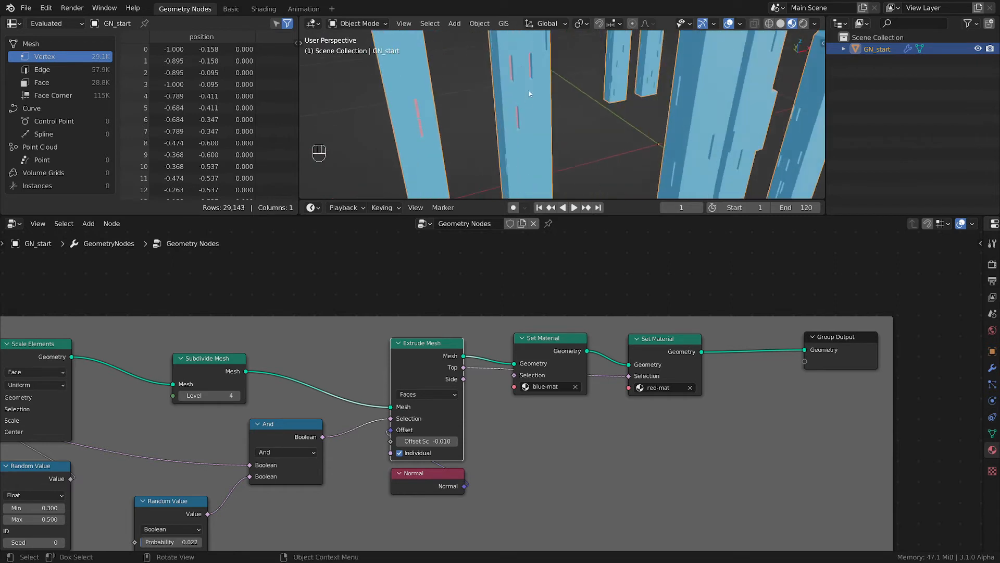
- Shift both Set Material nodes slightly farther from the third Extrude Mesh and check the coloured window faces
left_click_drag(661, 346, 673, 345)
mouse_move(547, 345)
left_mouse_down()
mouse_move(570, 342)
mouse_move(559, 343)
left_mouse_up()
middle_click_drag(571, 157, 577, 148)
scroll(479, 67, "up", 1)
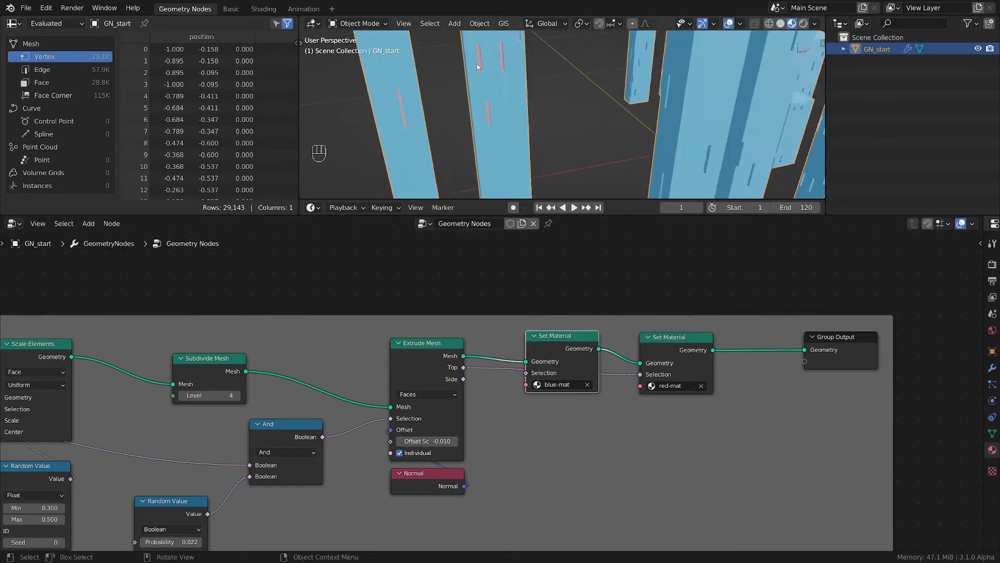
middle_click_drag(478, 67, 493, 74)
- Raise the Boolean Random Value node's Probability to 0.045 for more window insets
middle_click_drag(590, 426, 803, 384)
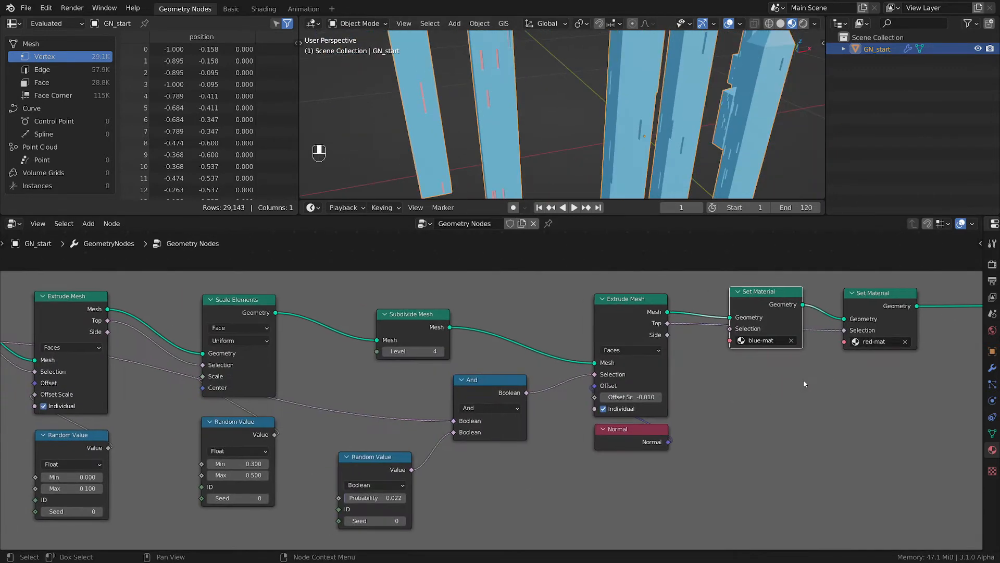
scroll(804, 384, "down", 2)
scroll(538, 470, "up", 2)
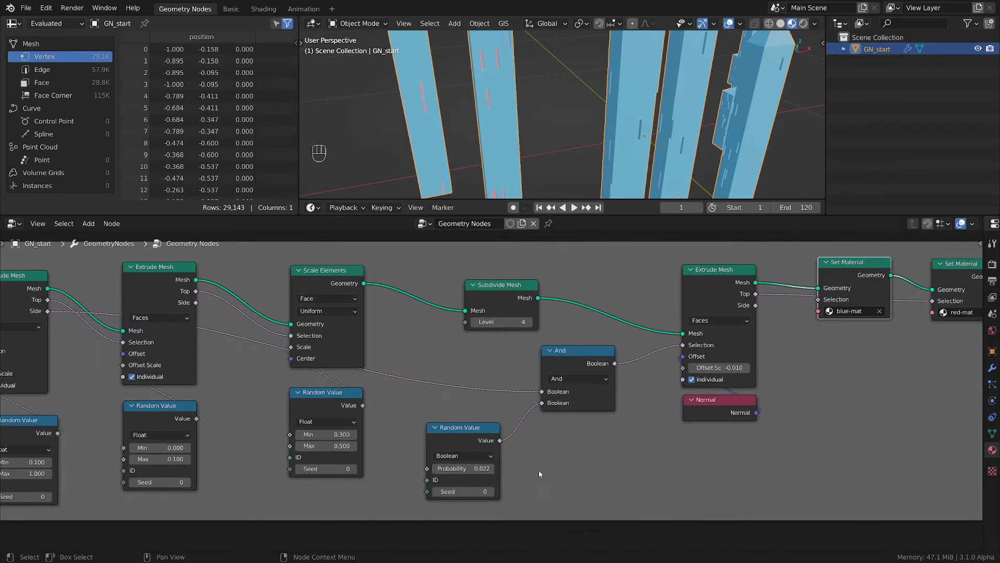
middle_click_drag(536, 136, 530, 125)
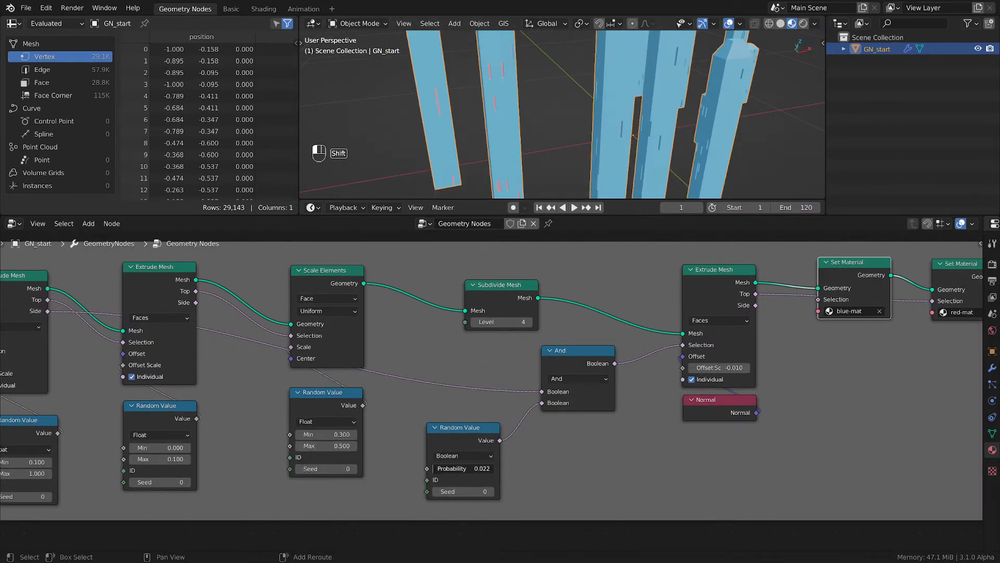
left_click_drag(462, 469, 475, 468, "shift")
- Examine how the red window insets are distributed over the tower sides, including near the base
scroll(600, 98, "down", 3)
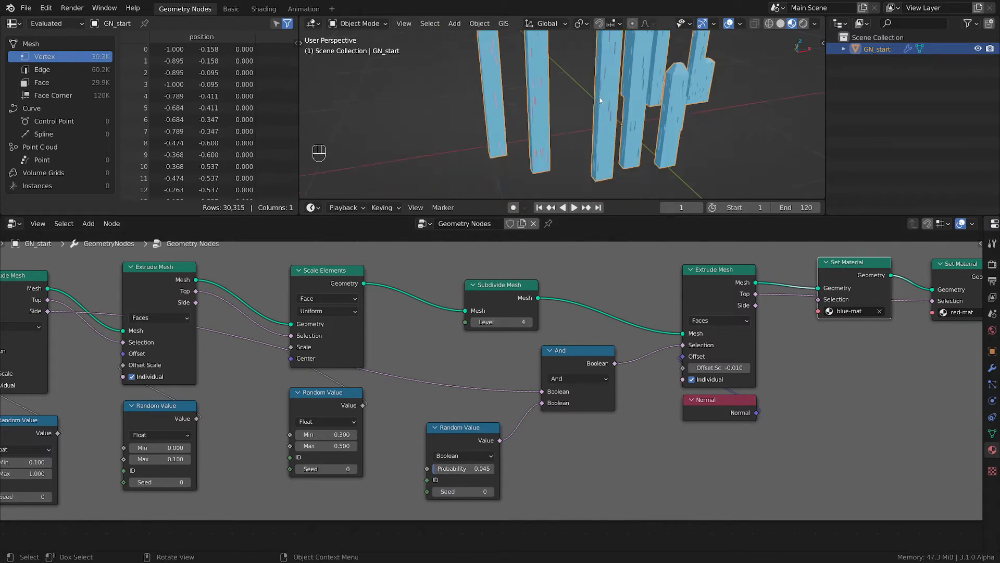
middle_click_drag(603, 99, 572, 98)
scroll(636, 94, "up", 2)
scroll(635, 94, "up", 2)
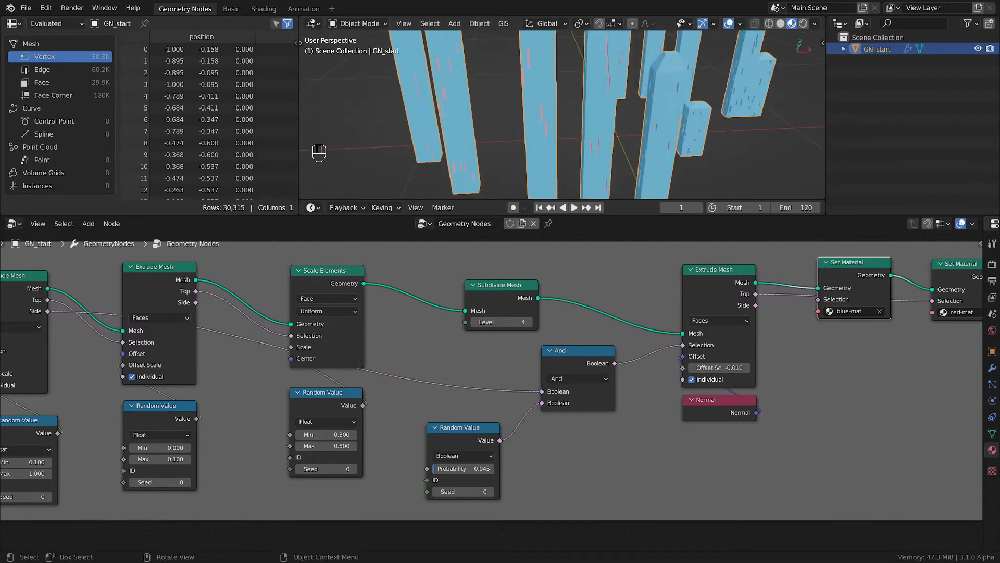
scroll(548, 75, "down", 2)
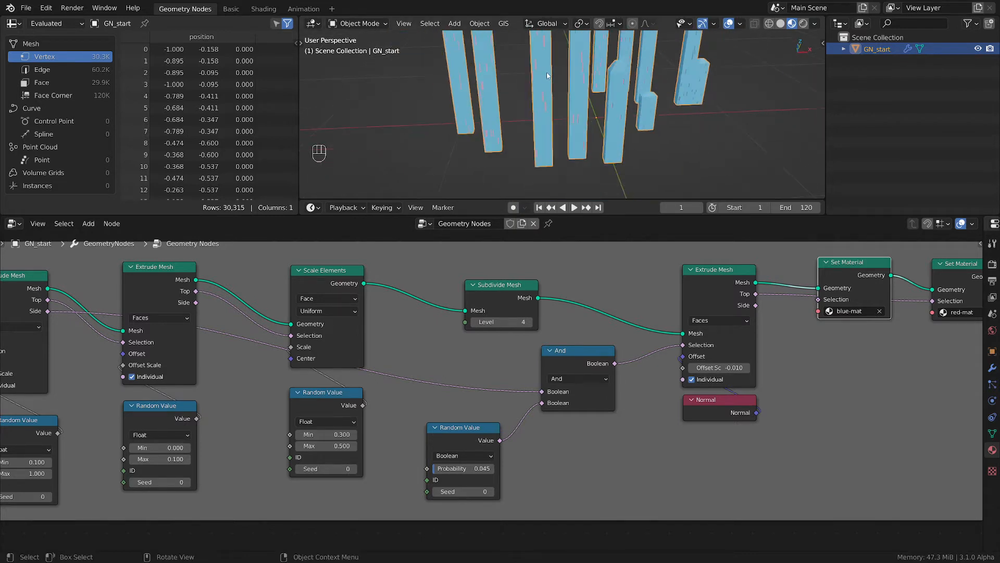
middle_click_drag(604, 87, 698, 133)
scroll(702, 137, "up", 2)
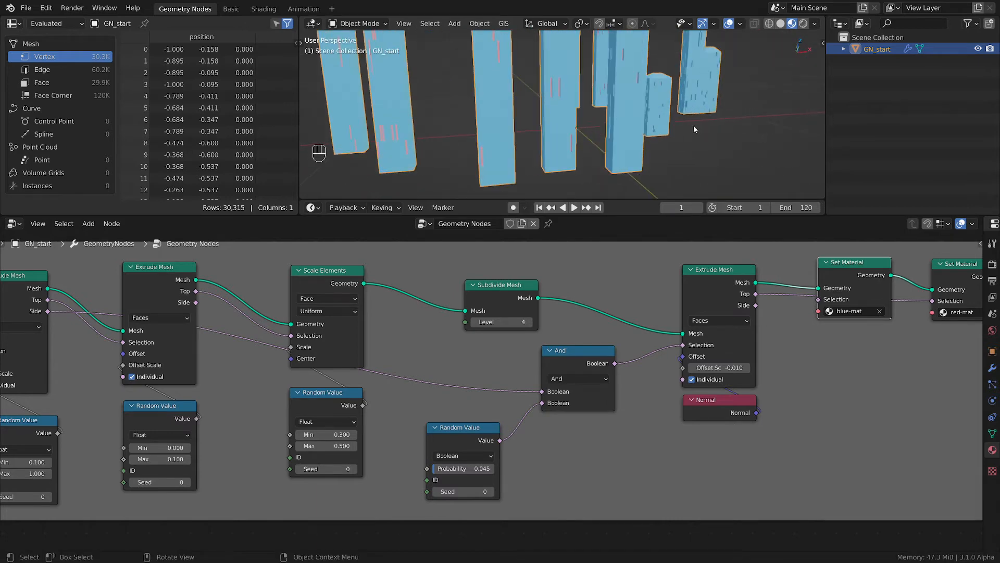
scroll(693, 126, "up", 5)
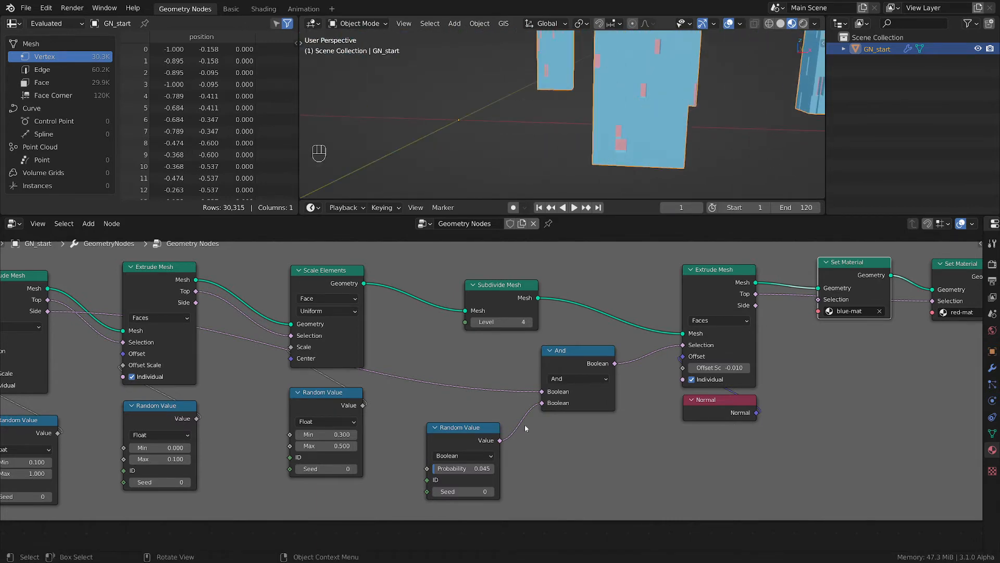
- Make room around the Boolean Random Value and And nodes, then duplicate And onto the link to the third Extrude Mesh's Selection
middle_click_drag(524, 424, 636, 382)
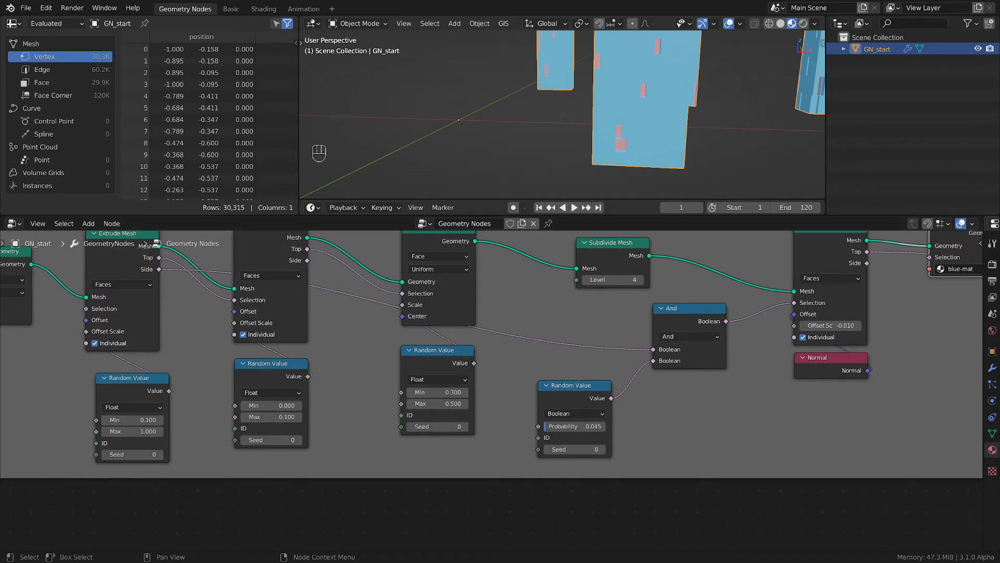
left_click_drag(562, 392, 508, 370)
left_click_drag(685, 314, 624, 311)
key("shift+d")
left_click(738, 311)
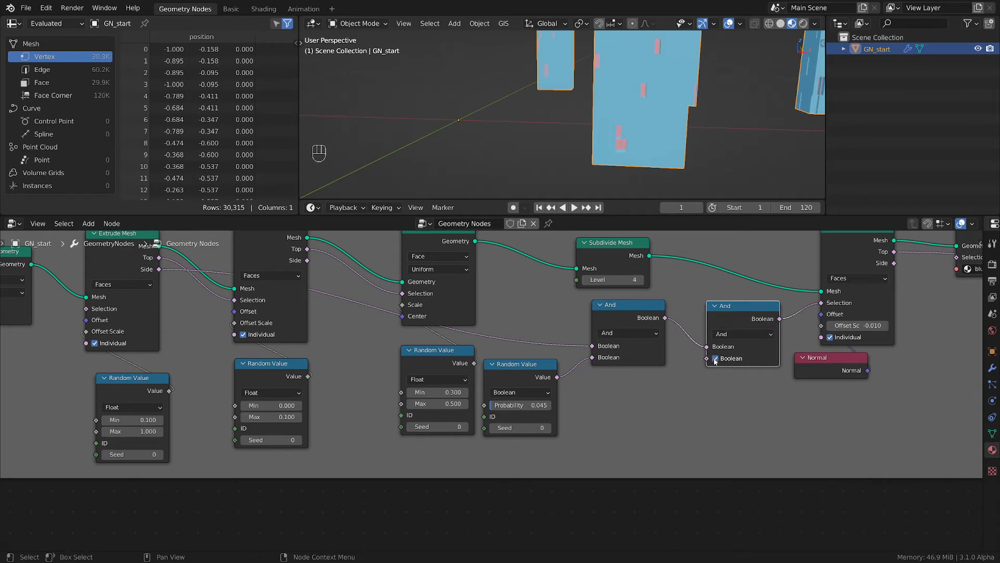
- Add a Position input node beneath the Boolean Random Value node
middle_click_drag(642, 415, 652, 390)
scroll(663, 392, "up", 3)
scroll(664, 392, "down", 2)
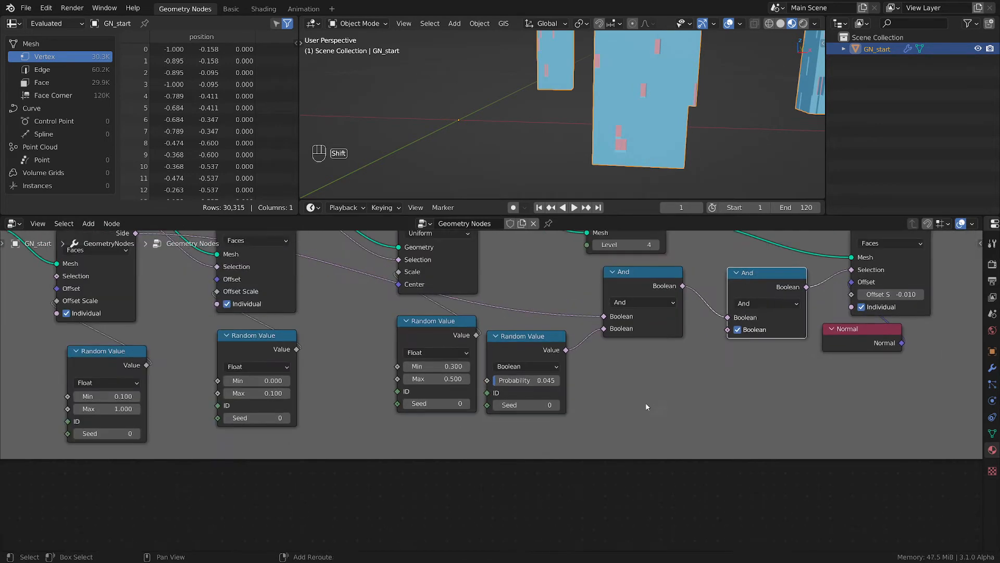
key("shift+a")
mouse_move(612, 402)
mouse_move(622, 383)
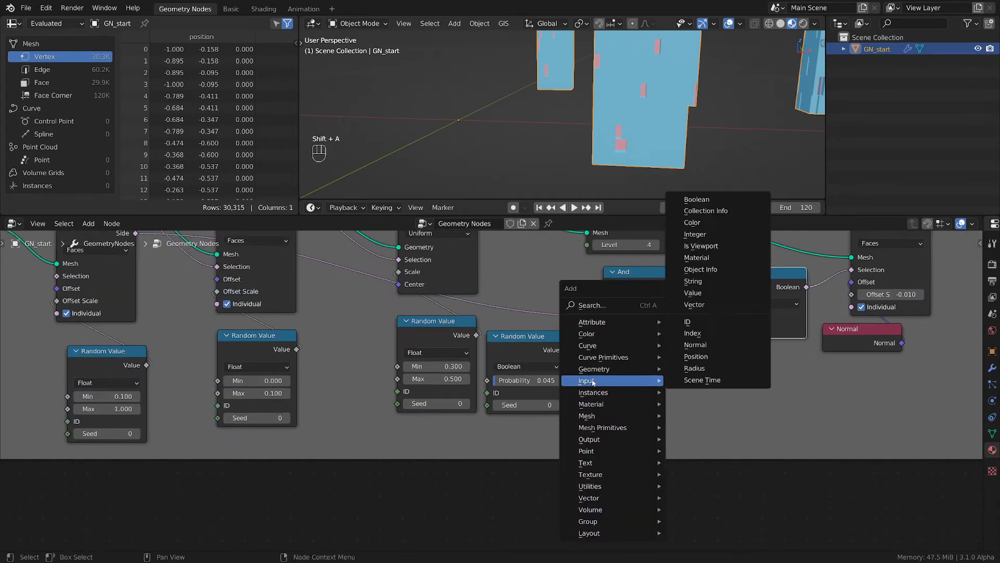
left_click(693, 347)
left_click(533, 420)
middle_click_drag(635, 451, 556, 407)
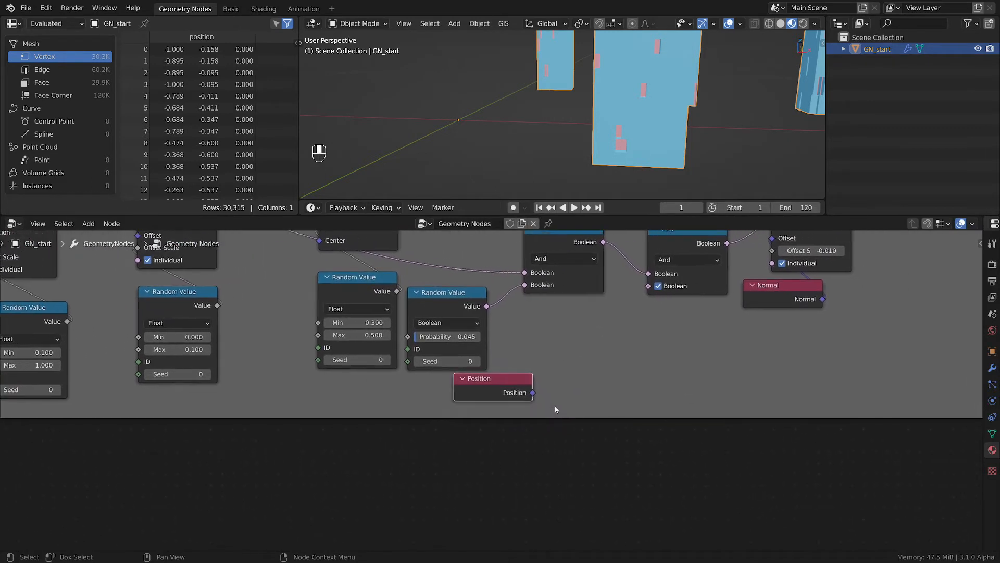
- Align the Position node beneath the Boolean Random Value and connect its output to a new Separate XYZ node
left_click_drag(505, 378, 643, 412)
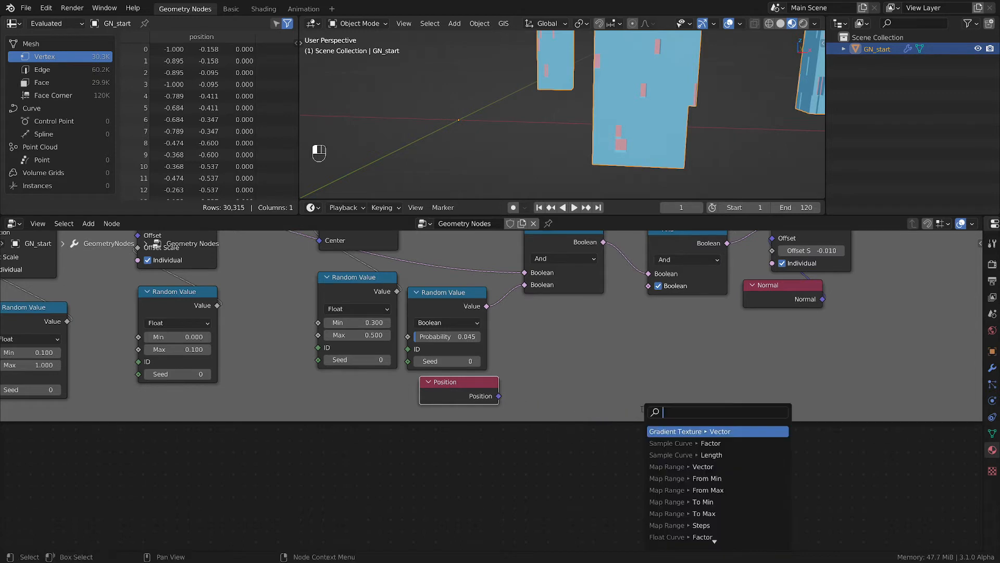
type("separa")
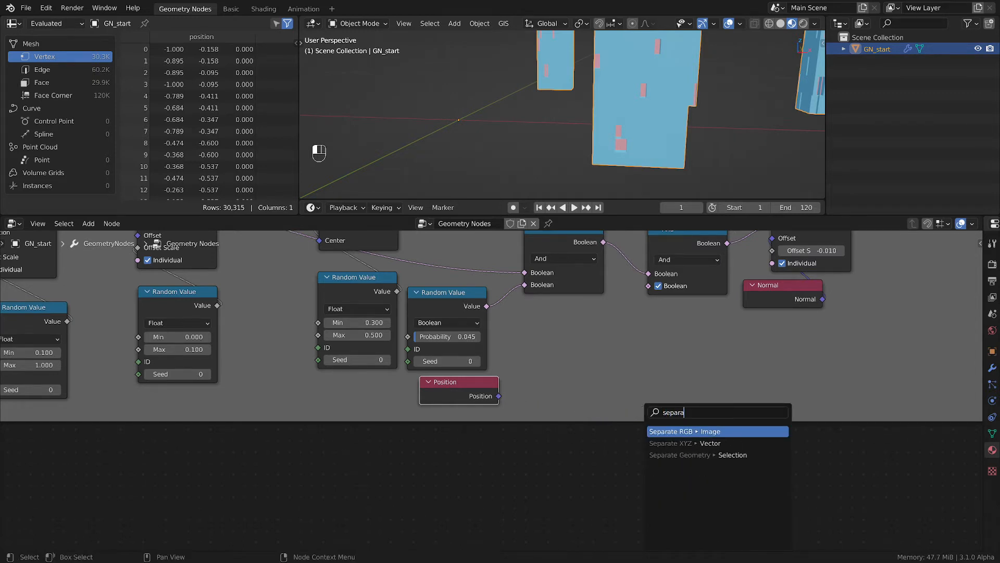
key("Down")
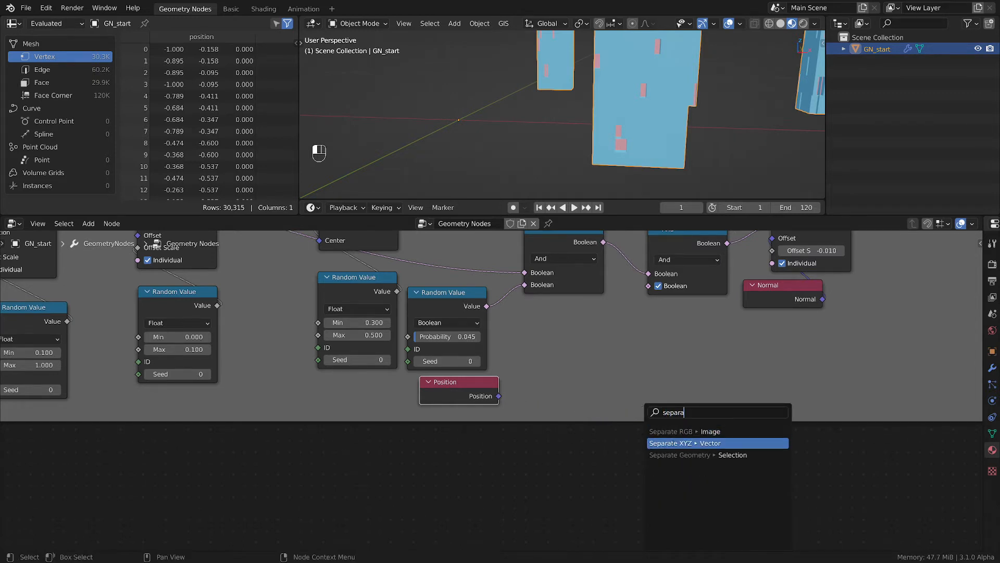
key("Return")
left_click(561, 400)
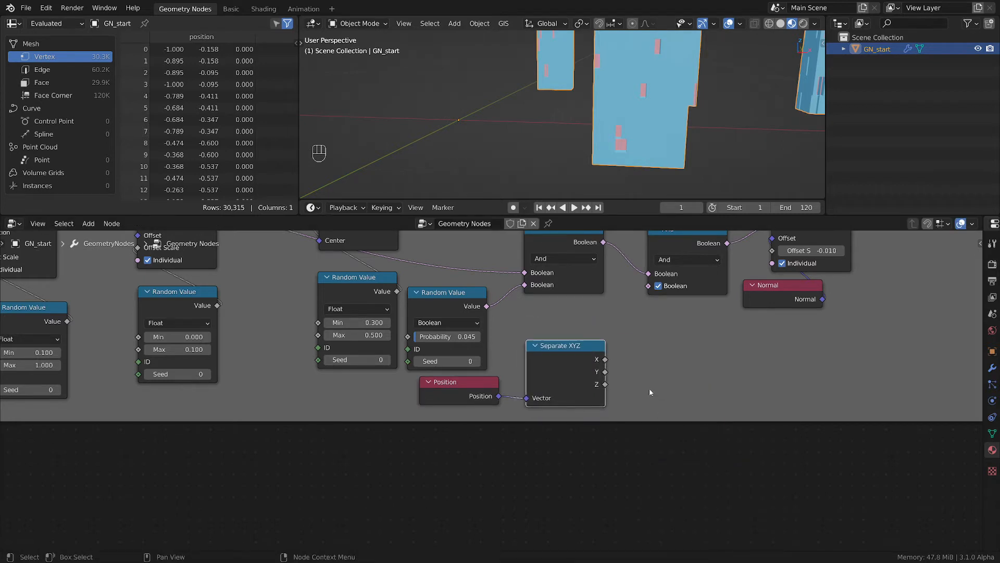
- Add a Compare node set to Float and Greater Than beside the Separate XYZ node
key("shift+a")
mouse_move(593, 499)
middle_click_drag(703, 374, 706, 396)
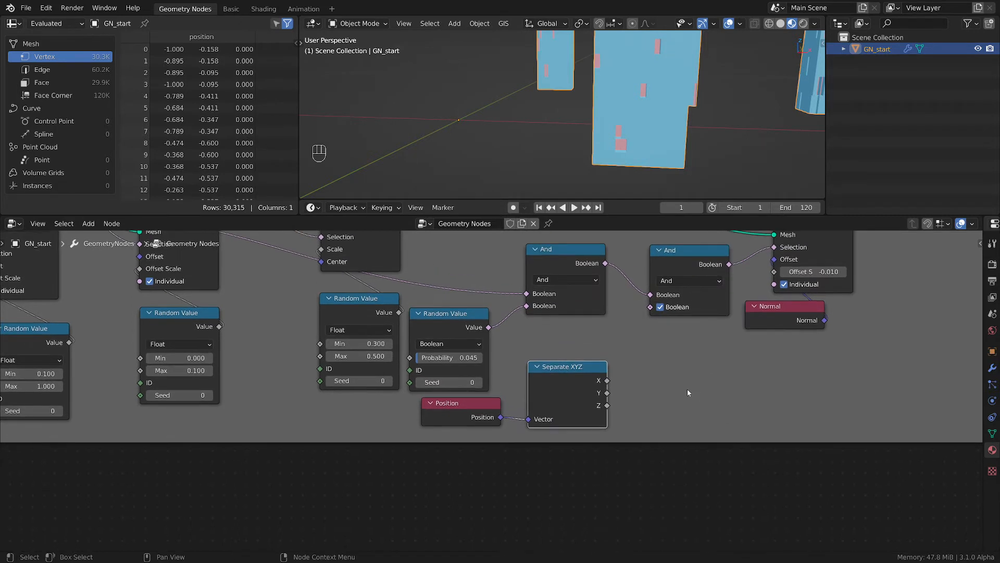
middle_click_drag(624, 358, 585, 361)
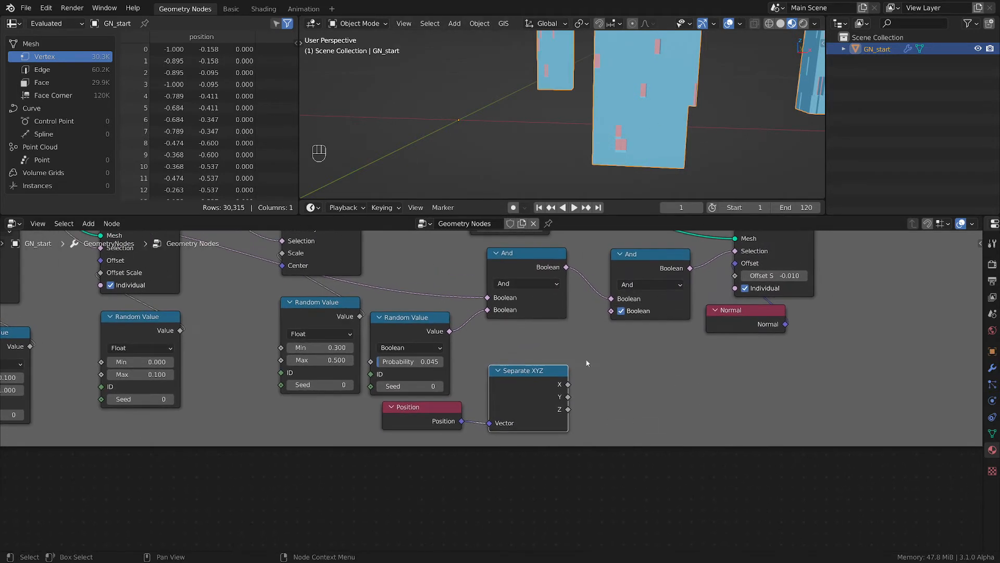
key("shift+a")
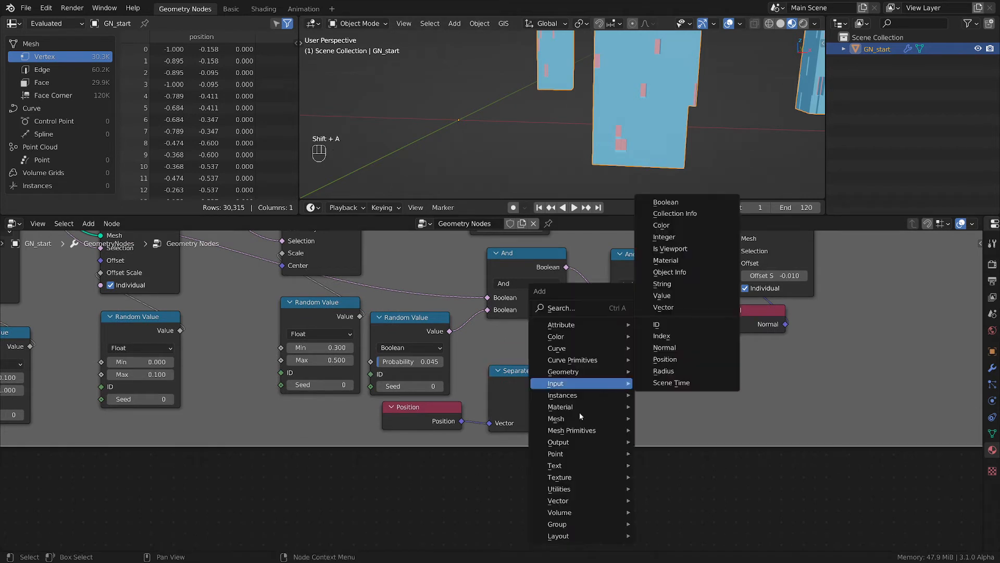
mouse_move(570, 493)
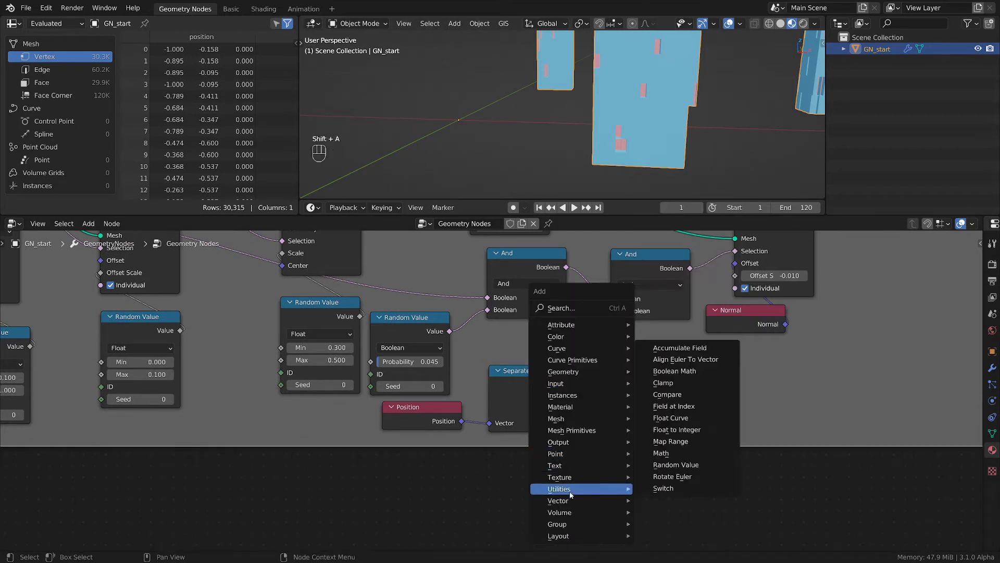
left_click(672, 394)
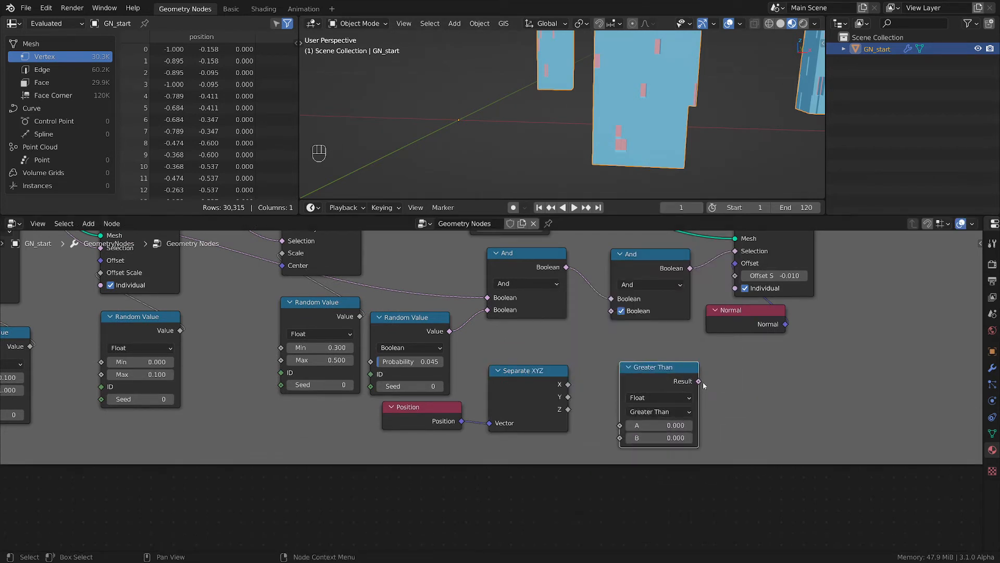
- Connect Separate XYZ's Z through Greater Than's A to the second And's free Boolean input, hiding Separate XYZ's unused outputs and tidying both nodes
left_click_drag(699, 381, 611, 311)
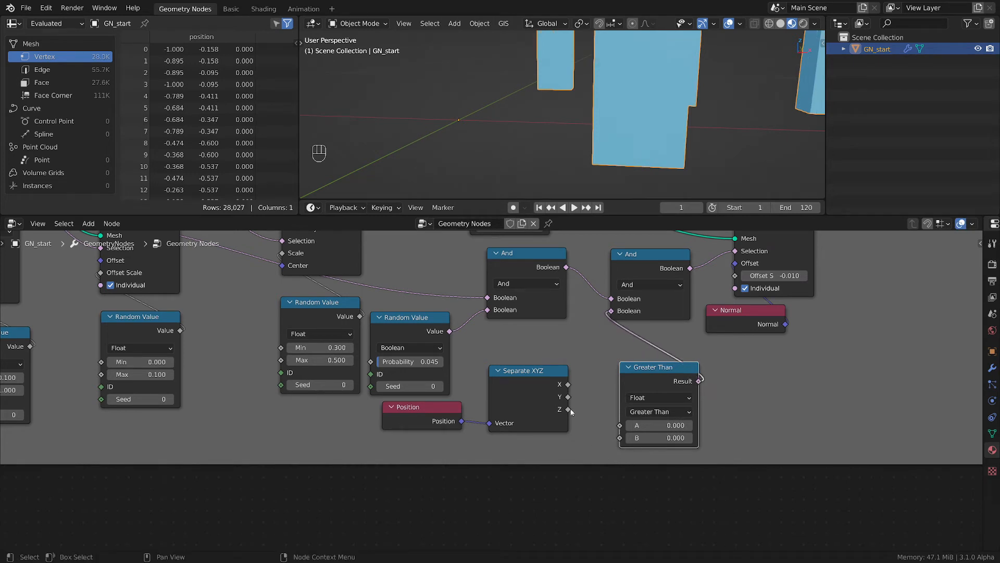
left_click_drag(569, 409, 620, 426)
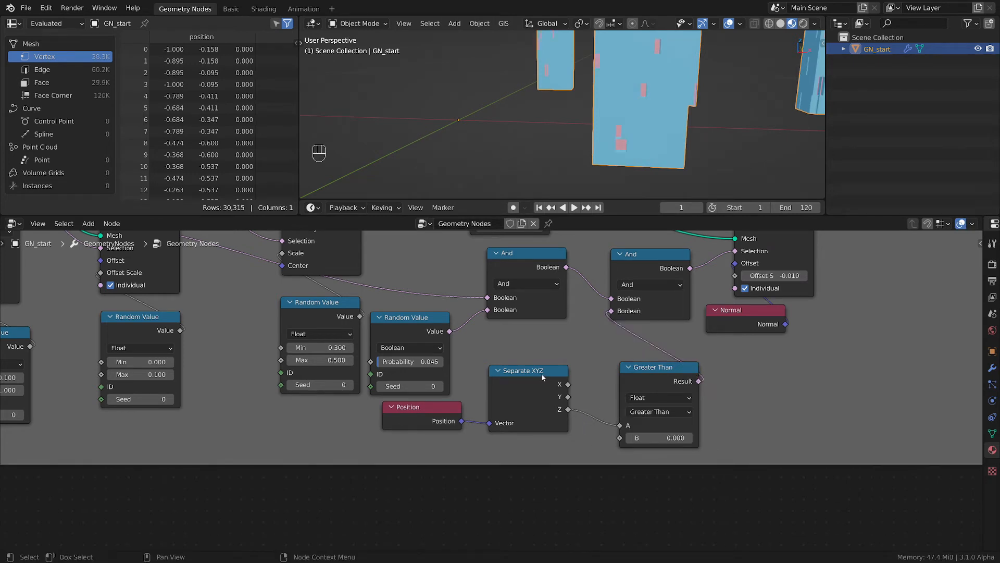
key("ctrl+h")
left_click_drag(543, 373, 527, 398)
left_click_drag(661, 367, 641, 357)
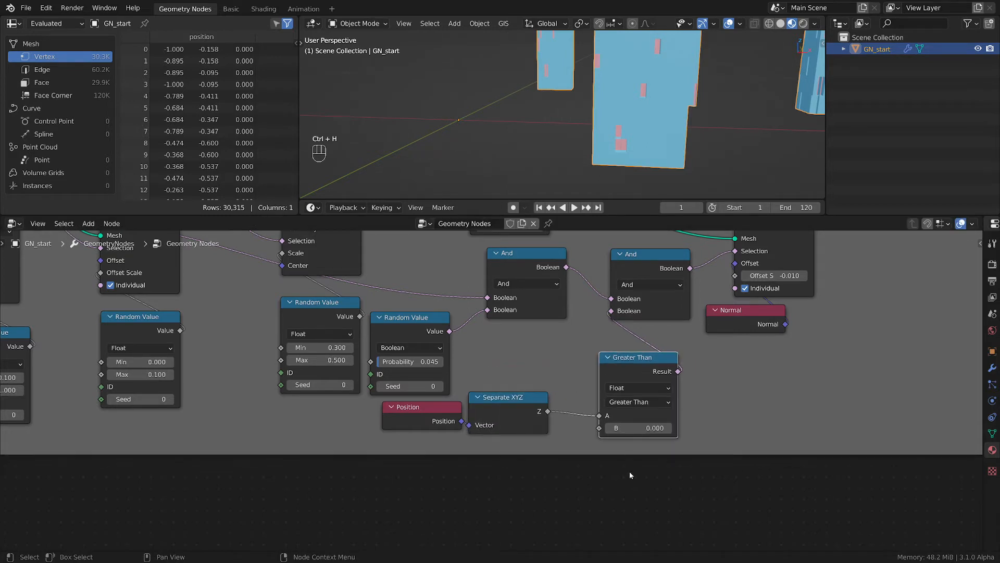
- Try 0.150 and 0.080 as the Greater Than node's B threshold, checking the lowest windows on the towers
scroll(630, 471, "up", 1)
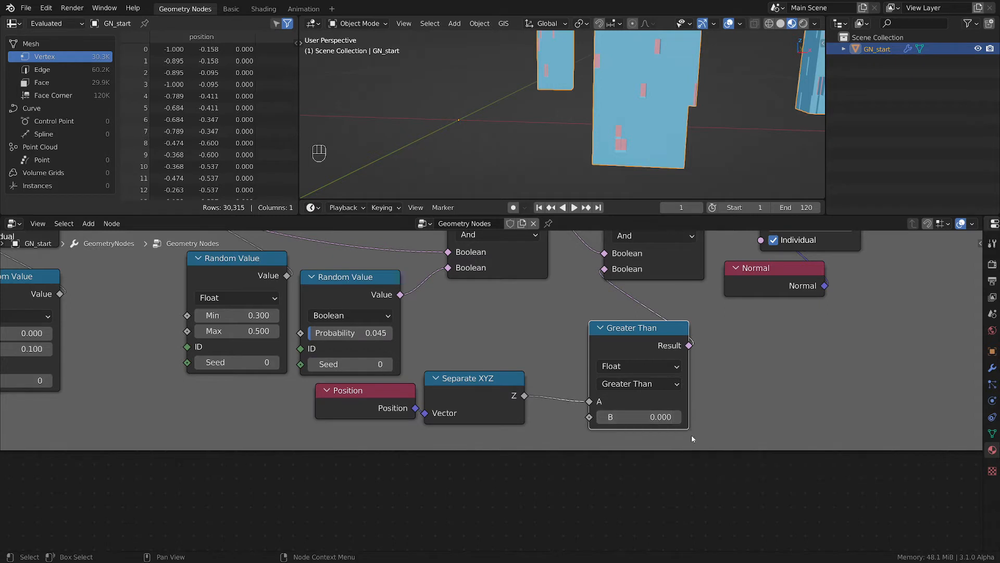
left_click_drag(659, 417, 675, 416, "shift")
scroll(705, 126, "down", 5)
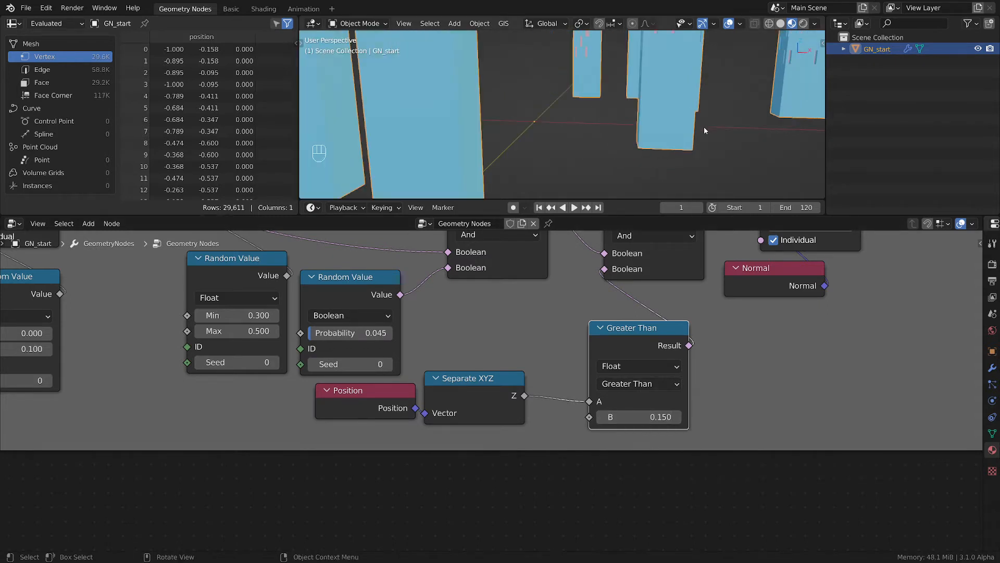
middle_click_drag(705, 127, 723, 131)
left_click_drag(659, 417, 644, 417, "shift")
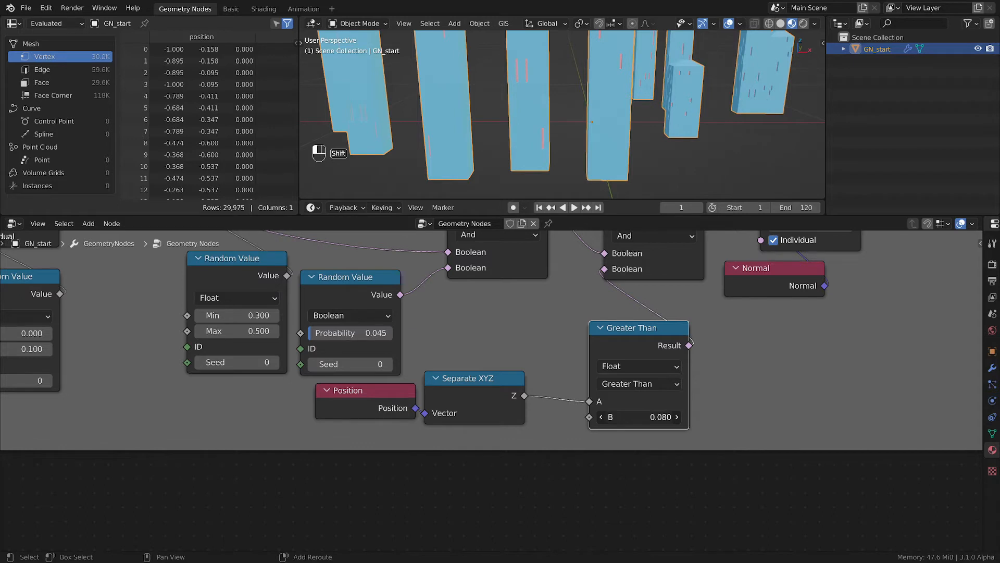
scroll(707, 123, "up", 2)
key("d")
mouse_move(664, 126)
left_mouse_down()
mouse_move(677, 125)
mouse_move(649, 123)
mouse_move(667, 125)
left_mouse_up()
right_click_drag(668, 125, 713, 143)
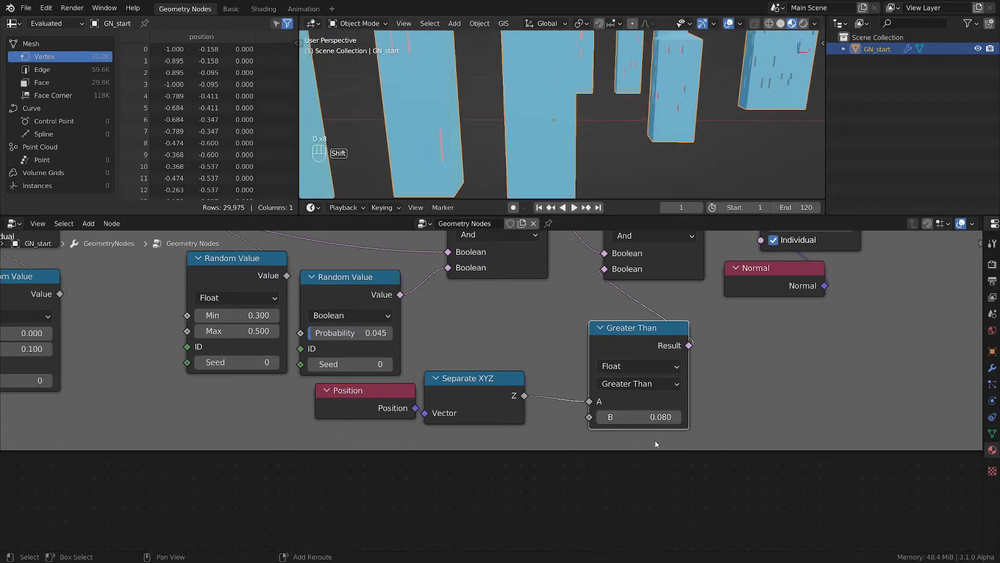
- Set the Greater Than node's B threshold to 0.05 and save the file
mouse_move(656, 416)
left_mouse_down("shift")
mouse_move(635, 416)
mouse_move(659, 416)
left_mouse_up("shift")
left_click(649, 416)
type(".056")
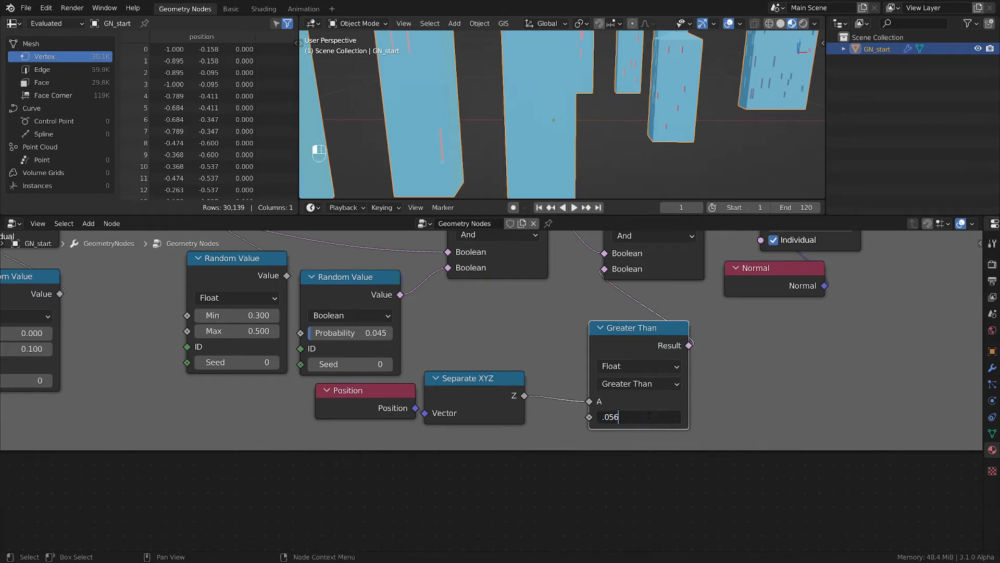
key("BackSpace")
key("Return")
scroll(674, 367, "down", 3)
scroll(673, 367, "down", 3)
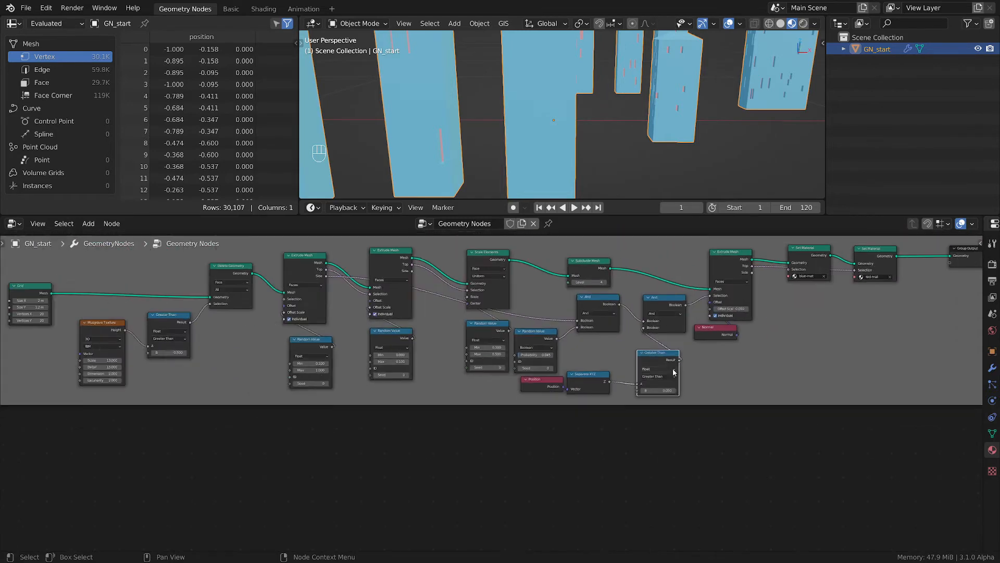
key("ctrl+s")
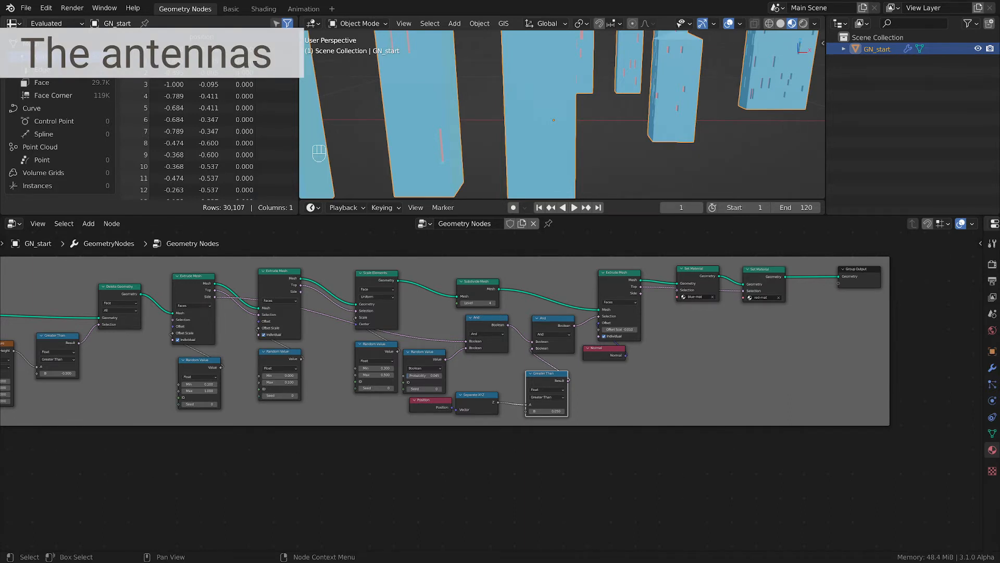
- Examine the flat tops of several towers from above, marking them with temporary annotation strokes
middle_click_drag(467, 152, 639, 173)
middle_click_drag(554, 135, 486, 50)
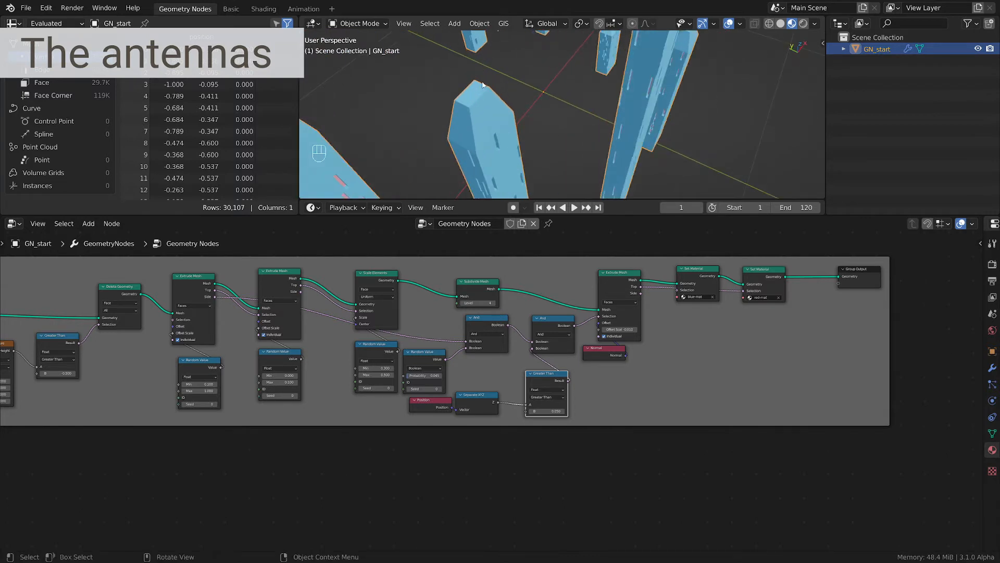
middle_click_drag(482, 85, 496, 98)
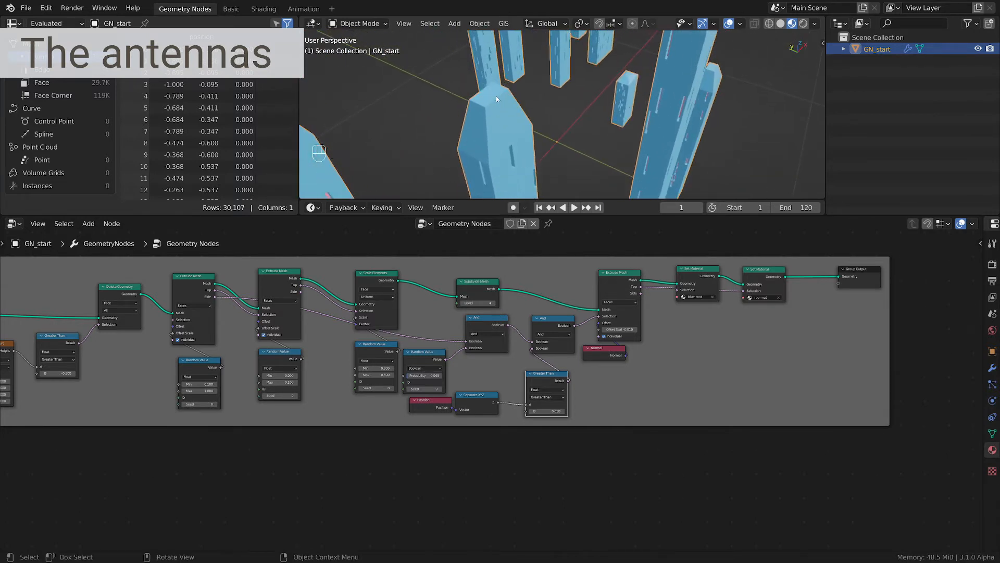
left_click_drag(485, 98, 477, 68)
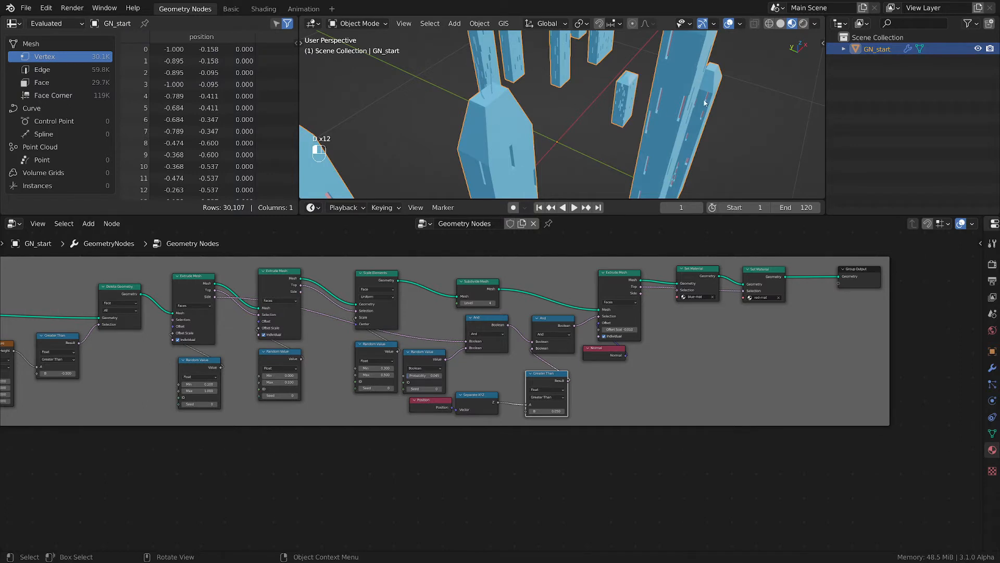
left_click_drag(631, 73, 639, 39)
middle_click_drag(514, 59, 536, 95)
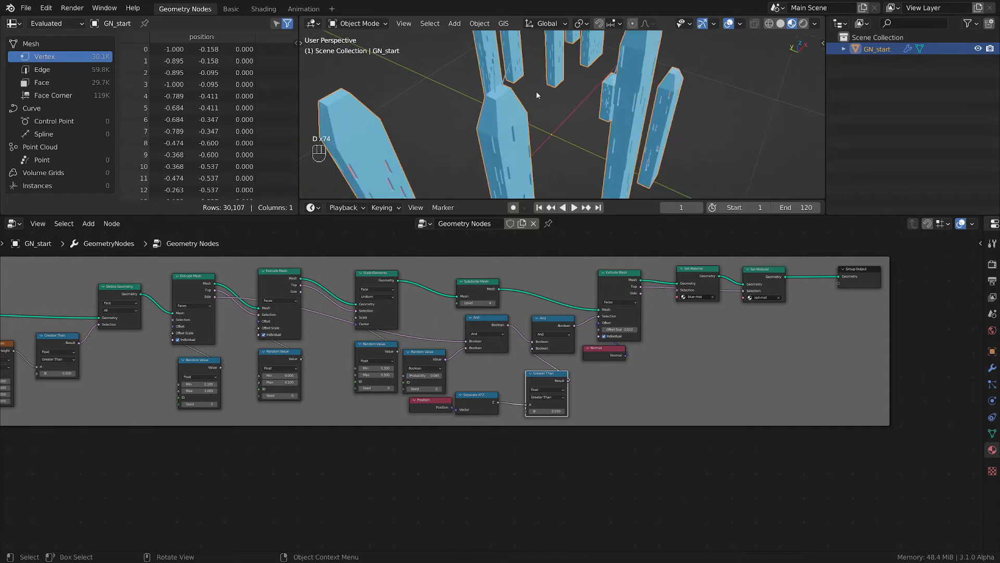
right_click_drag(473, 85, 603, 75)
middle_click_drag(712, 96, 642, 128)
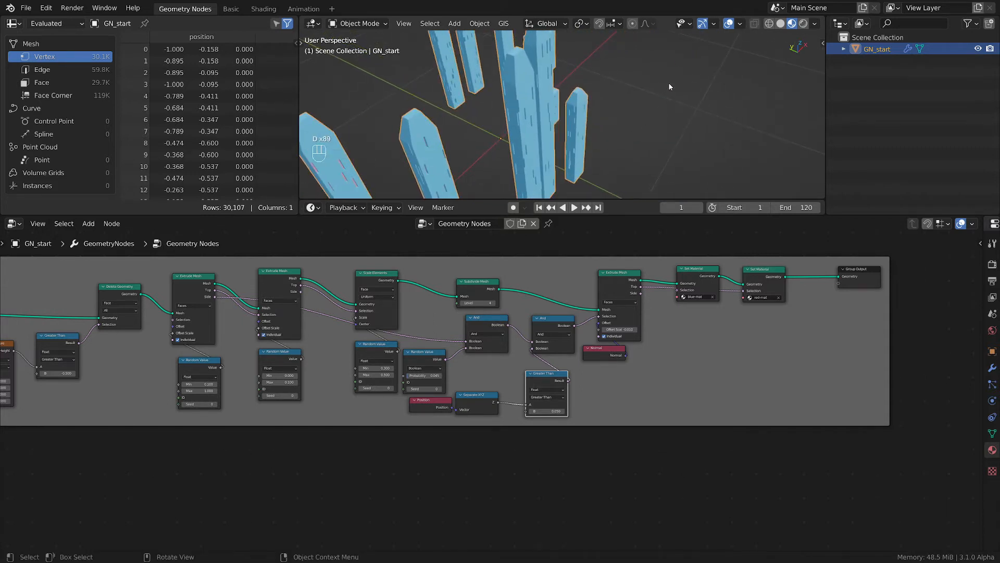
- Sketch annotation outlines of a narrow straight shape and a tapered pointed shape beside the towers, then erase them
left_click_drag(670, 86, 669, 125)
left_click_drag(673, 80, 678, 127)
mouse_move(671, 85)
left_mouse_down()
mouse_move(662, 61)
mouse_move(677, 56)
mouse_move(678, 77)
left_mouse_up()
mouse_move(725, 117)
left_mouse_down()
mouse_move(731, 42)
mouse_move(746, 125)
left_mouse_up()
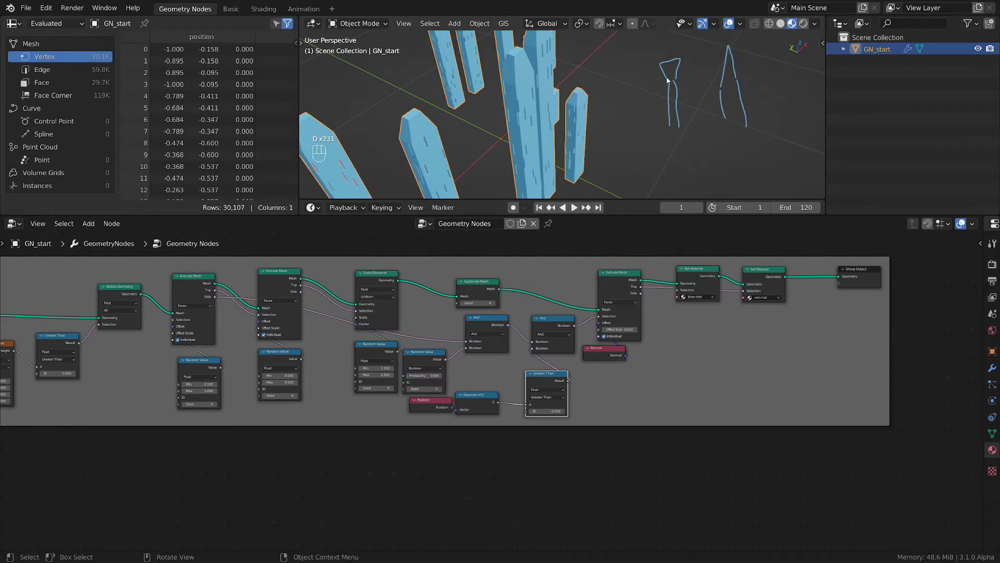
mouse_move(664, 72)
left_mouse_down()
mouse_move(680, 62)
mouse_move(662, 67)
mouse_move(722, 71)
left_mouse_up()
mouse_move(671, 75)
right_mouse_down()
mouse_move(654, 84)
mouse_move(711, 156)
mouse_move(740, 116)
right_mouse_up()
scroll(642, 101, "down", 2)
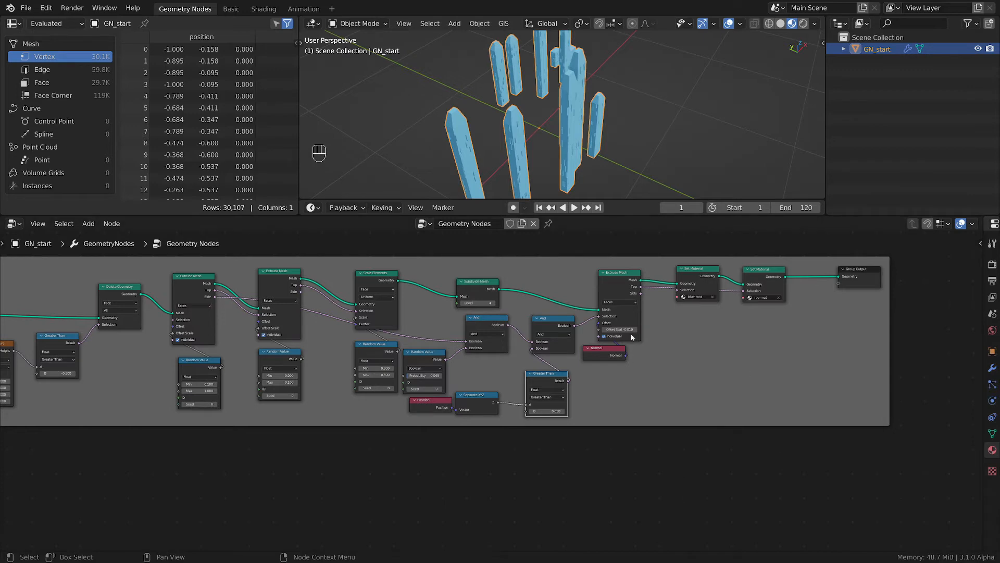
- Move Group Output farther from the Set Material nodes and shift Subdivide Mesh slightly away from Scale Elements
middle_click_drag(678, 334, 491, 395)
scroll(591, 391, "up", 4)
left_click_drag(703, 322, 807, 266)
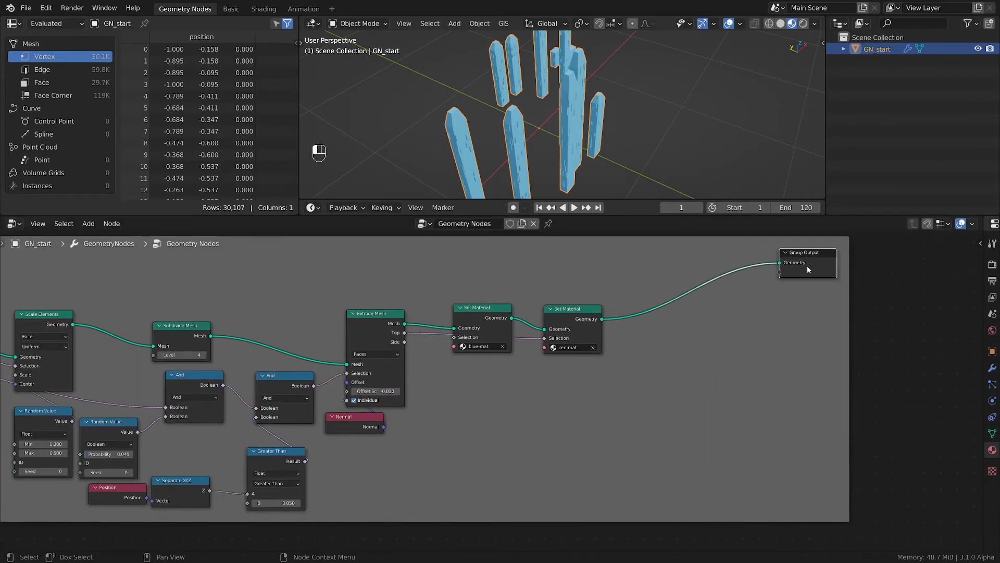
scroll(731, 309, "down", 2)
middle_click_drag(420, 333, 568, 431)
scroll(441, 447, "up", 7)
left_click(426, 410)
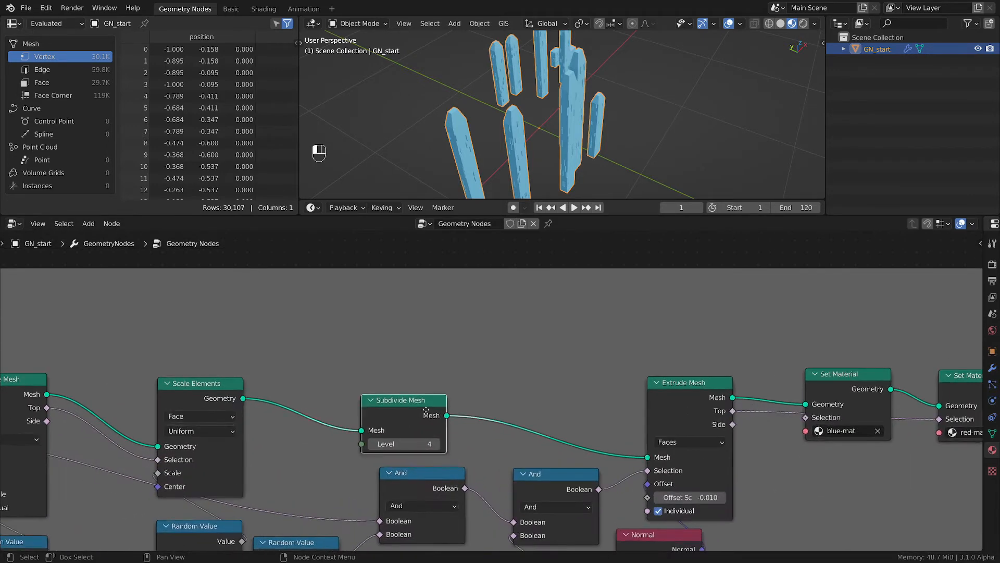
left_click_drag(426, 410, 446, 415)
- Insert a Join Geometry node before Group Output and connect Scale Elements' Geometry output to it as a second input
scroll(529, 367, "down", 1)
middle_click_drag(529, 367, 330, 415)
middle_click_drag(182, 418, 341, 406)
scroll(348, 434, "down", 1)
middle_click_drag(494, 399, 373, 411)
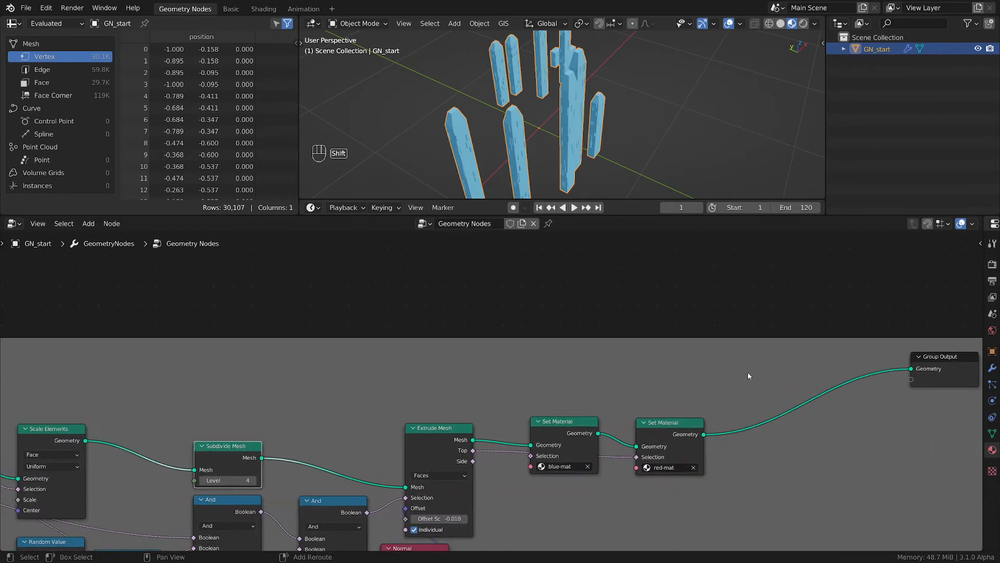
key("shift+a")
key("shift+a")
mouse_move(729, 255)
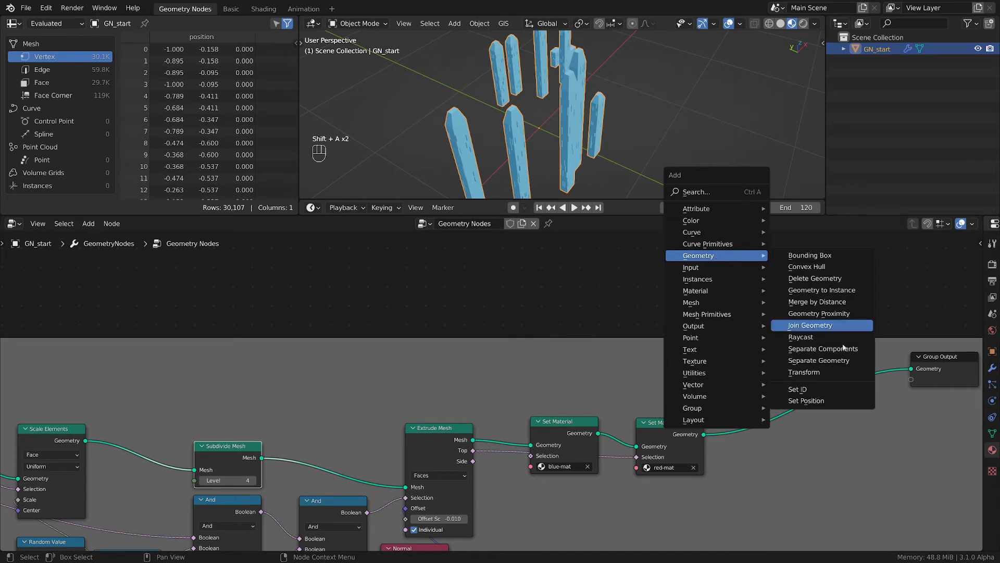
left_click(829, 325)
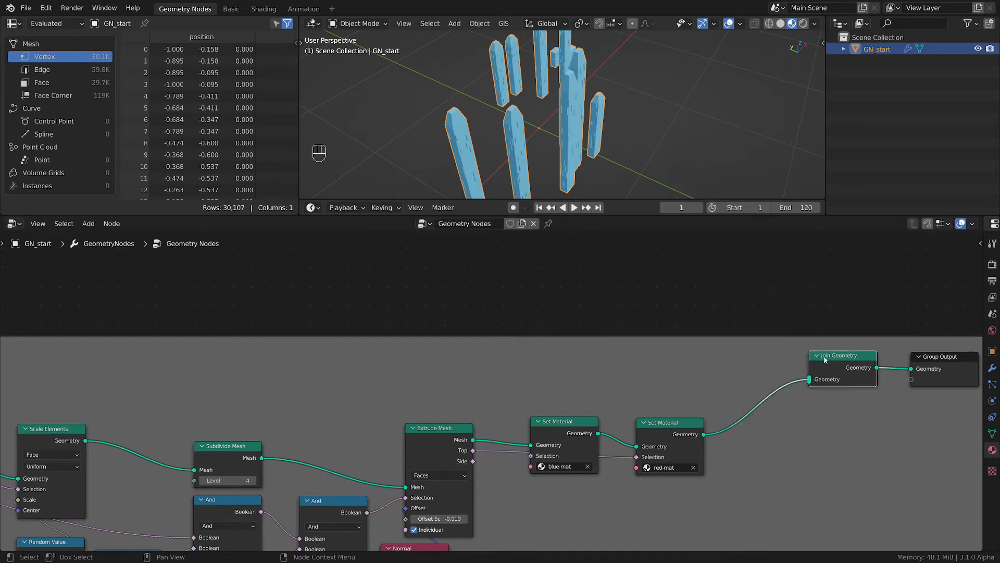
left_click(821, 359)
left_click_drag(87, 442, 806, 380)
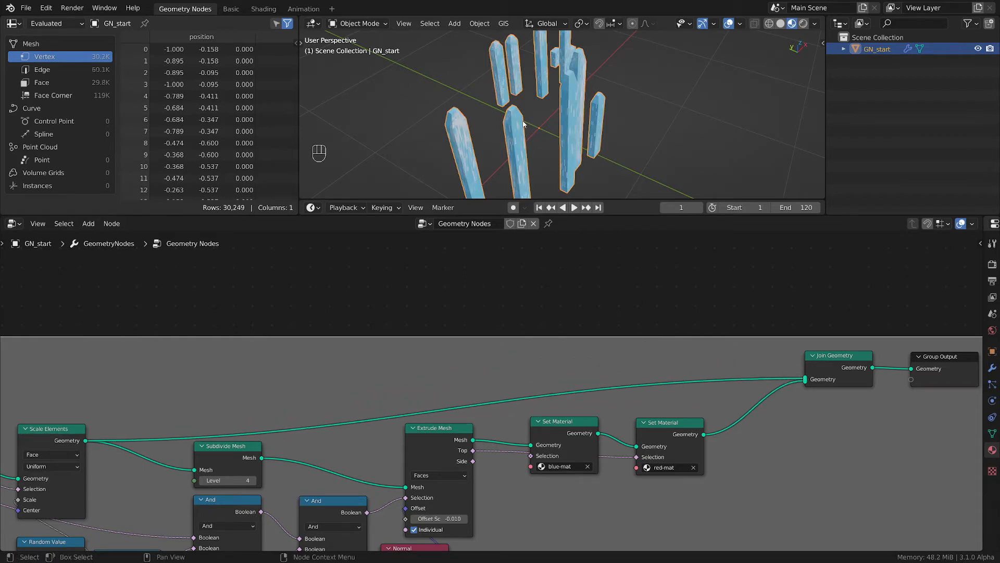
scroll(524, 124, "up", 6)
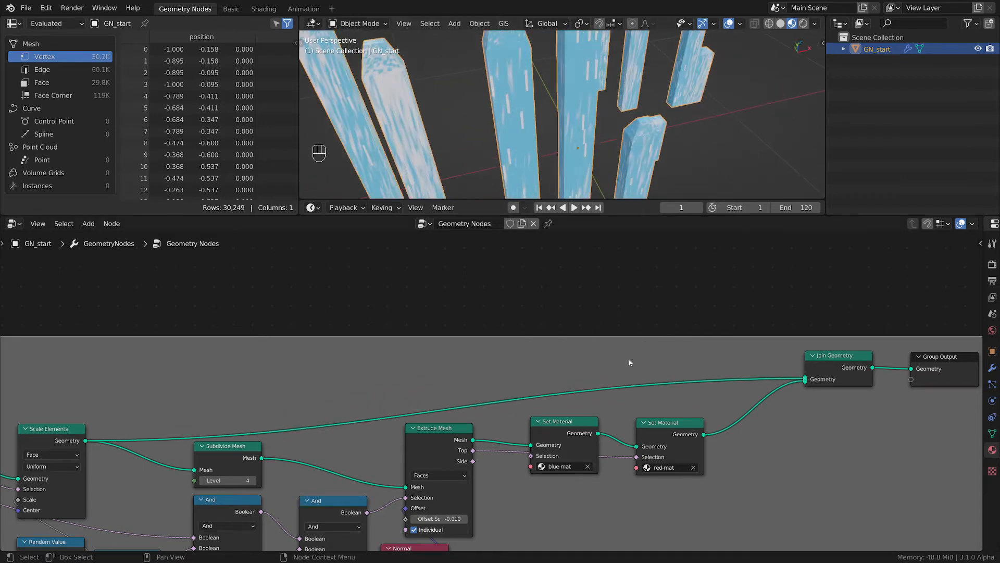
- Add a reroute on the Scale Elements to Join Geometry link, place it above Subdivide Mesh, and raise the Join Geometry node
mouse_move(686, 357)
right_mouse_down("shift")
mouse_move(703, 382)
mouse_move(698, 393)
right_mouse_up("shift")
key("g")
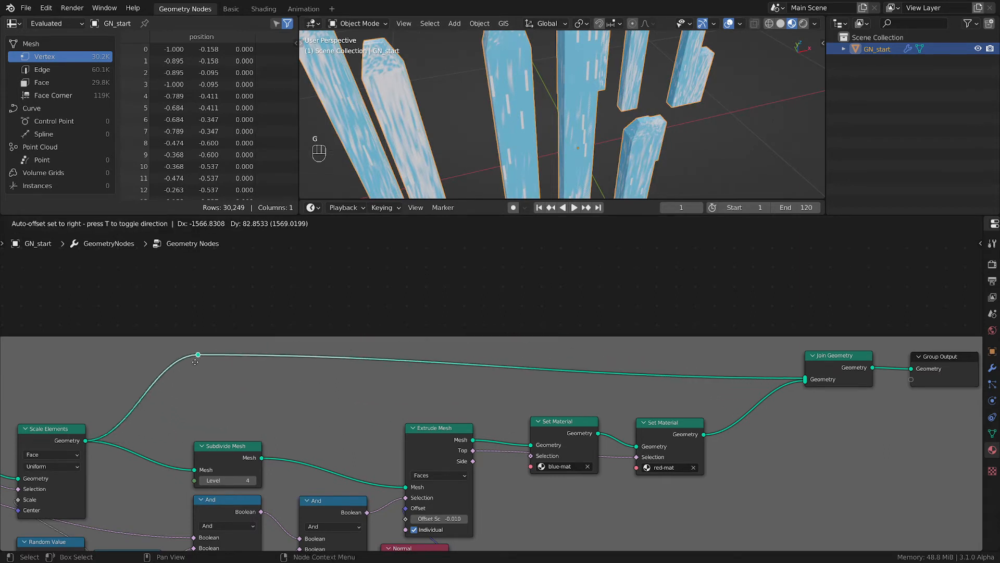
left_click(189, 357)
key("g")
left_click(197, 348)
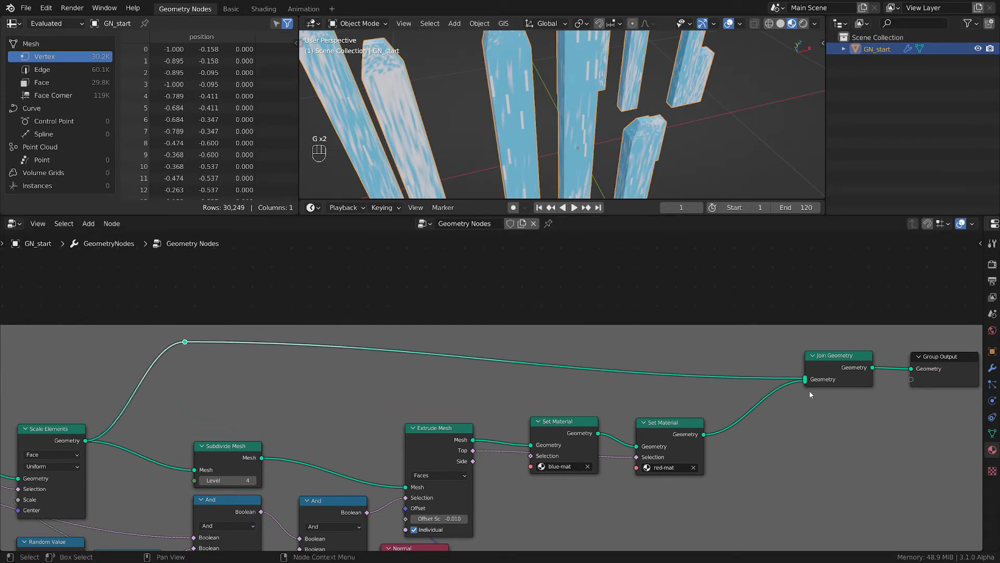
scroll(810, 394, "down", 1)
left_click_drag(752, 361, 750, 340)
middle_click_drag(509, 395, 587, 401)
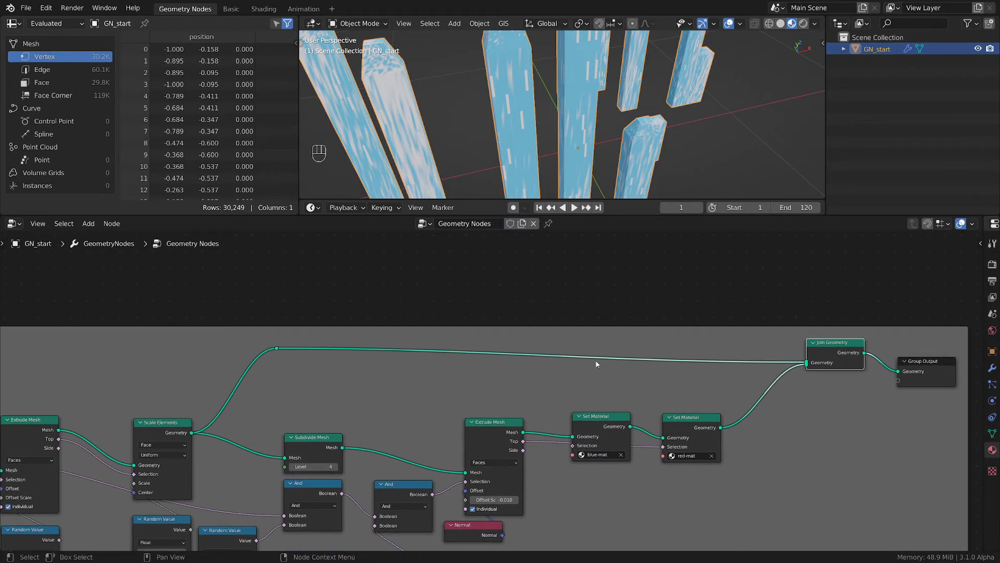
- Mute the link from Scale Elements to Join Geometry to compare the towers, then unmute it
mouse_move(621, 332)
right_mouse_down("ctrl+alt")
mouse_move(591, 377)
mouse_move(577, 382)
right_mouse_up("ctrl+alt")
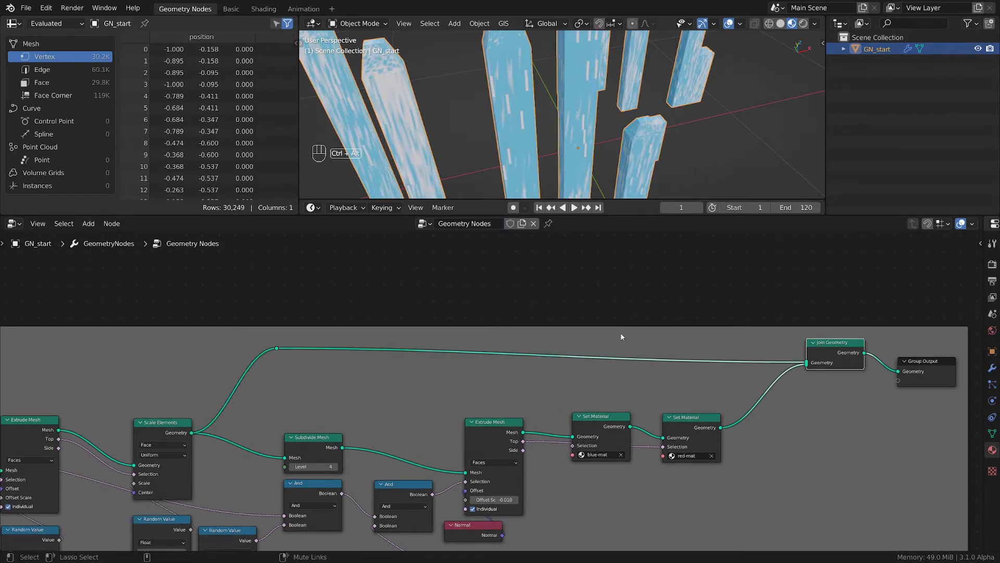
right_click_drag(623, 338, 580, 385, "ctrl+alt")
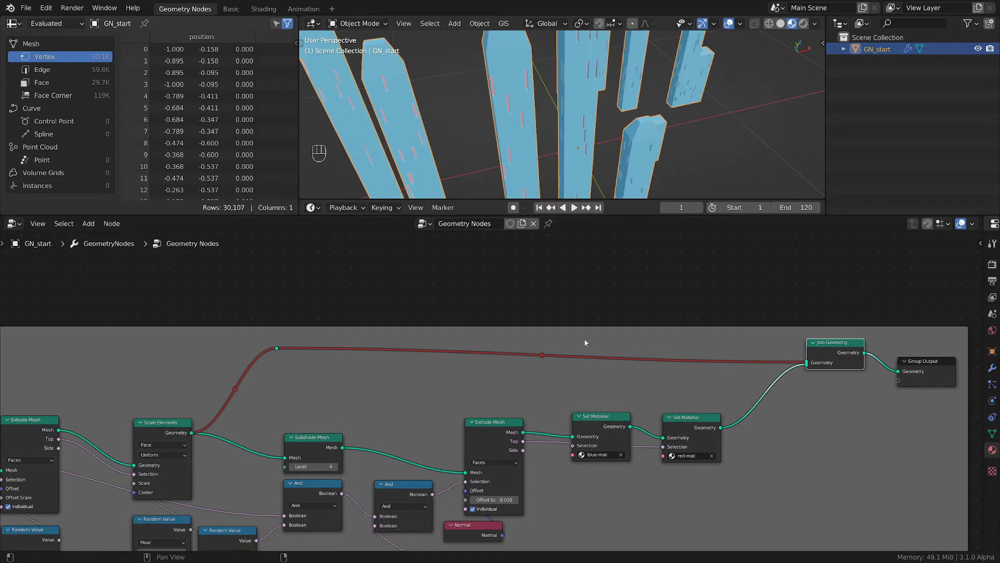
right_click_drag(587, 342, 585, 376, "ctrl+alt")
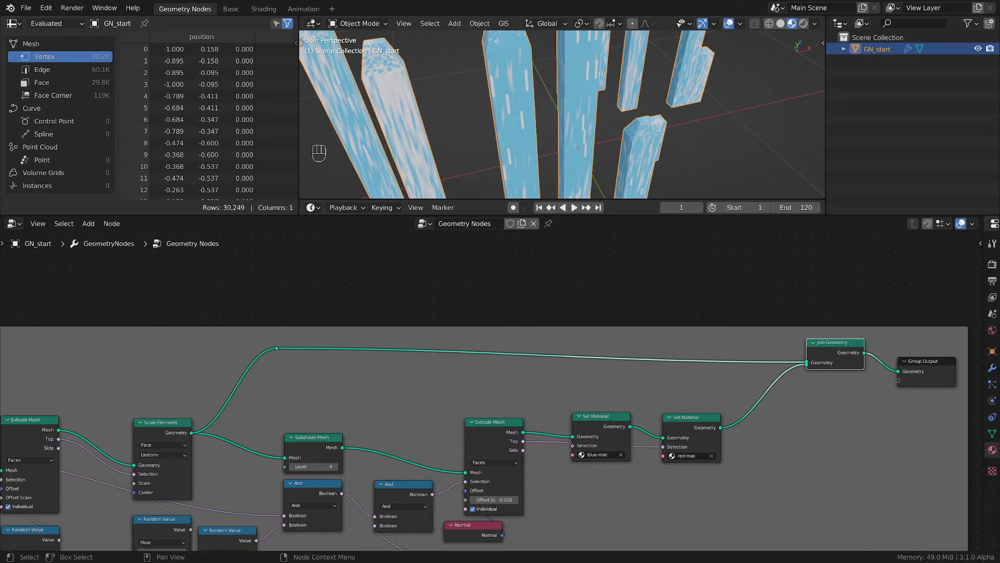
- Examine the top faces of the towers in the viewport from several angles
scroll(422, 143, "down", 4)
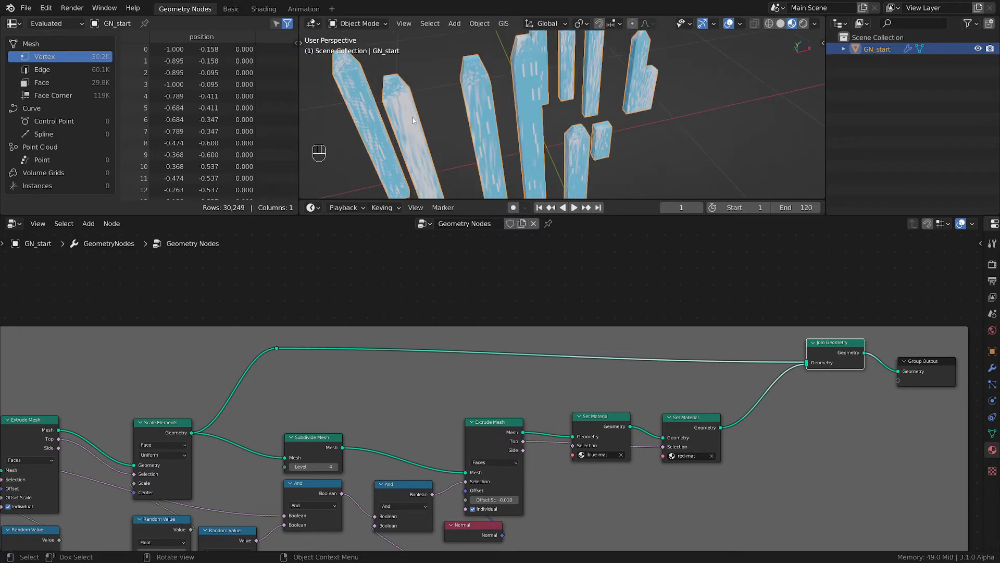
middle_click_drag(412, 118, 509, 163)
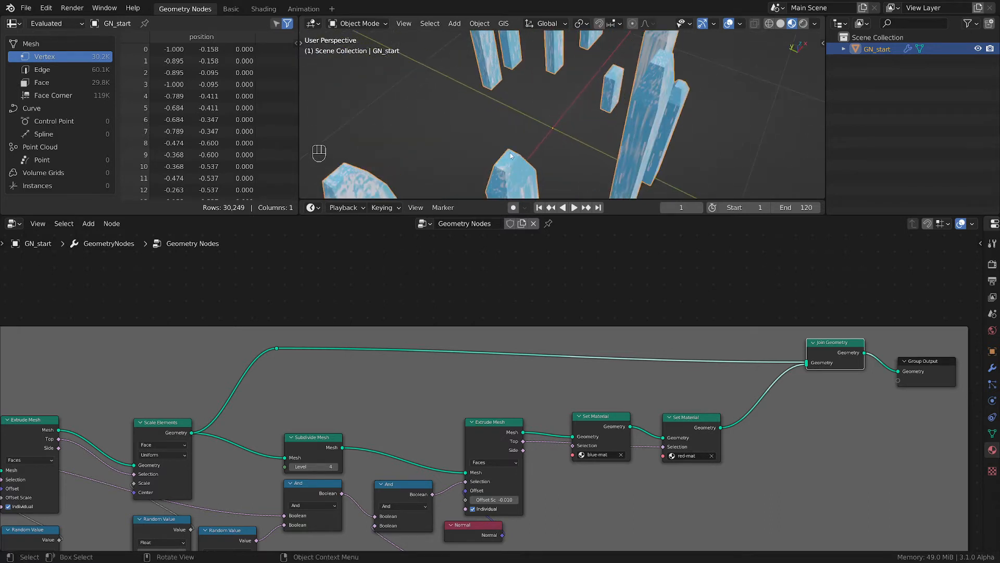
key("d")
key("d")
key("d")
key("d")
key("d")
key("d")
key("d")
key("d")
key("d")
key("d")
key("d")
key("d")
key("d")
right_click_drag(511, 158, 504, 161)
- Insert a Delete Geometry node on the link between the reroute and Join Geometry
middle_click_drag(362, 384, 409, 369, "shift")
key("shift+a")
mouse_move(402, 369)
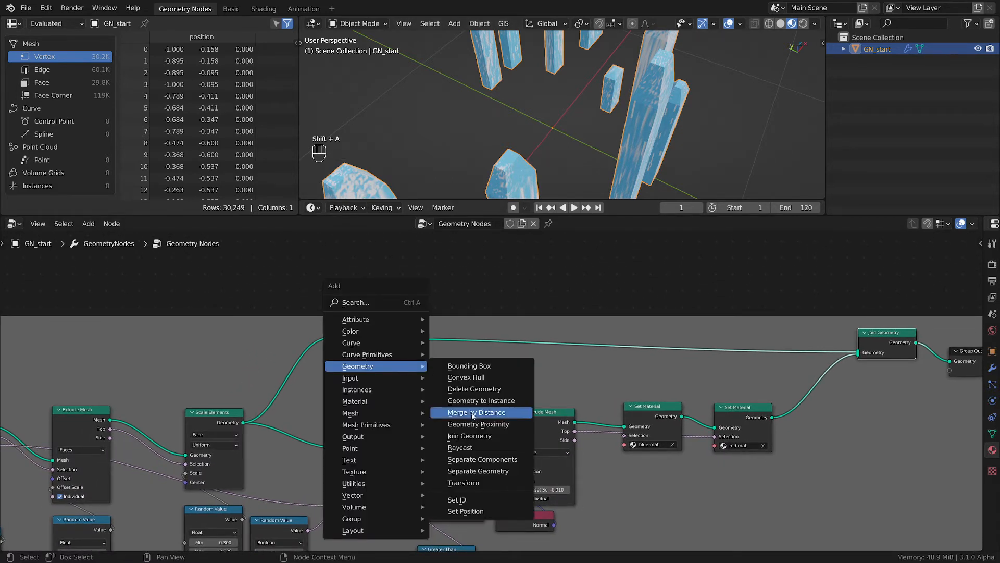
left_click(474, 390)
left_click(428, 334)
- Connect the second Extrude Mesh's Top output to Delete Geometry's Selection and raise the Delete Geometry node slightly
middle_click_drag(200, 429, 327, 411)
left_click_drag(238, 412, 555, 369)
middle_click_drag(519, 174, 443, 119)
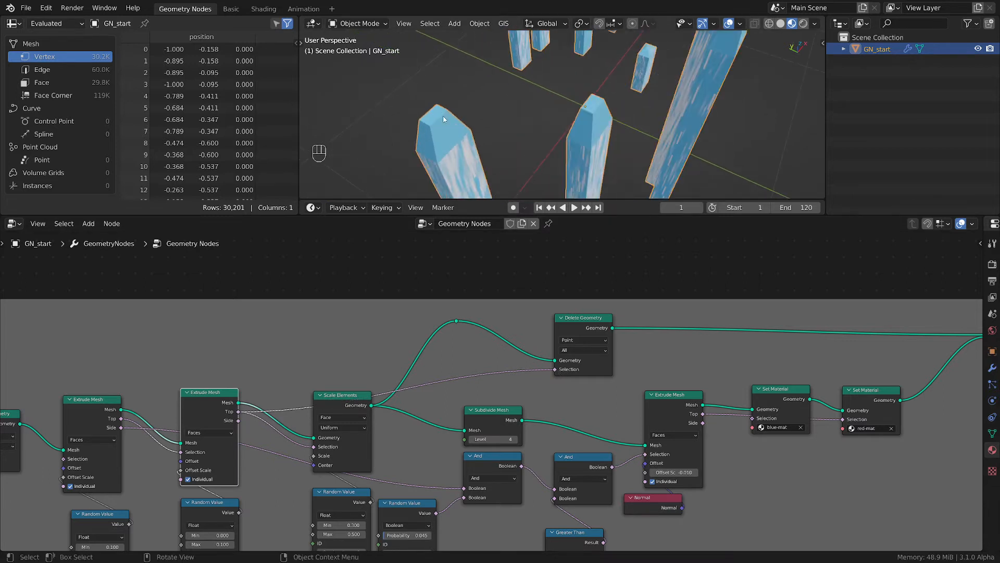
scroll(444, 119, "up", 1)
left_click_drag(587, 317, 592, 303)
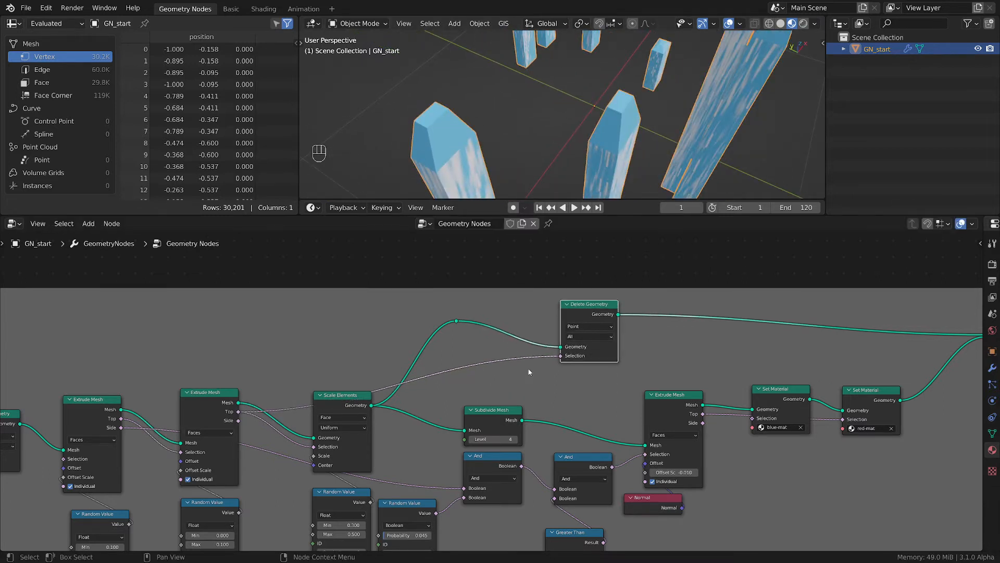
- Insert a Boolean Math node on the link into Delete Geometry's Selection and set its operation to Not
key("shift+a")
mouse_move(469, 497)
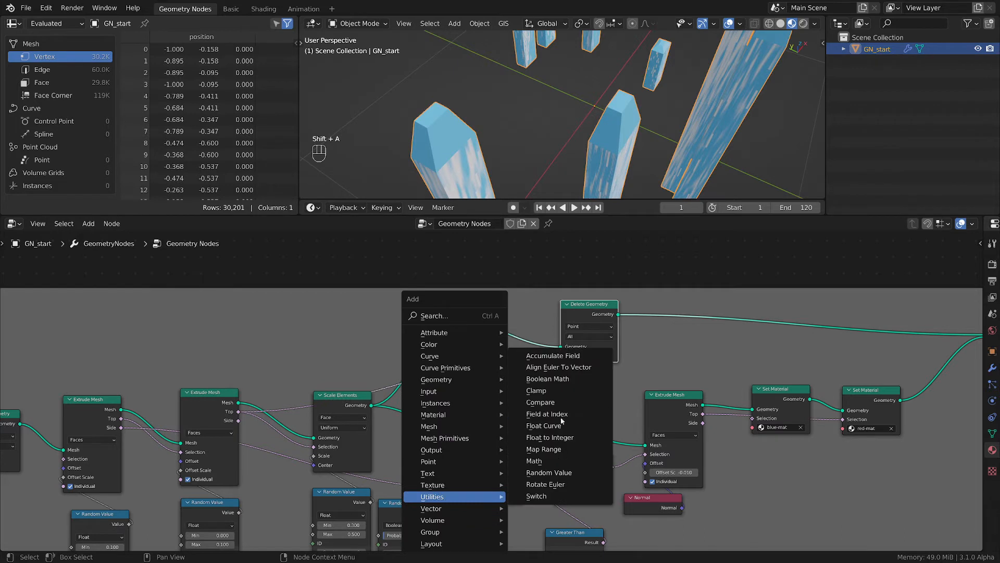
left_click(548, 379)
left_click(475, 364)
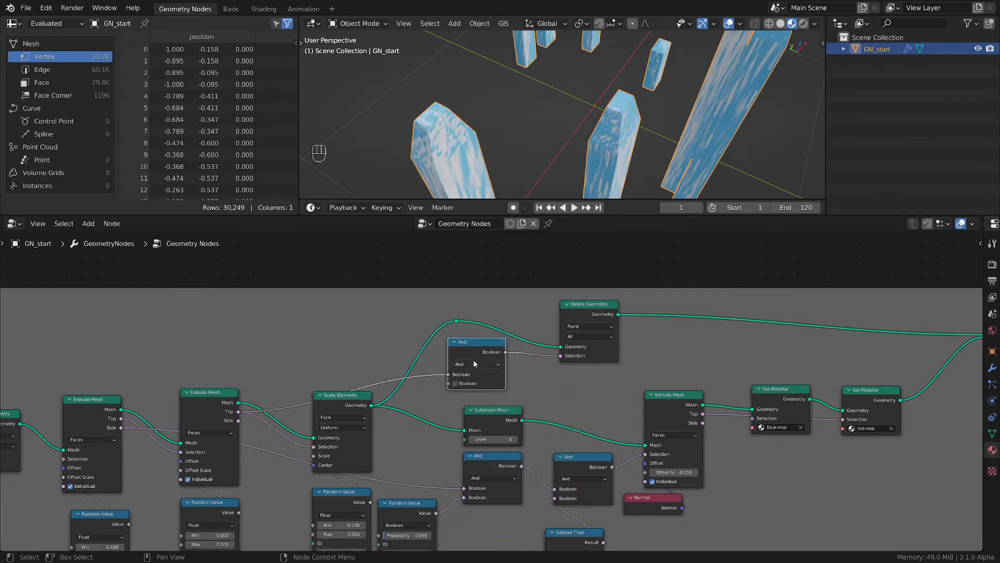
left_click(475, 363)
left_click(472, 385)
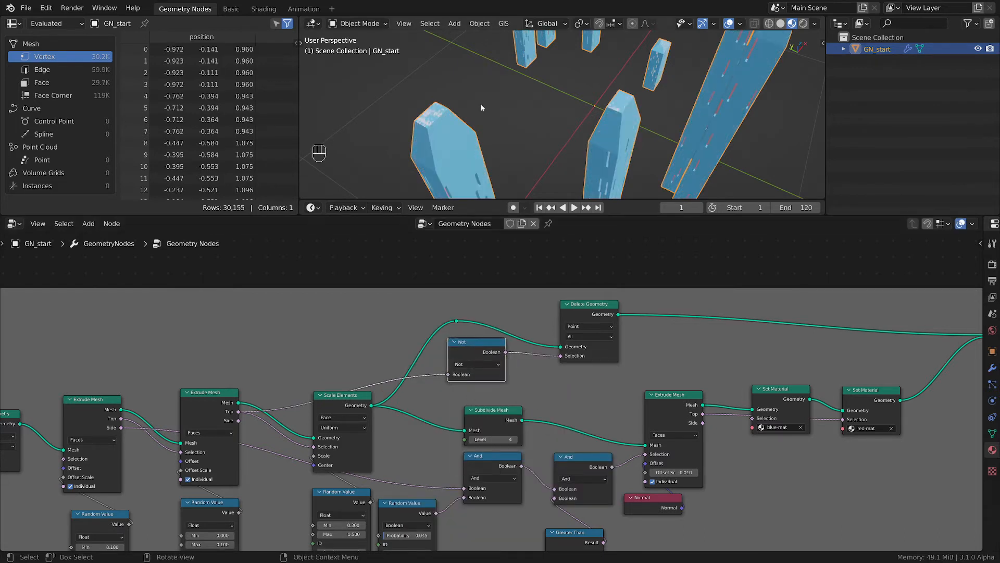
scroll(429, 99, "up", 5)
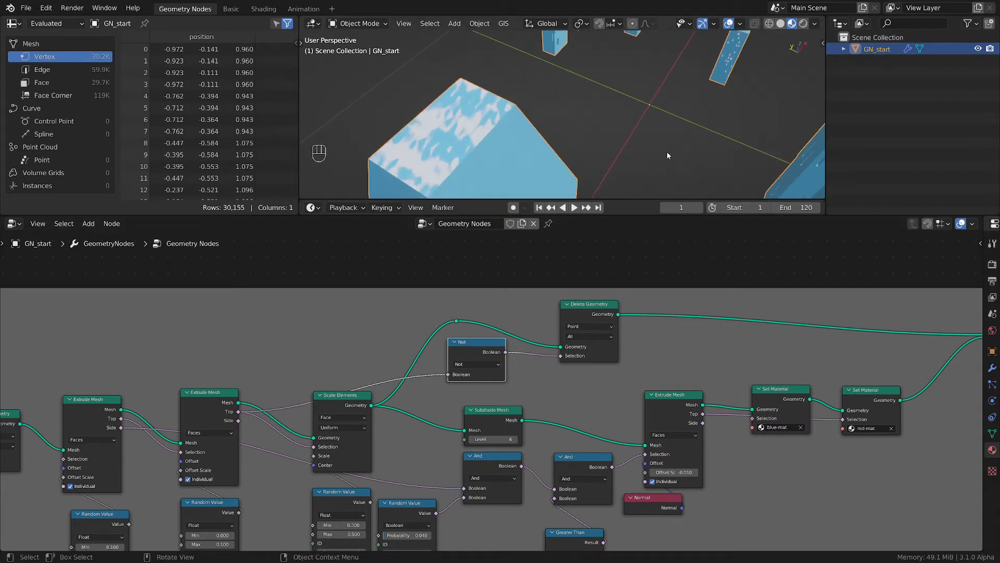
scroll(425, 165, "down", 5)
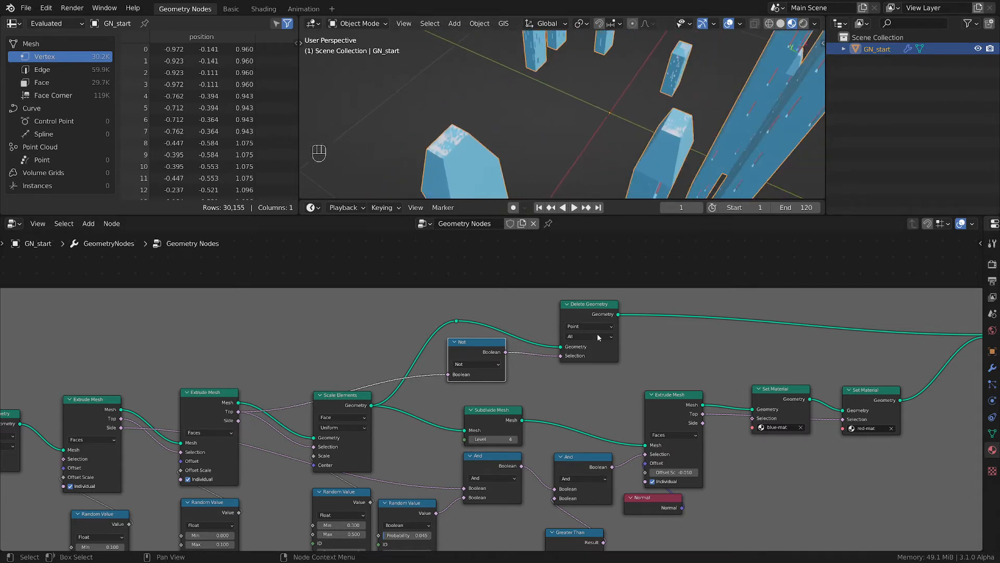
- Shift Delete Geometry slightly closer to the Not node and move Group Output and Join Geometry farther from the Set Material nodes
left_click_drag(586, 305, 574, 303)
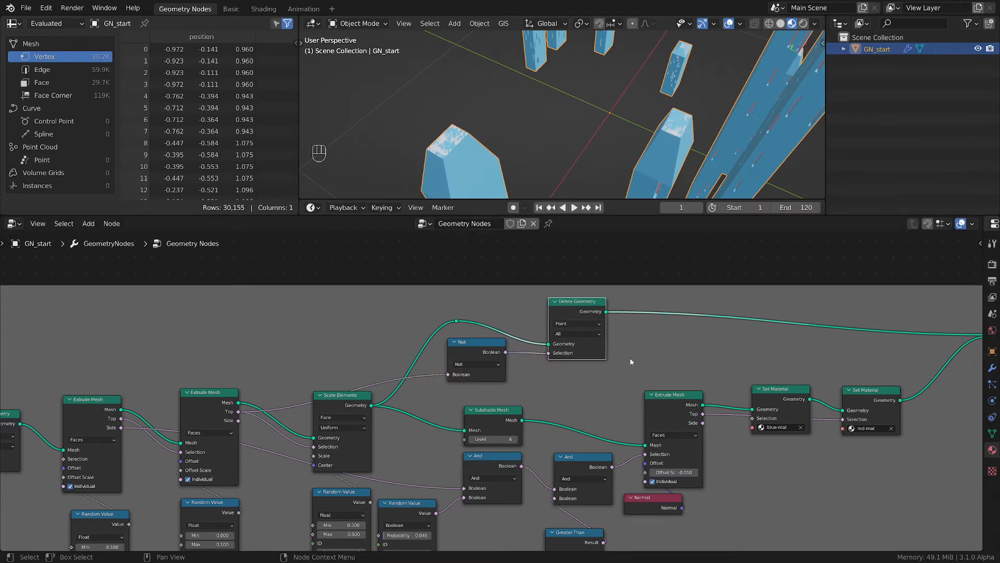
middle_click_drag(876, 352, 631, 376)
left_click_drag(868, 357, 928, 338)
left_click_drag(762, 342, 787, 323)
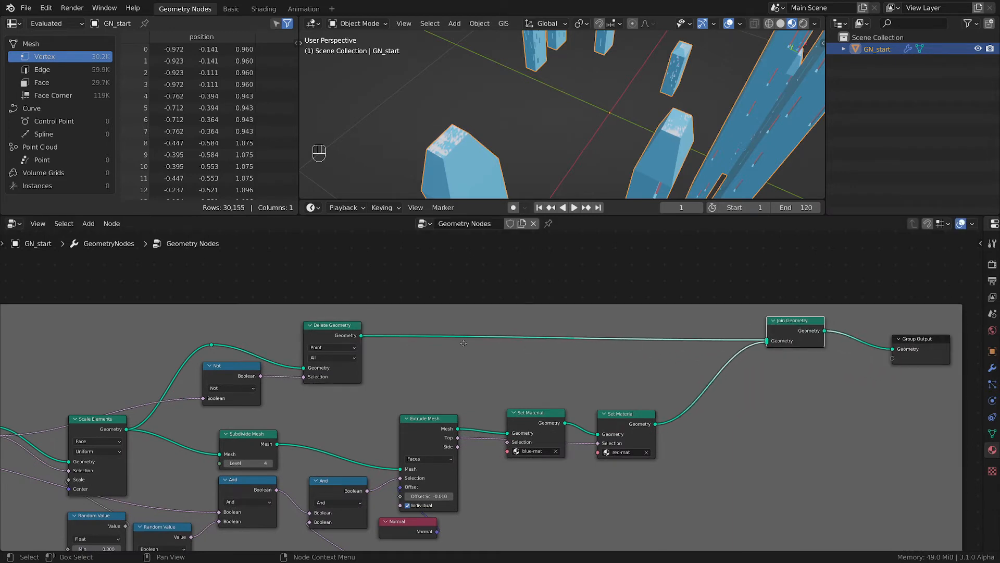
- Insert an Extrude Mesh node between Delete Geometry and Join Geometry and place it above the red-mat Set Material node
middle_click_drag(463, 343, 551, 347)
scroll(436, 125, "up", 1)
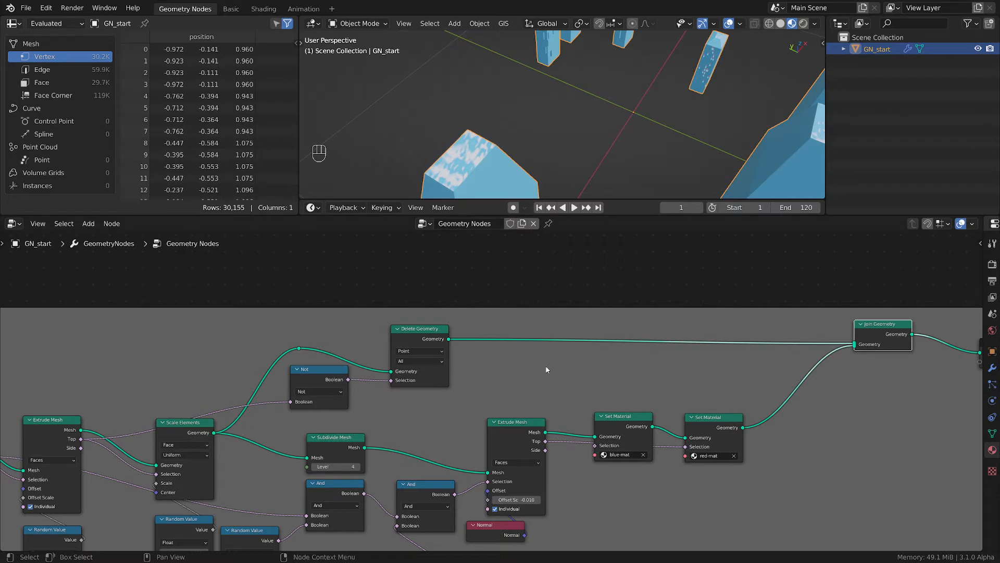
key("shift+a")
mouse_move(536, 251)
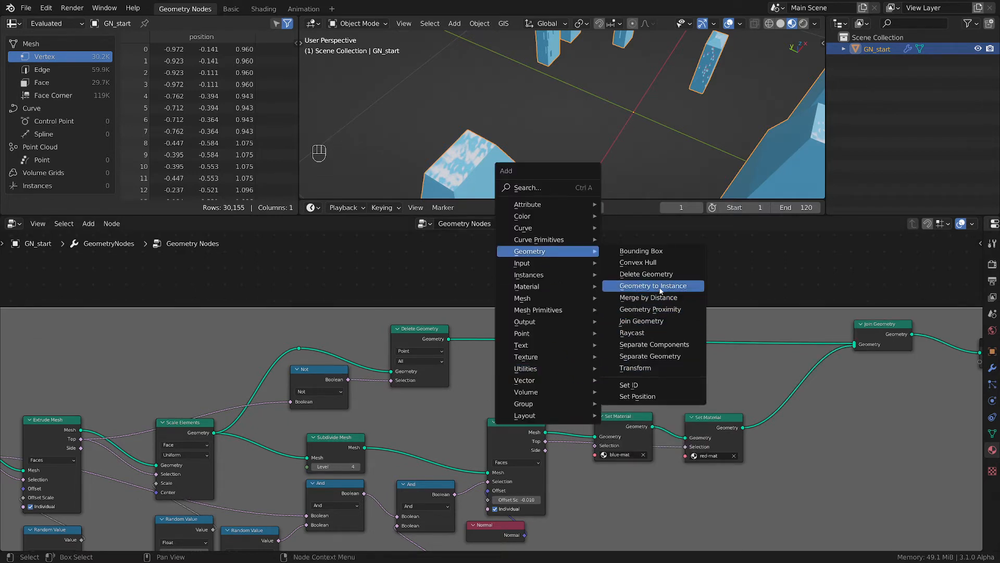
mouse_move(537, 298)
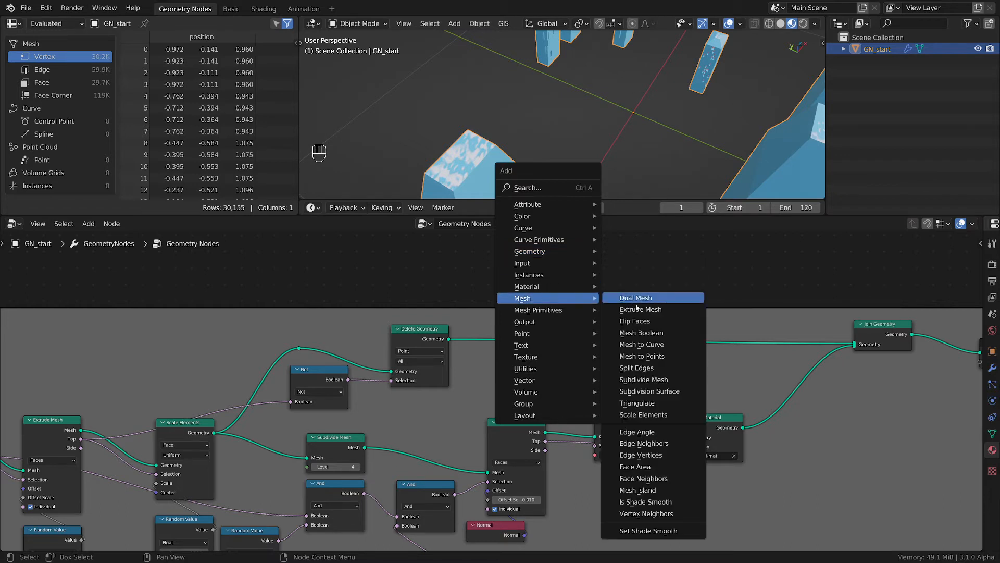
left_click(646, 298)
left_click(697, 330)
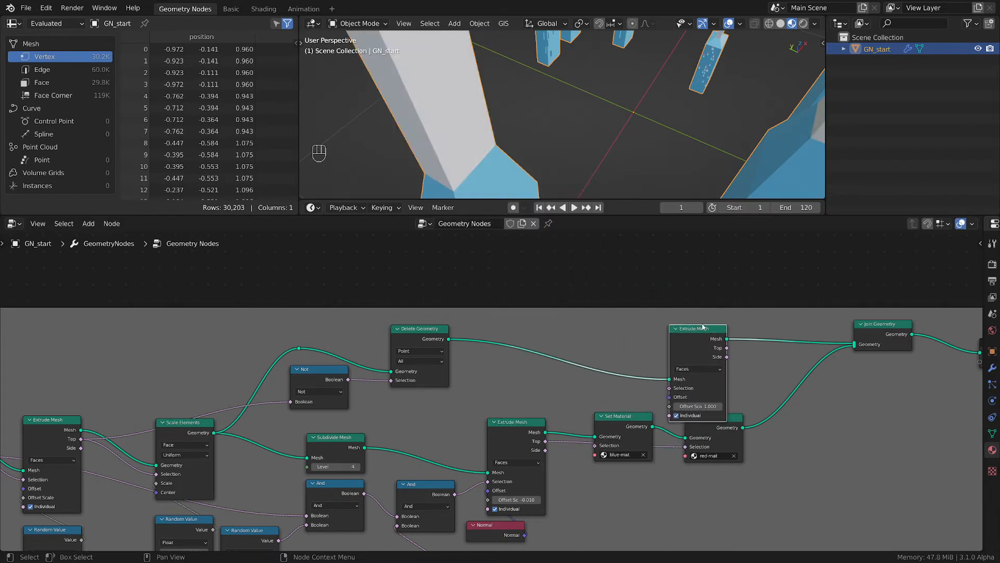
key("g")
left_click(728, 301)
scroll(436, 76, "down", 5)
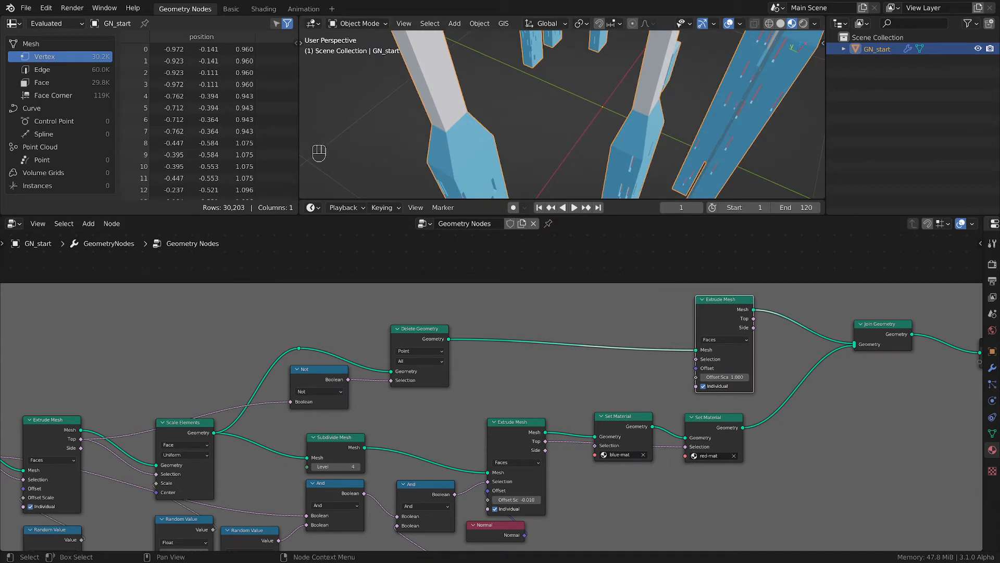
- Insert a Scale Elements node between Delete Geometry and the new Extrude Mesh and set its Scale to 0.5
key("shift+a")
mouse_move(620, 354)
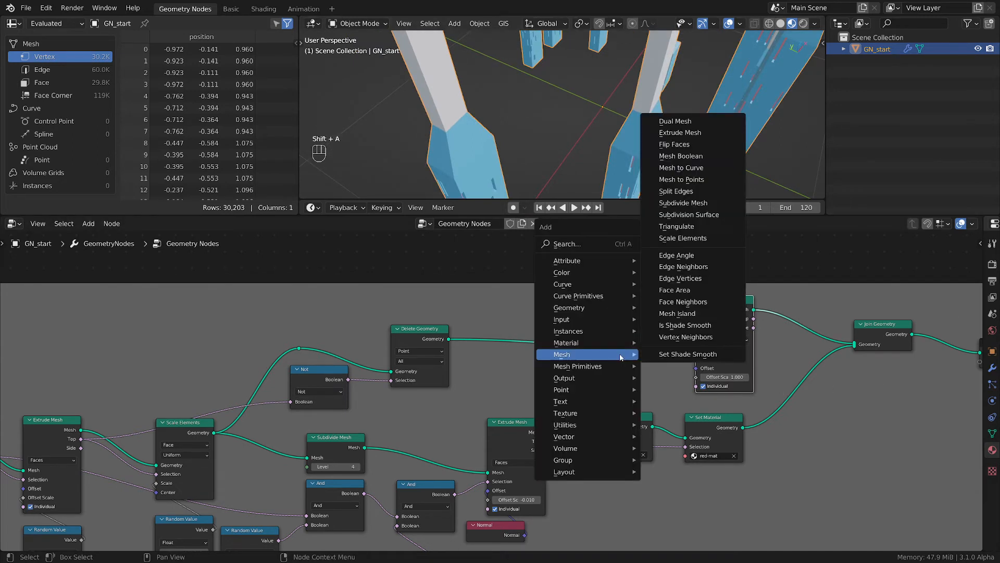
left_click(683, 238)
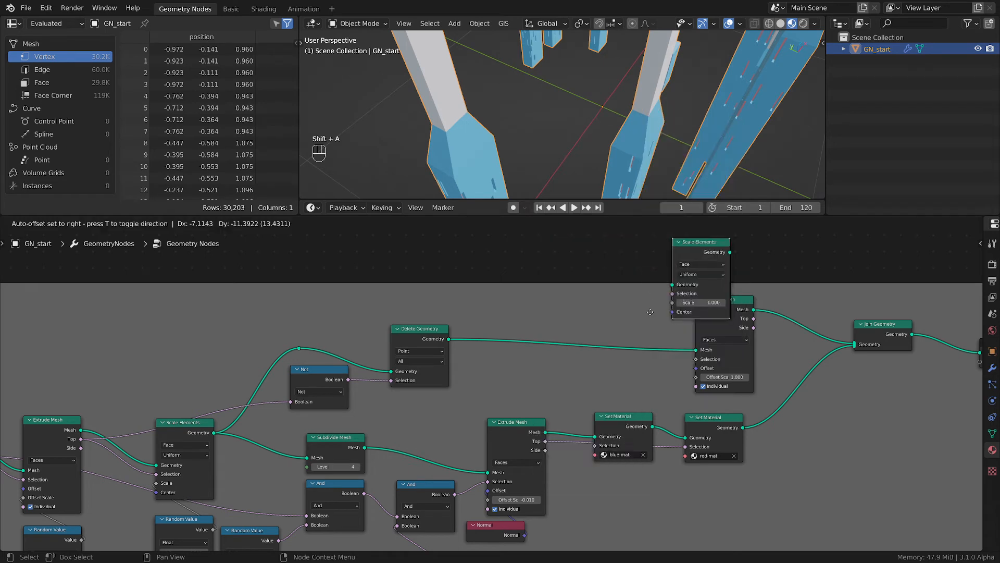
left_click(607, 311)
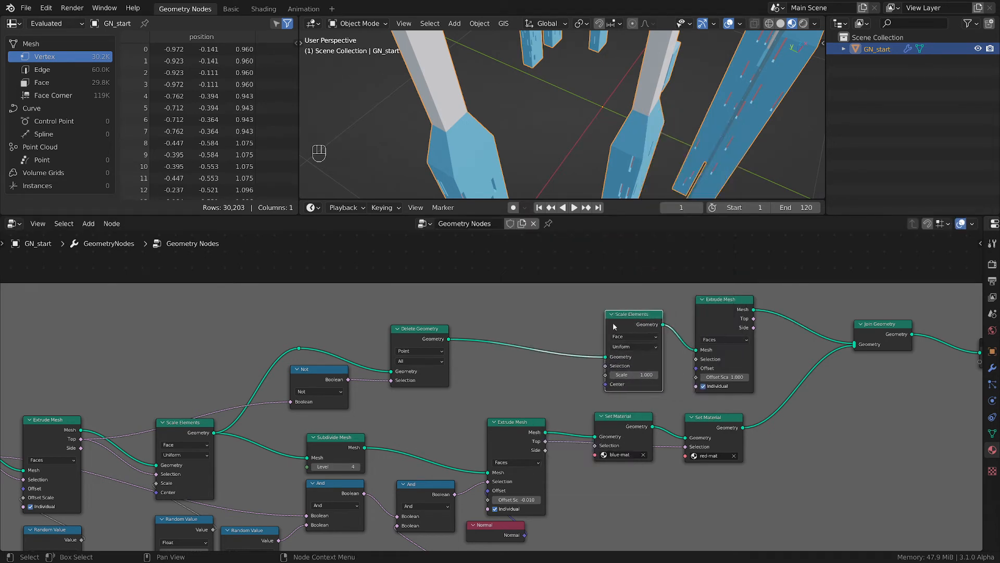
left_click(641, 375)
type("0.5")
key("Return")
scroll(475, 138, "down", 4)
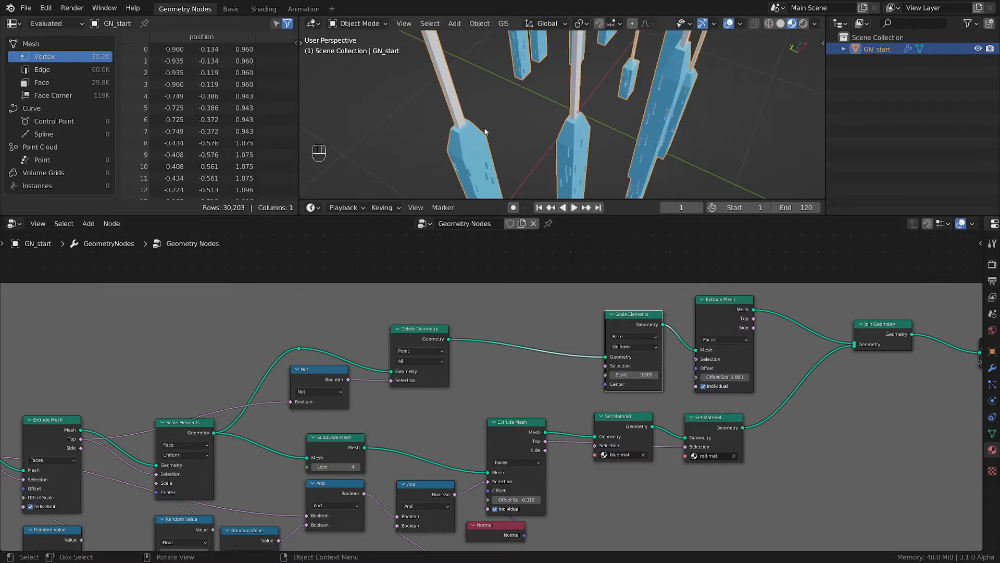
middle_click_drag(498, 126, 554, 154, "shift")
- Move the antenna branch's Extrude Mesh and Scale Elements nodes farther from Delete Geometry to free up space
scroll(618, 396, "up", 2)
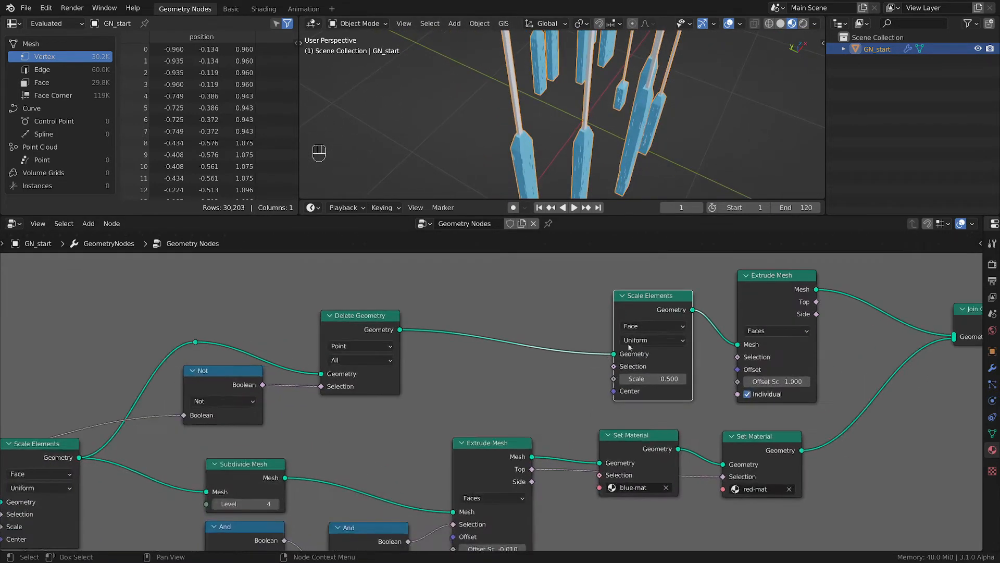
left_click_drag(781, 282, 822, 274)
left_click_drag(661, 307, 706, 299)
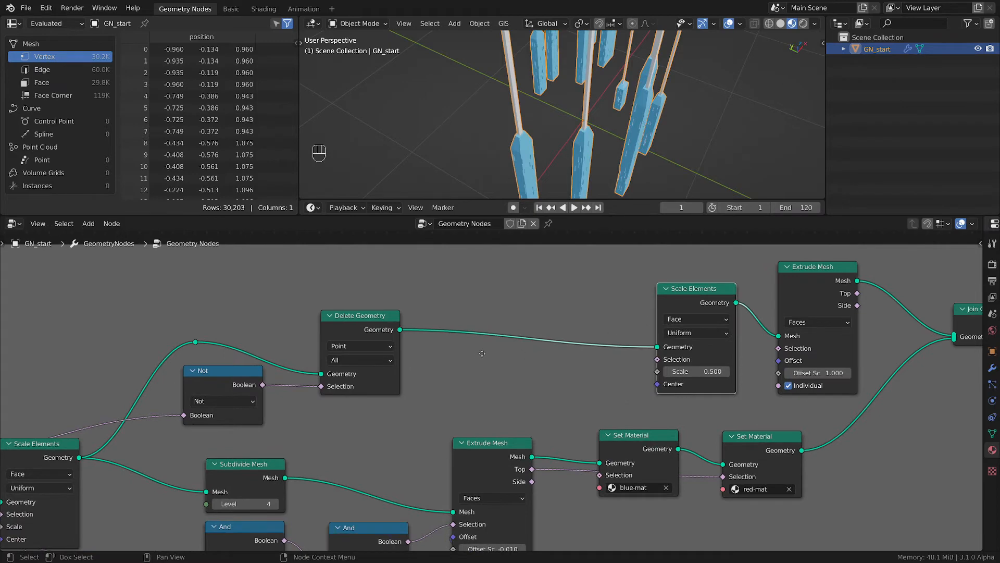
- Insert a Subdivide Mesh node between Delete Geometry and Scale Elements and set its Level to 3
middle_click_drag(421, 356, 519, 365)
key("shift+a")
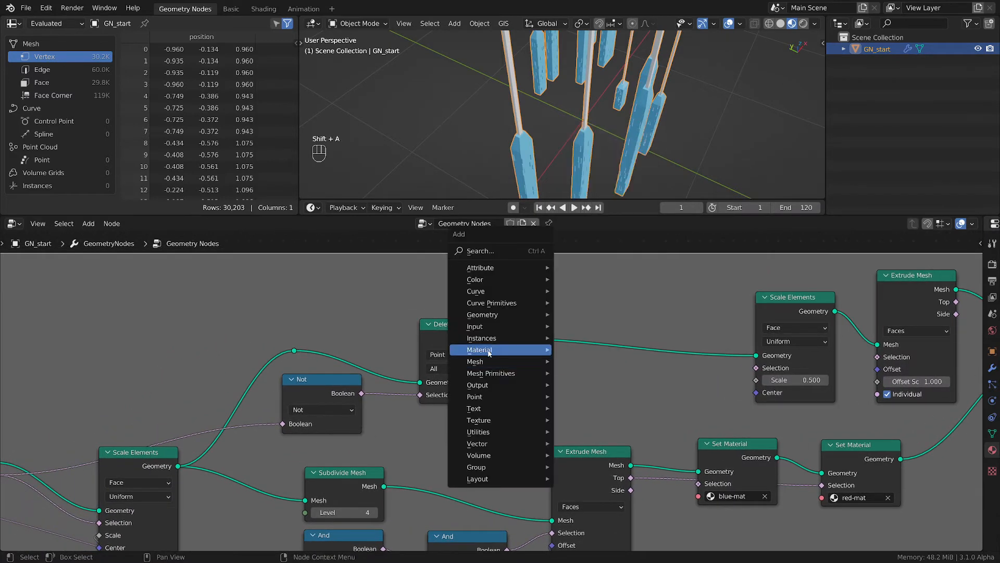
mouse_move(548, 366)
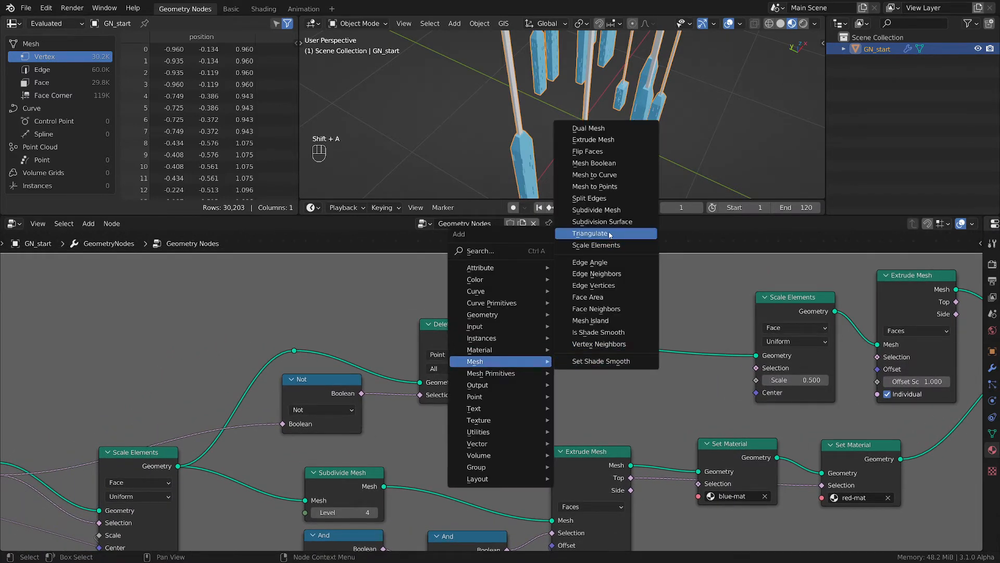
left_click(597, 210)
left_click(618, 359)
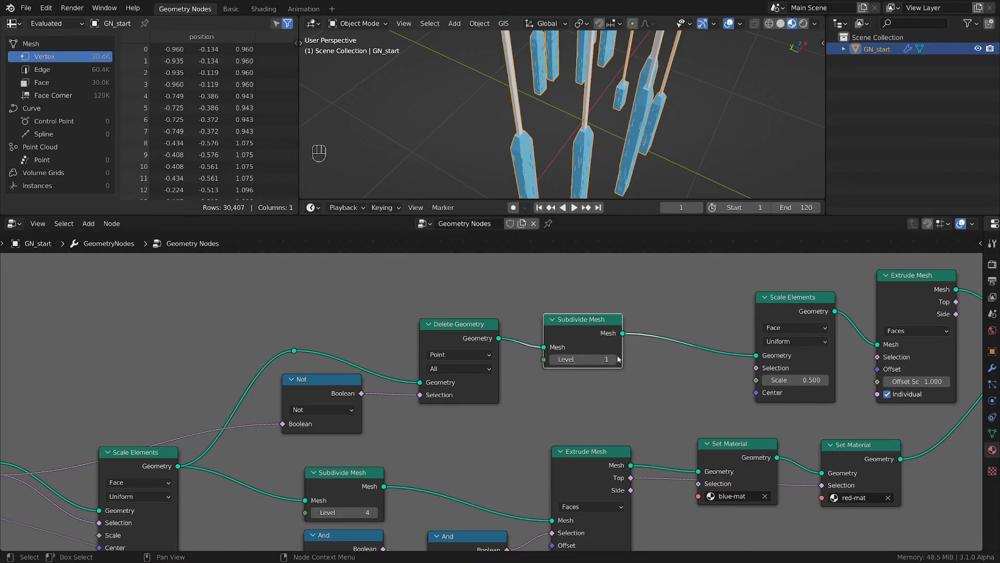
left_click(614, 358)
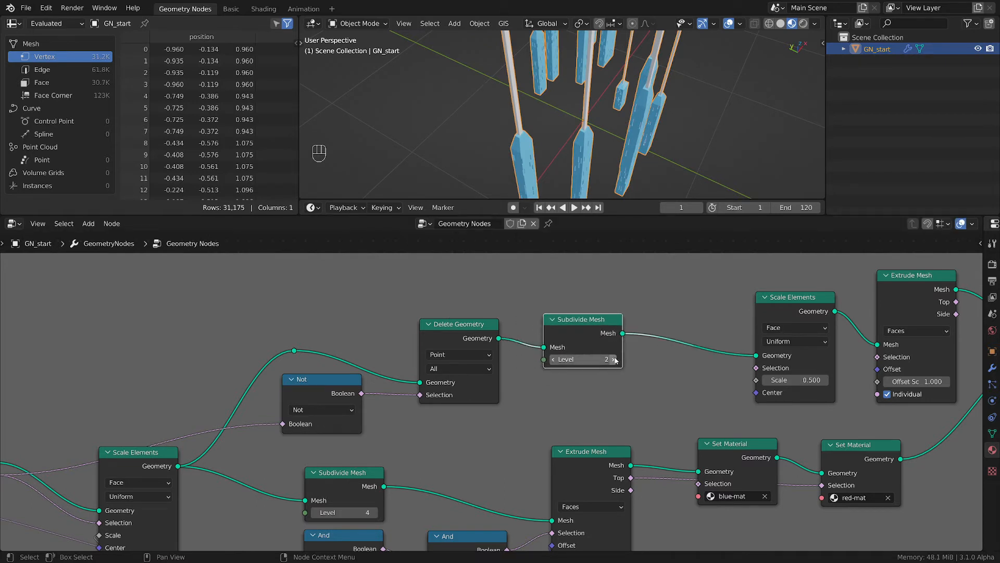
left_click(614, 358)
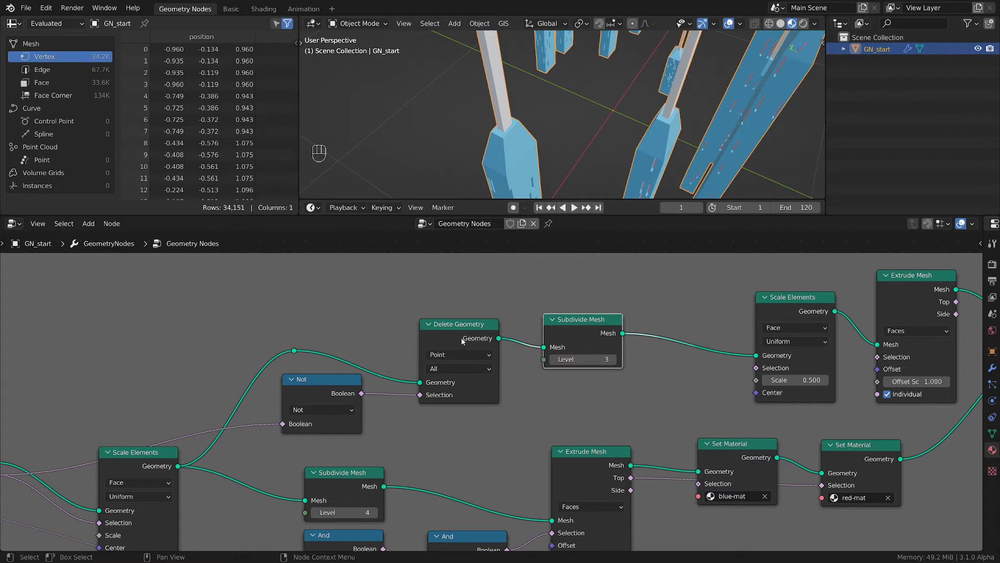
- Bring the antenna branch's Subdivide Mesh closer to Delete Geometry and move Join Geometry nearer to Group Output
left_click_drag(462, 339, 454, 335)
left_click_drag(597, 327, 571, 327)
middle_click_drag(968, 332, 693, 346)
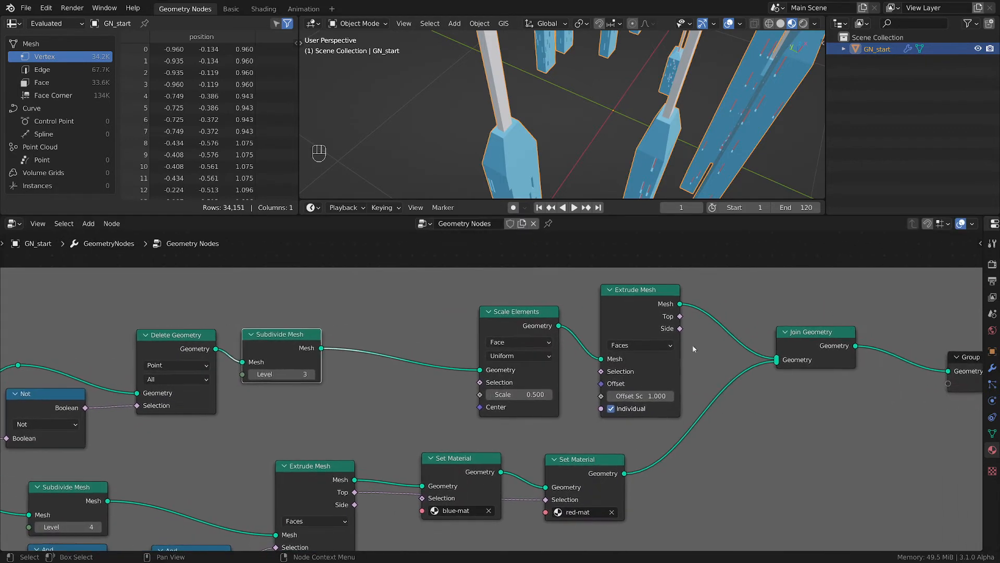
left_click_drag(814, 338, 862, 339)
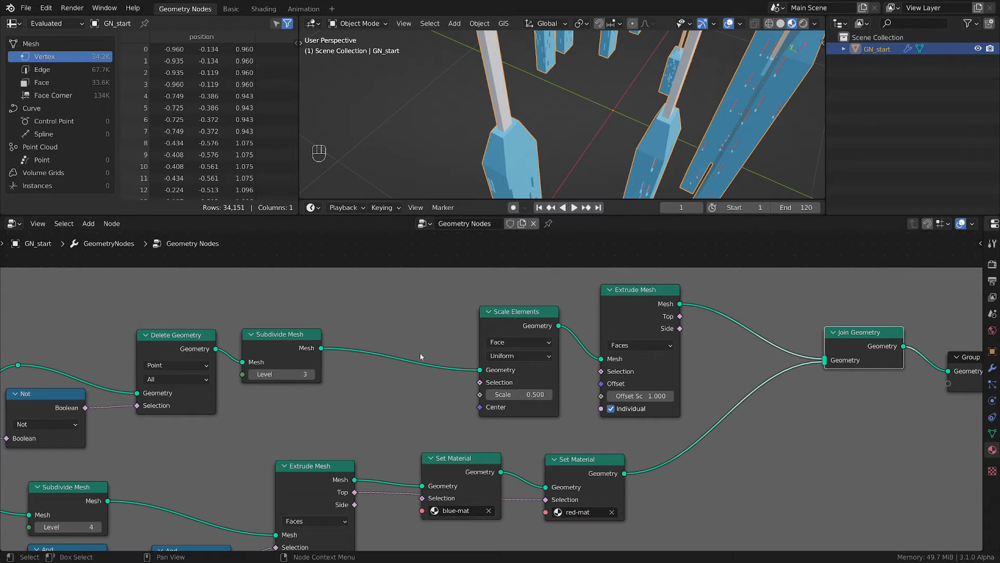
- Reposition the antenna branch's Scale Elements and Extrude Mesh higher and closer to Join Geometry, leaving a wide gap after Subdivide Mesh
left_click_drag(651, 308, 719, 311)
left_click_drag(516, 312, 594, 298)
middle_click_drag(500, 120, 593, 163)
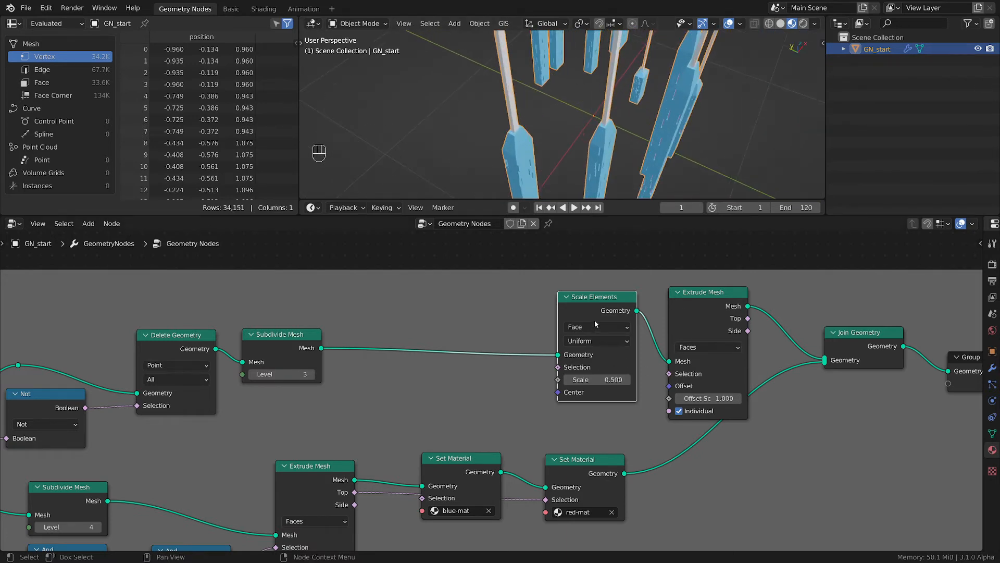
key("g")
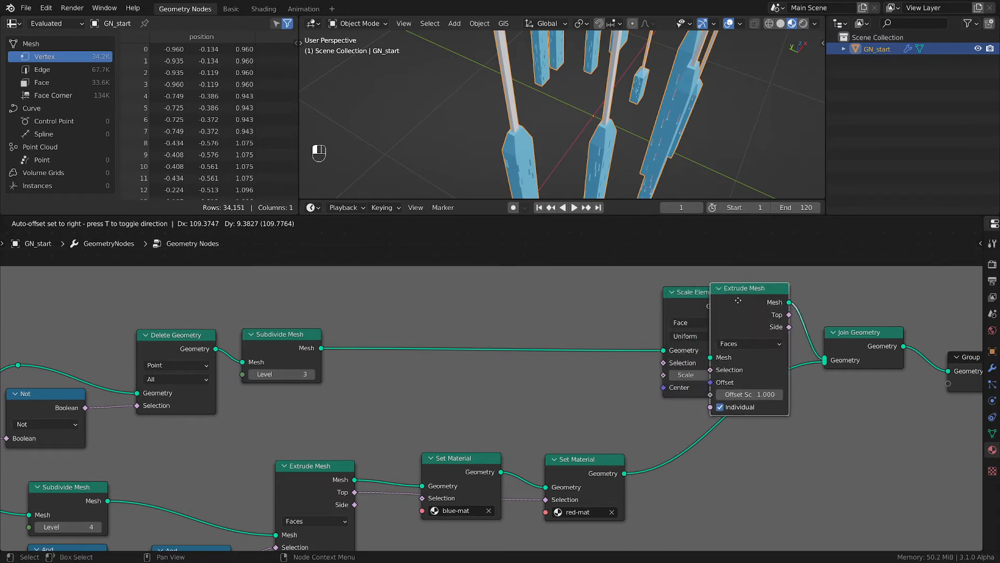
left_click_drag(778, 304, 791, 304)
left_click_drag(680, 303, 594, 289)
left_click_drag(782, 293, 720, 271)
- Add a Float Random Value node below the antenna branch's Extrude Mesh
key("shift+a")
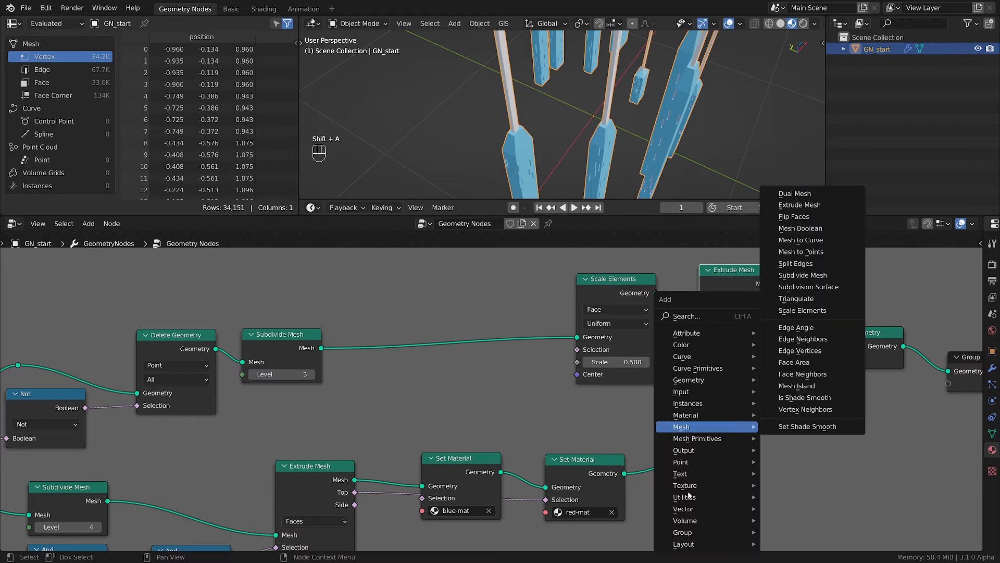
mouse_move(692, 497)
left_click(801, 472)
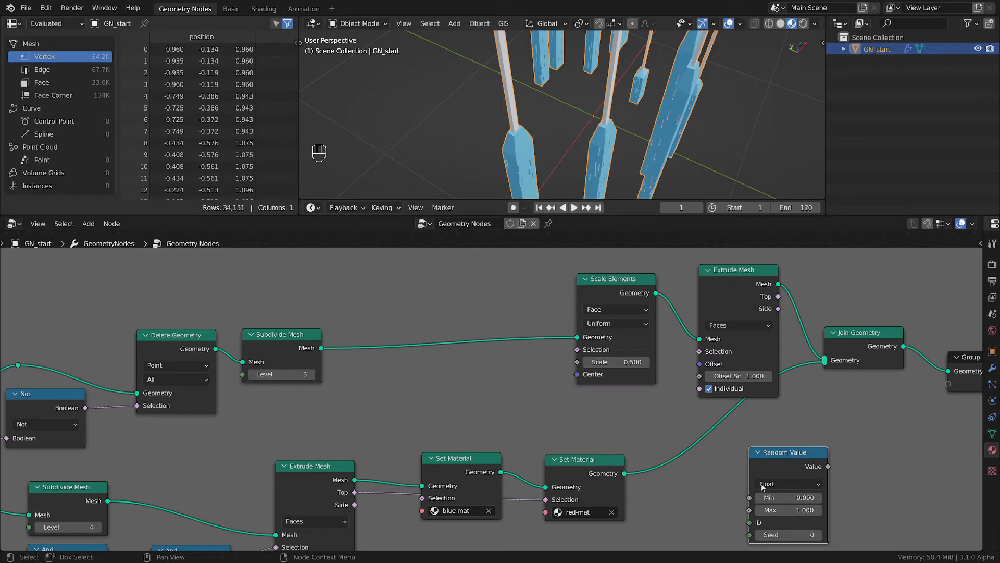
middle_click_drag(818, 467, 808, 440)
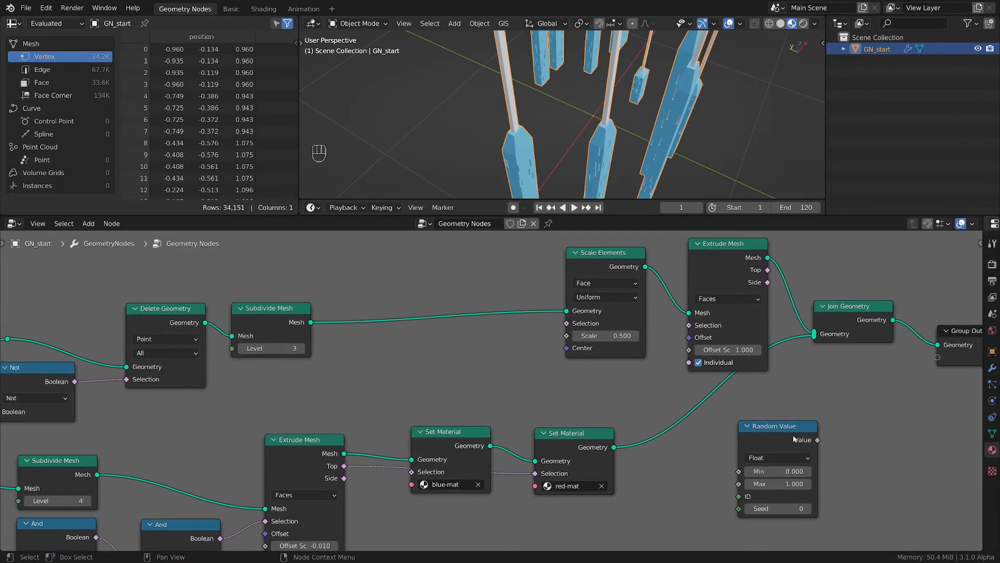
- Feed the Float Random Value into the antenna branch's Extrude Mesh Offset Scale, with Min 0.01 and Max 0.1
left_click_drag(817, 440, 689, 350)
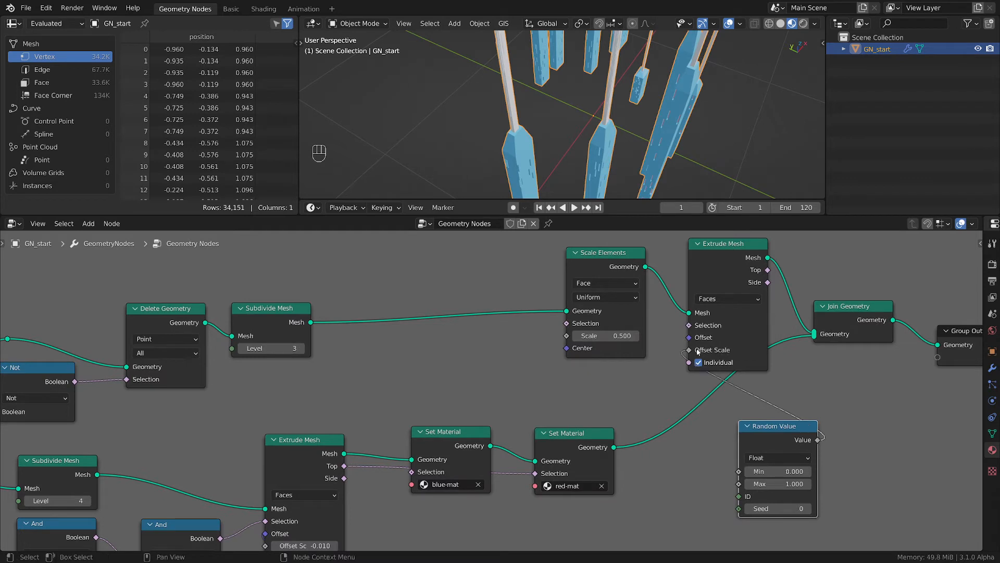
left_click_drag(774, 428, 715, 404)
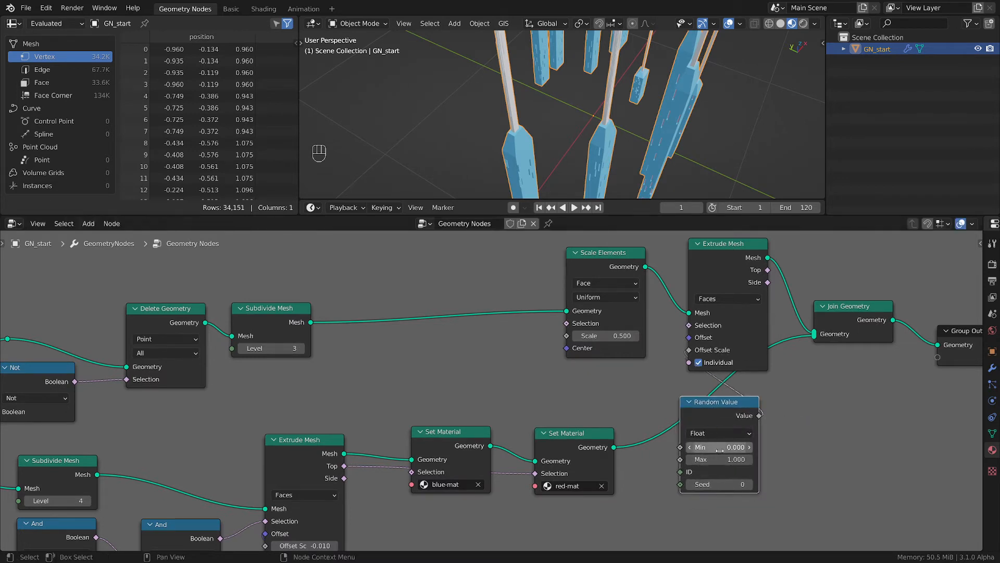
left_click(736, 447)
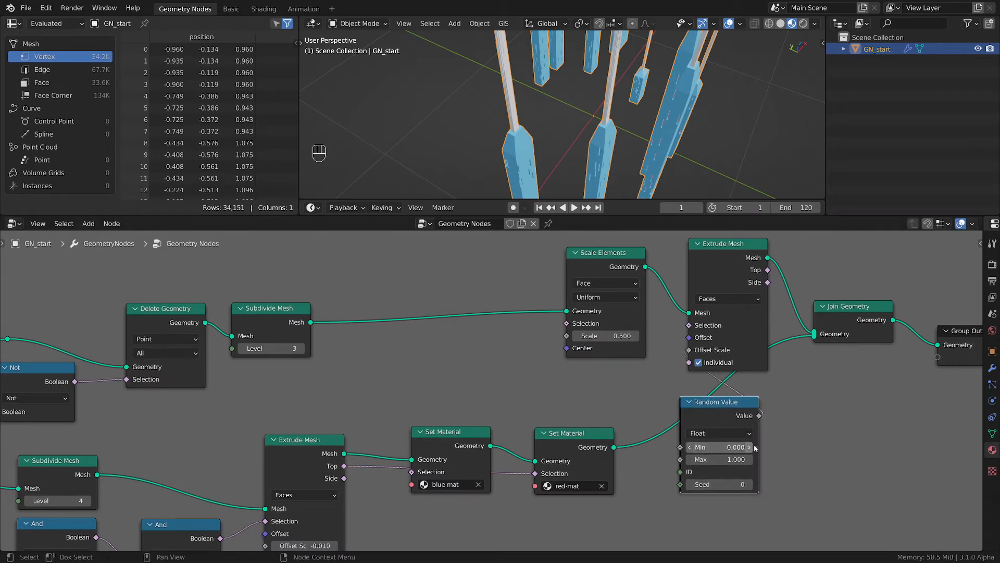
type("0.01")
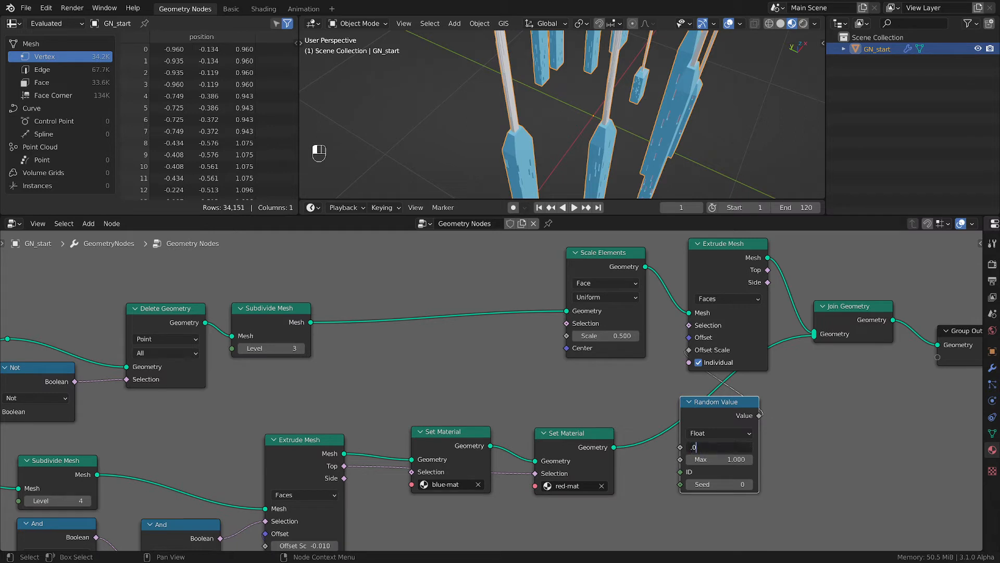
key("Return")
left_click(736, 459)
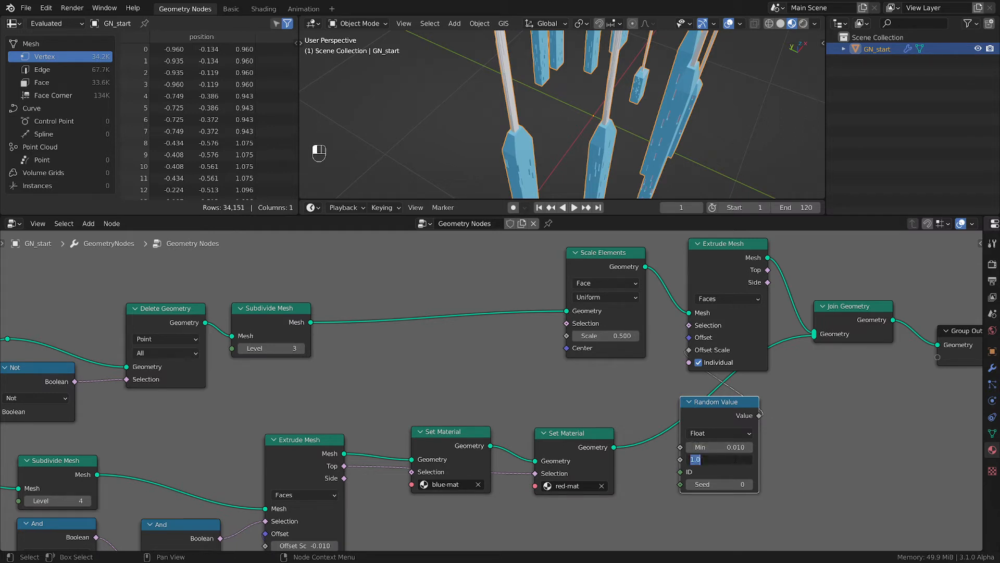
type("0.1")
key("Return")
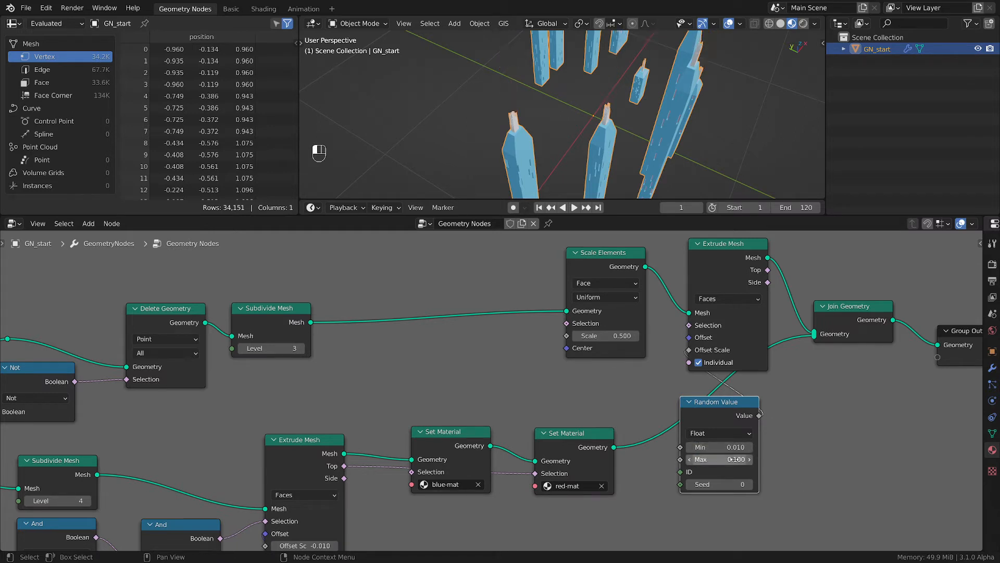
scroll(524, 150, "up", 6)
middle_click_drag(502, 77, 597, 135, "shift")
scroll(594, 120, "up", 2)
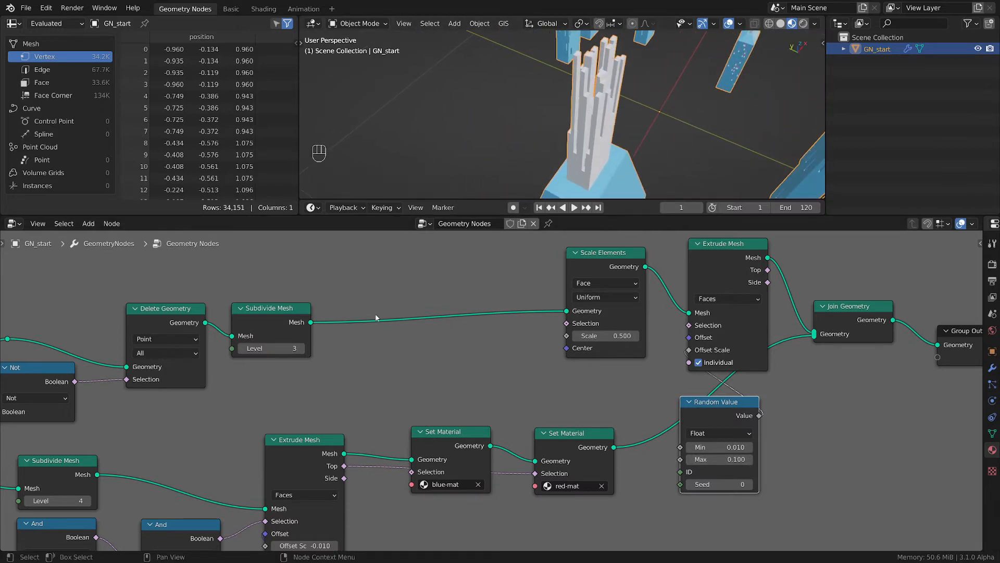
- Tidy the antenna branch's Delete Geometry and Subdivide Mesh, and insert a second Delete Geometry between Subdivide Mesh and Scale Elements
middle_click_drag(306, 326, 483, 368)
left_click_drag(333, 352, 337, 330)
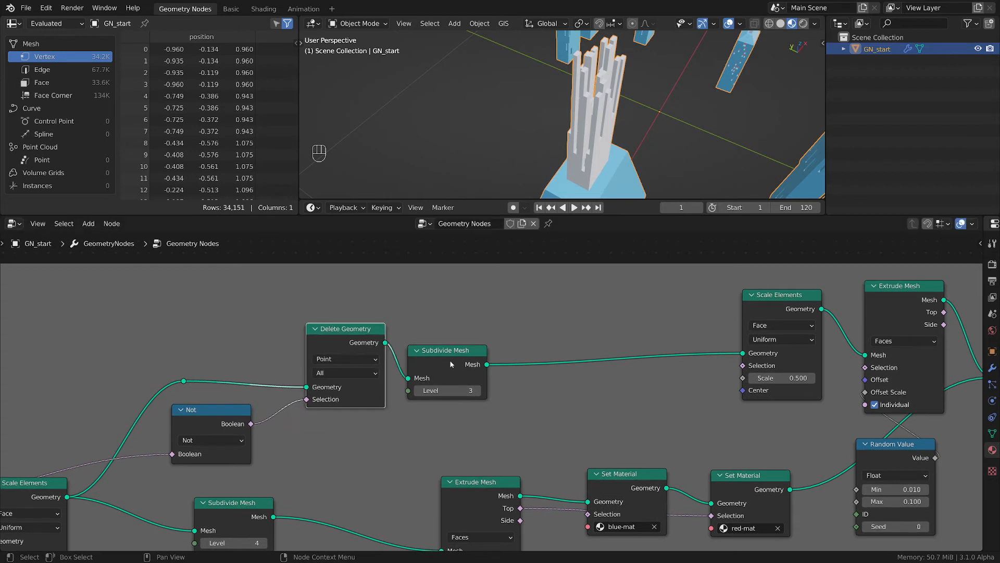
left_click_drag(458, 360, 448, 348)
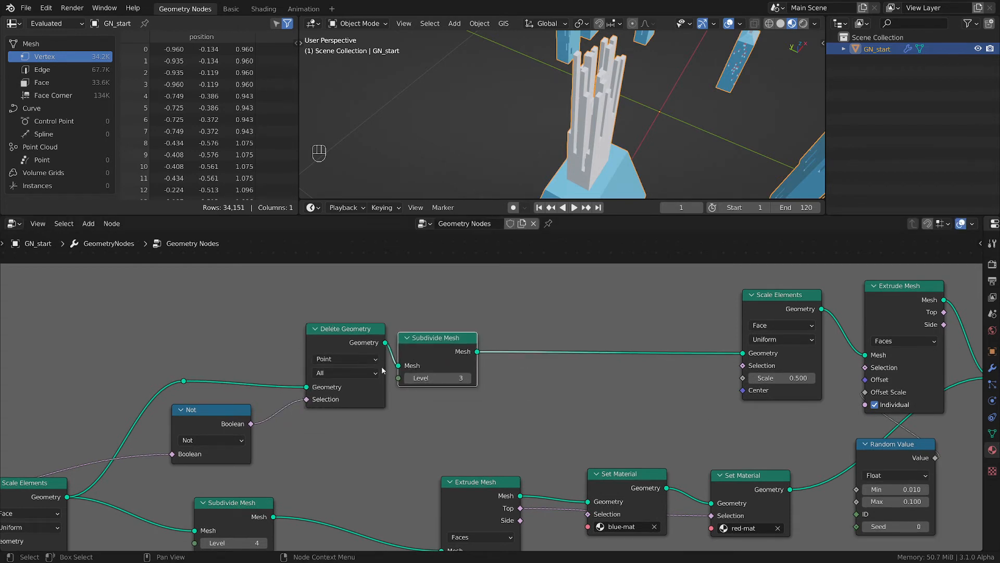
key("shift+a")
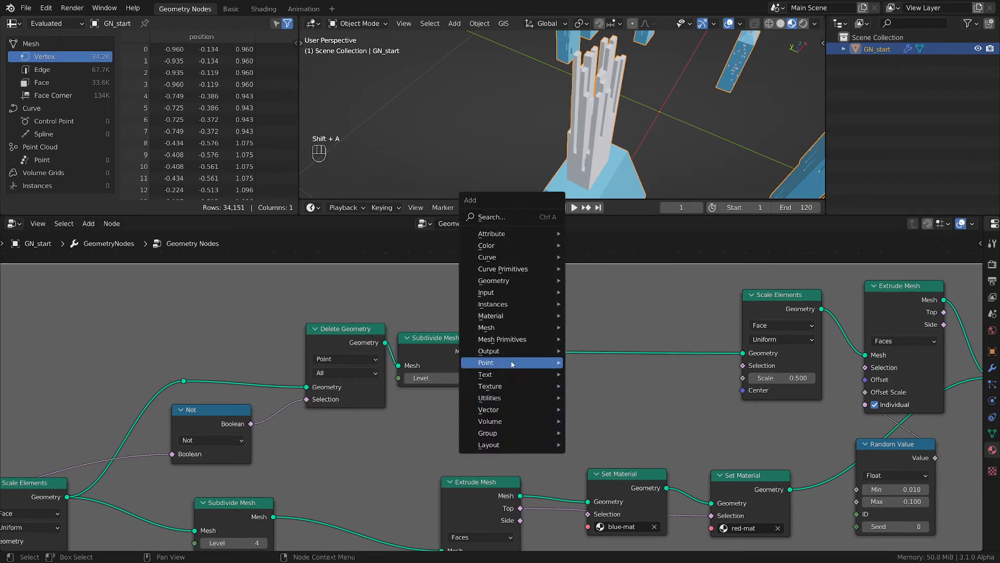
mouse_move(503, 281)
left_click(607, 304)
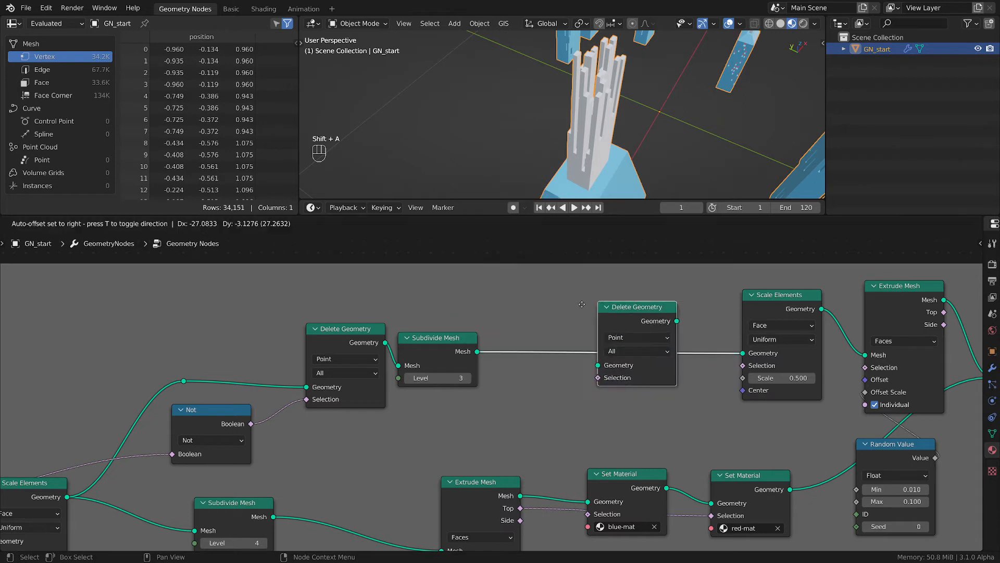
left_click(586, 335)
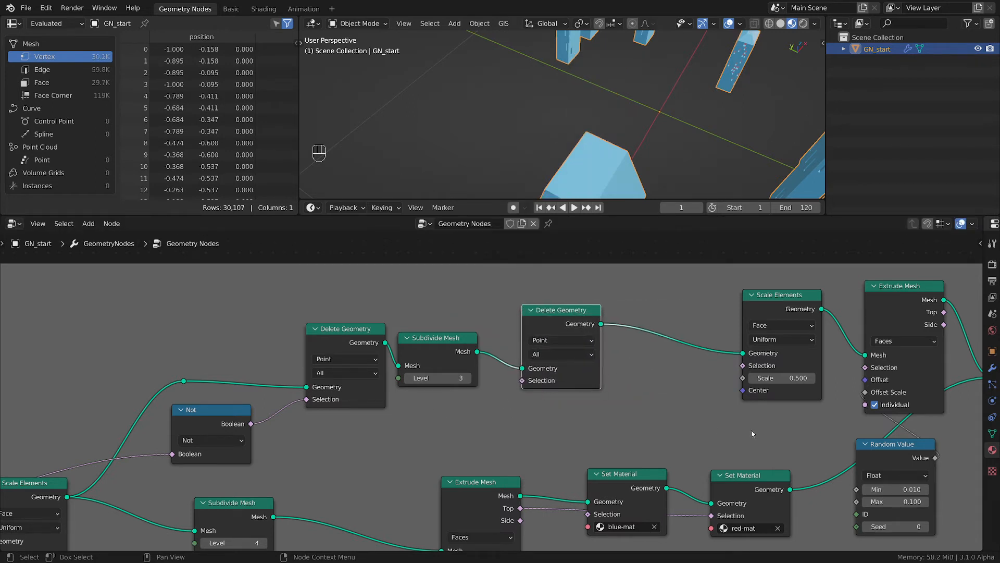
- Duplicate the Float Random Value below the antenna branch's Subdivide Mesh and connect it to the new Delete Geometry's Selection
left_click(894, 444)
key("shift+d")
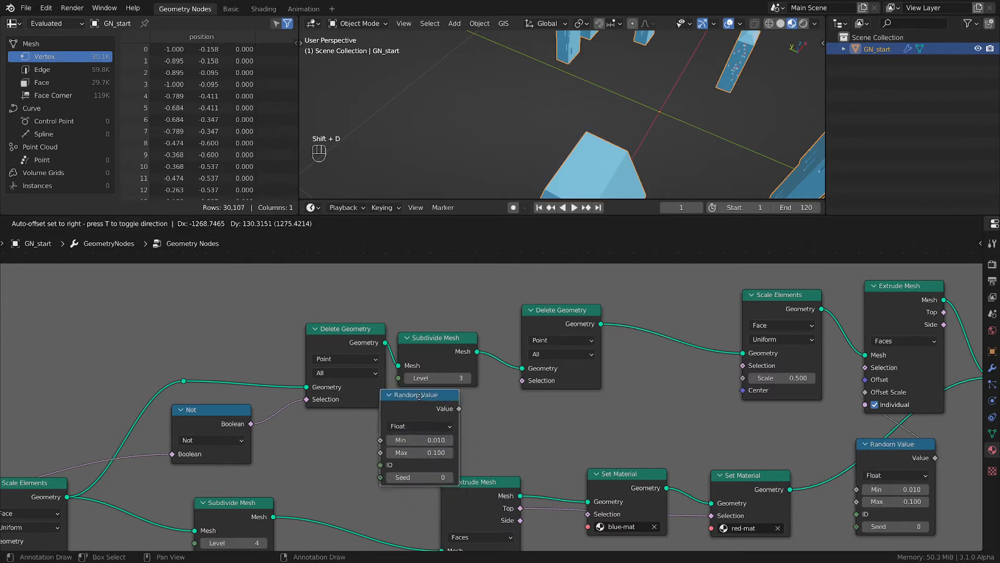
left_click(437, 397)
left_click(440, 427)
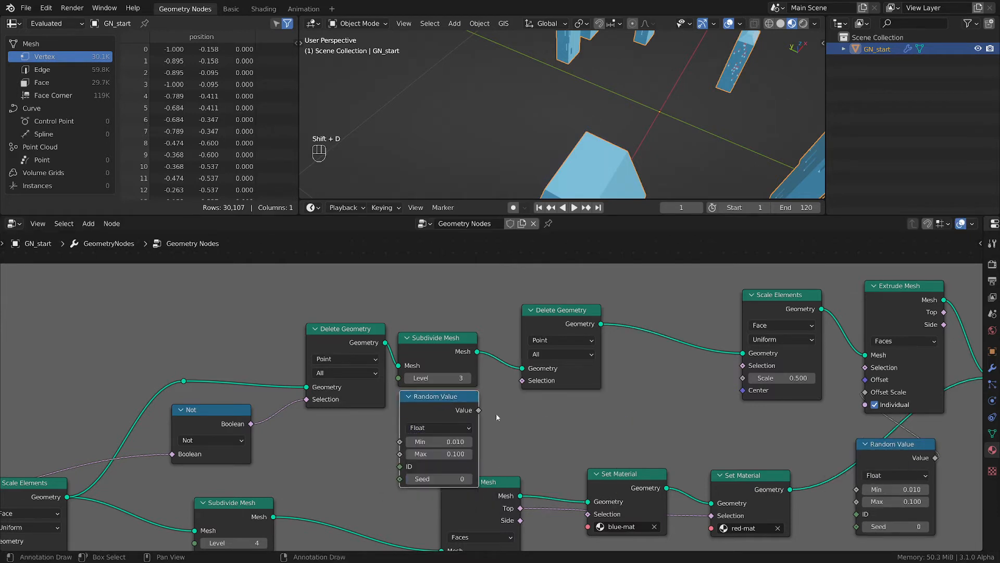
left_click_drag(479, 410, 525, 384)
left_click_drag(436, 403, 433, 409)
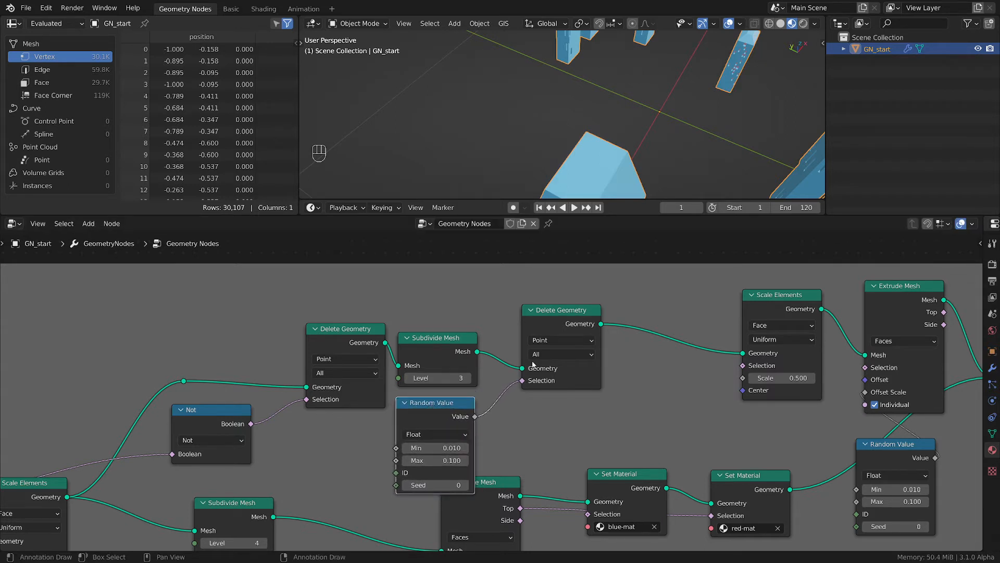
- Set the new Delete Geometry node's domain to Face
left_click(567, 347)
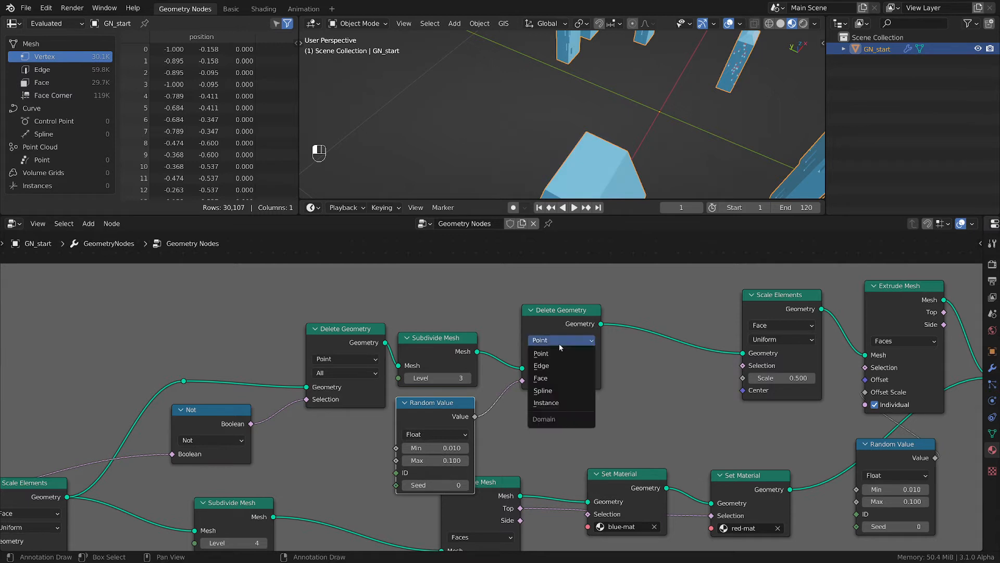
left_click(550, 379)
middle_click_drag(583, 154, 653, 114)
scroll(529, 416, "up", 1)
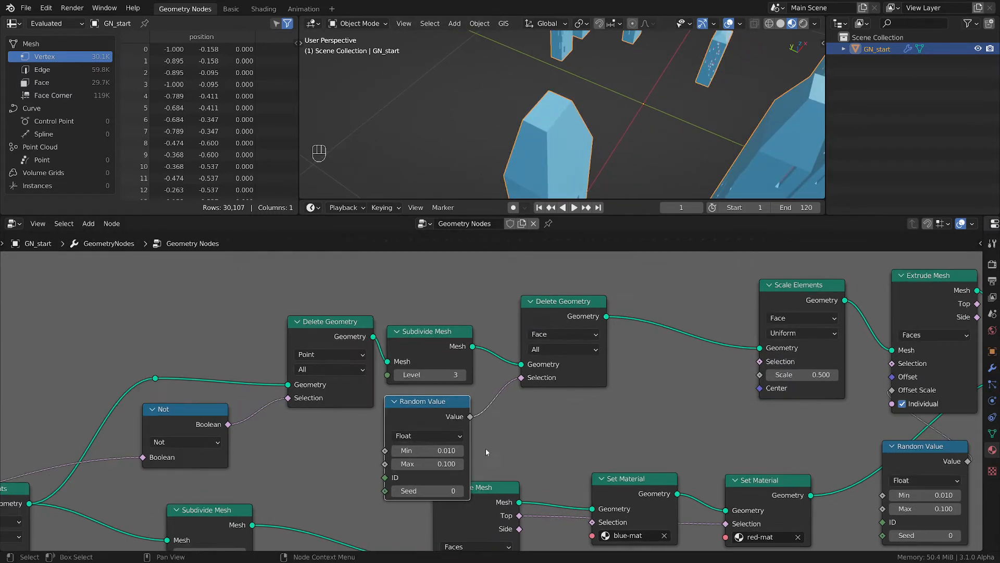
- Change the duplicated Random Value to Boolean, reconnect it to the second Delete Geometry's Selection, and set its Probability to about 0.939
left_click(426, 438)
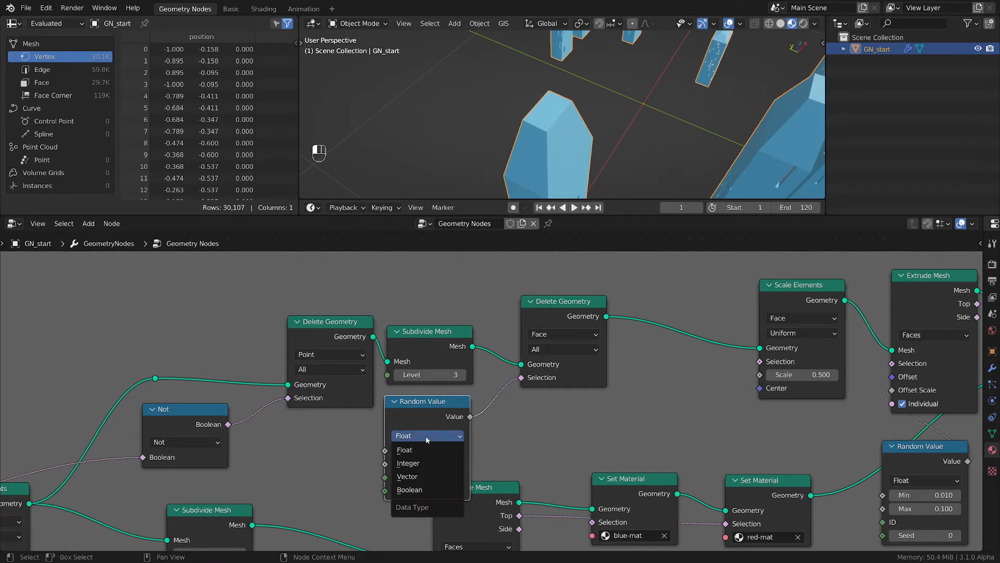
left_click(409, 490)
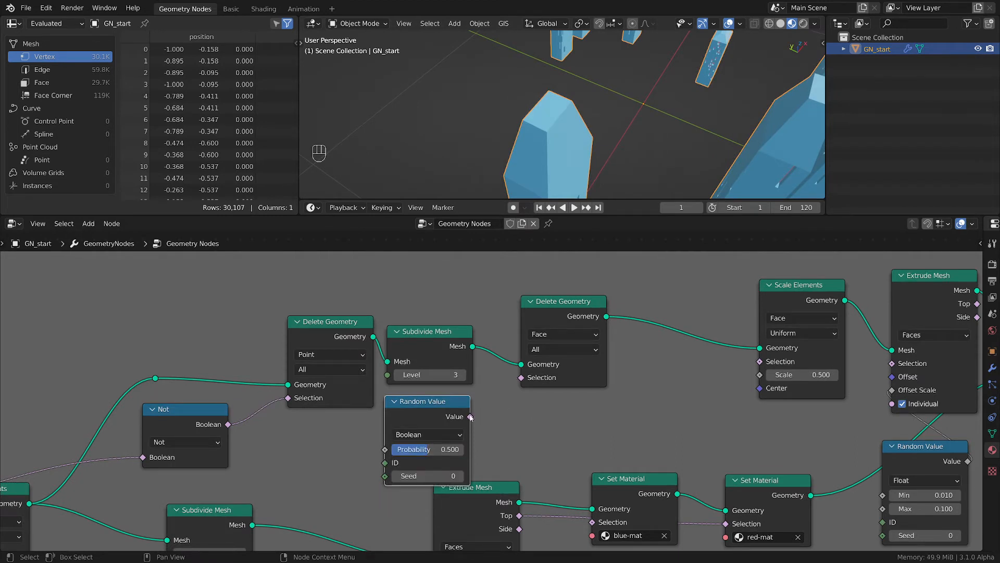
left_click_drag(470, 417, 523, 378)
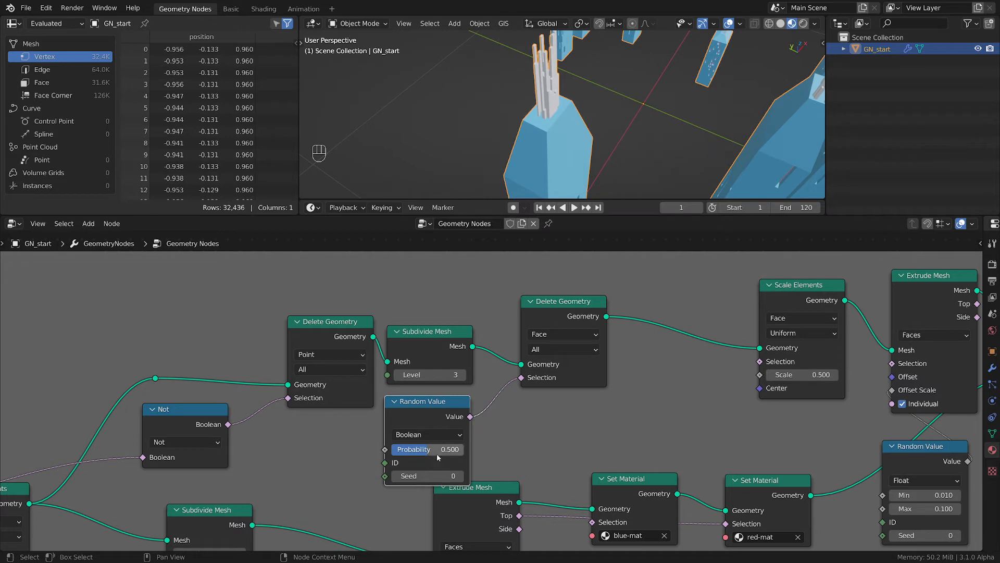
left_click_drag(421, 450, 453, 450)
middle_click_drag(594, 67, 631, 136)
- Duplicate the Float Random Value beside the antenna branch's Scale Elements and connect it to that node's Scale
middle_click_drag(659, 333, 473, 341)
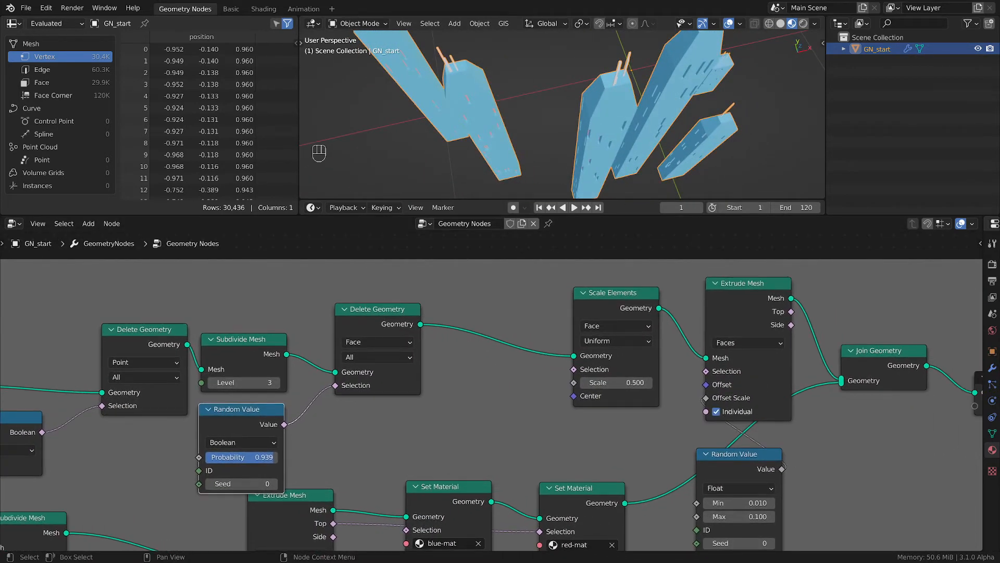
left_click(734, 456)
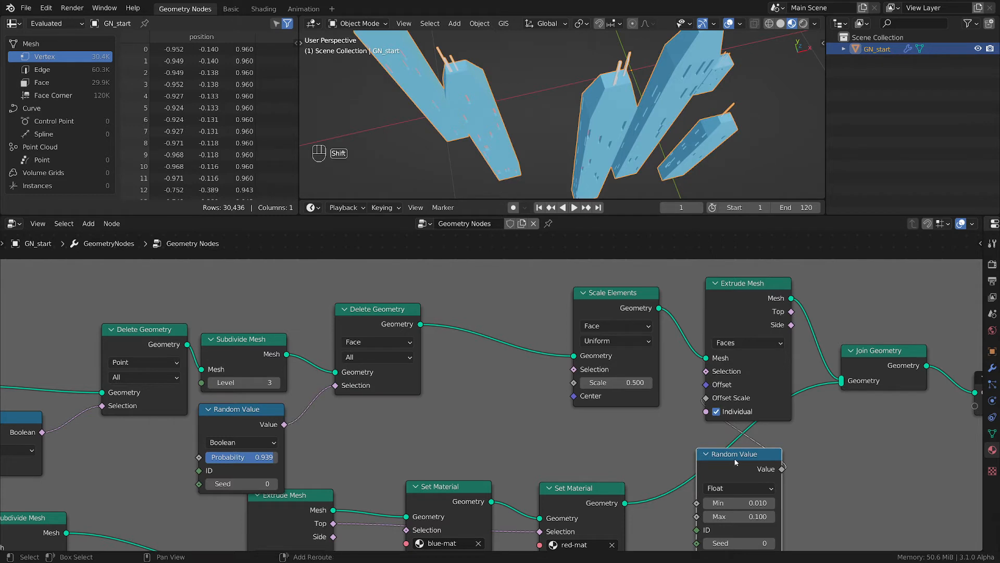
key("shift+d")
left_click(477, 398)
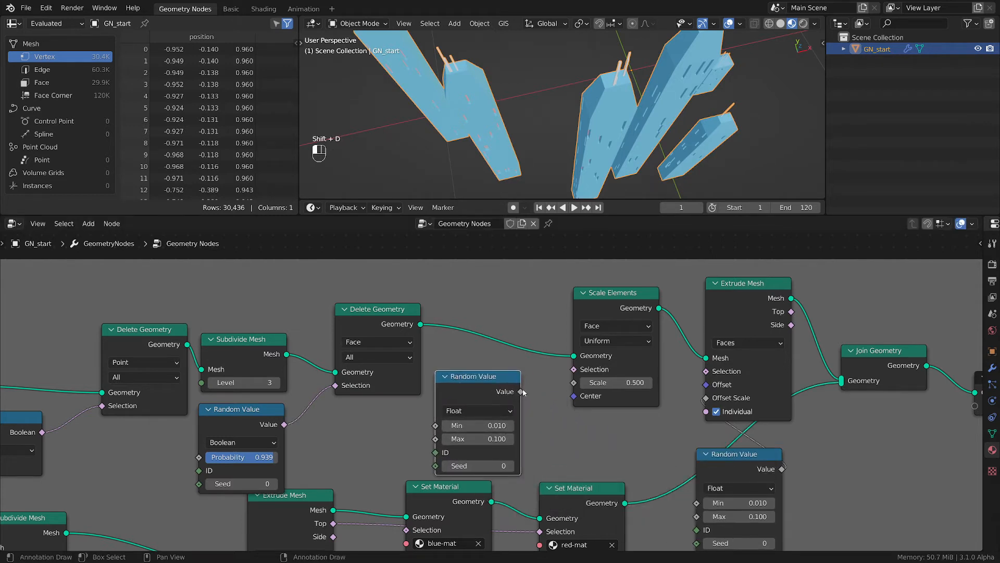
left_click_drag(522, 391, 573, 387)
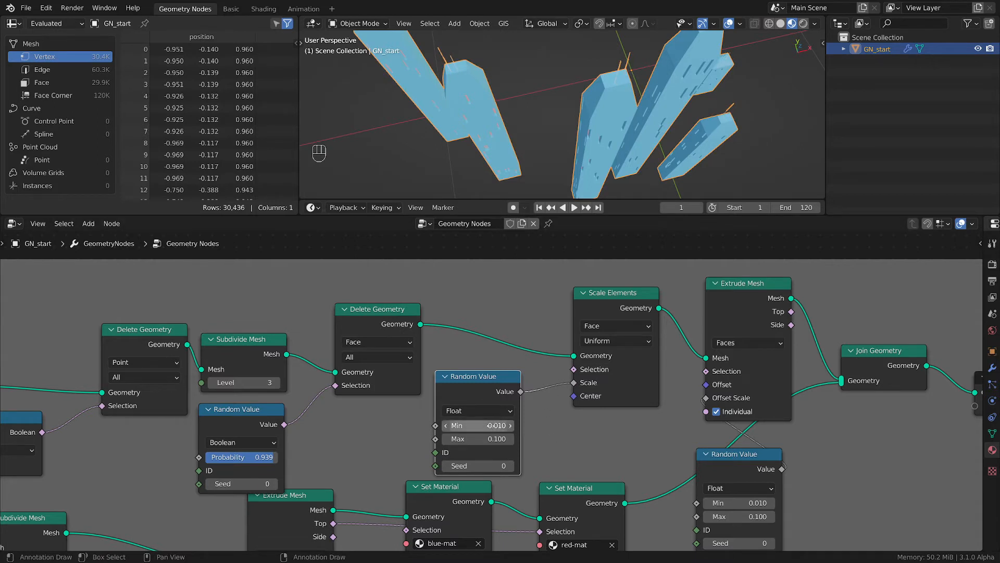
- Set the Random Value driving the antenna Scale to Min 0.05 and Max 0.3
left_click(489, 425)
type(".0")
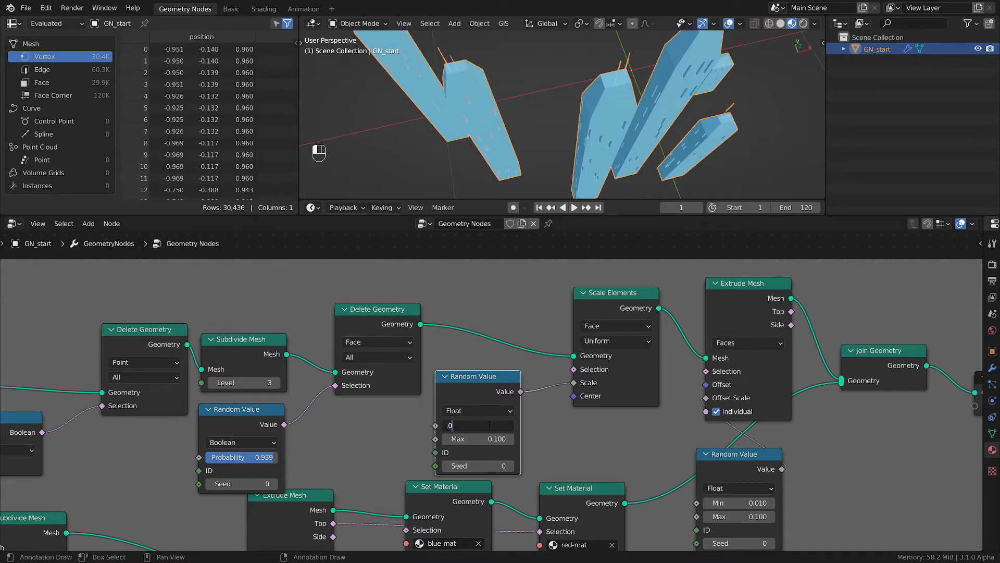
type("5")
key("Return")
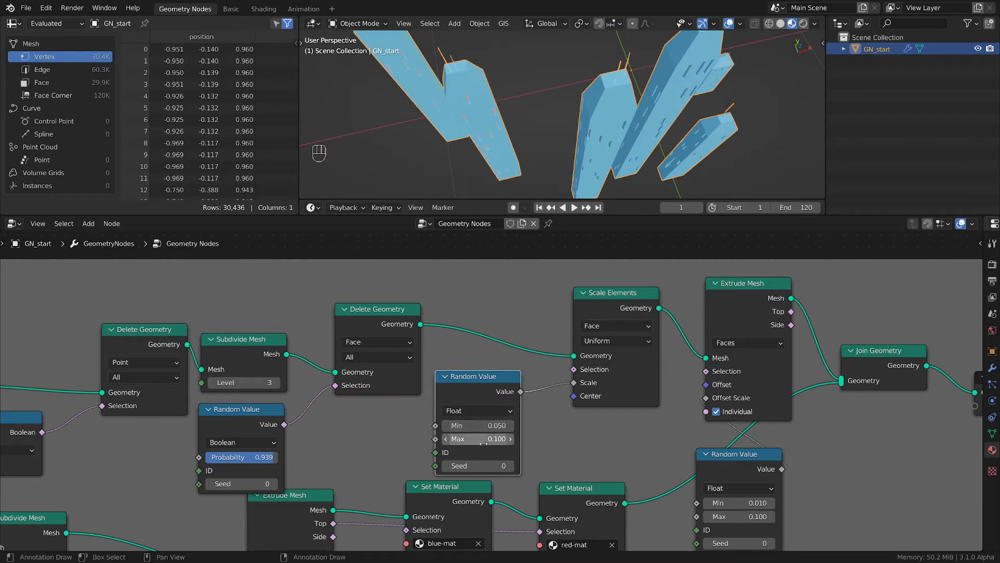
left_click(486, 440)
key("BackSpace")
type(".3")
key("Return")
middle_click_drag(515, 55, 677, 194)
scroll(518, 86, "up", 5)
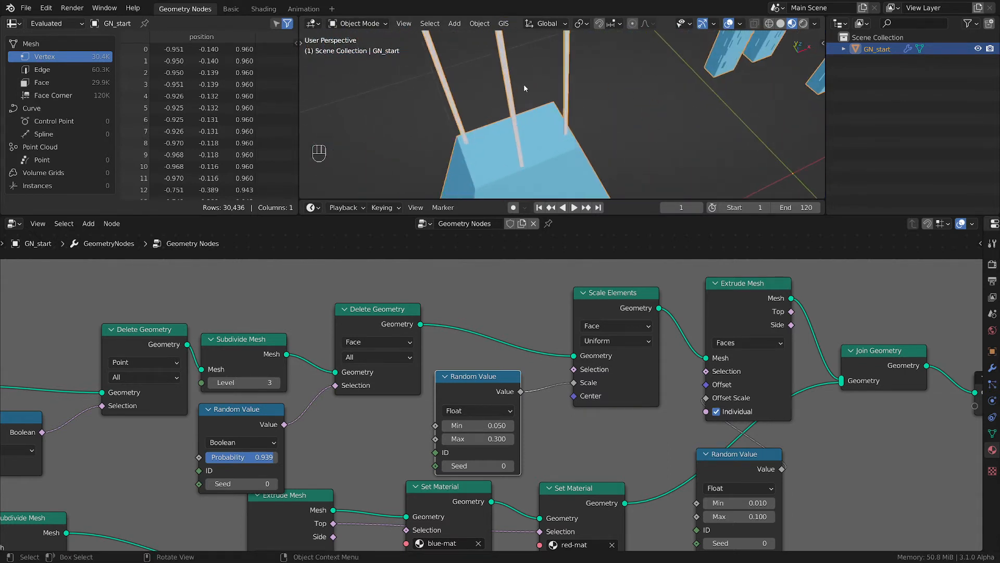
scroll(523, 83, "down", 2)
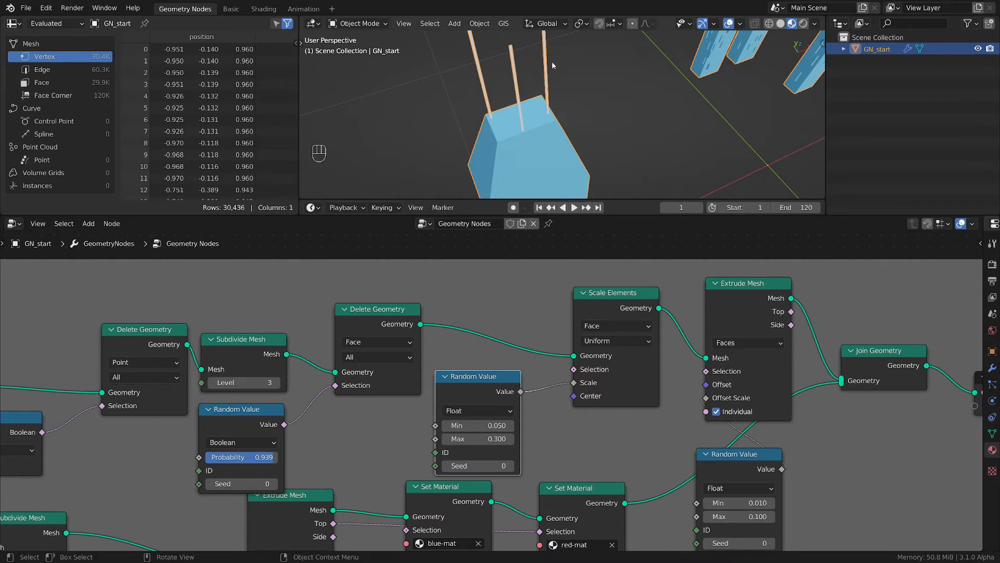
mouse_move(551, 66)
middle_mouse_down()
mouse_move(558, 91)
mouse_move(547, 64)
middle_mouse_up()
middle_click_drag(552, 104, 552, 164, "shift")
- Move Join Geometry and Group Output farther away from the antenna branch's Extrude Mesh to make room for more nodes
middle_click_drag(779, 447, 440, 421)
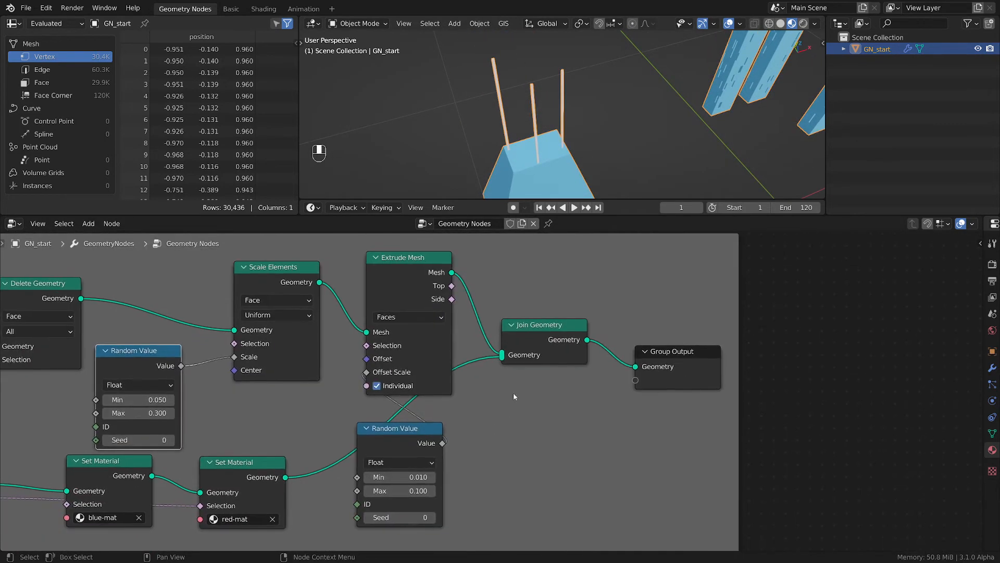
left_click_drag(793, 342, 556, 401)
key("g")
left_click(853, 394)
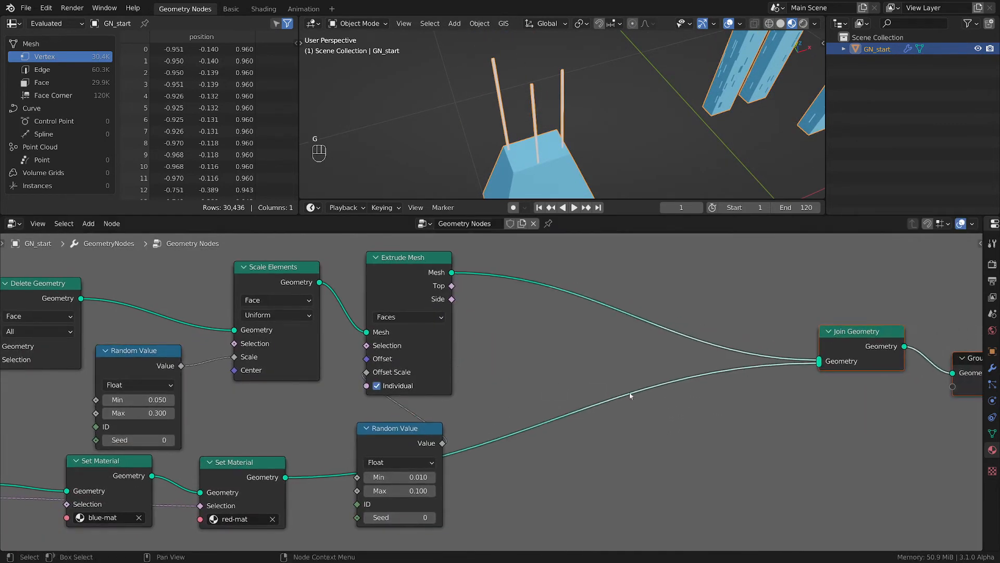
- Duplicate the antenna Extrude Mesh into the link before Join Geometry and connect the first extrusion's Top to the duplicate's Selection
middle_click_drag(450, 310, 505, 333)
left_click(449, 282)
key("g")
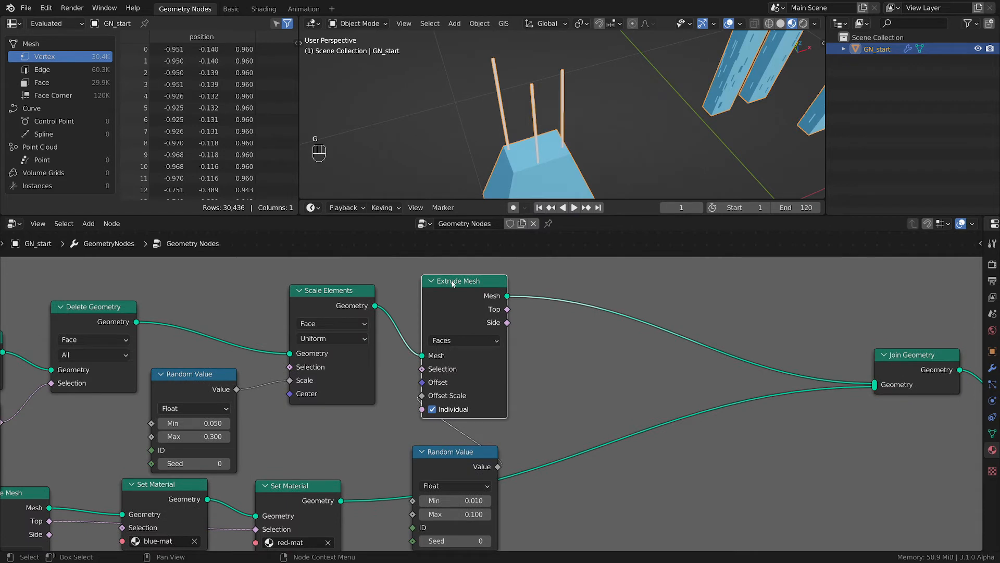
key("shift")
key("shift+d")
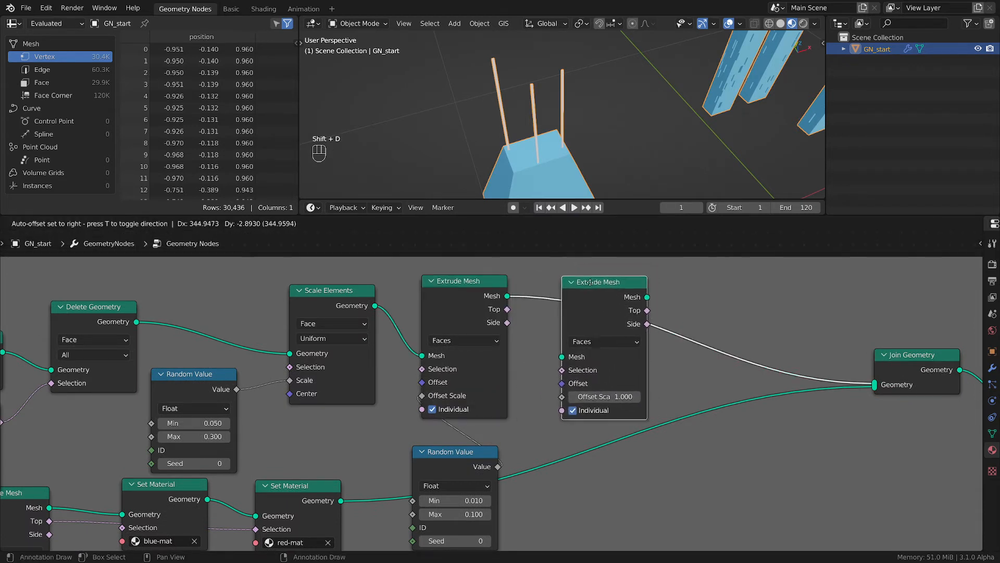
left_click(591, 285)
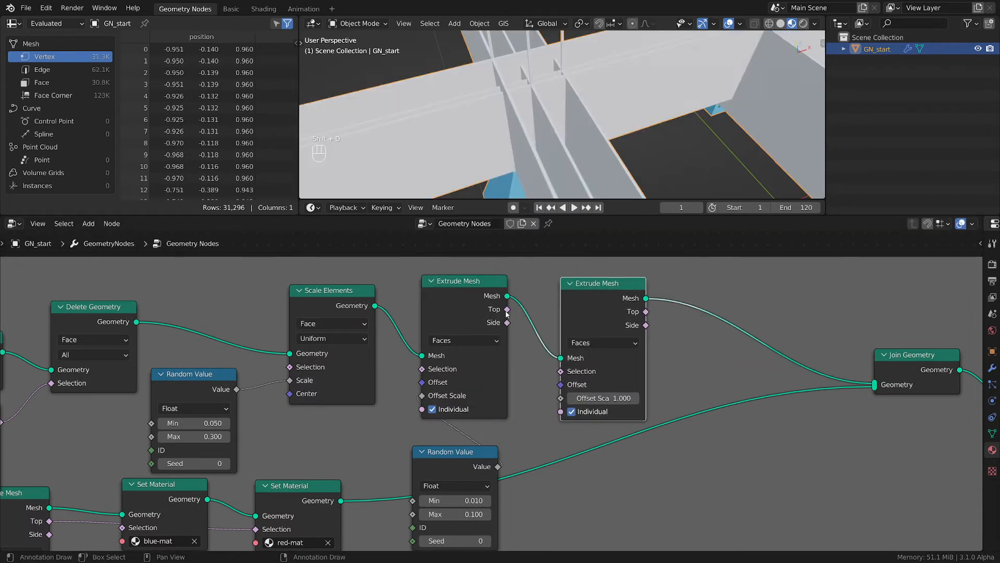
left_click_drag(507, 310, 561, 371)
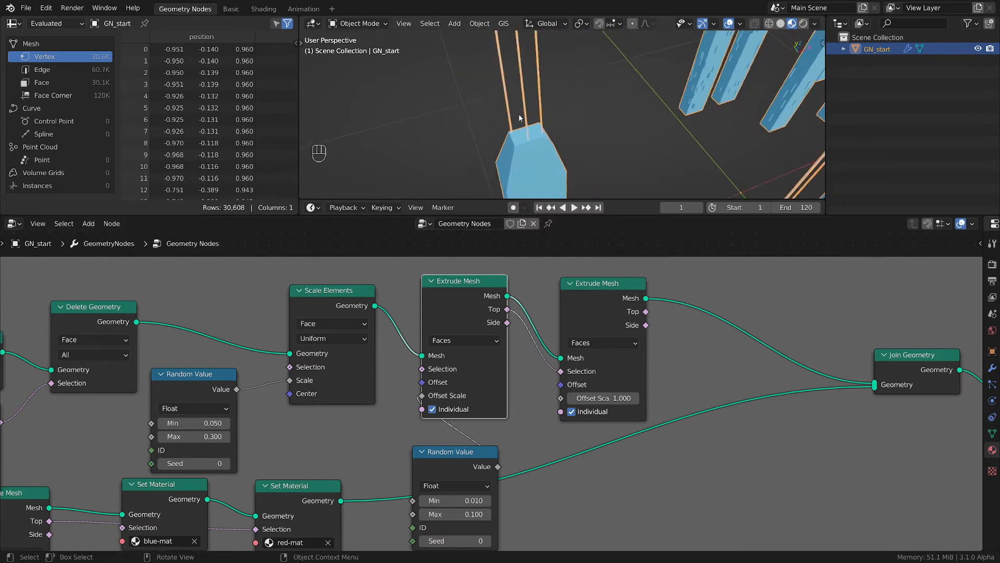
middle_click_drag(519, 115, 552, 195, "shift")
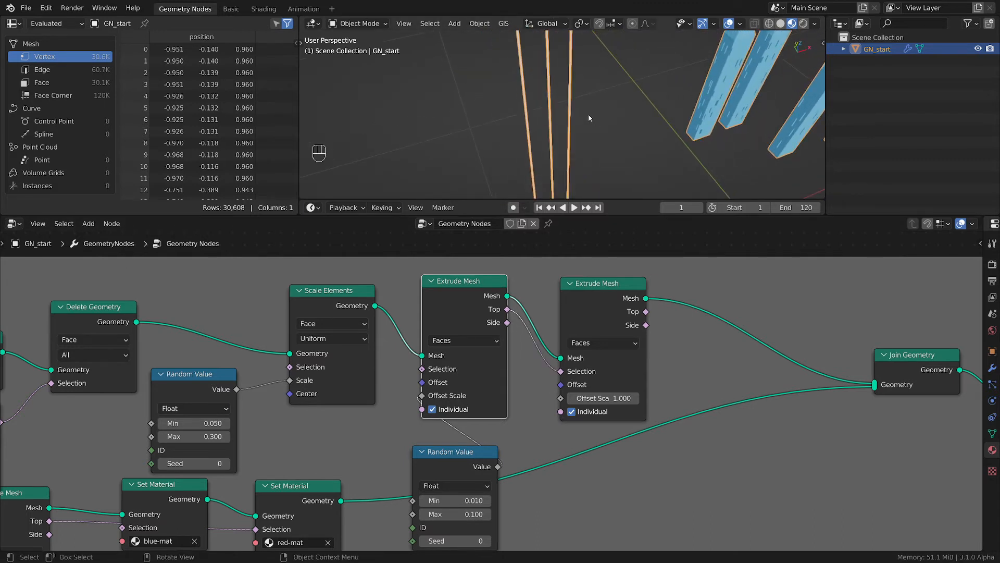
- Mute and unmute the antenna branch's second Extrude Mesh to compare the antennas with and without it
middle_click_drag(589, 118, 573, 55, "shift")
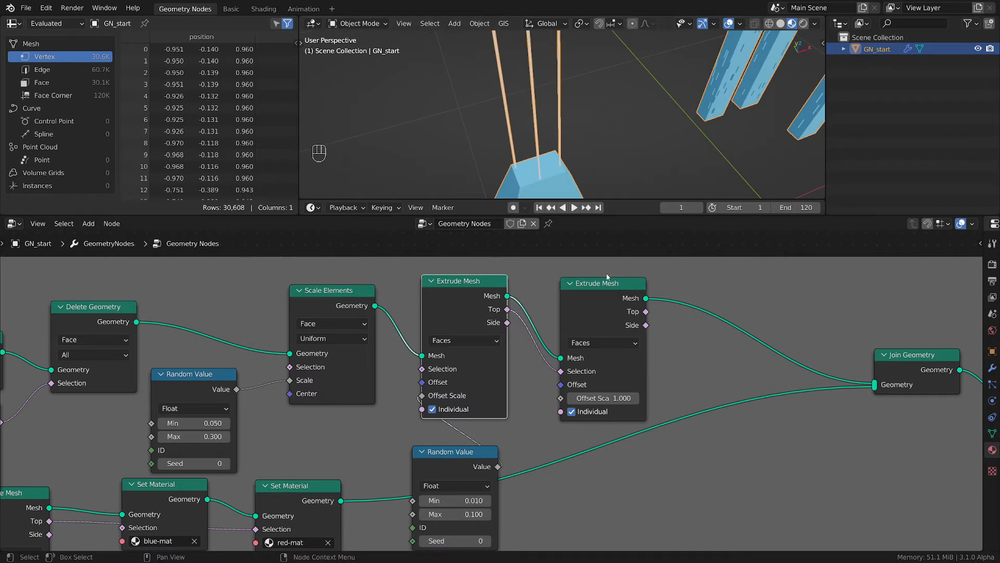
left_click(595, 293)
key("m")
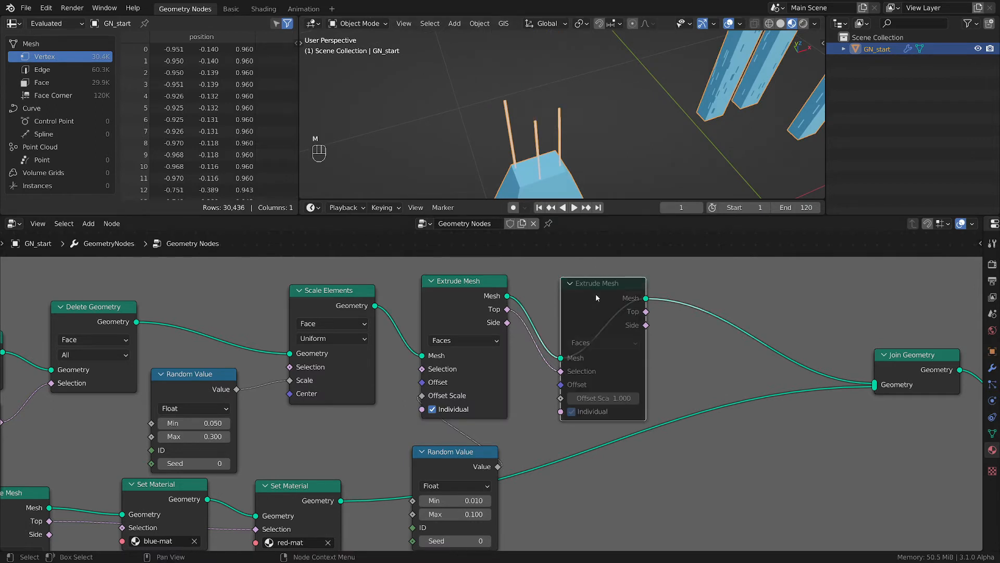
key("m")
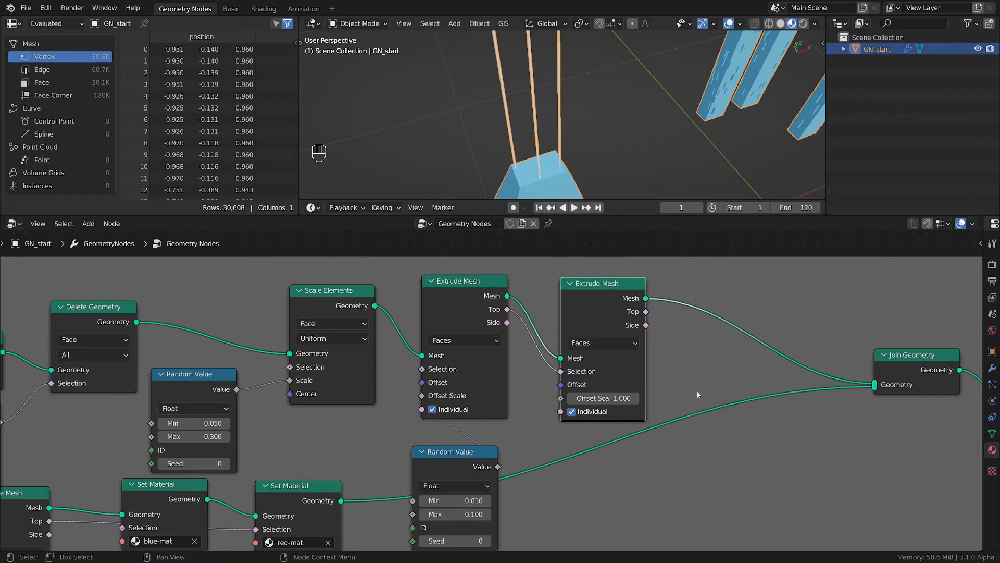
- Space out the second antenna Extrude Mesh and connect a duplicate of the first extrusion's Random Value to its Offset Scale
left_click_drag(621, 298, 660, 286)
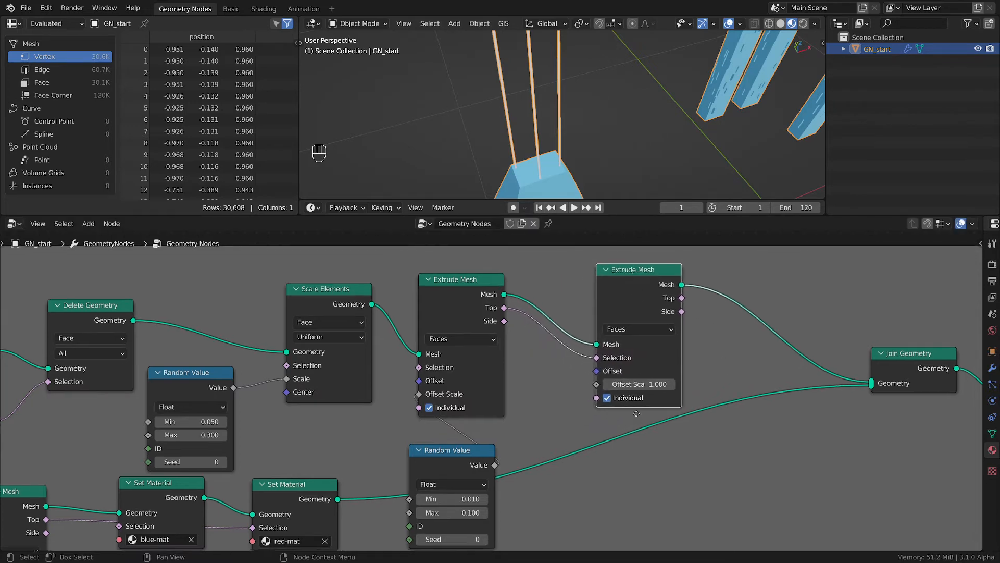
middle_click_drag(644, 419, 613, 384)
left_click(428, 420)
key("shift+d")
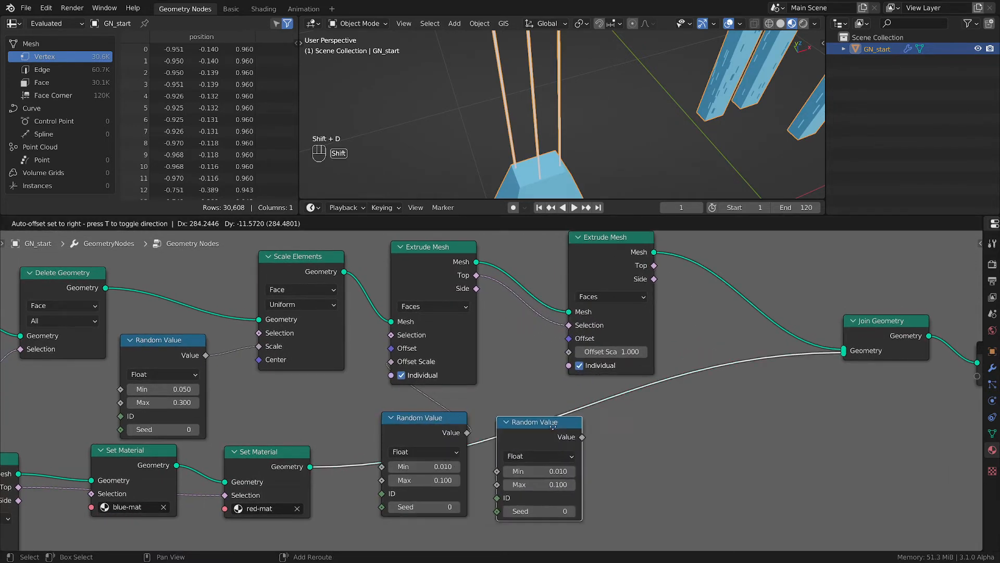
left_click(595, 436)
left_click_drag(633, 446, 570, 353)
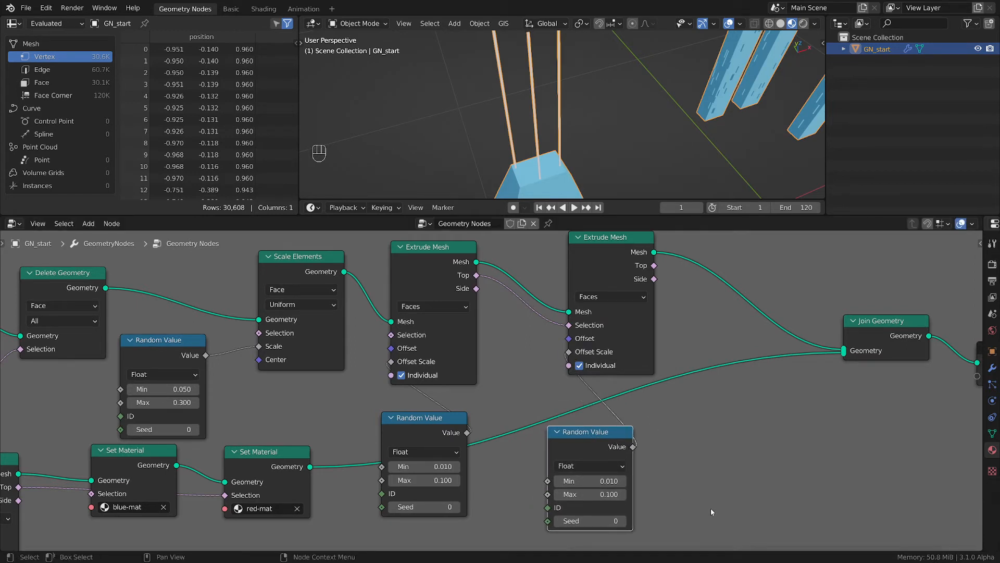
- Set the Random Value driving the second antenna extrusion to Min 0.005 and Max 0.01
left_click(601, 479)
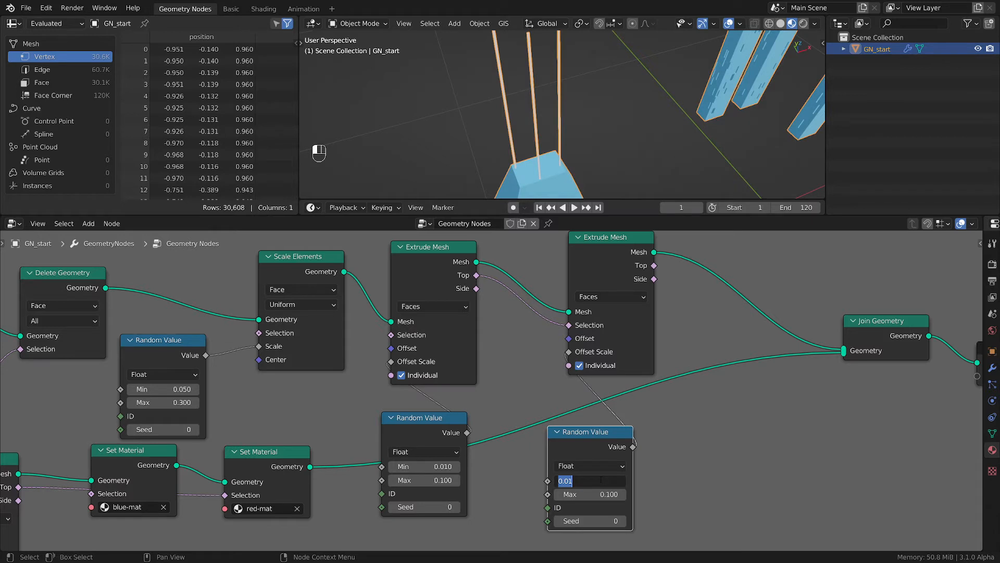
type("0.005")
key("Return")
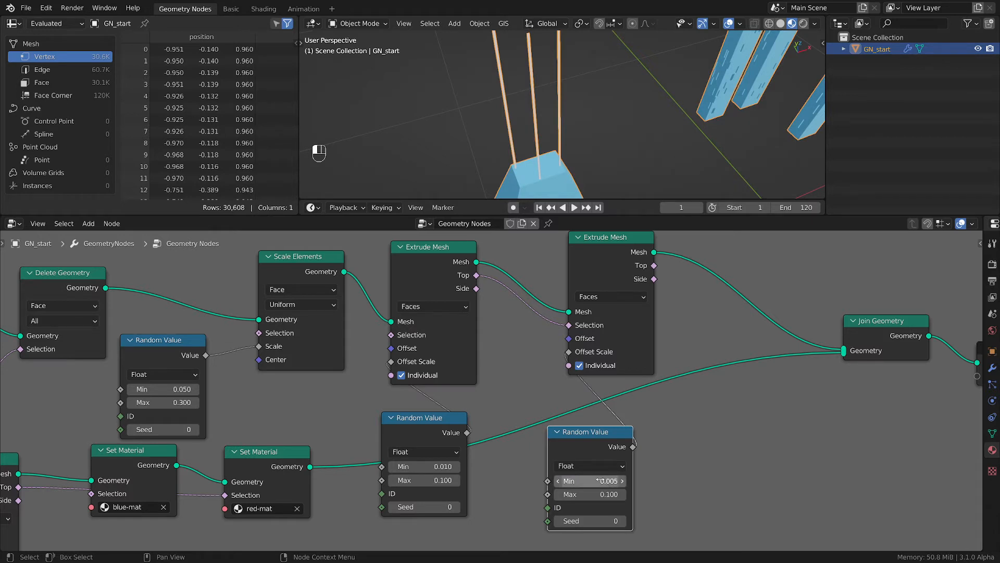
left_click(609, 494)
type(".0")
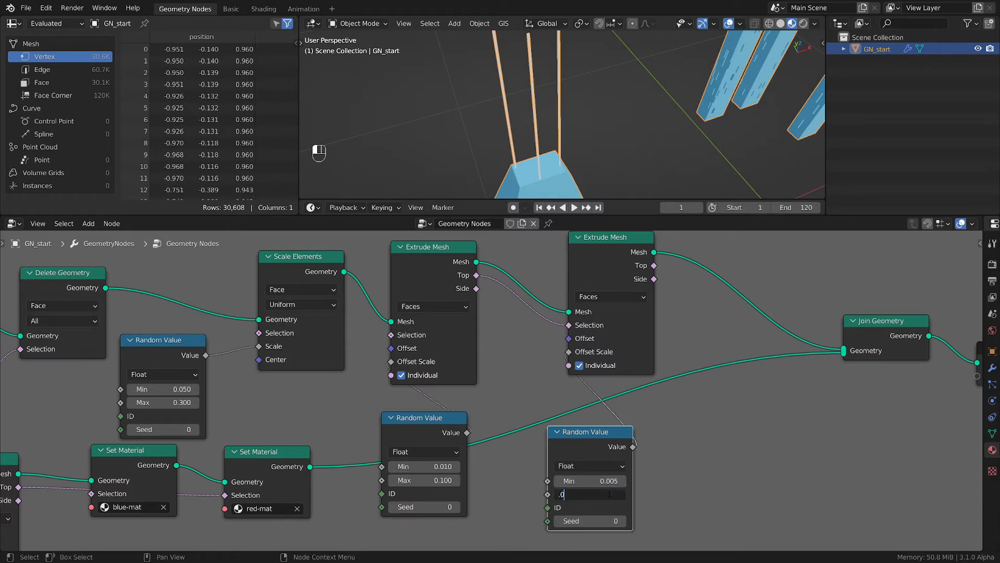
type("1")
key("Return")
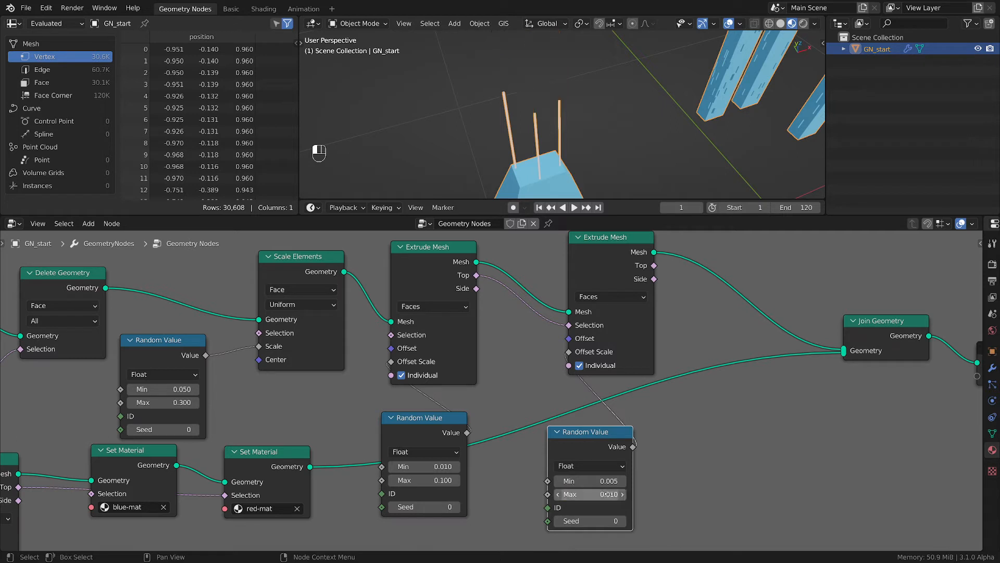
- Toggle the second antenna extrusion off and on to check the height its new random offset adds
left_click(623, 268)
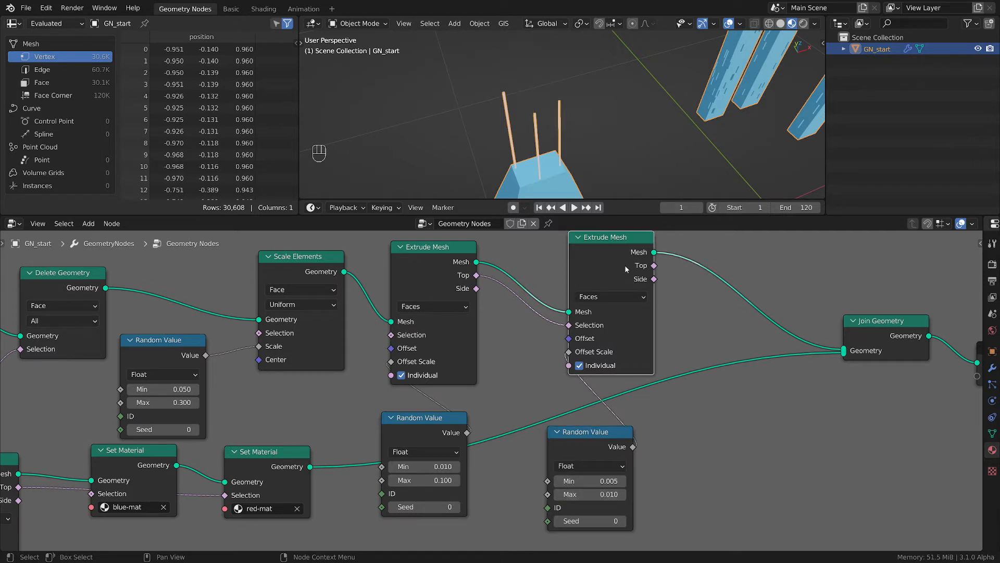
key("m")
key("m")
middle_click_drag(544, 79, 570, 82)
- Duplicate the antenna Scale Elements into the link after the second Extrude Mesh and connect that extrusion's Top to its Selection
middle_click_drag(724, 305, 600, 342)
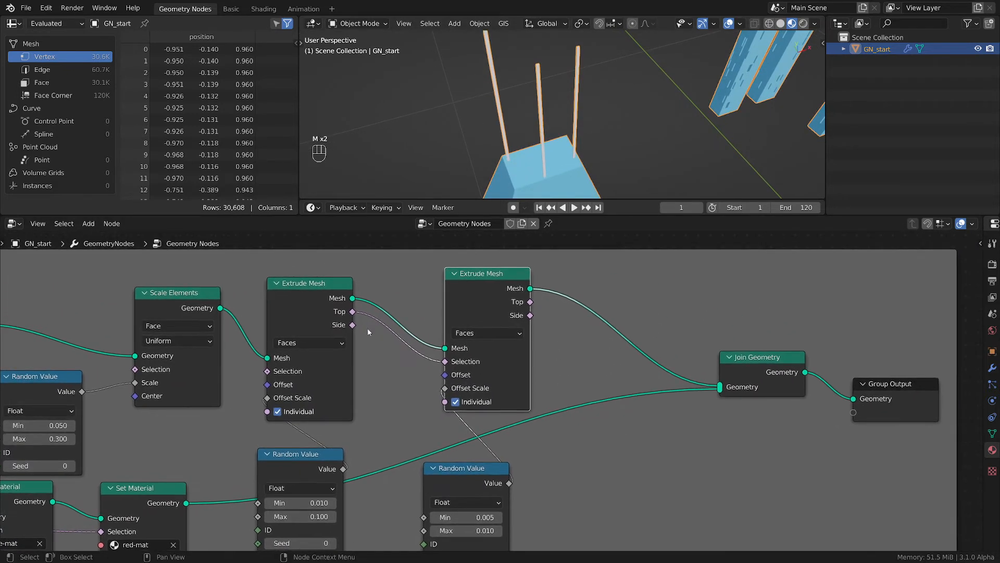
left_click(182, 301)
key("shift+d")
left_click(625, 287)
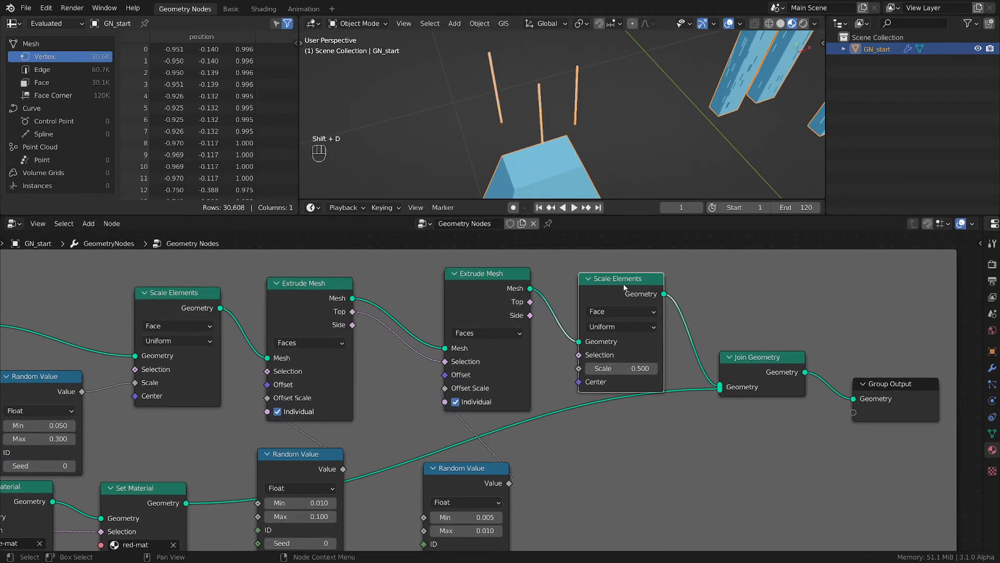
left_click_drag(750, 388, 765, 394)
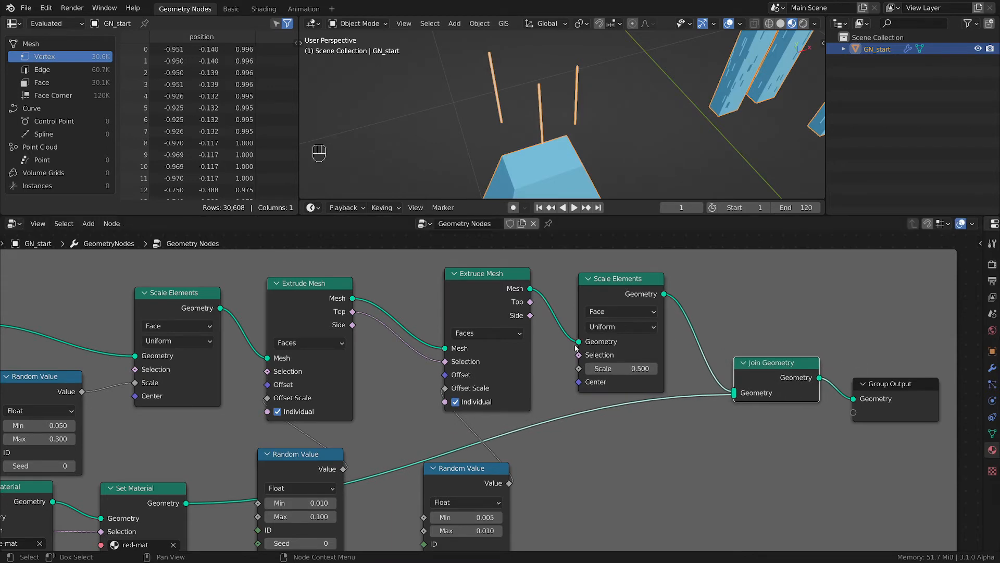
left_click_drag(534, 305, 580, 356)
scroll(524, 82, "up", 5)
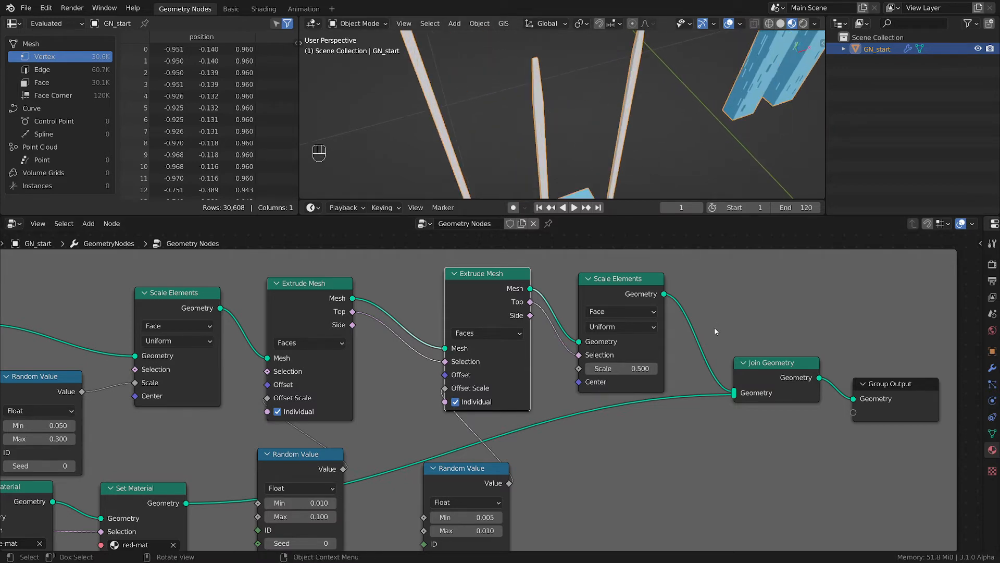
- Duplicate the second extrusion's Random Value and connect it to the Scale of the last Scale Elements
middle_click_drag(849, 467, 827, 393)
left_click(454, 392)
key("shift+d")
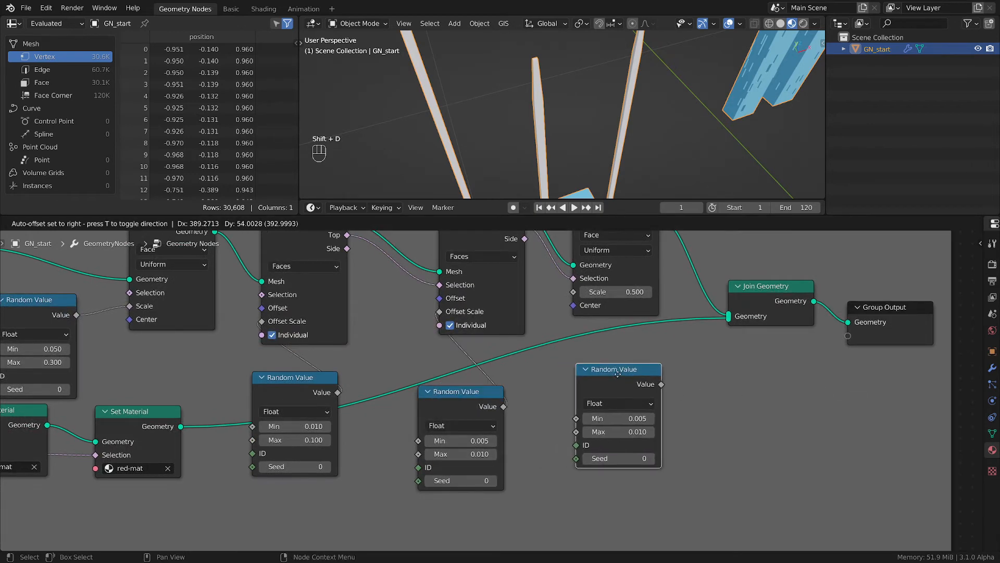
left_click_drag(635, 364, 573, 293)
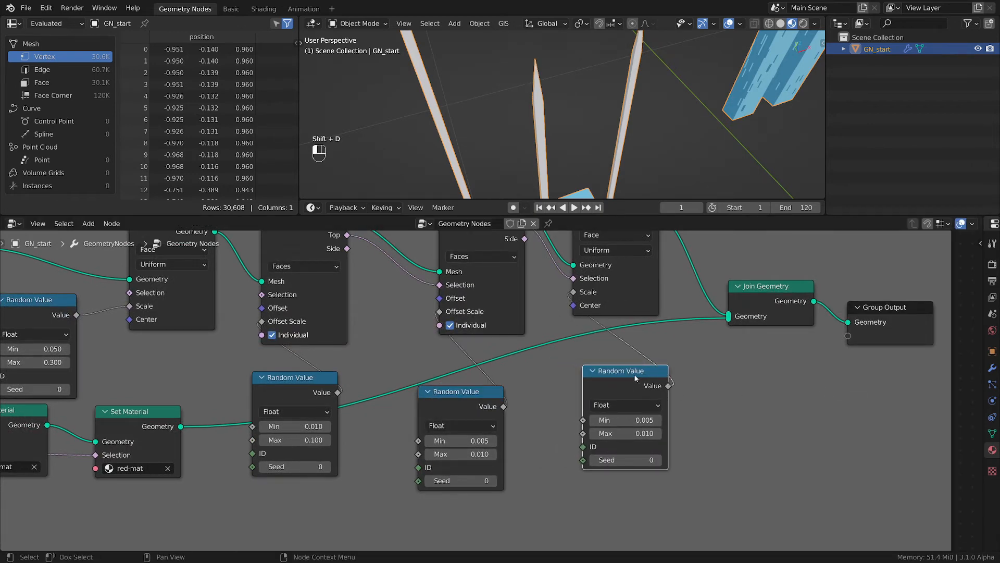
- Set the Random Value driving the antenna tip scale to Min 0.1 and Max 3
scroll(709, 432, "up", 1)
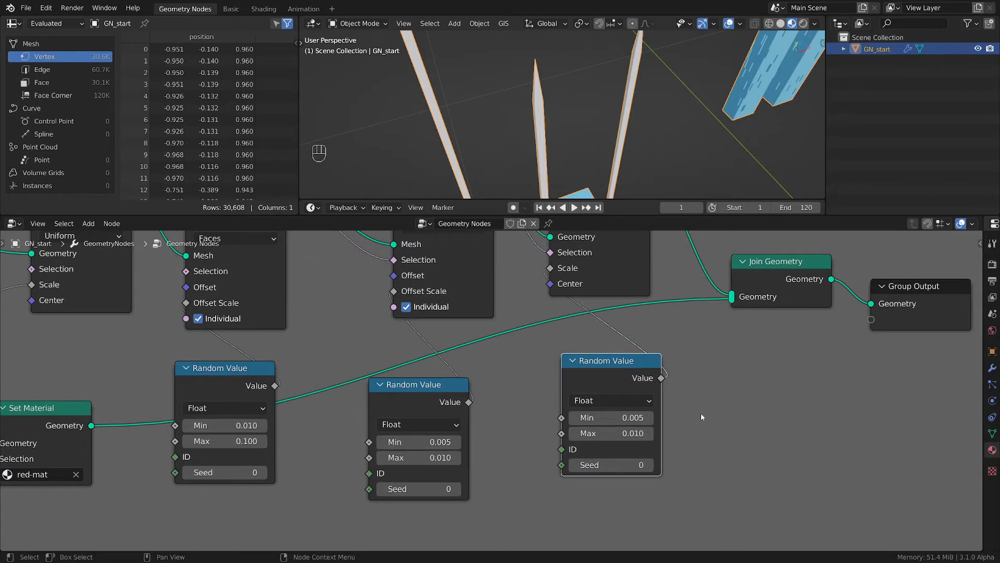
double_click(628, 417)
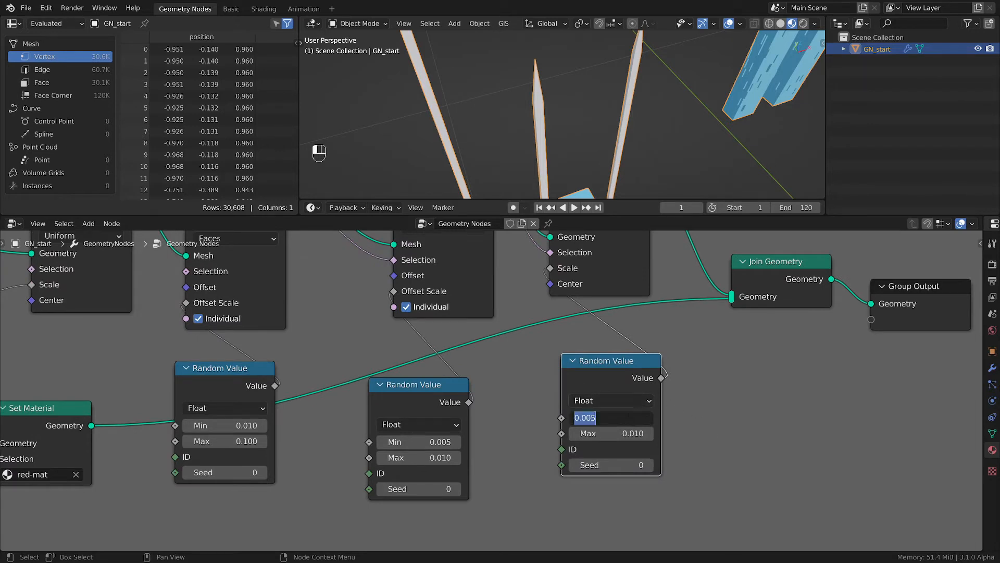
type("0.1")
key("Return")
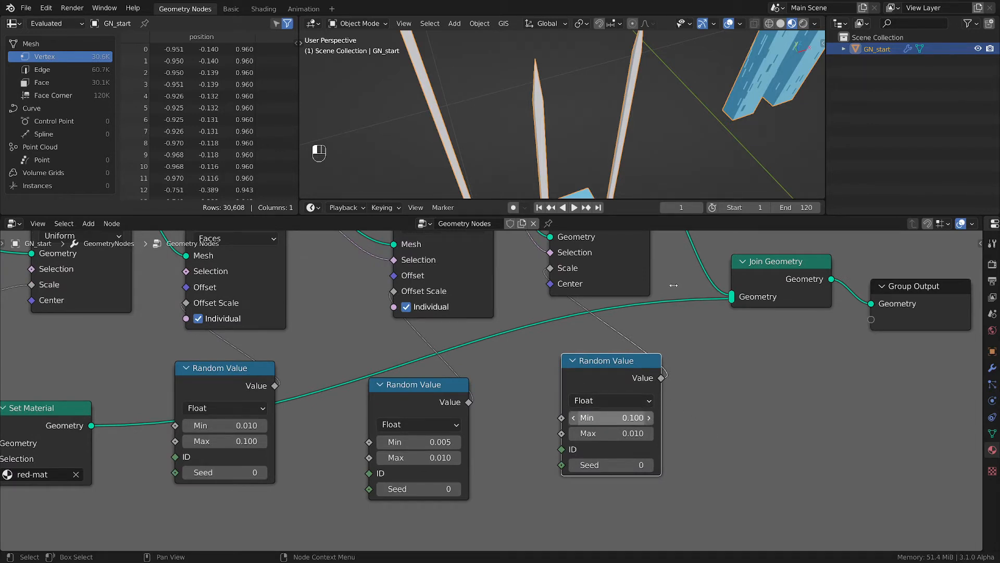
scroll(559, 87, "down", 4)
scroll(562, 93, "up", 2)
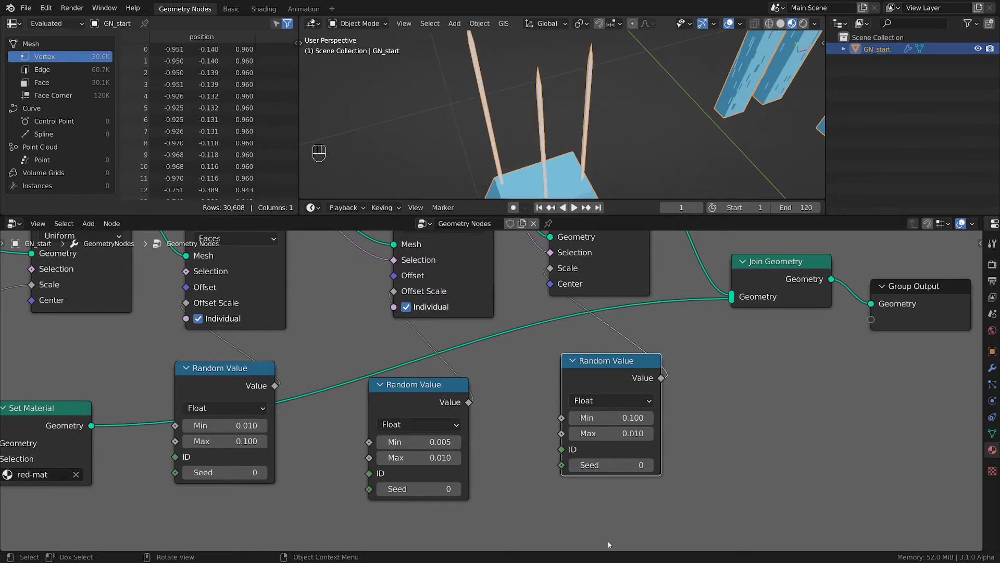
double_click(625, 433)
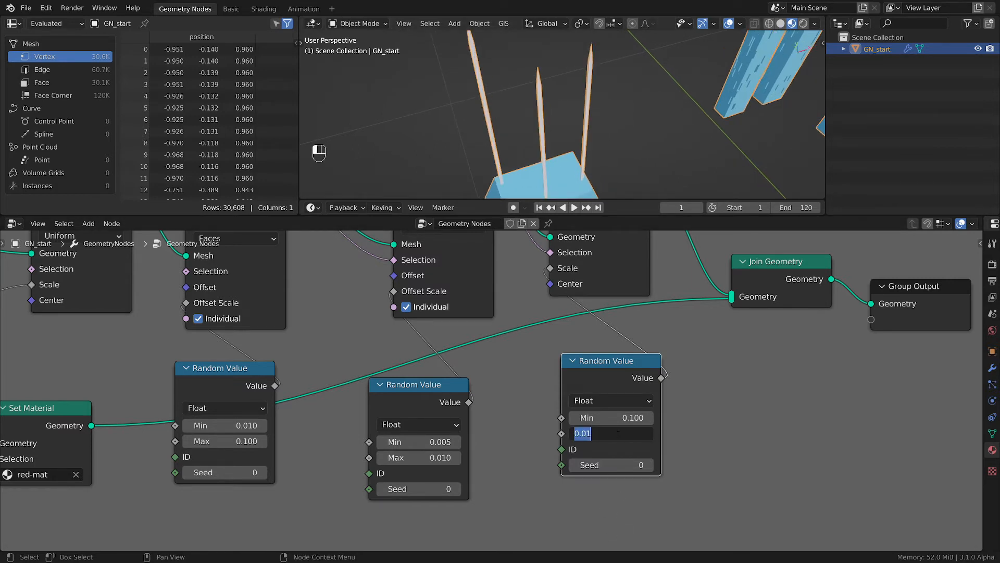
type("3")
key("Return")
- Examine the antenna tips on several towers for variation in their scale
scroll(553, 68, "down", 3)
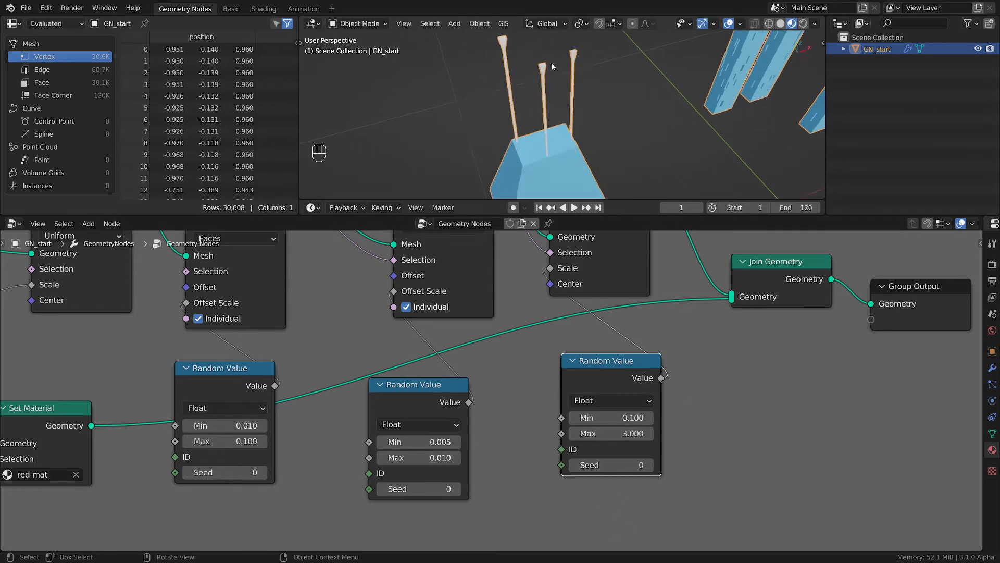
middle_click_drag(565, 69, 479, 108, "shift")
middle_click_drag(554, 100, 619, 96, "shift")
scroll(646, 101, "down", 5)
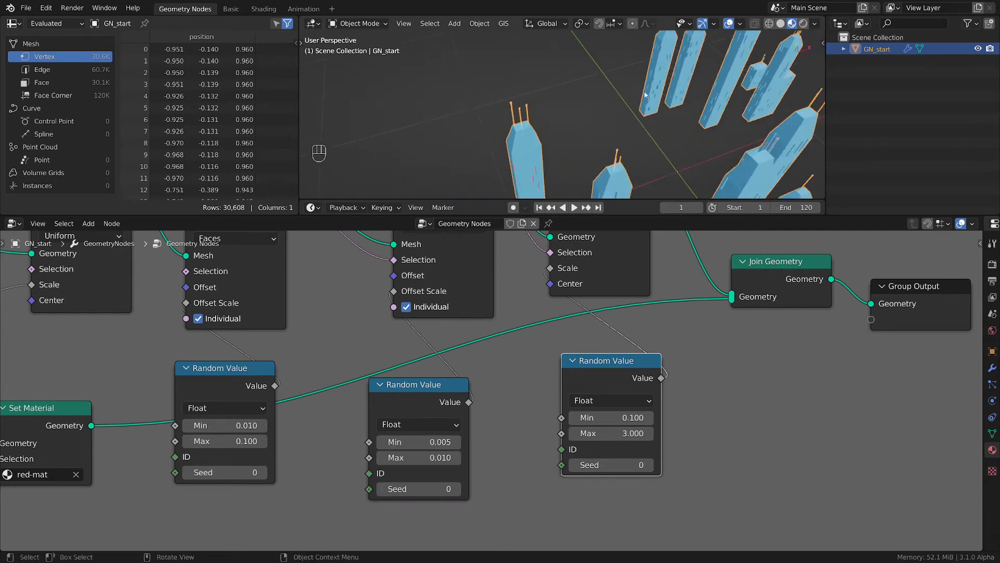
scroll(698, 146, "up", 5)
middle_click_drag(550, 68, 564, 136, "shift")
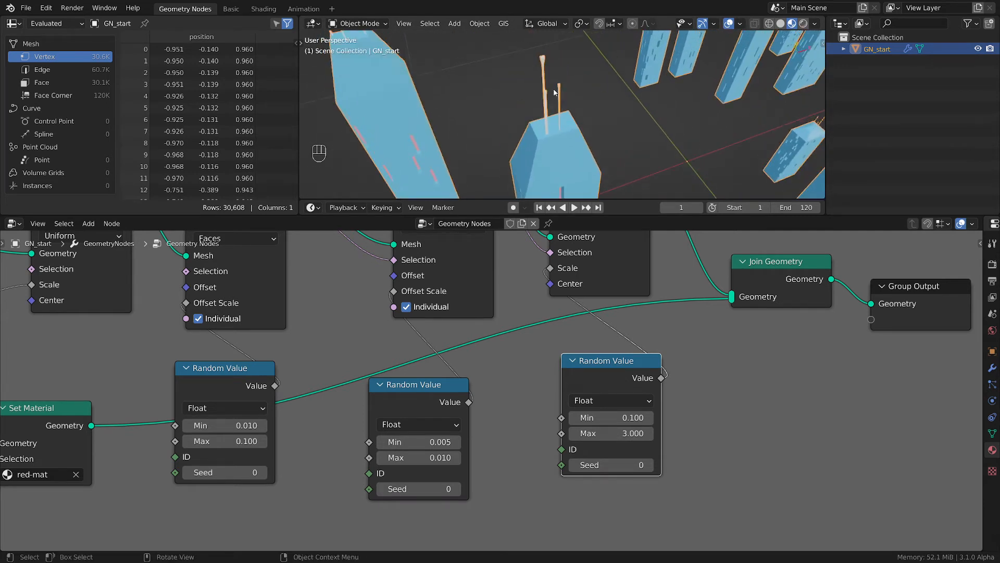
scroll(561, 87, "up", 4)
scroll(583, 84, "down", 2)
middle_click_drag(757, 101, 460, 108, "shift")
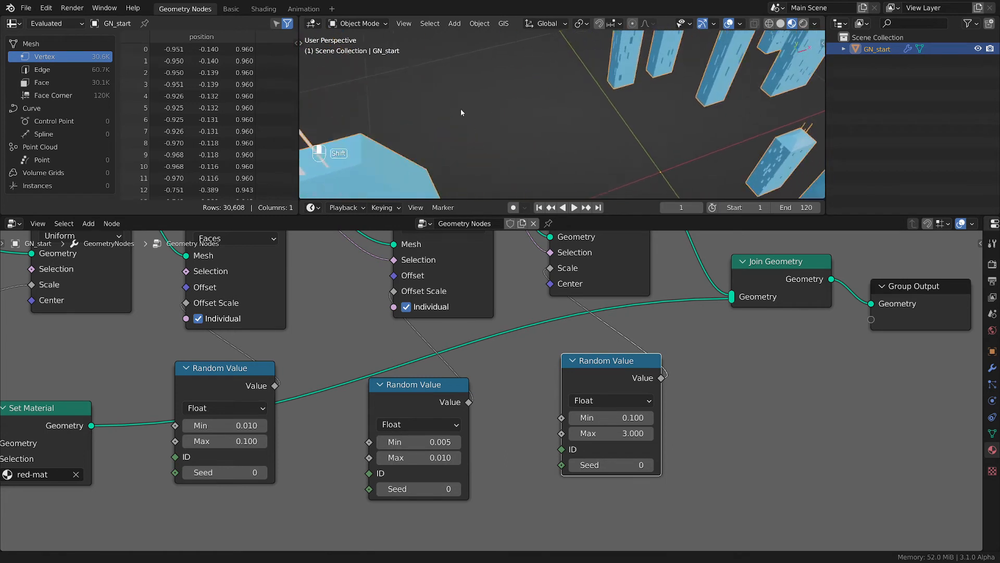
scroll(460, 108, "down", 6)
middle_click_drag(704, 109, 872, 103, "shift")
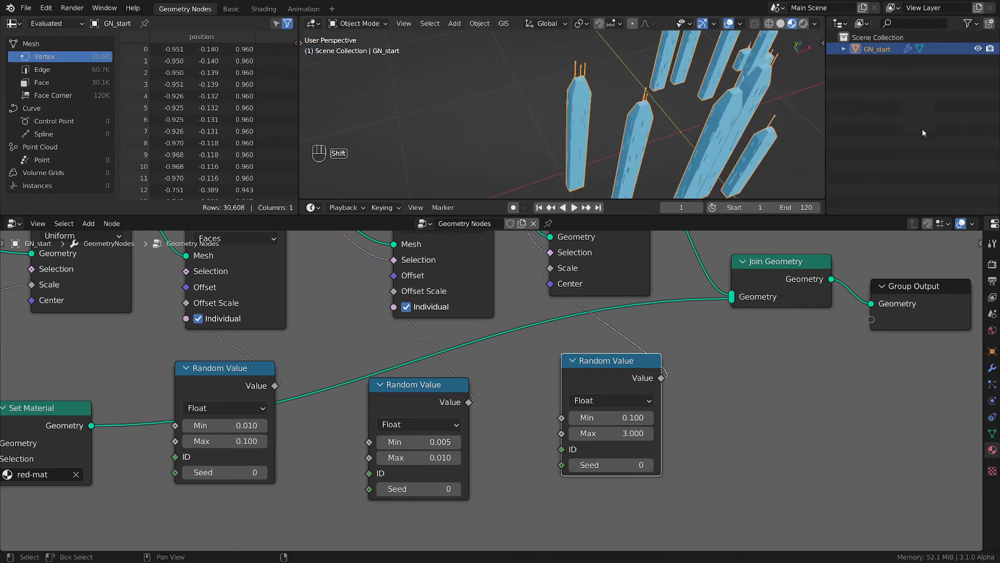
middle_click_drag(772, 124, 578, 126, "shift")
scroll(576, 126, "up", 4)
scroll(589, 115, "up", 3)
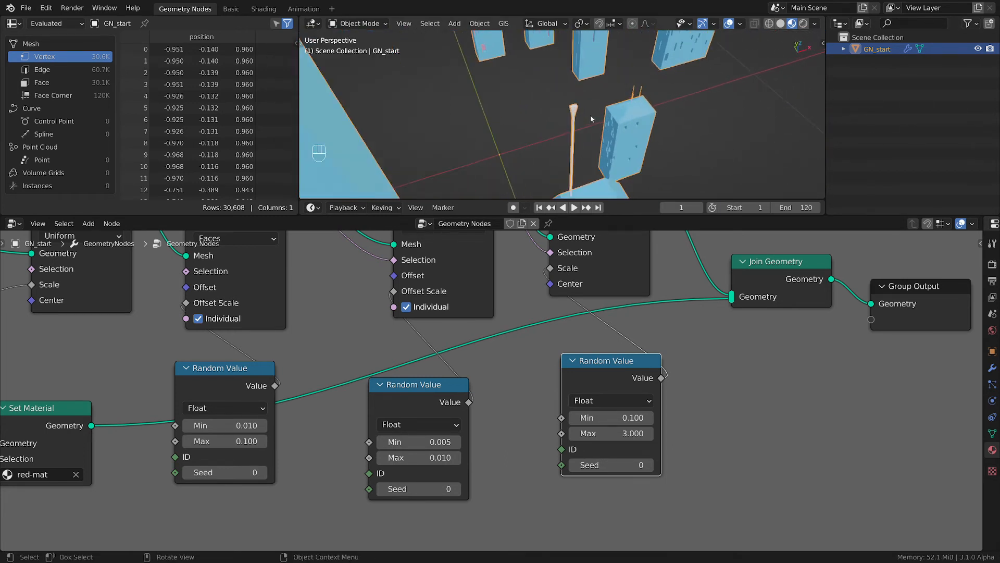
scroll(620, 103, "up", 6)
middle_click_drag(614, 64, 610, 99, "shift")
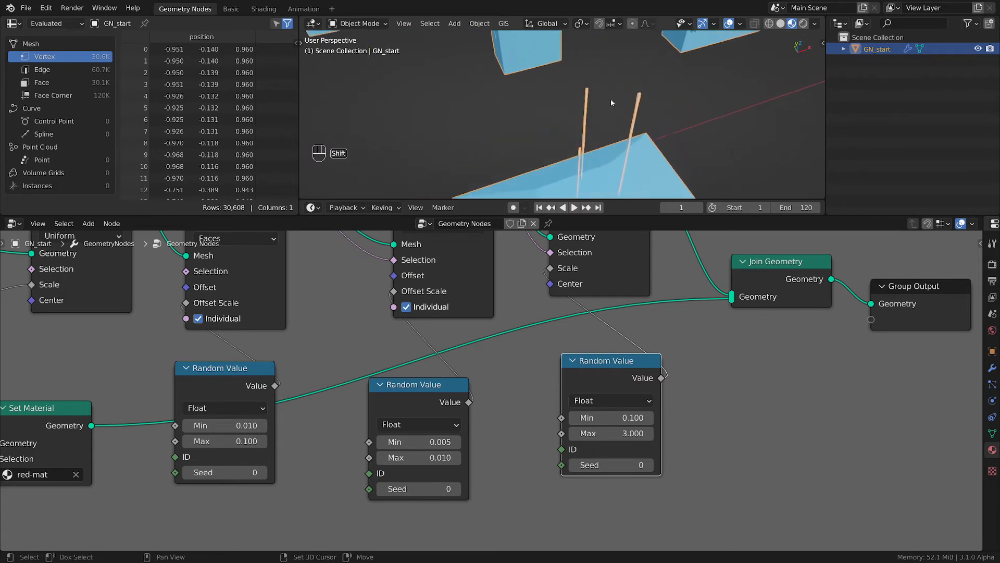
scroll(612, 94, "up", 4)
scroll(611, 95, "down", 7)
scroll(610, 101, "down", 8)
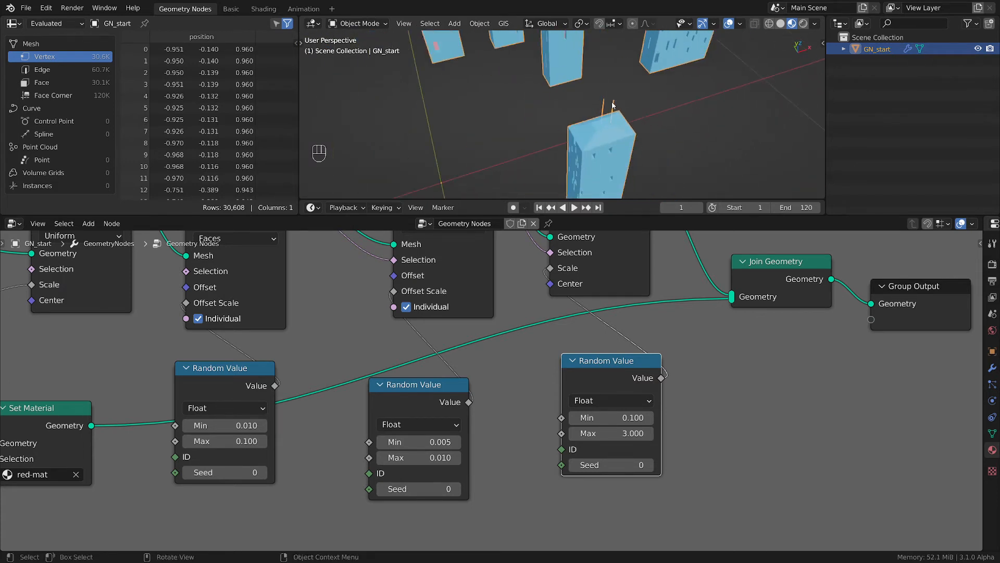
middle_click_drag(473, 90, 604, 131, "shift")
scroll(603, 132, "up", 8)
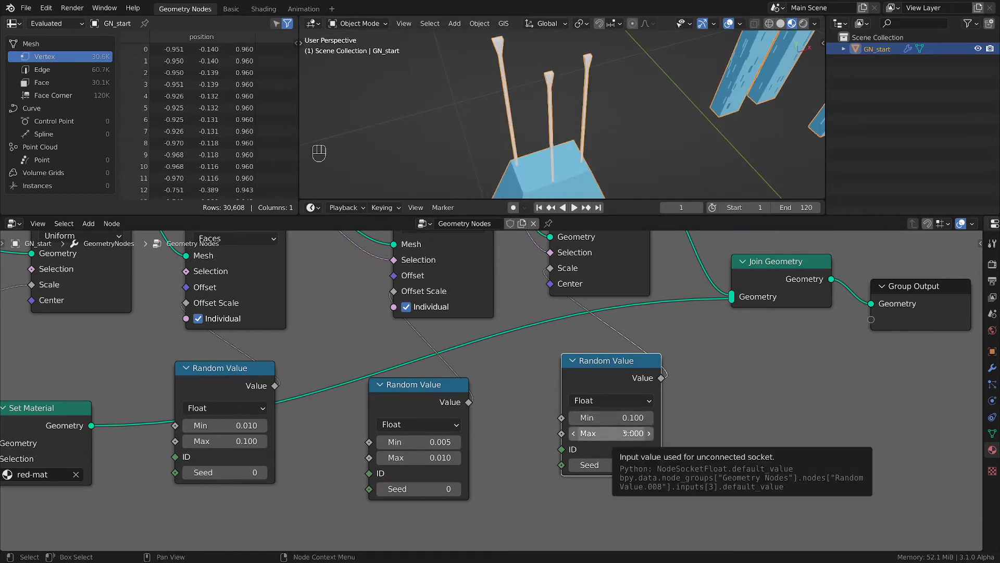
- Move Join Geometry and Group Output farther from the last Scale Elements to make room for more nodes
scroll(633, 433, "down", 1)
middle_click_drag(714, 371, 710, 445)
middle_click_drag(855, 401, 618, 409)
left_click_drag(791, 354, 513, 420)
key("g")
left_click(660, 446)
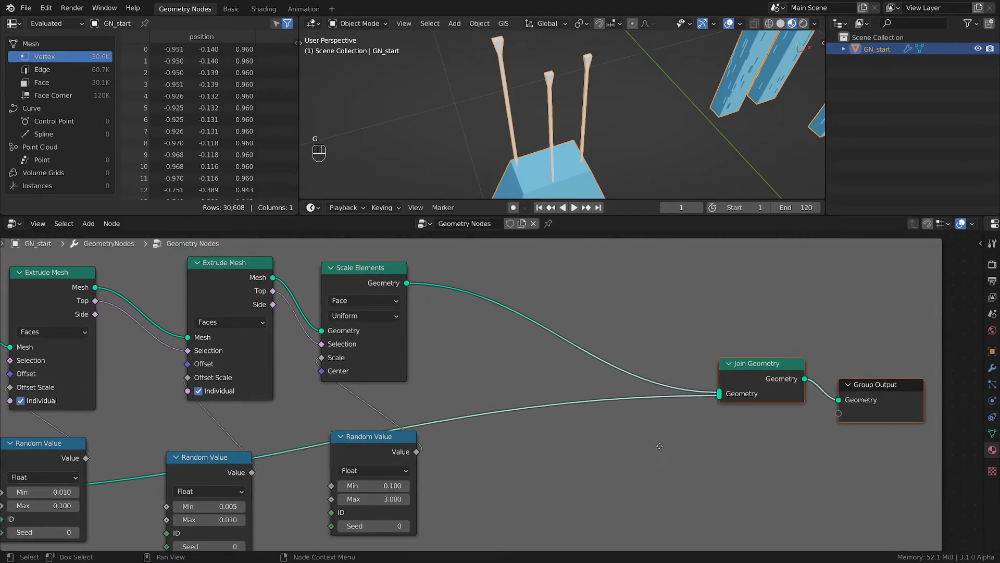
middle_click_drag(659, 446, 717, 444)
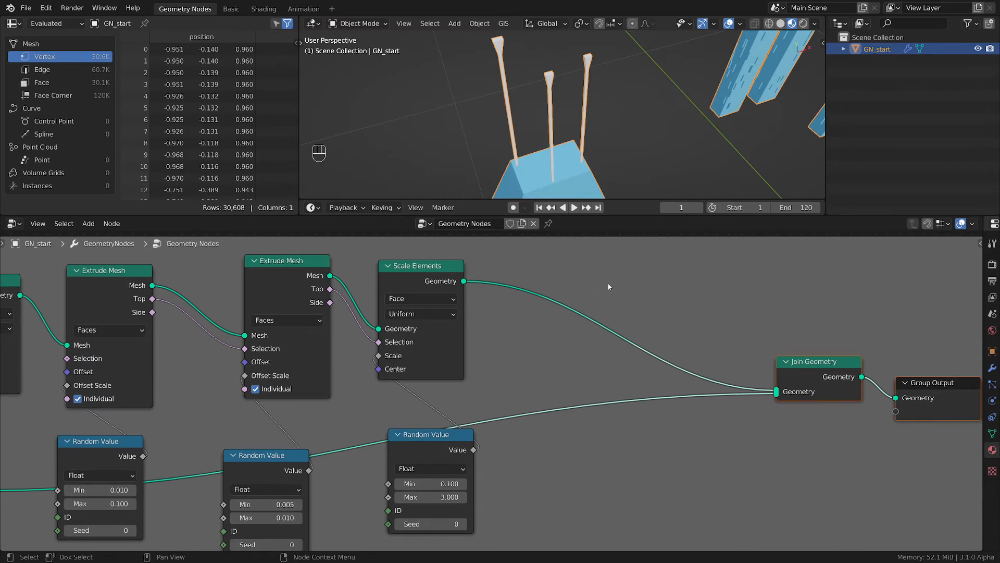
- Insert a Set Material node between the last Scale Elements and Join Geometry, and assign orange-mat to it
scroll(560, 362, "down", 2)
middle_click_drag(696, 341, 633, 366)
left_click(520, 406)
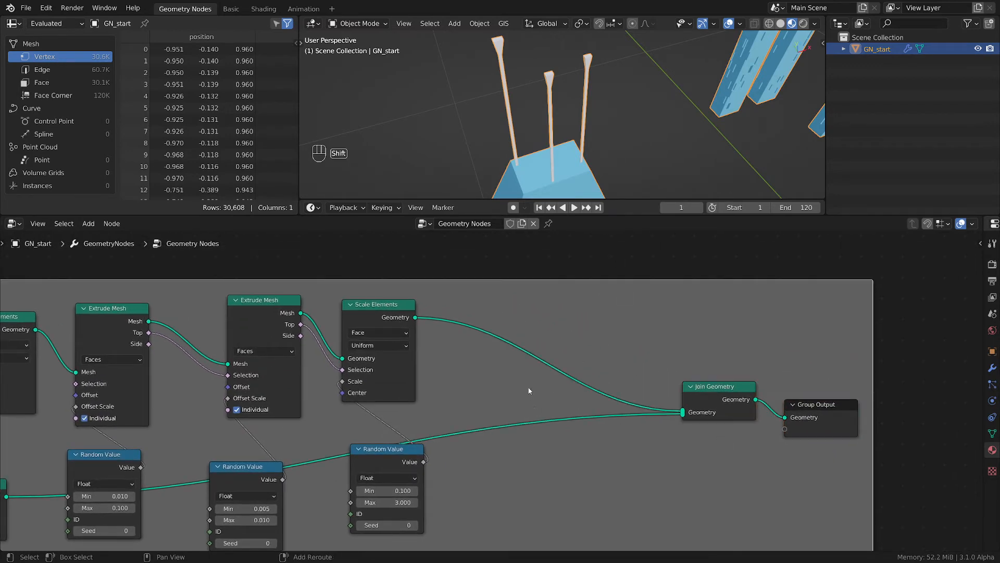
key("shift+a")
mouse_move(481, 422)
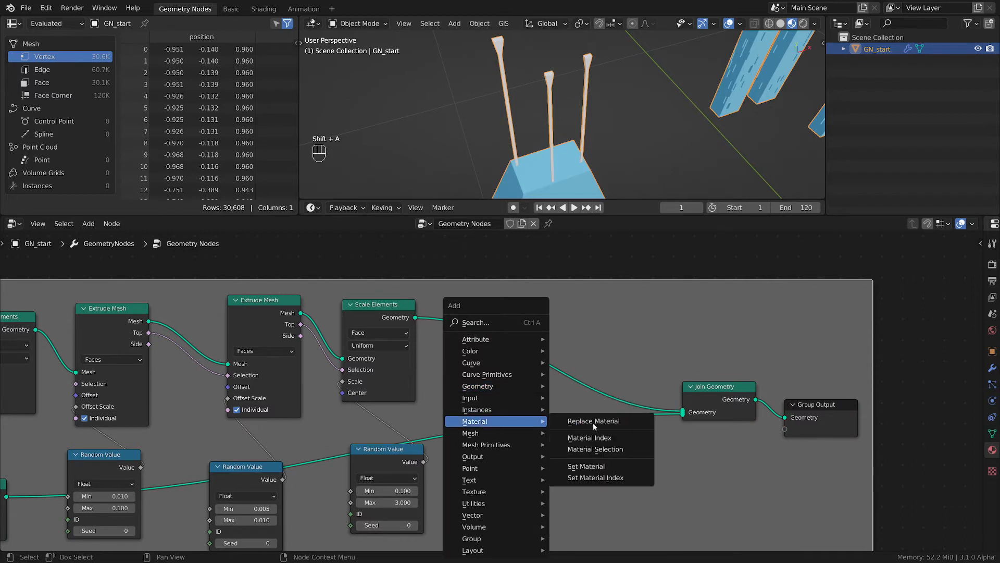
left_click(599, 465)
left_click(463, 332)
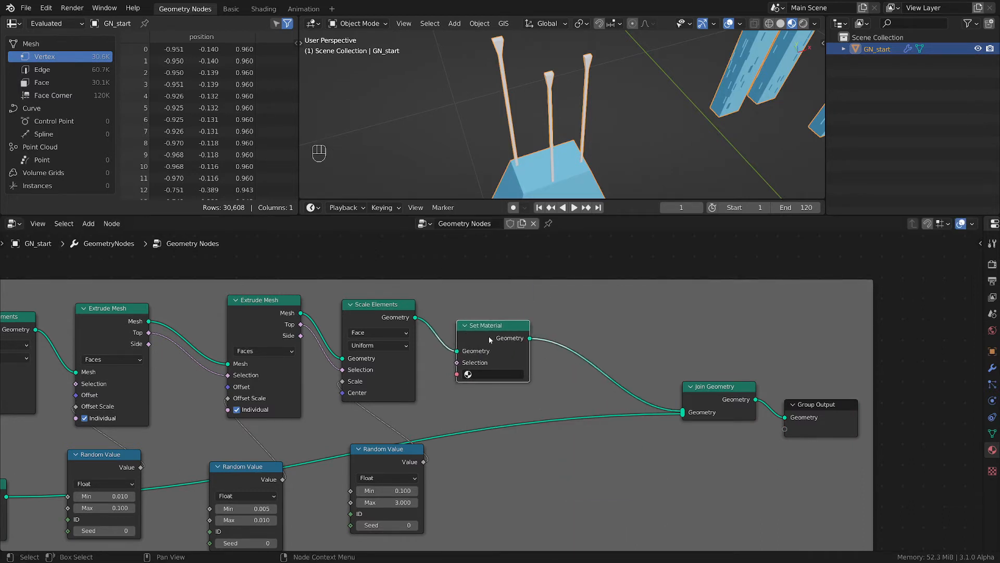
left_click(469, 374)
left_click(482, 411)
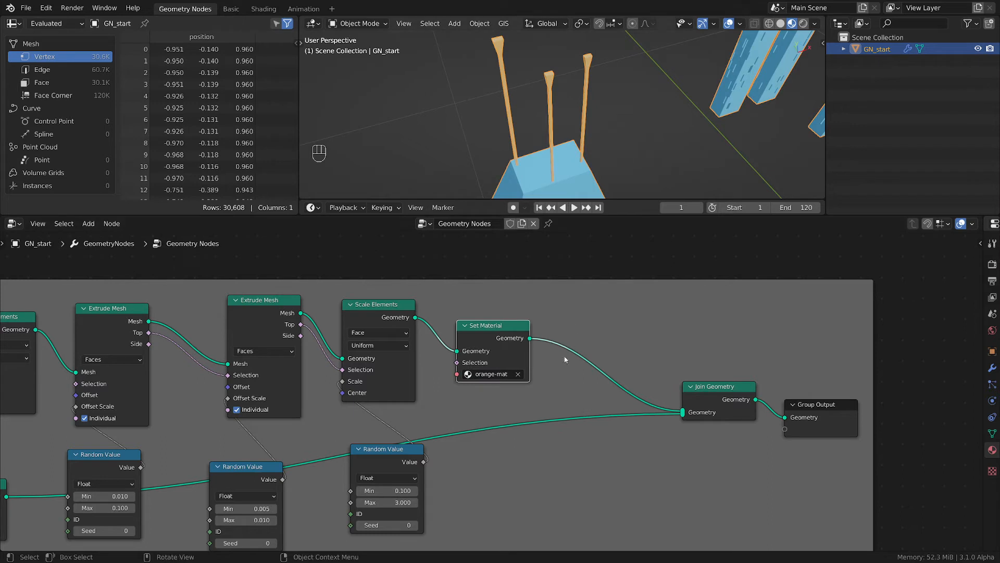
- Duplicate the Set Material node, insert the copy before Join Geometry, and set its material to green-mat
key("shift+d")
left_click(589, 391)
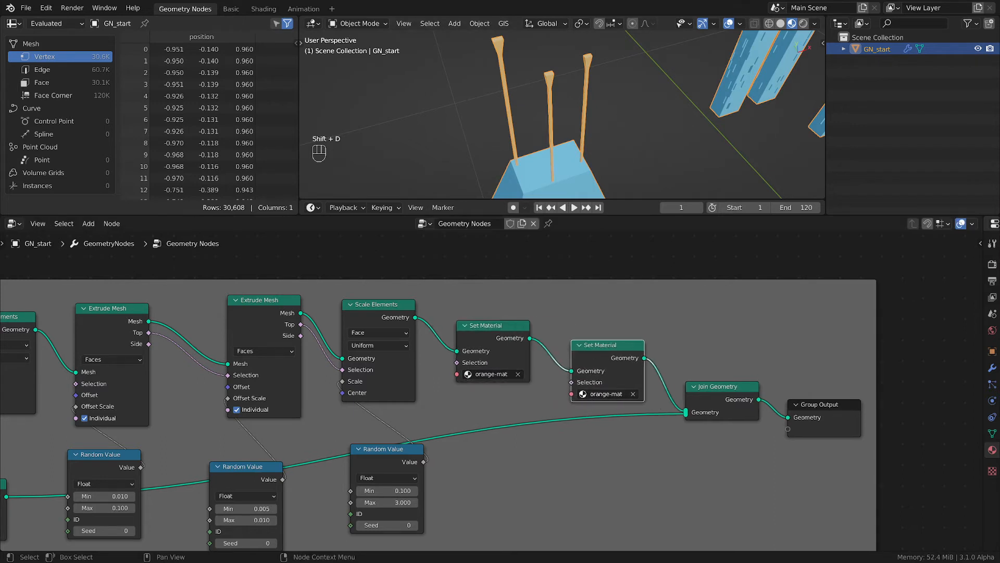
left_click(604, 394)
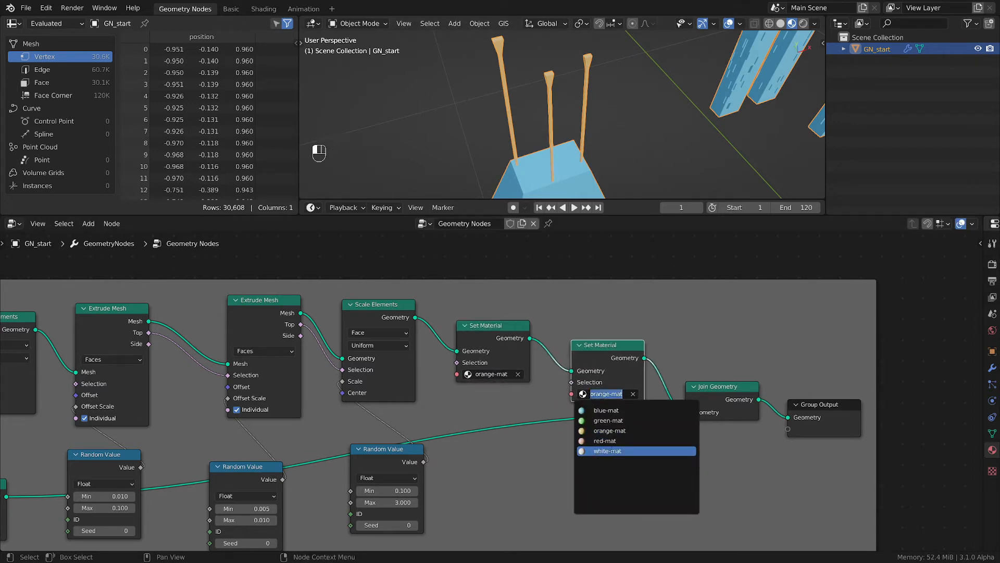
left_click(607, 419)
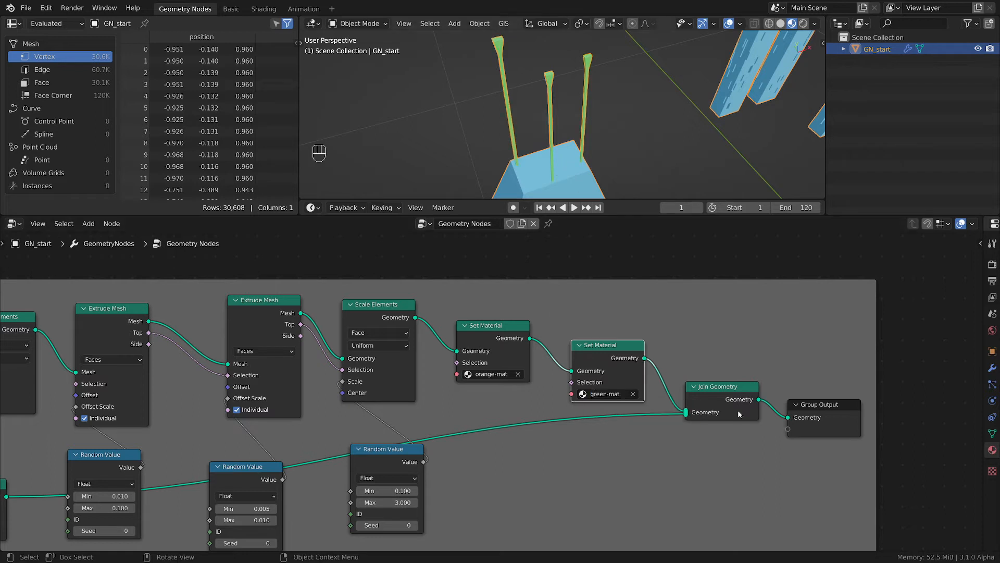
- Move Group Output and Join Geometry farther from the green-mat Set Material node to space out the layout
left_click_drag(808, 420, 851, 419)
left_click(718, 398)
left_click_drag(718, 399, 763, 413)
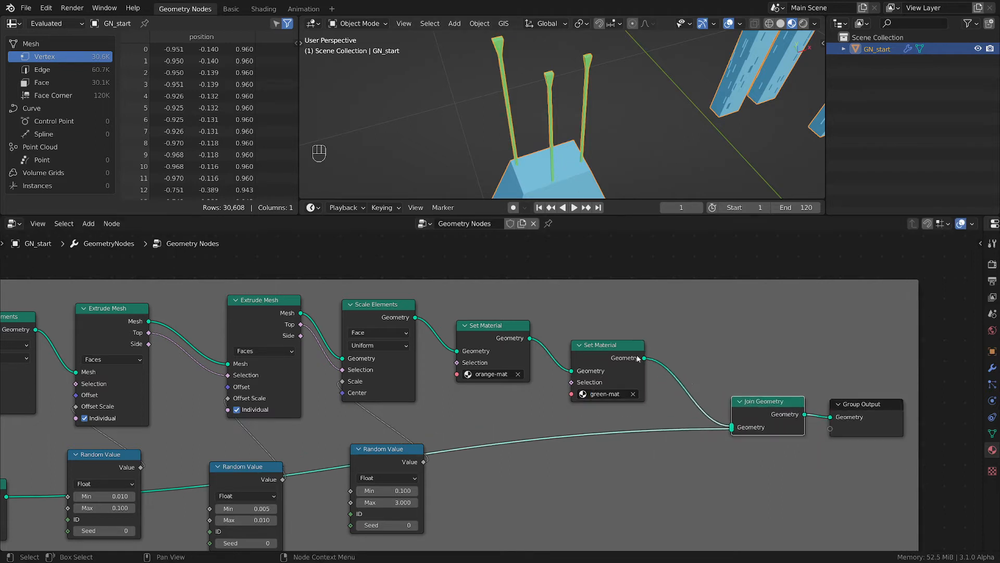
- Mark the flared section of an antenna tip with temporary annotation strokes and erase them
scroll(495, 50, "up", 3)
left_click_drag(497, 60, 523, 52)
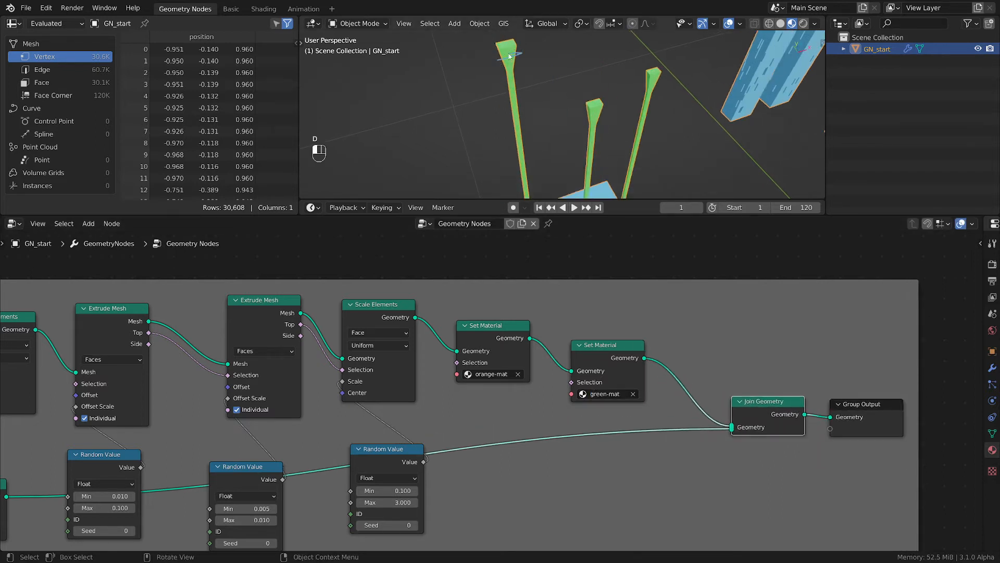
mouse_move(521, 55)
right_mouse_down()
mouse_move(531, 55)
mouse_move(512, 55)
right_mouse_up()
mouse_move(512, 57)
left_mouse_down()
mouse_move(502, 58)
mouse_move(522, 56)
left_mouse_up()
mouse_move(524, 53)
right_mouse_down()
mouse_move(501, 56)
mouse_move(532, 55)
right_mouse_up()
- Connect the Side output of the last Extrude Mesh to the Selection of the green-mat Set Material and check the antenna tips
left_click_drag(301, 336, 571, 382)
middle_click_drag(493, 81, 522, 99)
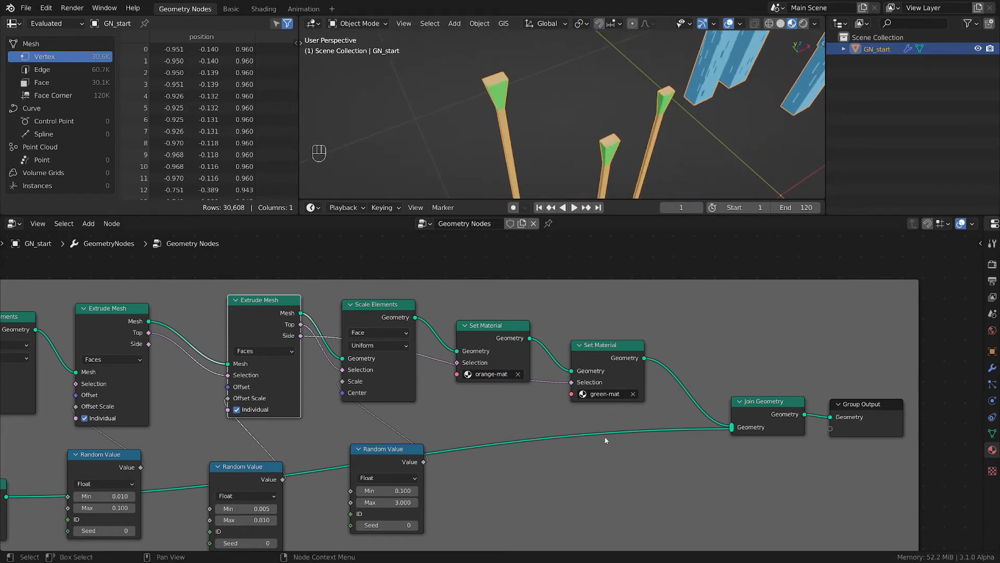
- Space out the Group Output, Join Geometry and green-mat Set Material nodes to free room after the orange-mat Set Material node
middle_click_drag(605, 440, 510, 431)
left_click_drag(783, 409, 899, 409)
left_click_drag(678, 404, 797, 399)
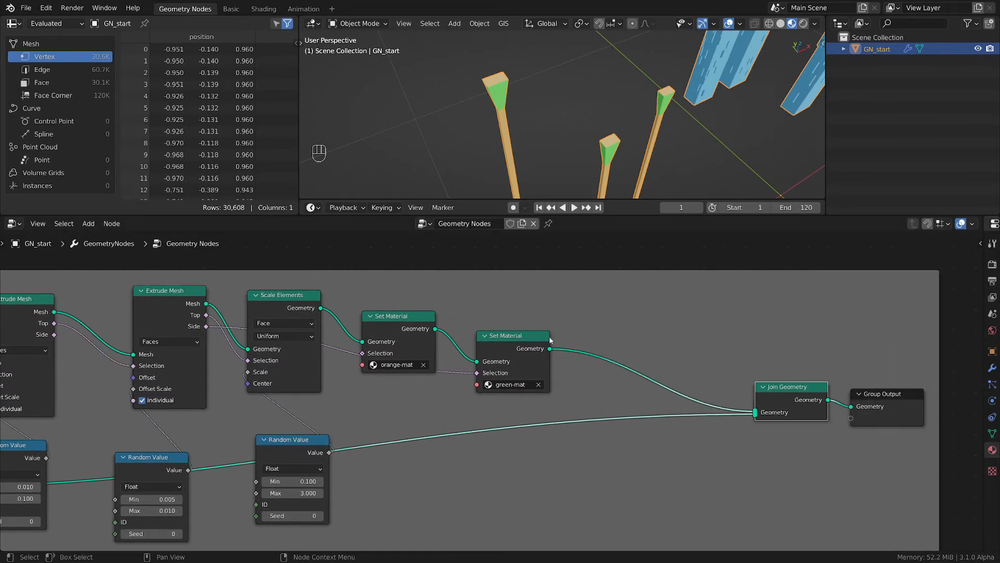
left_click_drag(514, 365, 661, 352)
middle_click_drag(584, 451, 722, 393)
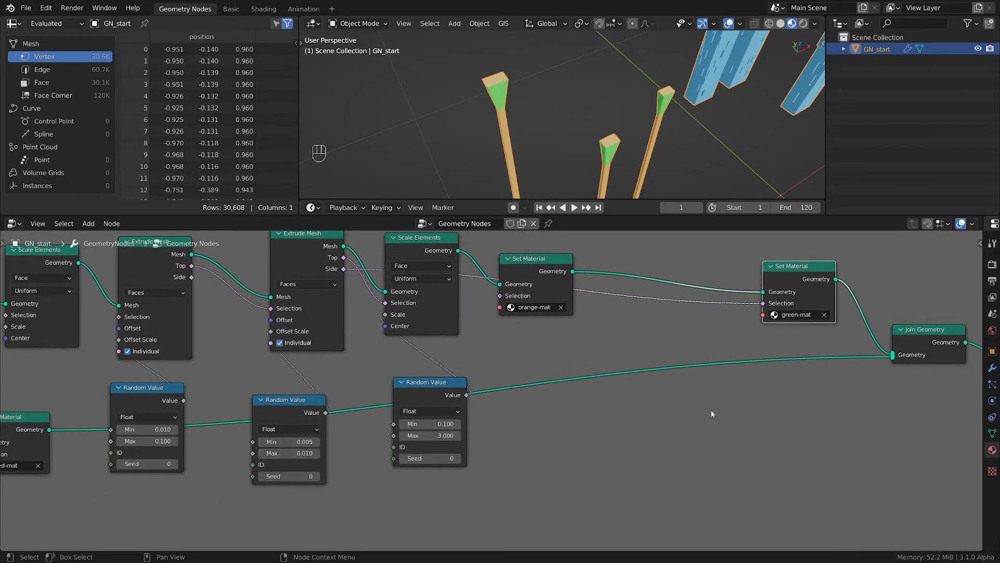
- Insert a Boolean Math node set to And on the link into the green-mat Set Material node's Selection
key("shift+a")
mouse_move(602, 421)
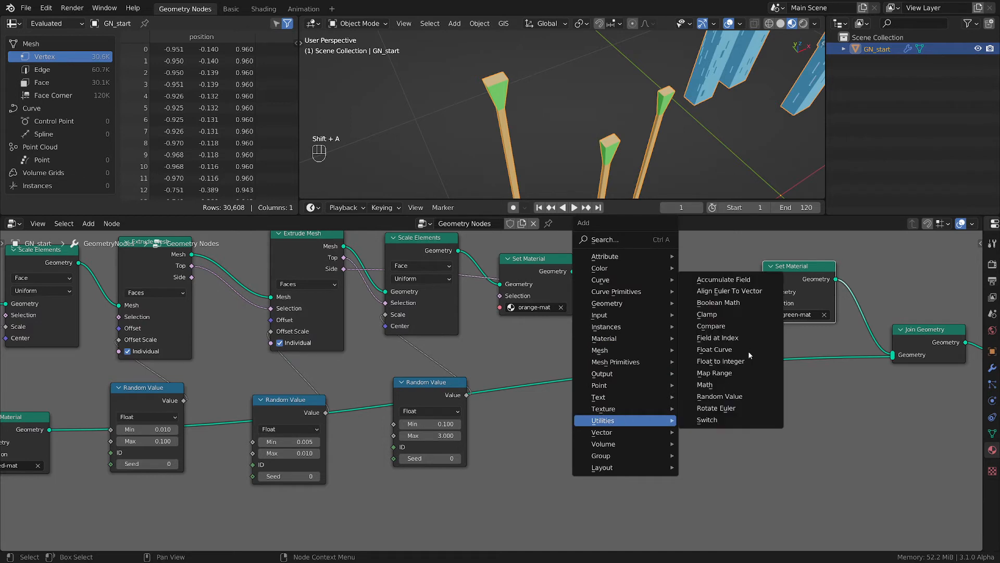
left_click(765, 302)
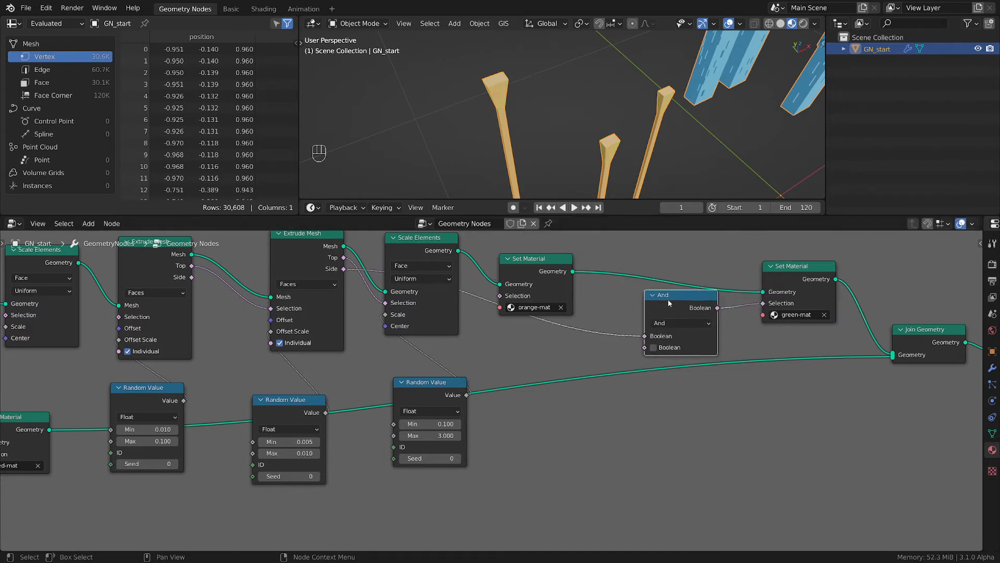
left_click(649, 292)
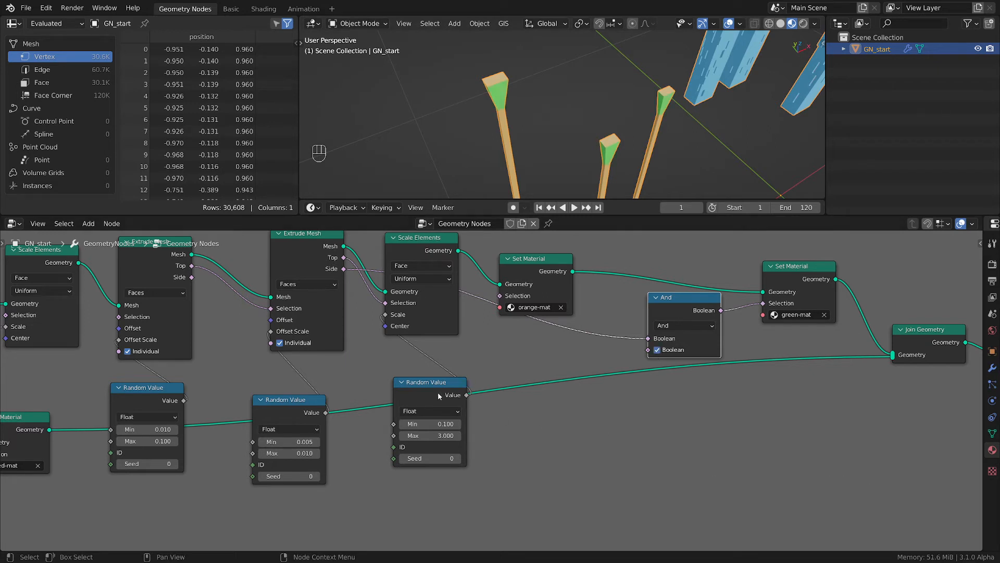
- Duplicate the 0.100–3.000 Random Value node, set the copy to Boolean, and connect its value to the And node's second input
left_click(437, 391)
key("shift+d")
left_click(541, 438)
left_click(540, 435)
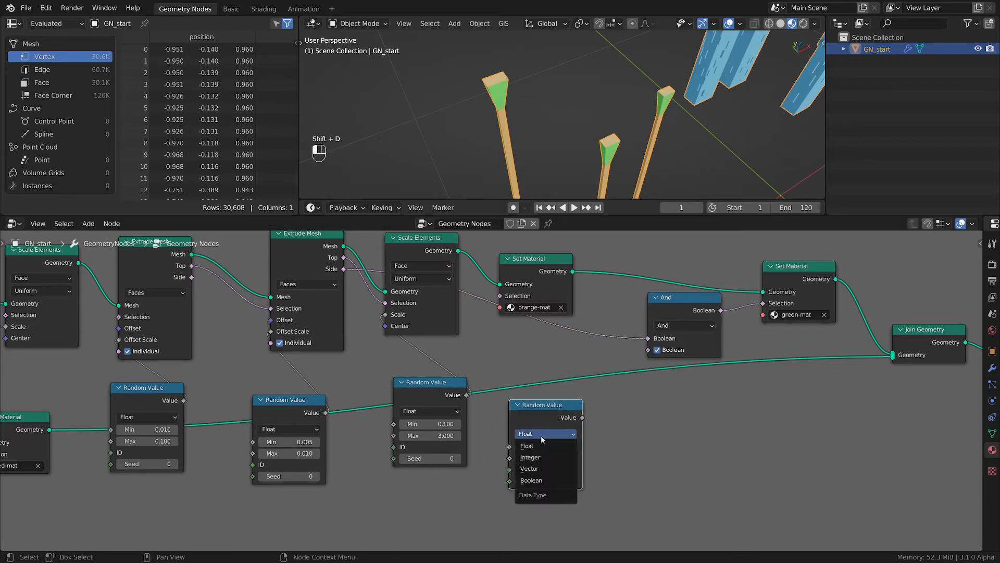
left_click(532, 480)
left_click_drag(583, 418, 648, 350)
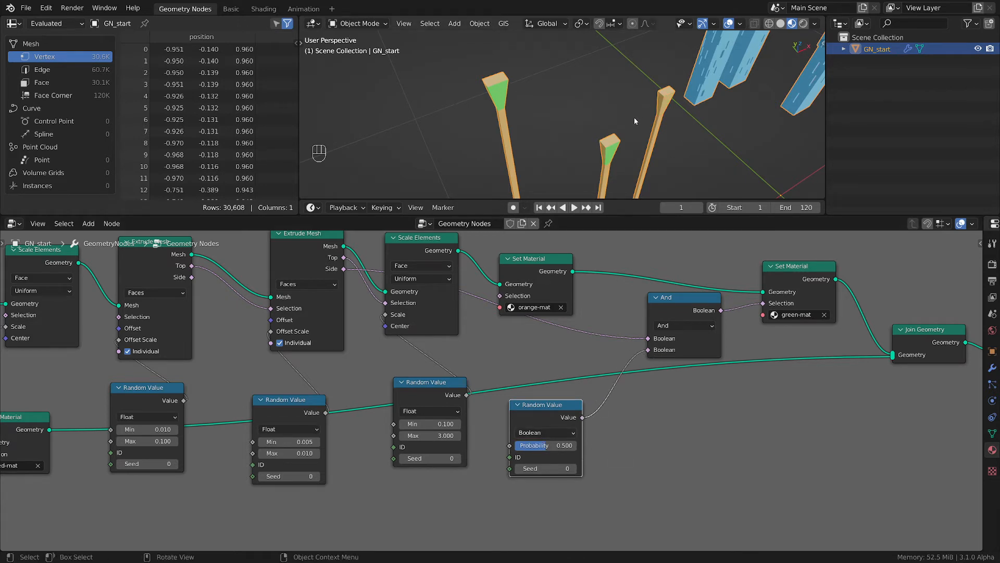
- Try a probability of 0.156 on the Boolean Random Value node and inspect the antenna tips in the viewport
middle_click_drag(659, 115, 628, 144)
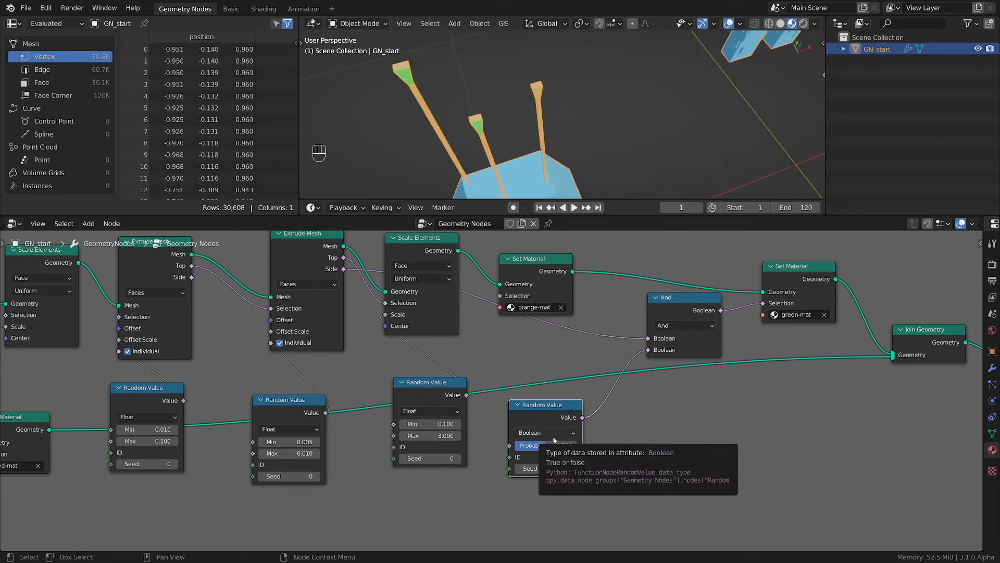
left_click_drag(554, 440, 531, 440)
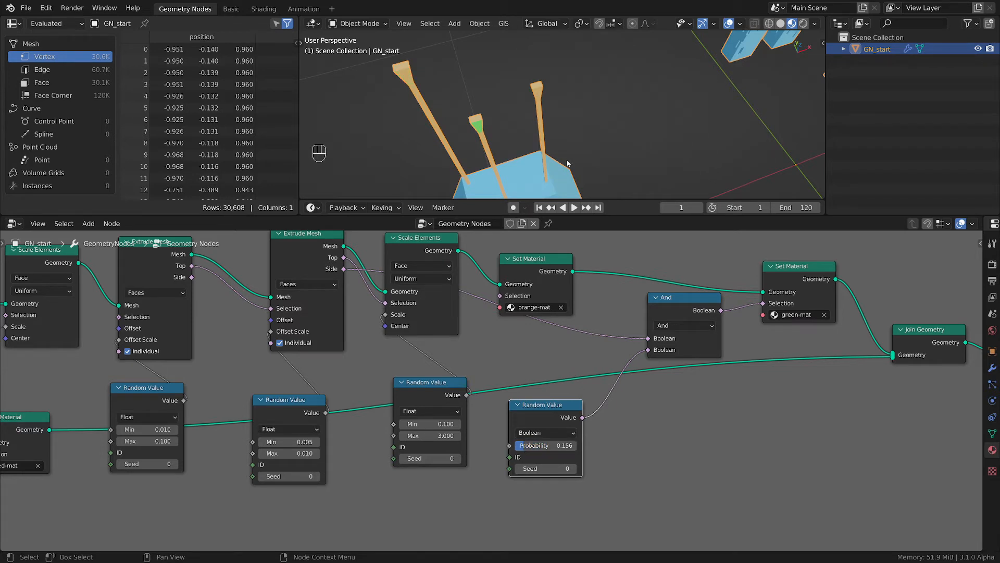
middle_click_drag(640, 137, 490, 82)
scroll(491, 86, "up", 5)
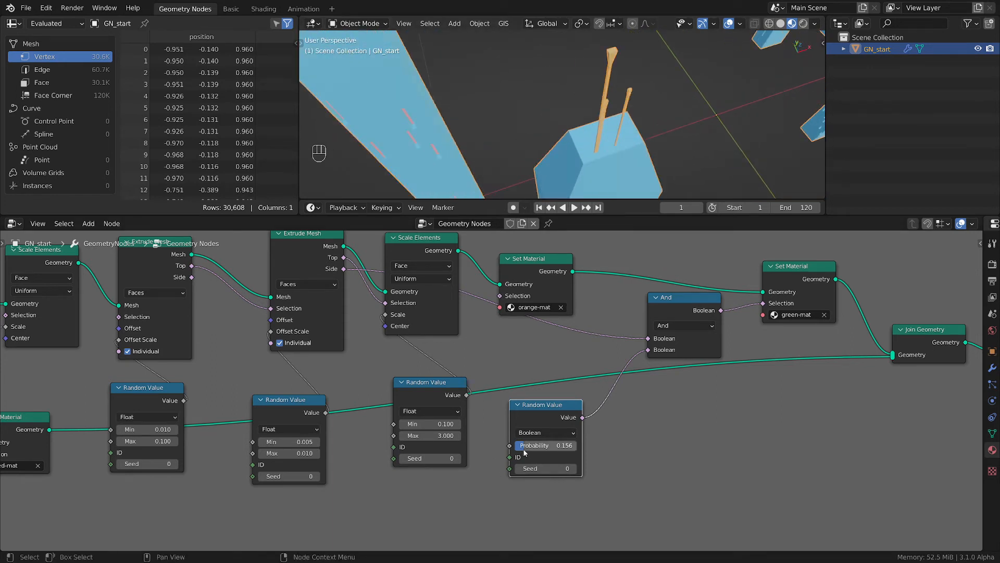
- Set the Boolean Random Value node's probability to 0.572 and save the file
left_click_drag(518, 449, 550, 449)
scroll(640, 163, "down", 6)
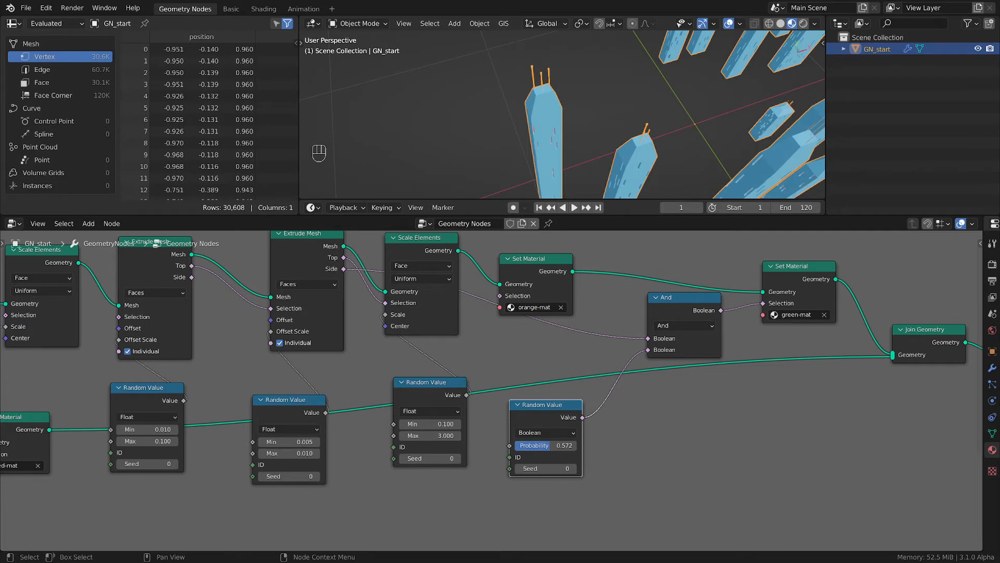
key("ctrl+s")
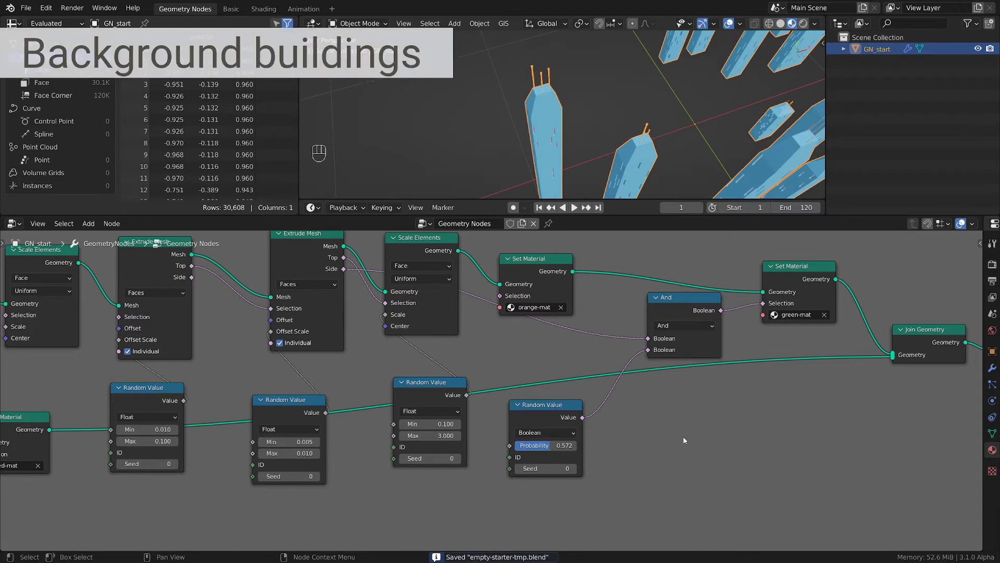
- Move the Group Output and Join Geometry nodes farther along the tree to leave a wide gap after the green-mat Set Material node
scroll(630, 162, "down", 6)
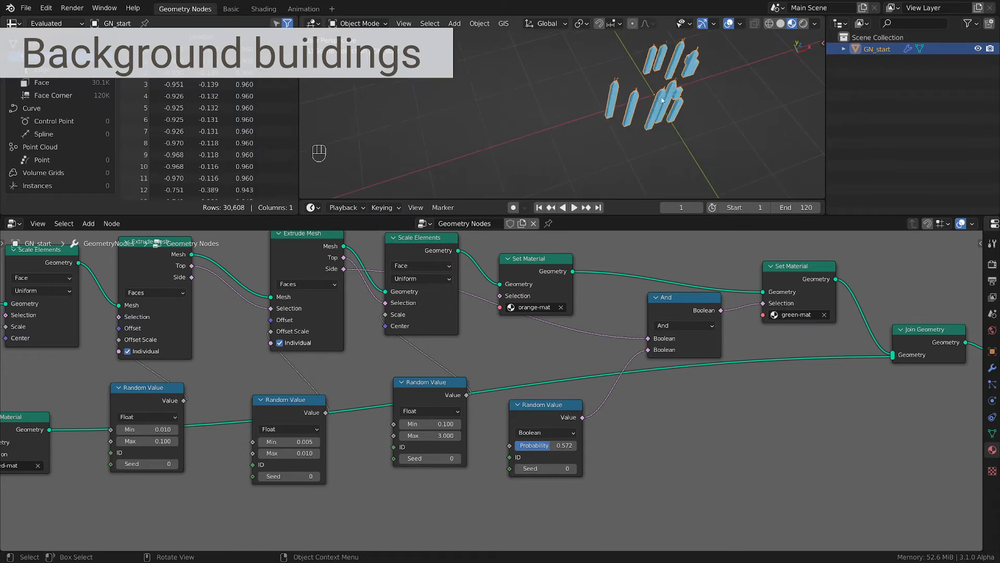
middle_click_drag(645, 168, 618, 104)
middle_click_drag(708, 165, 661, 139, "shift")
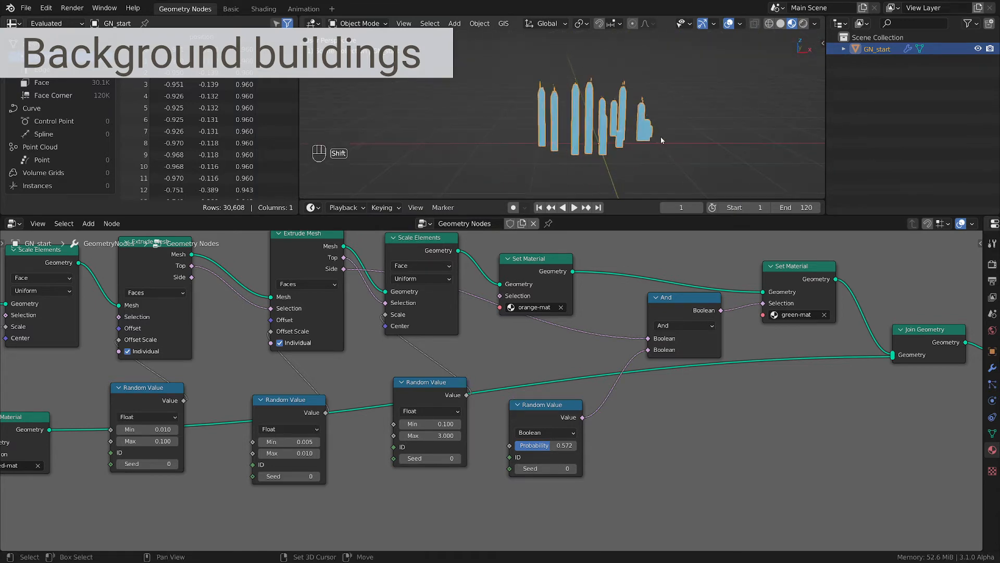
middle_click_drag(836, 377, 403, 385)
left_click_drag(604, 356, 831, 371)
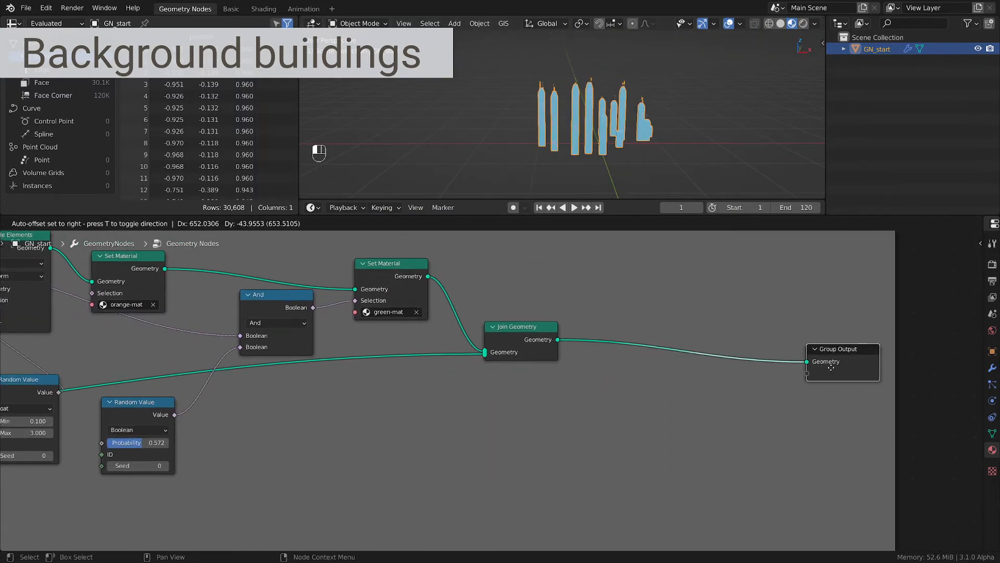
left_click_drag(530, 339, 509, 370)
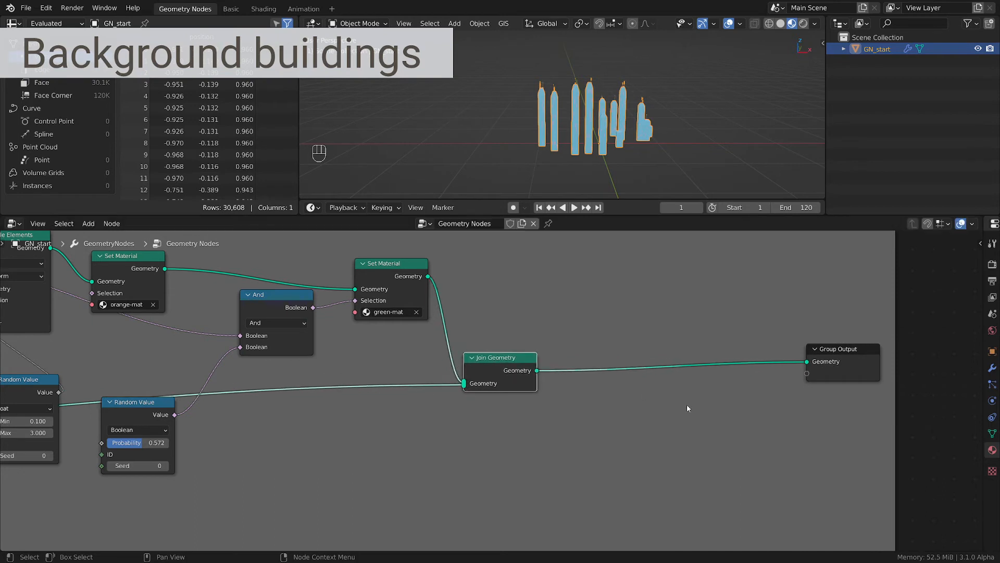
left_click_drag(838, 367, 888, 377)
middle_click_drag(594, 143, 683, 203)
scroll(627, 153, "up", 5)
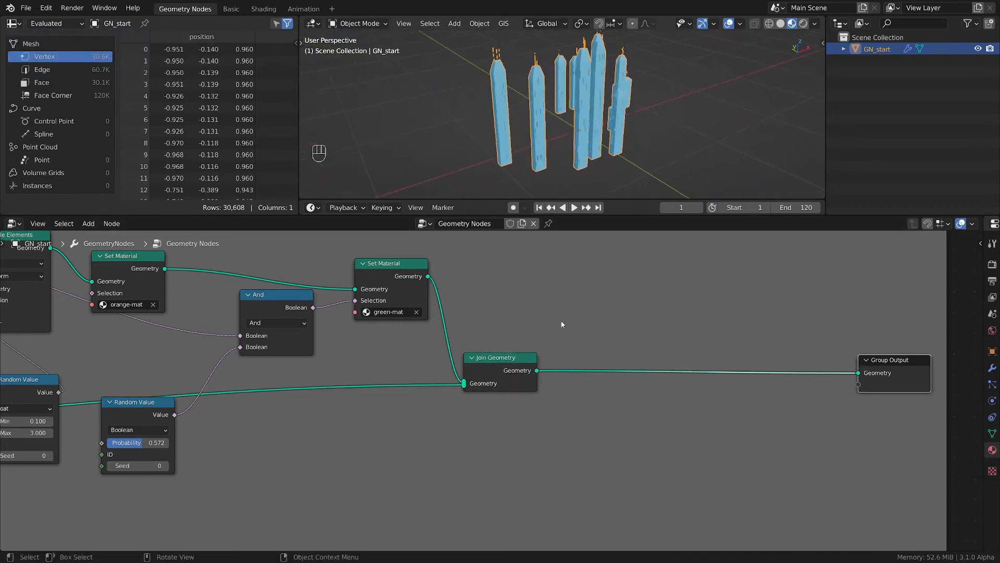
middle_click_drag(699, 438, 549, 418)
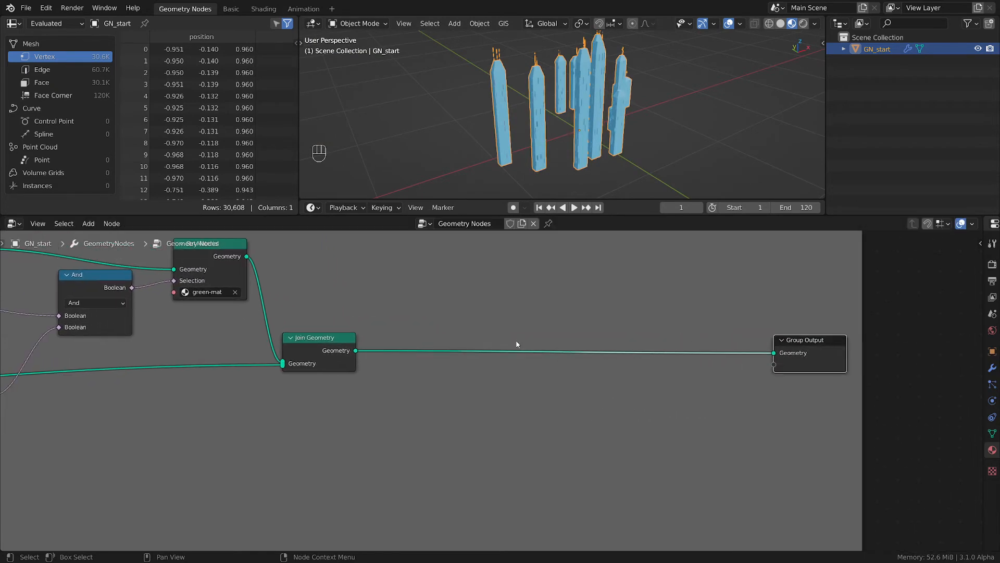
left_click_drag(313, 350, 647, 352)
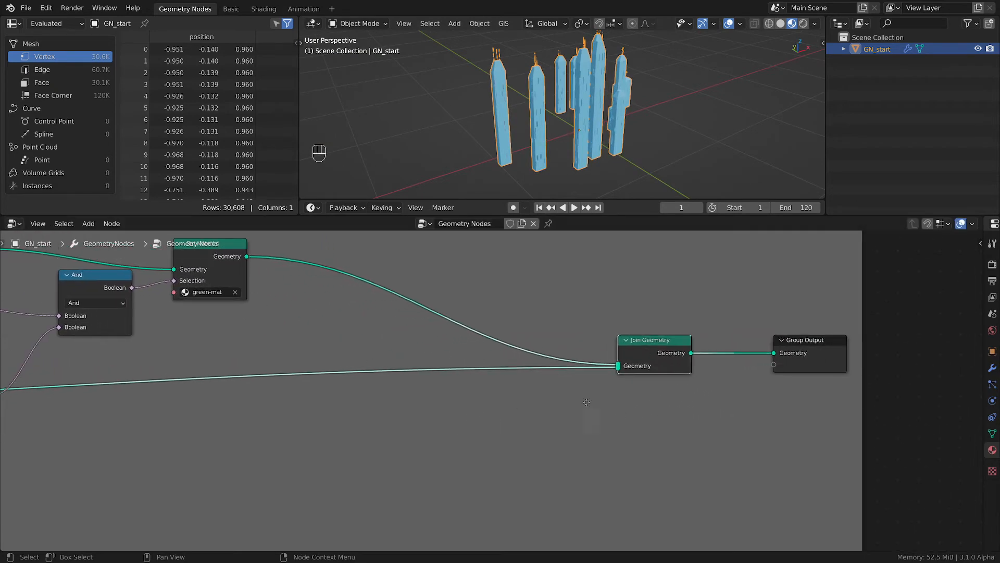
- Add a Mesh Circle node, connect its mesh to Join Geometry, and set its fill type to N-Gon
middle_click_drag(498, 414, 712, 386)
scroll(713, 390, "down", 1)
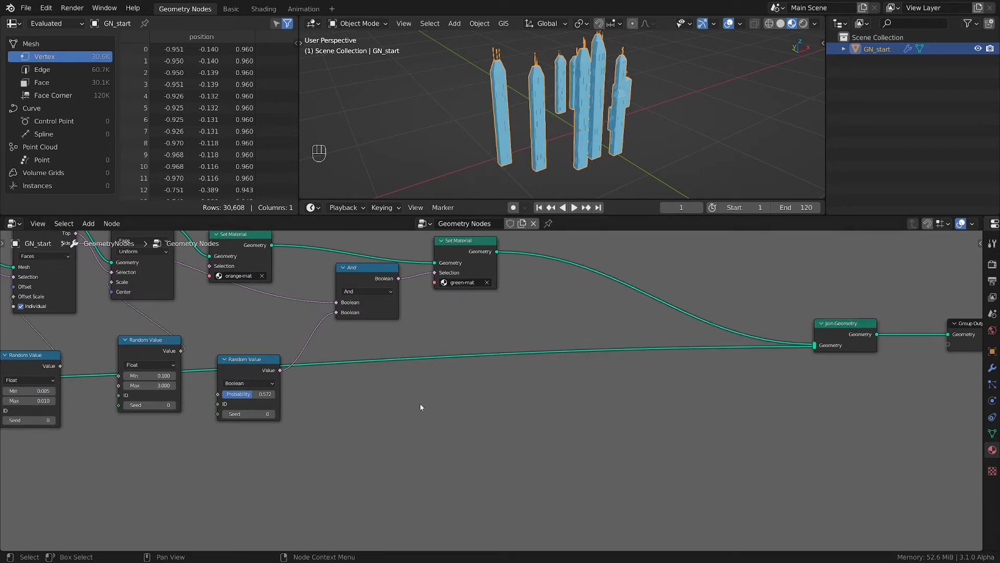
key("shift+a")
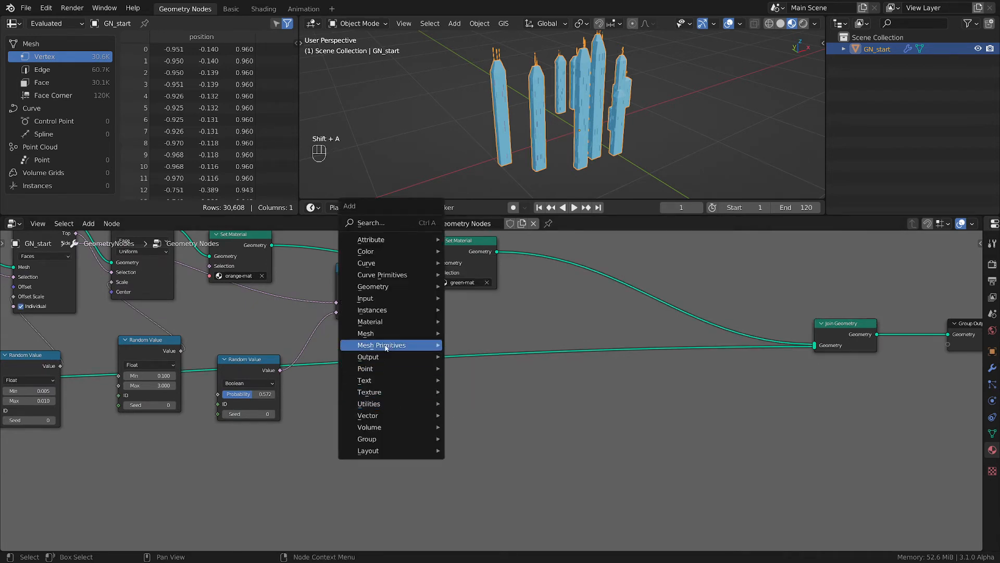
mouse_move(388, 347)
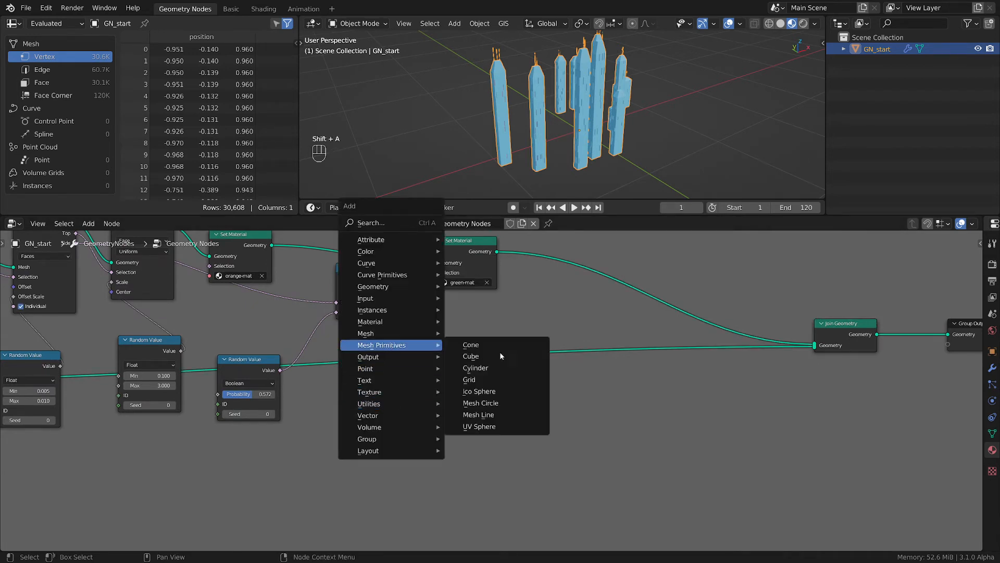
left_click(499, 402)
left_click_drag(460, 411, 814, 347)
left_click(436, 423)
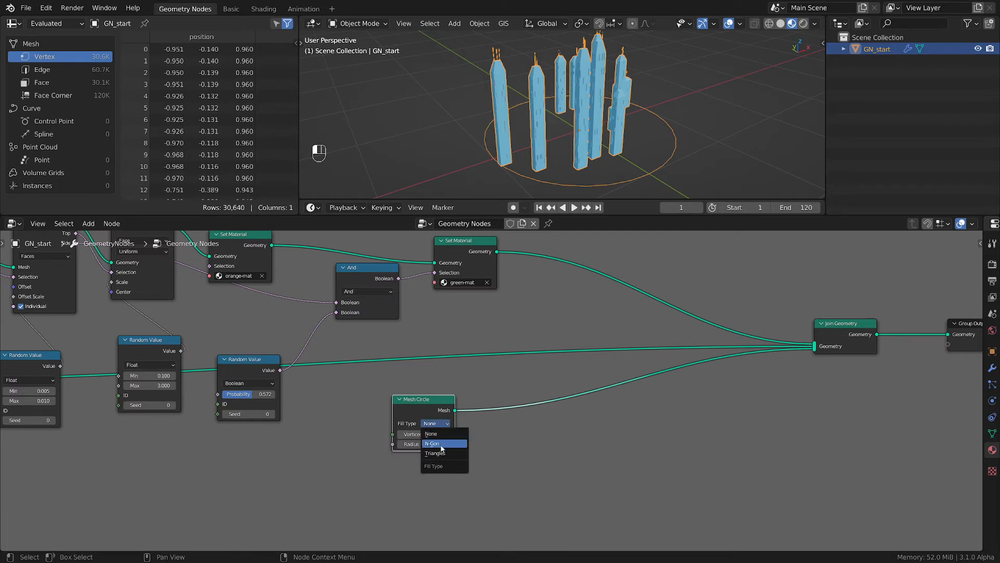
left_click(437, 443)
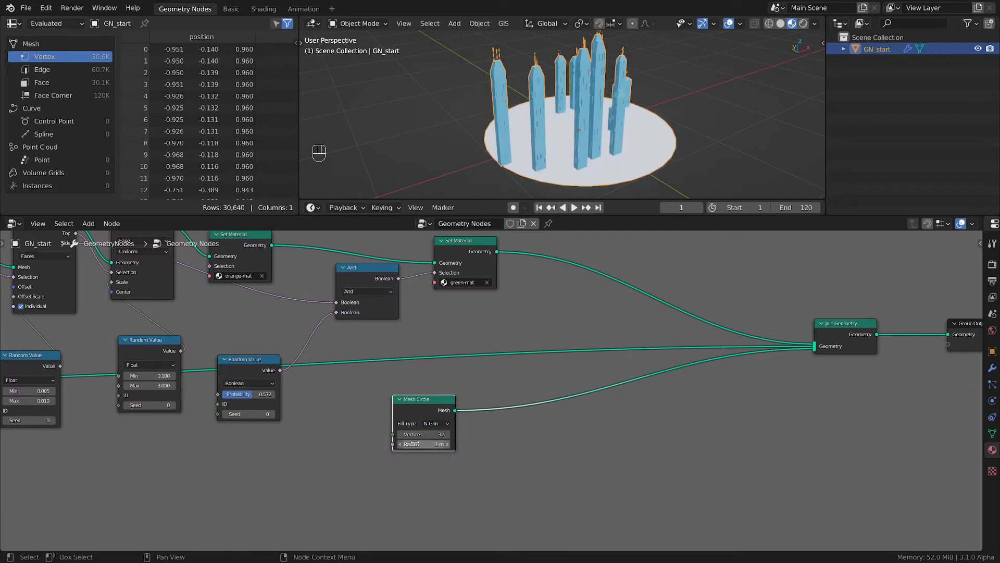
- Set the Mesh Circle's radius to 20 m and view the enlarged ground disc around the buildings
left_click_drag(418, 440, 420, 447)
left_click(420, 446)
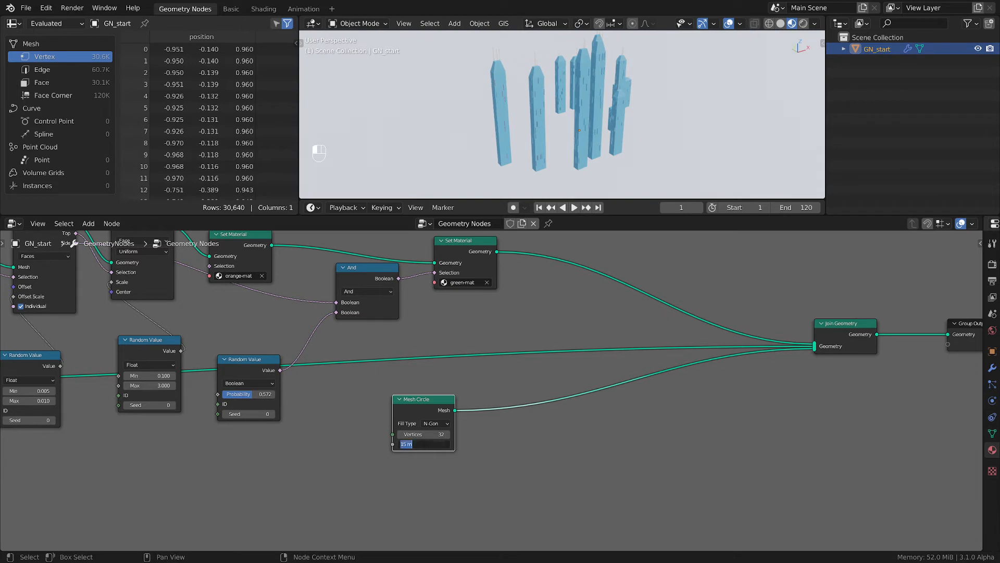
type("20")
key("Return")
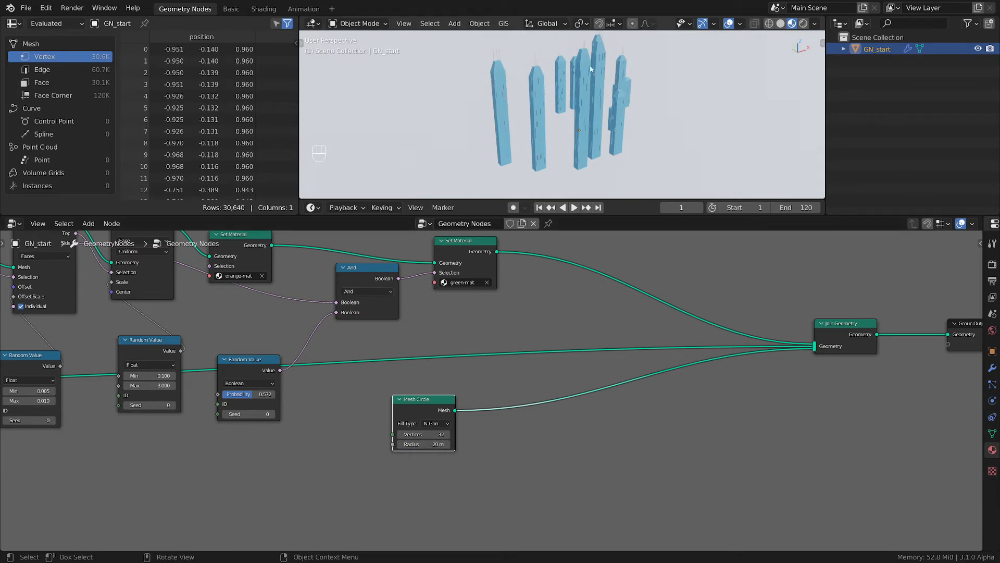
scroll(594, 84, "down", 5)
scroll(596, 94, "up", 3)
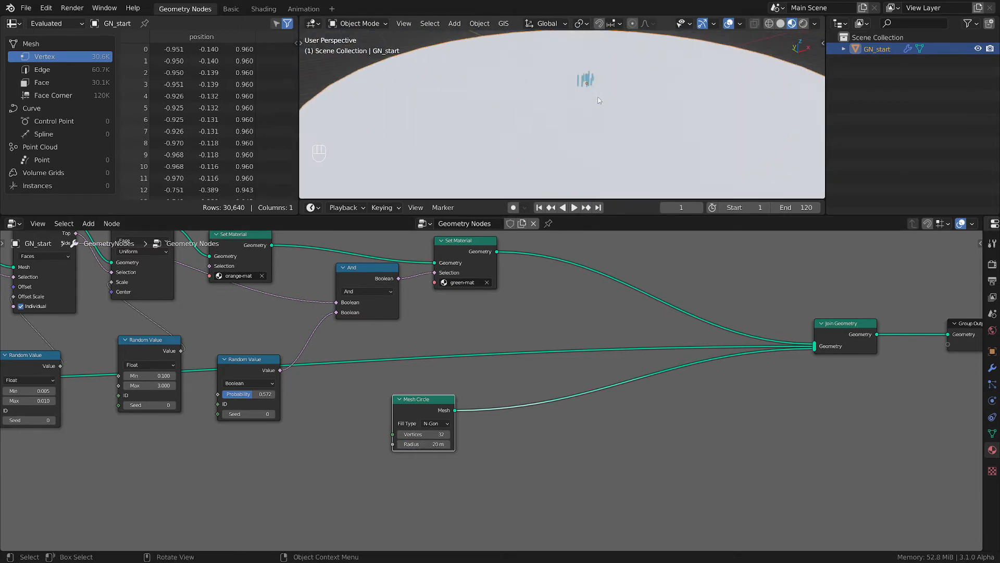
middle_click_drag(604, 96, 596, 148)
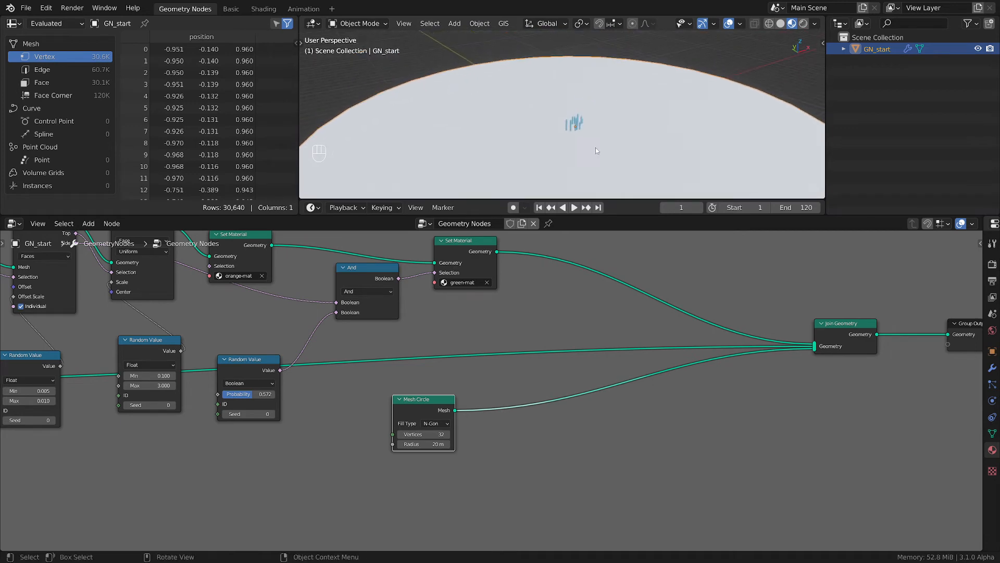
- Reposition the Mesh Circle node below the Boolean Random Value node, leaving space before Join Geometry
middle_click_drag(753, 419, 576, 439)
left_click_drag(242, 426, 137, 447)
middle_click_drag(292, 439, 513, 399)
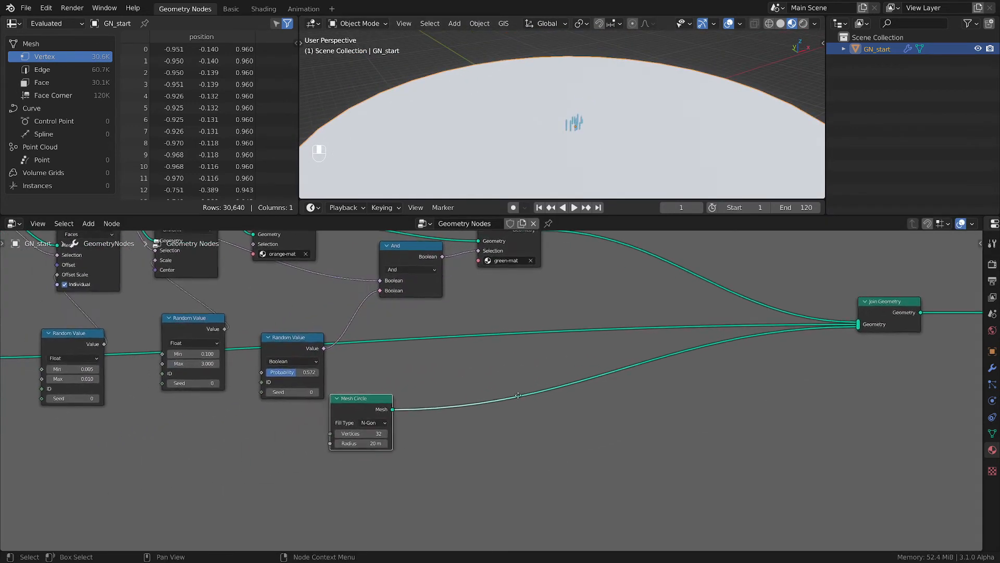
scroll(615, 114, "up", 4)
scroll(615, 115, "up", 2)
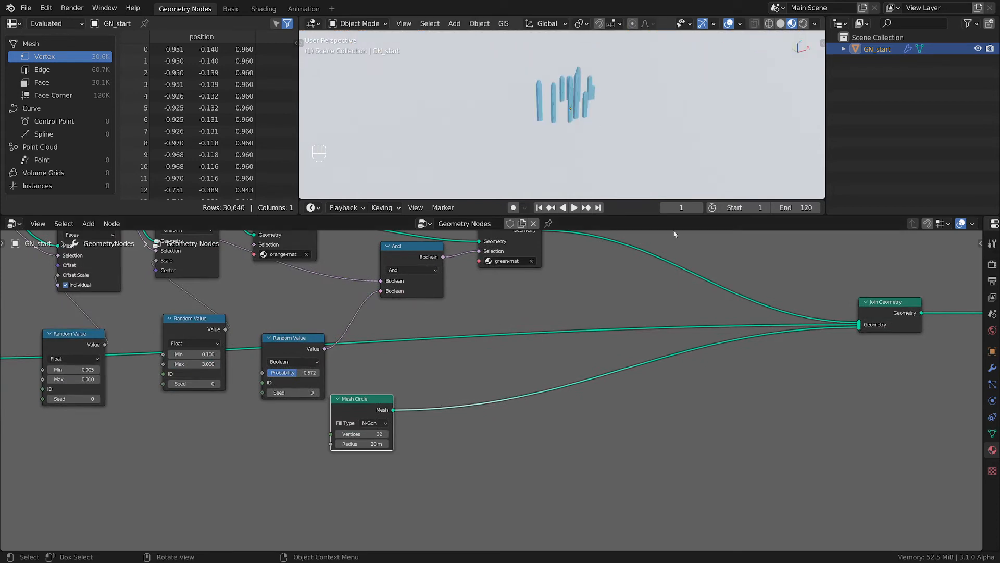
left_click_drag(361, 412, 318, 431)
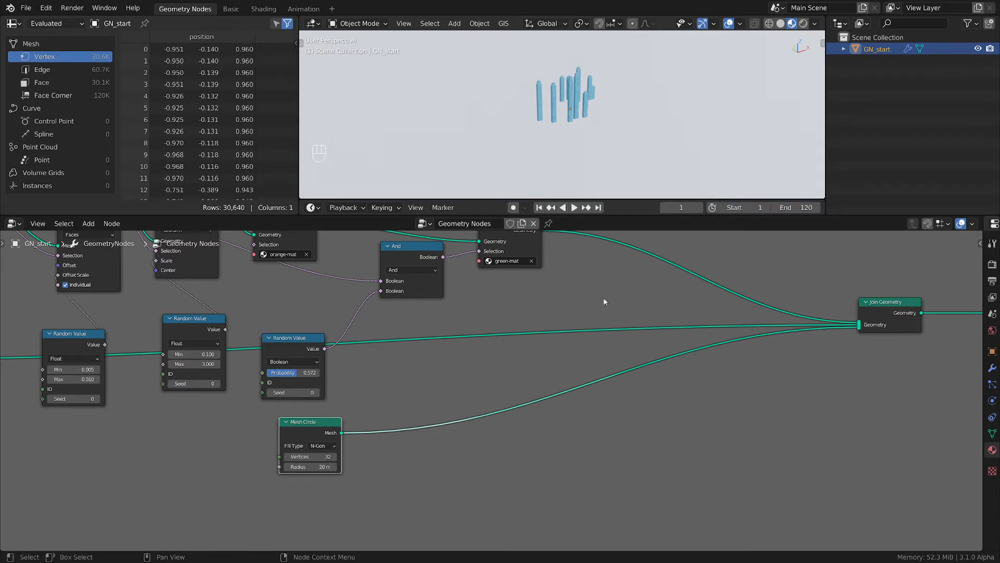
- Add a Distribute Points on Faces node beside the Mesh Circle and connect the circle's mesh to its Mesh input
key("shift+a")
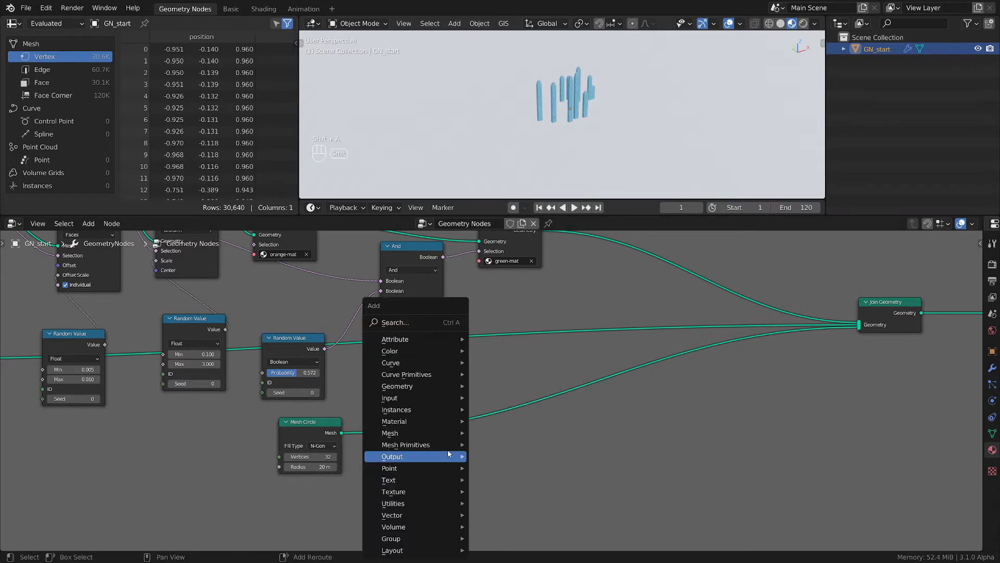
mouse_move(405, 427)
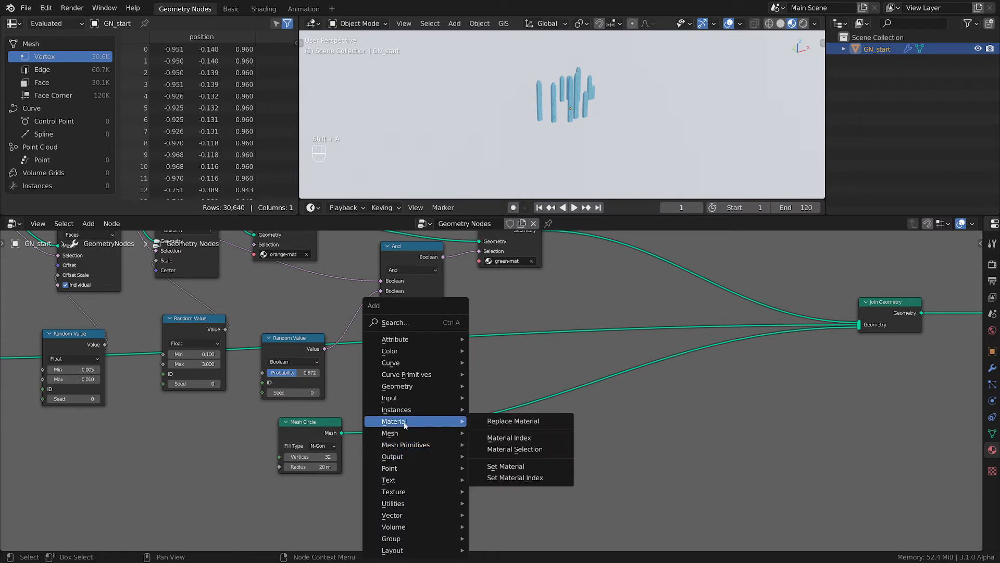
mouse_move(401, 467)
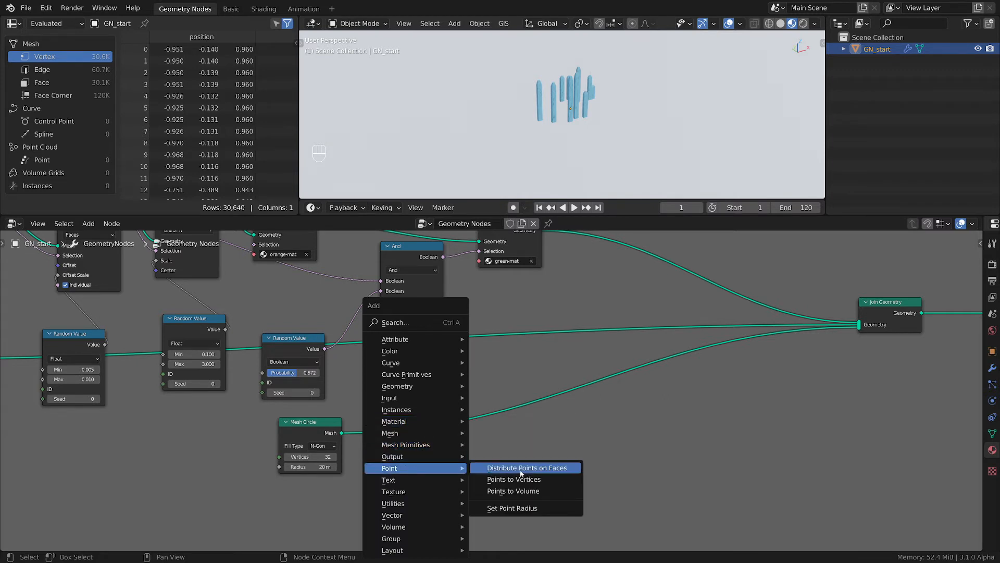
left_click(521, 467)
left_click(359, 448)
left_click_drag(342, 433, 409, 506)
middle_click_drag(562, 468, 509, 468)
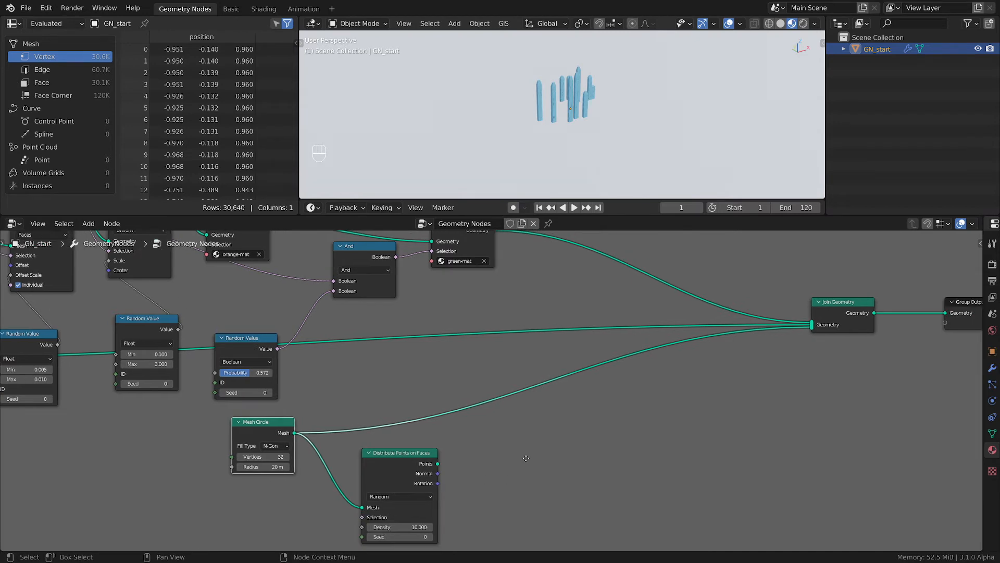
- Connect the Distribute Points on Faces node's Points output to Join Geometry and view the scattered points across the disc
left_click_drag(432, 463, 805, 333)
scroll(618, 135, "down", 6)
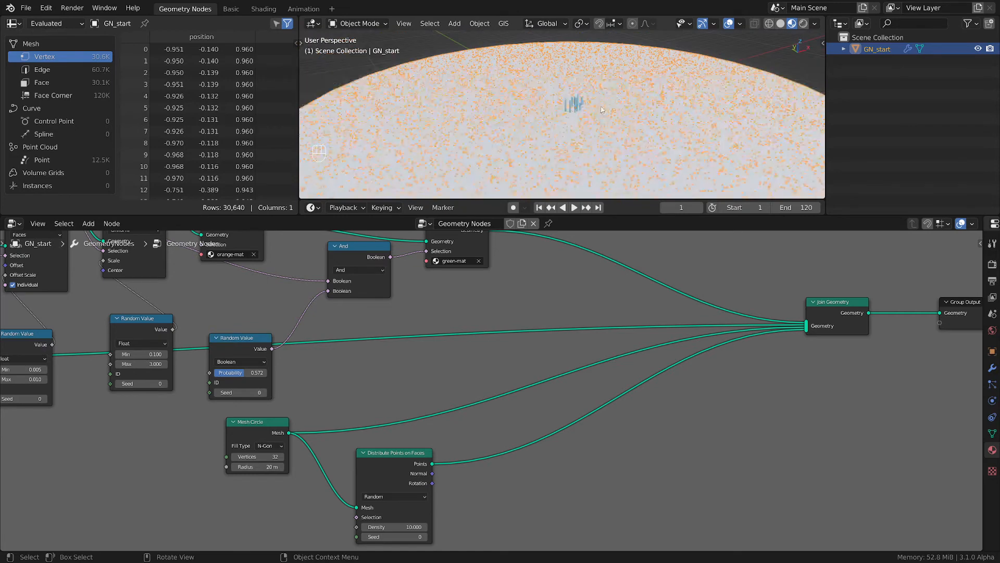
middle_click_drag(618, 135, 619, 153)
scroll(615, 148, "down", 4)
middle_click_drag(674, 313, 786, 234)
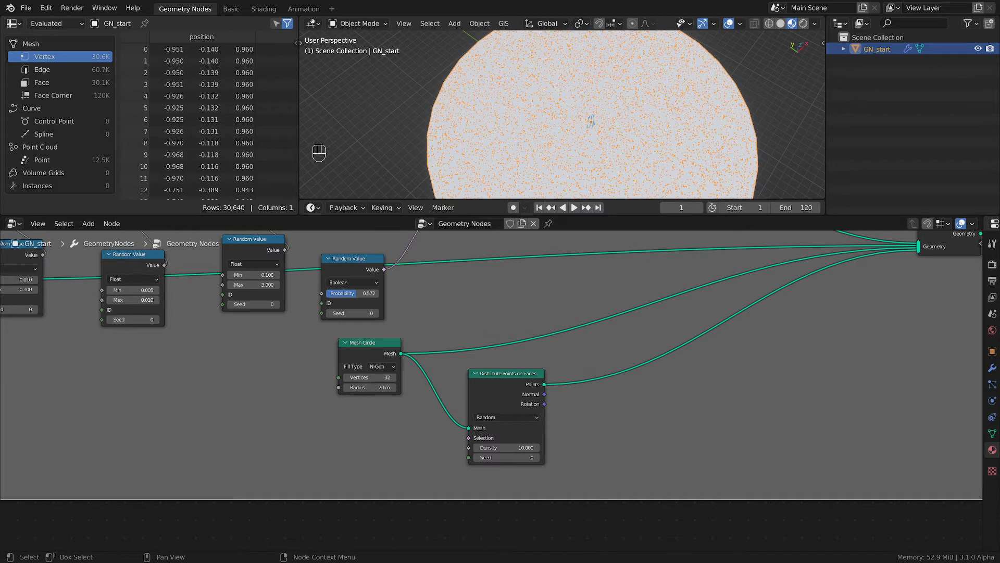
scroll(647, 124, "down", 2)
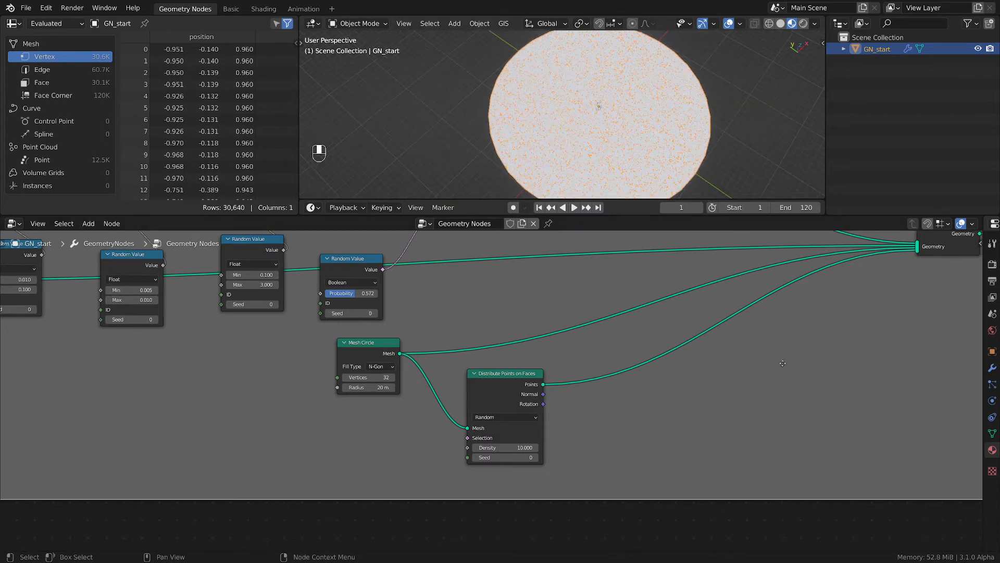
- Move the Group Output and Join Geometry nodes farther from the Distribute Points on Faces node to free up space
middle_click_drag(821, 365, 557, 409)
left_click_drag(820, 280, 884, 278)
left_click_drag(698, 279, 781, 279)
middle_click_drag(366, 437, 403, 448)
- Circle the central buildings with a freehand annotation in the viewport and erase it
scroll(652, 125, "up", 6)
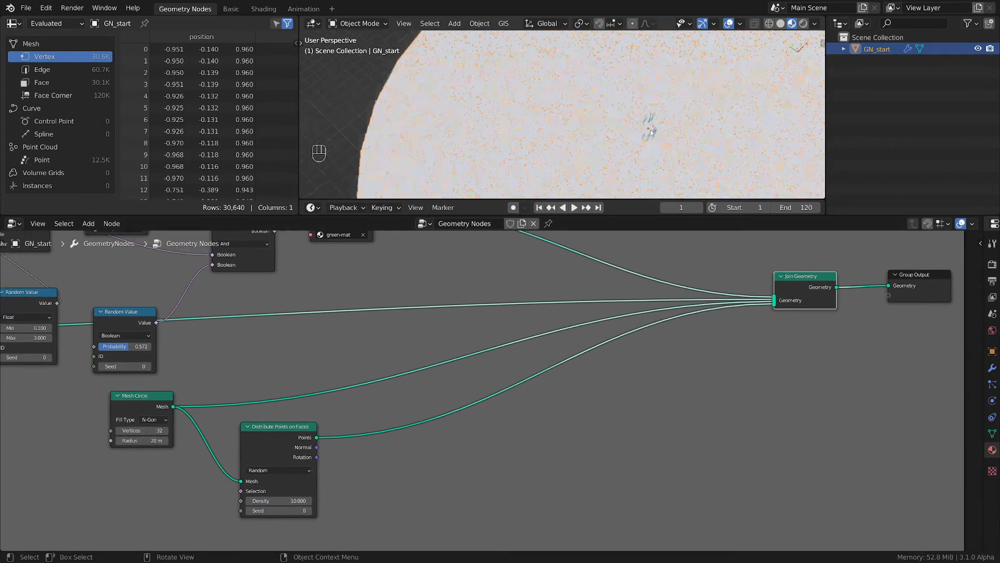
scroll(577, 127, "up", 3)
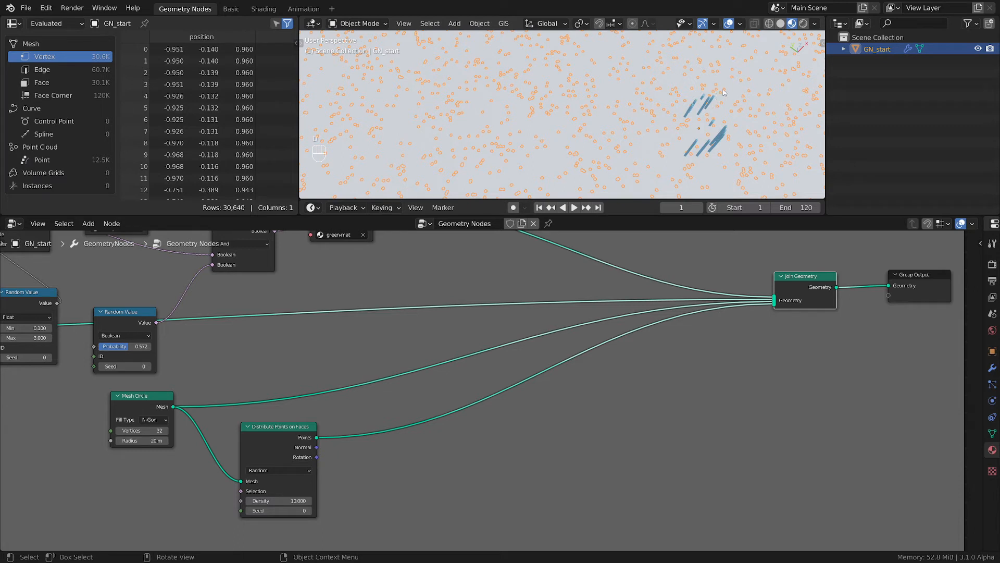
mouse_move(723, 81)
left_mouse_down()
mouse_move(659, 91)
mouse_move(735, 162)
mouse_move(756, 95)
mouse_move(689, 81)
left_mouse_up()
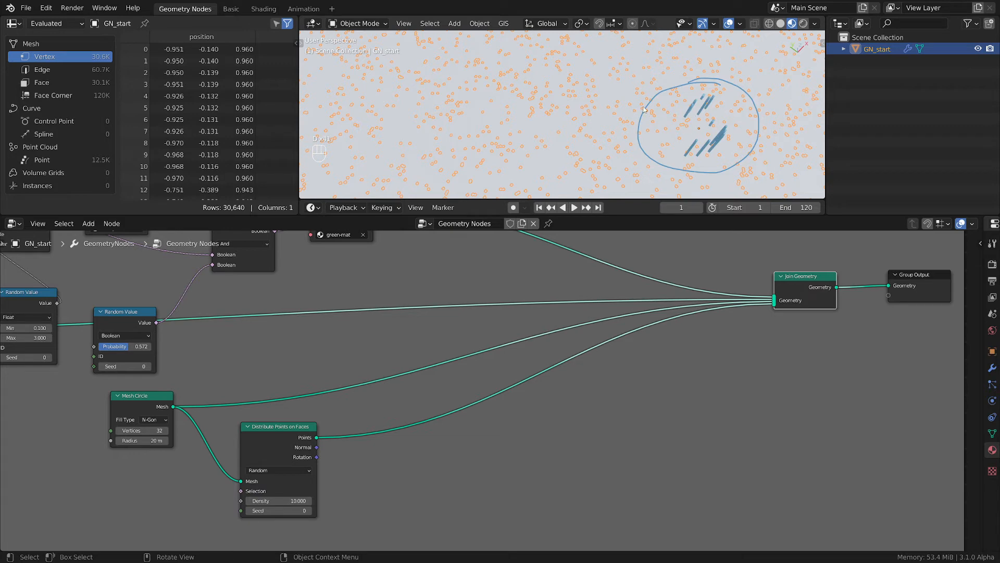
mouse_move(644, 109)
right_mouse_down()
mouse_move(696, 150)
mouse_move(678, 118)
mouse_move(666, 118)
right_mouse_up()
scroll(560, 116, "down", 3)
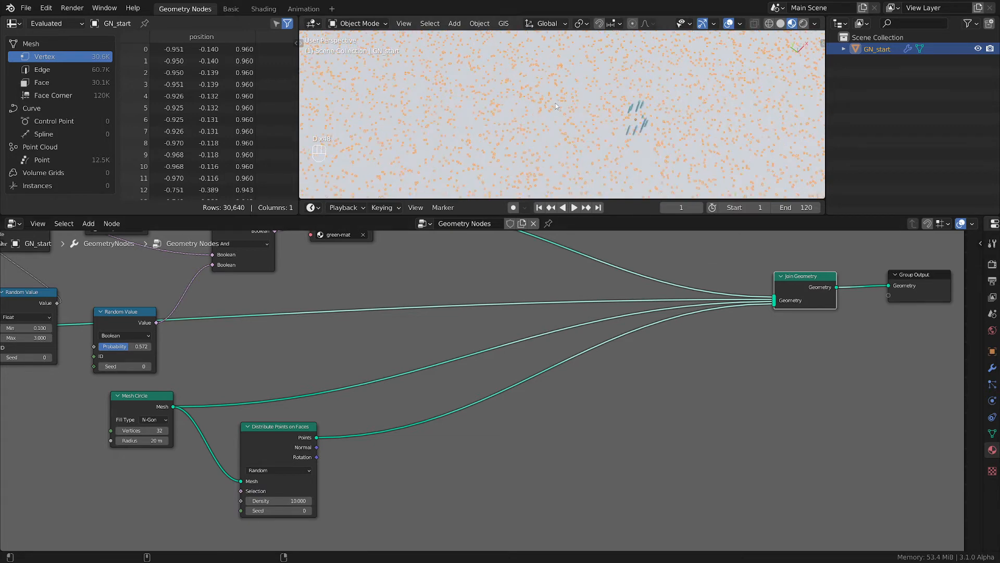
scroll(560, 105, "down", 4)
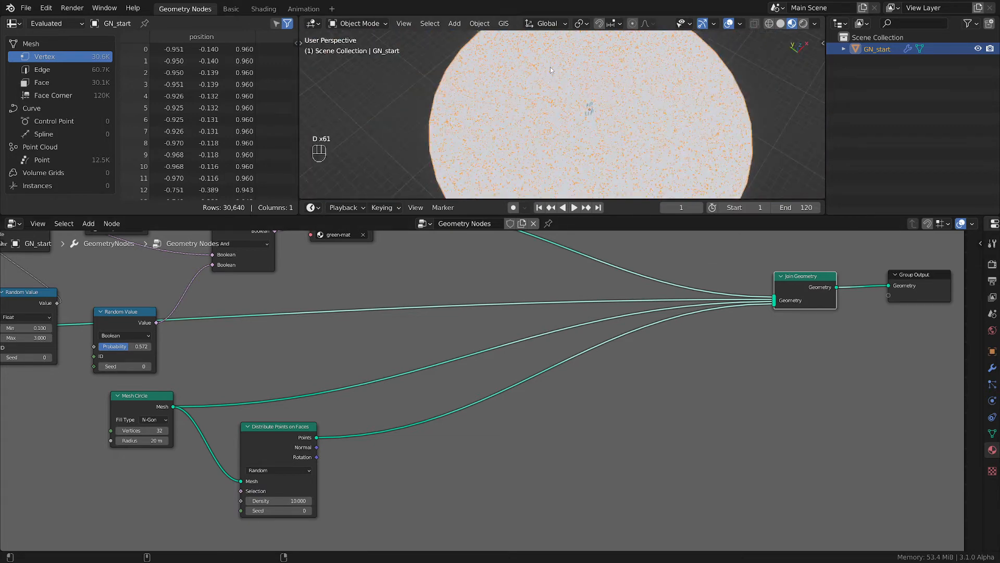
- Annotate a large inner boundary on the disc, mark the building centre and outer areas with strokes, and erase the annotations
mouse_move(530, 56)
left_mouse_down()
mouse_move(528, 144)
mouse_move(680, 174)
mouse_move(701, 87)
mouse_move(583, 48)
mouse_move(520, 60)
left_mouse_up()
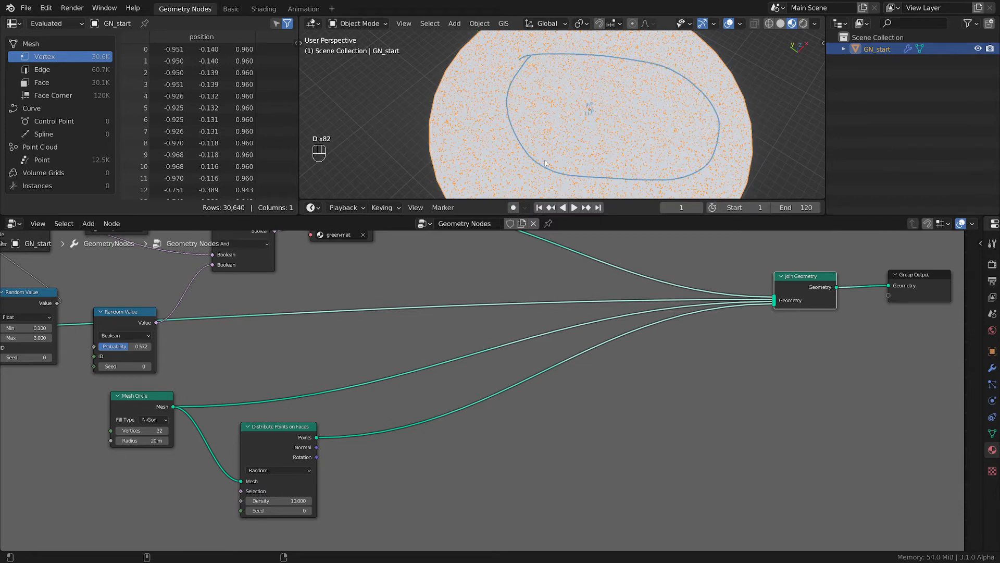
left_click_drag(495, 123, 437, 137)
mouse_move(516, 139)
left_mouse_down()
mouse_move(449, 155)
mouse_move(455, 174)
left_mouse_up()
mouse_move(578, 95)
left_mouse_down()
mouse_move(607, 124)
mouse_move(594, 90)
mouse_move(590, 126)
left_mouse_up()
mouse_move(581, 110)
left_mouse_down()
mouse_move(572, 123)
mouse_move(588, 111)
mouse_move(597, 121)
mouse_move(572, 119)
left_mouse_up()
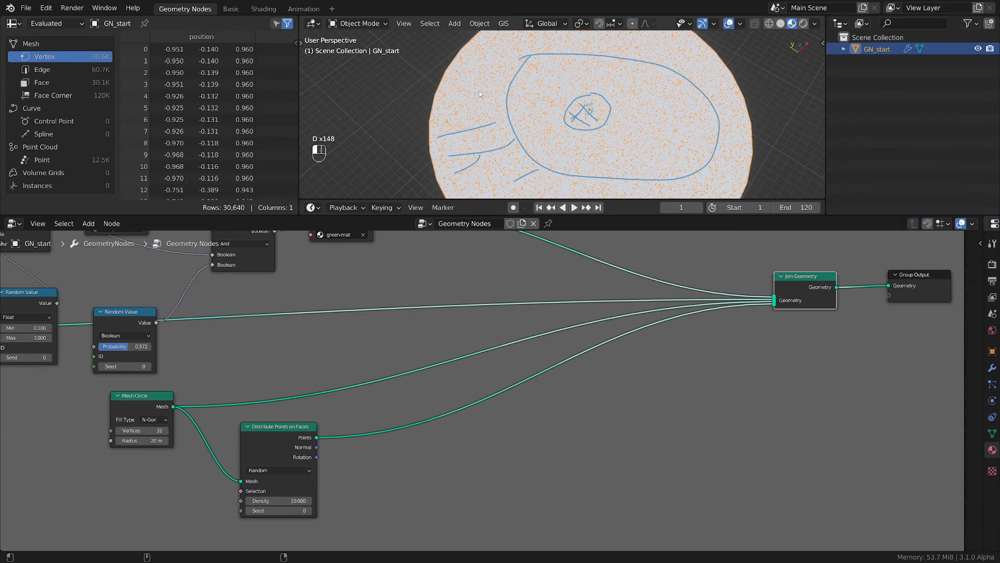
left_click_drag(479, 89, 502, 101)
left_click_drag(465, 68, 489, 59)
mouse_move(676, 40)
left_mouse_down()
mouse_move(704, 62)
mouse_move(663, 52)
left_mouse_up()
left_click_drag(724, 157, 746, 170)
left_click_drag(730, 156, 617, 197)
scroll(661, 148, "up", 3)
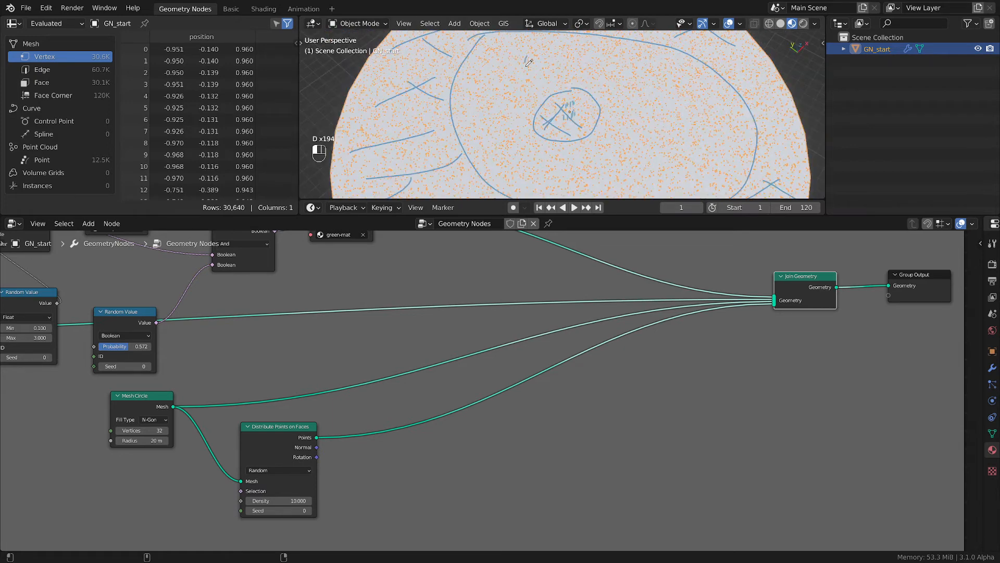
mouse_move(526, 65)
left_mouse_down()
mouse_move(561, 58)
mouse_move(647, 102)
mouse_move(693, 158)
left_mouse_up()
scroll(627, 137, "down", 5)
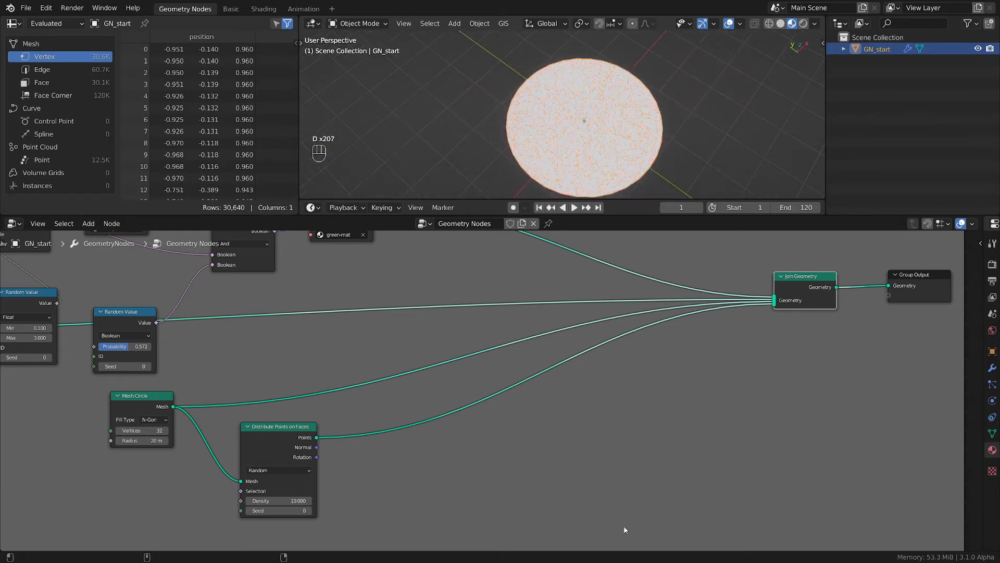
- Insert a Delete Geometry node on the link between Distribute Points on Faces and Join Geometry
scroll(336, 466, "up", 4)
middle_click_drag(487, 440, 676, 390)
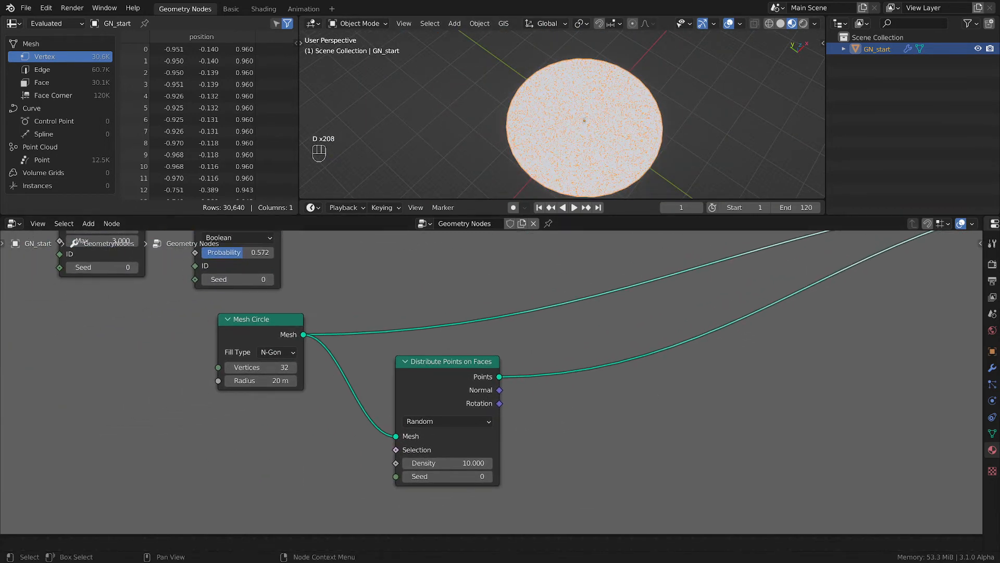
middle_click_drag(601, 441, 529, 454)
scroll(591, 436, "down", 1)
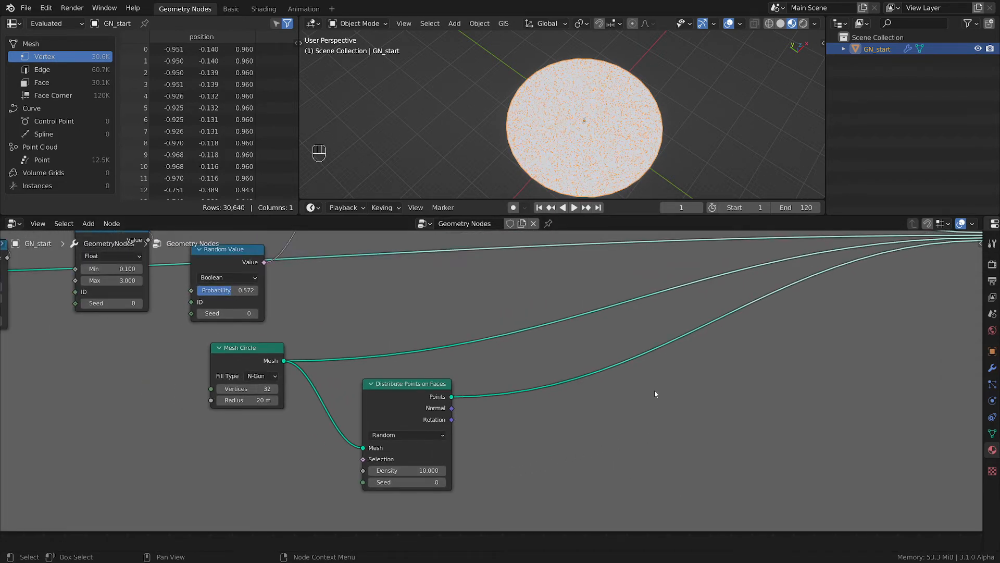
key("shift+a")
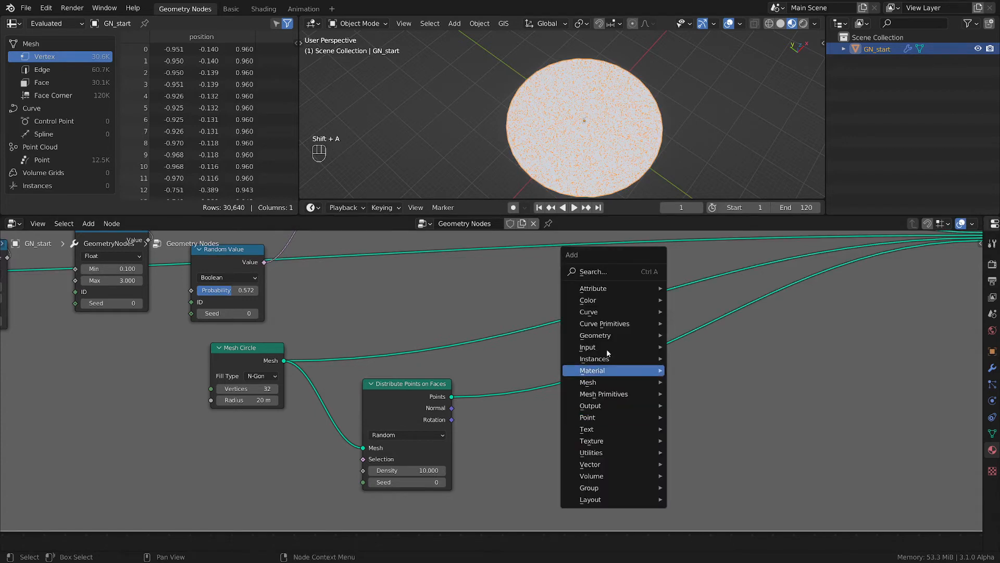
mouse_move(613, 336)
left_click(698, 358)
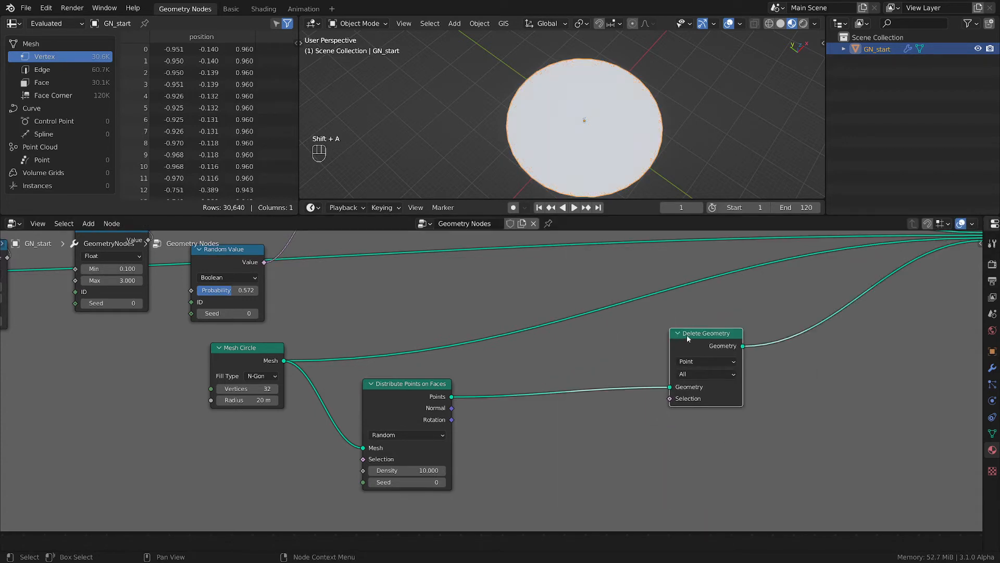
left_click(722, 356)
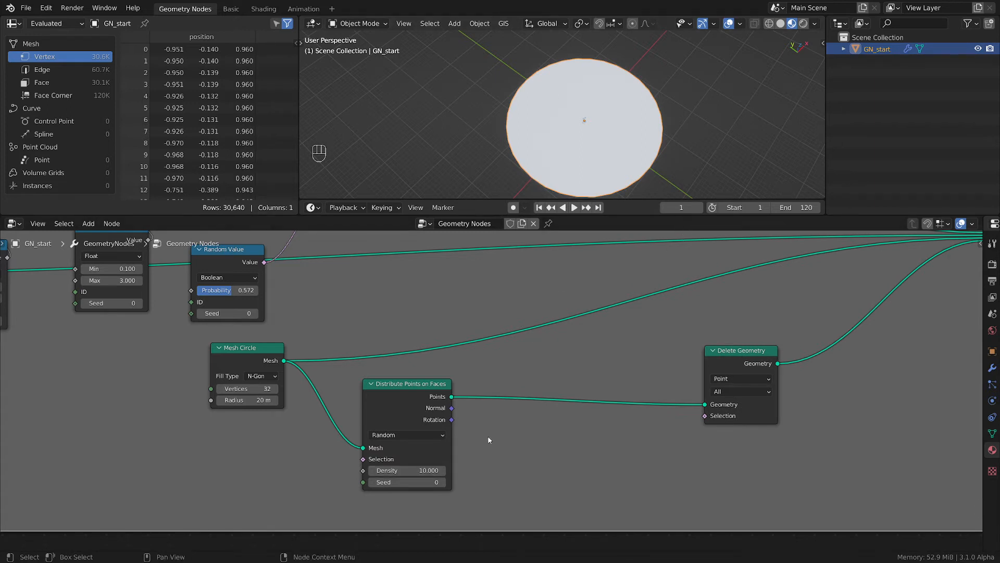
- Mute the Delete Geometry node and set the Distribute Points on Faces density to 50
left_click(727, 366)
key("m")
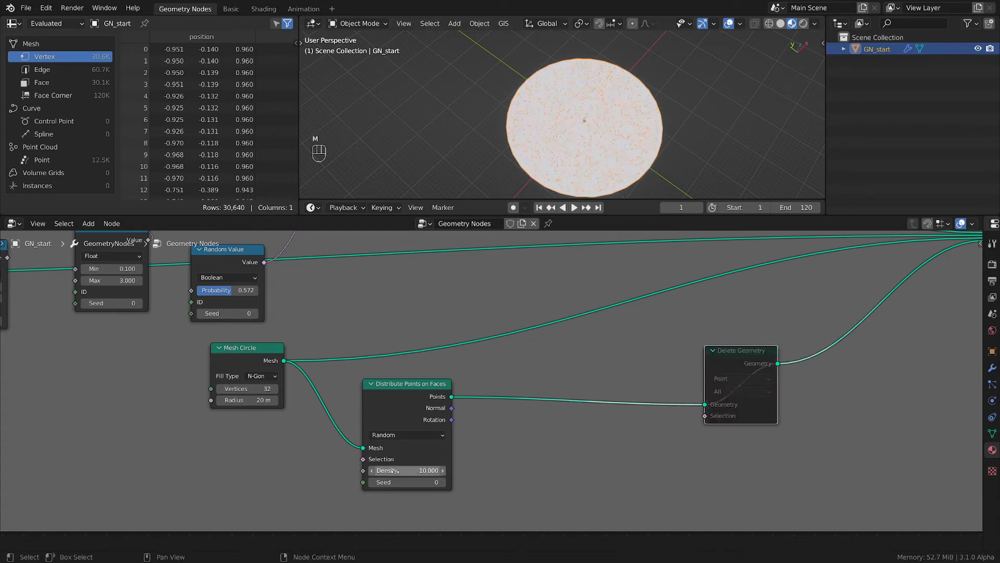
left_click(405, 470)
type("50")
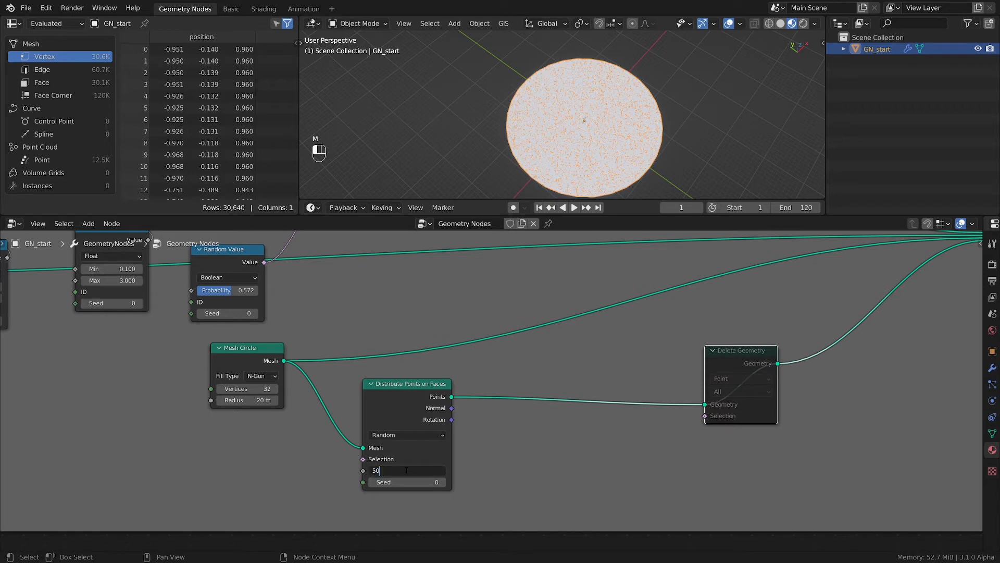
key("Return")
scroll(577, 136, "up", 3)
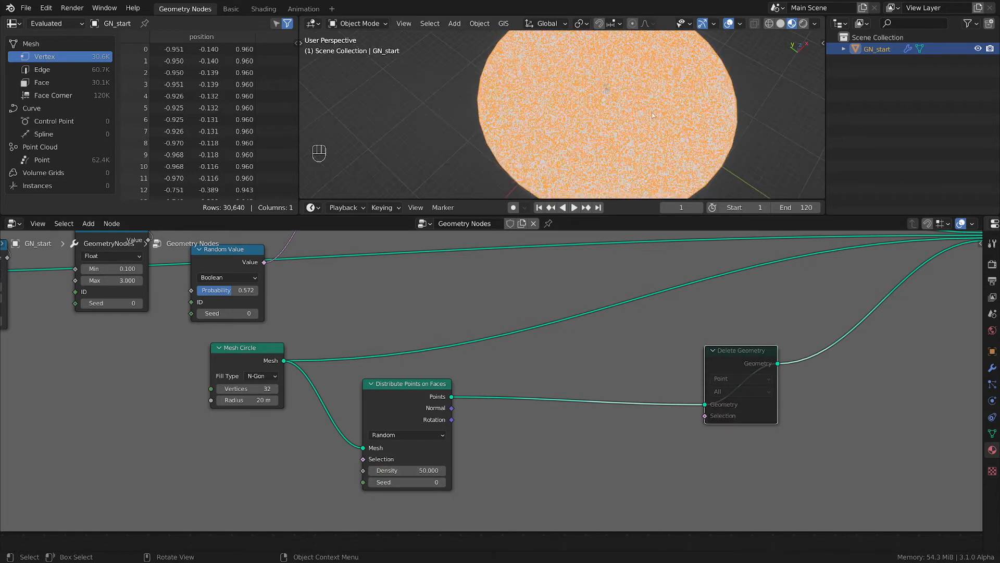
- Switch the viewport to the top view centred on the disc and unmute the Delete Geometry node
key("grave")
left_click(663, 34)
scroll(645, 117, "down", 2)
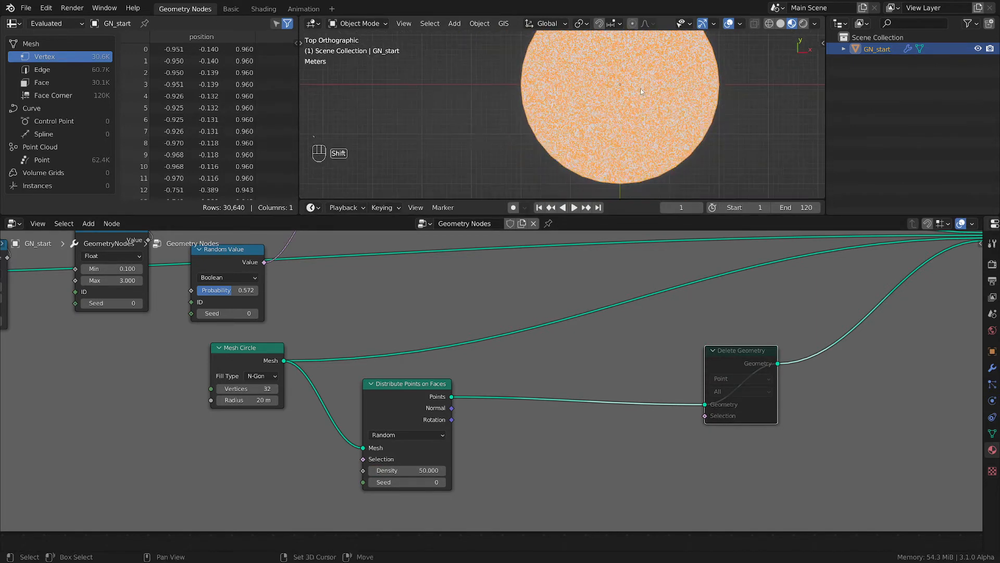
middle_click_drag(644, 119, 618, 150, "shift")
key("m")
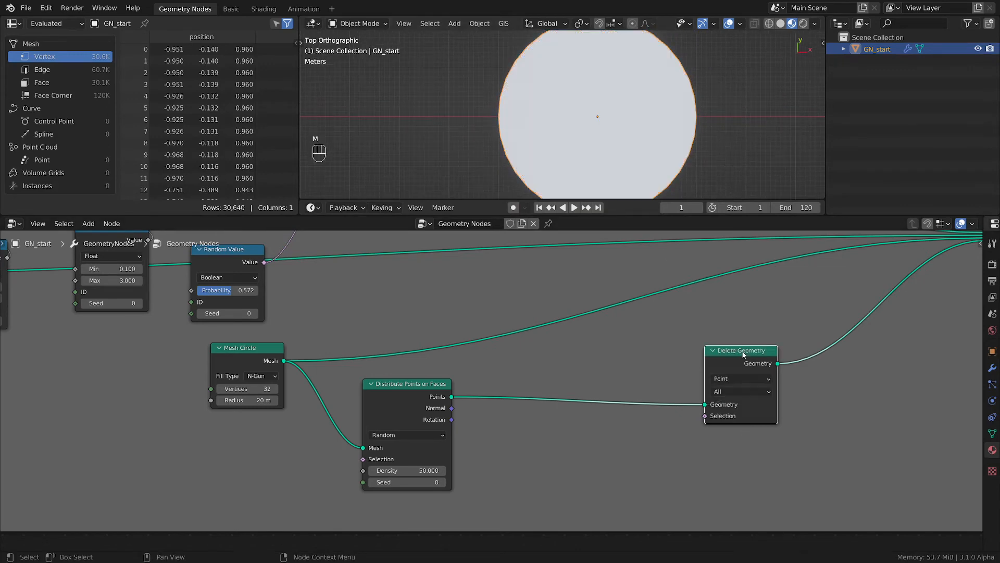
- Move the Distribute Points on Faces and Delete Geometry nodes apart to make room between them
key("g")
left_click(480, 430)
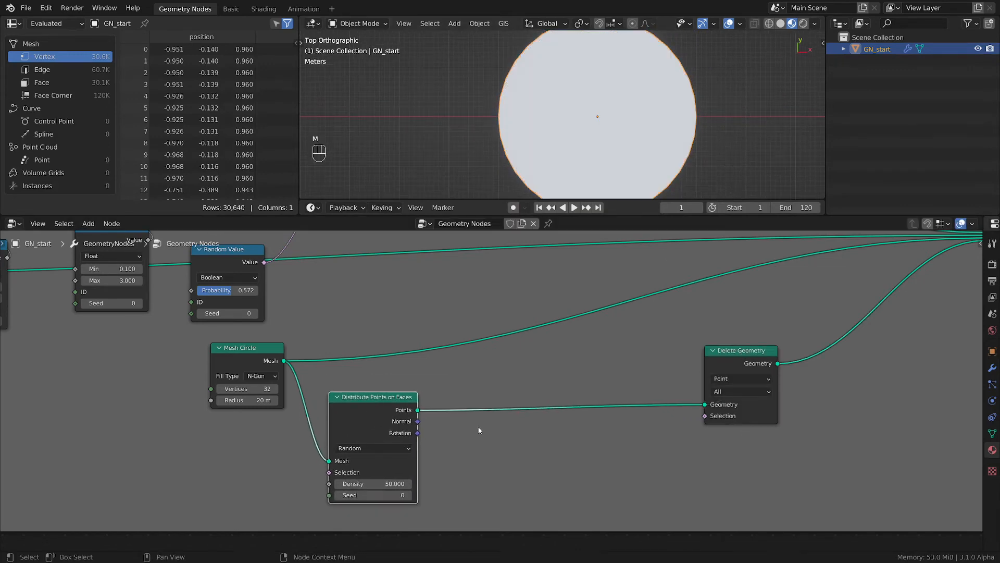
left_click(729, 363)
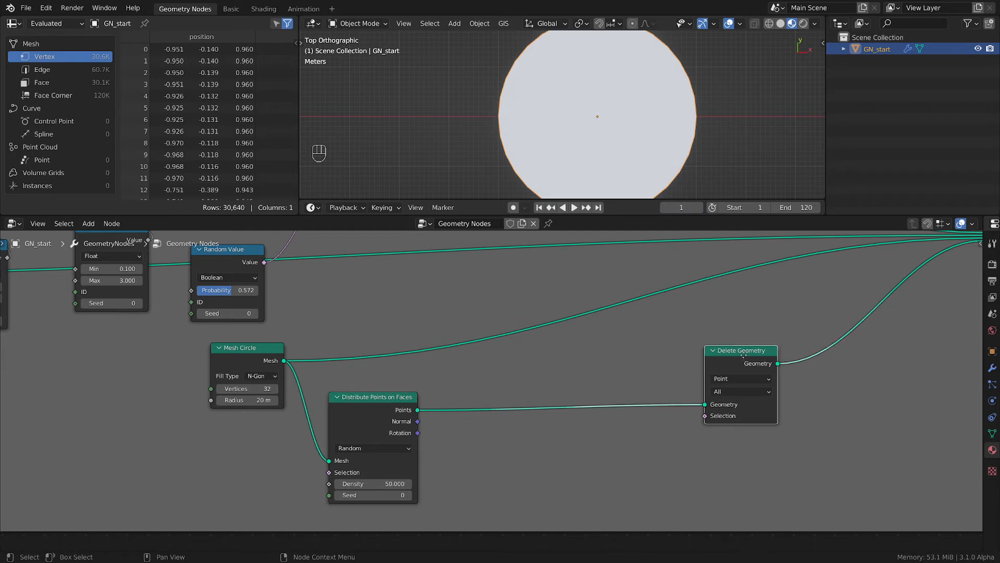
key("g")
left_click(776, 356)
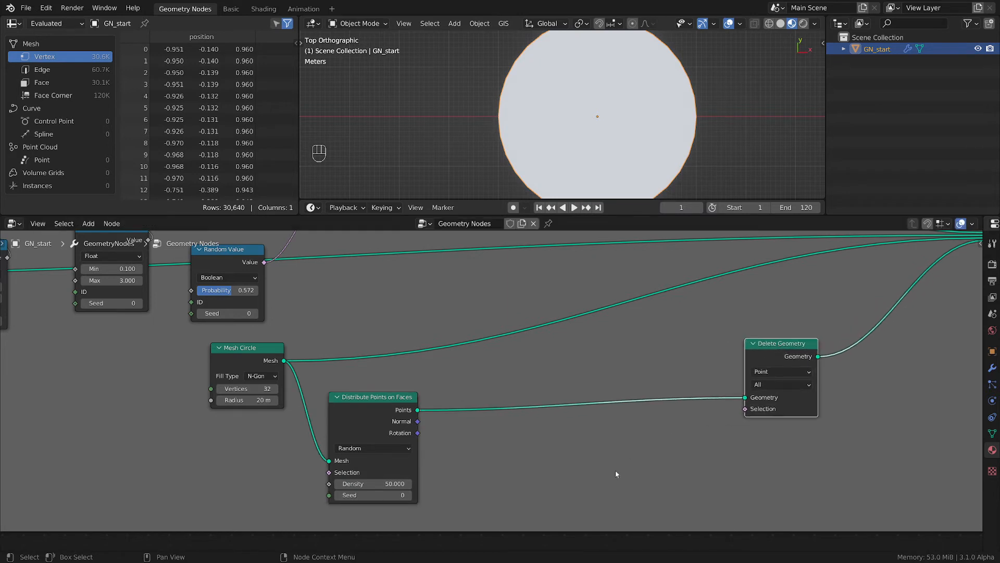
- Add a Position input node just above the link between Distribute Points on Faces and Delete Geometry
key("shift+a")
mouse_move(464, 372)
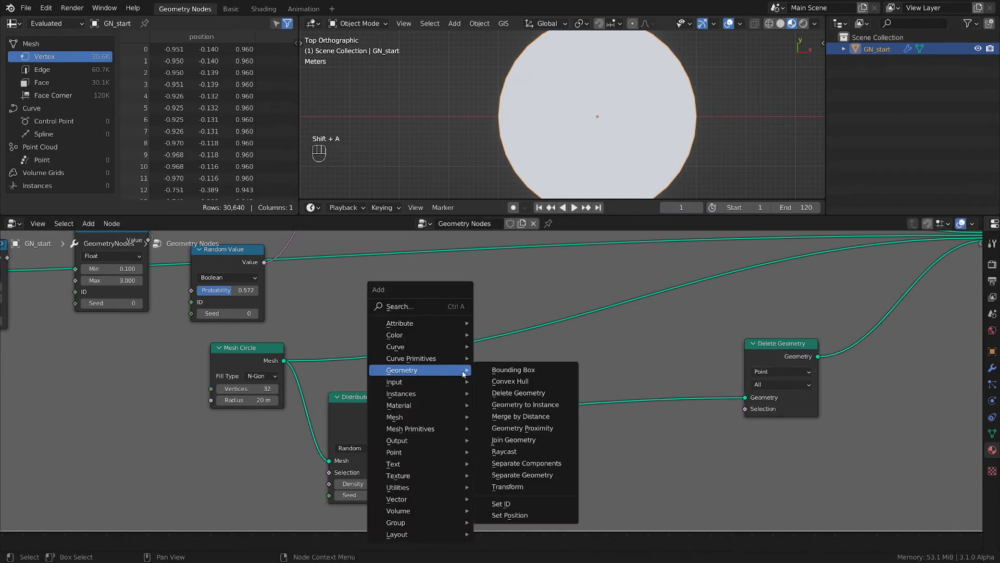
mouse_move(401, 386)
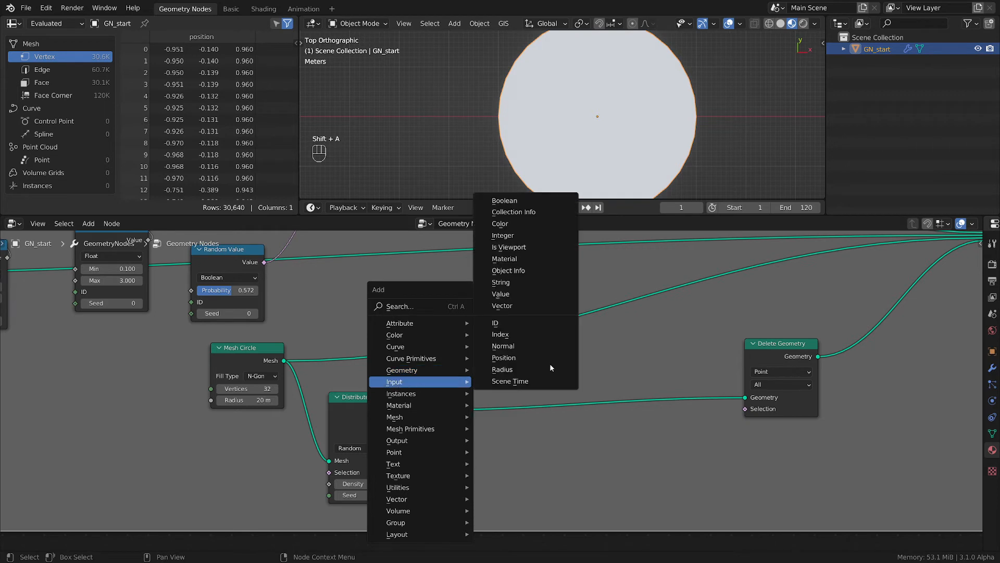
left_click(516, 358)
left_click(465, 383)
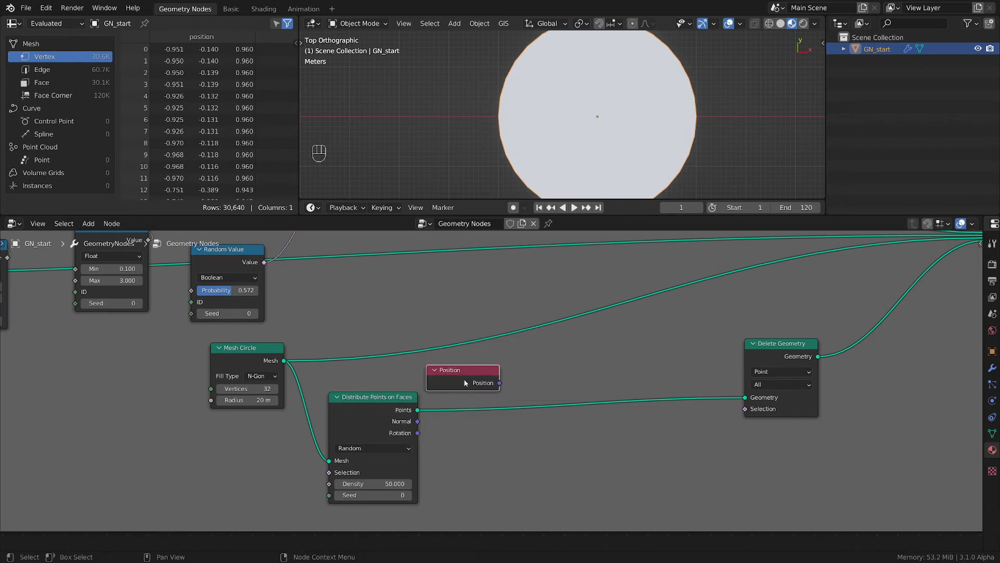
- Add a Compare node set to Vector before Delete Geometry and connect its Result to the Selection input
middle_click_drag(506, 415, 438, 395)
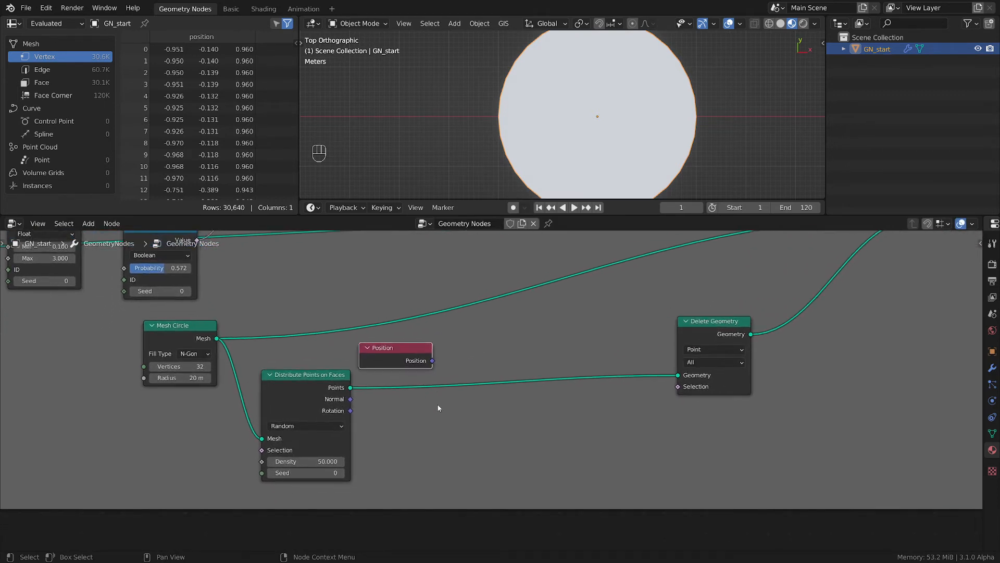
left_click(464, 404)
key("shift+a")
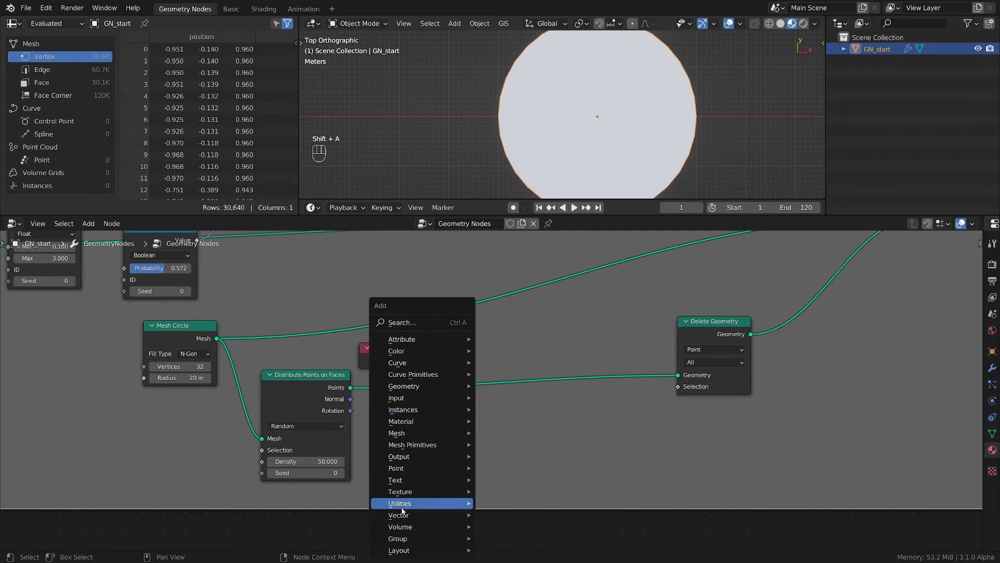
mouse_move(401, 504)
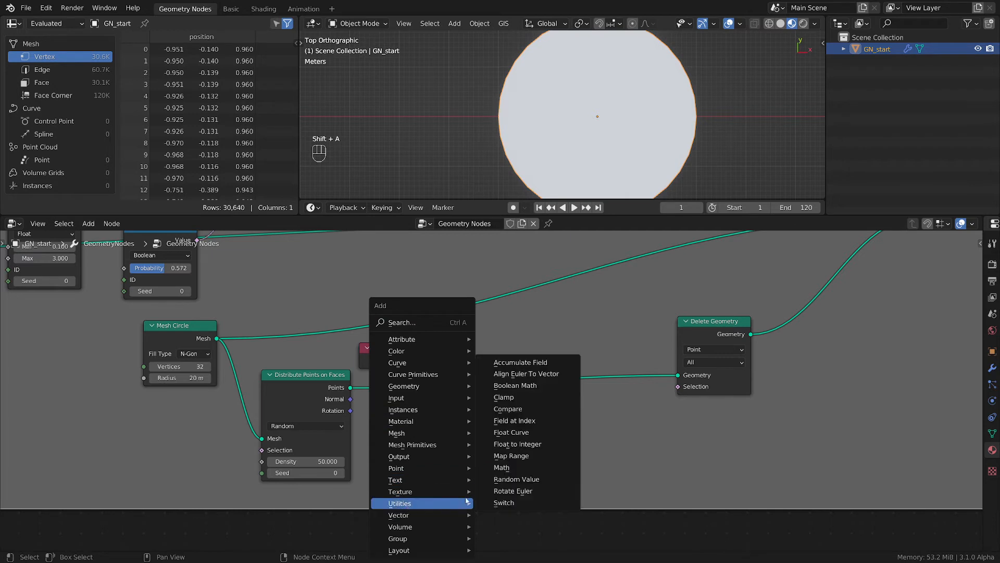
left_click(508, 409)
left_click(544, 433)
left_click(547, 432)
left_click(544, 466)
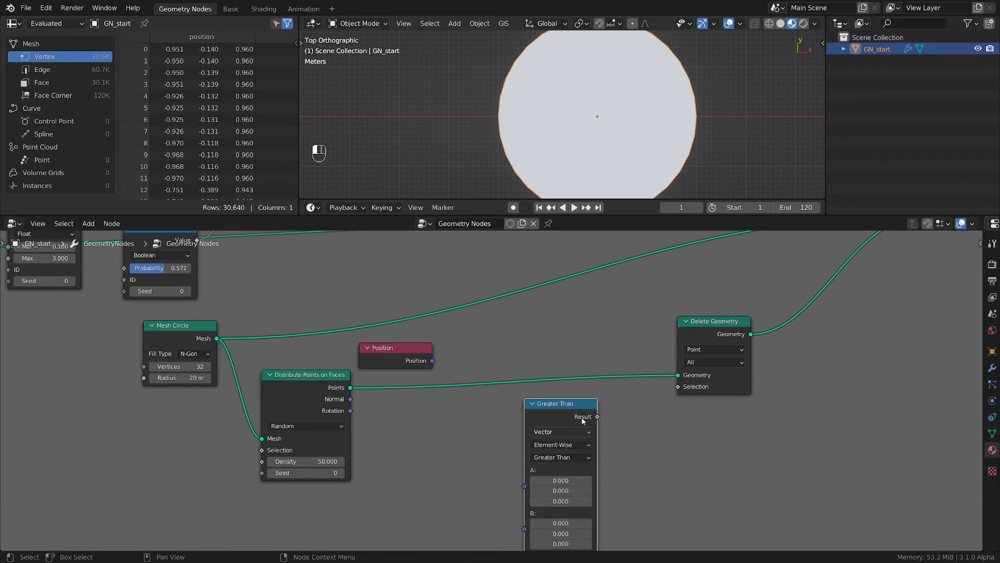
left_click_drag(593, 414, 677, 386)
left_click_drag(547, 344, 545, 345)
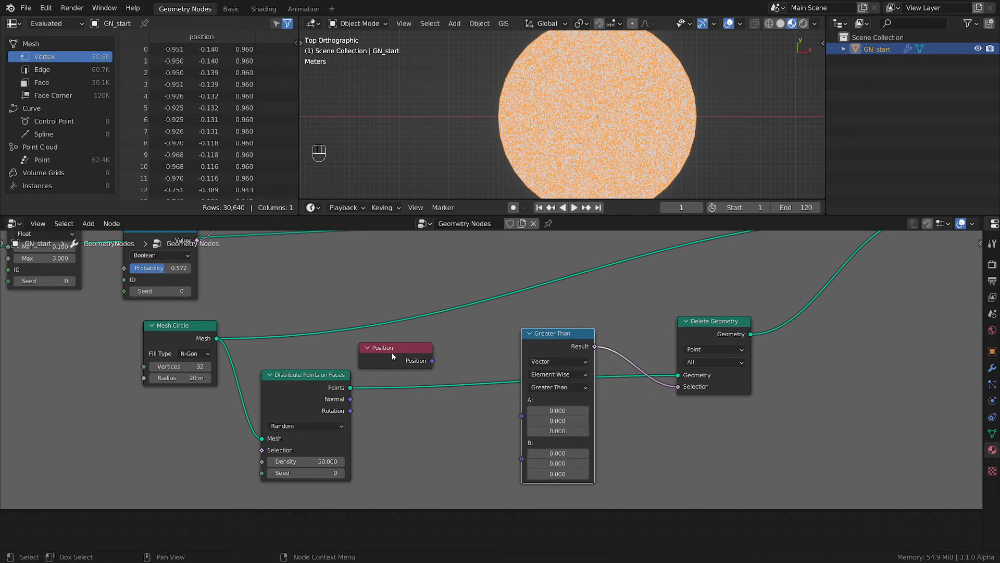
- Connect the Position output to input A of the Greater Than node and set all three B components to 2
left_click_drag(431, 360, 522, 415)
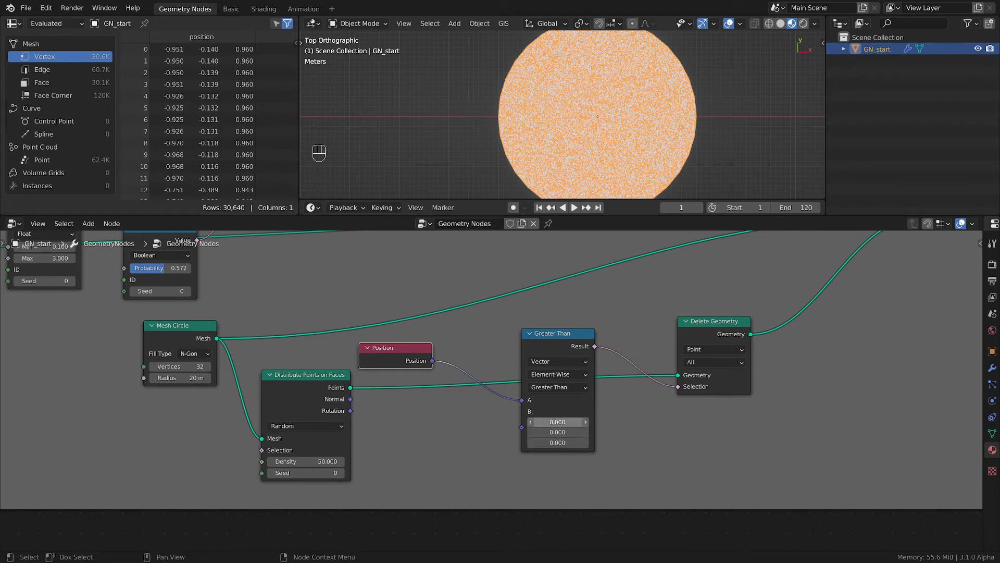
left_click(564, 421)
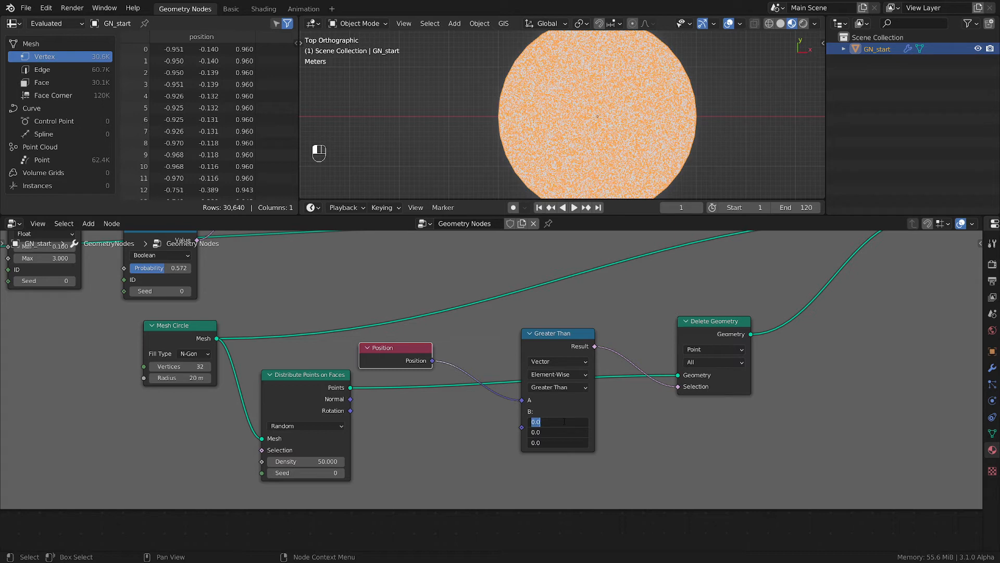
type("2")
key("Return")
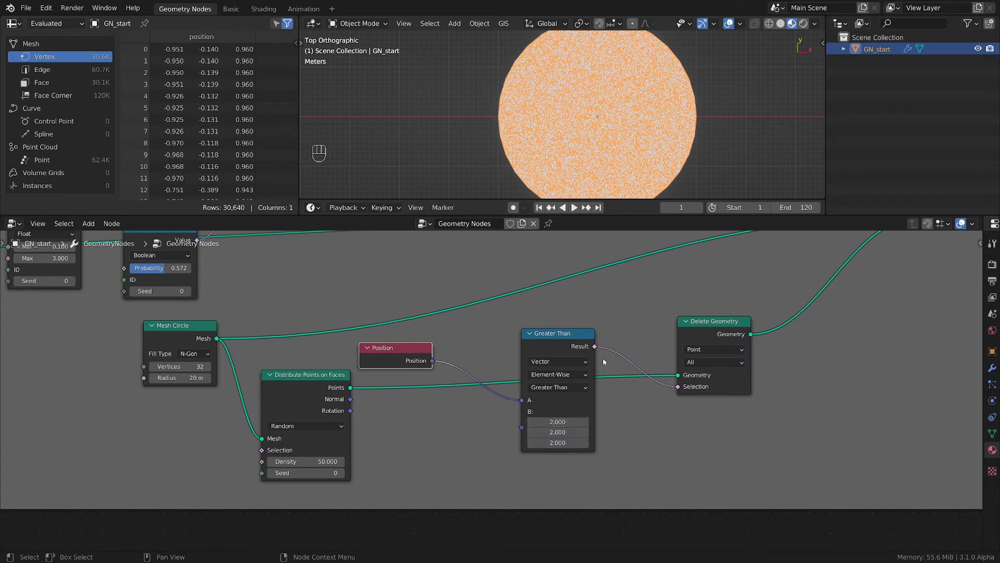
- Switch the Compare node's operation to Less Than and shift it and Delete Geometry away from the Position node
left_click_drag(566, 342, 578, 337)
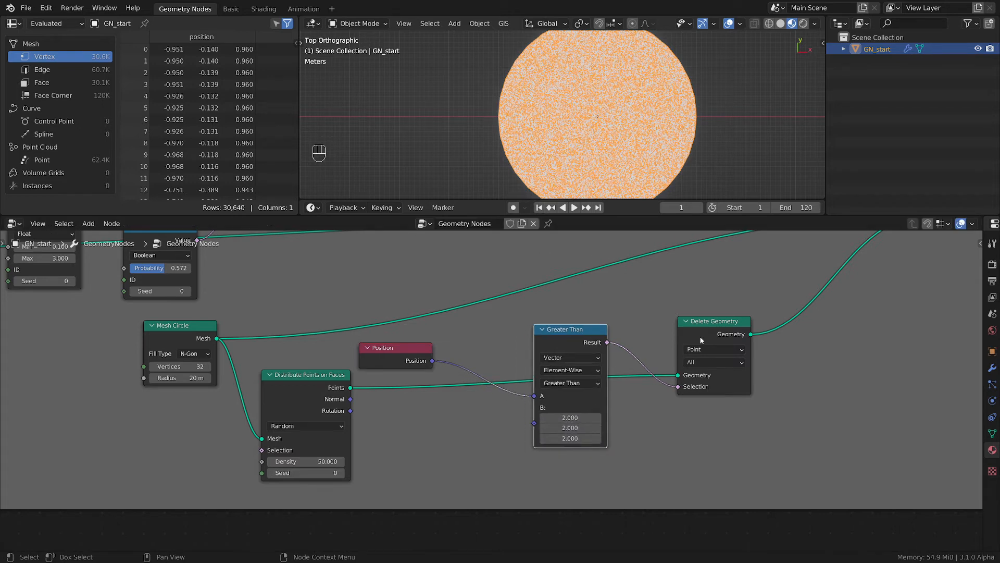
left_click(572, 384)
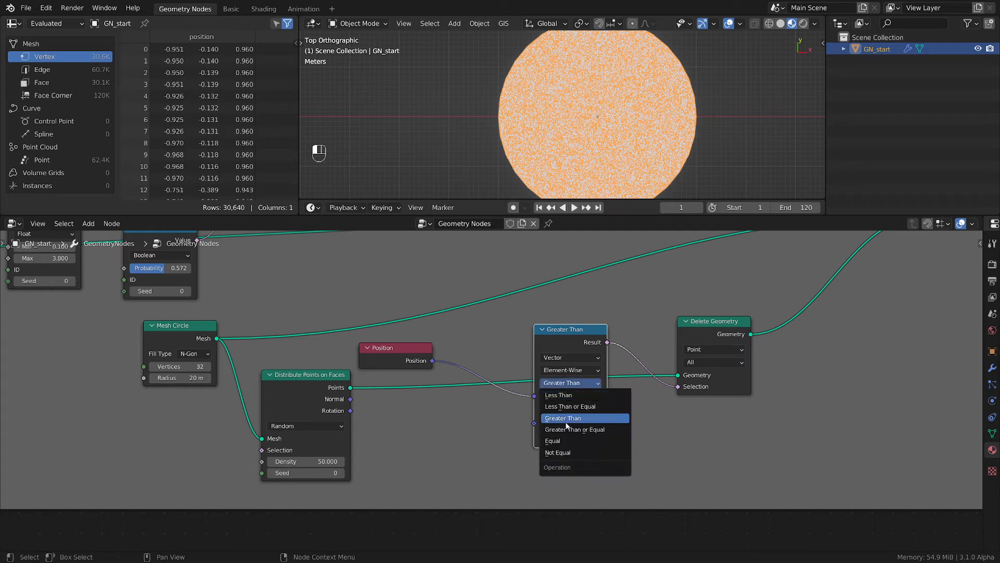
left_click(573, 398)
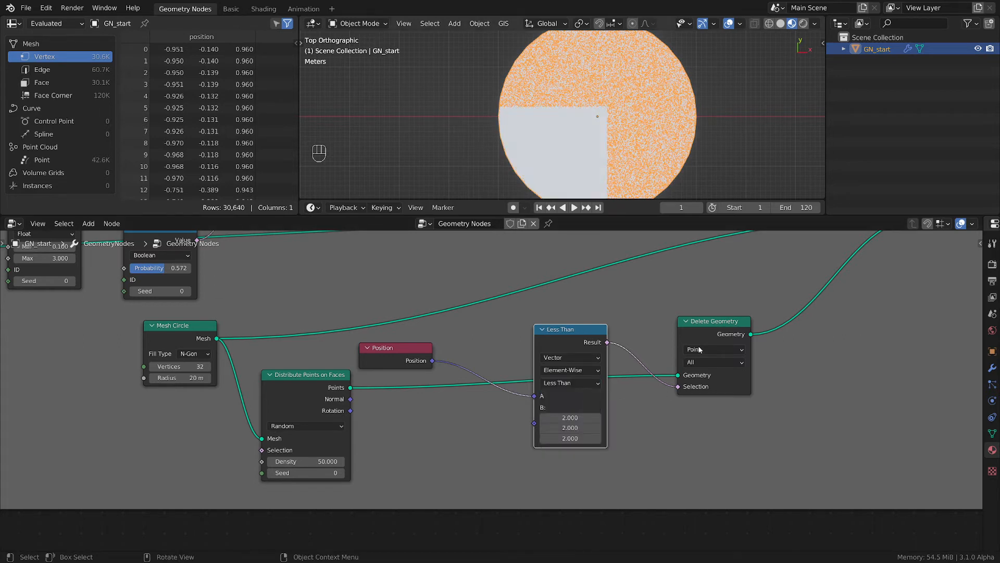
left_click_drag(719, 321, 744, 312)
left_click_drag(554, 332, 587, 331)
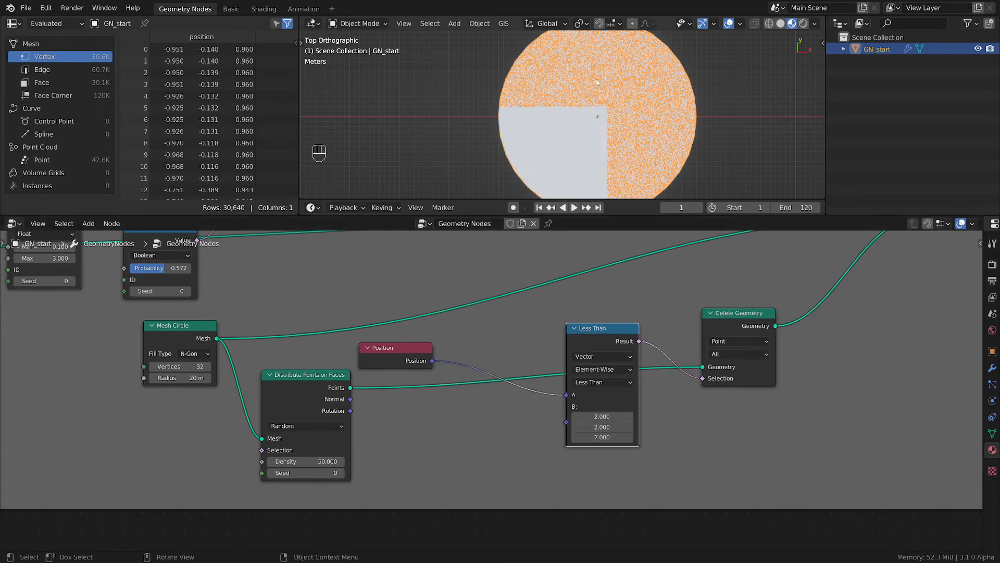
- Mark the negative and positive sides of the disc with freehand annotations in the top view and erase the marks
scroll(614, 101, "up", 2)
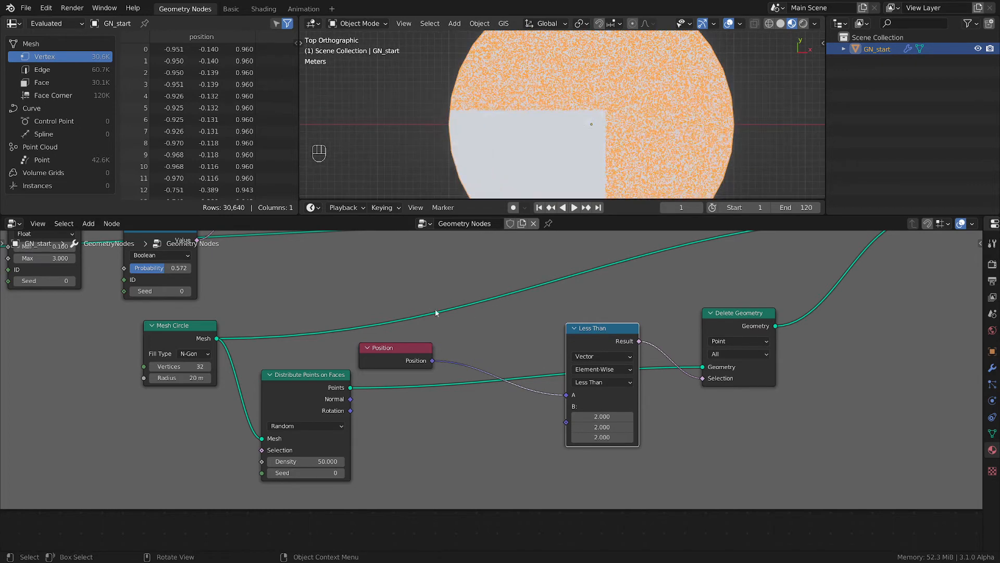
scroll(574, 90, "down", 4)
scroll(576, 101, "up", 2)
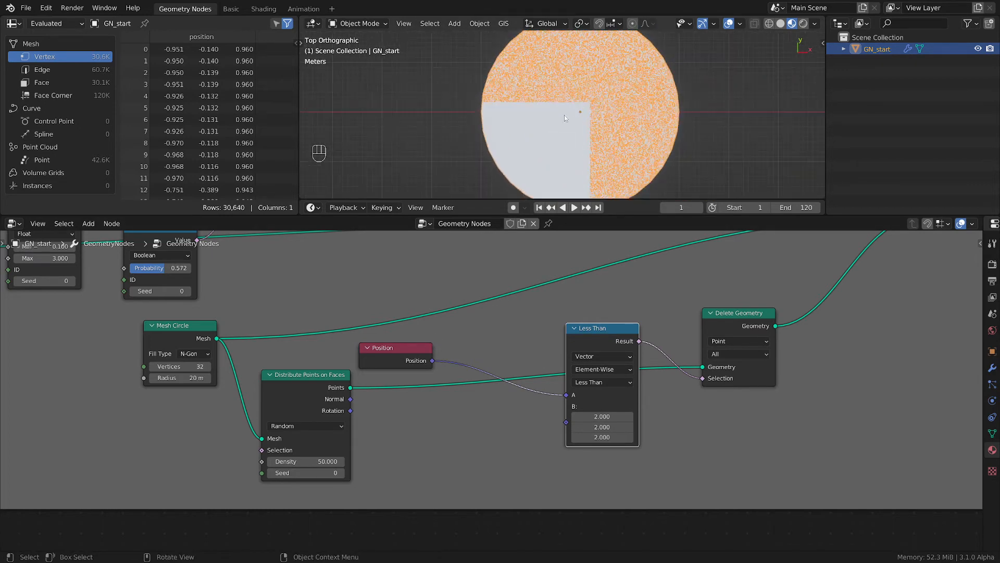
left_click_drag(464, 141, 454, 146)
left_click_drag(719, 113, 717, 142)
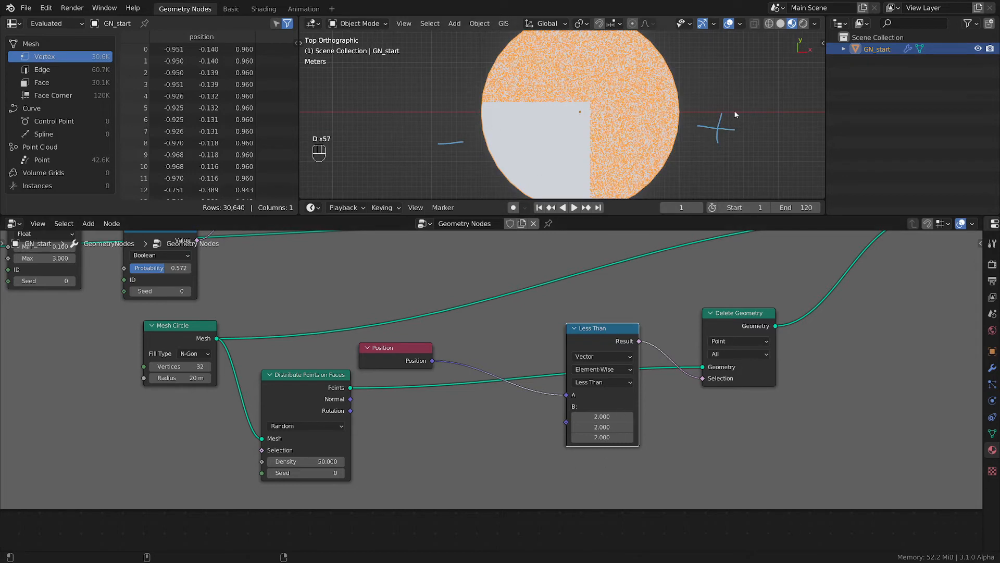
mouse_move(718, 125)
right_mouse_down()
mouse_move(715, 139)
mouse_move(463, 136)
mouse_move(454, 148)
right_mouse_up()
scroll(707, 135, "up", 3, "shift")
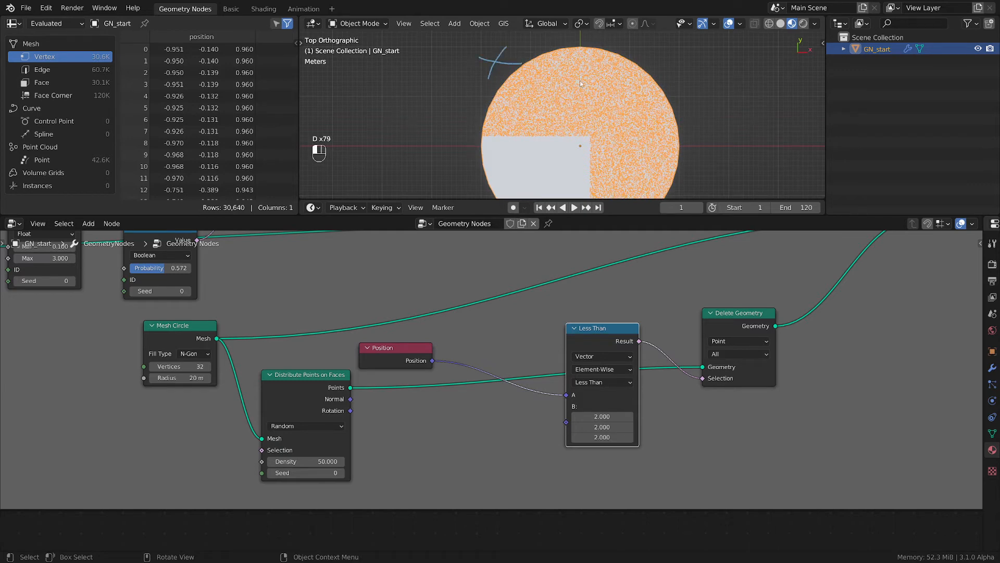
left_click_drag(645, 71, 737, 89)
left_click_drag(696, 52, 682, 113)
right_click_drag(701, 78, 510, 78)
- Insert a Vector Math node set to Absolute between the Position and Less Than nodes
scroll(520, 391, "up", 2)
key("shift+a")
mouse_move(460, 406)
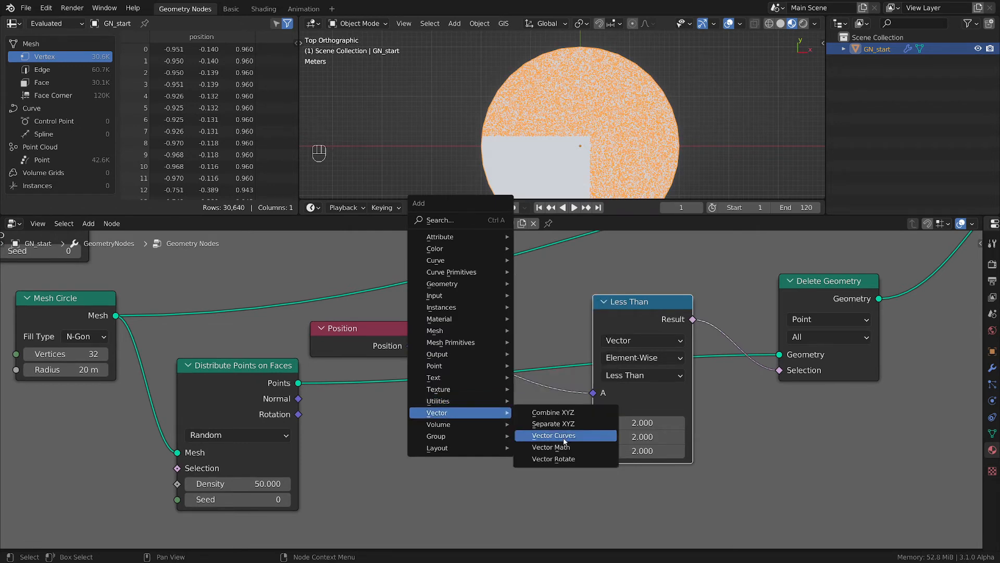
left_click(552, 447)
left_click(452, 432)
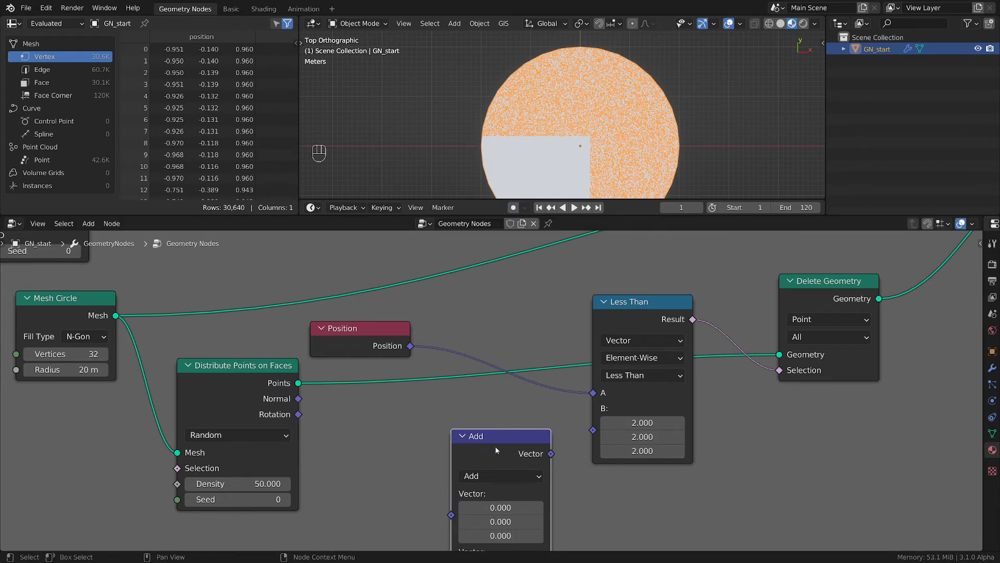
left_click_drag(496, 450, 512, 354)
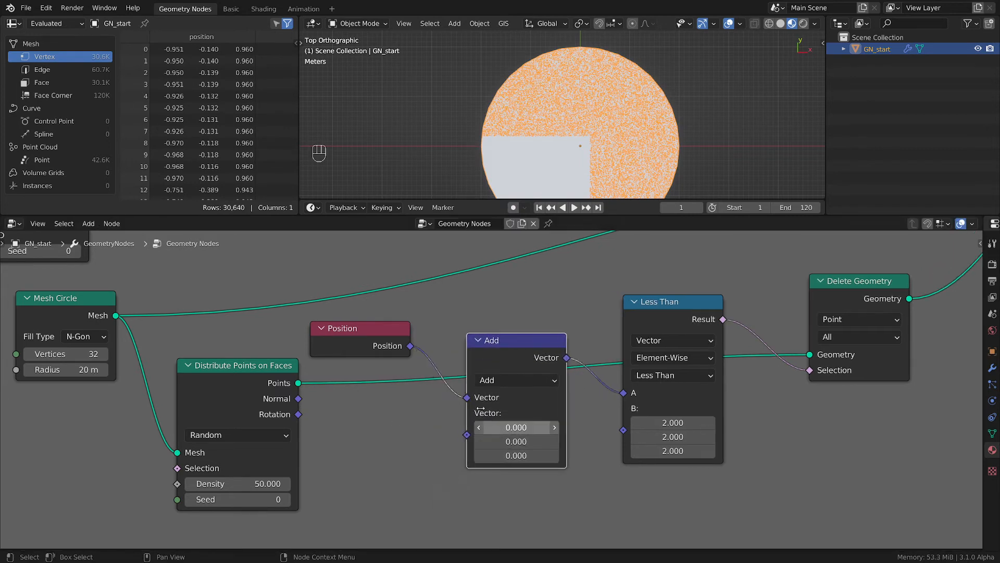
left_click(503, 381)
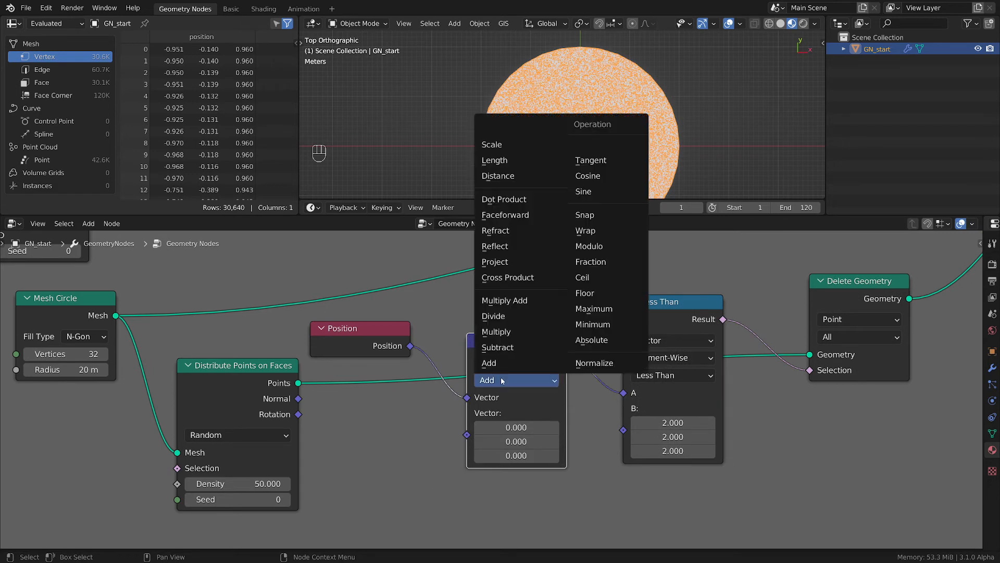
left_click(582, 341)
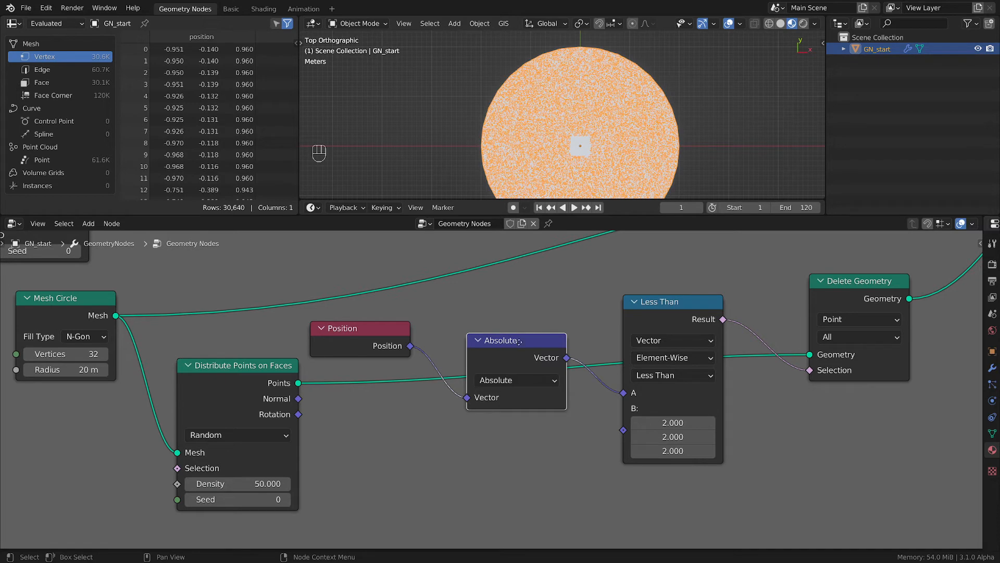
left_click_drag(518, 345, 501, 379)
- Examine the scattered points around the centre of the disc, both up close and across the wider area
scroll(578, 130, "up", 8)
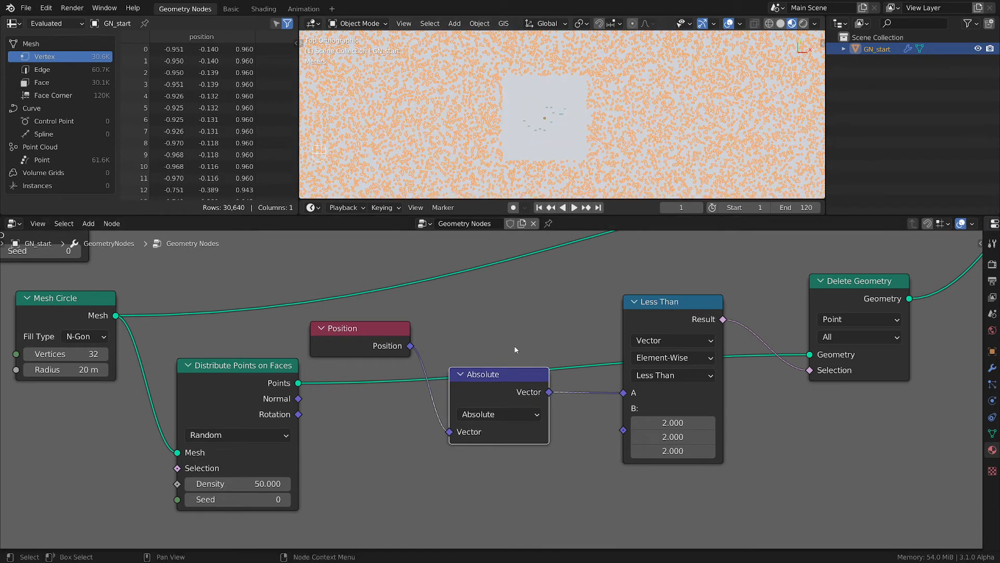
scroll(572, 133, "down", 2)
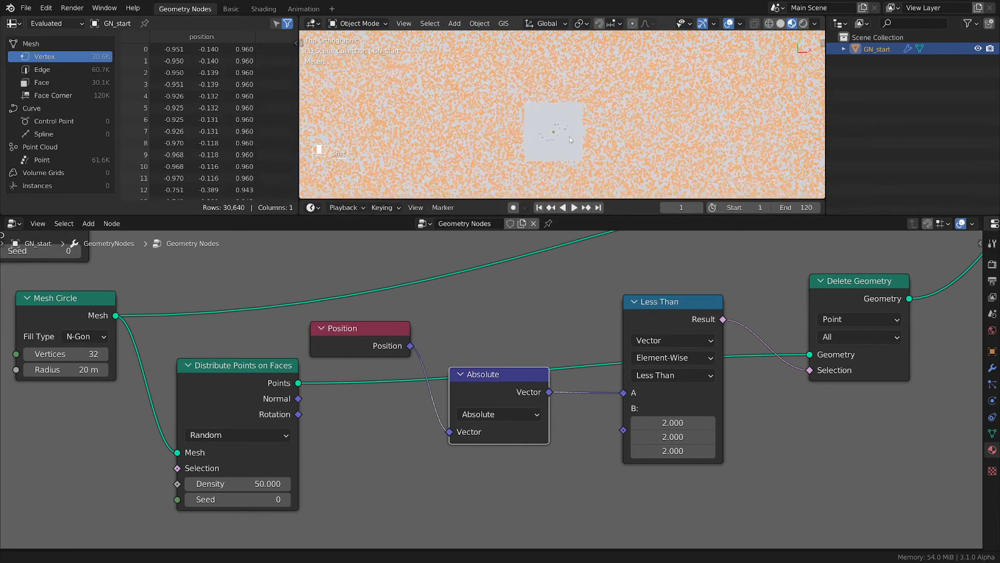
scroll(540, 118, "up", 4)
scroll(530, 109, "down", 4)
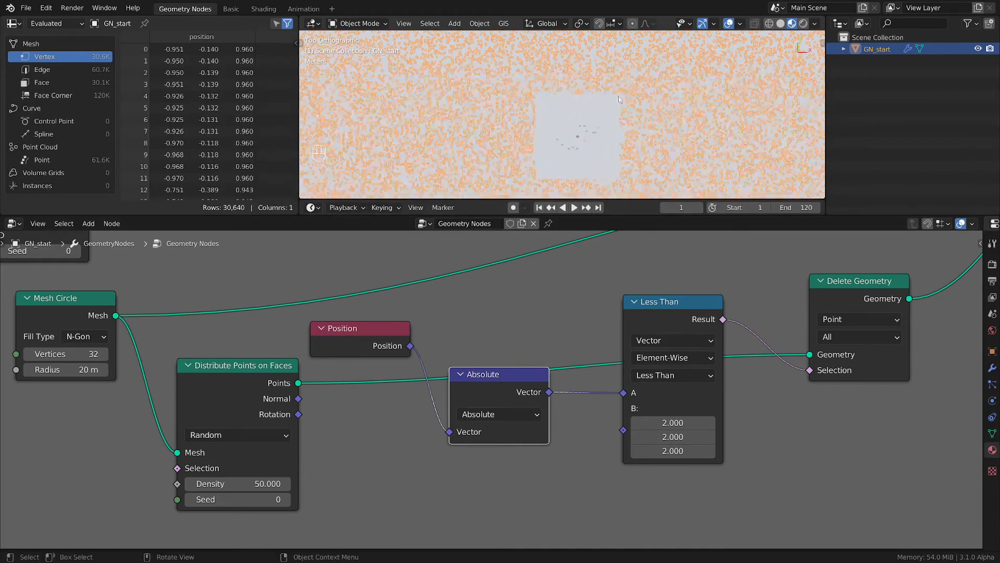
scroll(631, 281, "down", 2)
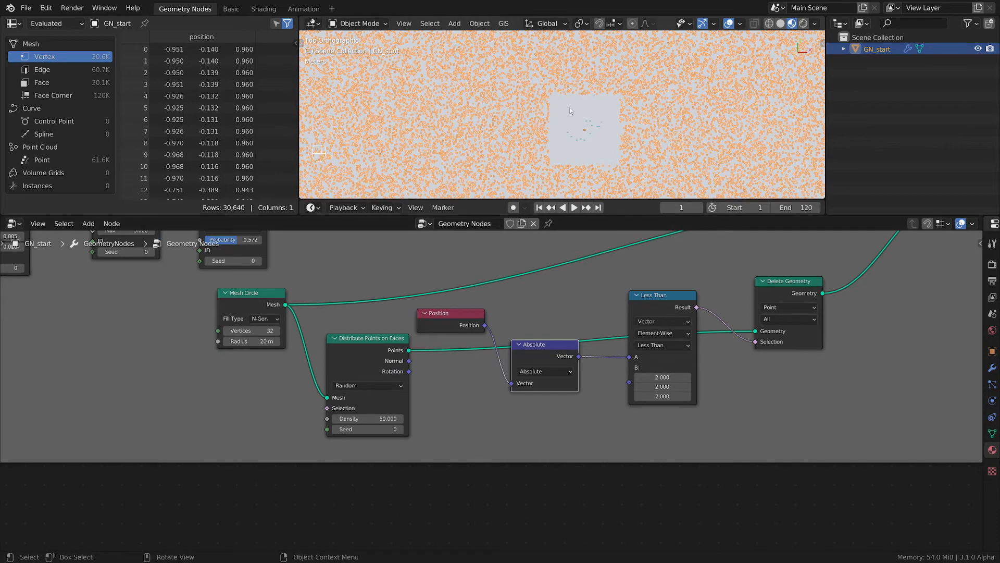
scroll(597, 124, "up", 2)
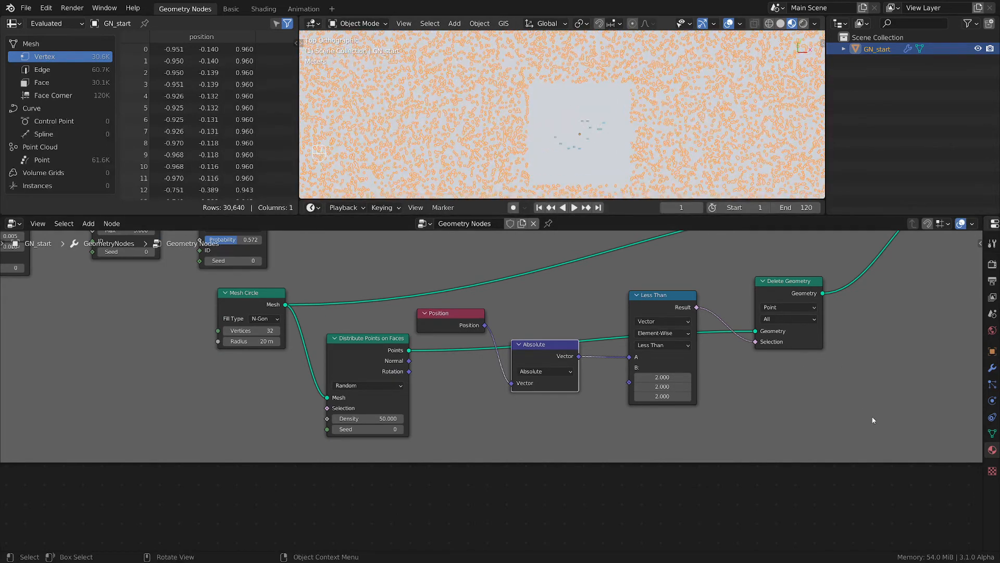
middle_click_drag(874, 420, 720, 415)
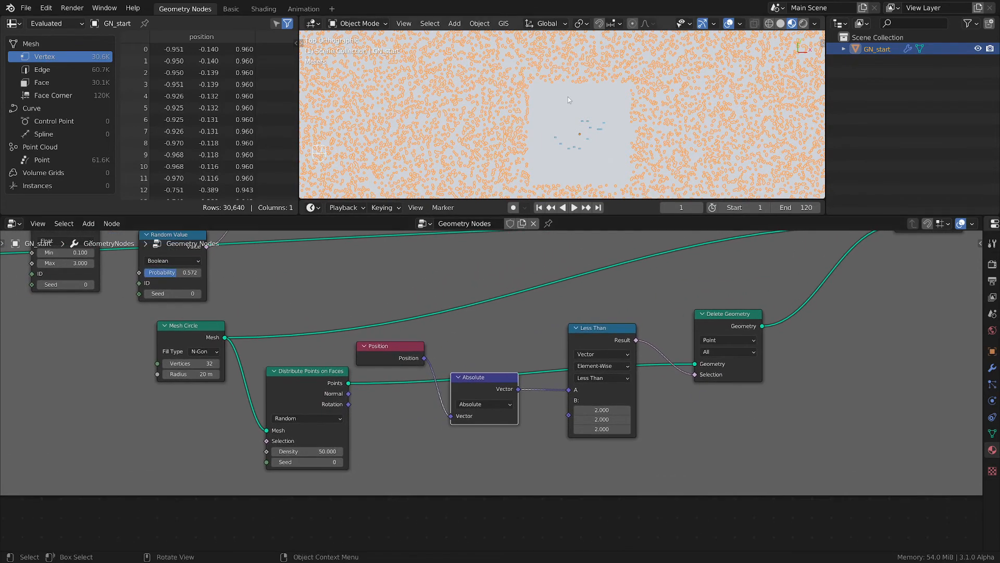
scroll(619, 164, "down", 1)
scroll(620, 164, "down", 2)
scroll(625, 126, "down", 2)
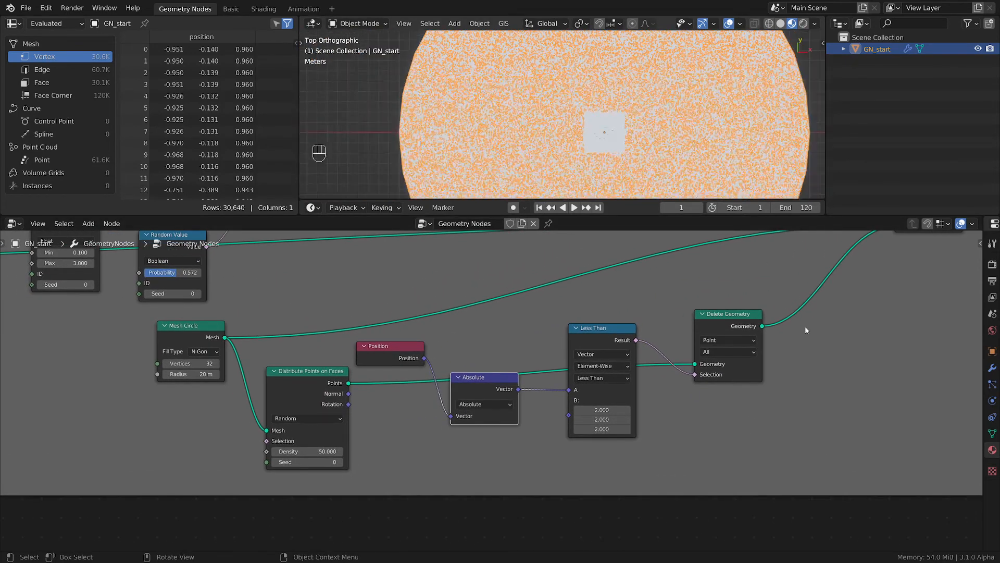
- Move Delete Geometry away from Less Than and insert a Boolean Math node on the link into its Selection input
middle_click_drag(677, 396, 535, 408)
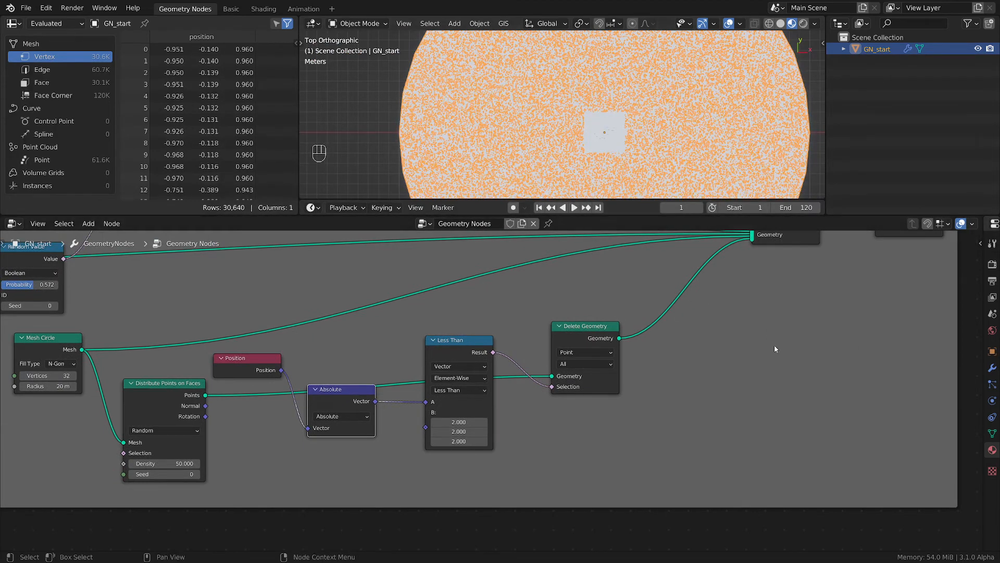
middle_click_drag(813, 290, 748, 337)
left_click_drag(520, 374, 614, 348)
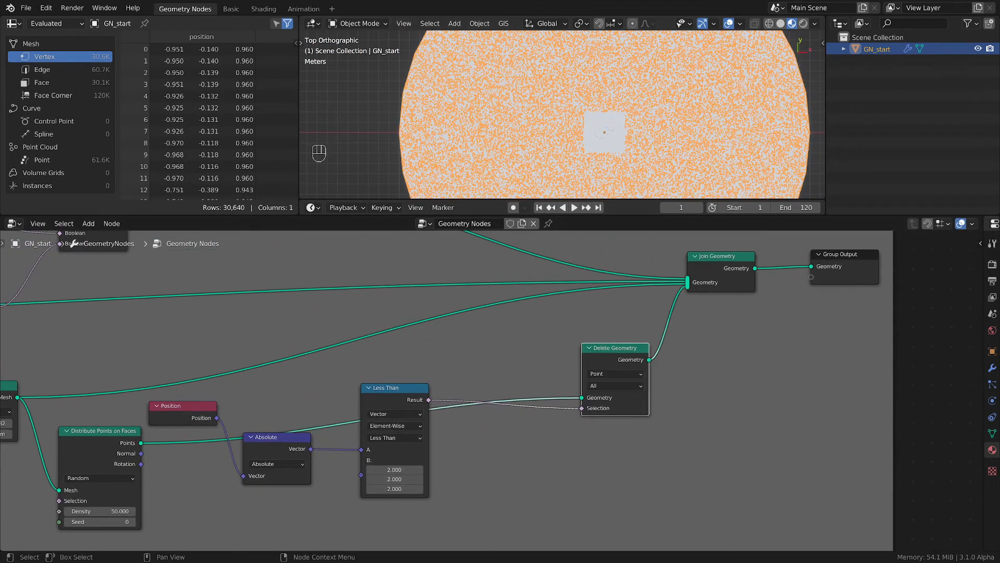
middle_click_drag(537, 449, 632, 423)
key("shift+a")
mouse_move(617, 421)
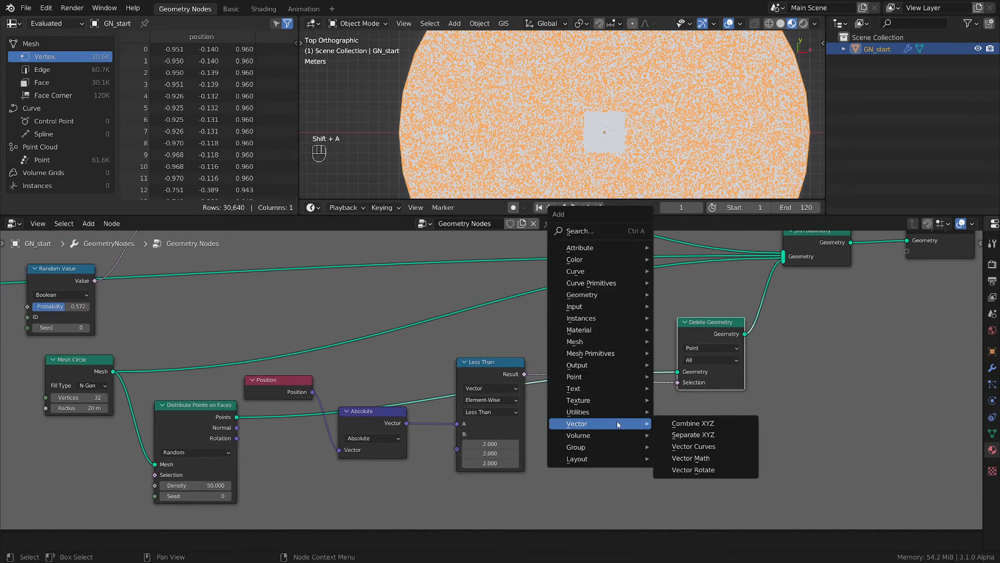
mouse_move(588, 410)
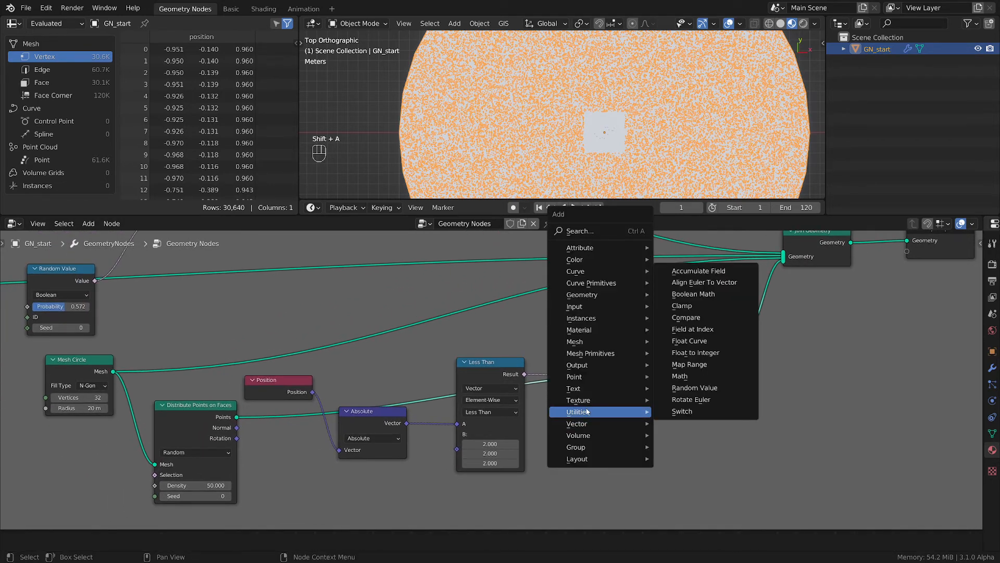
left_click(708, 293)
left_click(596, 401)
left_click_drag(599, 401, 614, 381)
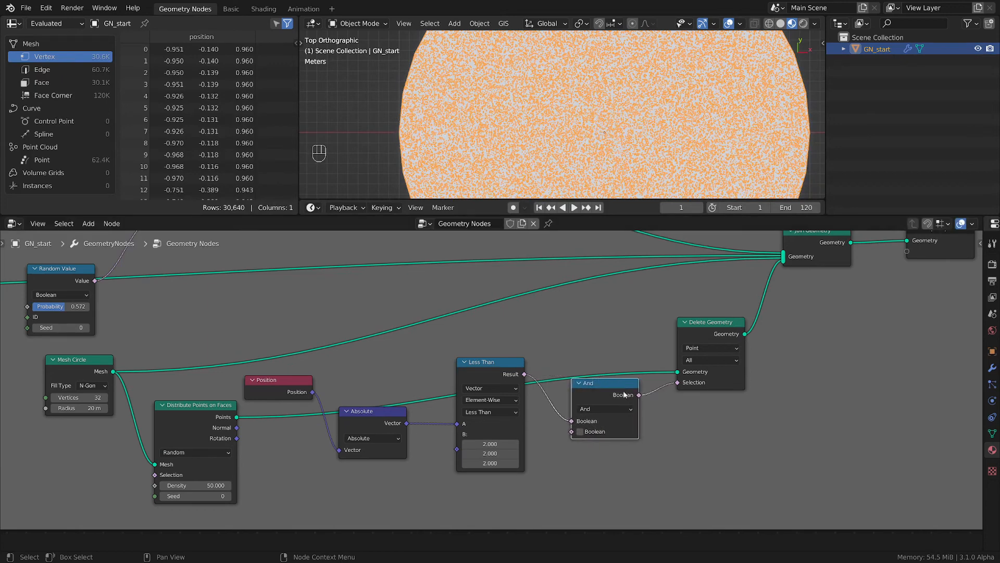
- Set the Boolean Math node to Or, leaving its second Boolean input unticked, and shift it slightly towards Delete Geometry
middle_click_drag(608, 435, 672, 392)
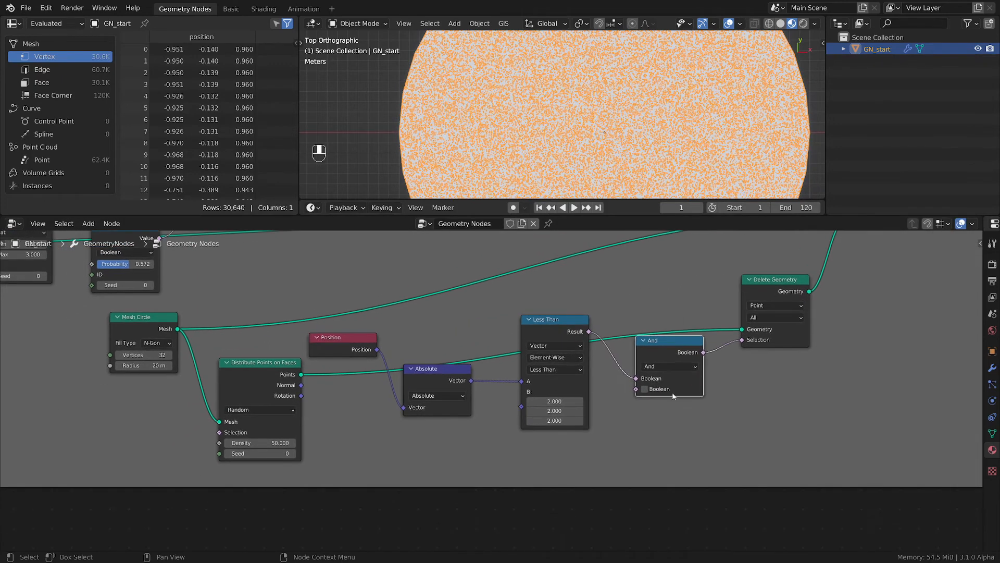
left_click(646, 390)
left_click(645, 389)
left_click(660, 369)
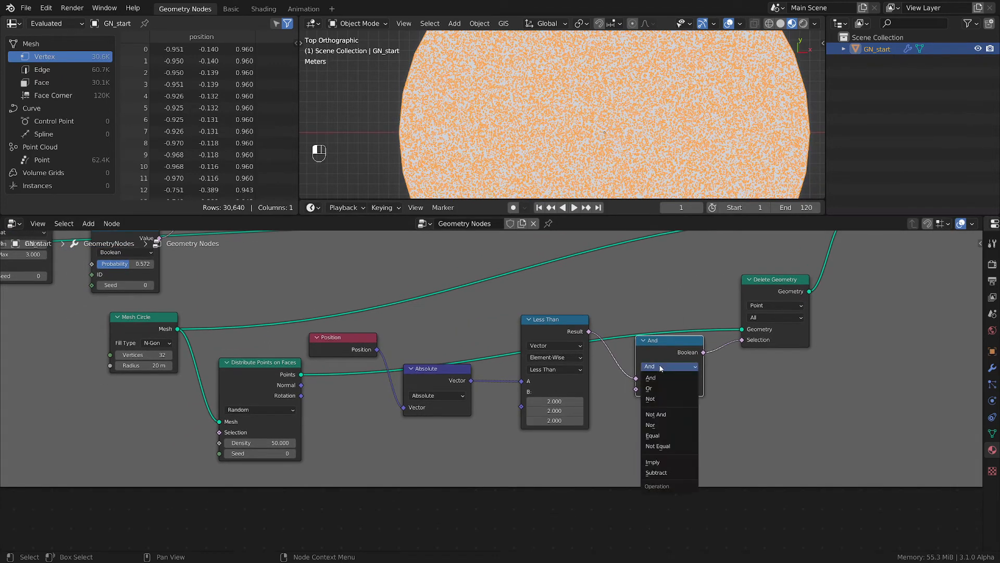
left_click(663, 380)
left_click_drag(678, 351, 690, 353)
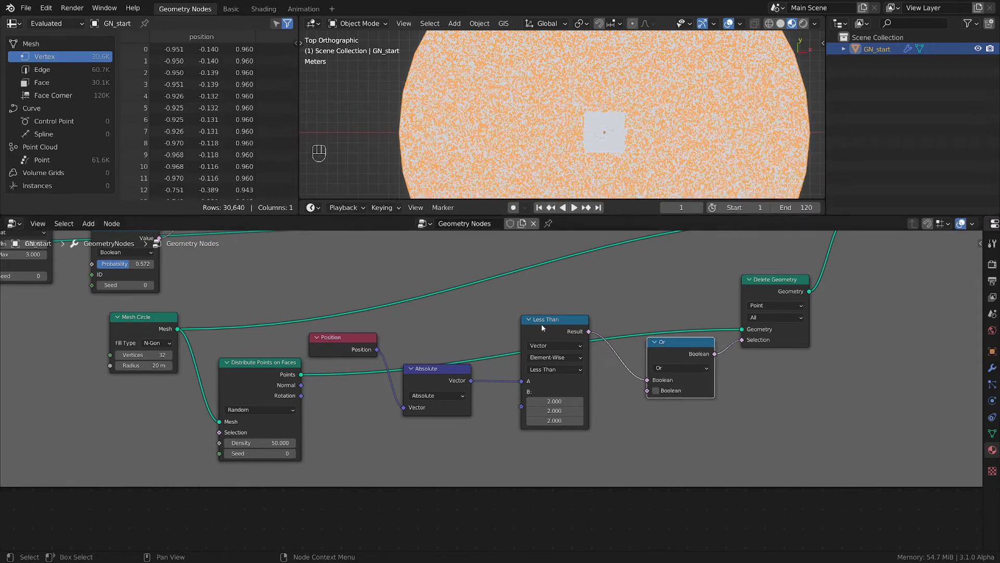
- Reposition the Absolute, Less Than and Or nodes into a tidier row before Delete Geometry
left_click_drag(444, 368, 435, 344)
left_click_drag(563, 323, 526, 317)
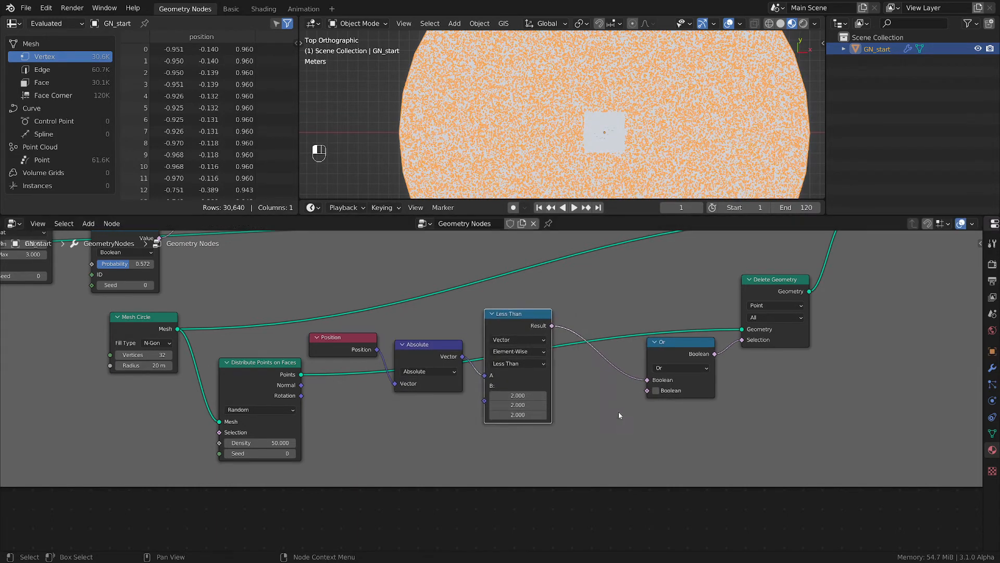
middle_click_drag(741, 372, 685, 330)
left_click_drag(622, 315, 607, 287)
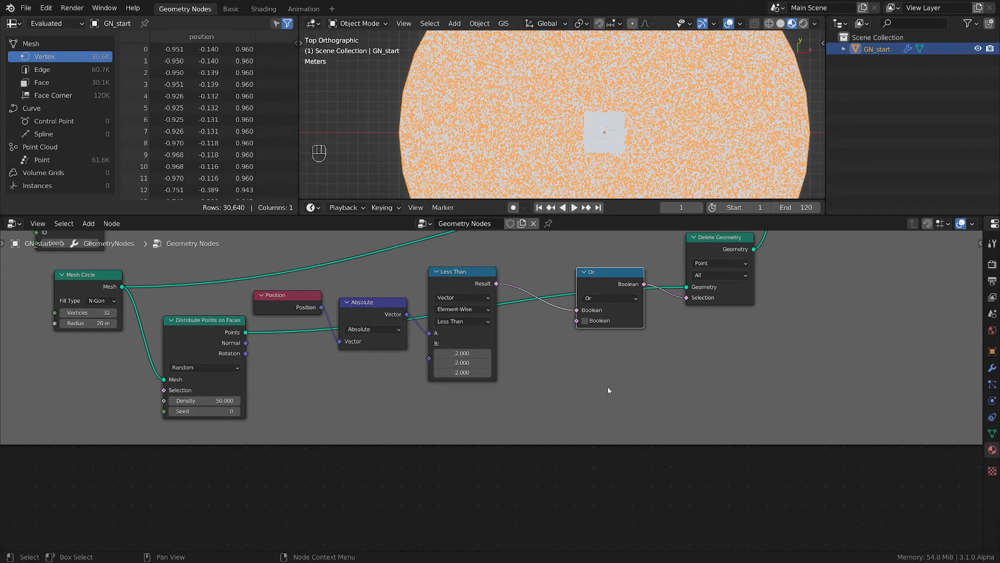
- Move the Position node below the points link and shift Distribute Points on Faces slightly away from Absolute
middle_click_drag(608, 386, 684, 323)
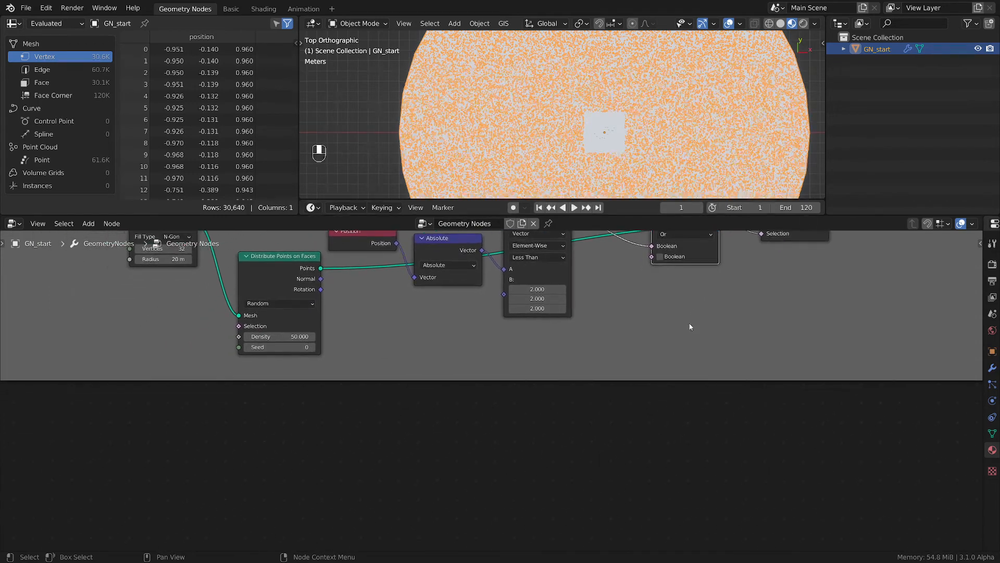
key("shift+a")
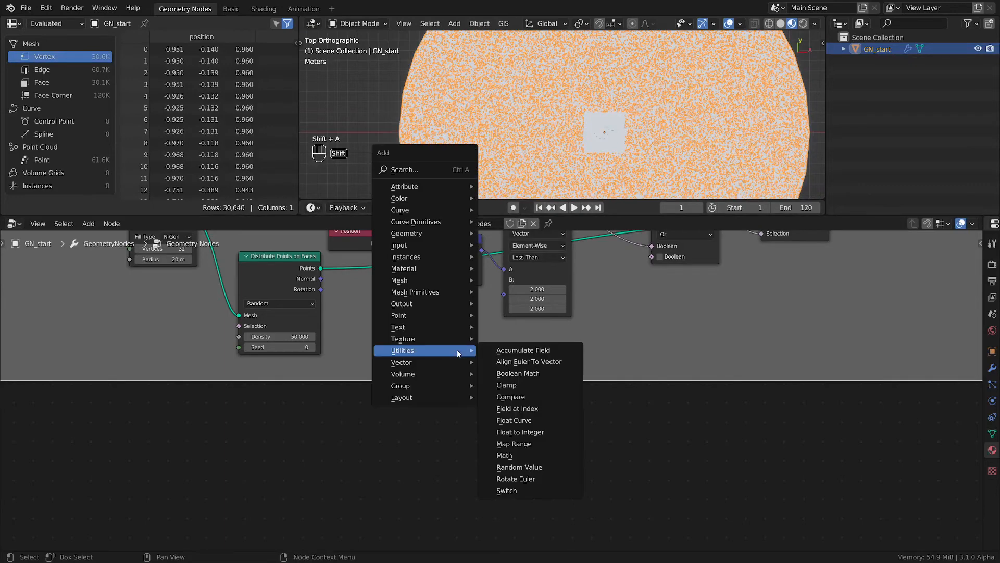
middle_click_drag(367, 273, 376, 298)
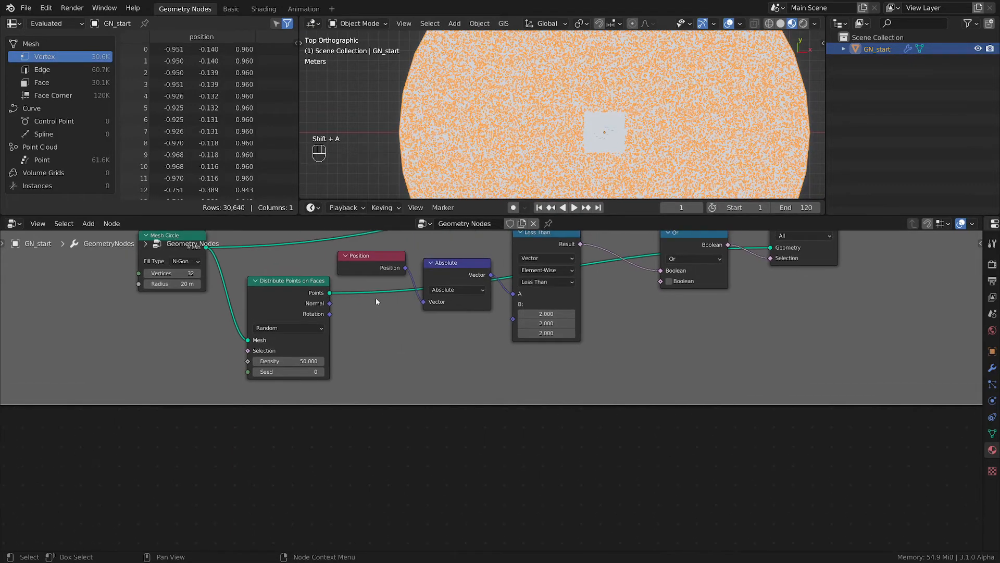
left_click_drag(375, 265, 378, 339)
left_click_drag(293, 289, 275, 286)
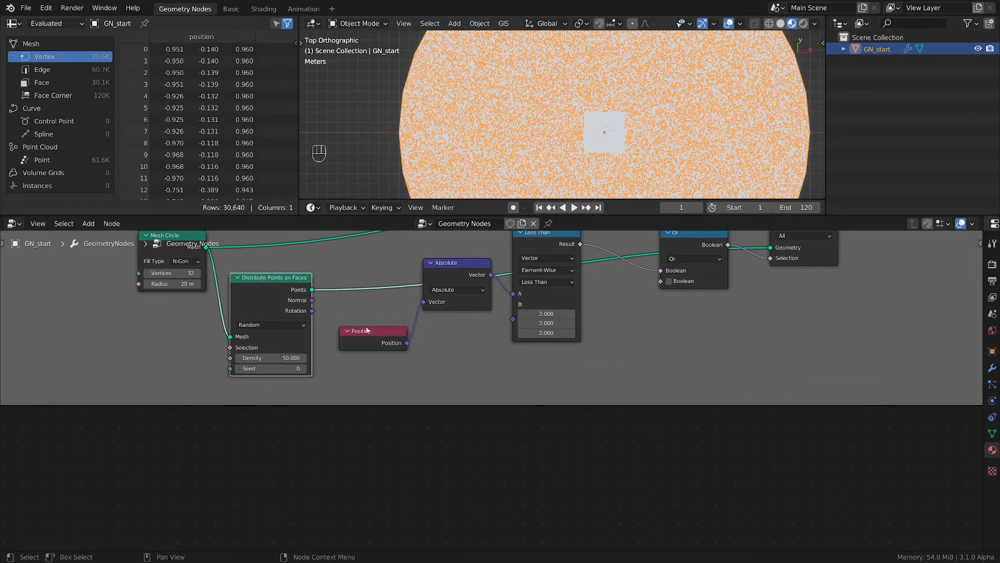
left_click_drag(365, 329, 346, 318)
- Add a Noise Texture node below Absolute and connect Position to its Vector input
middle_click_drag(416, 344, 423, 314)
scroll(432, 342, "up", 1)
key("shift+a")
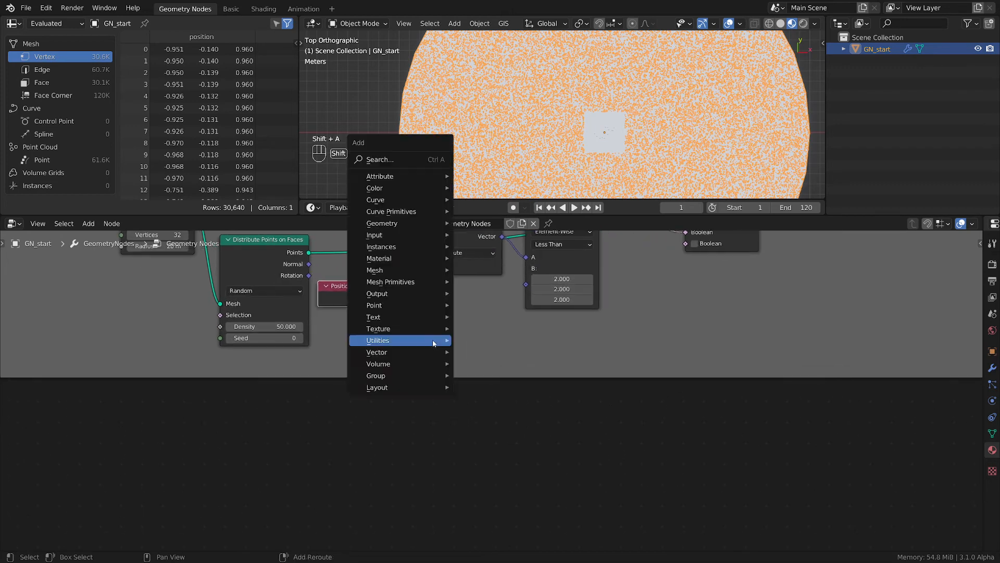
mouse_move(432, 343)
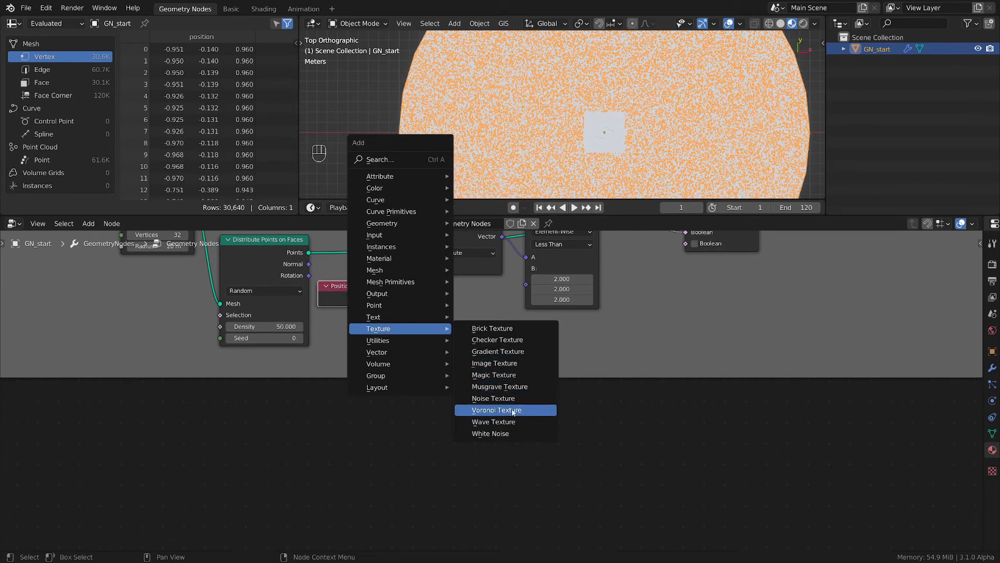
left_click(487, 398)
left_click_drag(391, 298, 461, 384)
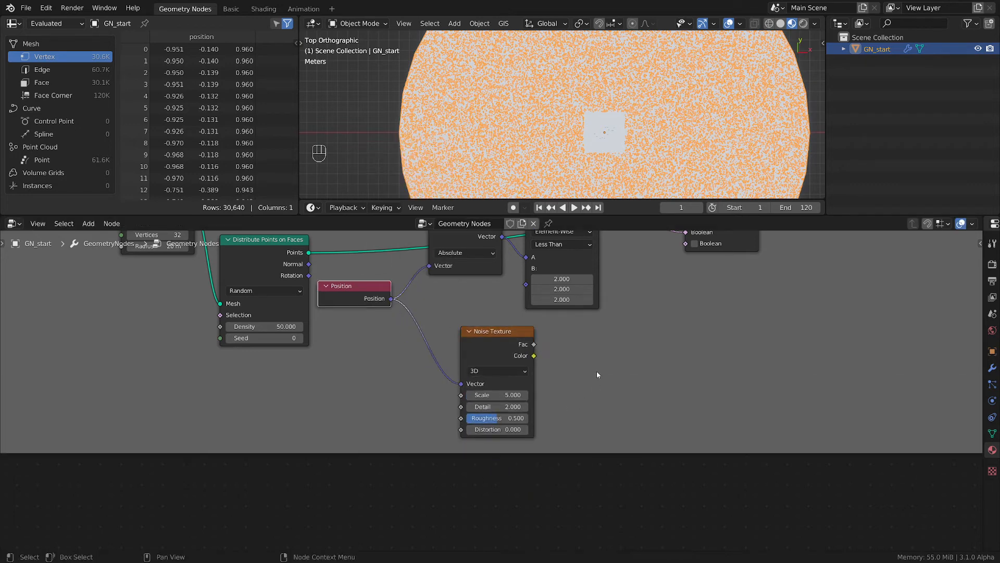
- Duplicate the Less Than node, reset the copy to defaults, and wire it between the noise Fac output and Or's second Boolean input
scroll(604, 362, "down", 2)
left_click(555, 250)
key("shift+d")
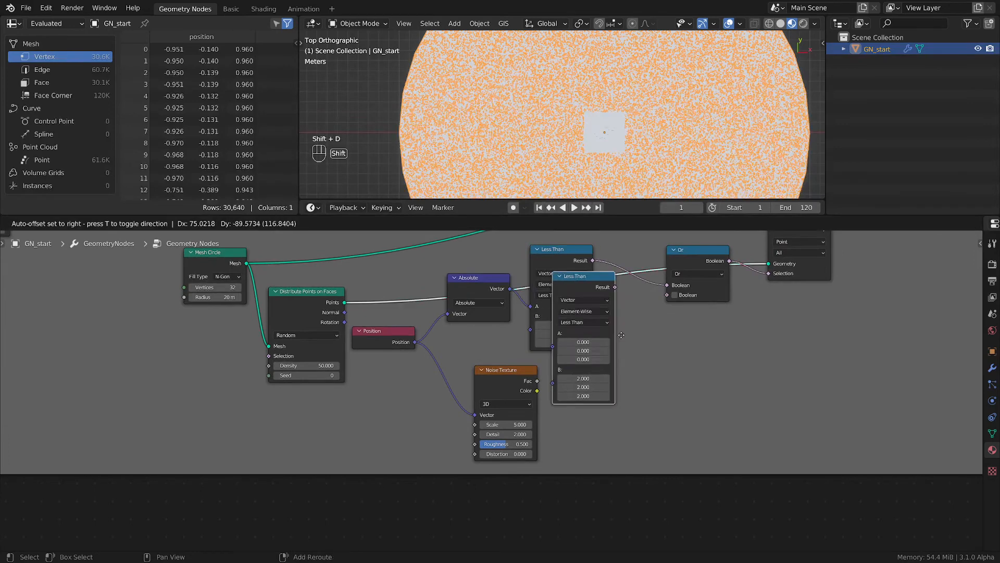
left_click(627, 391)
key("BackSpace")
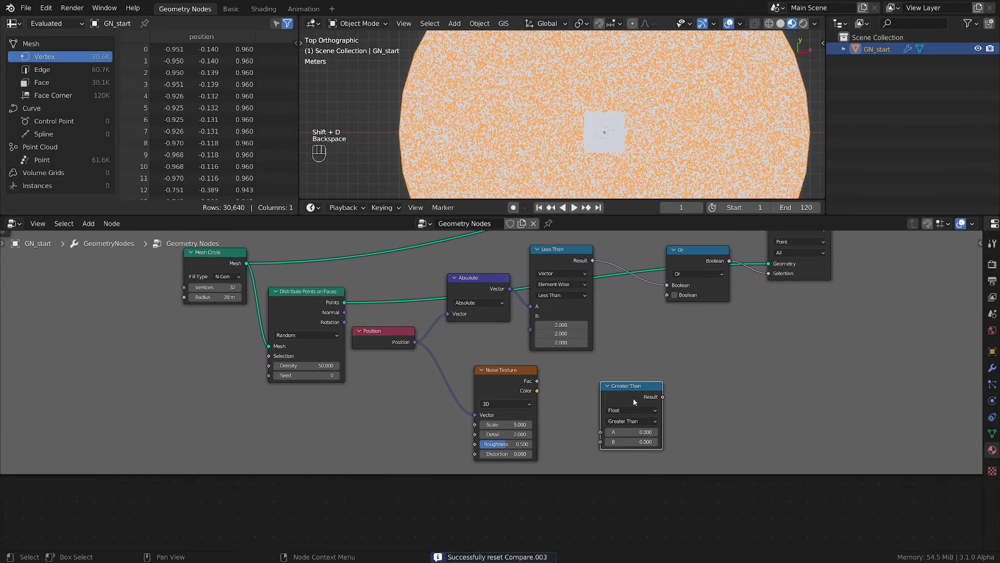
scroll(633, 398, "up", 1)
left_click_drag(513, 375, 591, 440)
left_click_drag(620, 395, 675, 267)
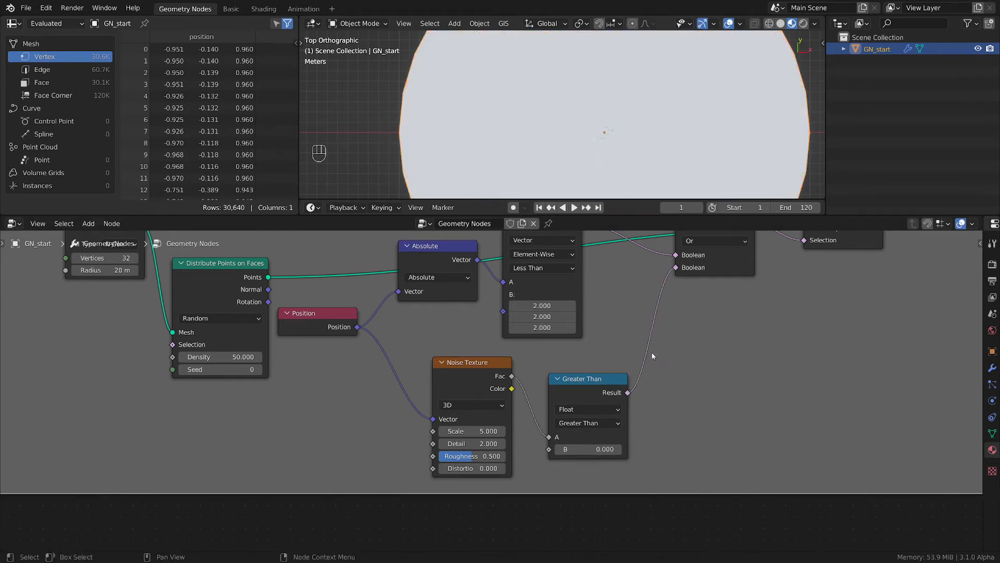
- Switch the noise comparison to Less Than and raise its B threshold to 0.510
scroll(662, 448, "up", 3)
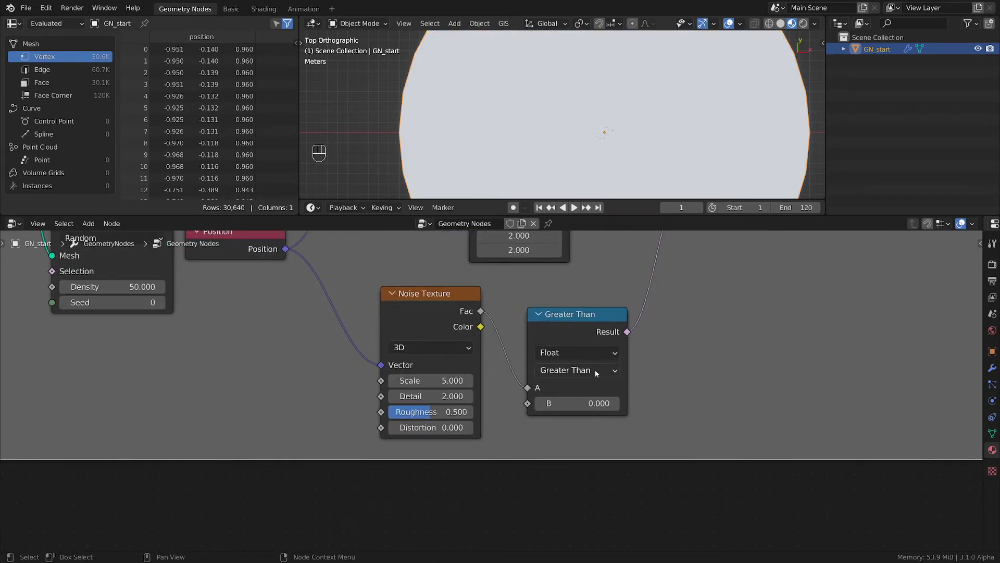
left_click(594, 370)
left_click(582, 387)
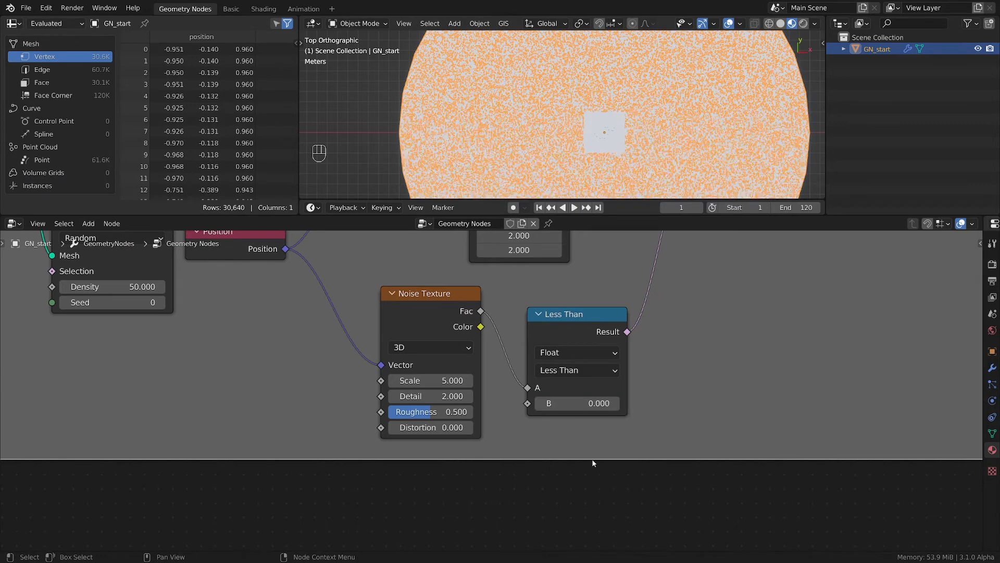
middle_click_drag(580, 465, 590, 447)
left_click_drag(589, 385, 628, 385, "shift")
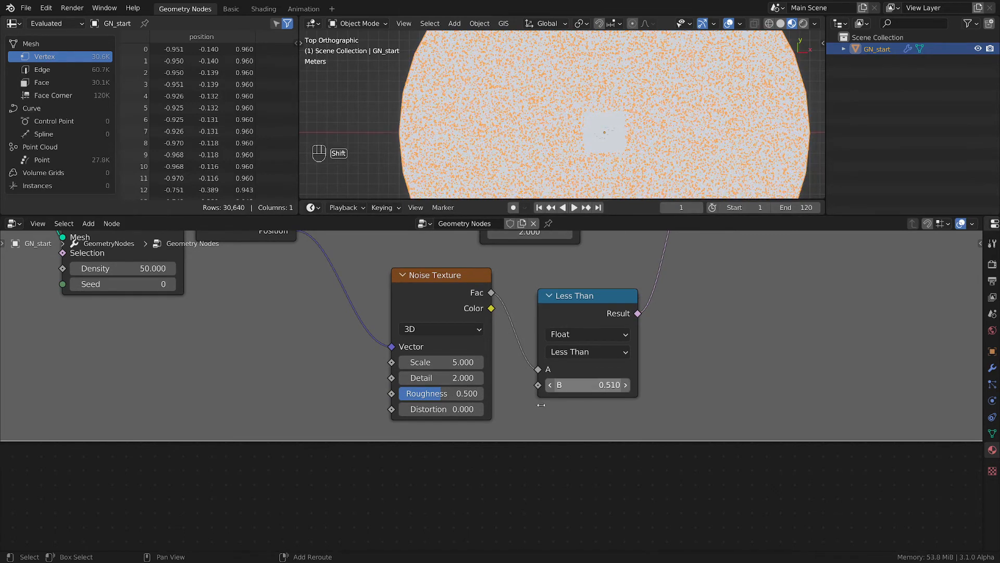
- Try a higher Noise Texture scale, then set the scale to 10
left_click_drag(440, 363, 560, 362)
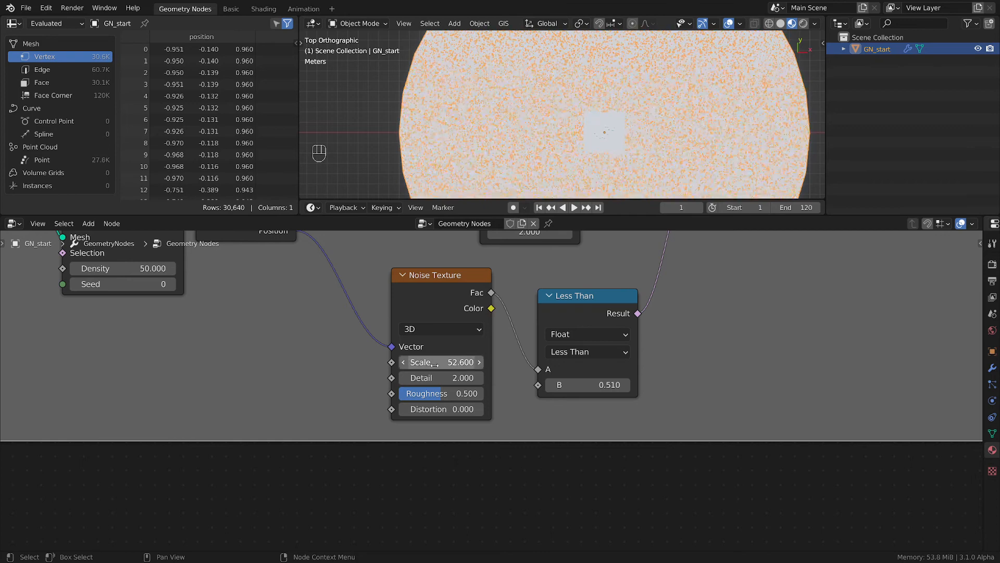
left_click(435, 363)
type("10")
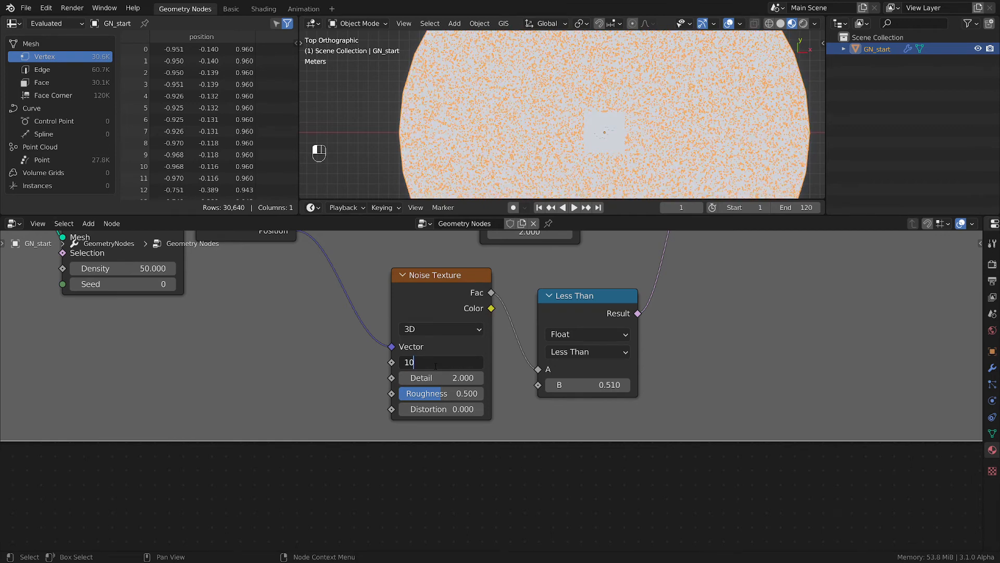
key("Return")
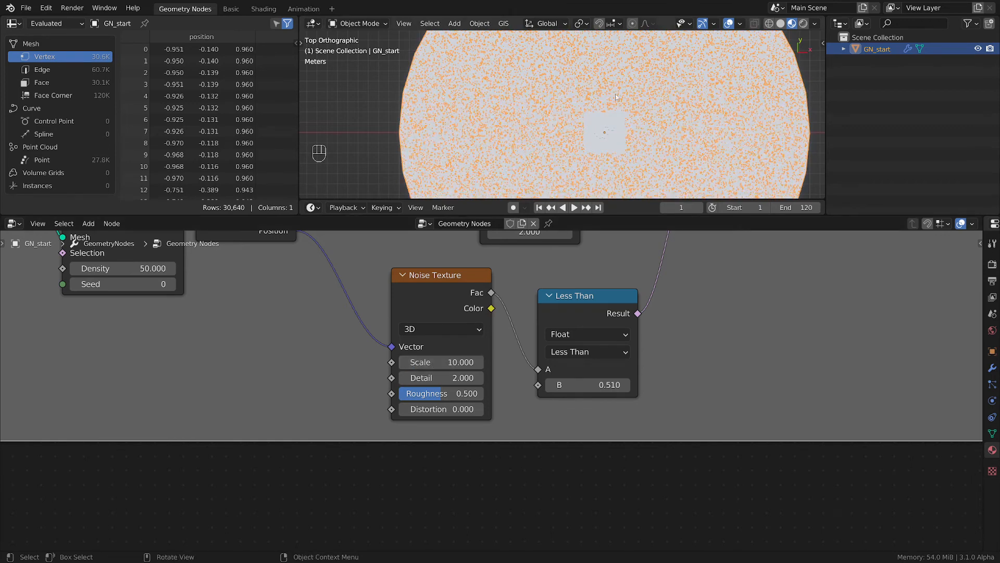
- Try different B thresholds on the noise Less Than node and set B to 0.6
scroll(655, 124, "up", 1)
scroll(717, 284, "down", 3)
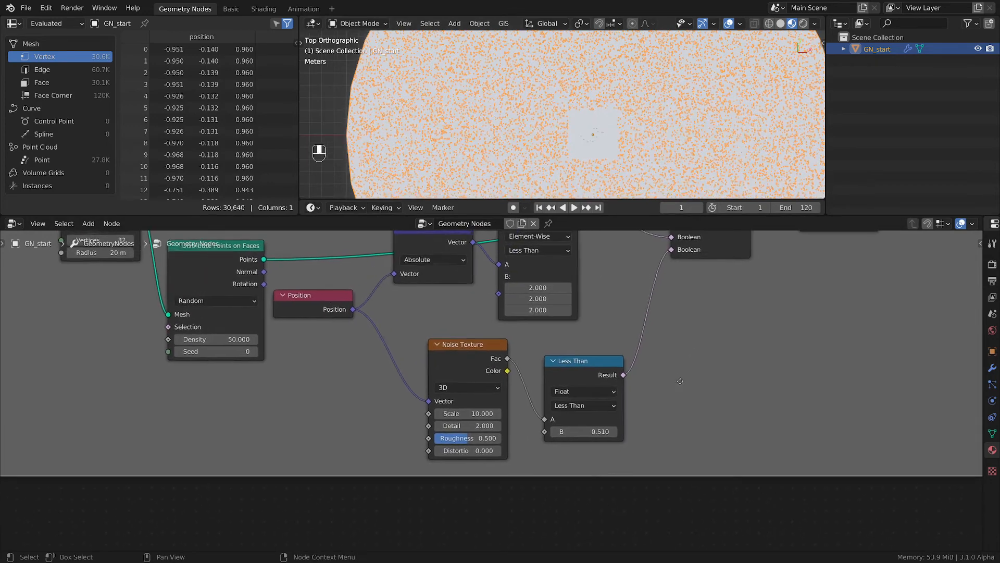
right_click_drag(637, 306, 684, 345, "ctrl+alt")
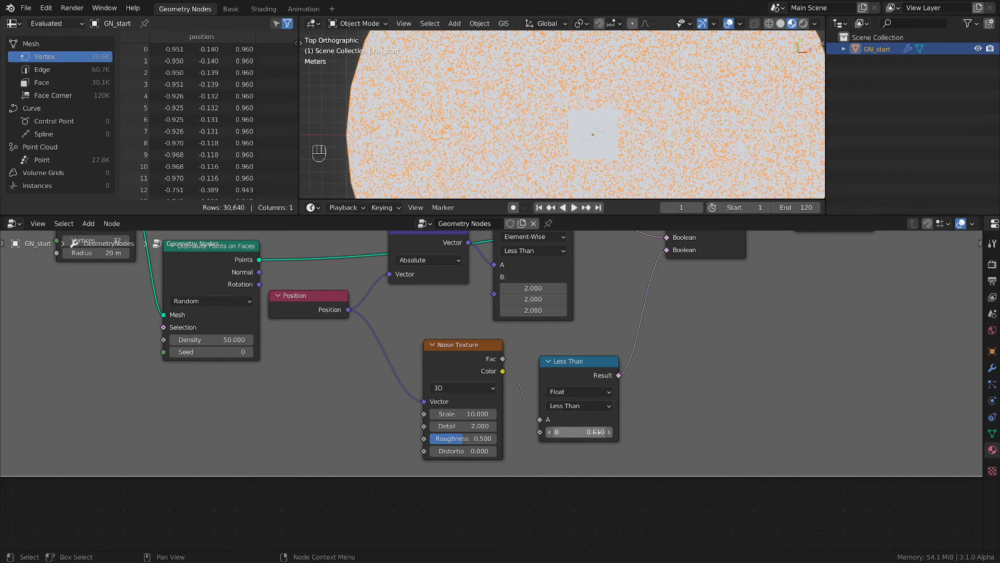
left_click_drag(581, 432, 604, 432)
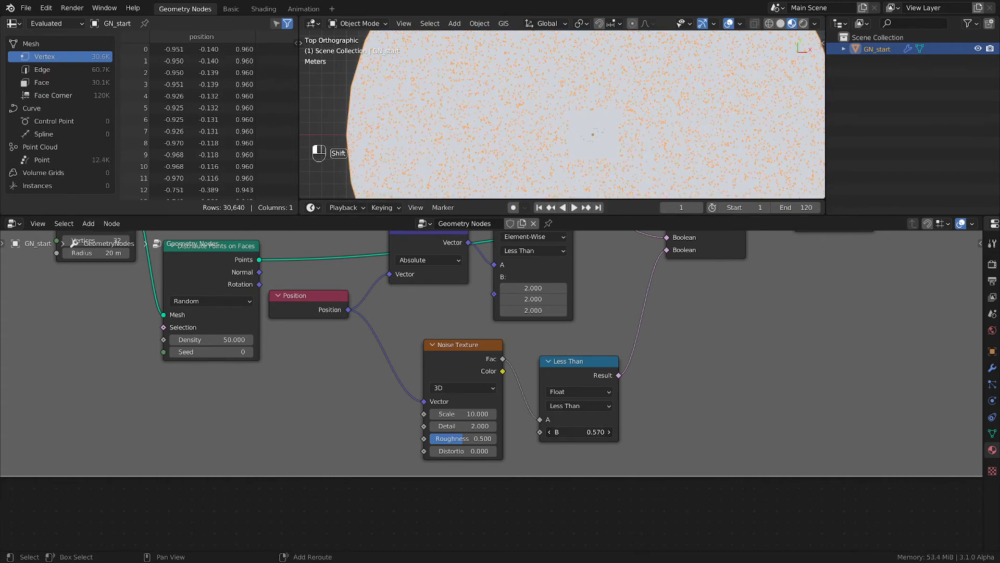
left_click(584, 431)
key("BackSpace")
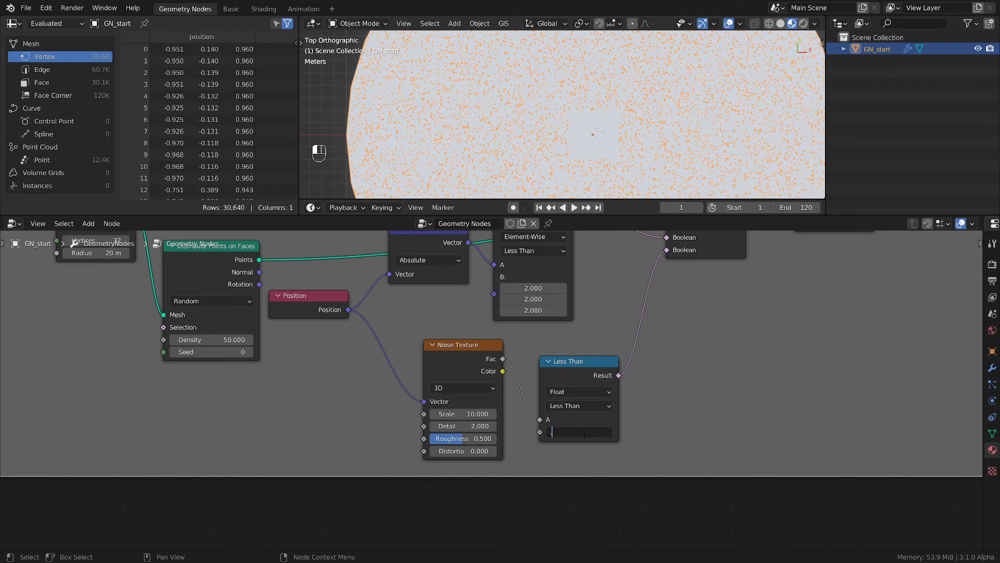
type("0.6")
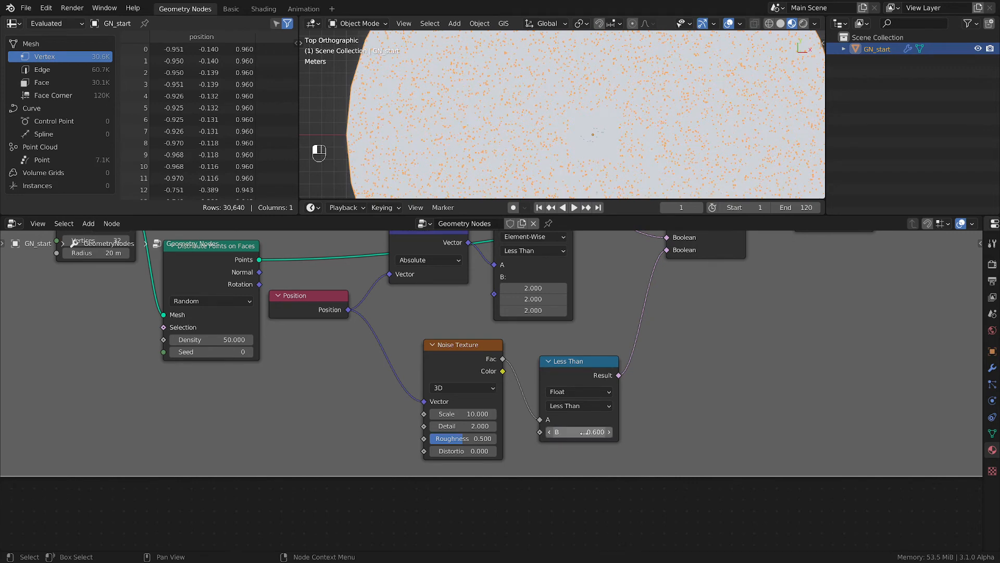
key("Return")
- Spread Group Output, Join Geometry and Delete Geometry farther away from the Or node, and nudge Distribute Points on Faces
scroll(627, 104, "down", 2)
scroll(639, 123, "up", 3)
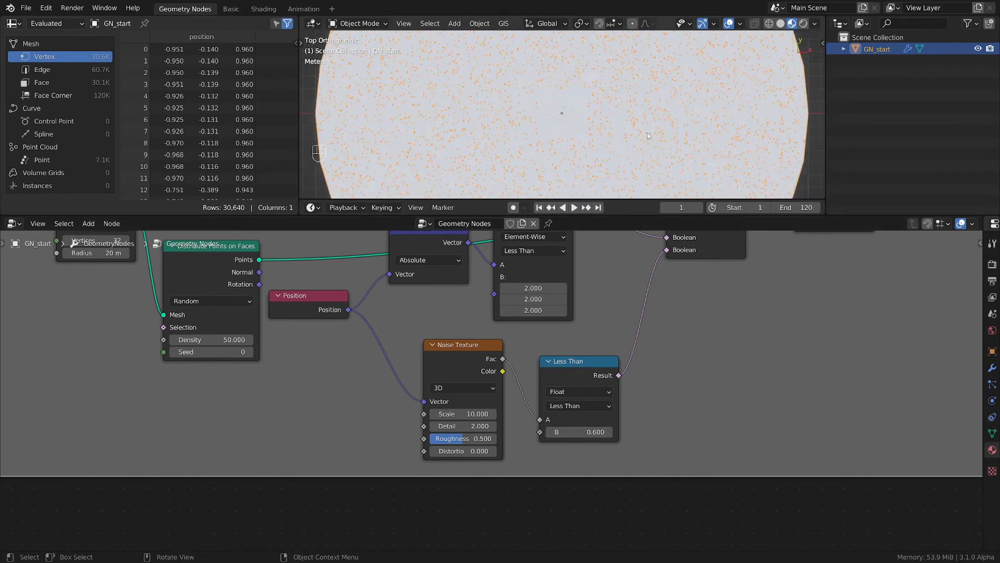
scroll(679, 344, "down", 2)
middle_click_drag(680, 345, 596, 422)
scroll(452, 434, "down", 3)
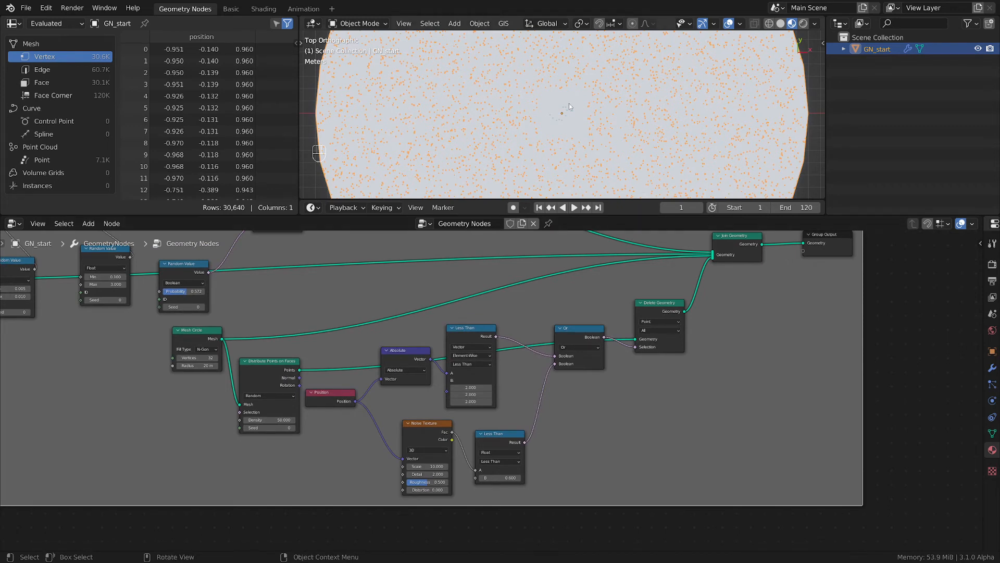
scroll(569, 103, "down", 1)
middle_click_drag(758, 380, 590, 454)
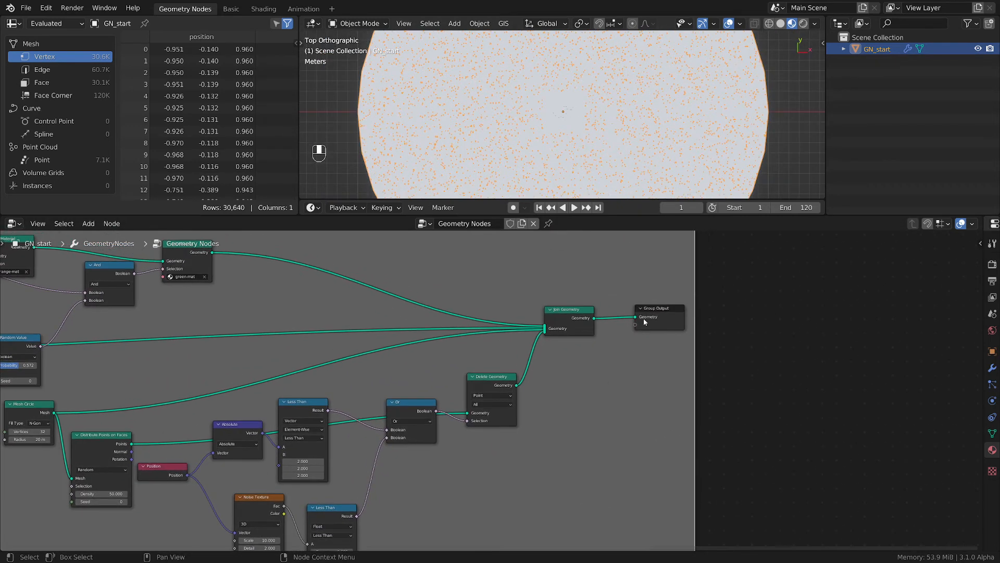
left_click_drag(649, 316, 788, 313)
left_click_drag(585, 310, 711, 306)
left_click_drag(496, 375, 570, 348)
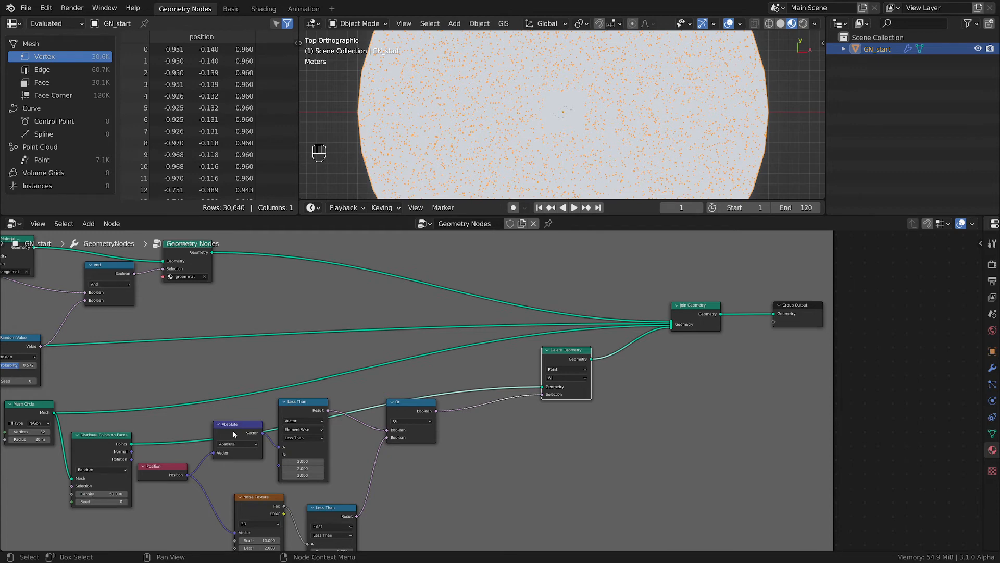
mouse_move(86, 452)
left_mouse_down()
mouse_move(109, 397)
mouse_move(97, 436)
left_mouse_up()
scroll(570, 379, "up", 2)
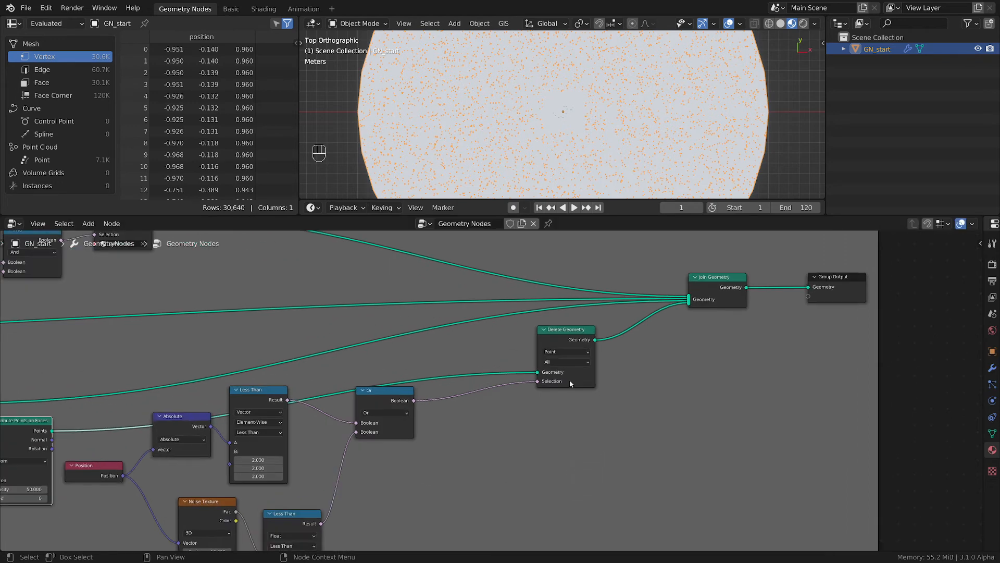
left_click_drag(565, 340, 601, 329)
middle_click_drag(457, 415, 562, 388)
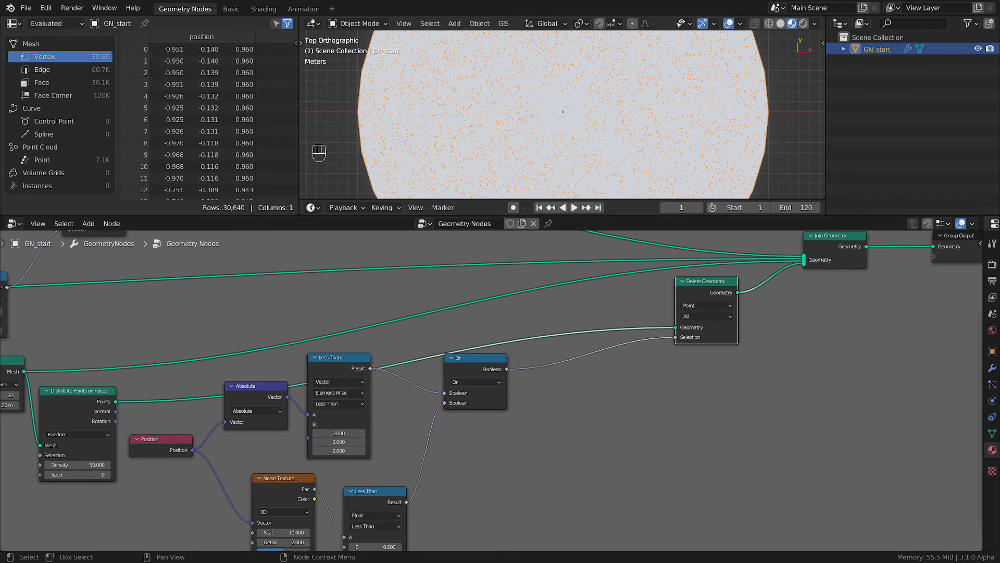
- Check the point distribution from the top view and move the Or node closer to the vector Less Than node
mouse_move(534, 86)
middle_mouse_down()
mouse_move(540, 111)
mouse_move(537, 87)
middle_mouse_up()
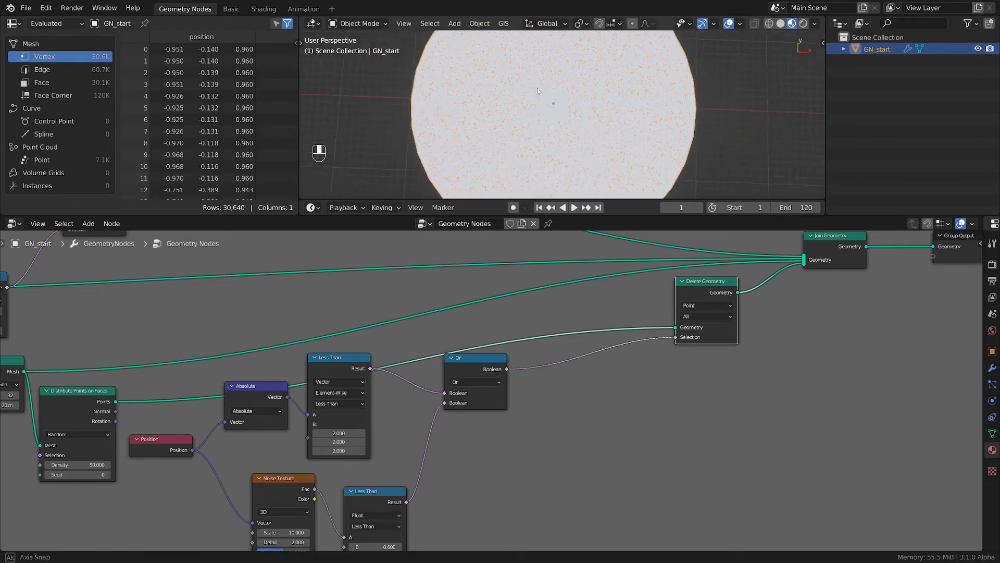
key("grave")
left_click(559, 50)
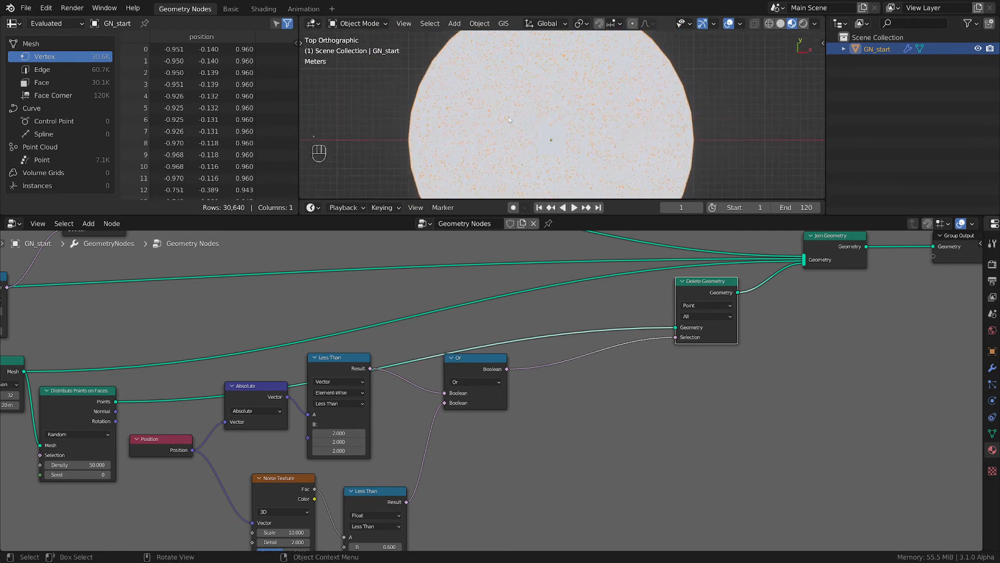
left_click_drag(452, 98, 585, 65)
mouse_move(606, 162)
left_mouse_down()
mouse_move(479, 98)
mouse_move(482, 87)
left_mouse_up()
mouse_move(450, 107)
right_mouse_down()
mouse_move(541, 175)
mouse_move(620, 167)
right_mouse_up()
left_click_drag(483, 361, 458, 370)
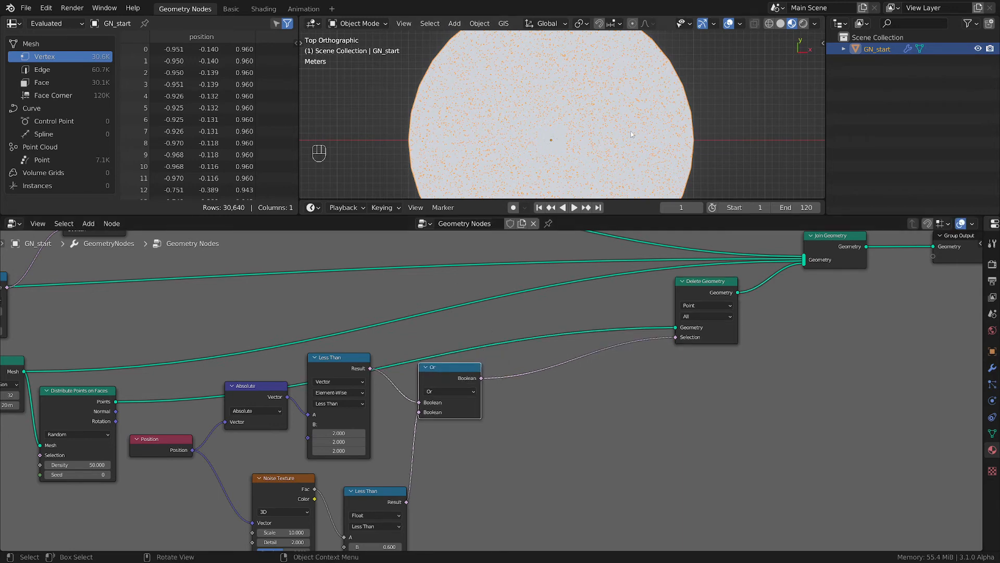
- Examine the scattered points around the central buildings in perspective, both up close and across the disc
middle_click_drag(601, 149, 532, 145)
scroll(533, 145, "up", 2)
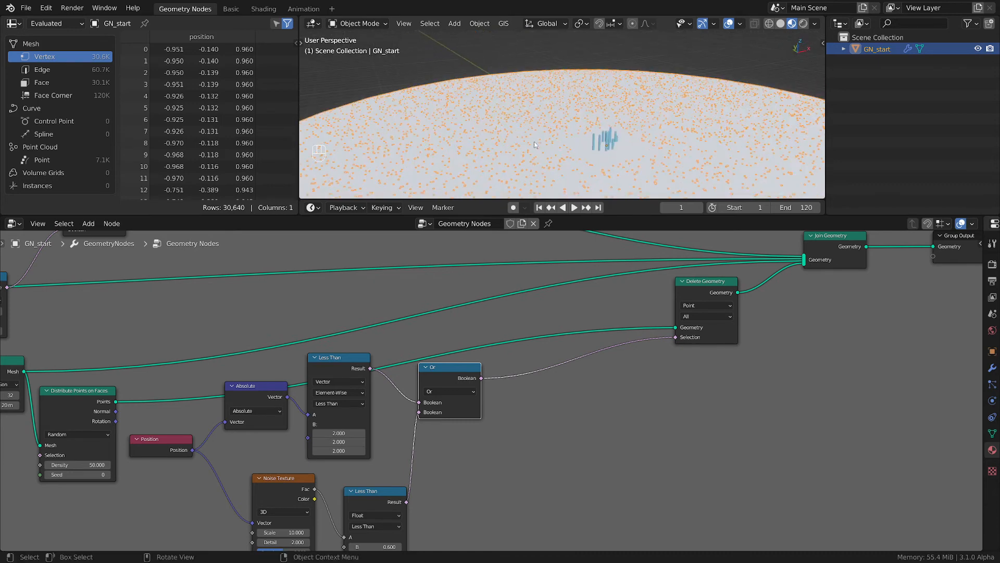
scroll(611, 148, "up", 8)
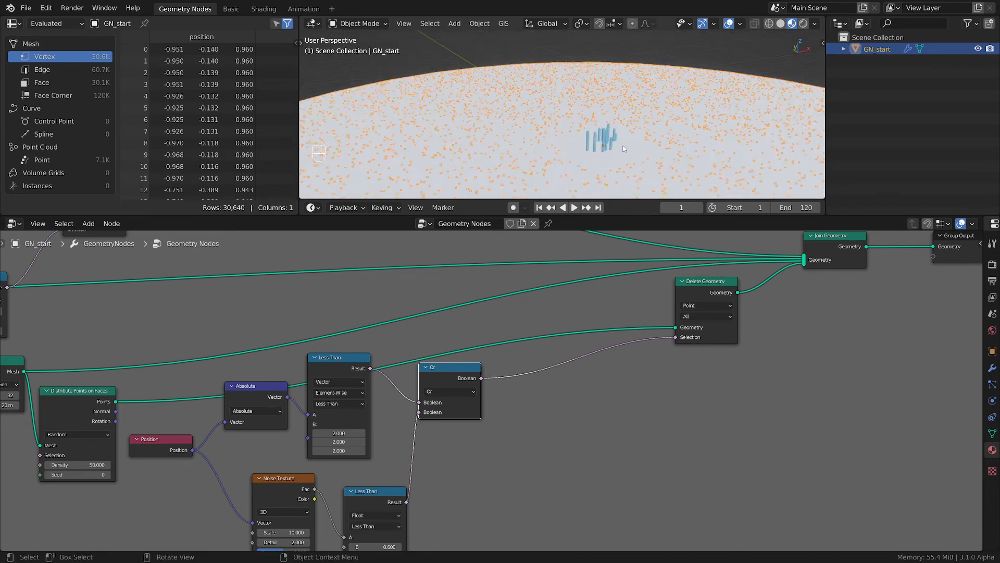
mouse_move(614, 108)
middle_mouse_down()
mouse_move(648, 105)
mouse_move(687, 157)
mouse_move(701, 114)
middle_mouse_up()
scroll(686, 123, "down", 6)
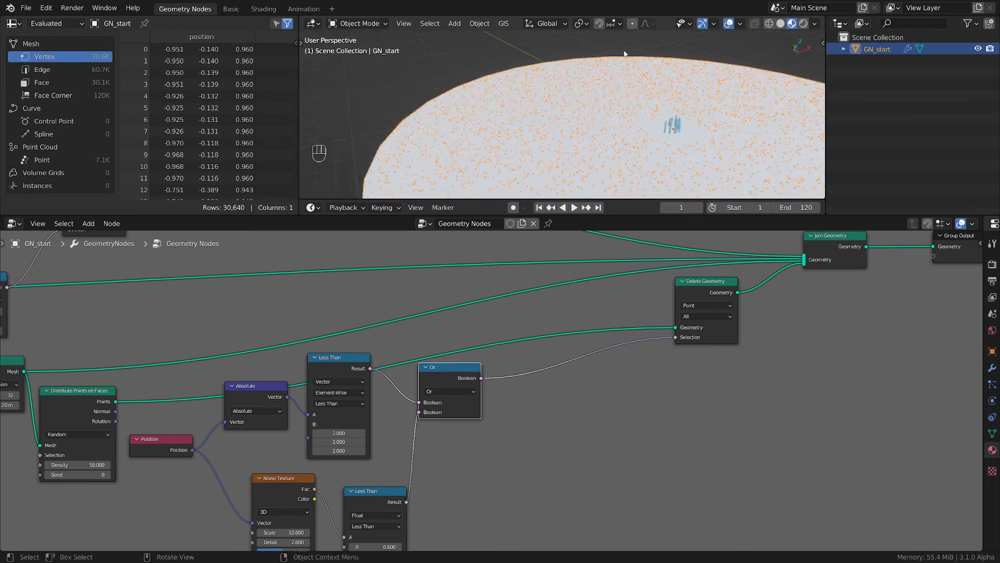
key("d")
mouse_move(615, 52)
left_mouse_down()
mouse_move(653, 77)
mouse_move(620, 70)
left_mouse_up()
key("d")
right_click_drag(639, 65, 632, 73)
key("grave")
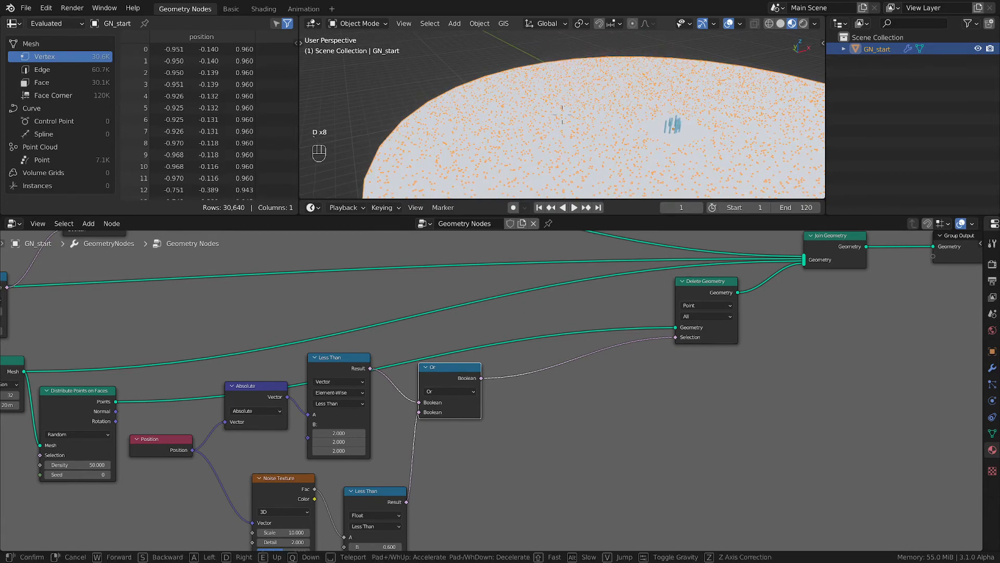
key("Escape")
key("Escape")
key("Escape")
key("Escape")
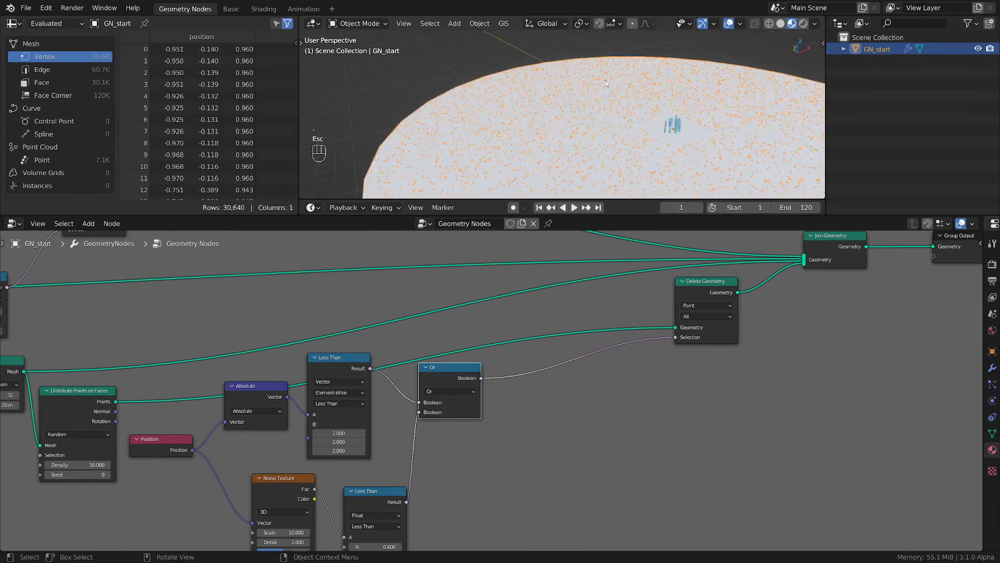
- Duplicate the Or node and insert the copy into the link between the existing Or and Delete Geometry's Selection
key("grave")
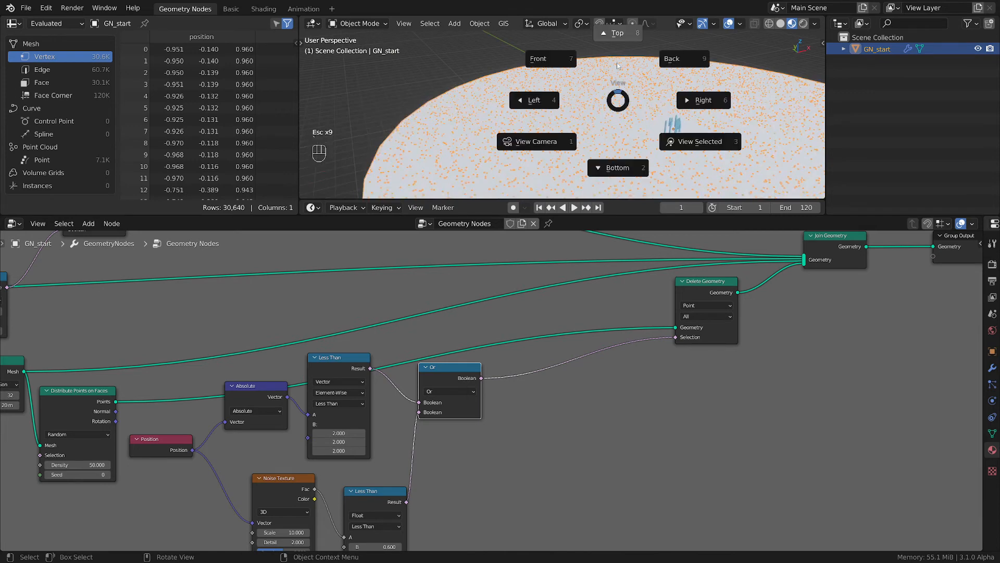
left_click(619, 32)
scroll(675, 128, "down", 3)
scroll(675, 129, "down", 1)
scroll(689, 127, "up", 2)
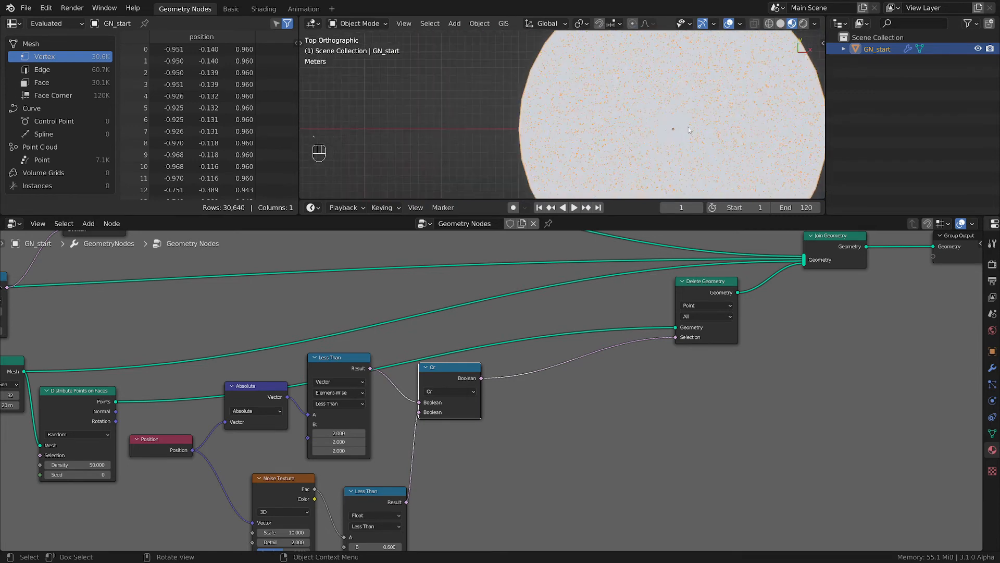
scroll(586, 385, "up", 1)
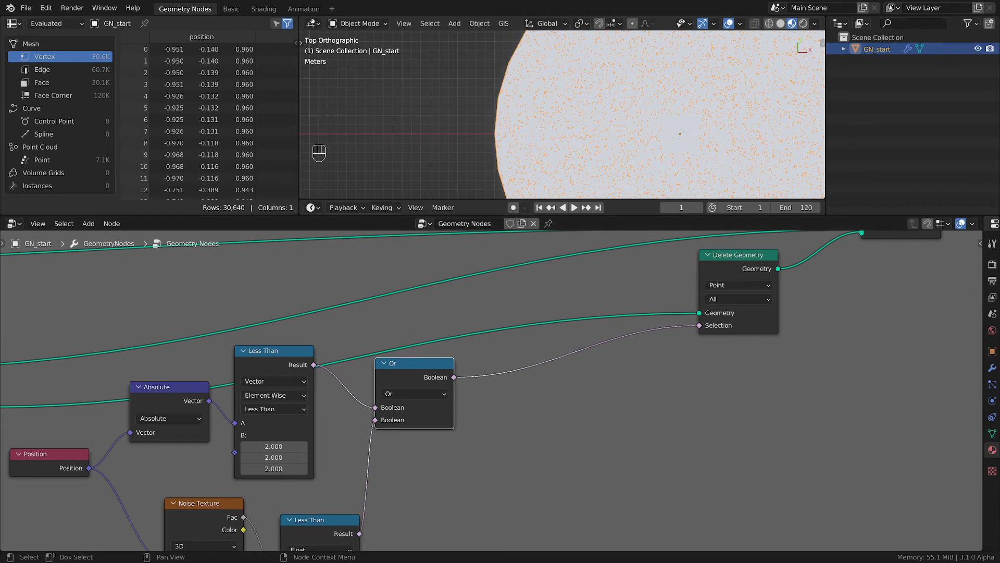
left_click(416, 367)
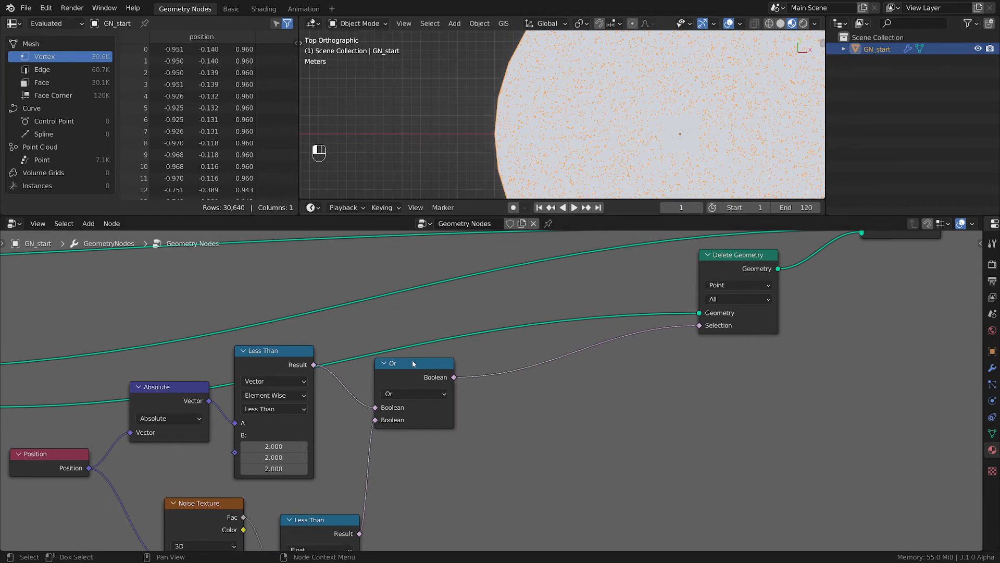
key("shift+d")
left_click(622, 382)
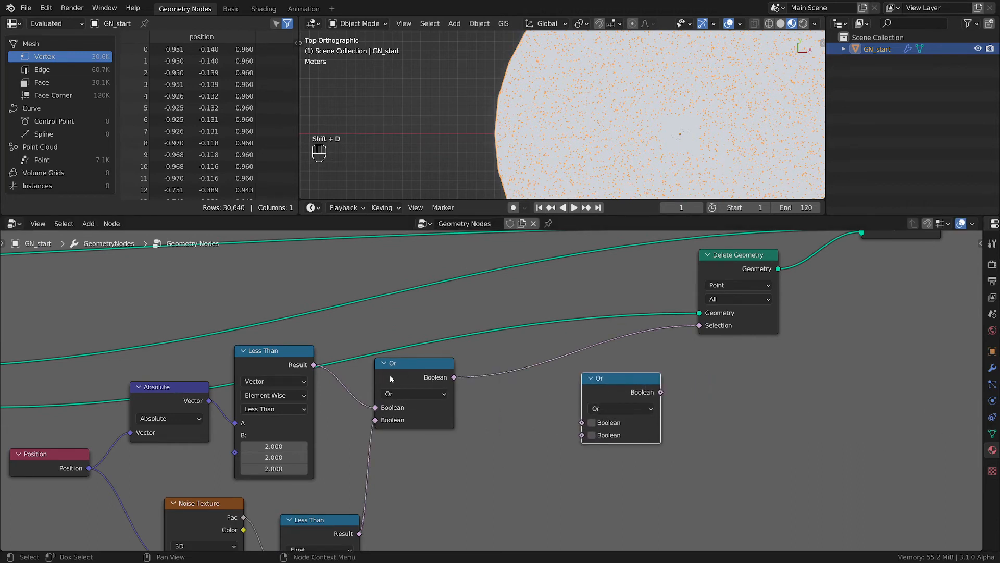
key("g")
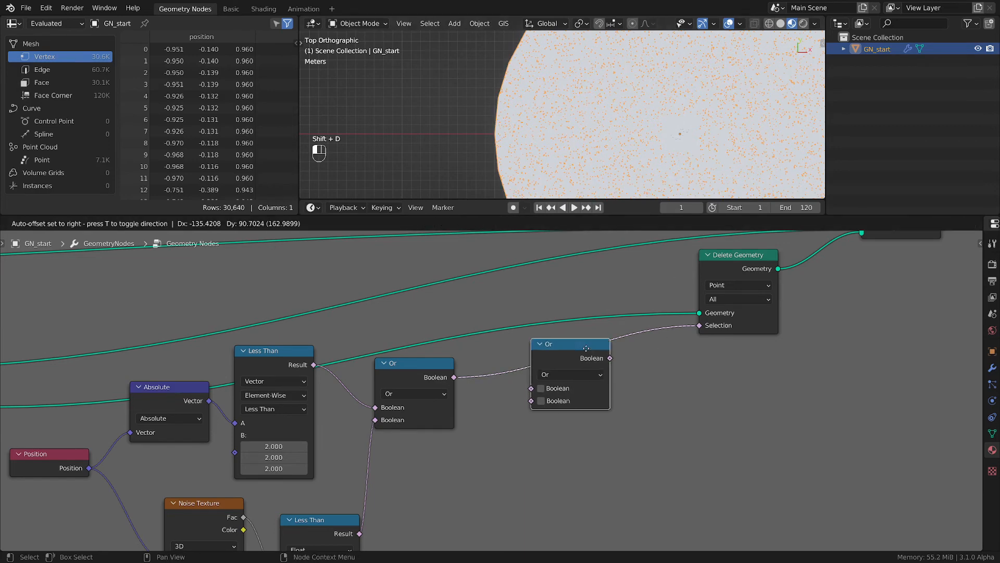
left_click(630, 327)
middle_click_drag(634, 431, 677, 374)
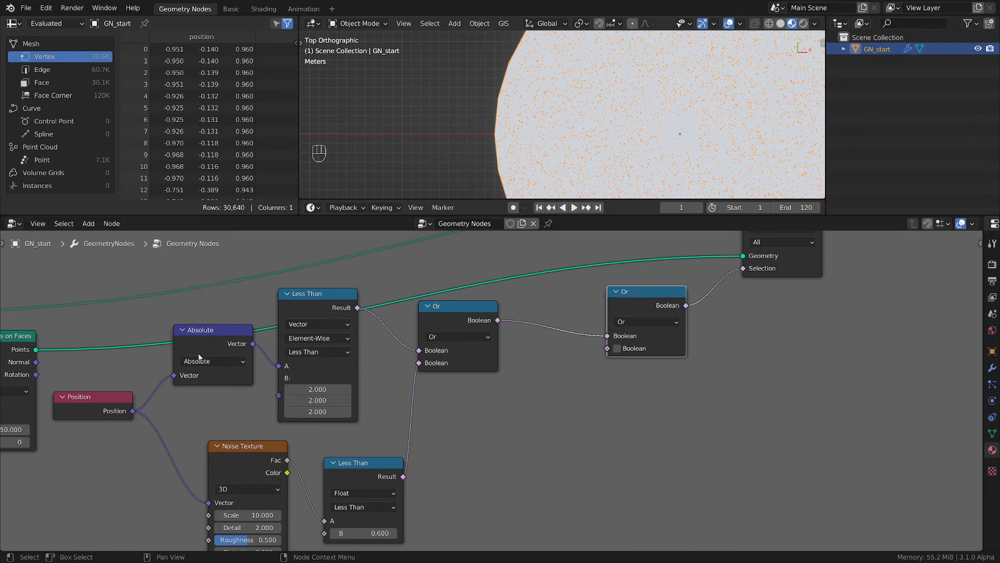
- Duplicate the vector Less Than node, connect Absolute's Vector output to its A input and switch the copy to Greater Than
left_click(122, 411)
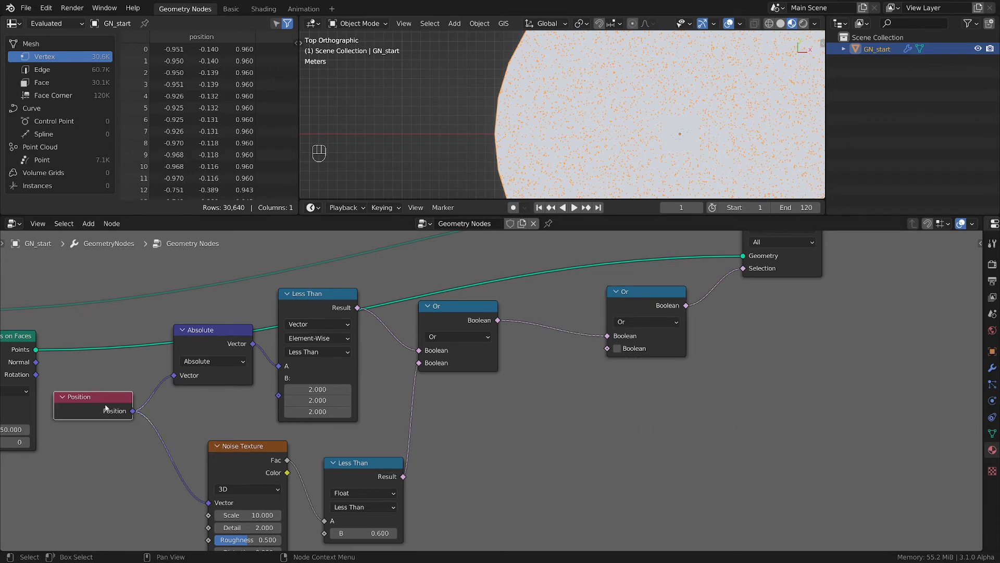
left_click(217, 336)
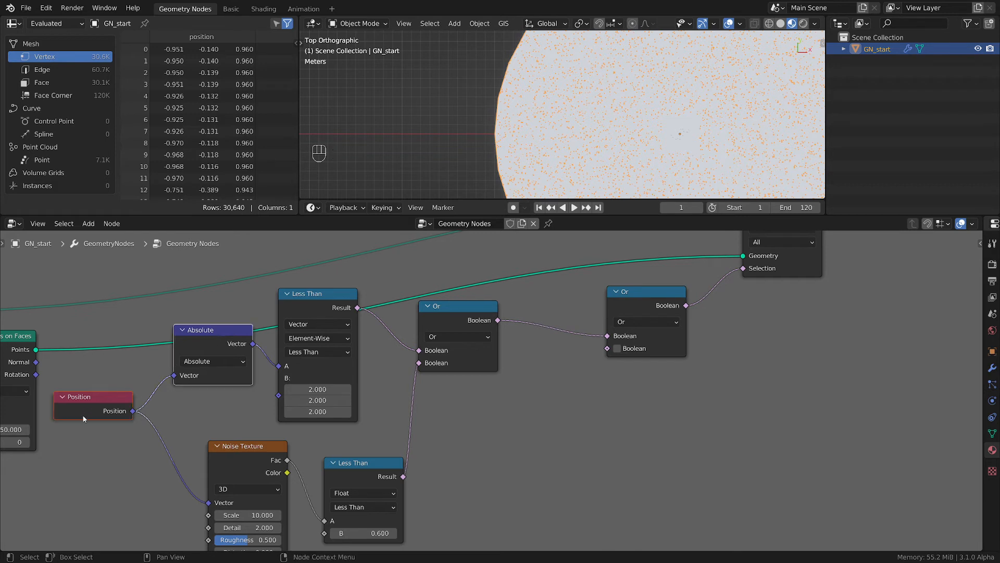
left_click(302, 312)
key("shift+d")
left_click(533, 383)
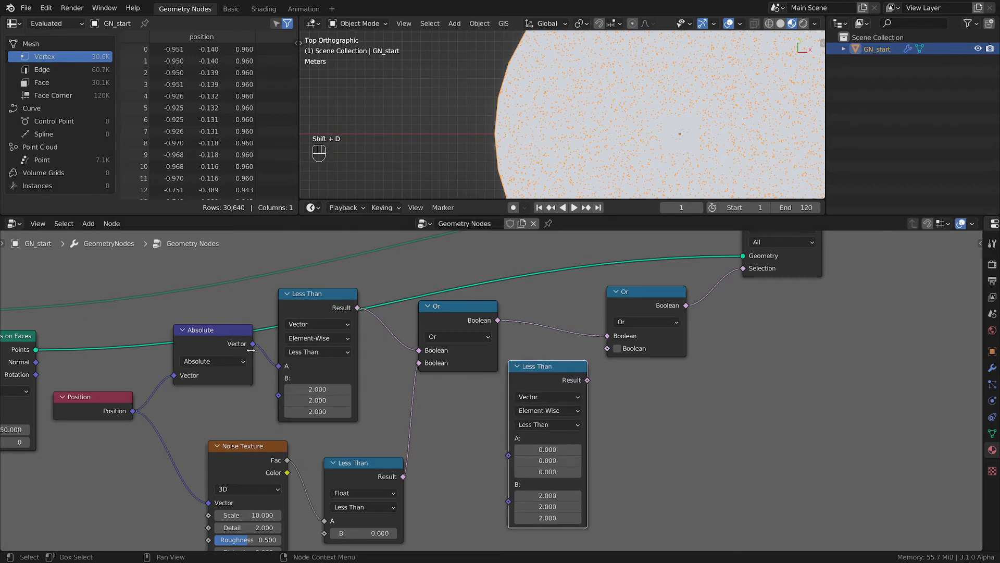
left_click_drag(253, 343, 508, 438)
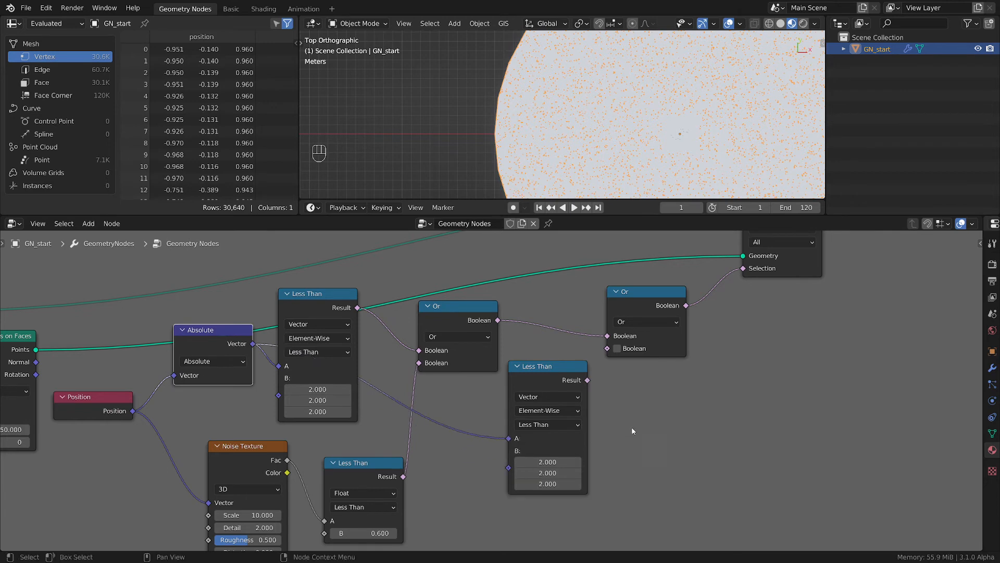
left_click(544, 425)
left_click(544, 462)
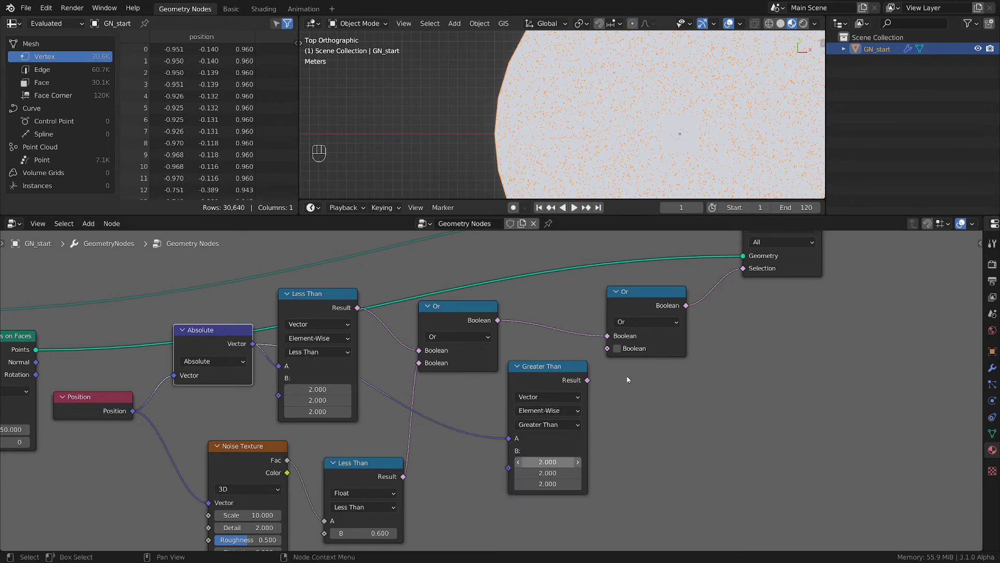
- Connect the Greater Than result to the second Or's free Boolean input and set all three B values to 6
left_click_drag(639, 299, 672, 290)
left_click_drag(587, 380, 644, 342)
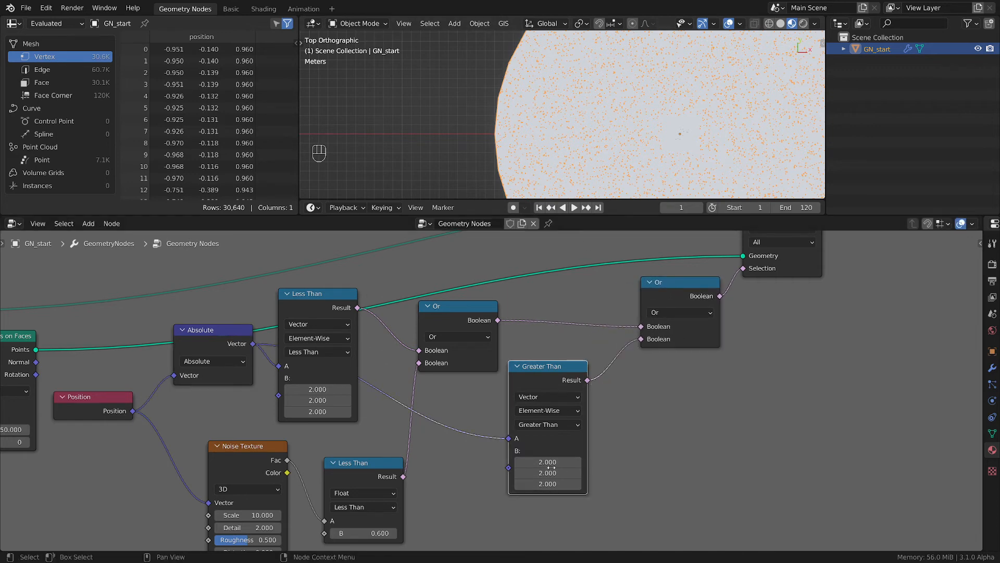
left_click_drag(557, 464, 557, 484)
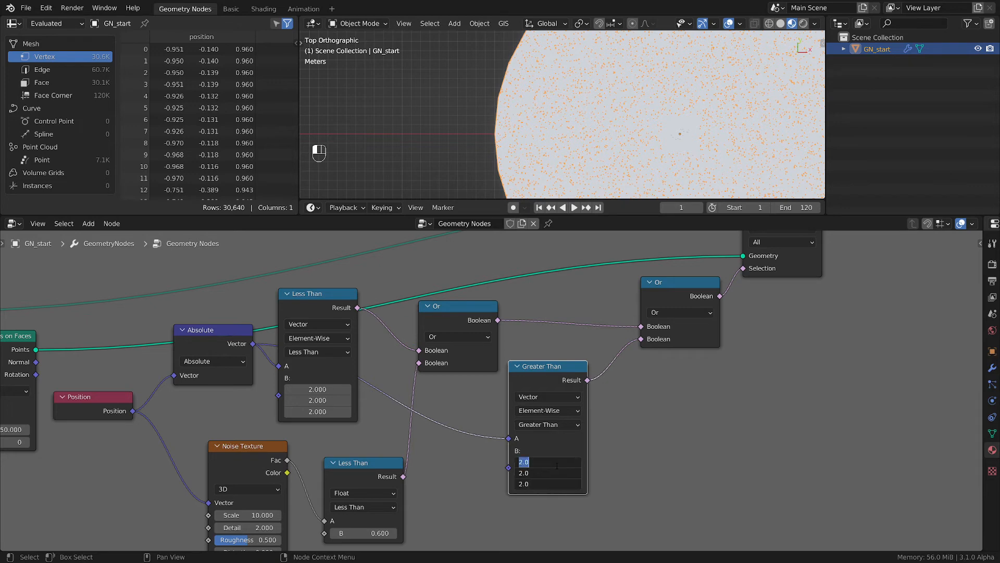
type("6")
key("Return")
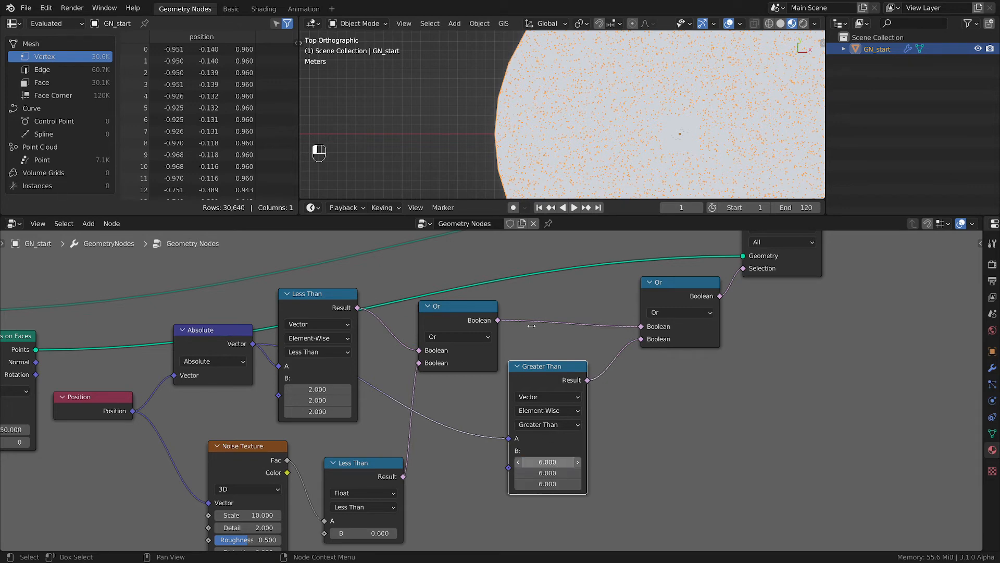
scroll(712, 121, "down", 2)
middle_click_drag(711, 121, 621, 108, "shift")
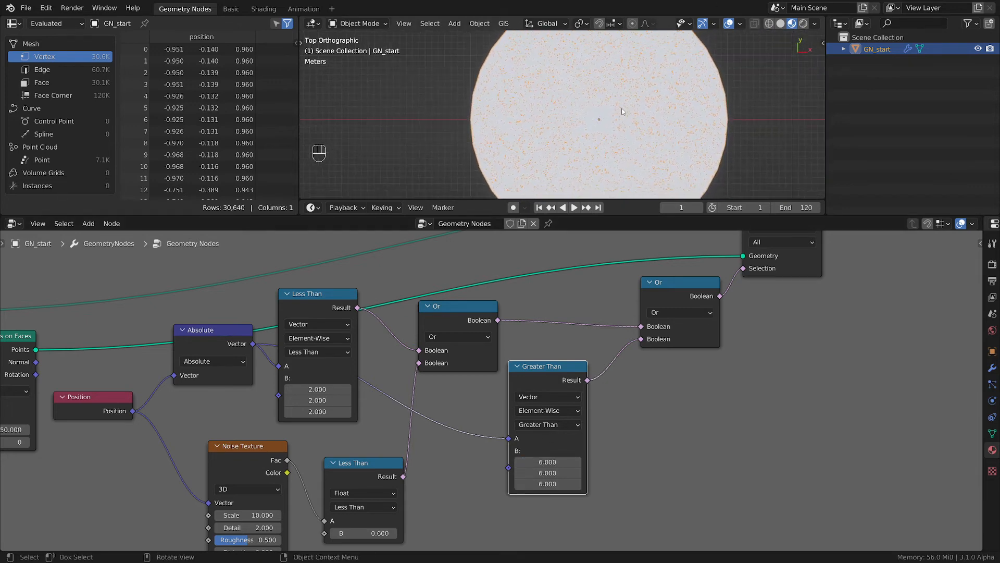
scroll(624, 110, "up", 1)
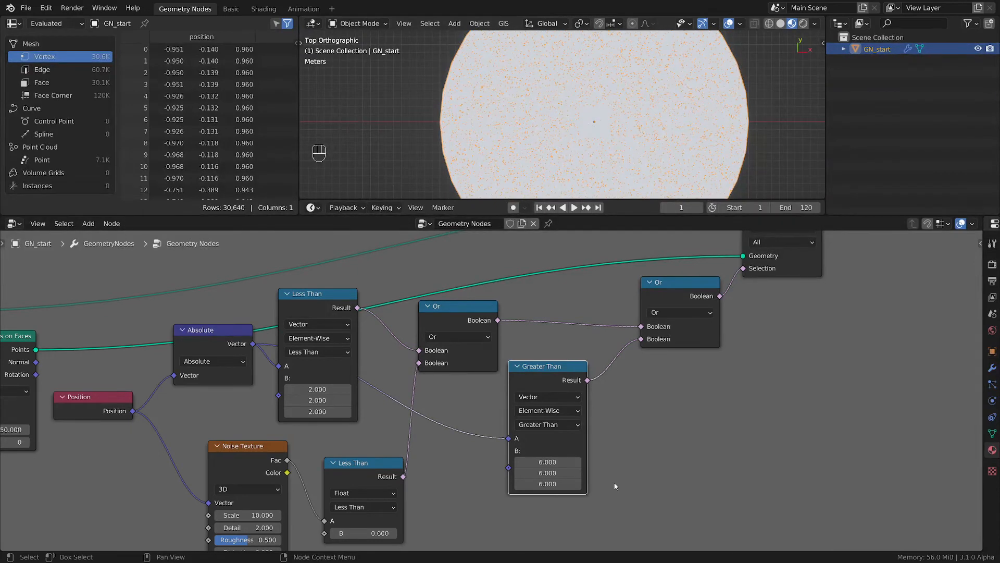
scroll(524, 452, "up", 1)
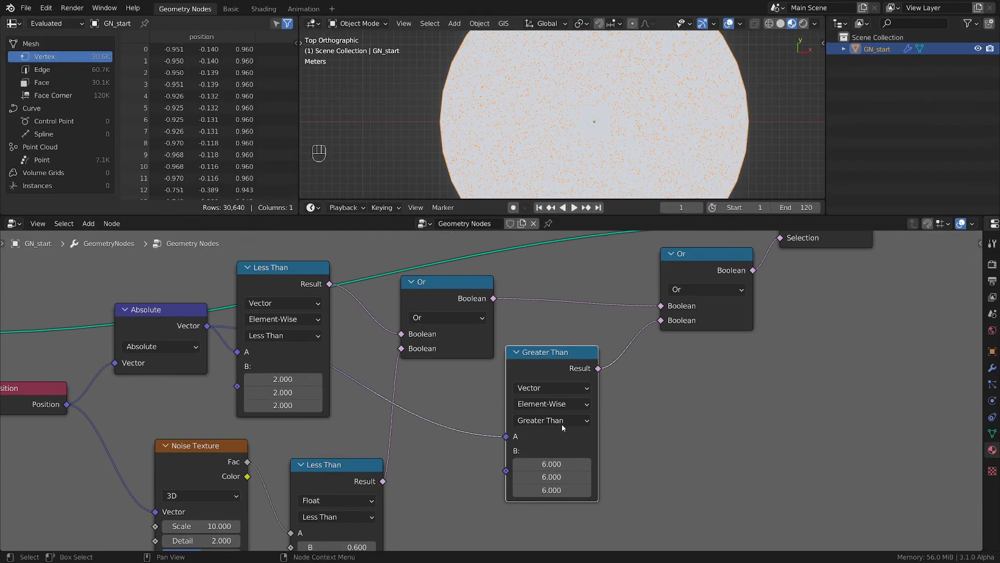
- Nudge the Greater Than and Absolute nodes and change the Greater Than mode from Element-Wise to Length
left_click_drag(556, 384, 564, 372)
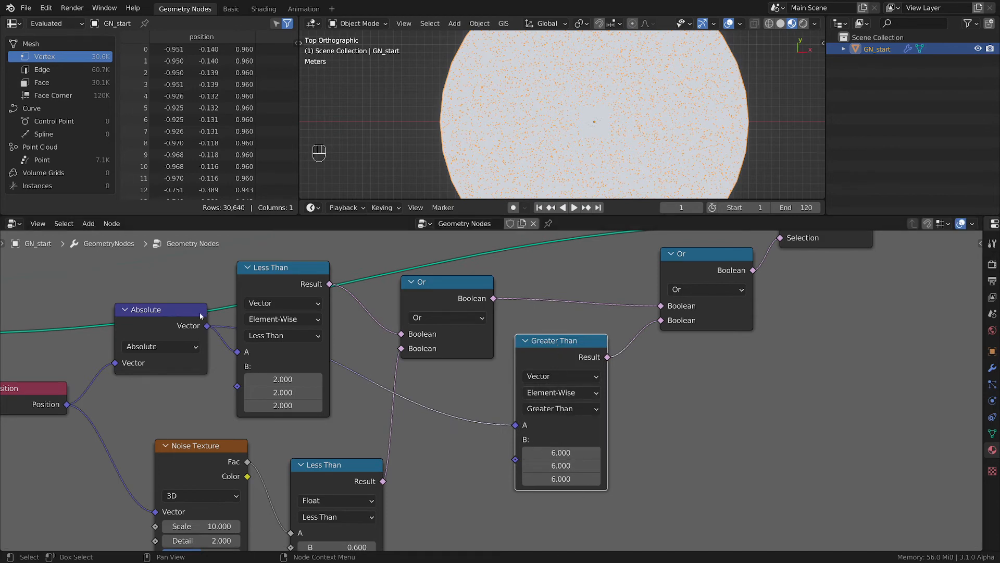
mouse_move(172, 317)
left_mouse_down()
mouse_move(177, 335)
mouse_move(167, 336)
mouse_move(171, 325)
left_mouse_up()
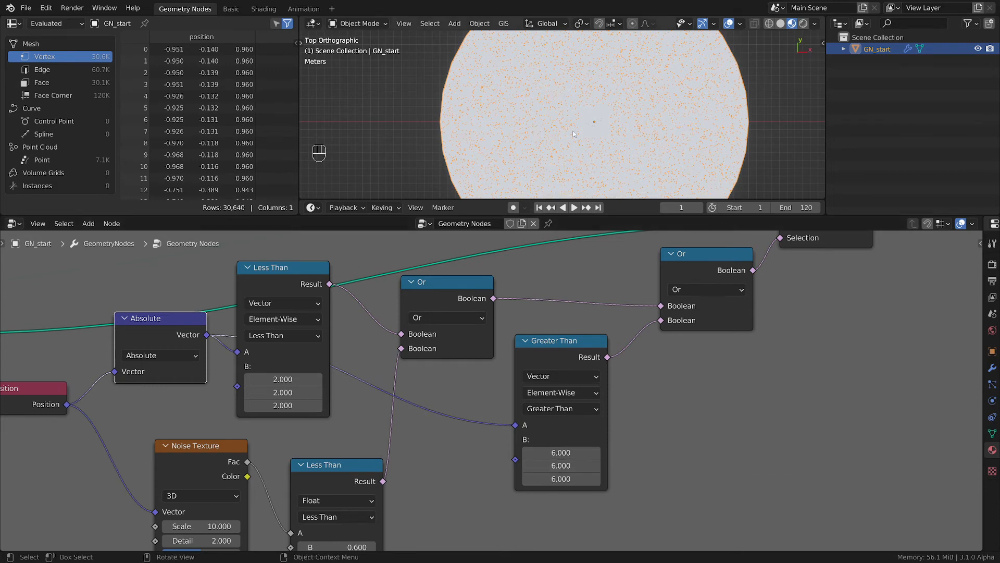
scroll(573, 134, "up", 3)
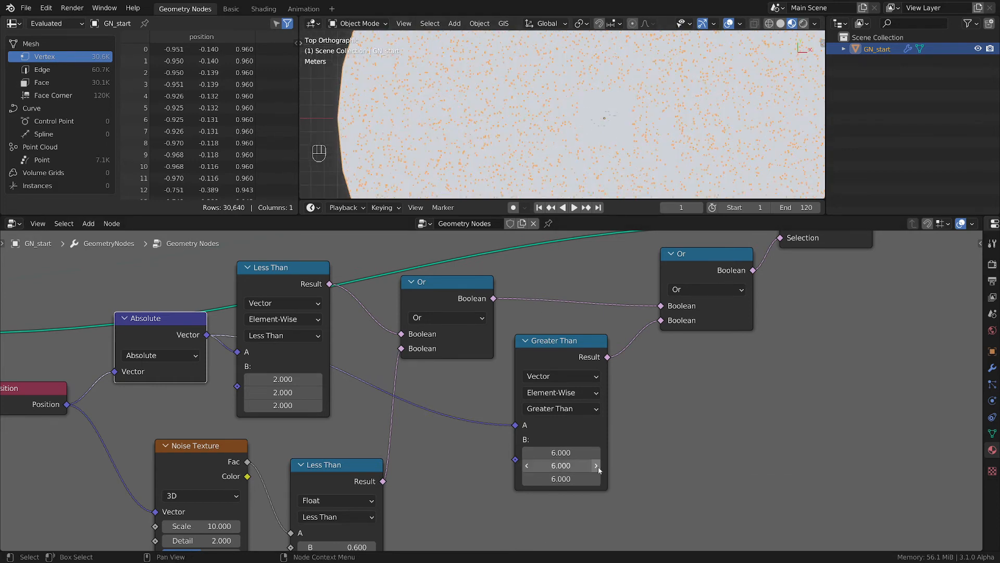
left_click(554, 393)
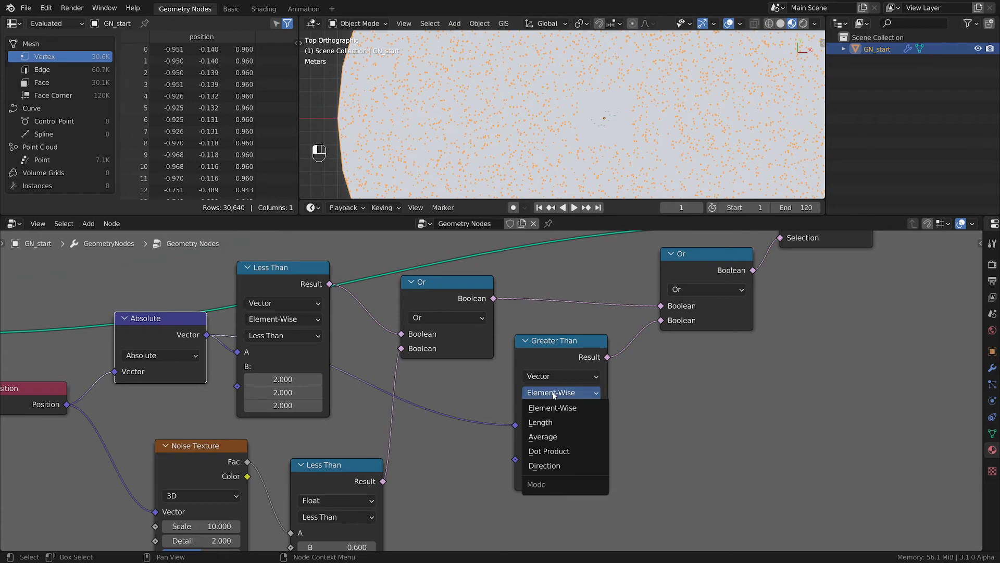
left_click(554, 423)
scroll(613, 122, "down", 4)
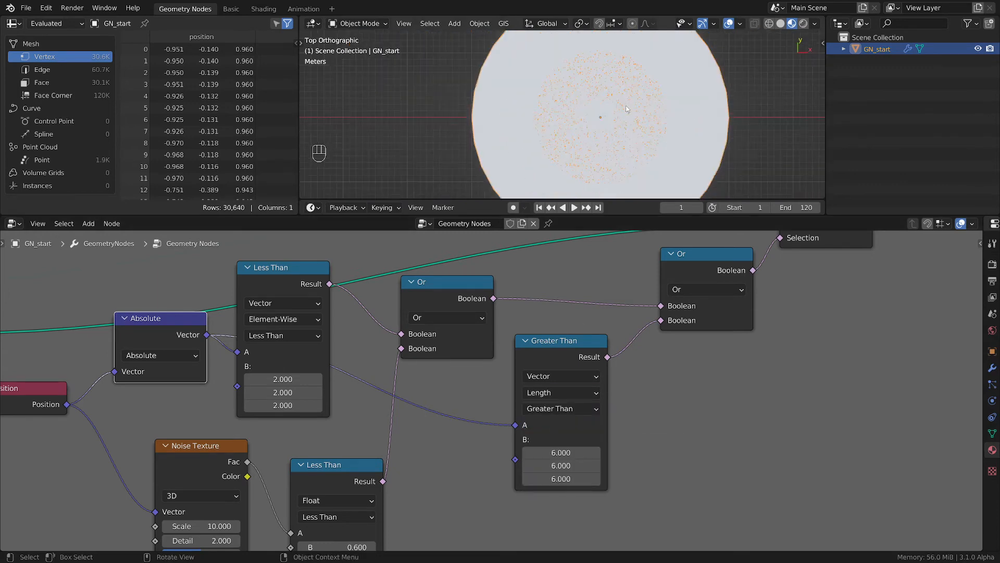
- Try raising the Greater Than node's third B value to about 14.8, and set it back to 6
left_click_drag(552, 452, 559, 479)
type("6")
key("Return")
mouse_move(554, 479)
left_mouse_down()
mouse_move(614, 479)
mouse_move(567, 485)
left_mouse_up()
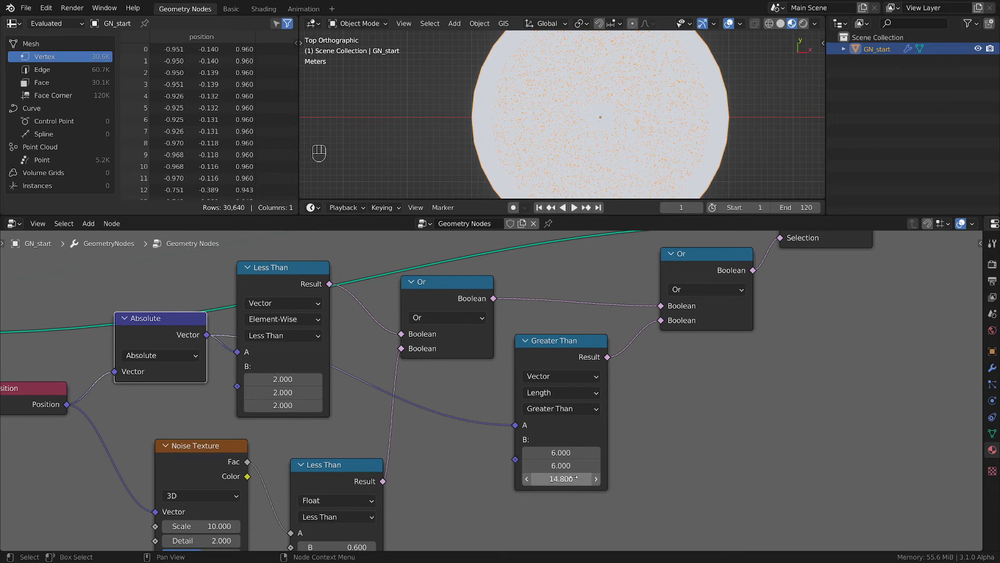
left_click(568, 485)
type("6")
key("Return")
- Move Group Output and Join Geometry farther away from Delete Geometry to make room for another node
scroll(571, 476, "down", 4)
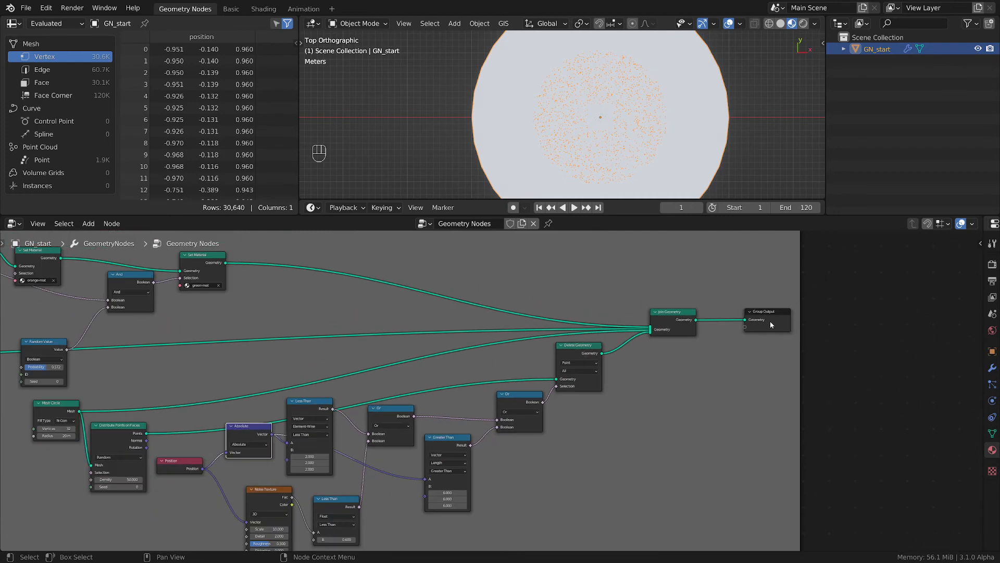
left_click_drag(770, 324, 914, 328)
left_click_drag(678, 321, 836, 310)
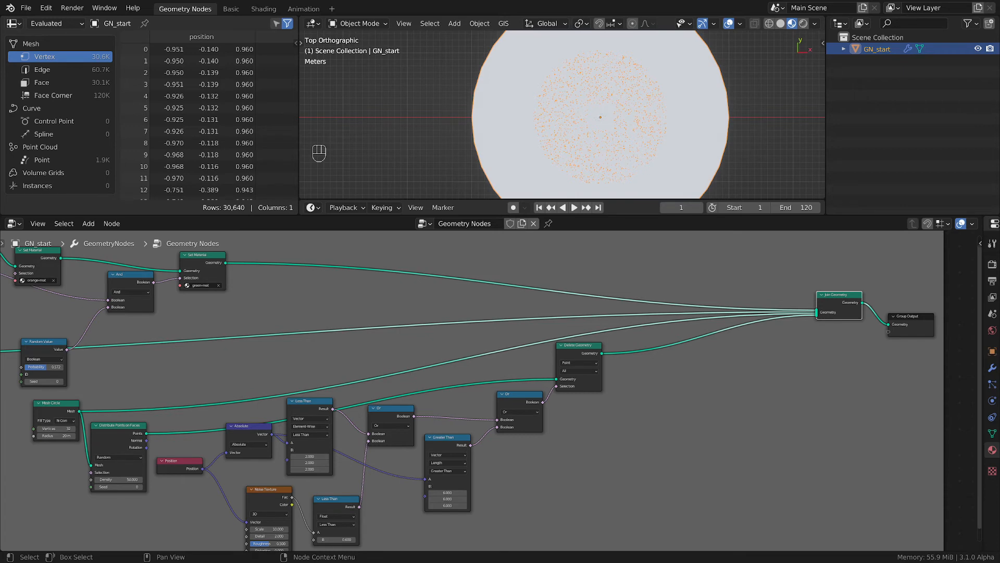
- Add a Merge by Distance node between Delete Geometry and Join Geometry
scroll(646, 359, "up", 1)
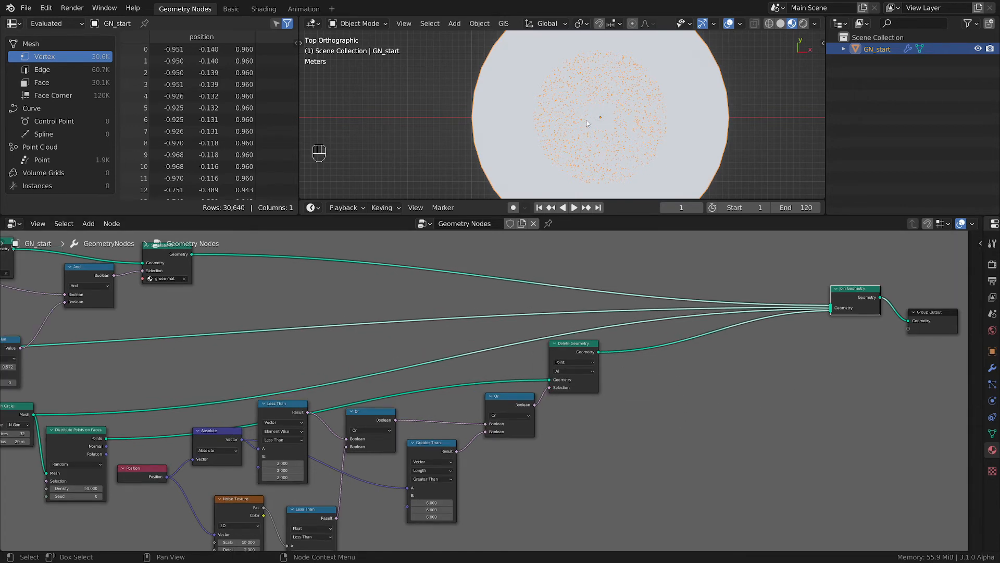
scroll(583, 123, "up", 3)
scroll(561, 136, "up", 2)
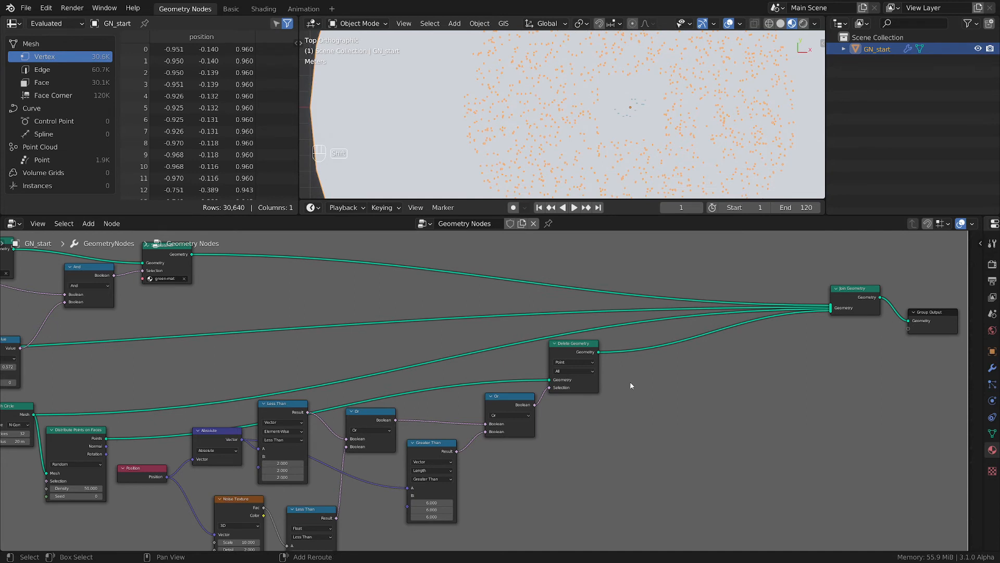
key("shift+a")
mouse_move(590, 324)
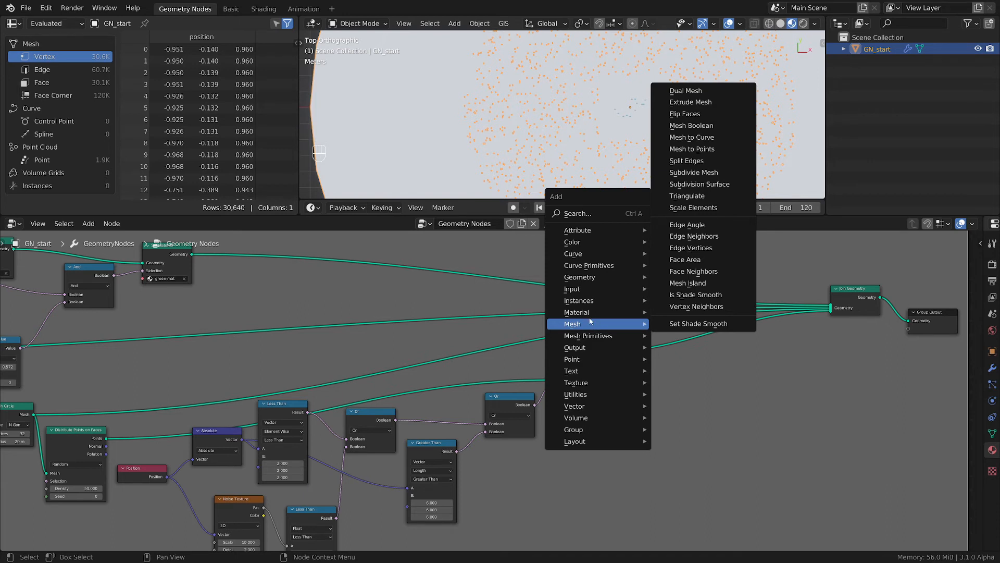
mouse_move(589, 278)
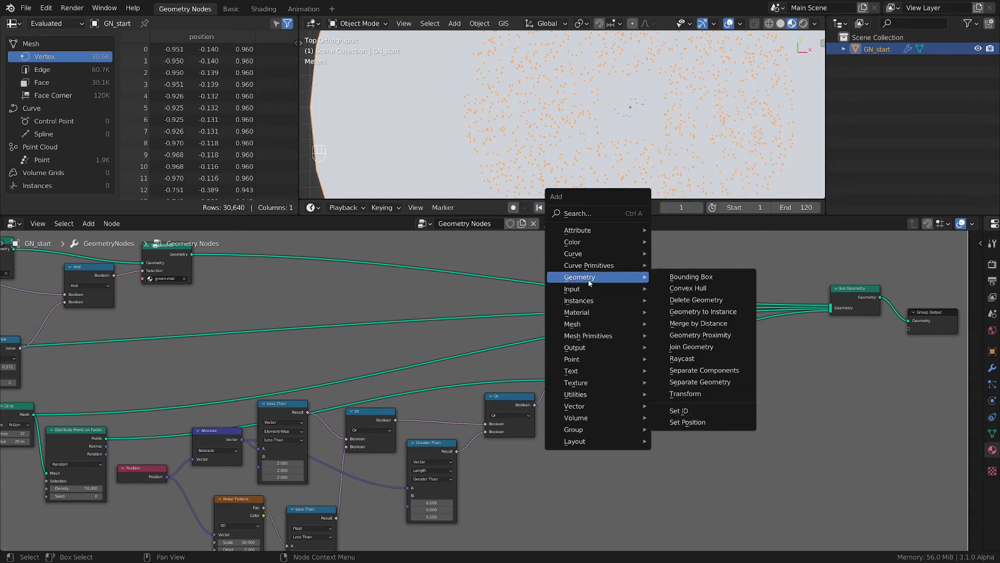
left_click(714, 323)
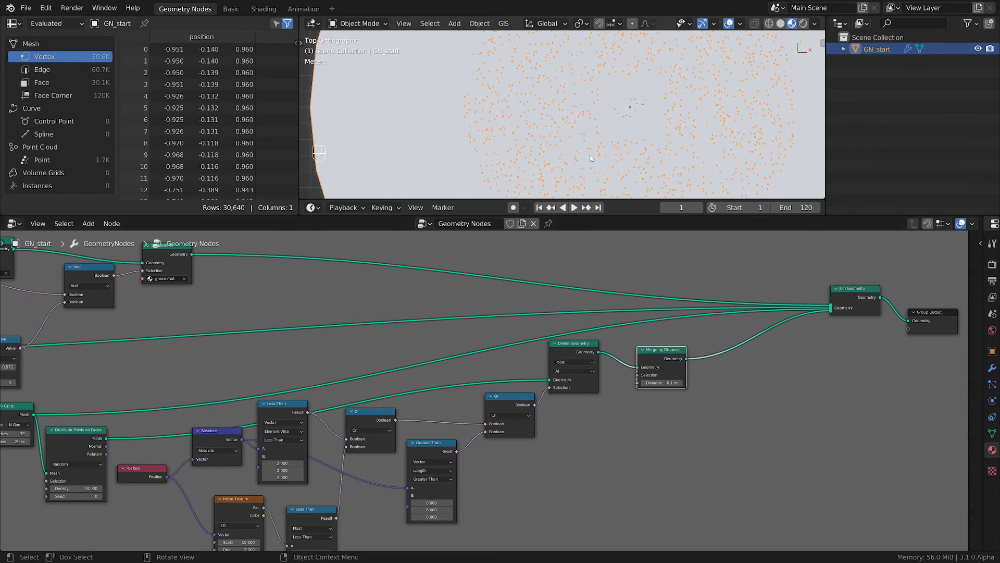
scroll(595, 79, "up", 4)
scroll(510, 116, "up", 2)
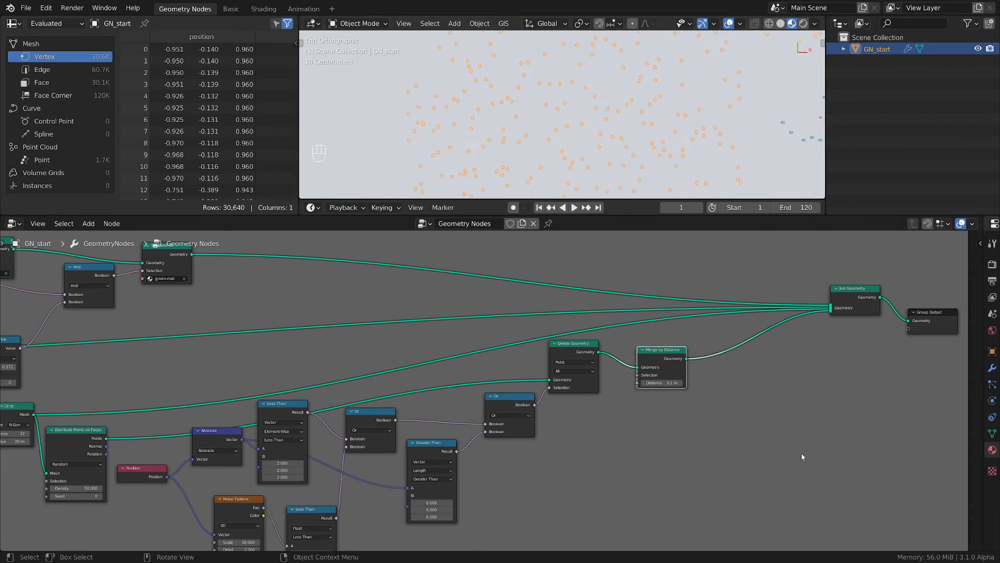
- Try Merge by Distance values of about 0.66 m and 0.27 m on the scattered points
left_click_drag(664, 383, 687, 382, "shift")
scroll(666, 99, "down", 2)
scroll(667, 101, "down", 3)
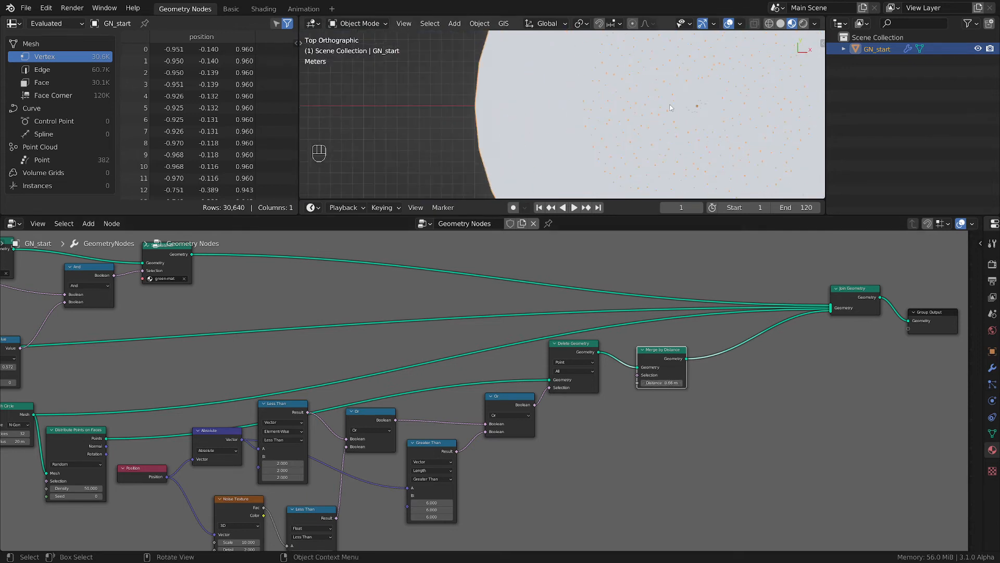
scroll(643, 111, "up", 1)
left_click_drag(664, 377, 651, 383, "shift")
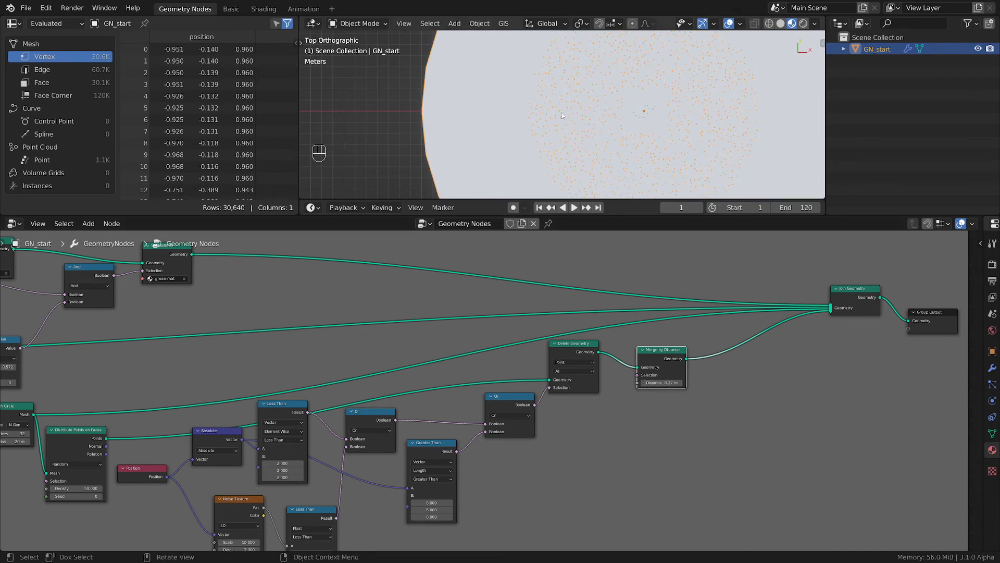
scroll(562, 112, "up", 4)
scroll(701, 390, "up", 1)
- Set the Merge by Distance node's distance to 0.15 m
double_click(650, 382)
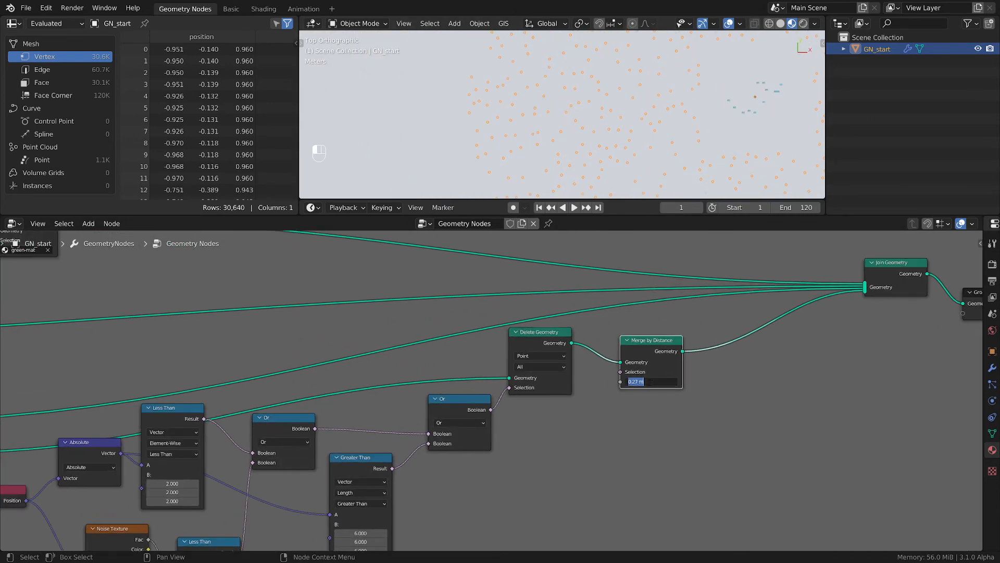
type("0.1")
key("Return")
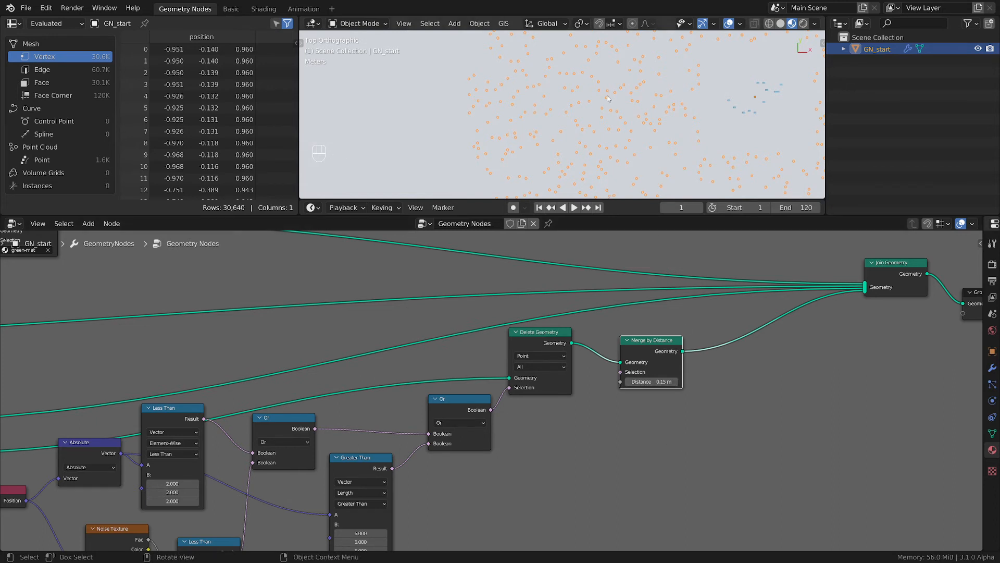
scroll(661, 126, "down", 3)
- Move Delete Geometry and Merge by Distance closer together, and shift Group Output and Join Geometry farther away from them
middle_click_drag(790, 418, 574, 457)
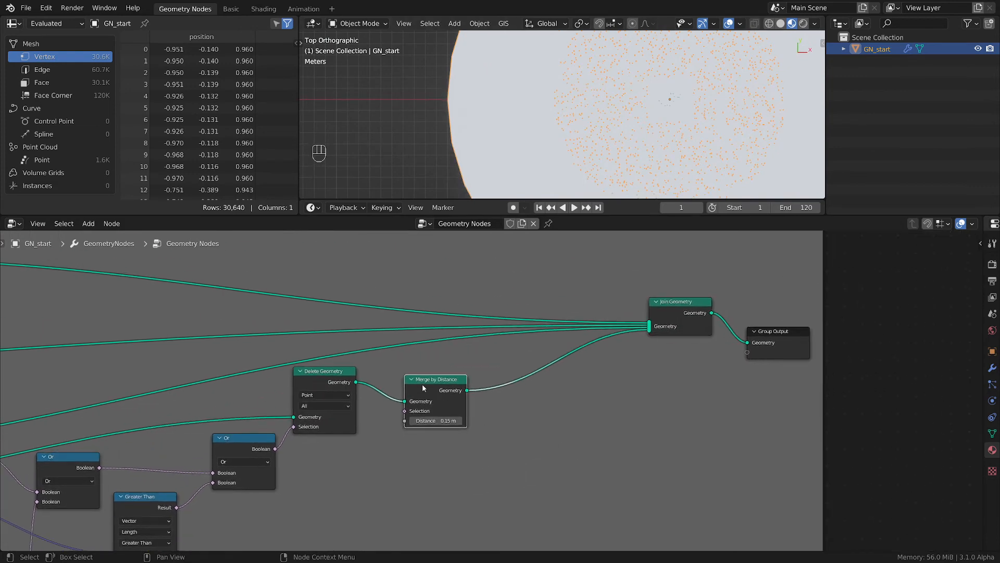
left_click_drag(321, 380, 305, 383)
left_click_drag(429, 383, 382, 382)
middle_click_drag(466, 417, 410, 449)
left_click_drag(721, 367, 808, 361)
left_click_drag(616, 341, 689, 345)
- Insert an Instance on Points node on the link between Merge by Distance and Join Geometry
scroll(640, 131, "up", 2)
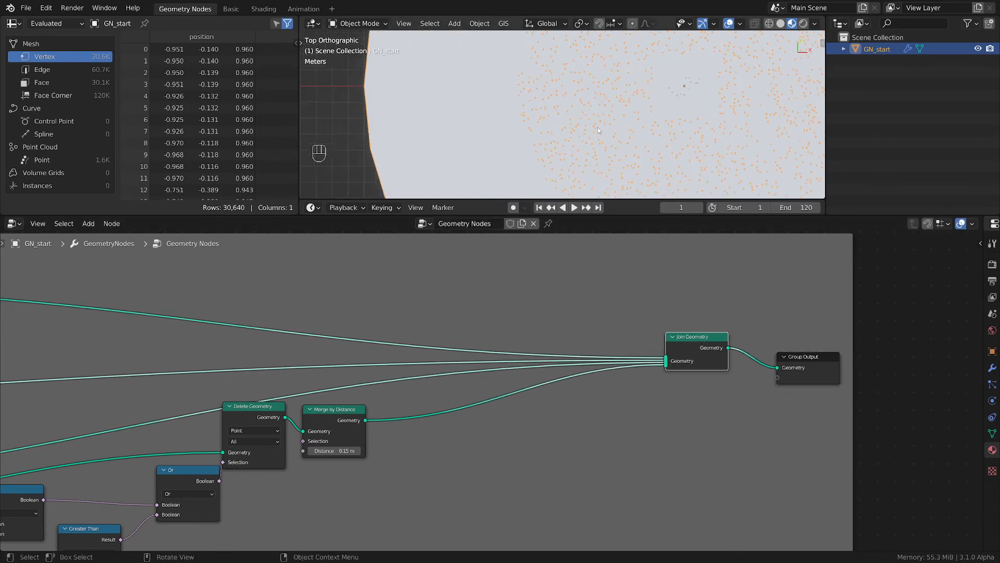
scroll(606, 136, "up", 3)
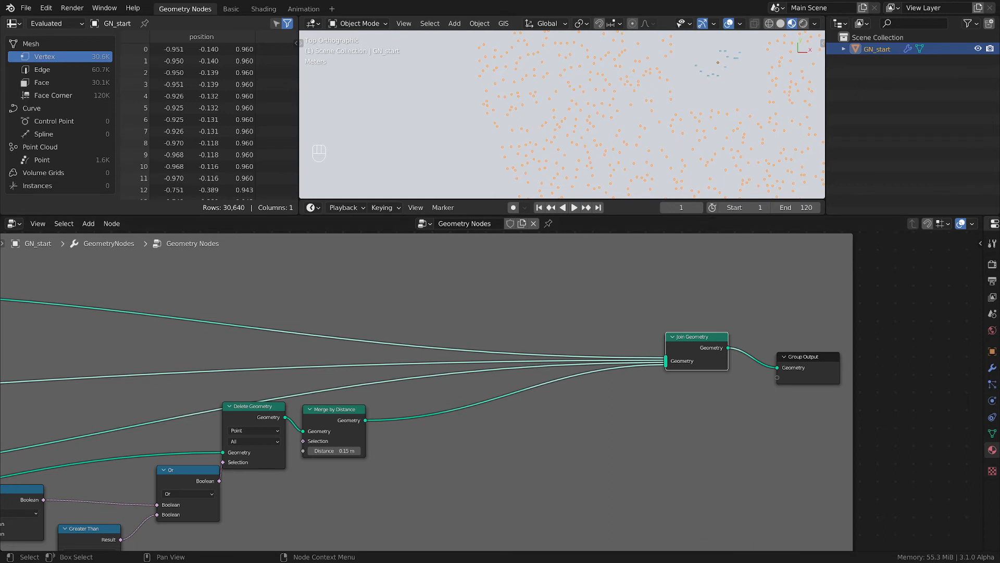
middle_click_drag(520, 415, 617, 364)
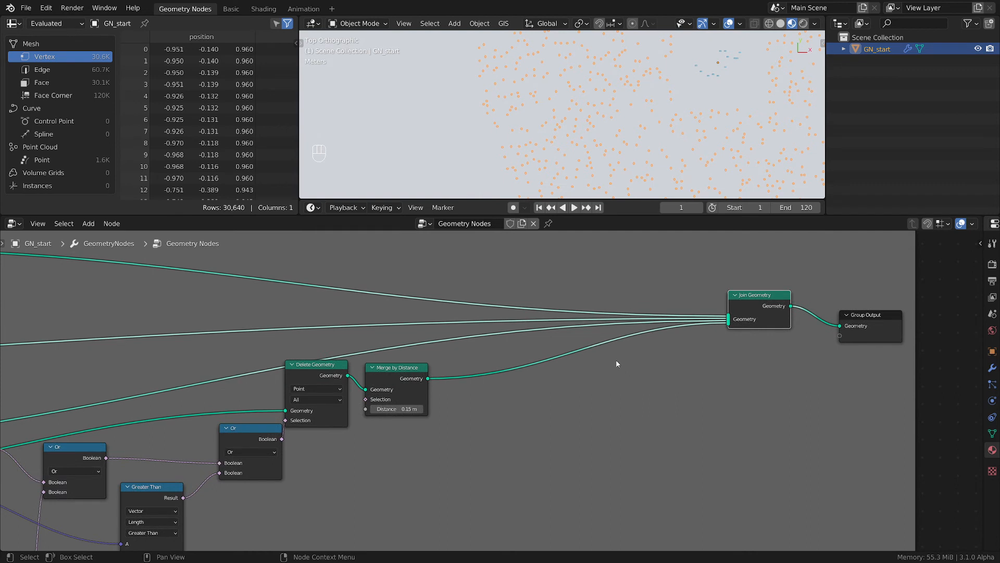
left_click(620, 407)
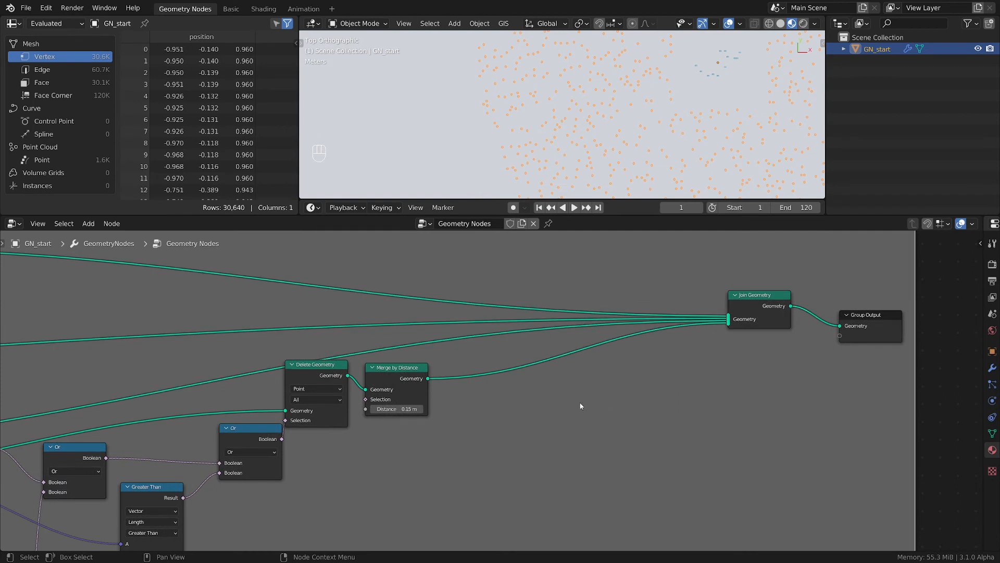
key("shift+a")
mouse_move(581, 402)
mouse_move(540, 410)
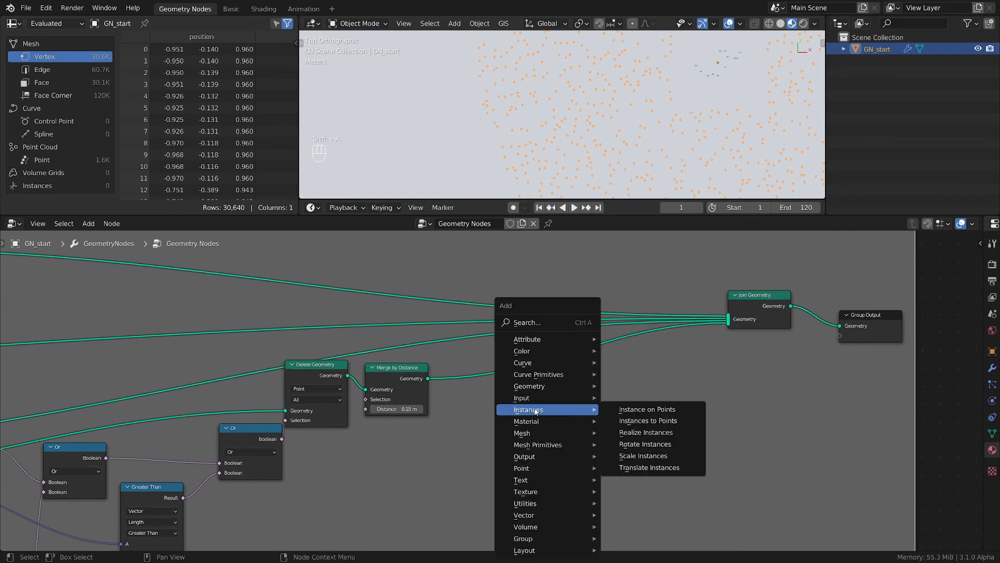
left_click(625, 409)
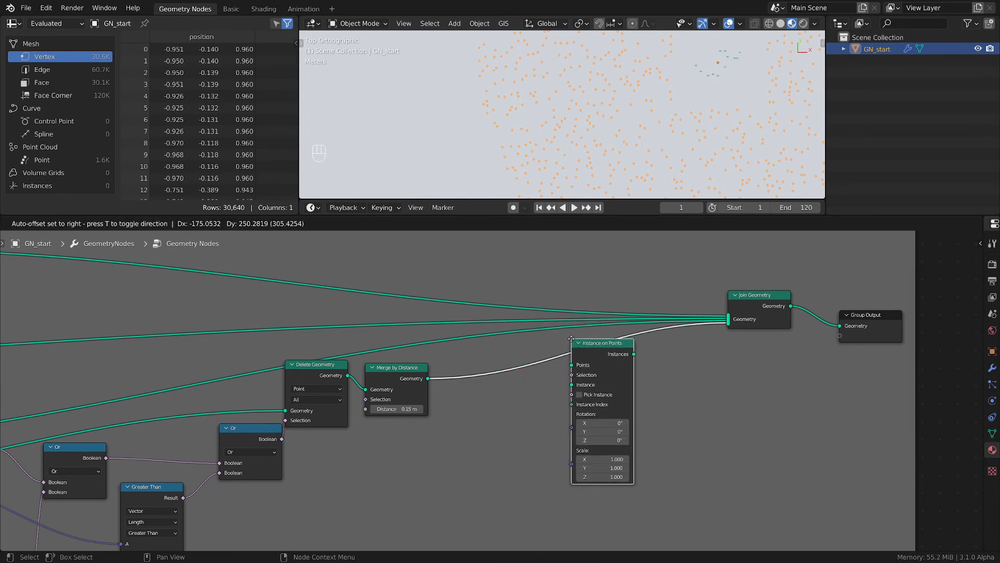
left_click(572, 339)
- Add a Cube mesh primitive node and connect its Mesh output to the Instance input of Instance on Points
middle_click_drag(506, 454, 641, 411)
scroll(640, 411, "up", 2)
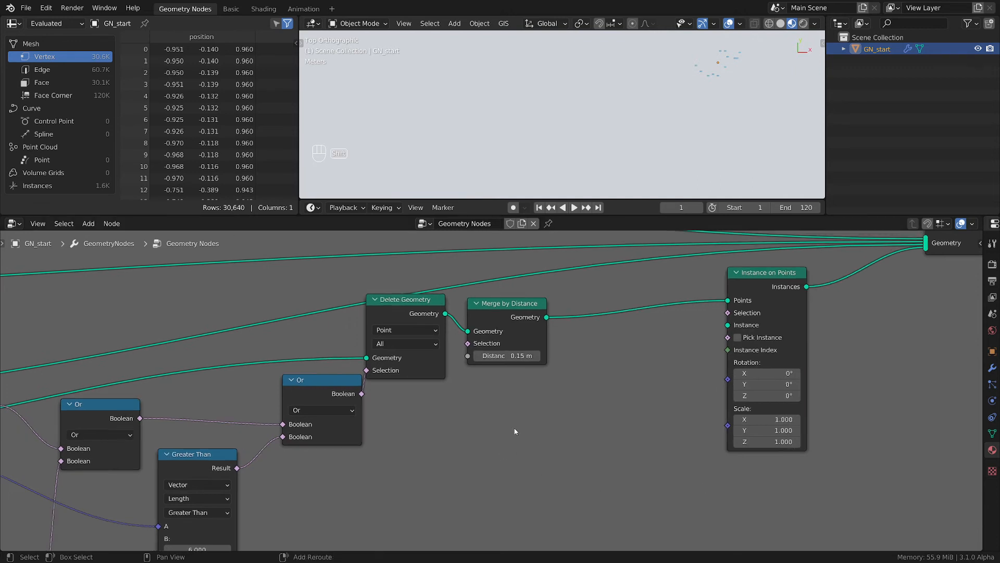
key("shift+a")
mouse_move(532, 444)
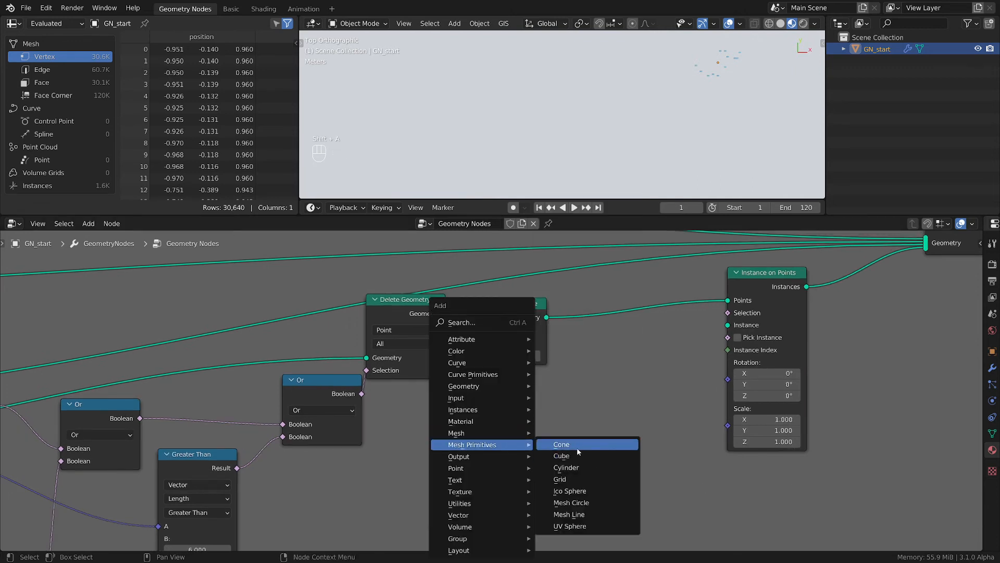
left_click(562, 456)
left_click(676, 394)
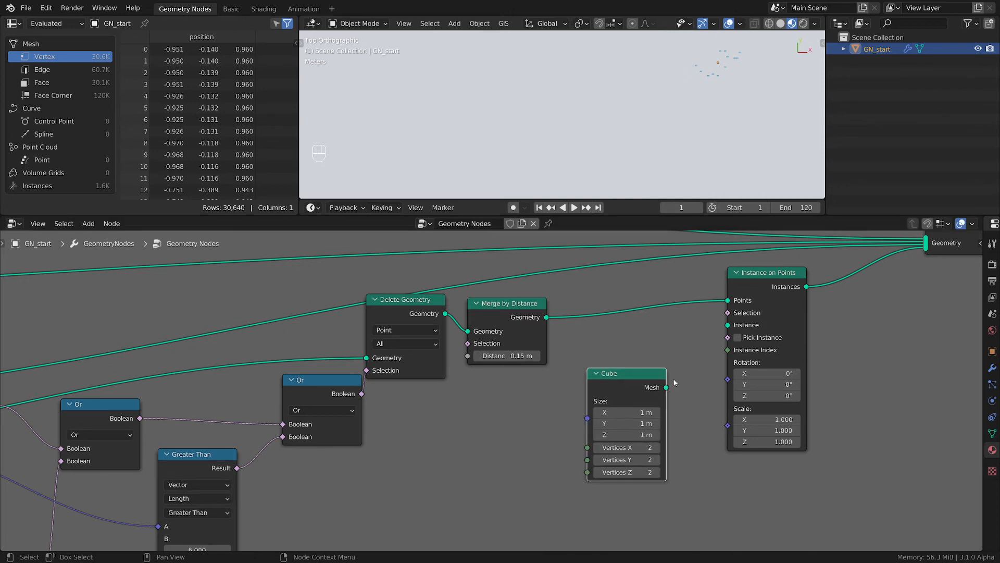
left_click_drag(666, 387, 728, 328)
- Insert a Set Material node between Instance on Points and Join Geometry and assign green-mat to it
scroll(605, 106, "down", 6)
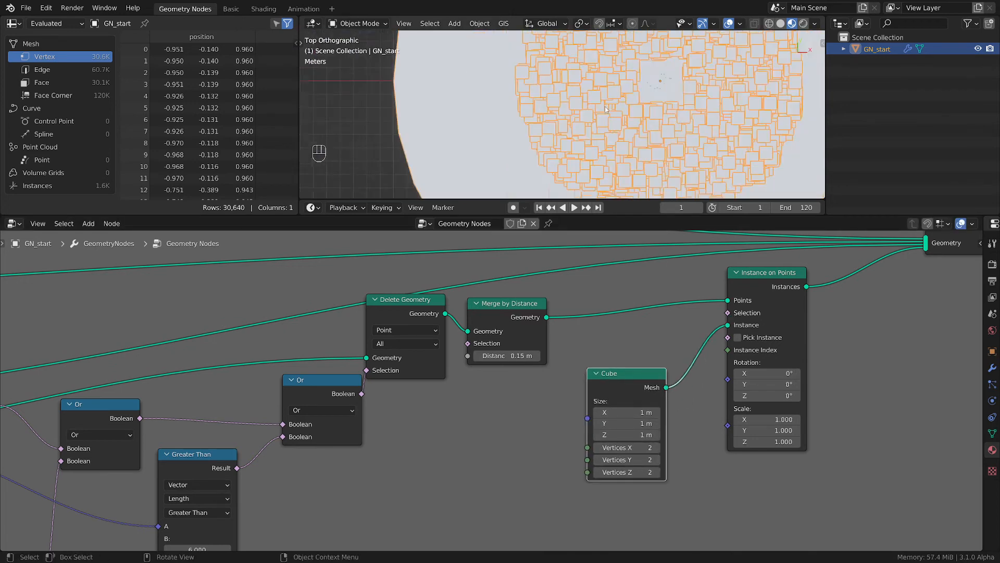
middle_click_drag(605, 107, 691, 34)
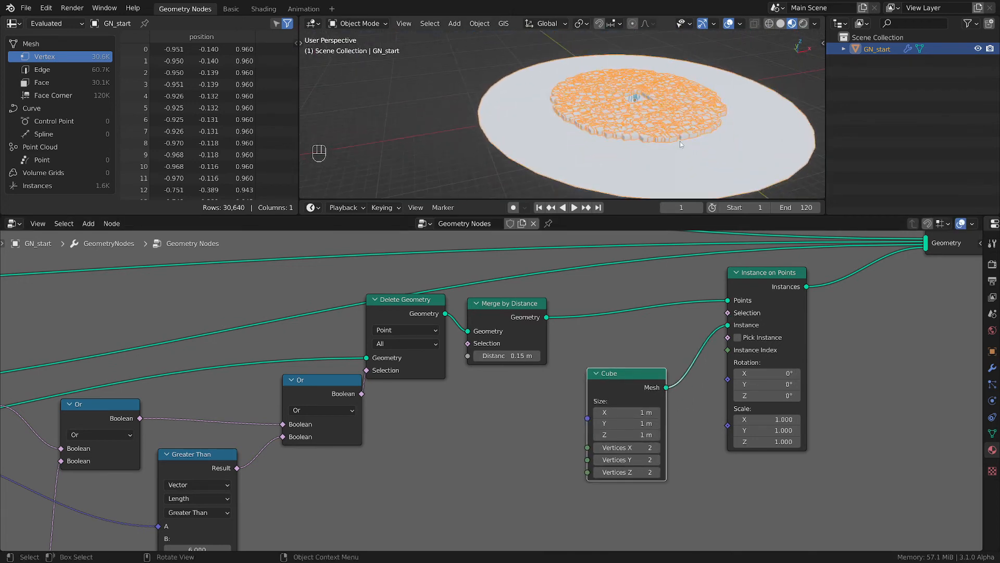
scroll(680, 142, "up", 2)
scroll(757, 260, "down", 1)
middle_click_drag(815, 361, 649, 389)
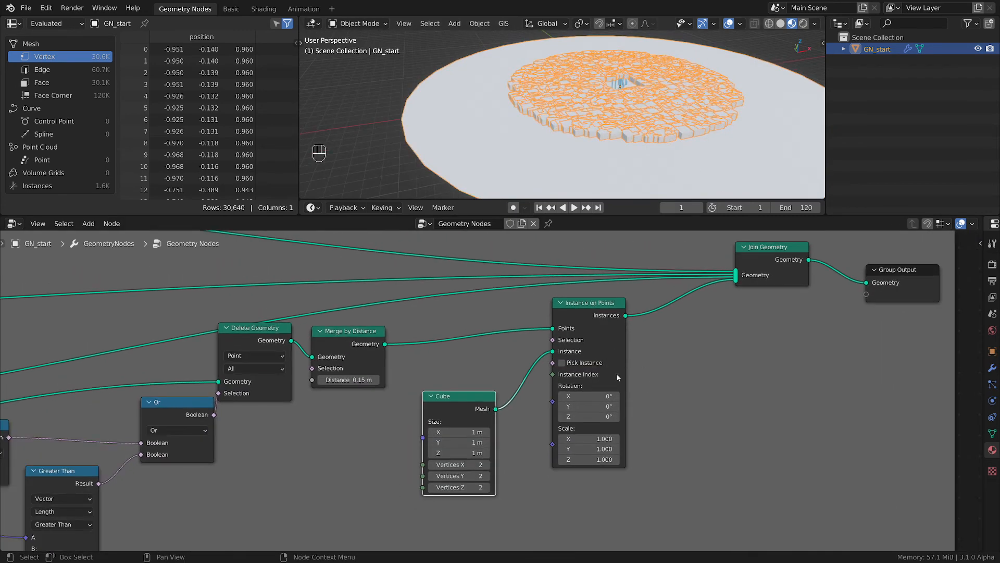
key("shift+a")
mouse_move(711, 352)
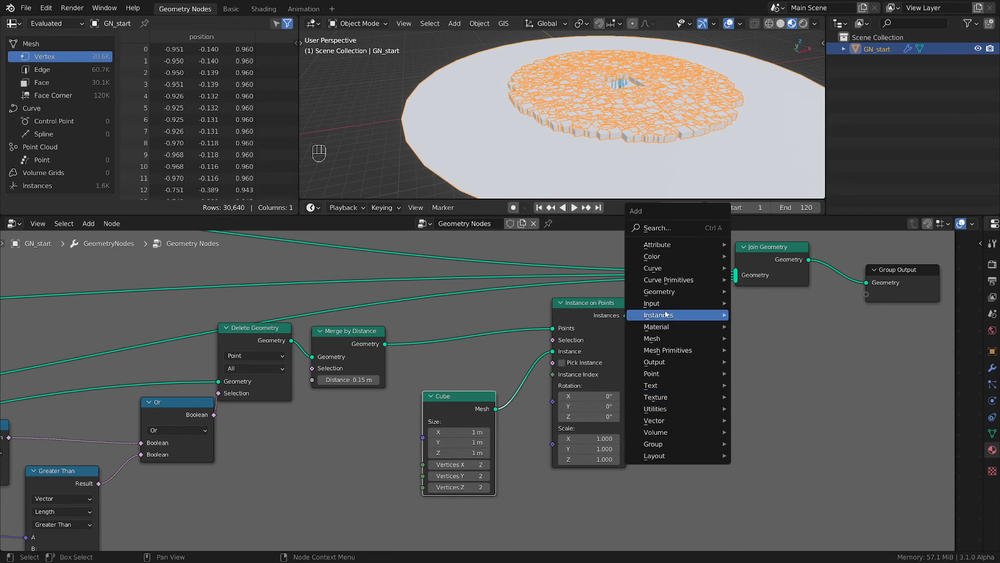
mouse_move(659, 330)
left_click(800, 372)
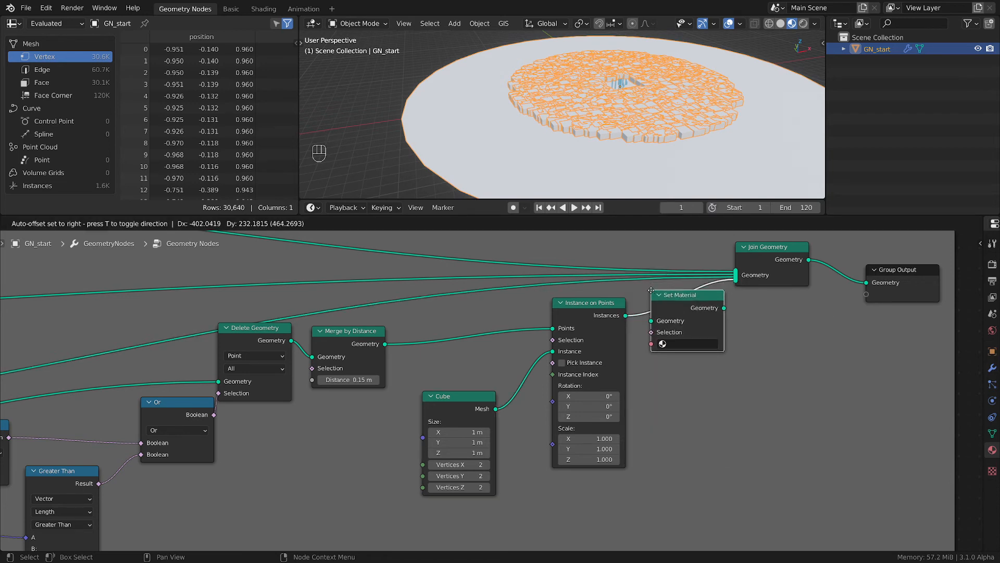
left_click(669, 350)
left_click(679, 345)
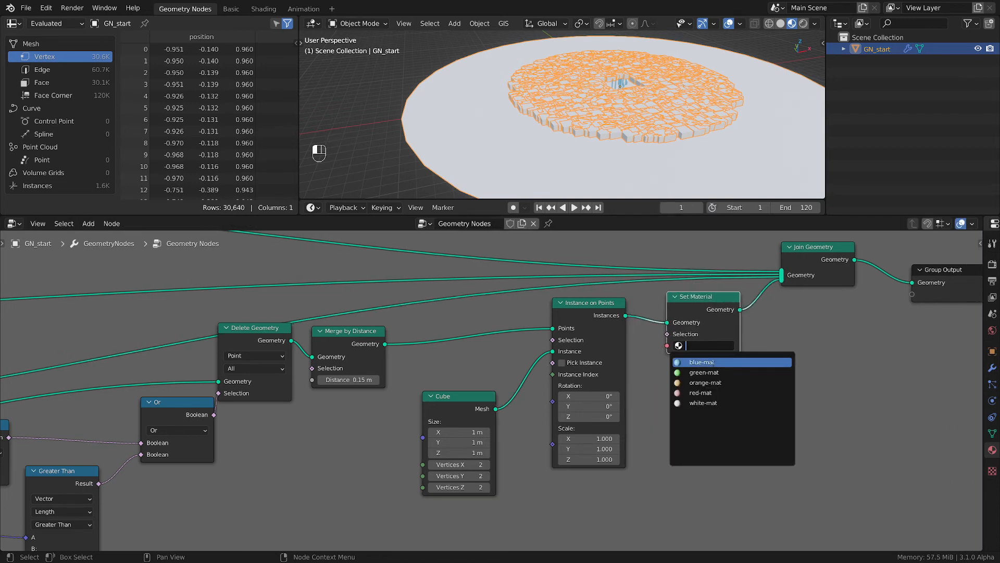
left_click(704, 372)
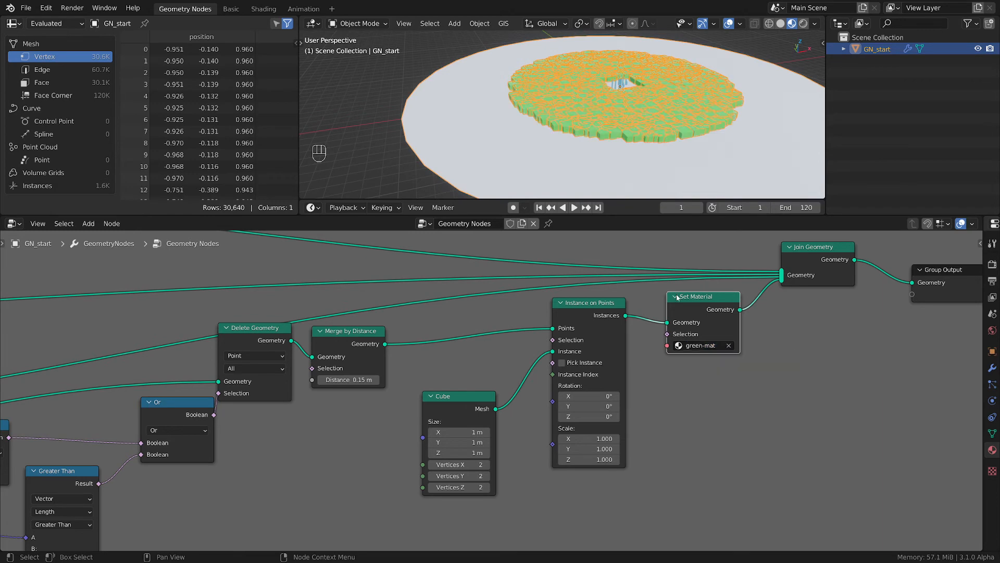
- Set the Cube node's X, Y and Z size to 0.1 m
scroll(652, 85, "up", 3)
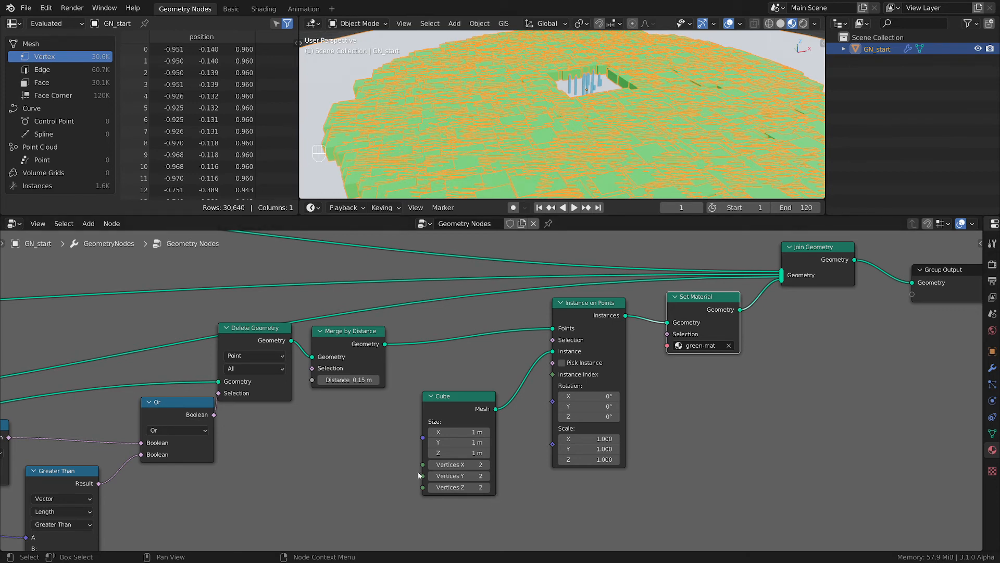
left_click_drag(470, 433, 471, 453)
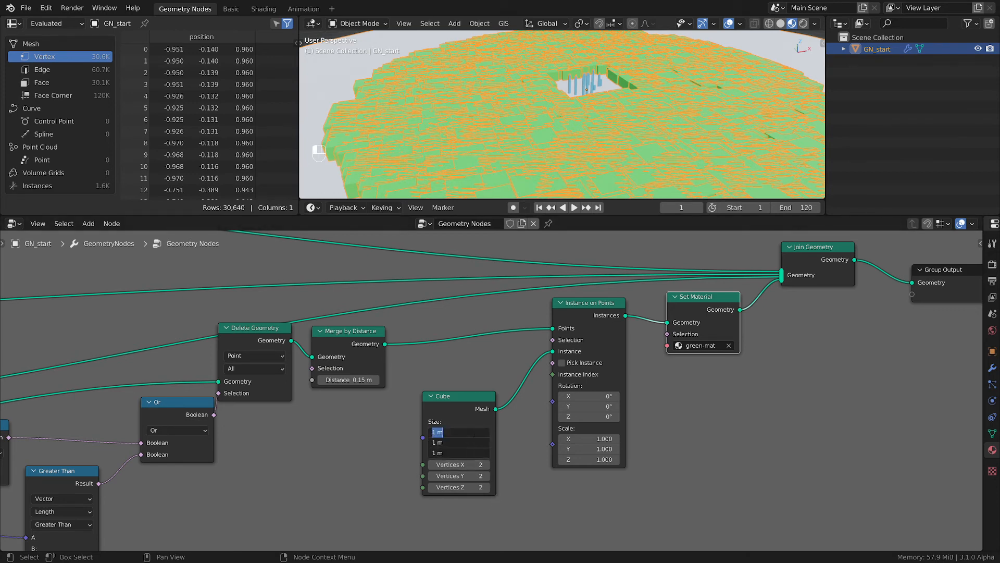
type(".1")
key("Return")
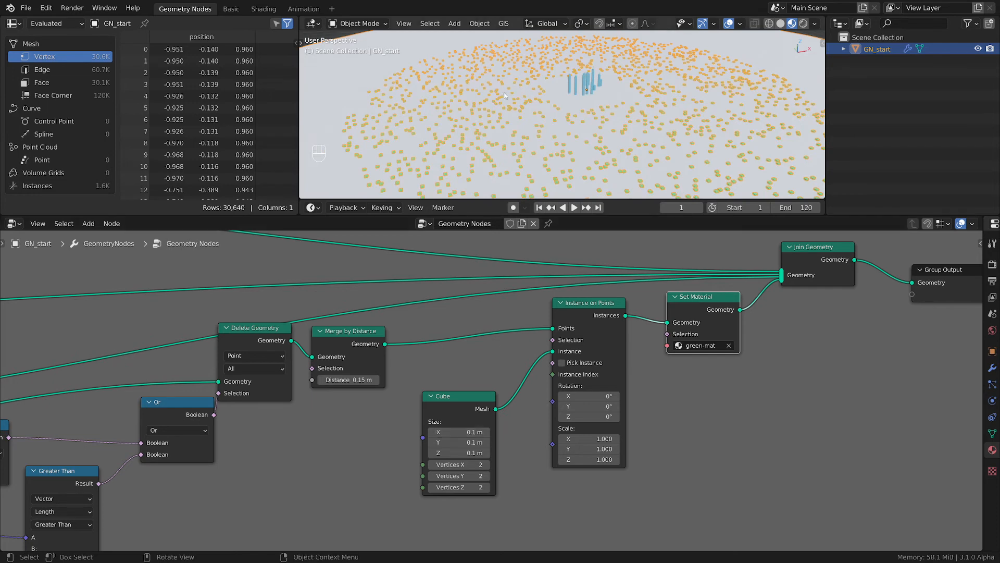
- Examine from the front, in wireframe and shaded display, how the instanced cubes sit relative to the ground and towers
scroll(521, 151, "up", 2)
middle_click_drag(540, 144, 578, 57, "shift")
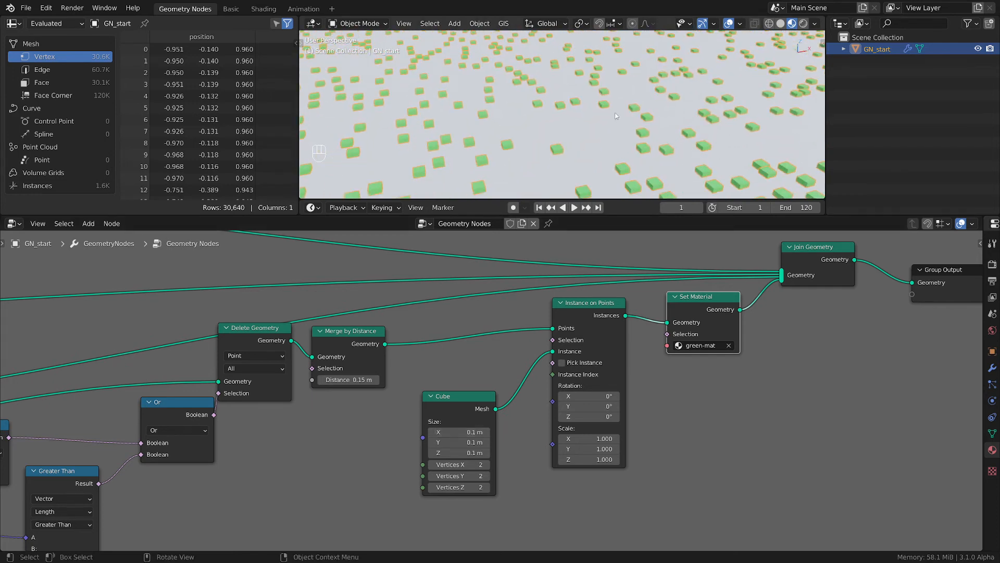
key("grave")
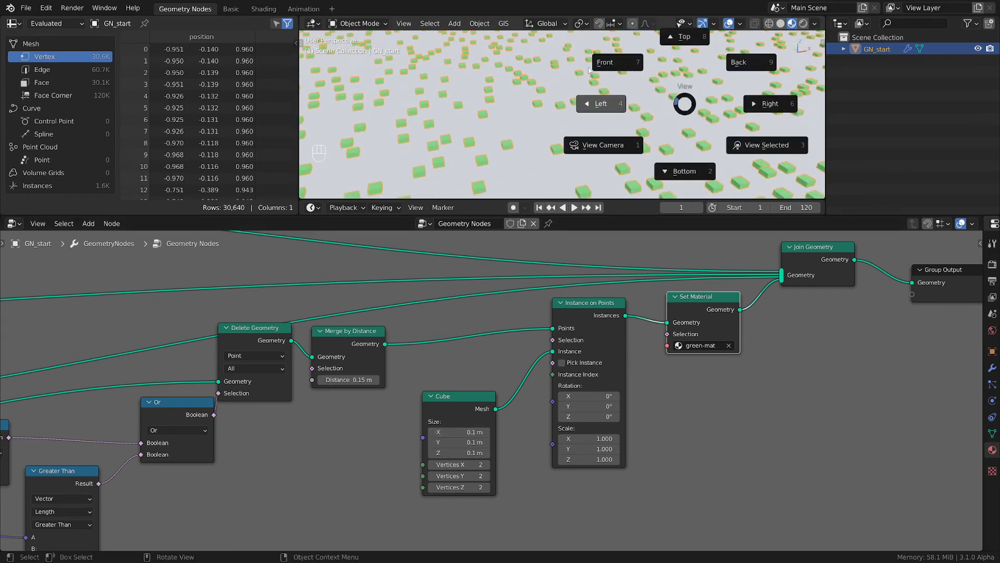
left_click(607, 54)
middle_click_drag(612, 67, 680, 147, "shift")
scroll(666, 154, "up", 10)
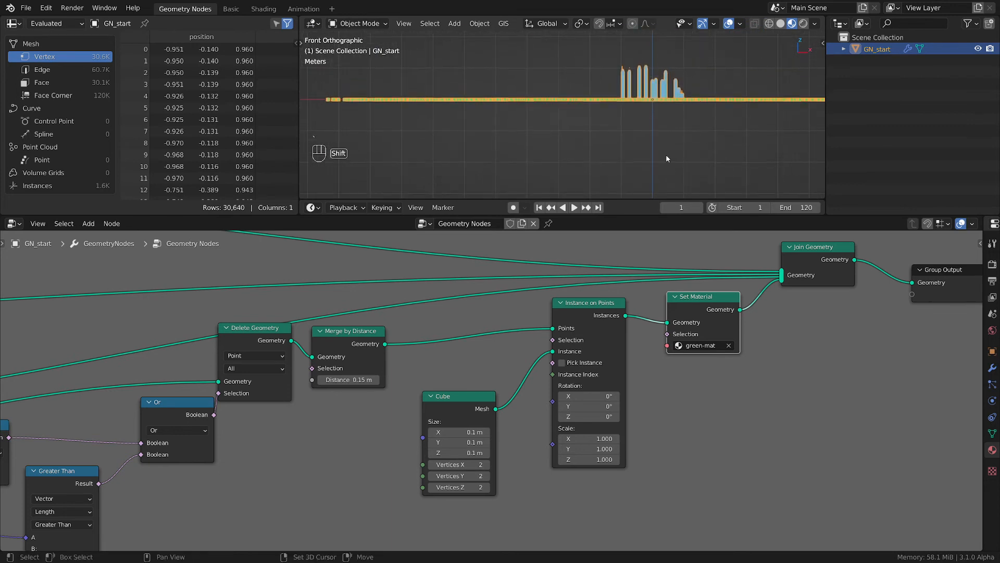
scroll(603, 100, "down", 3)
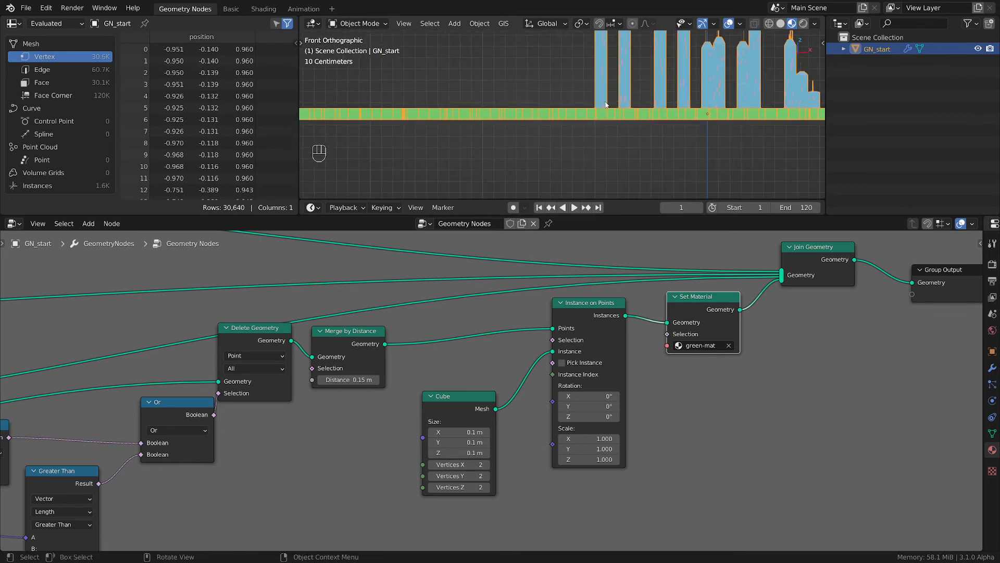
key("shift+z")
scroll(615, 101, "up", 6)
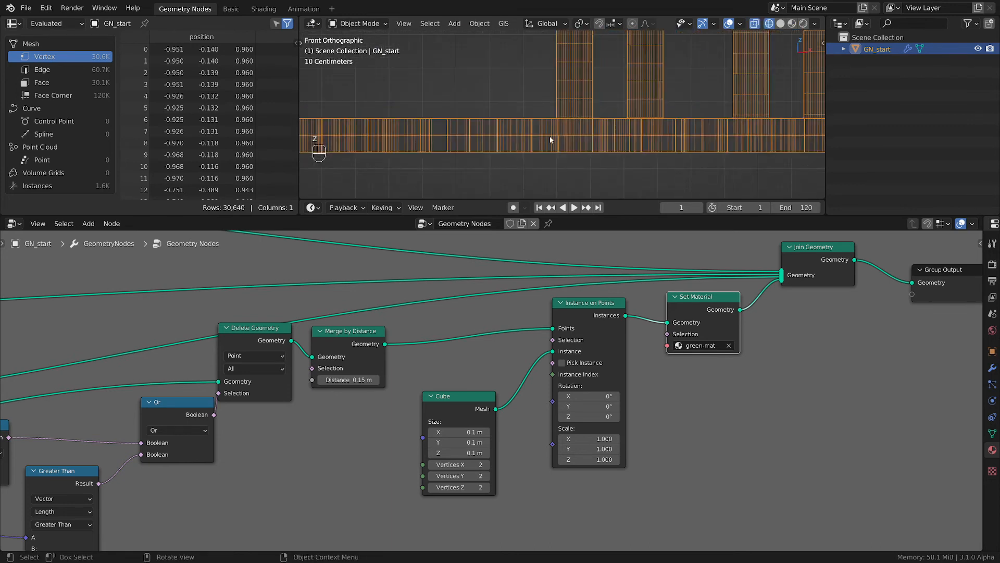
key("z")
scroll(534, 120, "down", 7)
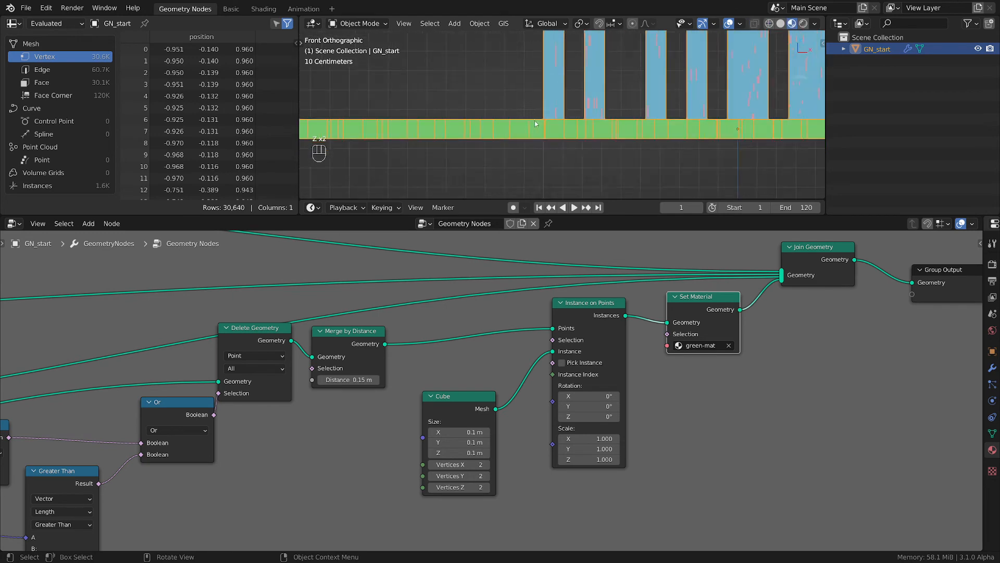
middle_click_drag(536, 121, 576, 163)
scroll(576, 163, "up", 4)
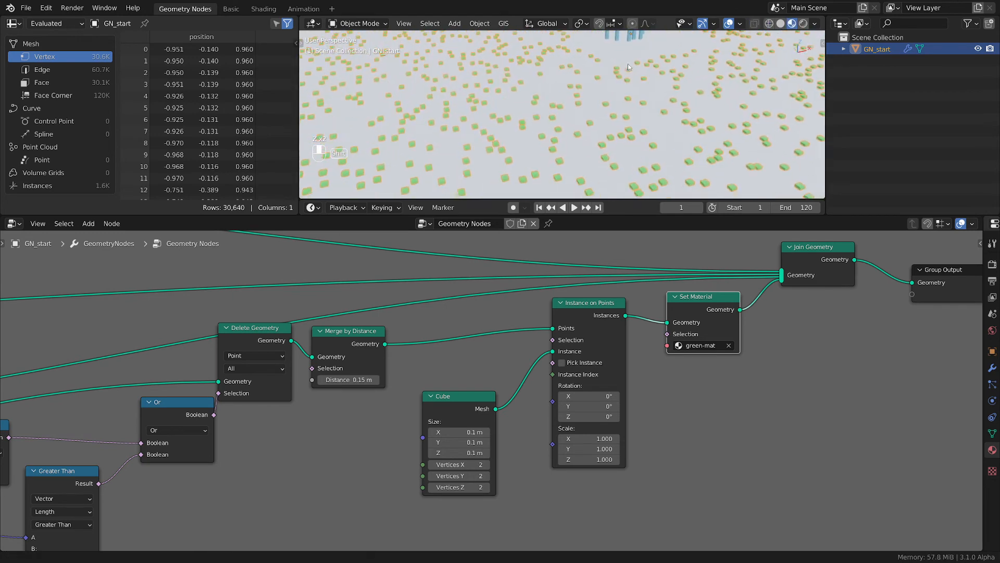
scroll(495, 459, "up", 2)
scroll(671, 383, "down", 2)
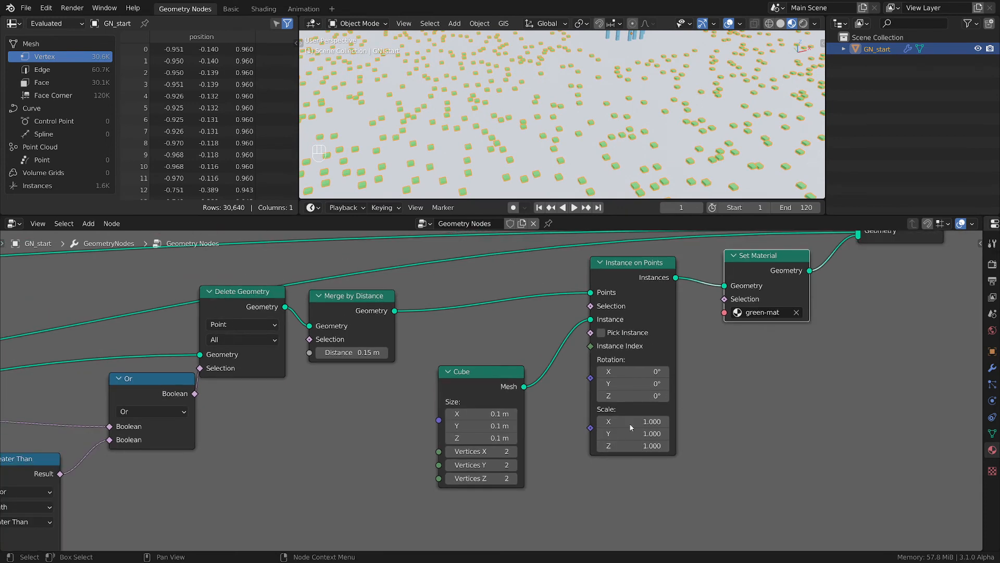
scroll(631, 112, "down", 2)
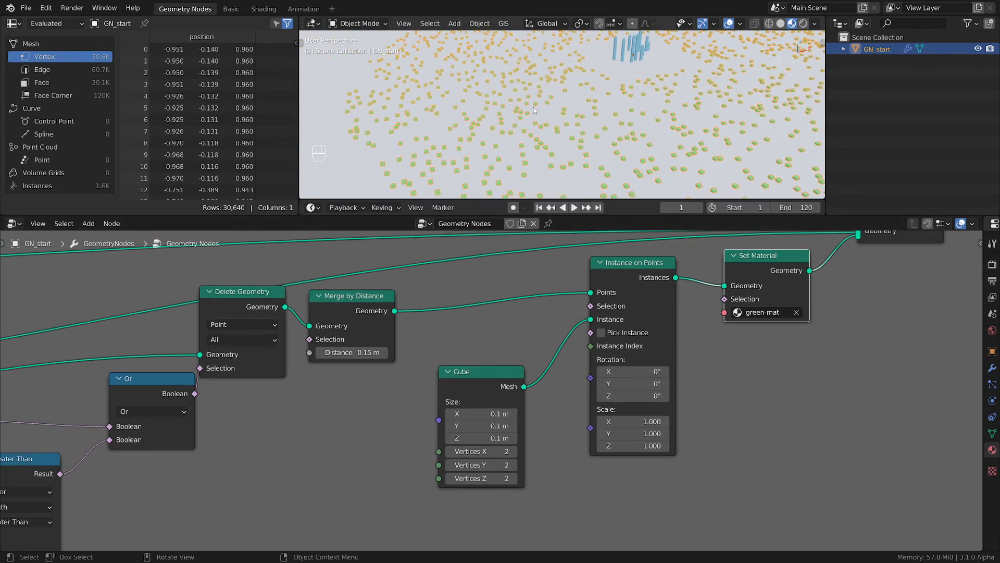
- Sketch a box with a centre mark and an upward arrow as annotations over the cubes, and erase them
mouse_move(534, 95)
left_mouse_down()
mouse_move(529, 138)
mouse_move(599, 99)
mouse_move(524, 88)
mouse_move(565, 110)
left_mouse_up()
left_click_drag(622, 125, 629, 95)
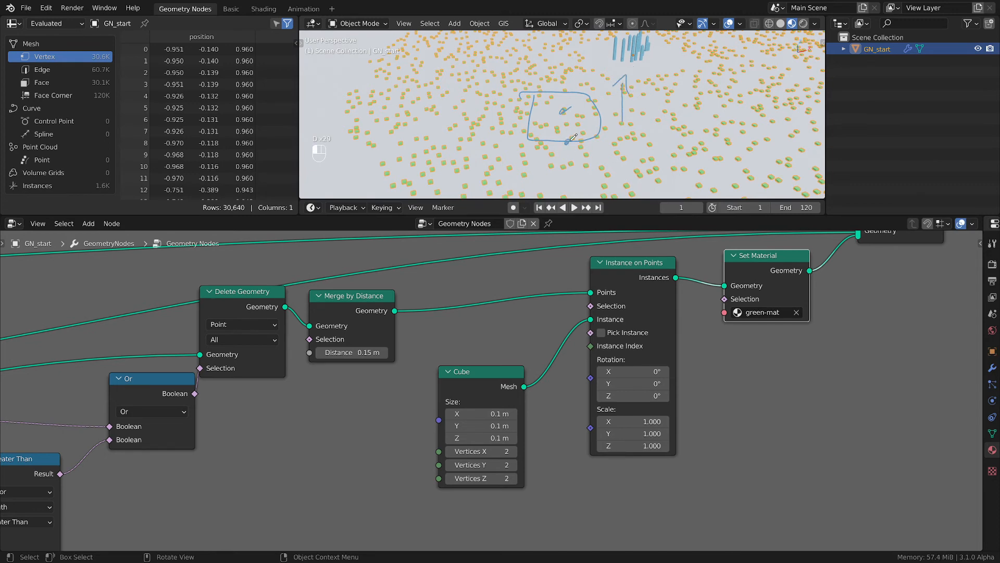
right_click_drag(537, 160, 566, 133)
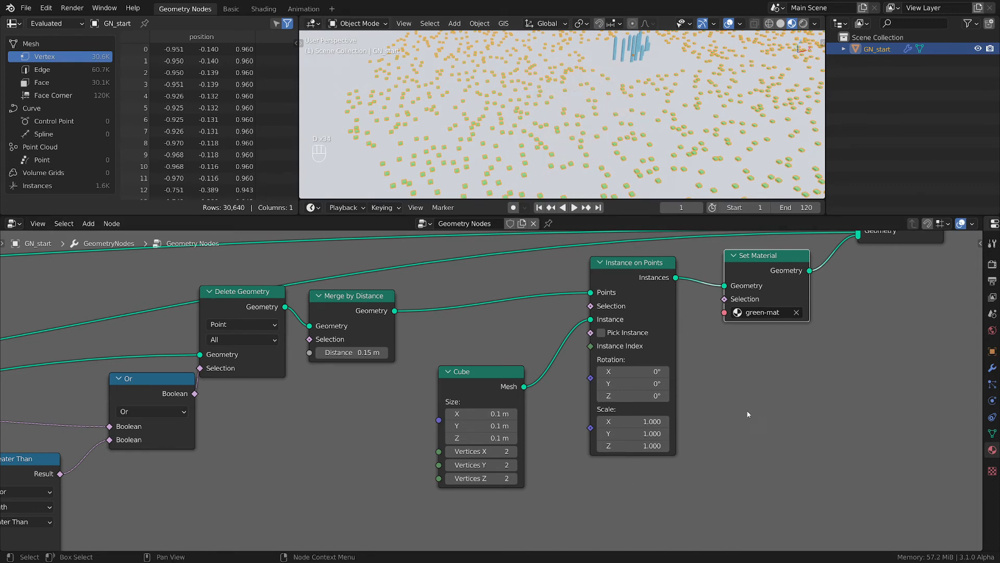
- Spread the Group Output, Join Geometry, Set Material, Instance on Points and Cube nodes apart to make room in the graph
scroll(748, 413, "down", 3)
middle_click_drag(748, 413, 486, 433)
left_click_drag(724, 300, 867, 299)
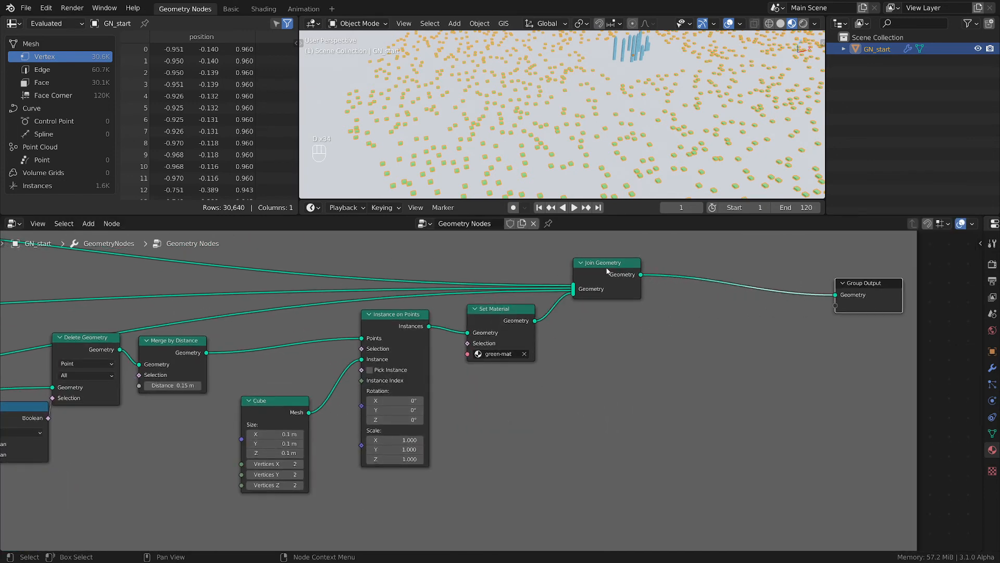
left_click_drag(607, 269, 773, 266)
left_click_drag(503, 312, 578, 303)
left_click_drag(402, 326, 468, 325)
left_click_drag(283, 404, 330, 382)
middle_click_drag(438, 448, 750, 359)
scroll(751, 359, "up", 1)
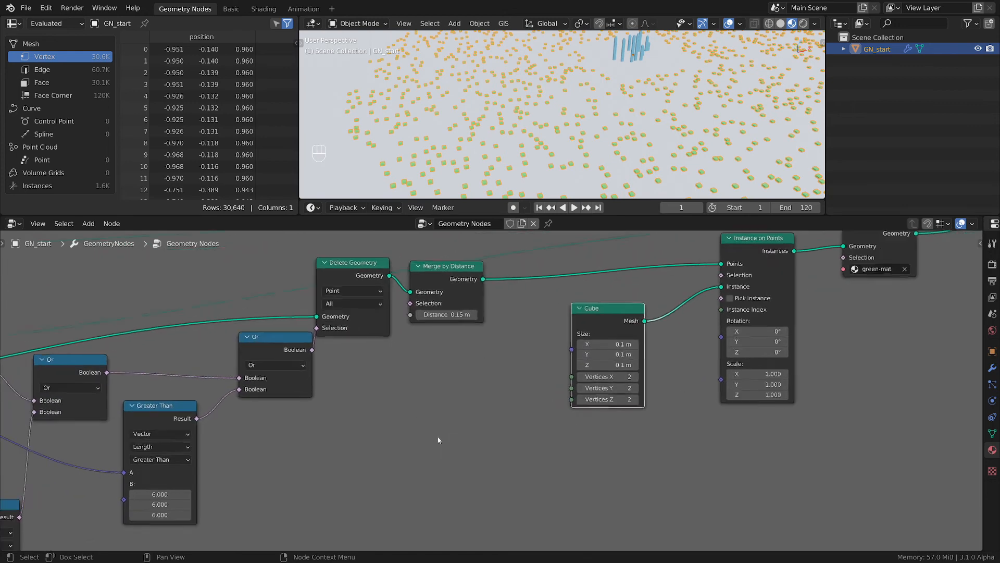
- Add a Value node set to 0.1 and connect it to the Cube node's Size input
key("shift+a")
mouse_move(417, 379)
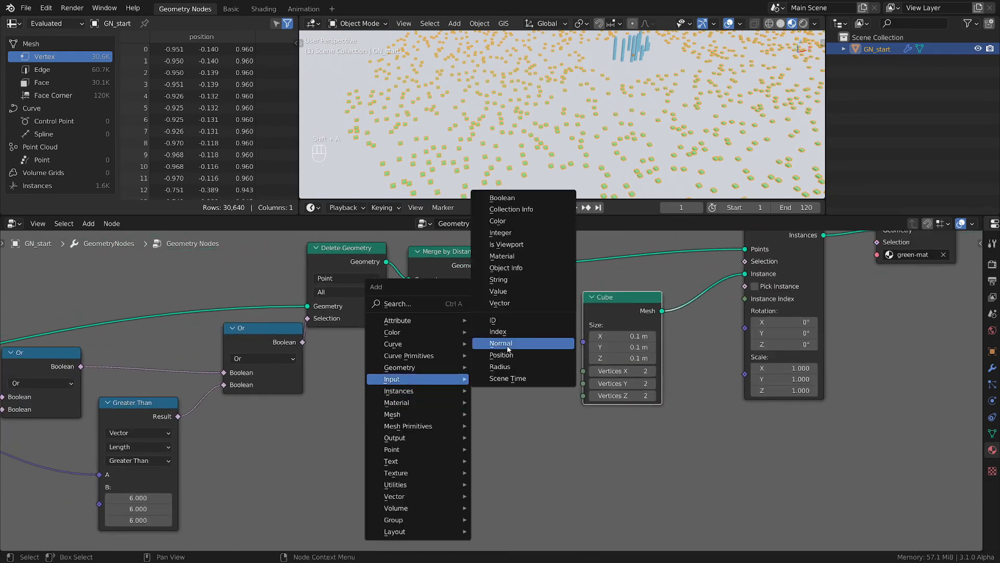
left_click(498, 291)
left_click(480, 399)
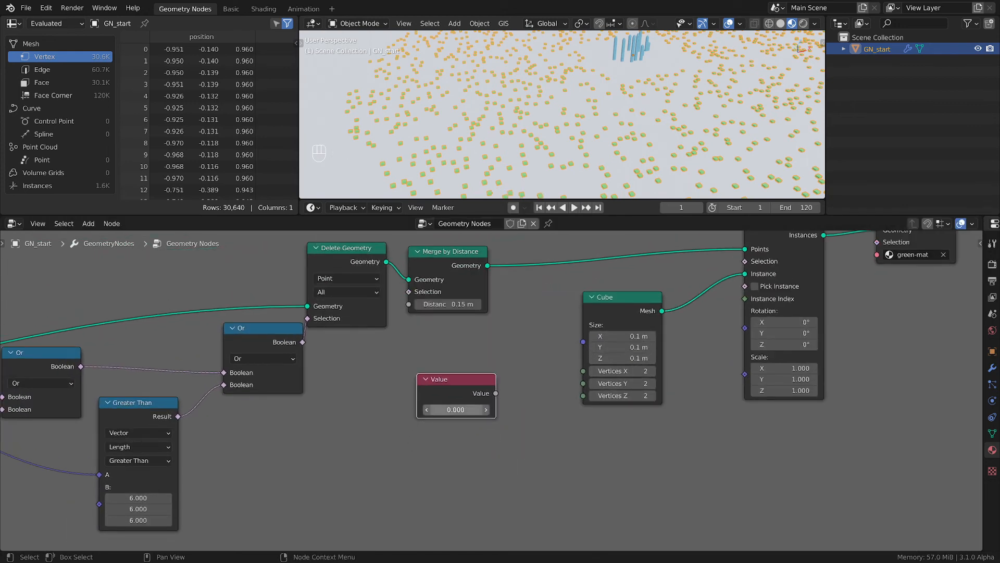
left_click(468, 409)
type("0.1")
key("Return")
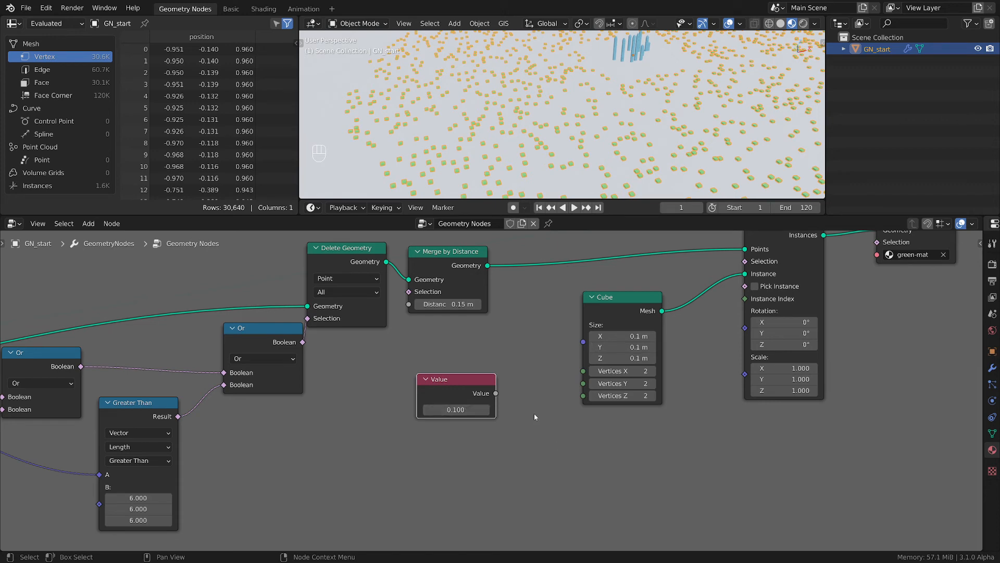
left_click_drag(496, 393, 512, 361)
scroll(569, 416, "up", 1)
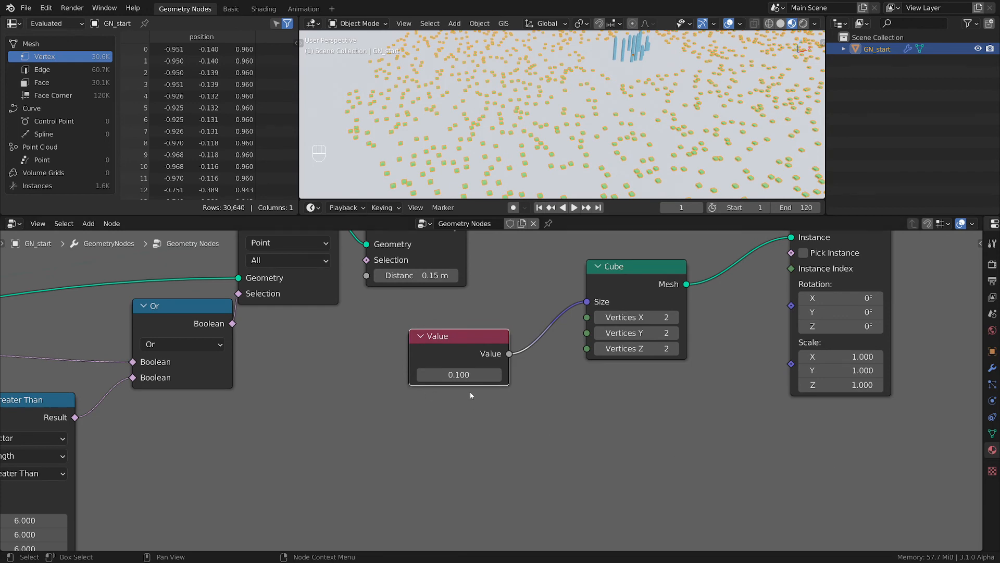
scroll(596, 409, "down", 2)
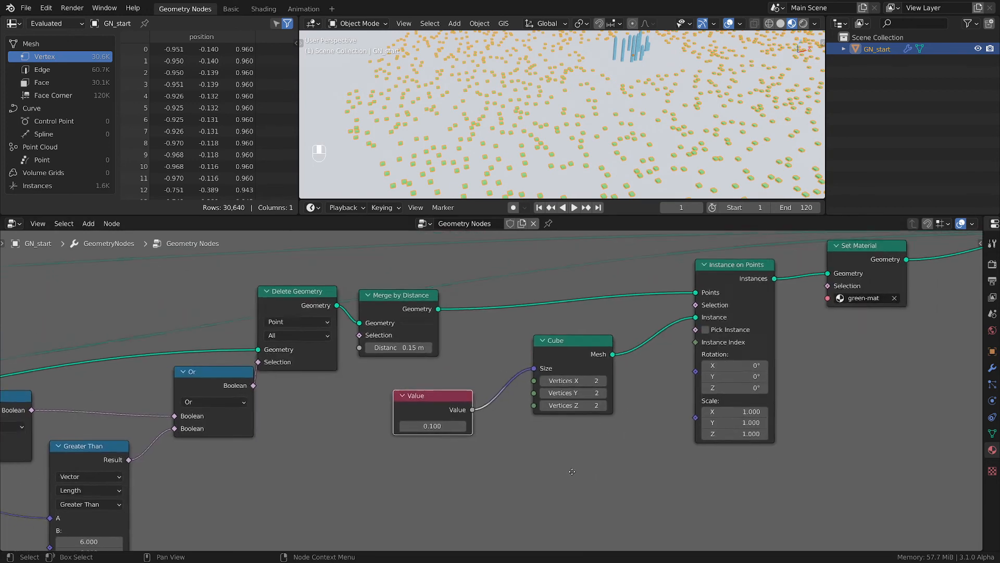
- Move the Value and Cube nodes closer together and insert a Set Position node between Cube and Instance on Points
left_click_drag(491, 371, 395, 377)
left_click_drag(633, 333, 498, 377)
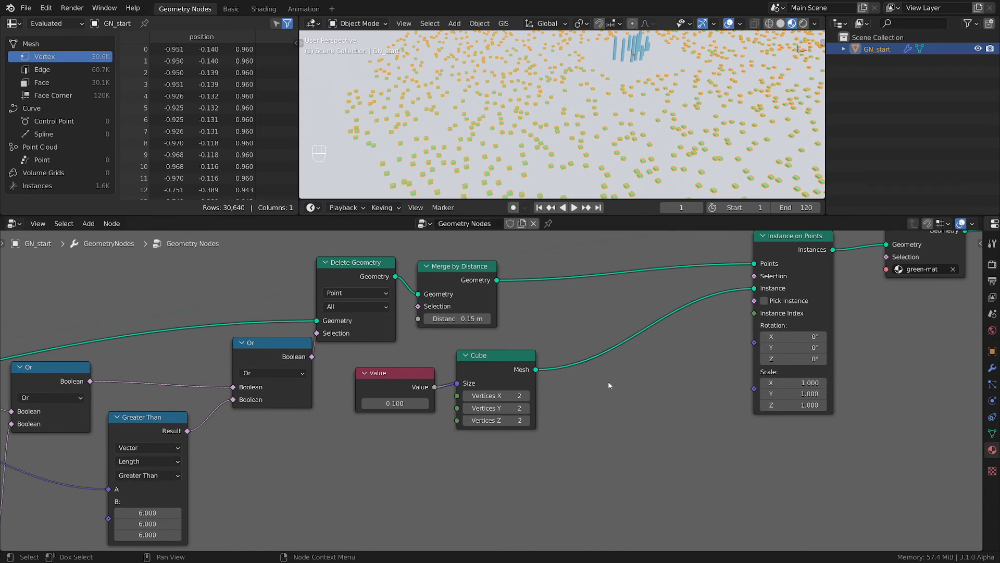
key("shift+a")
mouse_move(572, 371)
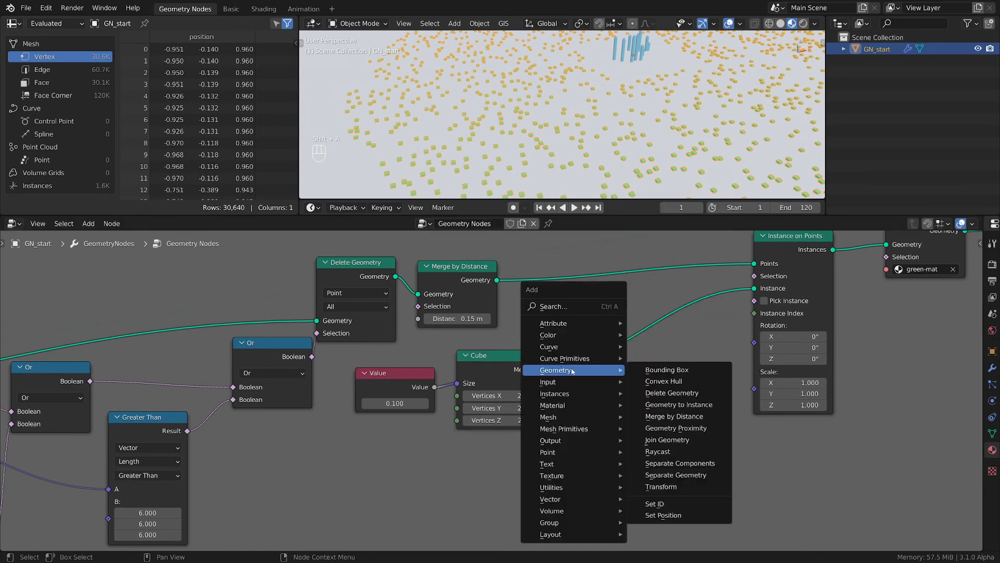
left_click(676, 521)
left_click(607, 446)
middle_click_drag(561, 467, 675, 422)
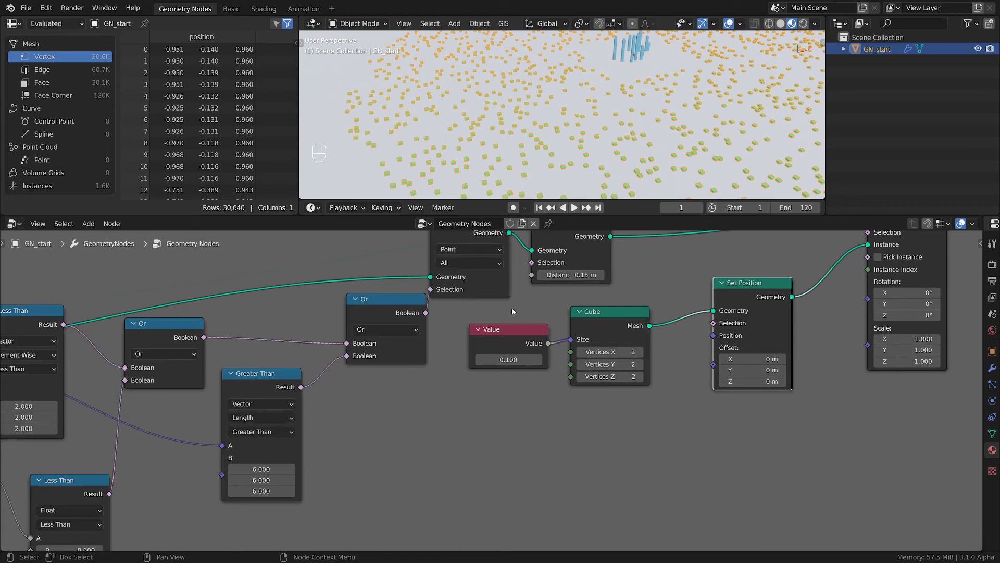
- Try to drive the Set Position offset directly from the Value node, and cut that link
left_click_drag(548, 343, 712, 371)
middle_click_drag(575, 124, 604, 98)
right_click_drag(690, 327, 697, 375, "ctrl")
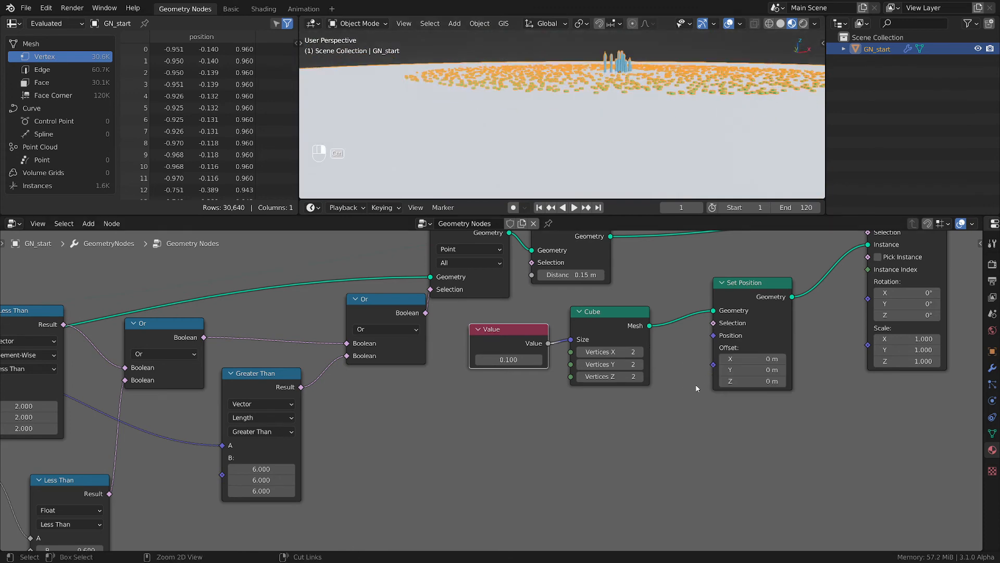
- Add a Combine XYZ node and connect its Vector output to the Set Position node's Offset
scroll(696, 414, "up", 1)
key("shift+a")
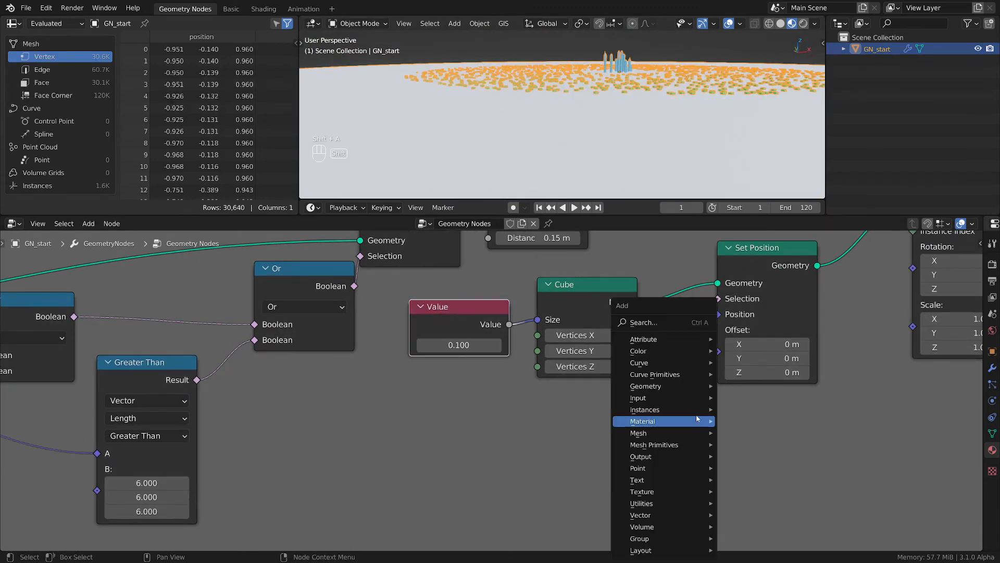
mouse_move(657, 517)
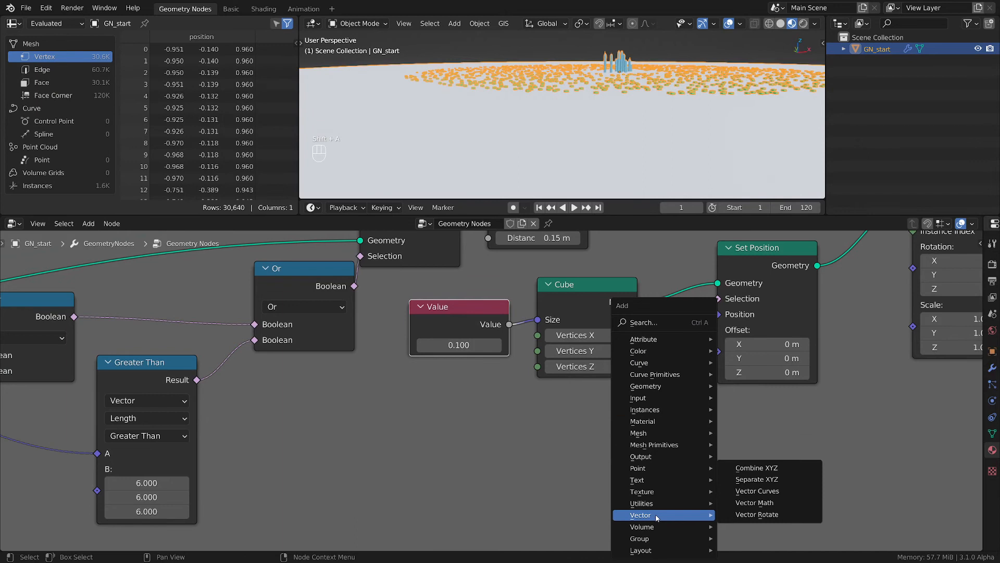
left_click(756, 468)
left_click(684, 435)
left_click_drag(656, 420, 718, 352)
- Test the vertical offset by lowering Combine XYZ's Z to -0.23, inspecting the cubes from the front, and adjusting Z
mouse_move(623, 469)
left_mouse_down("shift")
mouse_move(646, 469)
mouse_move(623, 469)
left_mouse_up("shift")
key("grave")
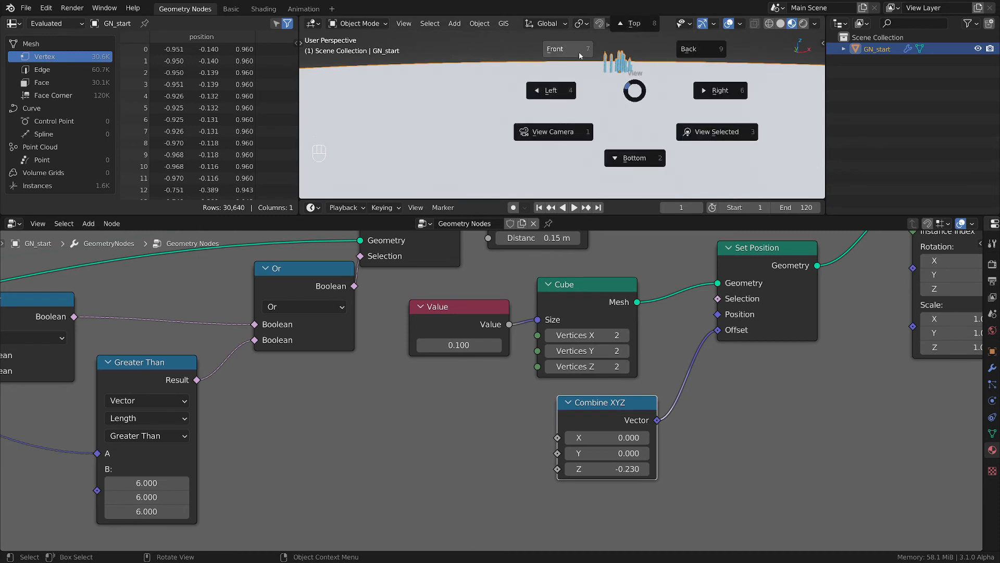
left_click(580, 55)
middle_click_drag(602, 101, 613, 133, "shift")
scroll(582, 92, "up", 2)
scroll(582, 94, "up", 4)
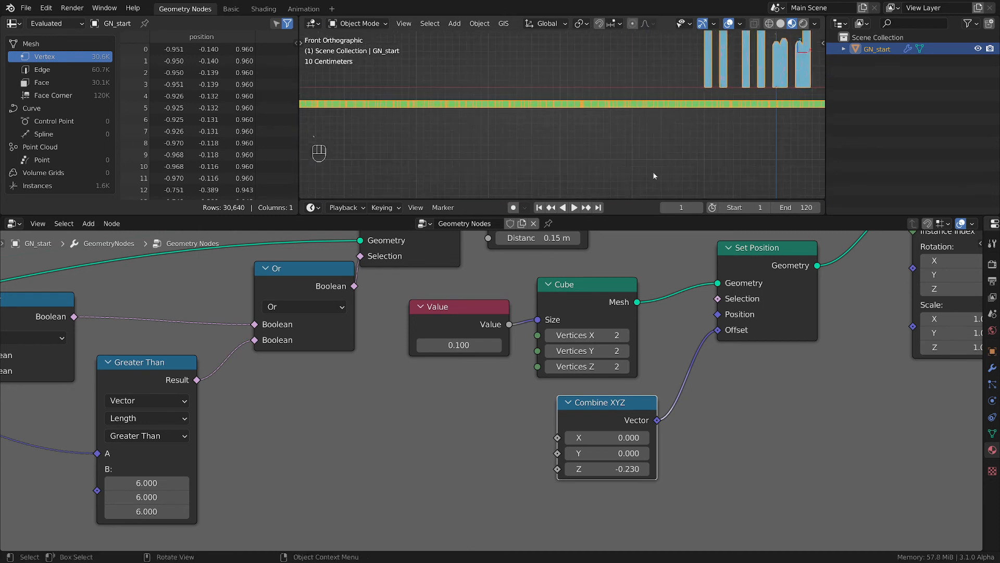
mouse_move(620, 470)
left_mouse_down()
mouse_move(586, 470)
mouse_move(638, 470)
left_mouse_up()
- Connect the Value node to Combine XYZ's Z input, and erase the annotation stroke over the cubes
scroll(634, 495, "up", 3)
scroll(602, 450, "down", 2)
left_click_drag(447, 300, 547, 460)
scroll(617, 97, "up", 5)
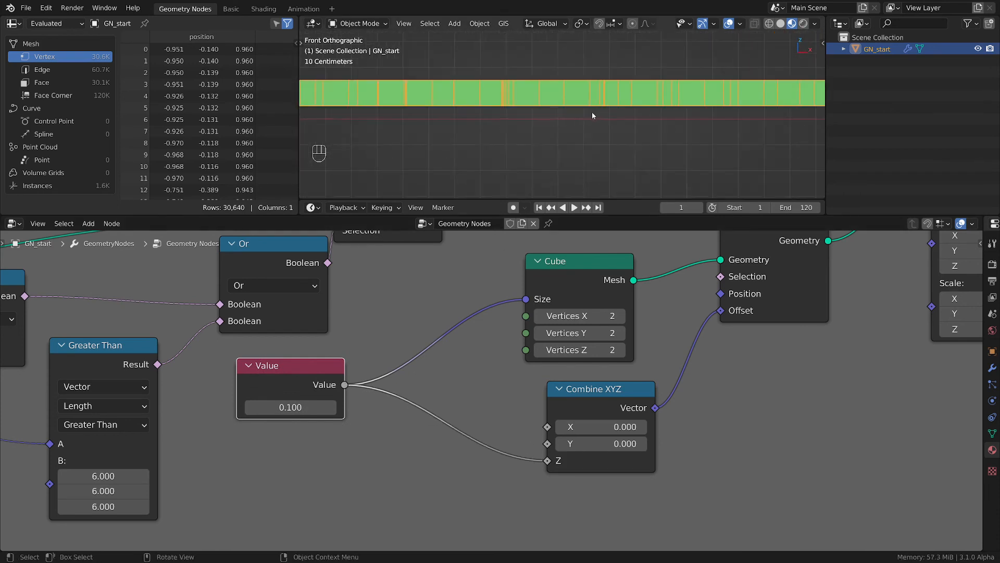
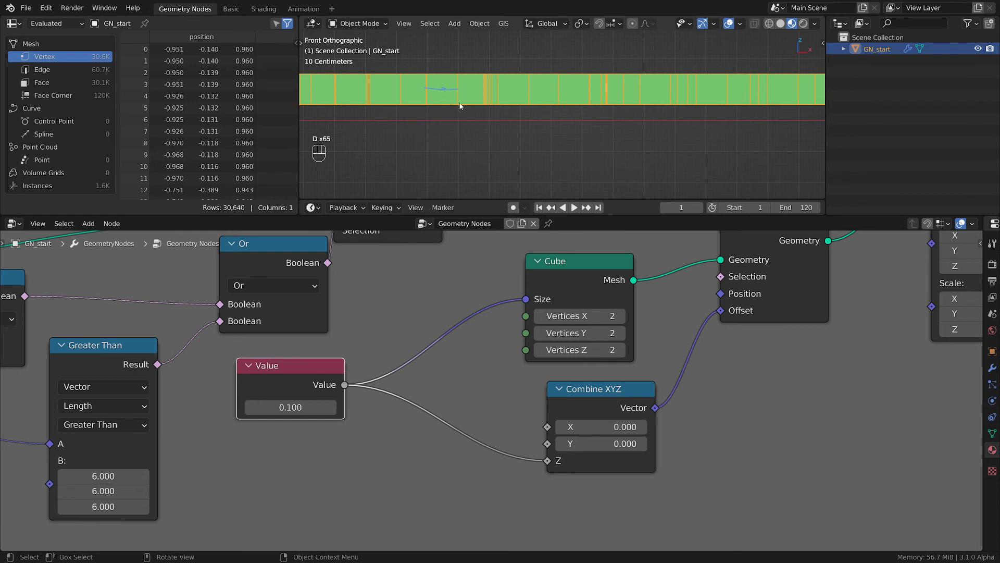
right_click_drag(444, 96, 466, 93)
- Insert a Math node between Value and Combine XYZ's Z input, set to Divide with a divisor of 2
middle_click_drag(406, 467, 537, 431)
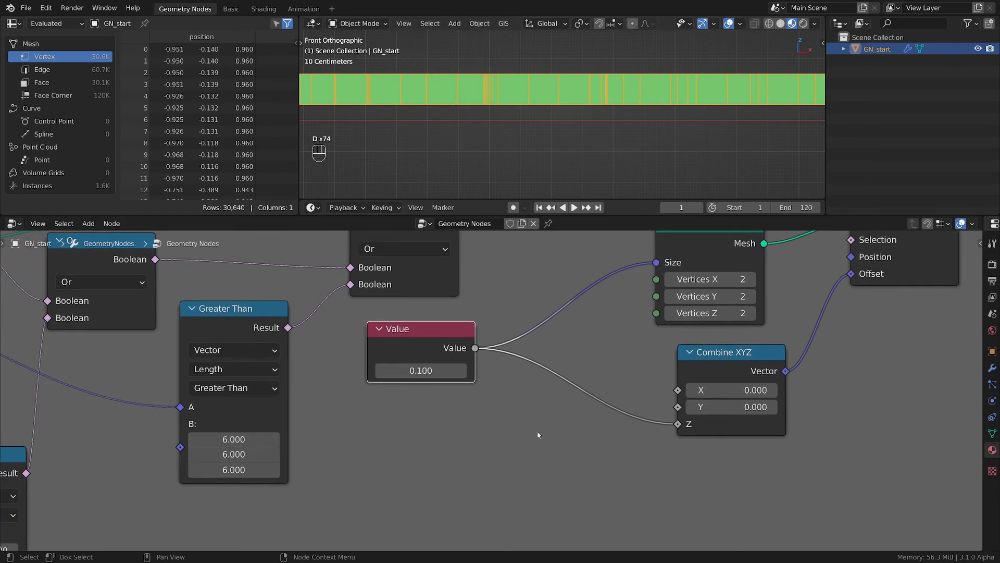
scroll(542, 433, "up", 1)
key("shift+a")
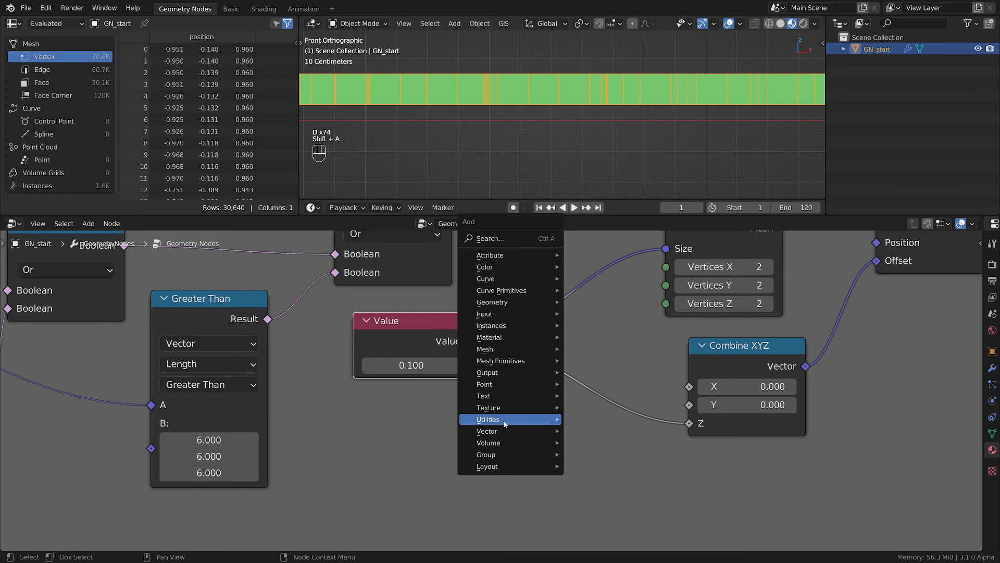
mouse_move(516, 419)
left_click(620, 383)
left_click(584, 375)
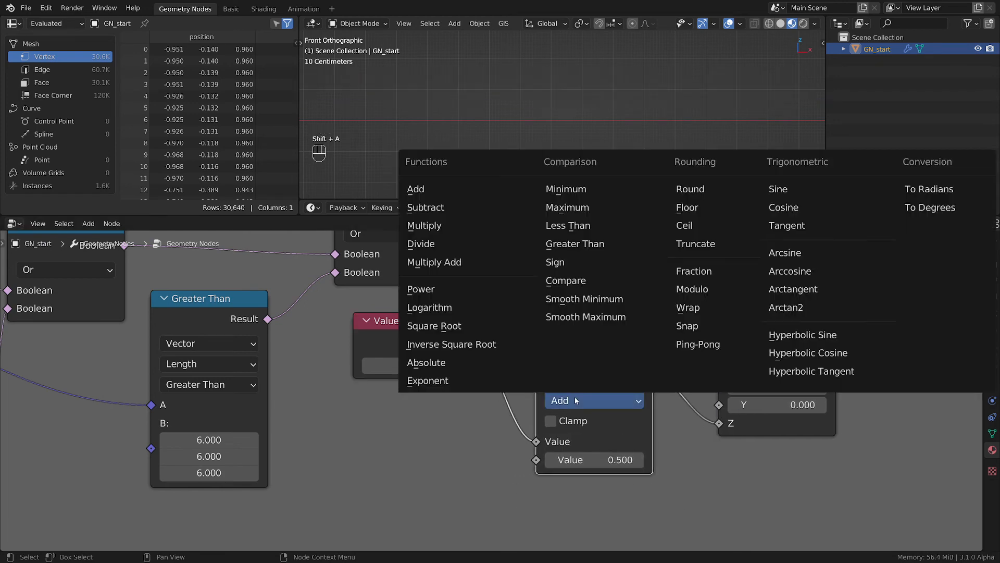
left_click(576, 400)
left_click(421, 244)
left_click(591, 460)
type("2")
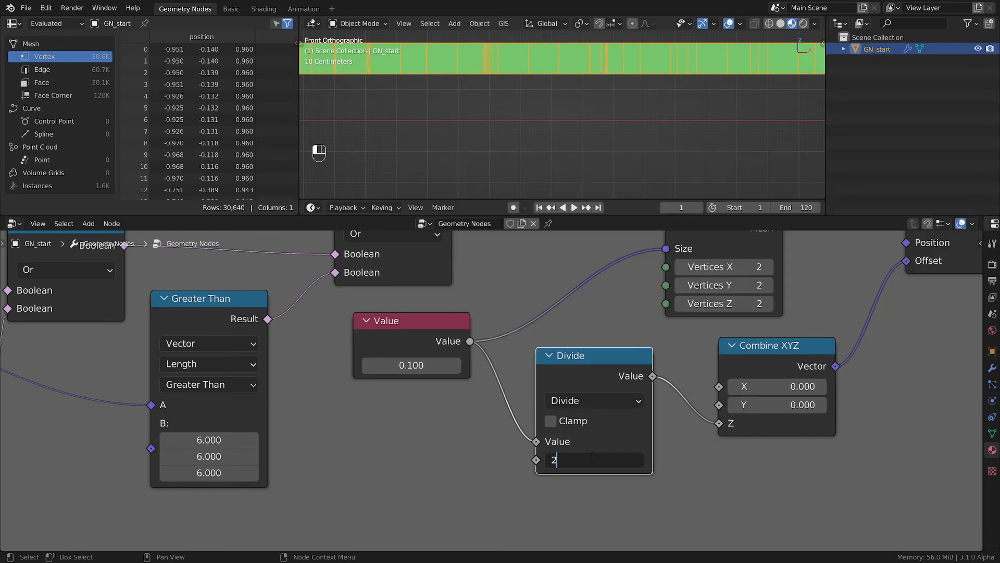
key("Return")
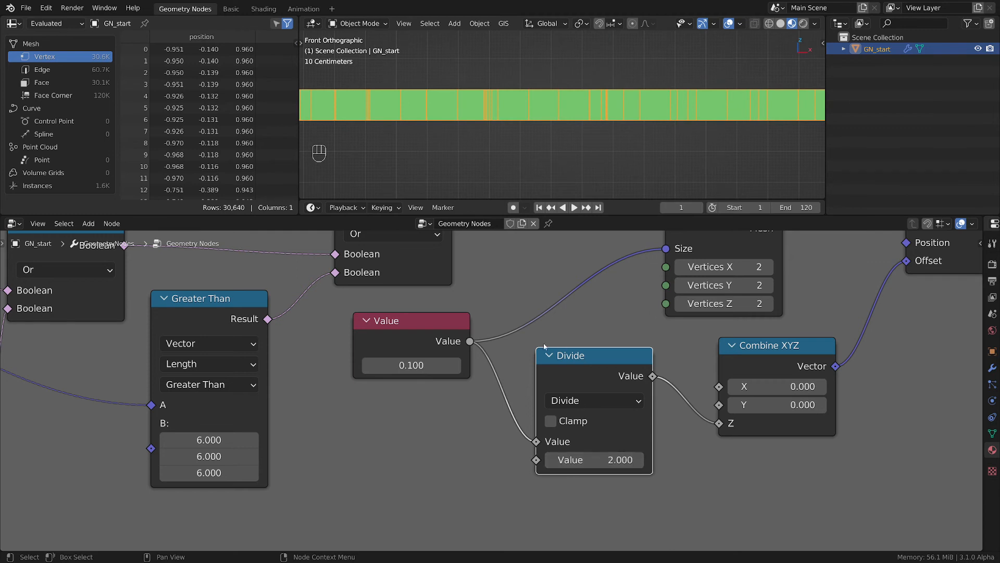
- Test the cube size by lowering the Value node to 0.03 and setting it back to 0.1
left_click_drag(411, 364, 401, 365, "shift")
left_click(414, 366)
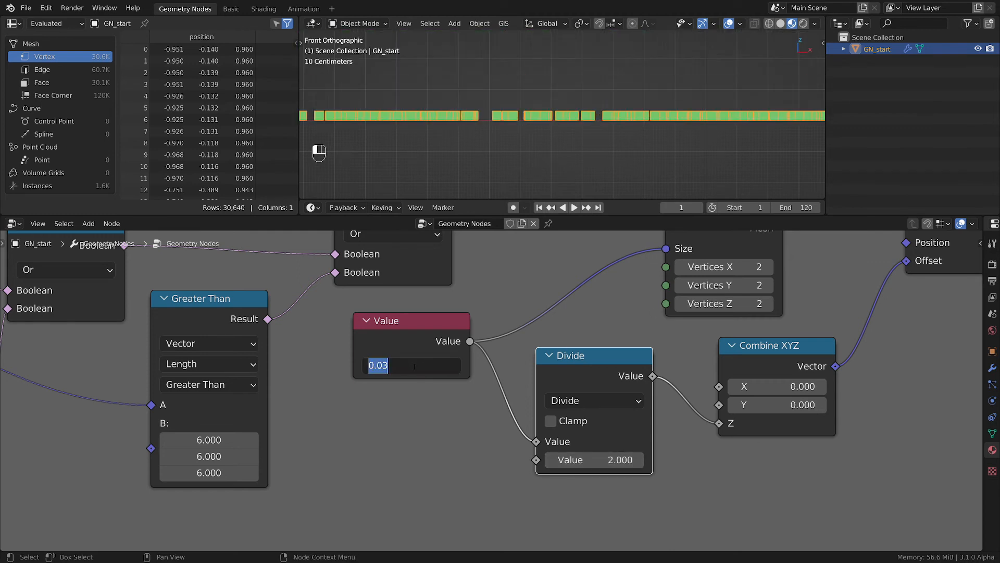
type(".1")
key("Return")
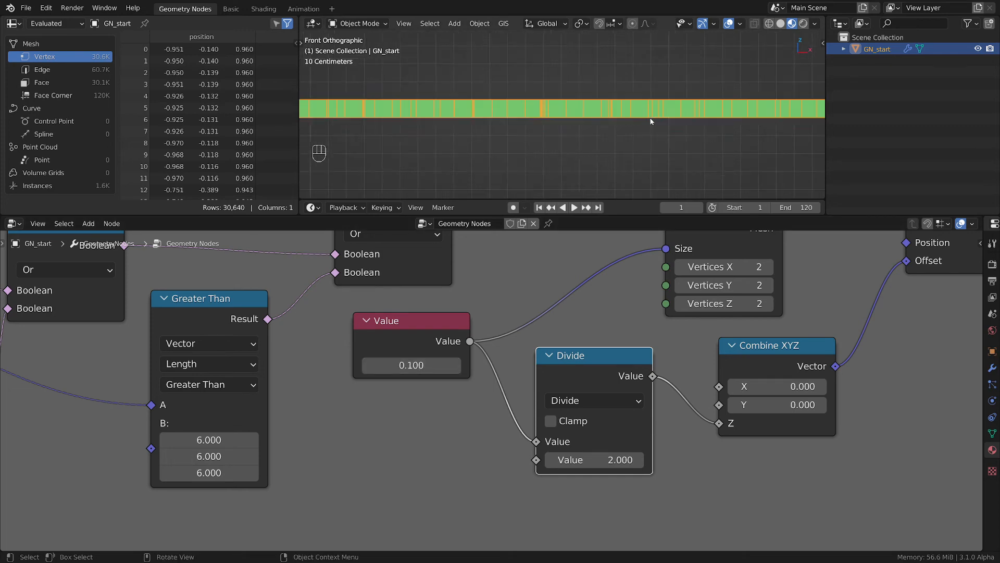
- Examine how the cubes rest on the ground disc from several angles, and move the Combine XYZ node closer to Divide
middle_click_drag(676, 44, 652, 139)
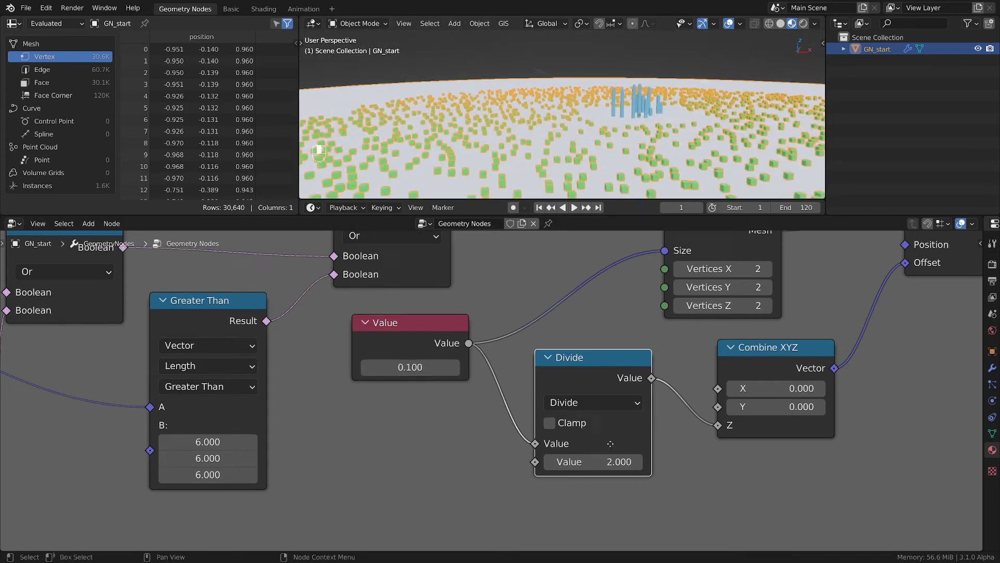
middle_click_drag(642, 386, 562, 452)
middle_click_drag(678, 156, 626, 141)
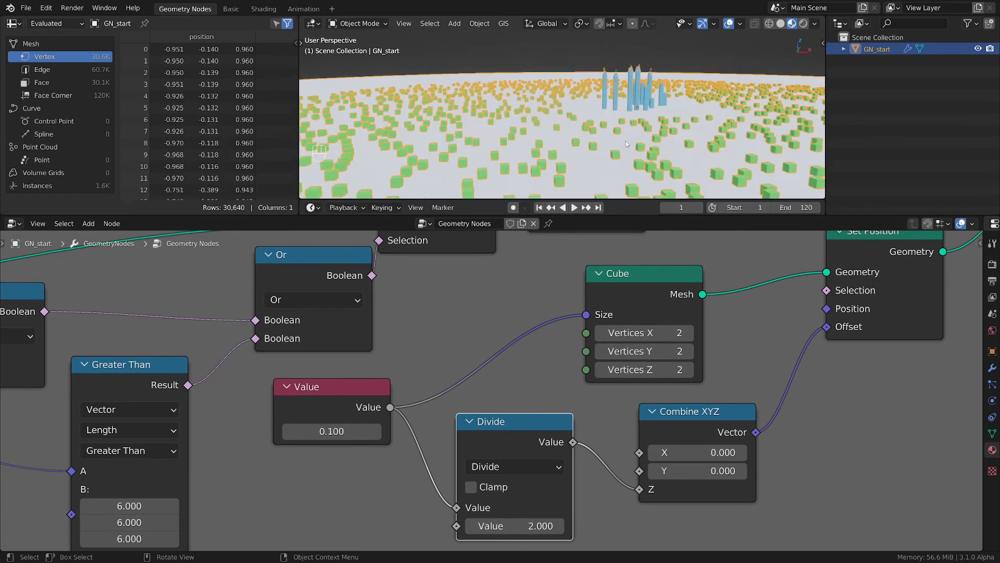
scroll(612, 148, "down", 4)
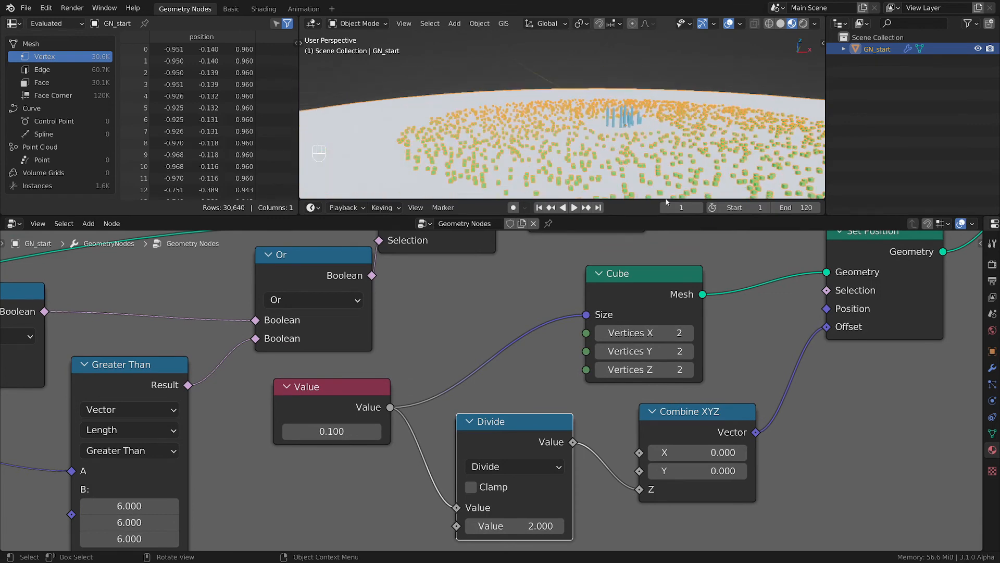
middle_click_drag(745, 363, 596, 376)
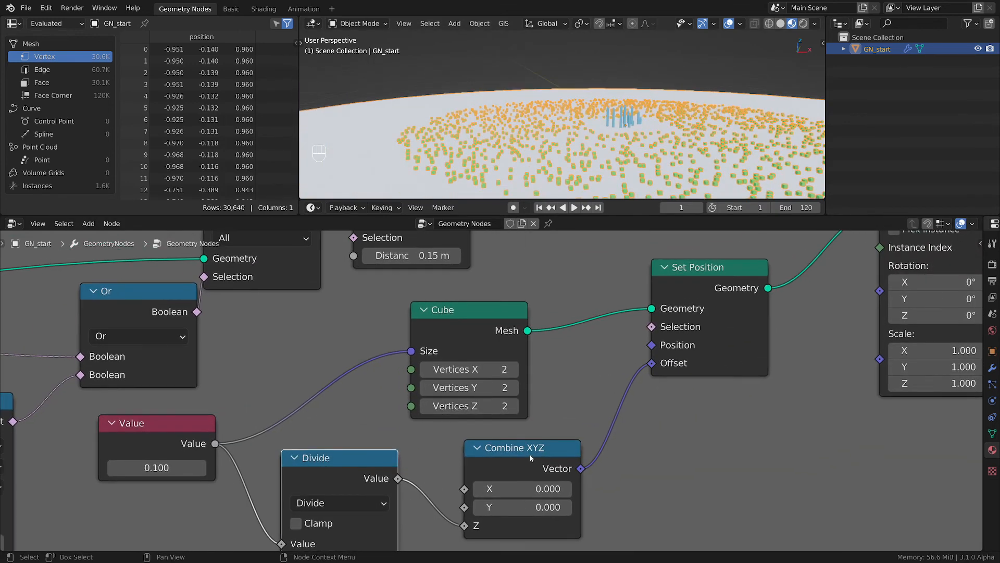
left_click_drag(531, 458, 500, 459)
middle_click_drag(592, 139, 574, 107)
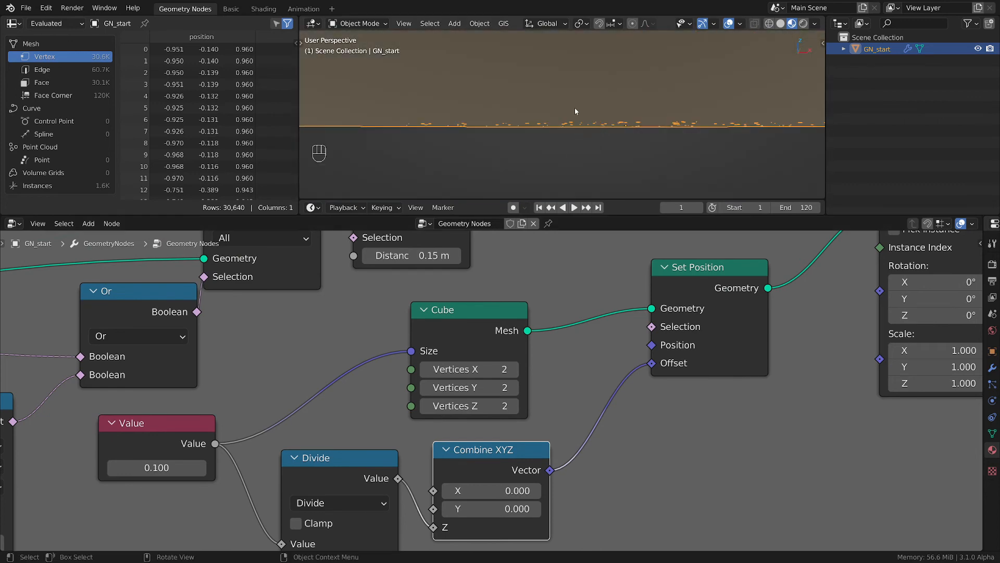
right_click_drag(573, 117, 583, 89)
middle_click_drag(594, 89, 590, 130)
- Rearrange the Instance on Points and Set Material nodes nearer to Join Geometry, leaving free space after Set Position
middle_click_drag(795, 403, 572, 445)
scroll(572, 445, "down", 4)
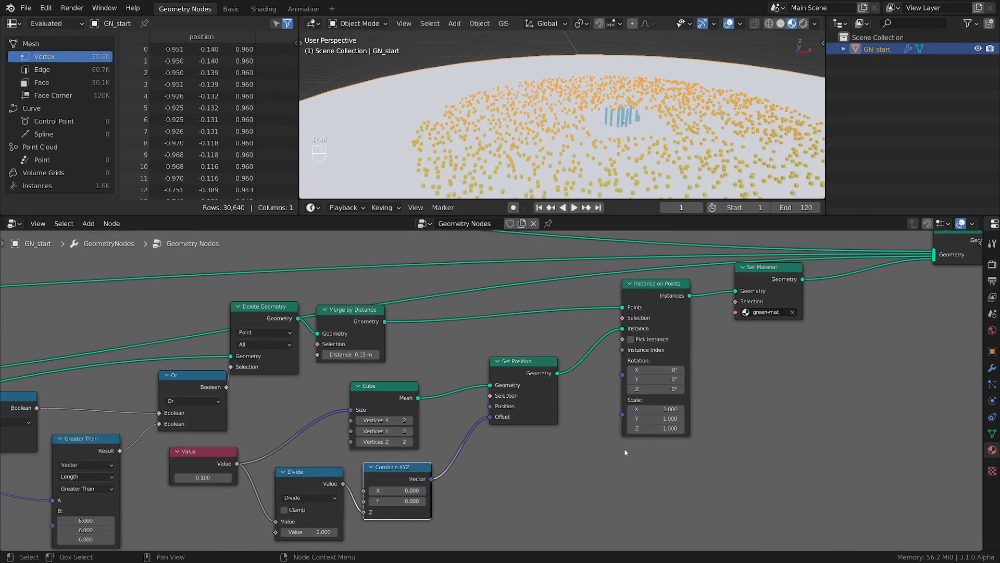
left_click_drag(707, 317, 868, 304)
left_click_drag(629, 301, 691, 288)
left_click_drag(463, 334, 461, 339)
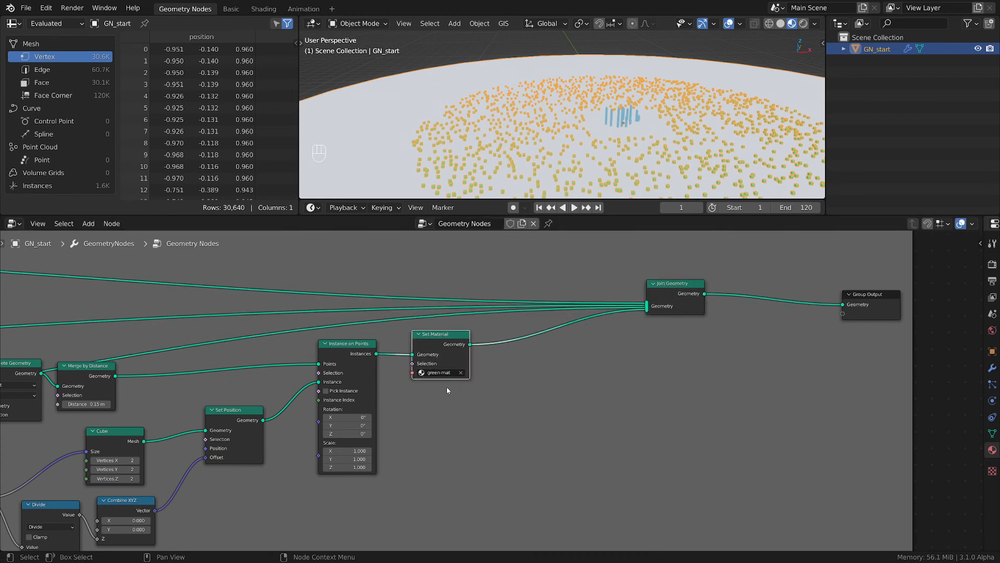
scroll(447, 387, "up", 4)
left_click_drag(417, 328, 399, 334)
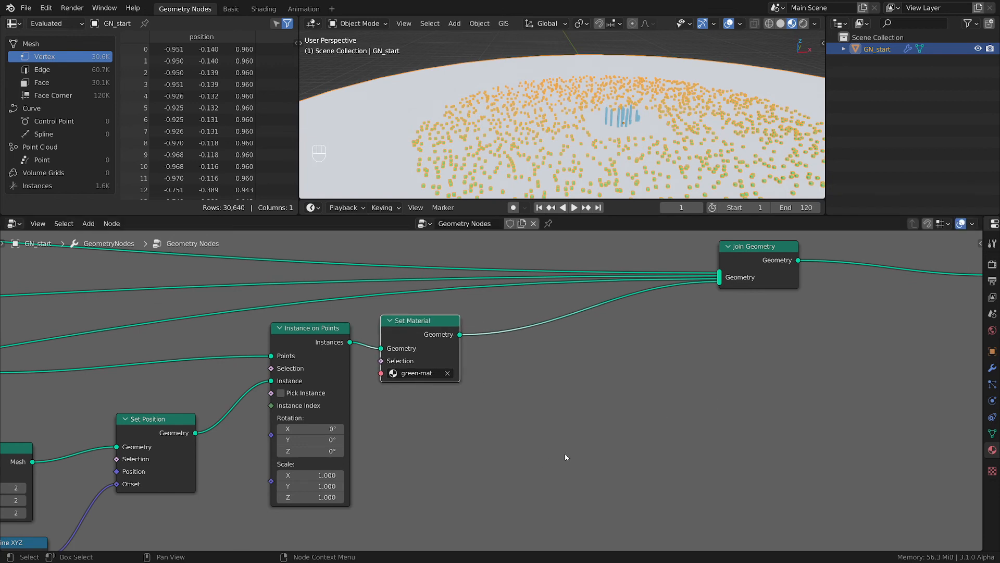
middle_click_drag(564, 453, 649, 424)
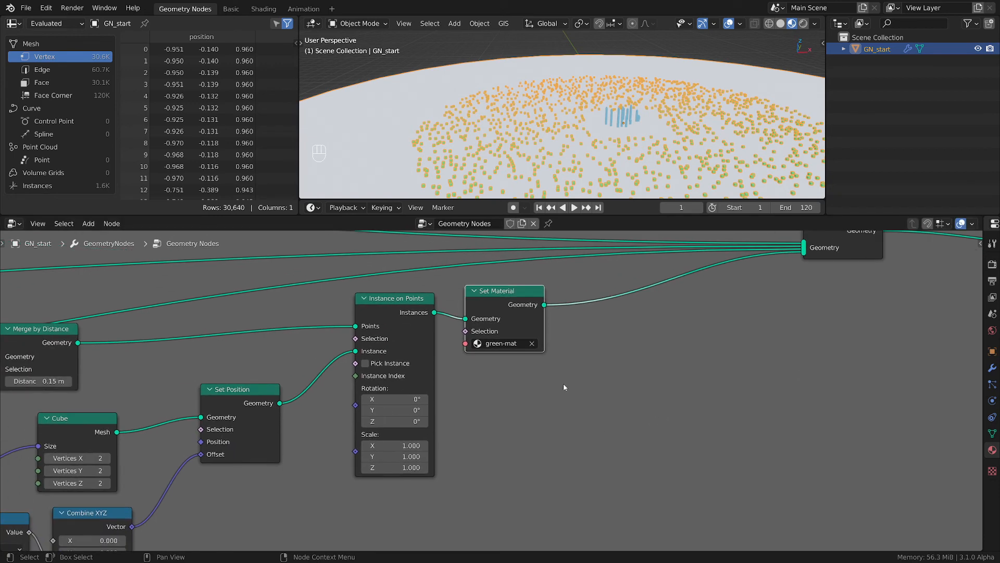
left_click_drag(516, 297, 669, 306)
left_click_drag(406, 306, 524, 297)
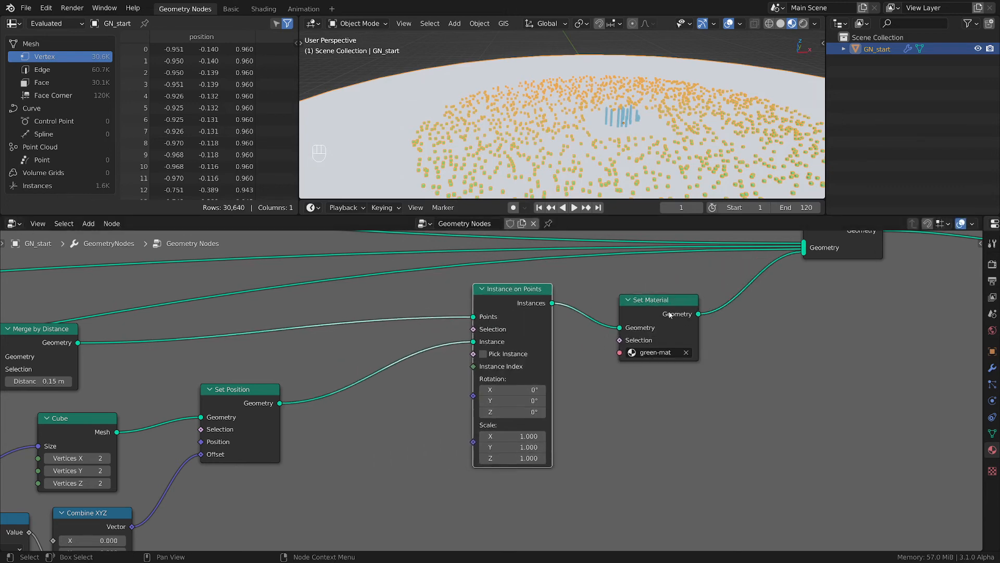
left_click_drag(669, 313, 673, 299)
- Sketch an upward annotation above one green cube in the viewport and erase it
middle_click_drag(591, 204, 580, 142)
key("d")
mouse_move(572, 138)
left_mouse_down()
mouse_move(567, 99)
mouse_move(579, 96)
left_mouse_up()
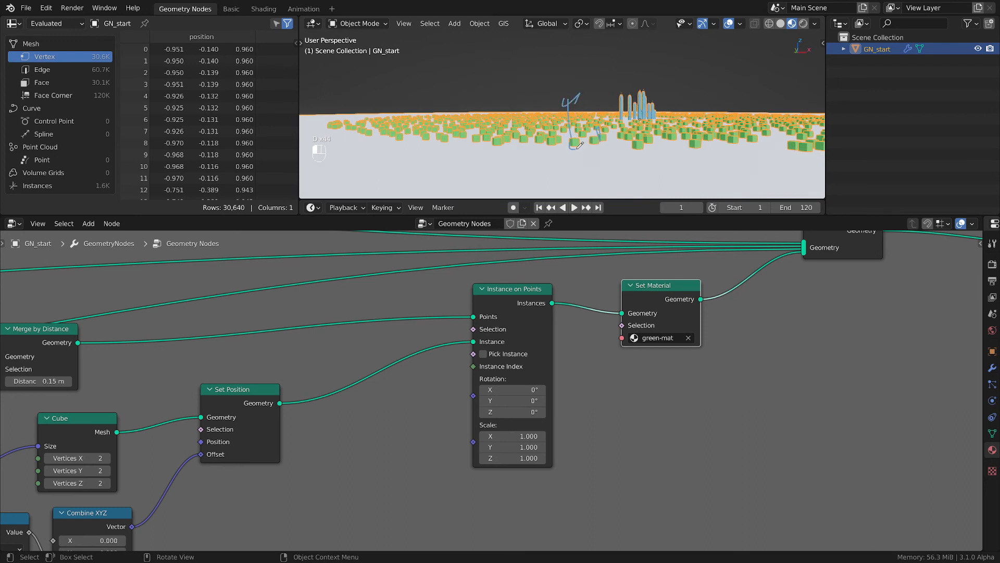
right_click_drag(572, 151, 574, 134)
- Move the Set Position node slightly up and add a Random Value node in the free space before Instance on Points
scroll(589, 422, "down", 3)
middle_click_drag(611, 424, 747, 409)
left_click_drag(459, 383, 444, 361)
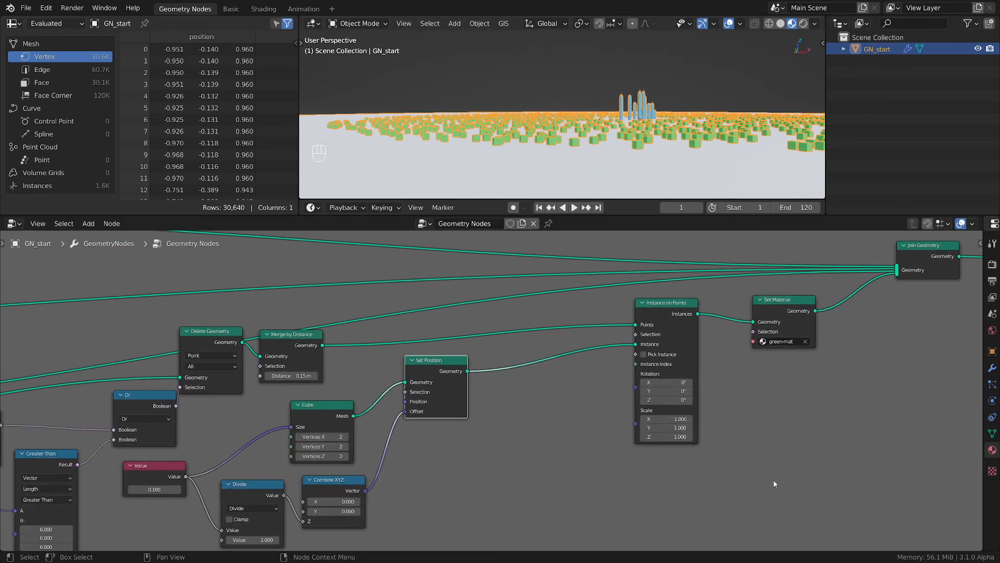
scroll(605, 462, "up", 2)
key("shift+a")
mouse_move(559, 441)
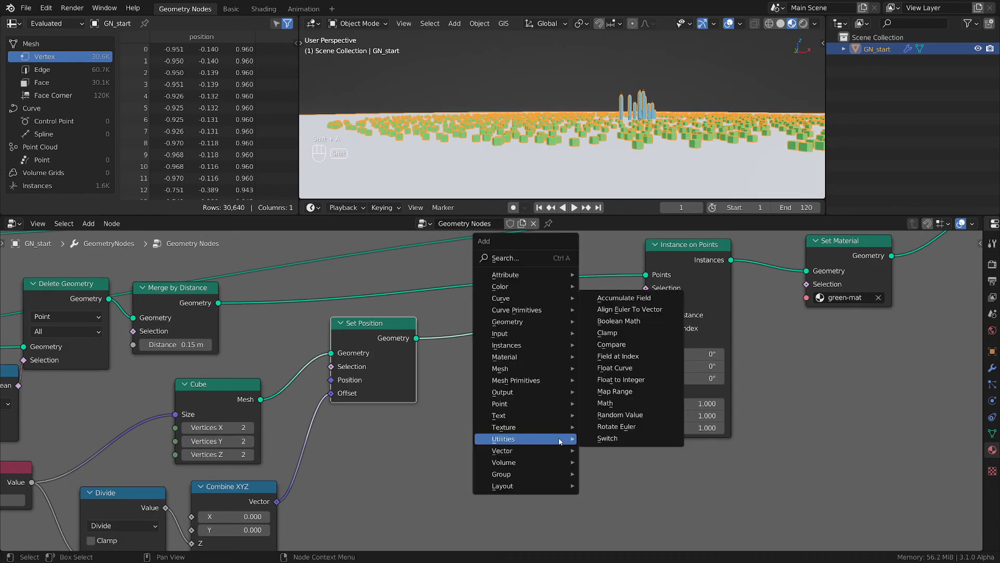
left_click(617, 416)
left_click(560, 443)
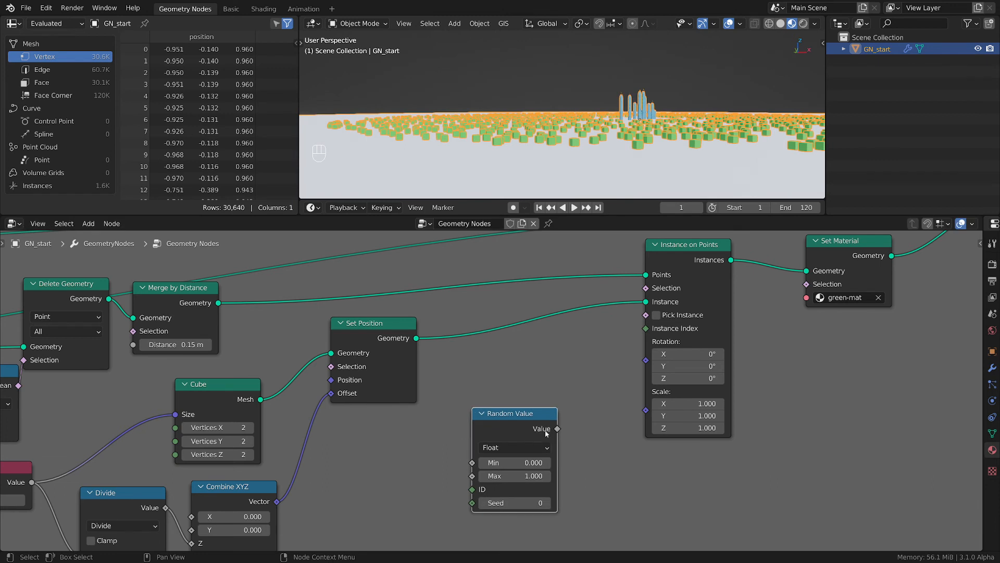
- Set the Random Value data type to Vector, connect it to the Scale of Instance on Points, and place it beside that node
scroll(561, 443, "up", 1)
left_click(519, 448)
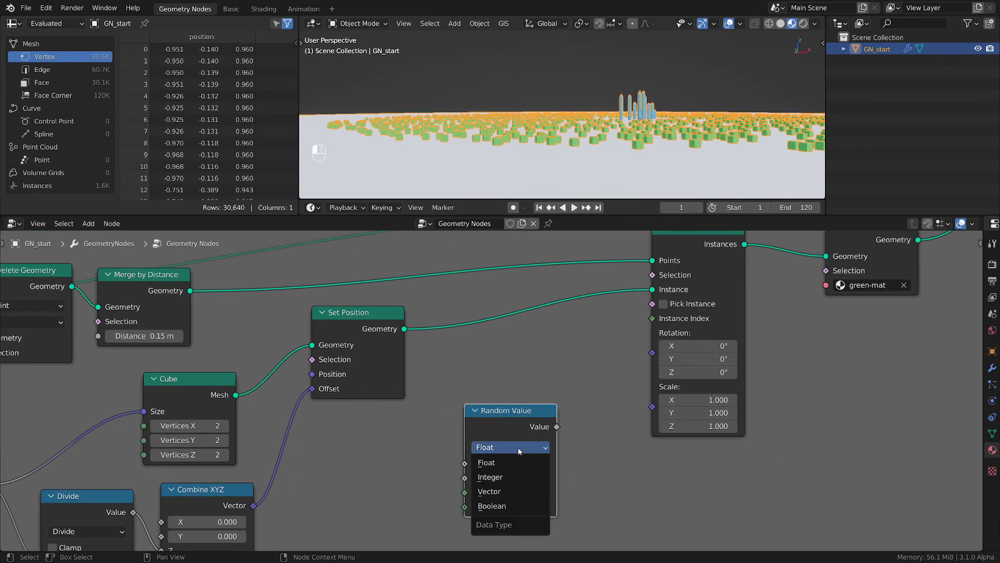
left_click(490, 491)
left_click_drag(557, 427, 657, 401)
left_click_drag(499, 419, 557, 359)
- Set the Random Value's Z range to a minimum of 1 and a maximum of 15
scroll(584, 138, "up", 4)
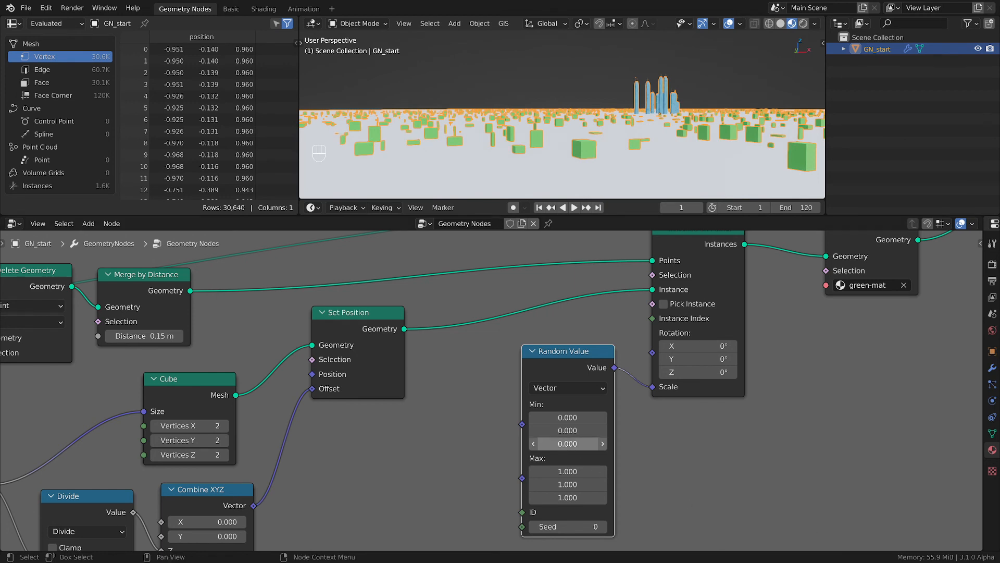
left_click(564, 444)
type("1")
key("Return")
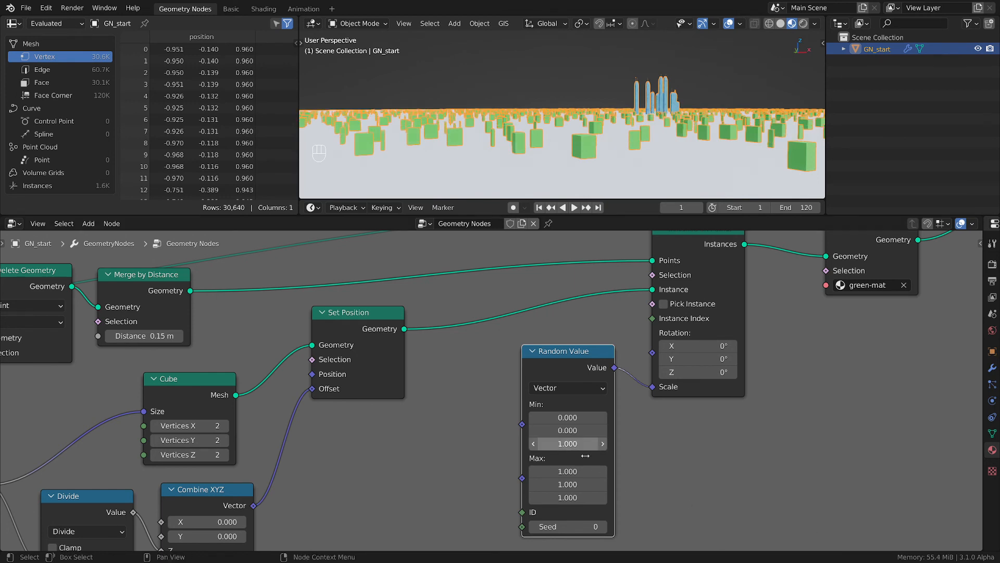
left_click(562, 498)
type("5")
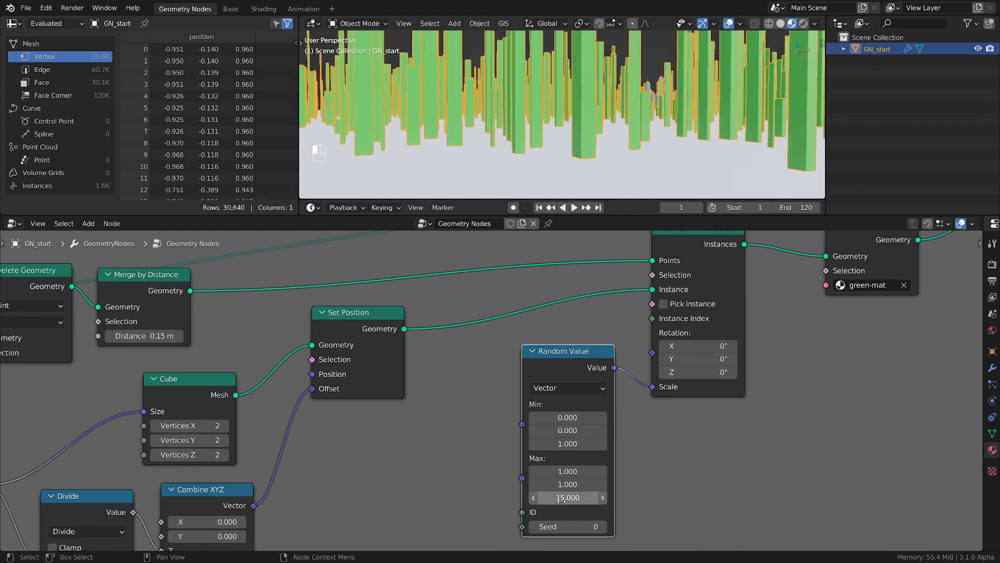
key("Return")
middle_click_drag(633, 115, 638, 156)
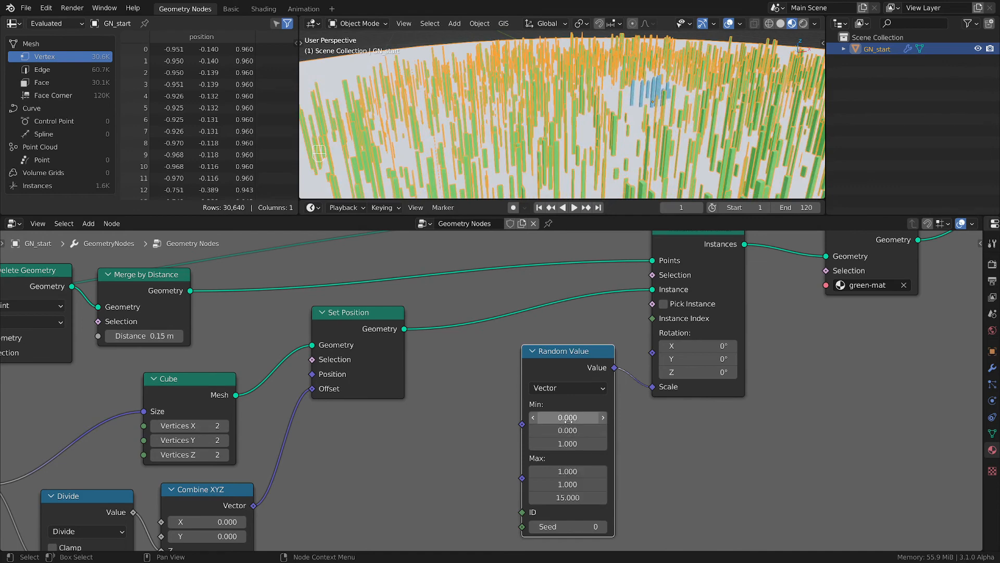
- Set the Random Value's X and Y range to a minimum of 0.1 and a maximum of 1.3
left_click_drag(568, 417, 568, 430)
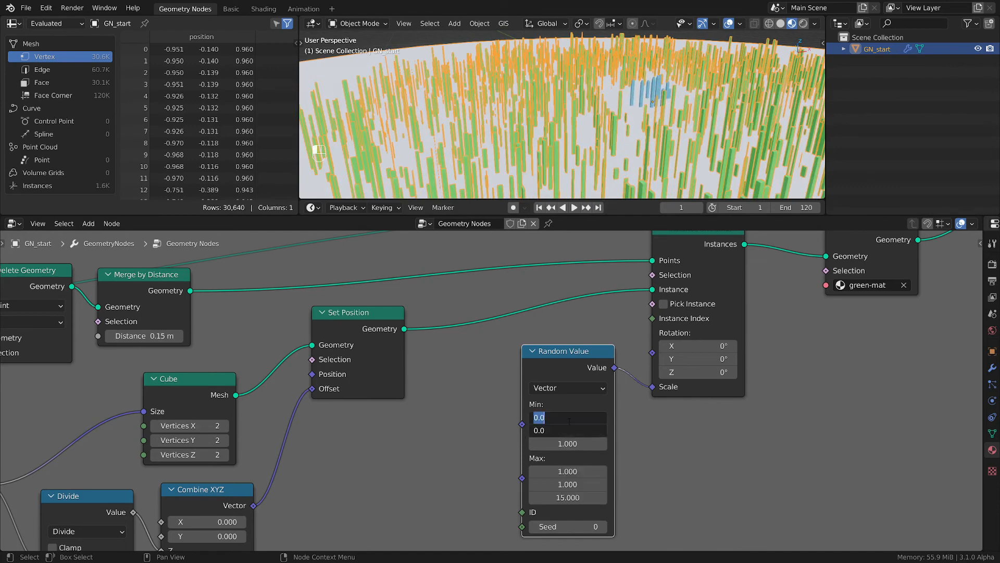
type(".1")
key("Return")
left_click_drag(577, 474, 577, 485)
type("1.3")
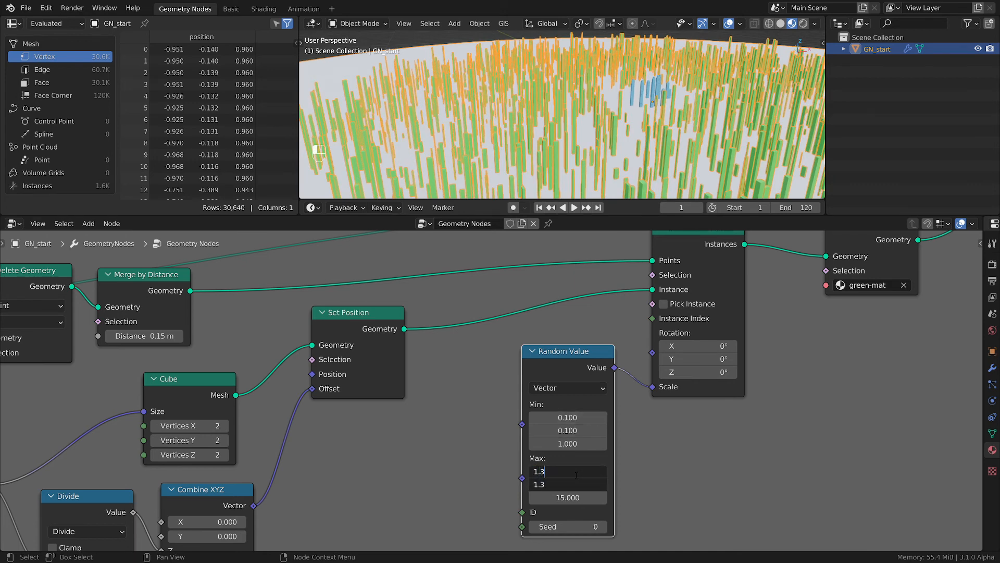
key("Return")
middle_click_drag(445, 133, 521, 156)
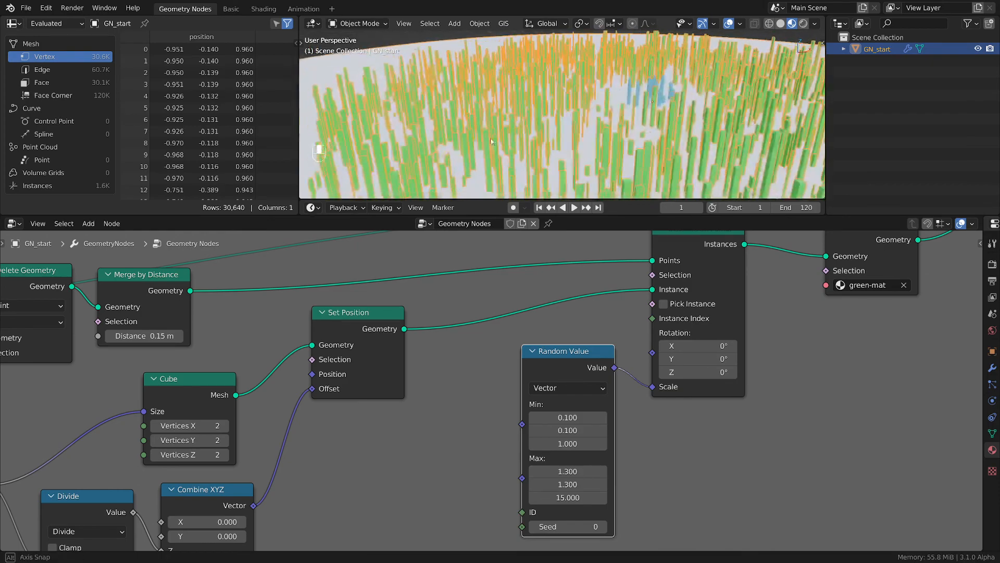
scroll(820, 437, "down", 2)
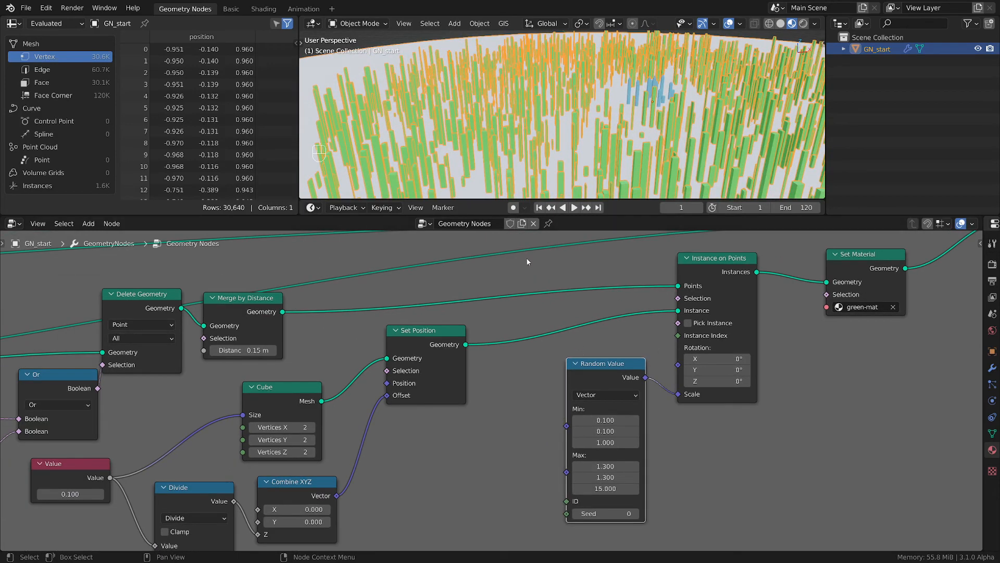
scroll(451, 140, "up", 3)
middle_click_drag(443, 158, 546, 109)
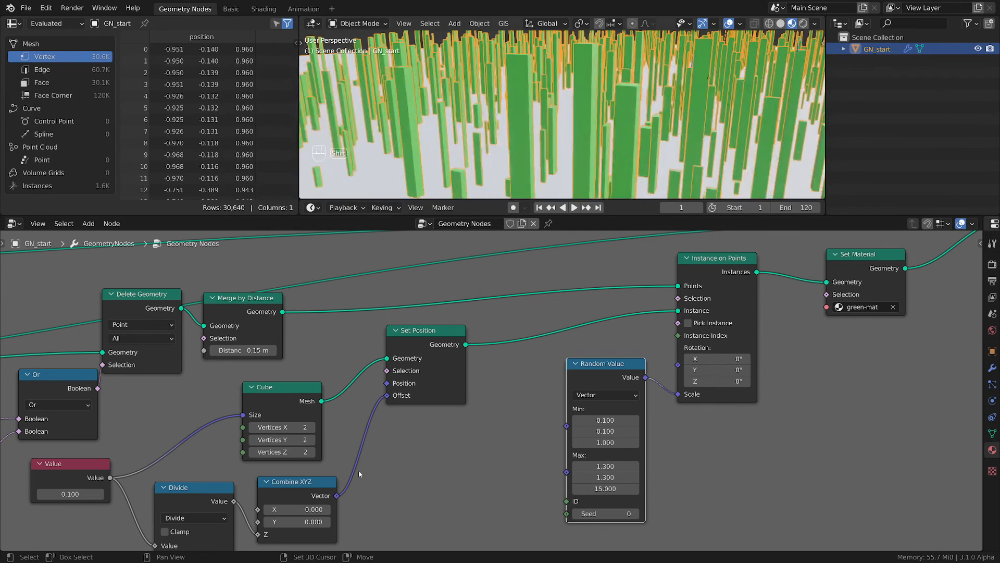
- Show the buildings in wireframe and try 32 vertices for X, Y and Z on the Cube node
middle_click_drag(359, 471, 702, 418)
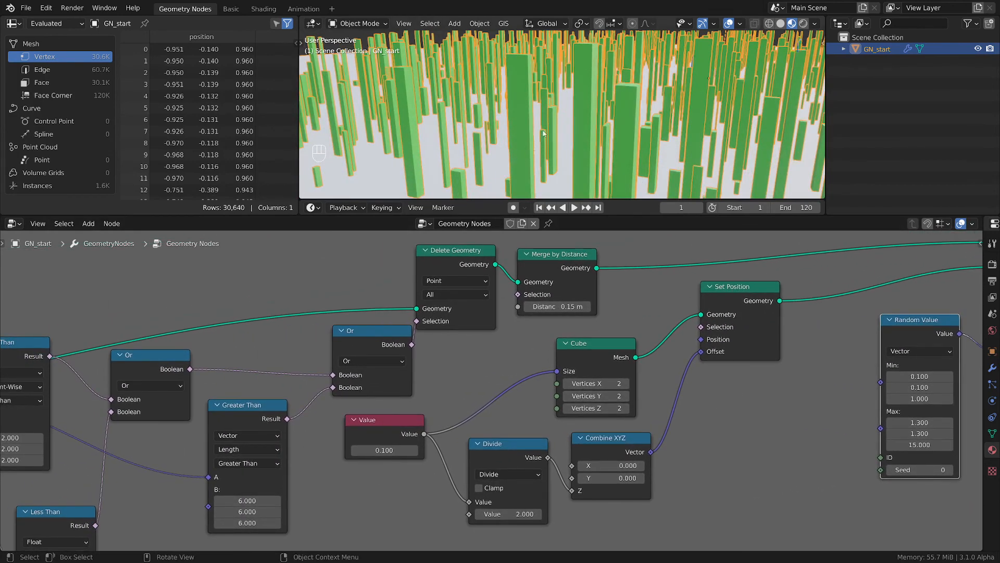
key("shift+z")
scroll(524, 125, "up", 4)
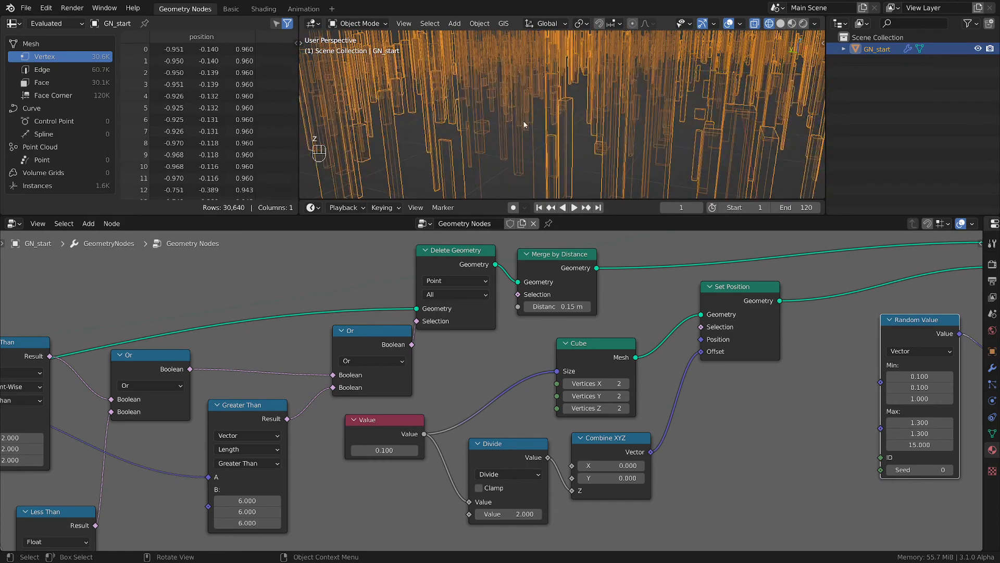
scroll(525, 125, "down", 5)
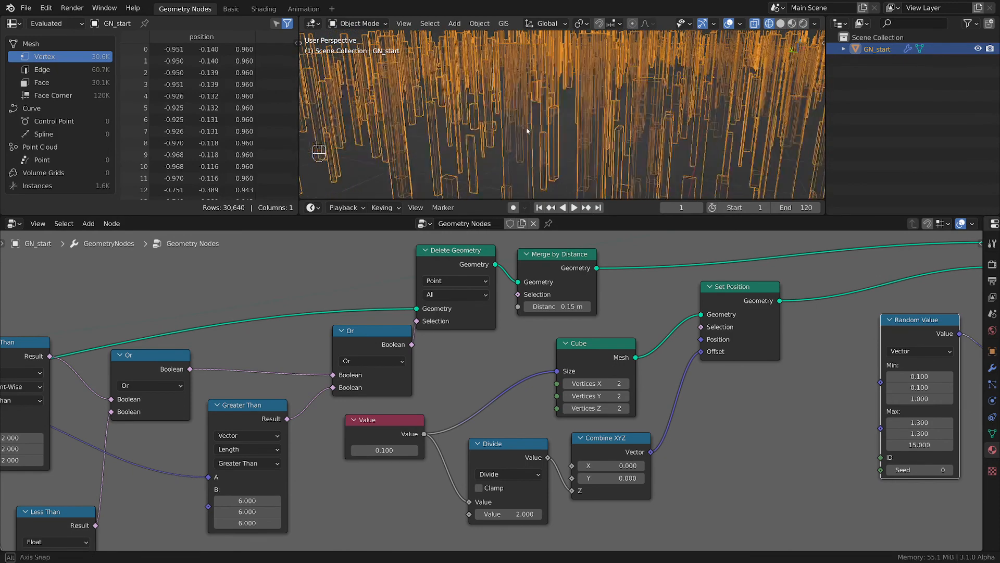
scroll(525, 127, "up", 3)
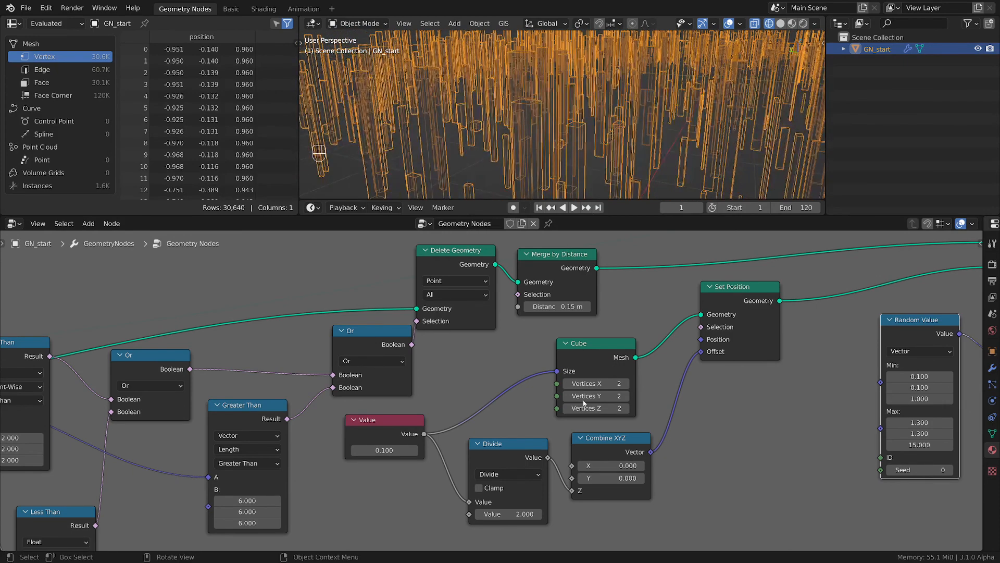
left_click_drag(584, 402, 589, 387)
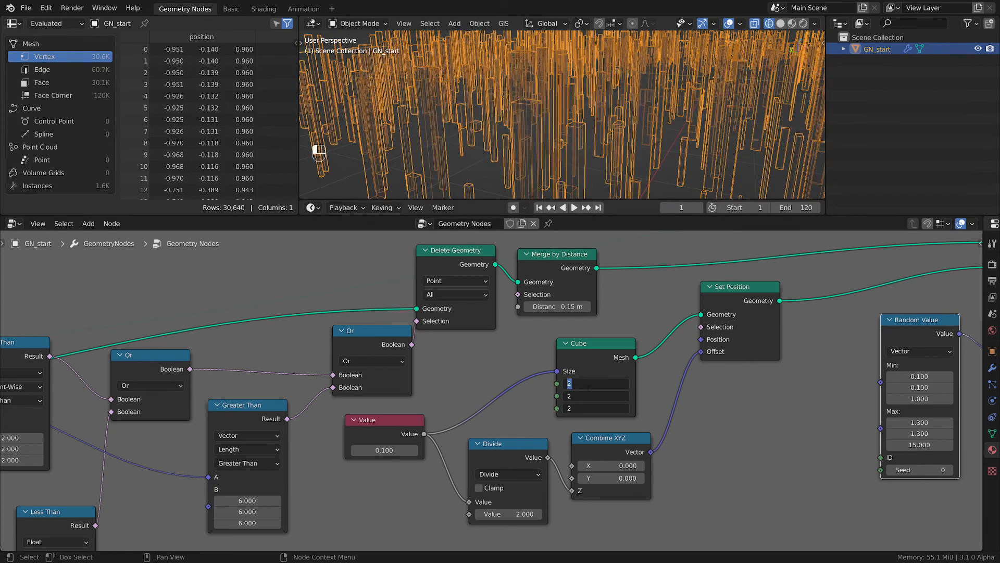
type("32")
key("Return")
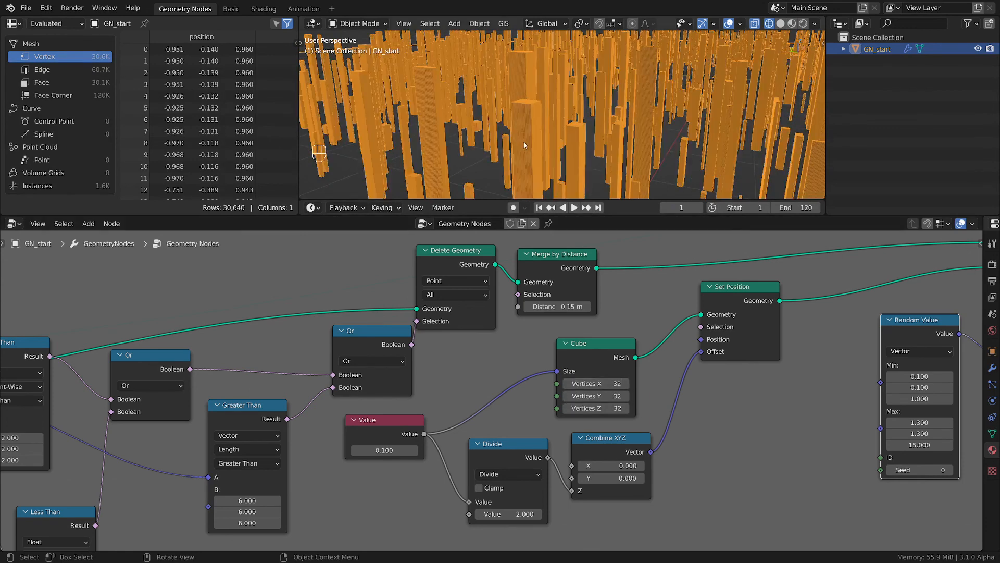
scroll(527, 136, "up", 5)
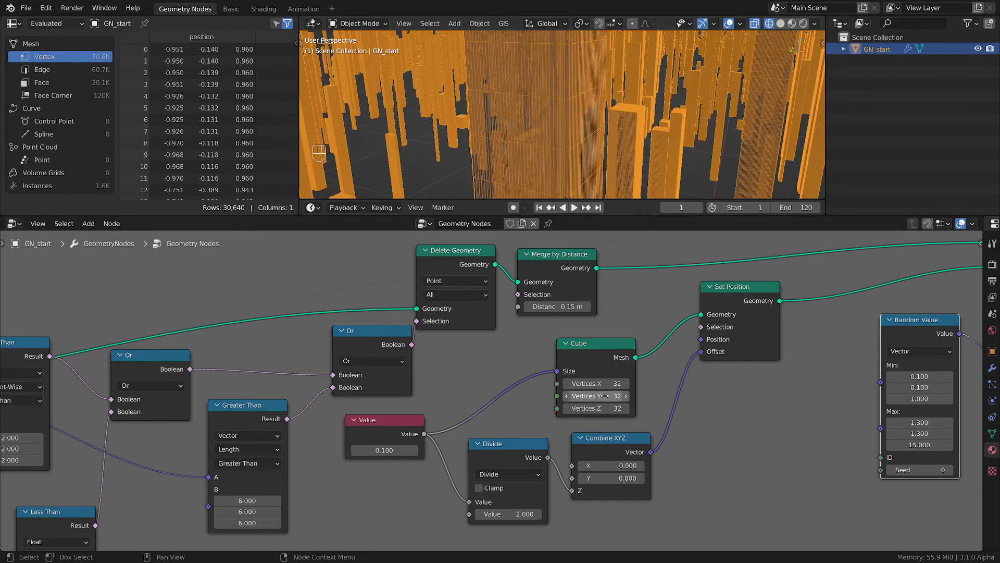
- Set the Cube node's X, Y and Z vertices to 16 and return the viewport to shaded display
left_click_drag(596, 384, 596, 407)
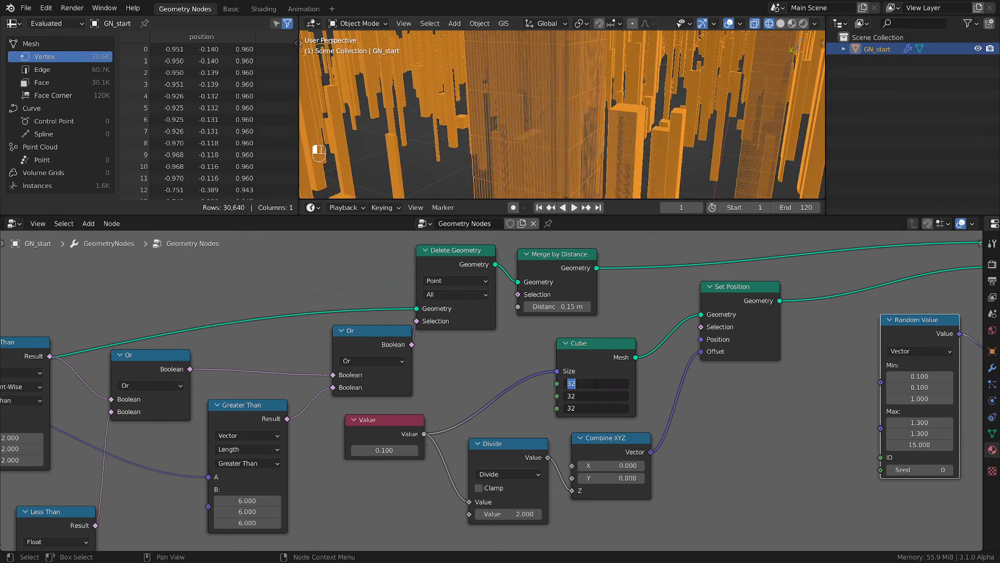
type("16")
key("Return")
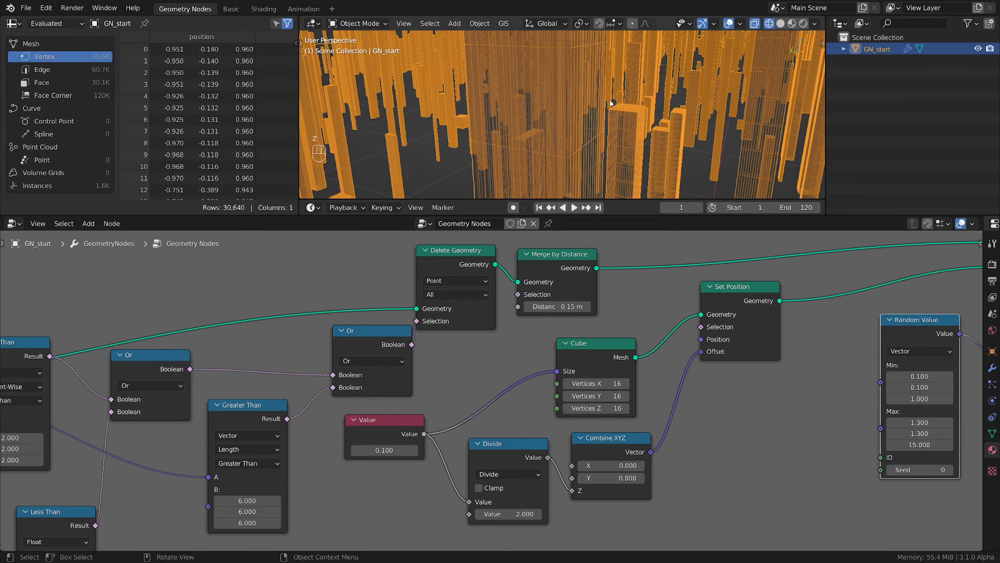
key("z")
scroll(644, 120, "down", 8)
scroll(710, 128, "up", 2)
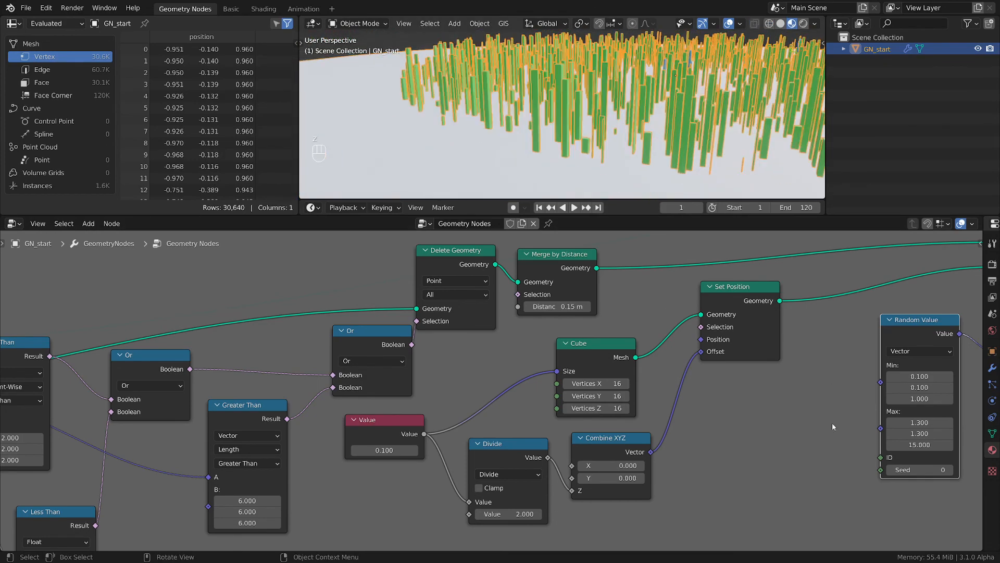
- Duplicate the green-mat Set Material node into the link before Join Geometry and assign red-mat to the copy
middle_click_drag(937, 418, 473, 467)
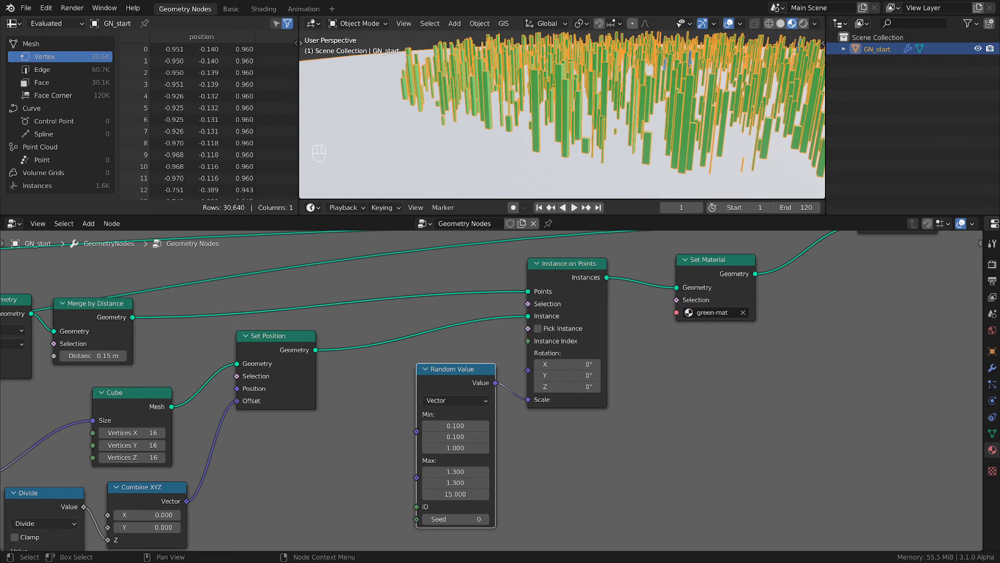
middle_click_drag(680, 383, 517, 454)
left_click_drag(562, 342, 521, 351)
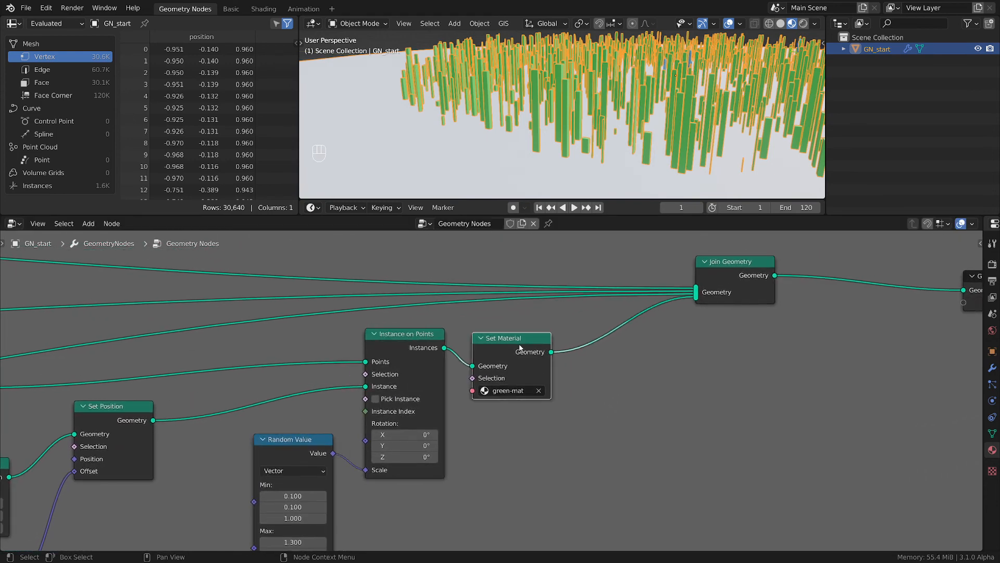
key("shift+d")
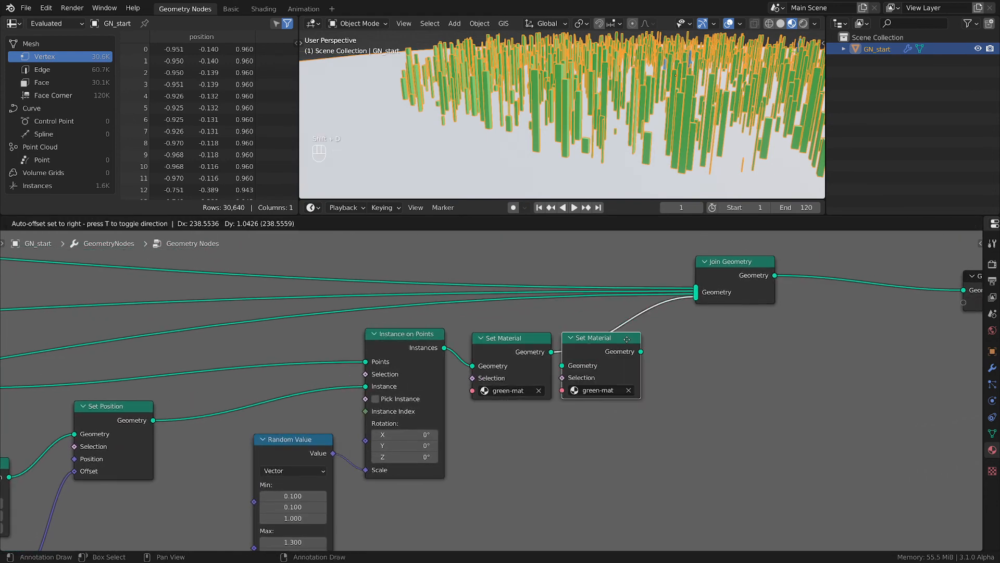
left_click(660, 338)
left_click(608, 390)
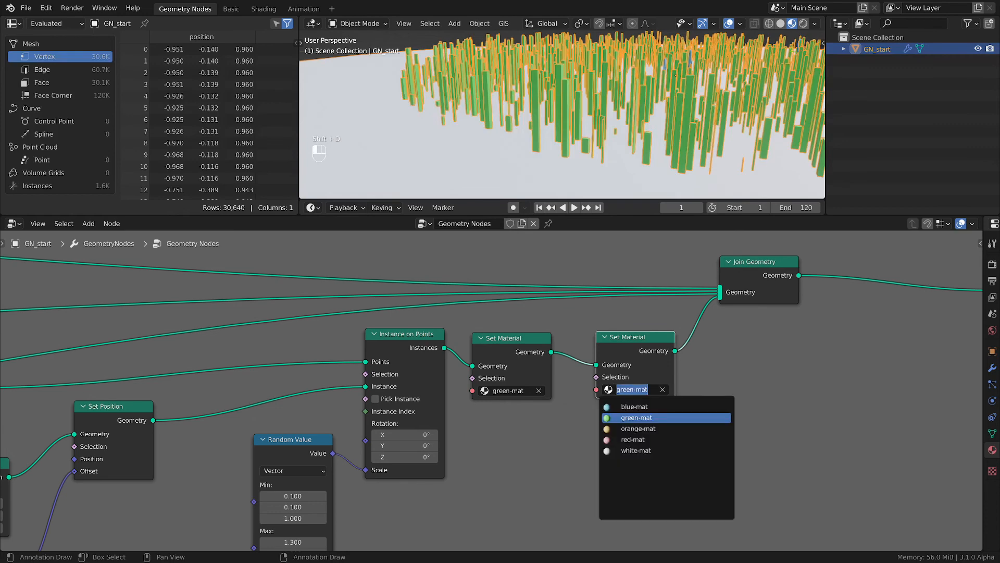
left_click(630, 437)
scroll(579, 114, "up", 3)
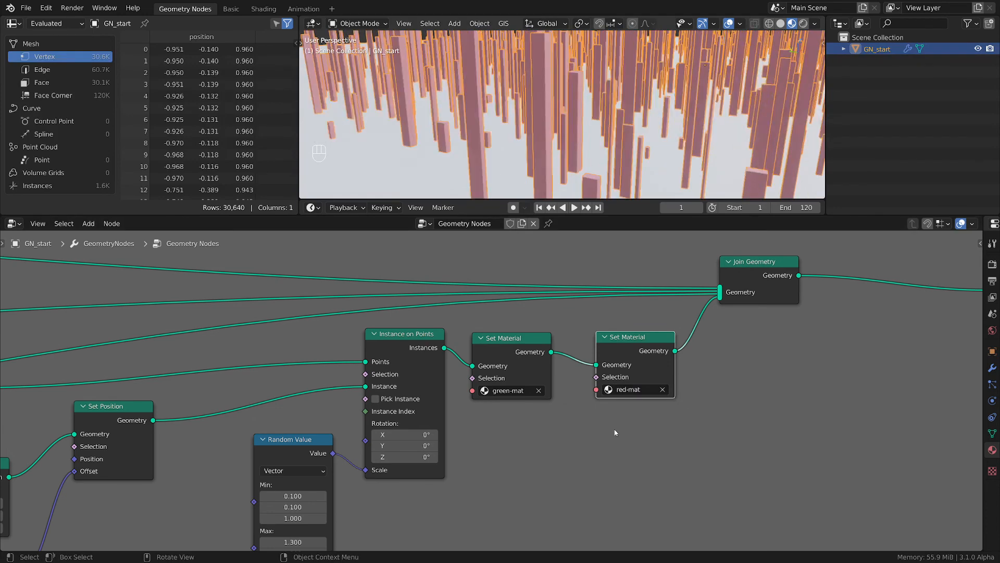
- Add a second Random Value node below the two building Set Material nodes
middle_click_drag(614, 430, 708, 391)
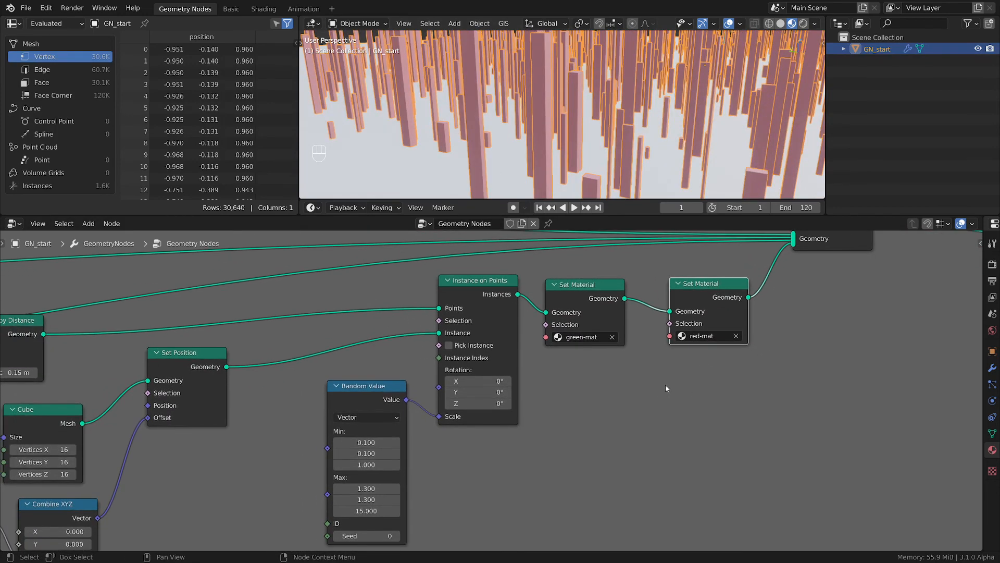
scroll(672, 375, "up", 2)
key("shift+a")
mouse_move(602, 364)
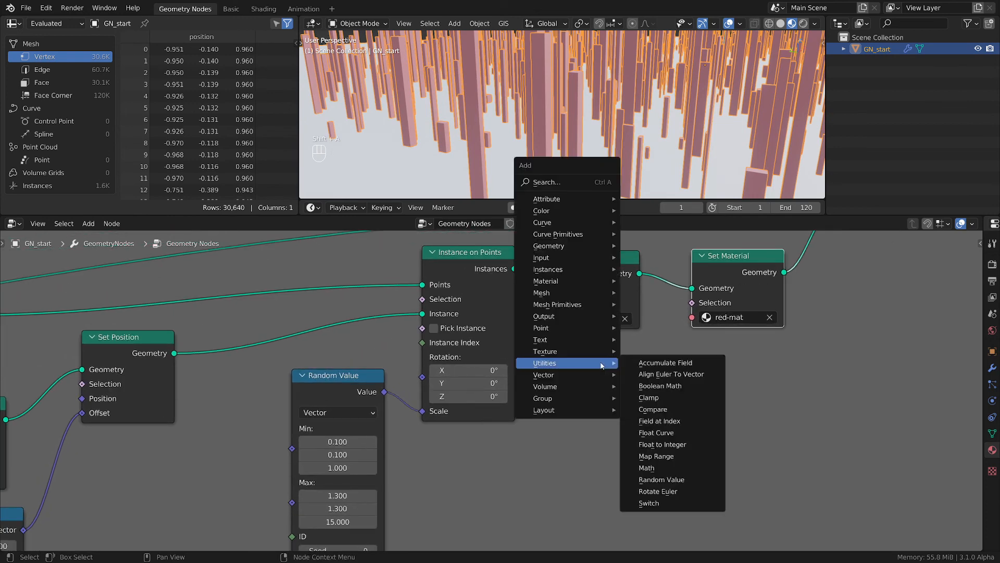
left_click(662, 479)
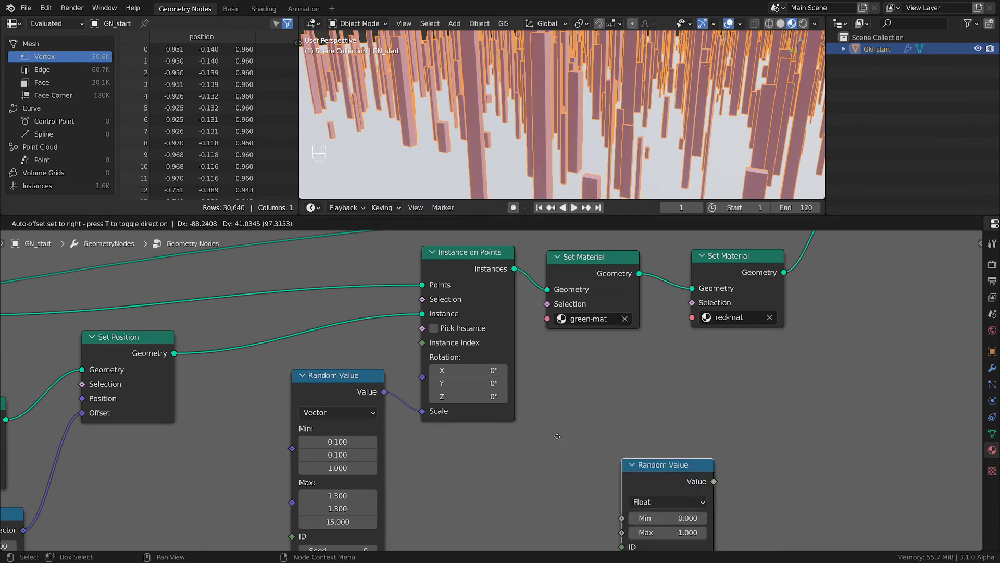
left_click(576, 448)
- Set the new Random Value to Boolean and connect it to the Selection input of the red-mat Set Material node
left_click(578, 447)
left_click(554, 506)
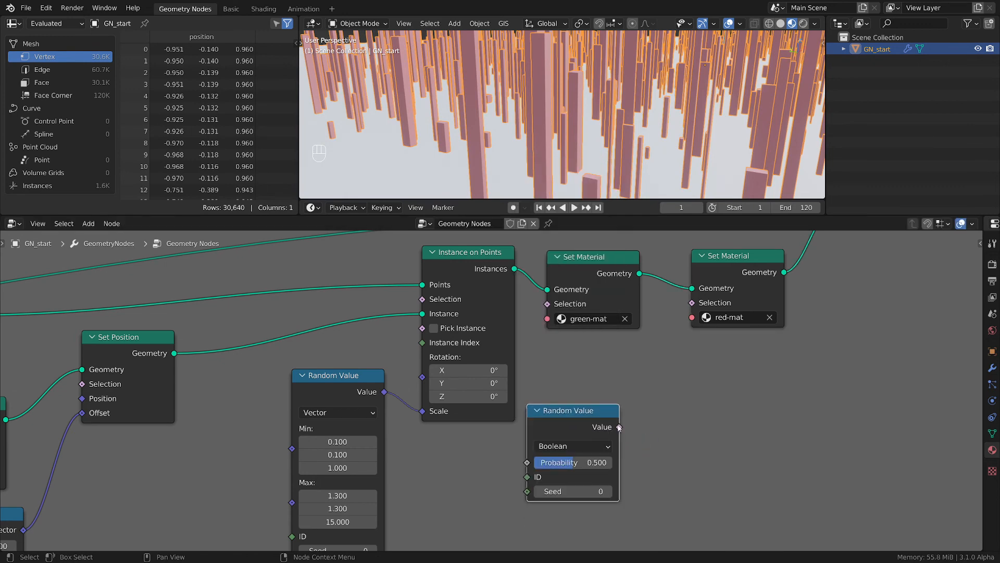
left_click_drag(619, 426, 694, 304)
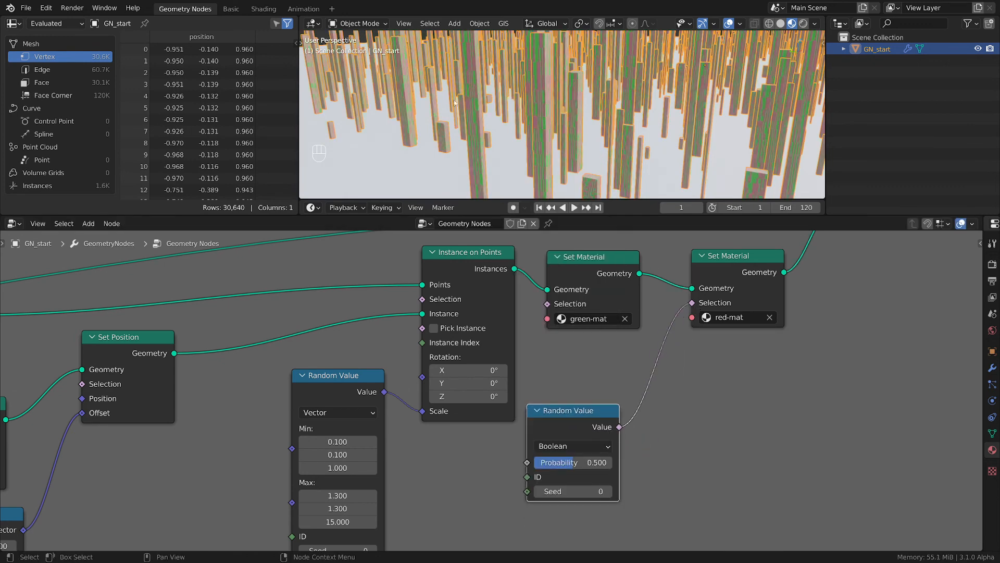
scroll(528, 115, "up", 4)
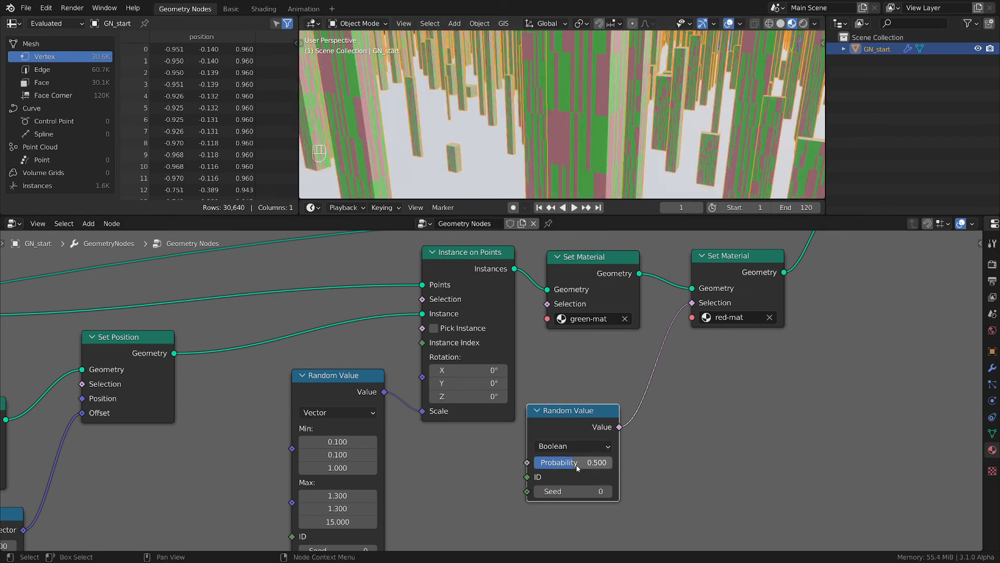
- Set the Boolean Random Value node's probability to 0.117 and inspect the red patches on the buildings
left_click_drag(576, 465, 550, 465)
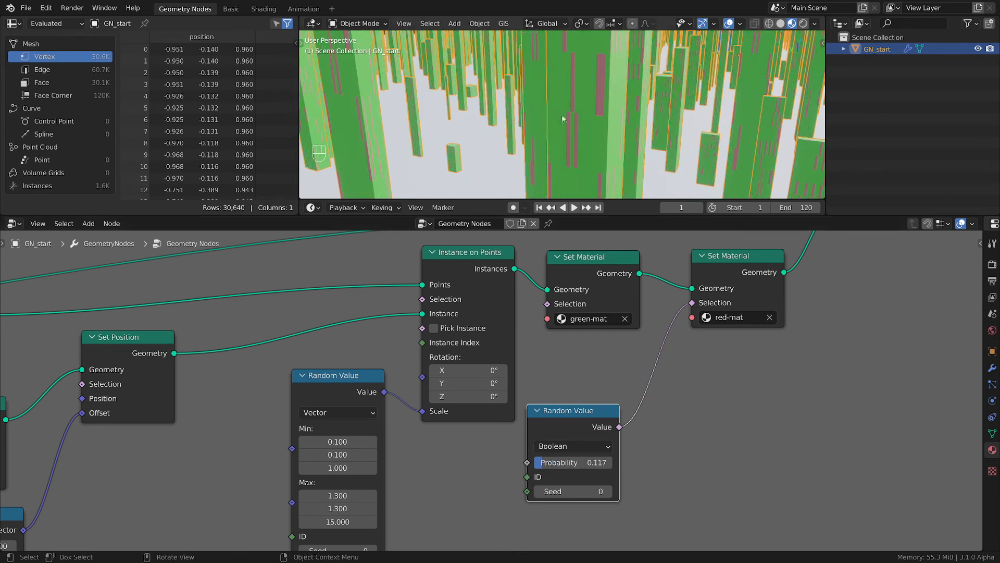
scroll(566, 114, "down", 2)
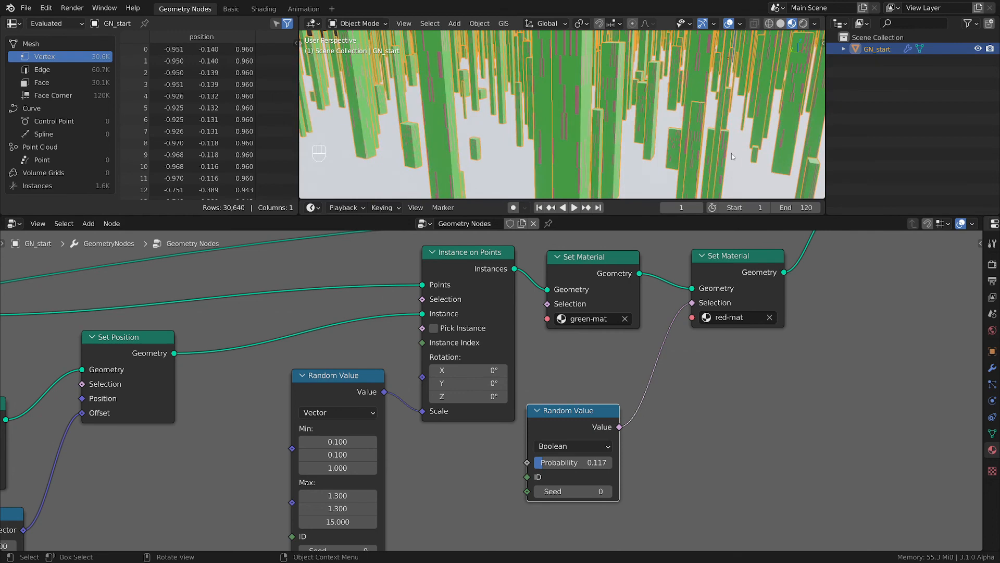
scroll(732, 154, "up", 3)
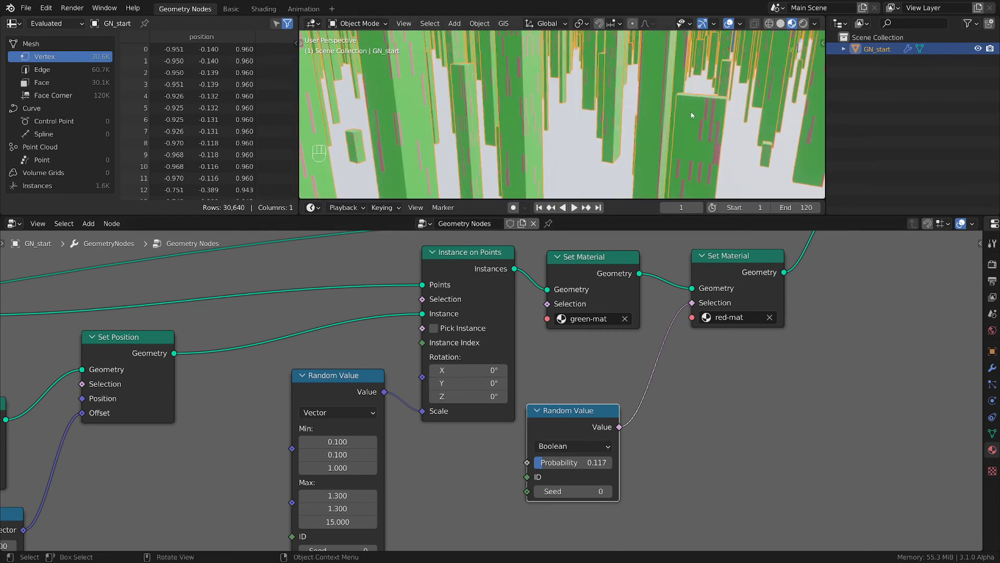
scroll(691, 108, "down", 5)
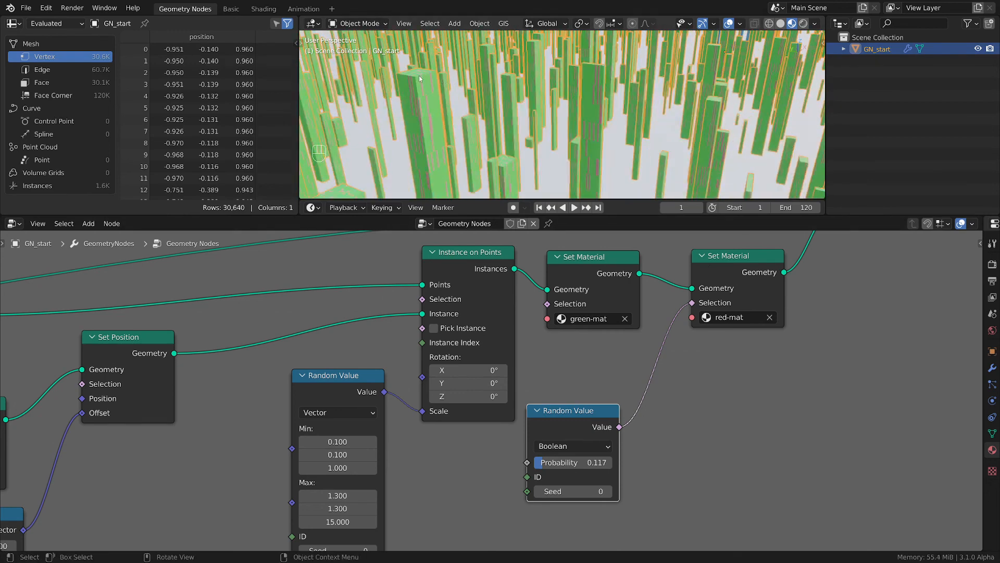
scroll(419, 76, "up", 5)
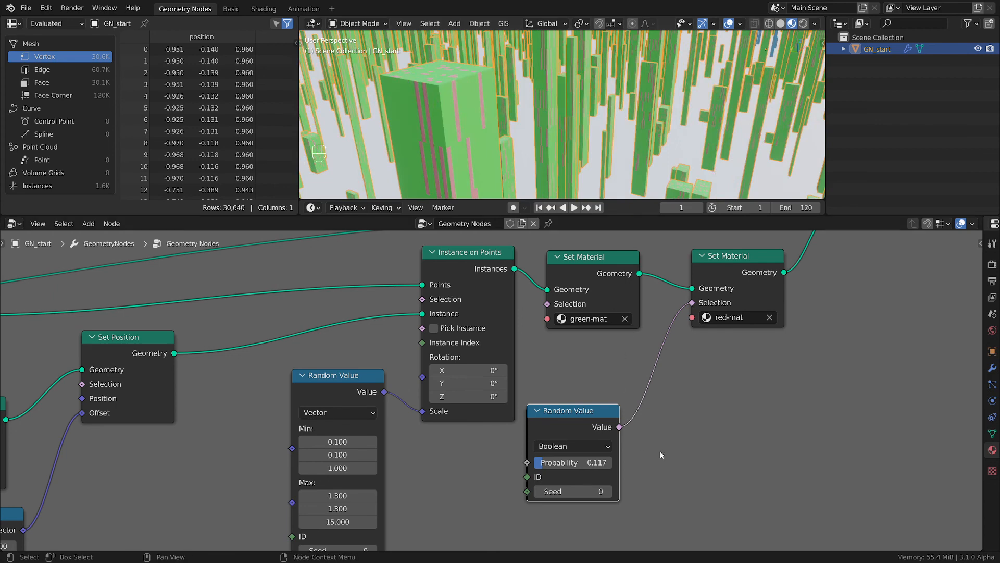
- Insert a Boolean Math node set to And between the Boolean Random Value and the red-mat Set Material's Selection, spacing out the surrounding nodes
middle_click_drag(660, 452, 612, 473)
left_click_drag(706, 283, 736, 276)
left_click_drag(548, 430, 569, 401)
middle_click_drag(628, 424, 640, 392)
key("shift")
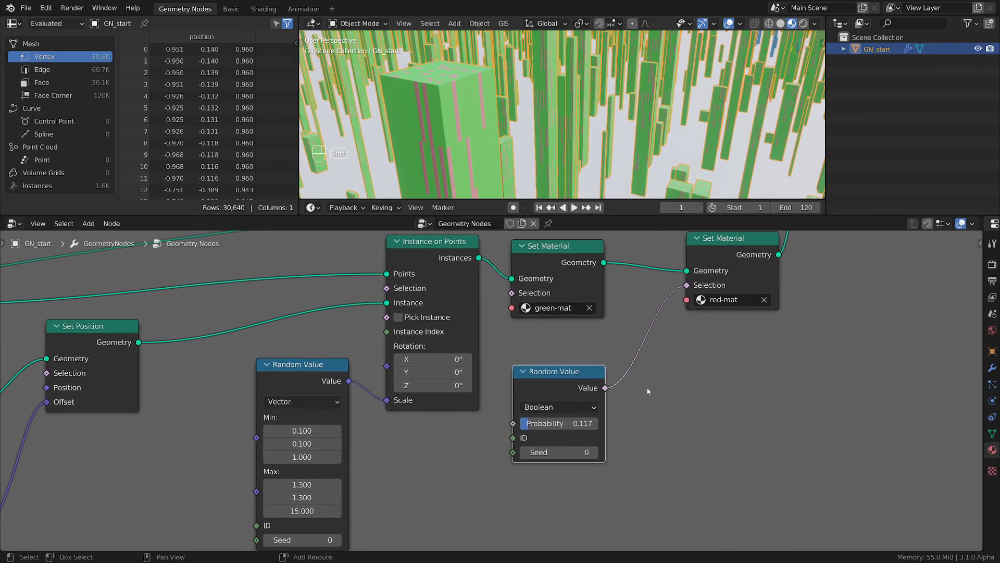
key("shift+a")
mouse_move(648, 384)
left_click(698, 420)
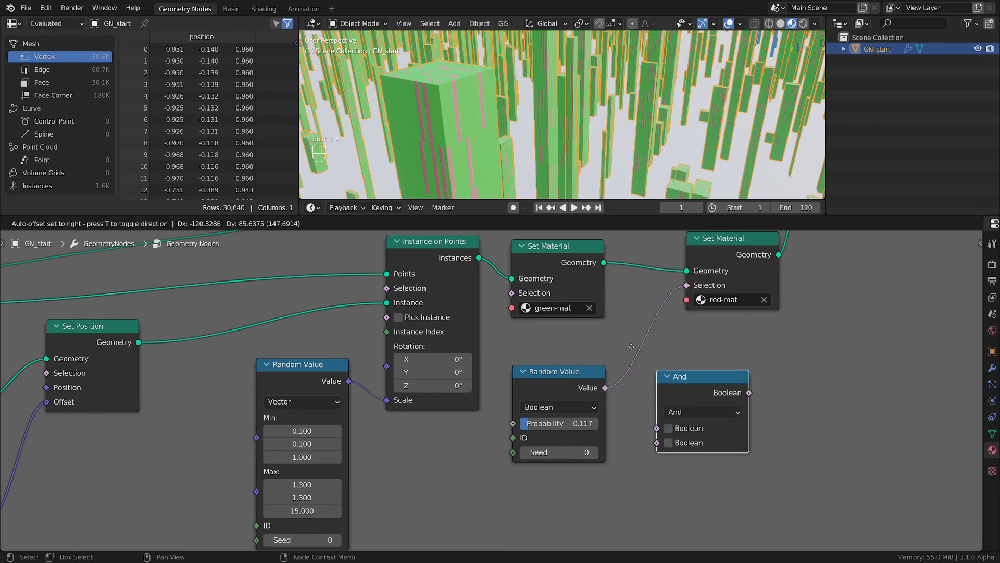
left_click(632, 313)
left_click_drag(549, 371, 555, 368)
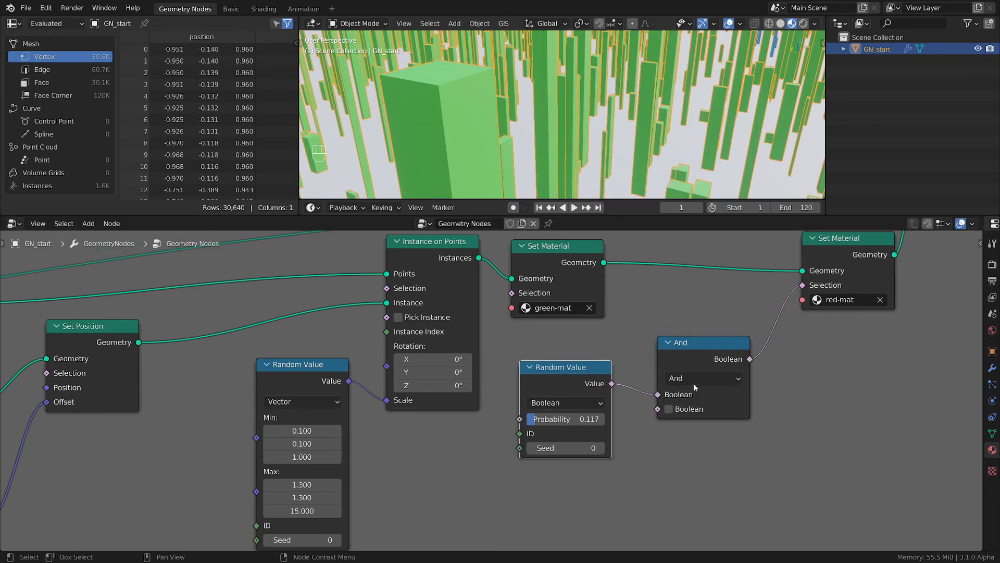
- Add a Position input node below the Boolean Random Value node
middle_click_drag(737, 464, 800, 371)
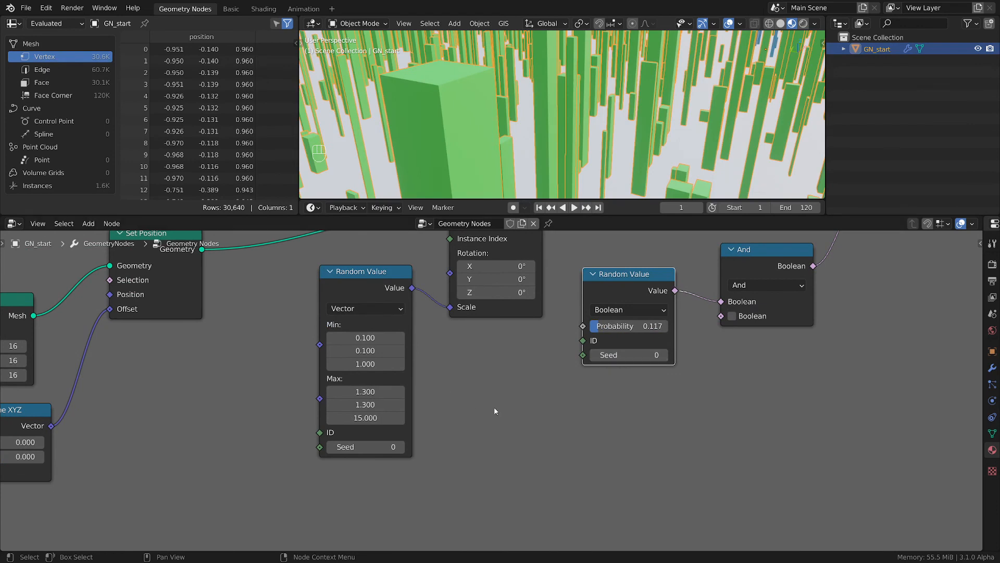
key("shift+a")
mouse_move(405, 312)
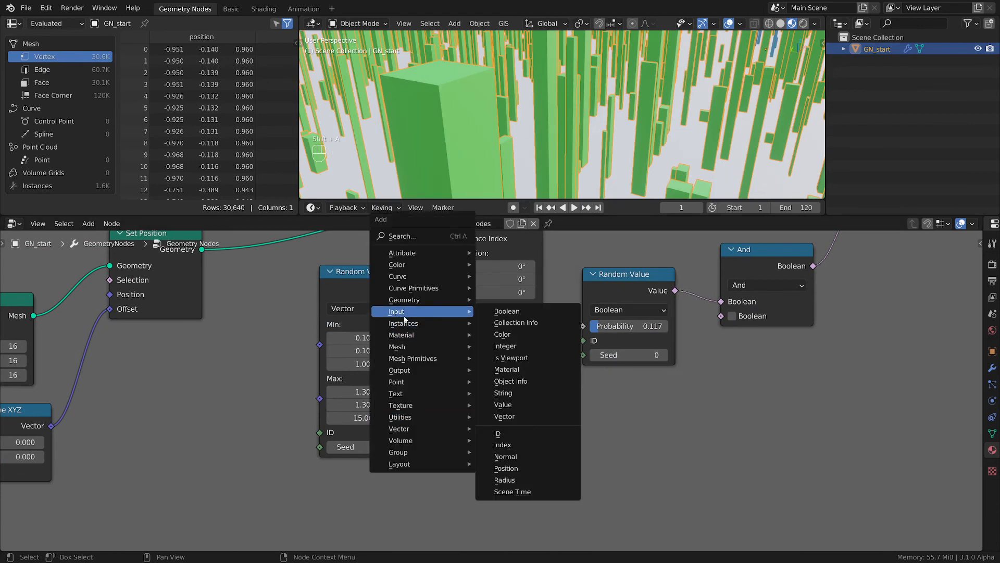
left_click(512, 468)
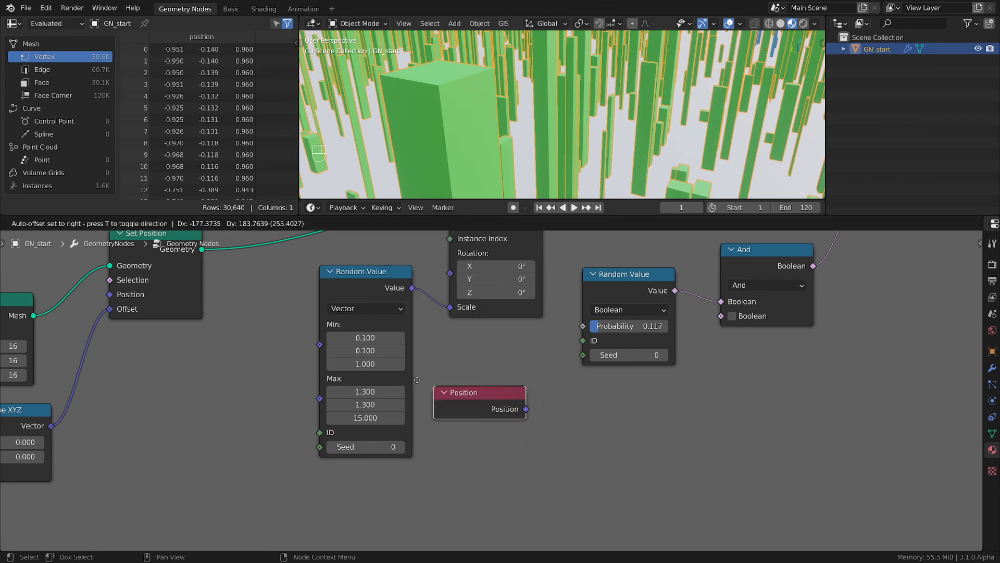
left_click(417, 379)
middle_click_drag(587, 447, 567, 431)
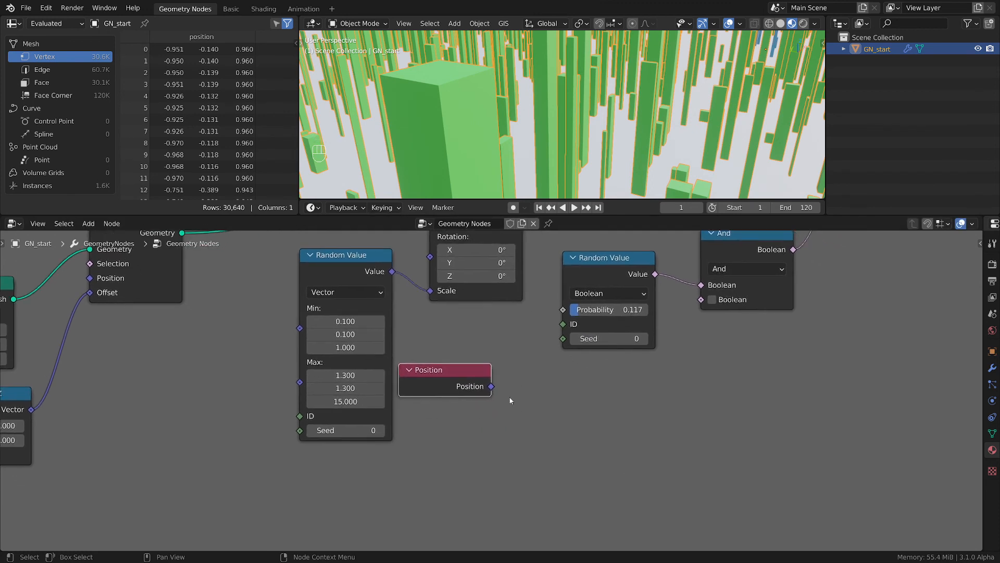
- Add a Separate XYZ node fed by the Position node's output
left_click_drag(492, 386, 622, 420)
type("separ")
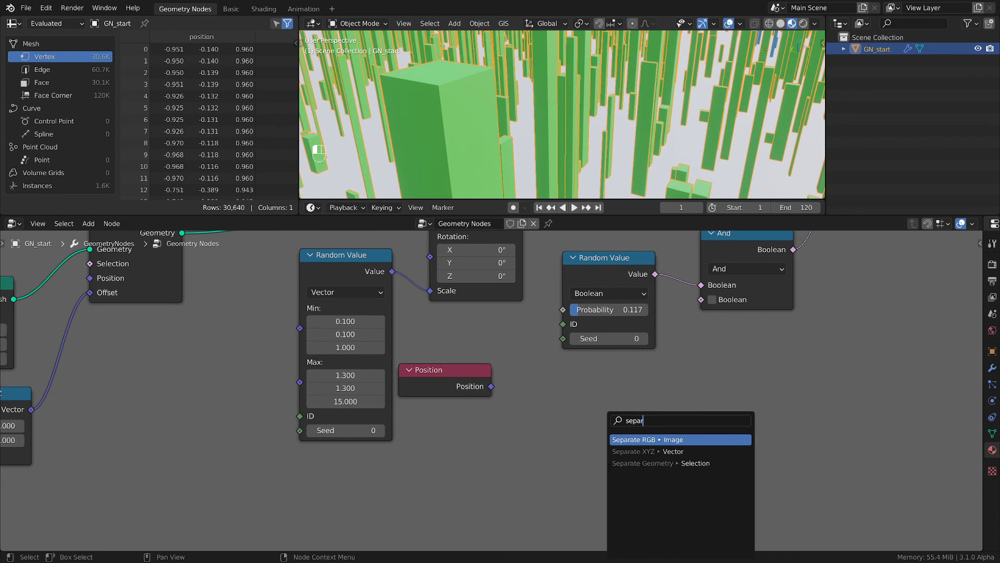
left_click(622, 452)
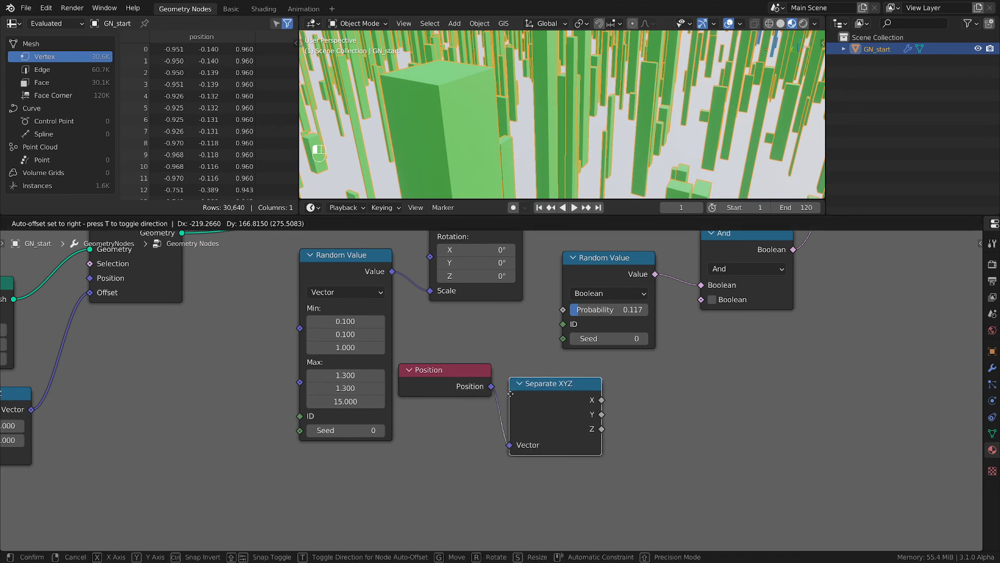
left_click(510, 404)
scroll(580, 430, "up", 1)
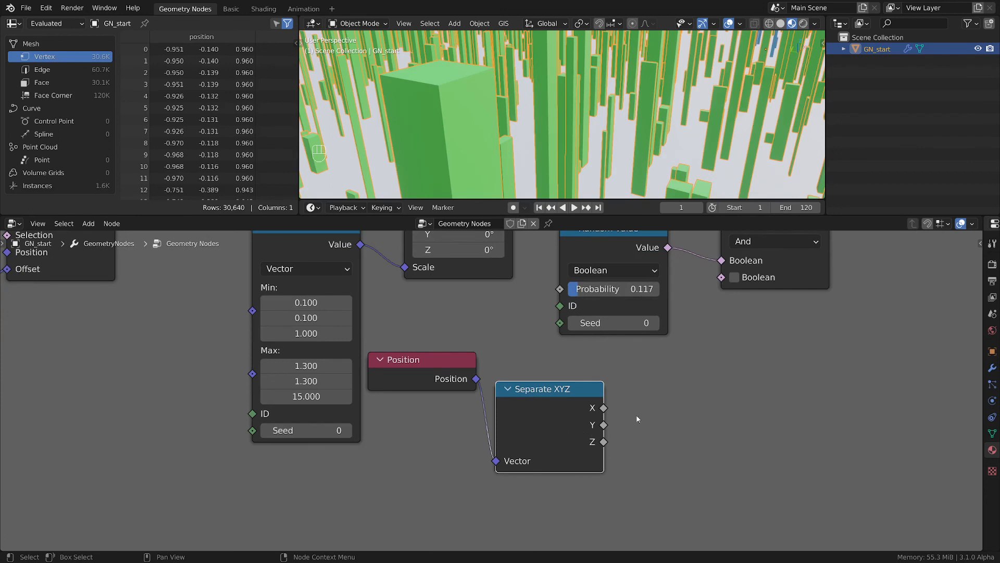
- Add a Compare node set to Equal, with Separate XYZ's Z output connected to its A input
key("shift+a")
mouse_move(594, 504)
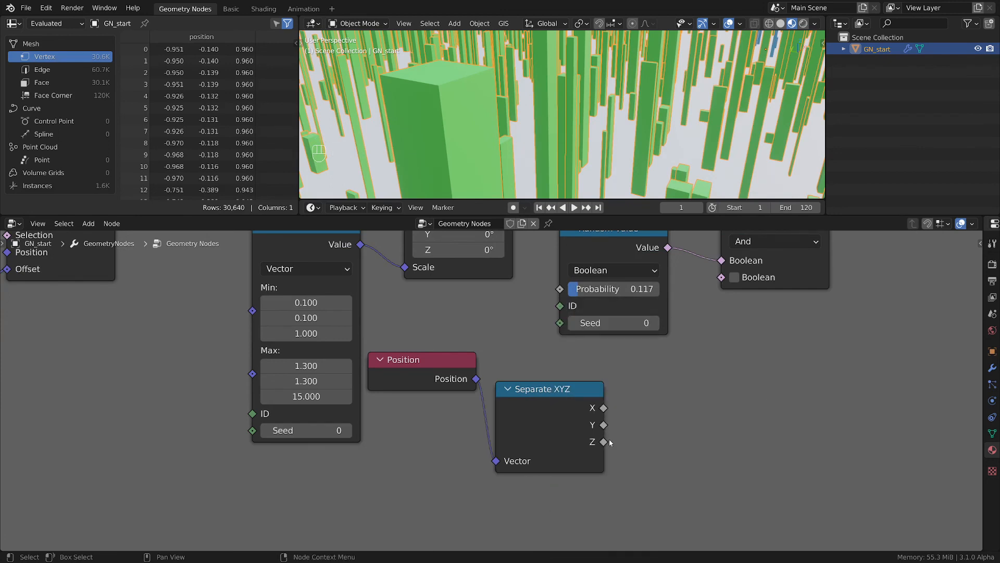
left_click_drag(603, 441, 719, 420)
type("compar")
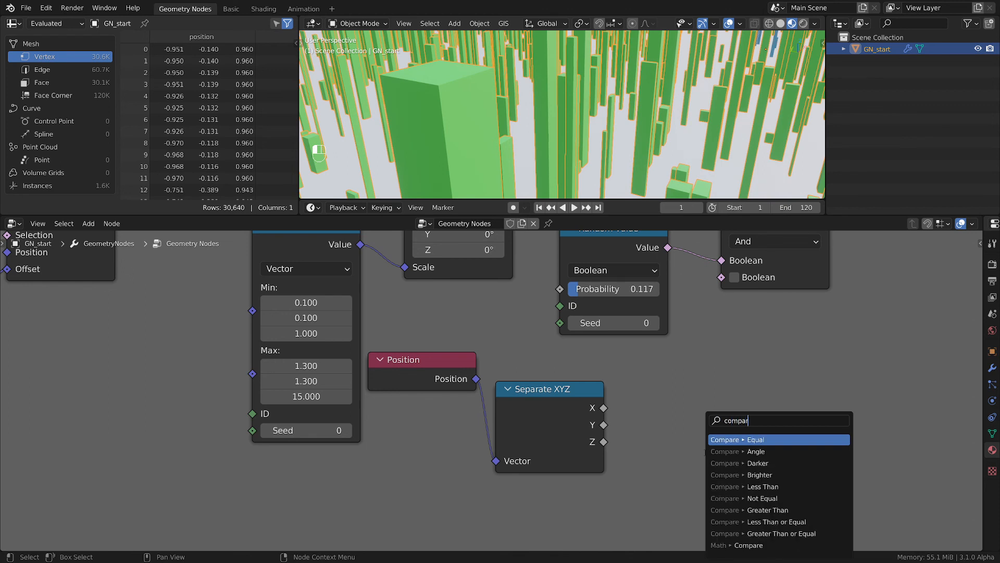
key("Return")
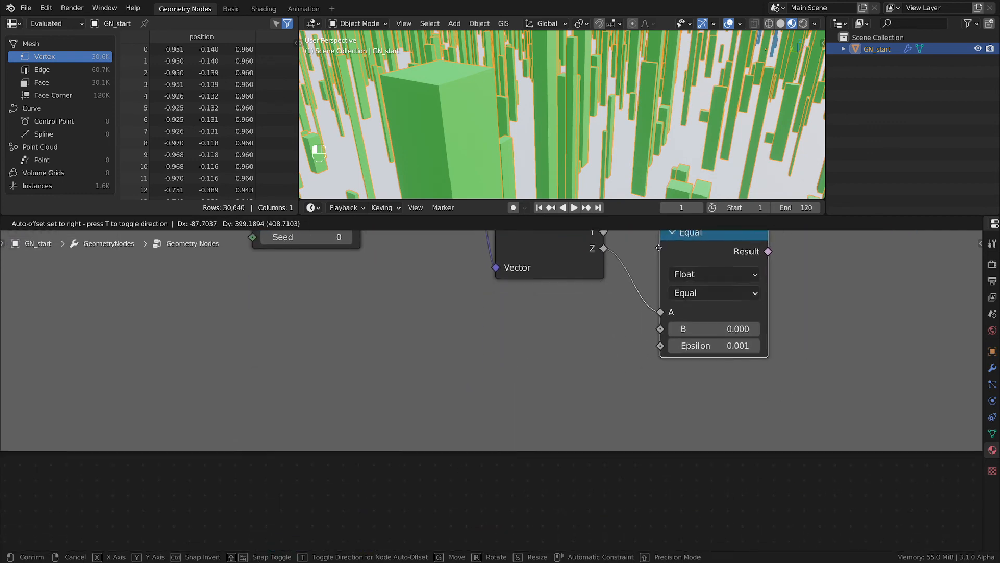
left_click(639, 241)
middle_click_drag(821, 273, 700, 452)
scroll(700, 453, "down", 4)
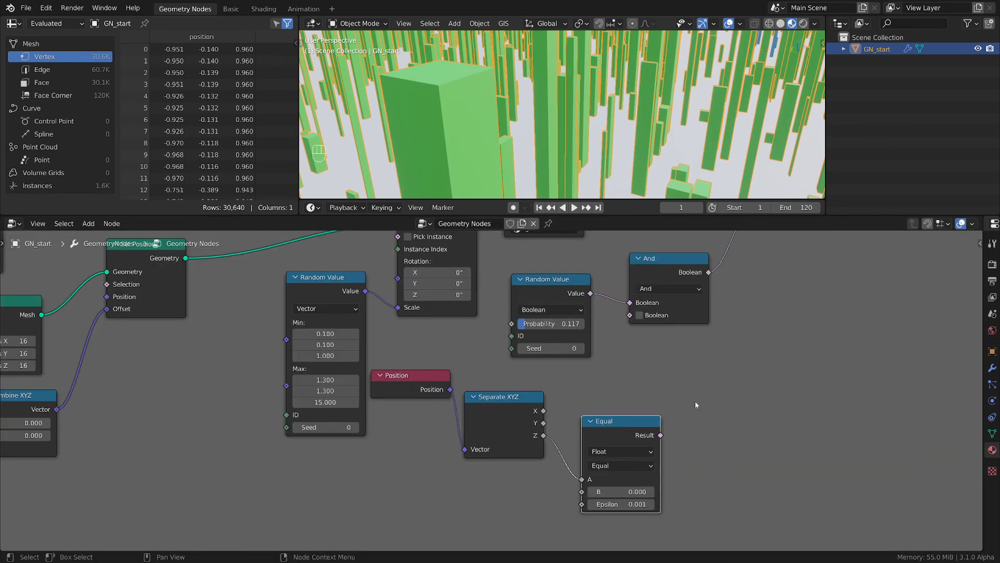
- Connect the Equal node's Result to the And node's second Boolean input and space the Separate XYZ node away from Equal
middle_click_drag(695, 401, 696, 413)
left_click_drag(660, 280, 691, 276)
left_click_drag(648, 450, 658, 320)
scroll(694, 356, "up", 1)
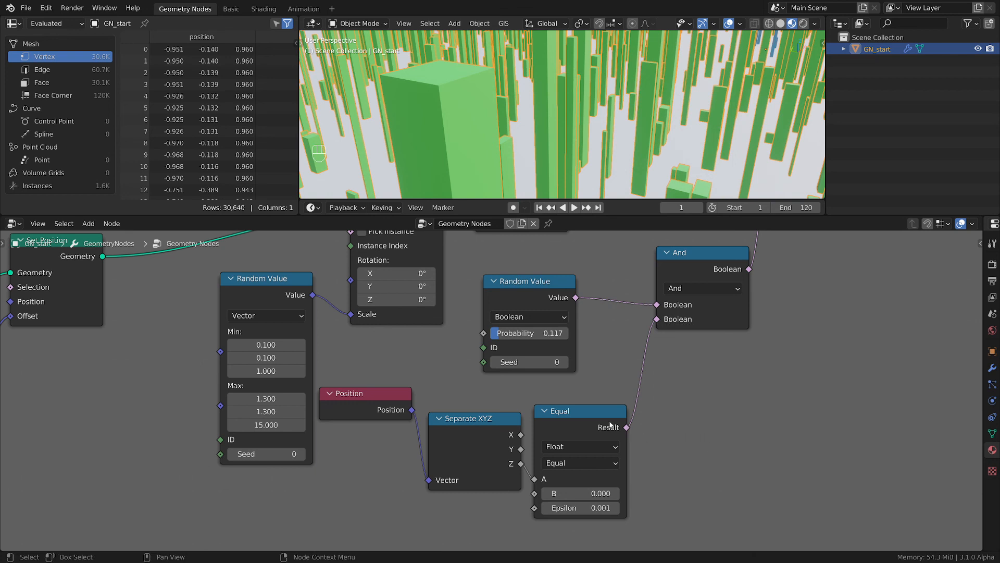
left_click(519, 466)
left_click_drag(547, 470, 755, 456)
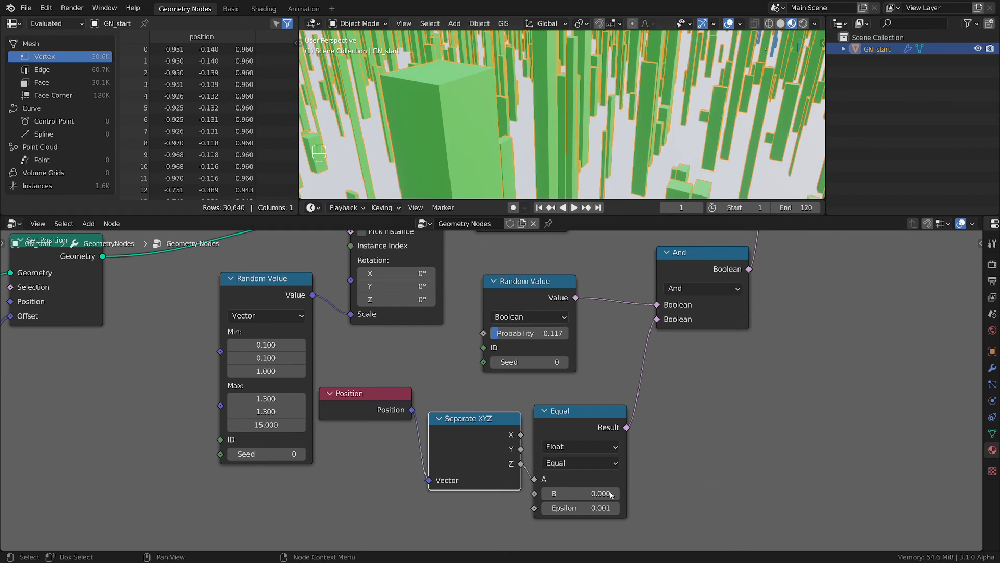
left_click_drag(488, 432, 480, 436)
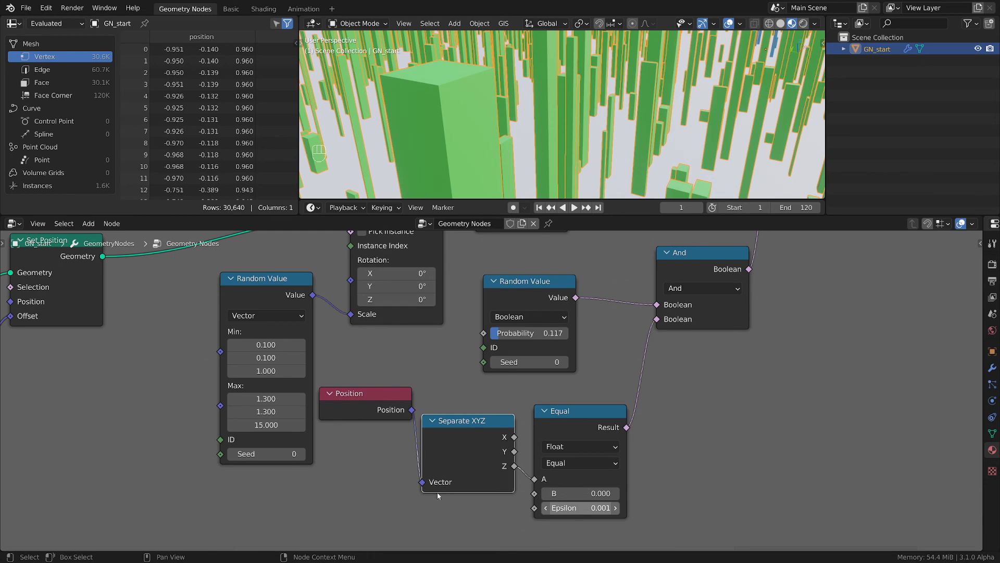
- Reposition the Divide node below Combine XYZ and connect its Value output to the Equal node's B input
scroll(436, 493, "down", 2)
middle_click_drag(386, 470, 600, 453)
scroll(509, 439, "down", 3)
scroll(509, 440, "down", 2)
middle_click_drag(508, 439, 541, 377)
scroll(292, 411, "up", 5)
left_click_drag(257, 343, 235, 370)
middle_click_drag(314, 423, 169, 389)
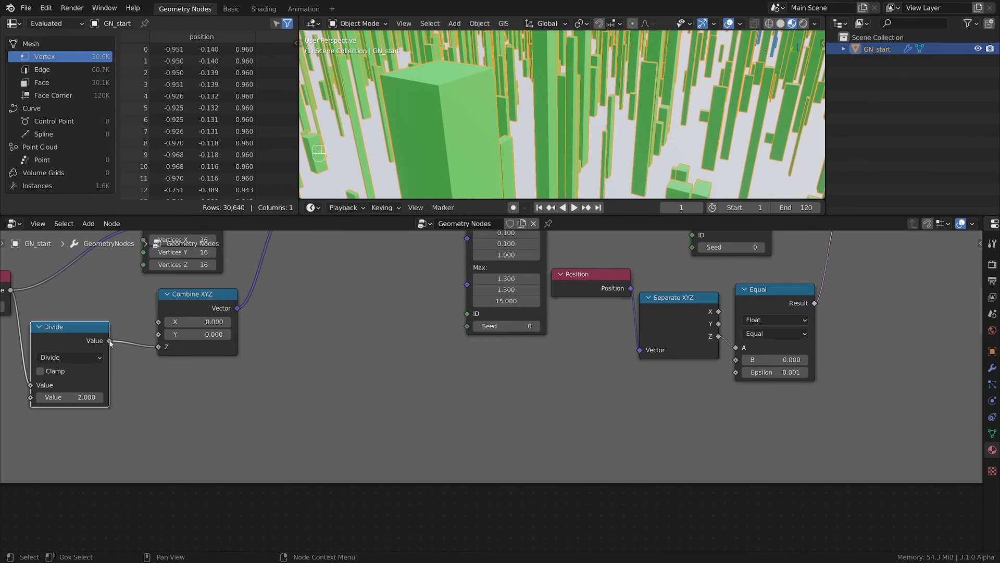
left_click_drag(109, 343, 741, 362)
scroll(395, 371, "down", 2)
scroll(499, 415, "up", 1)
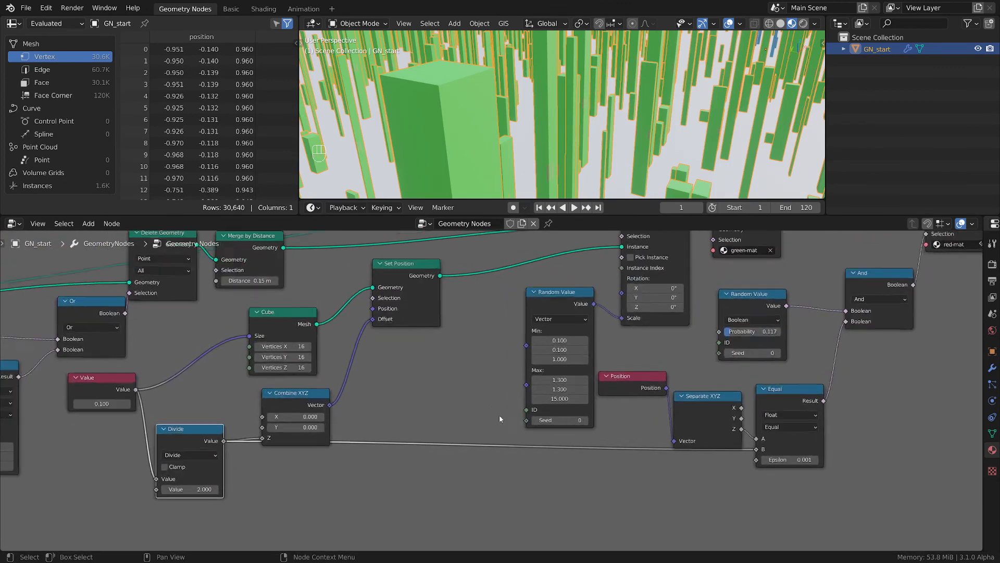
scroll(500, 415, "up", 3)
scroll(502, 414, "down", 3)
middle_click_drag(497, 418, 475, 438)
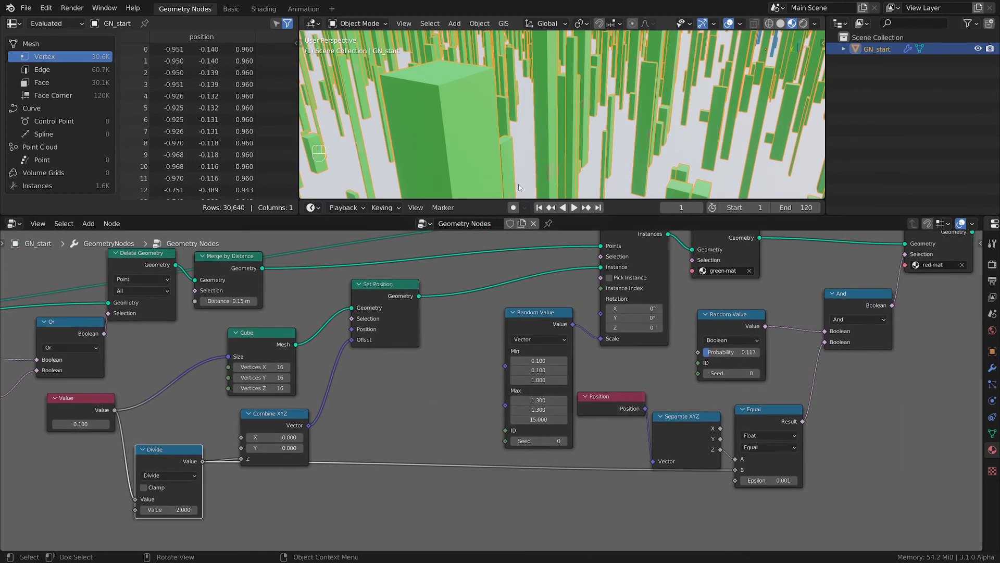
- Move the vector Random Value node away from Instance on Points, closer to the Set Position node
left_click_drag(566, 311, 531, 313)
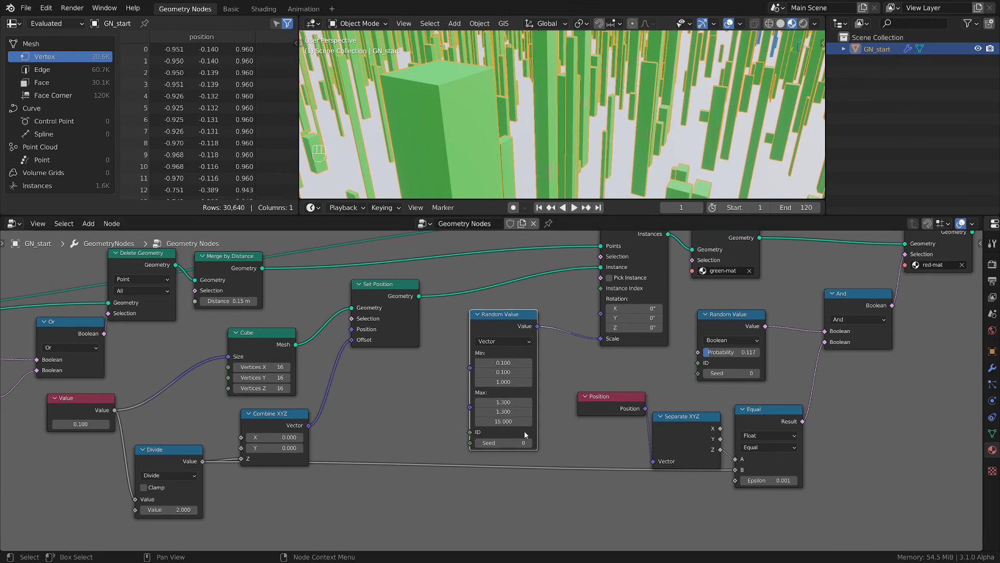
scroll(503, 362, "up", 2)
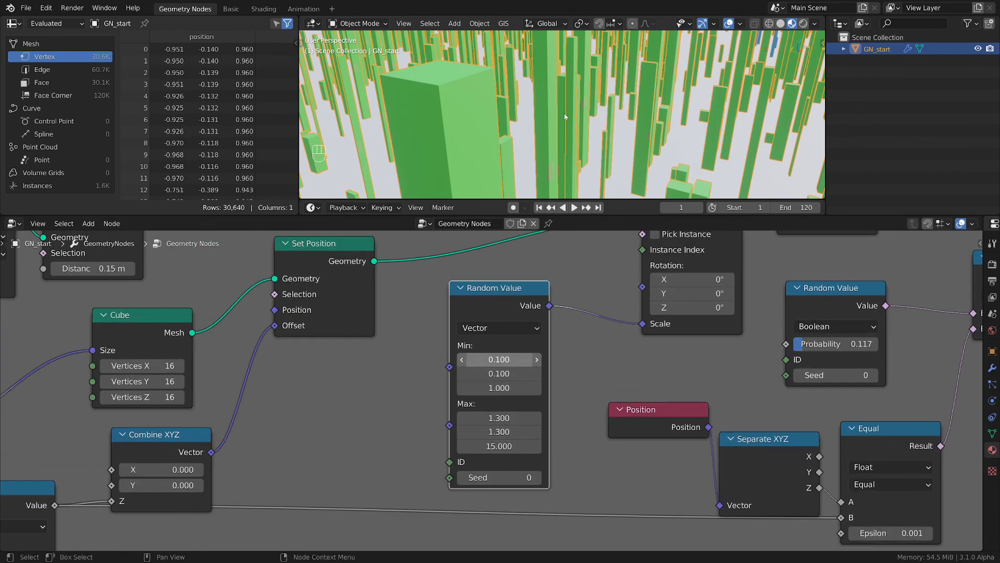
middle_click_drag(564, 115, 642, 130)
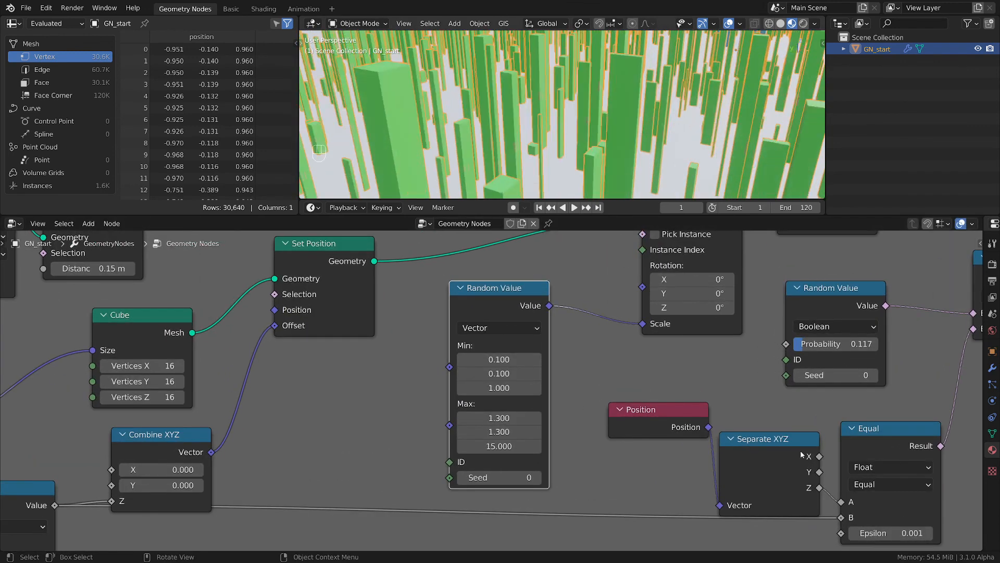
scroll(593, 354, "down", 2)
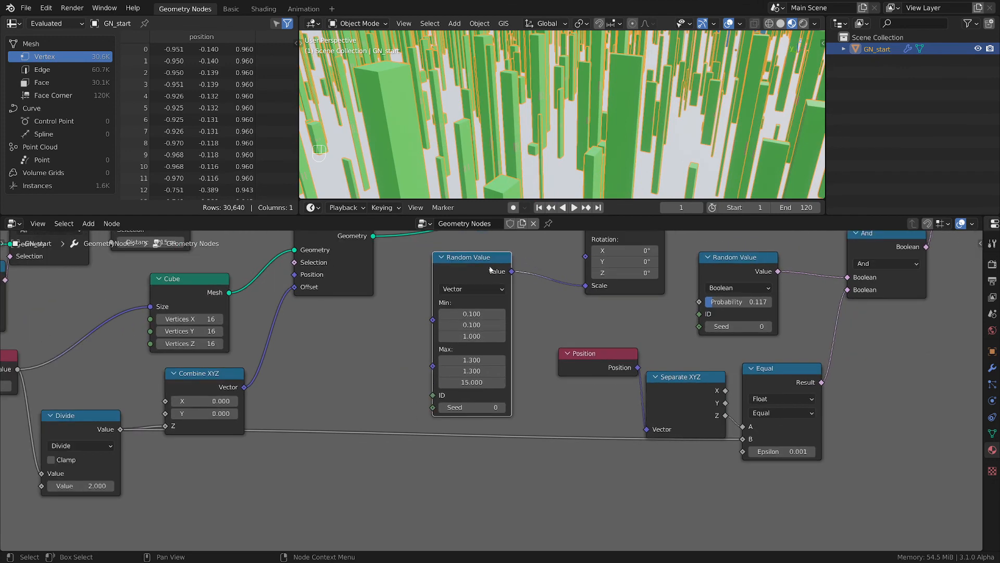
left_click_drag(490, 270, 459, 271)
scroll(506, 316, "up", 3)
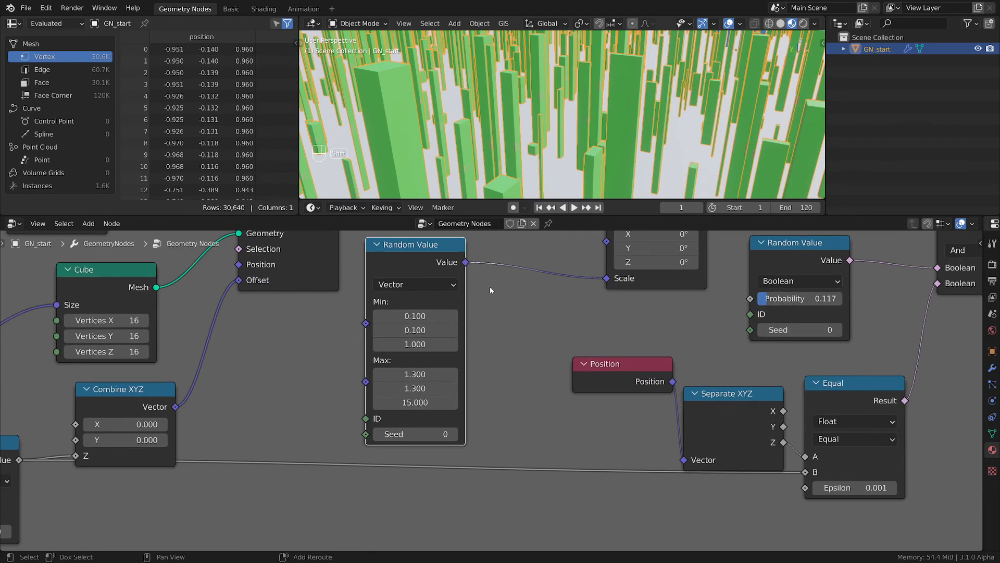
key("shift+a")
mouse_move(463, 234)
left_click_drag(417, 250, 404, 252)
left_click_drag(404, 267, 404, 268)
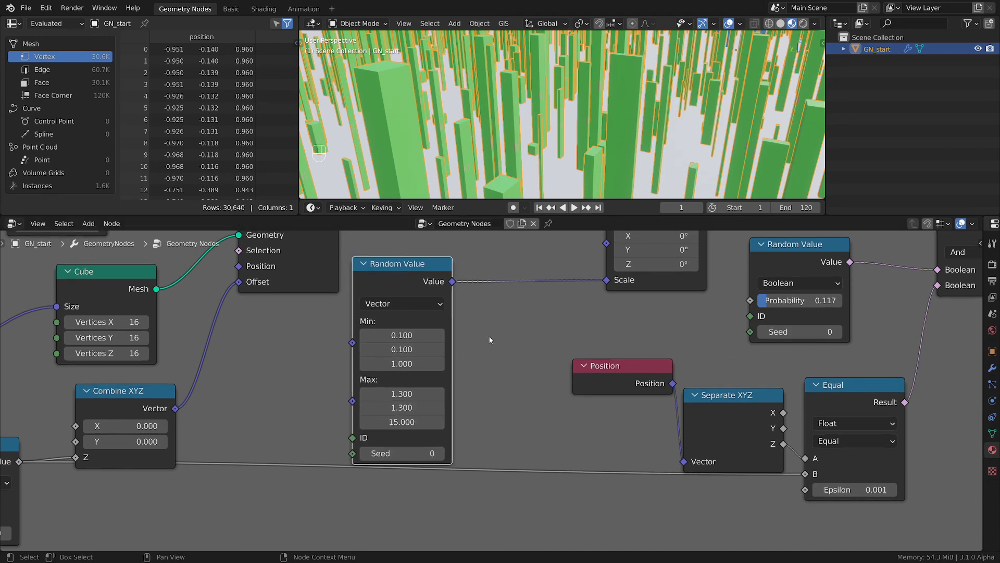
mouse_move(525, 348)
middle_mouse_down()
mouse_move(279, 341)
mouse_move(509, 344)
middle_mouse_up()
scroll(307, 343, "down", 2)
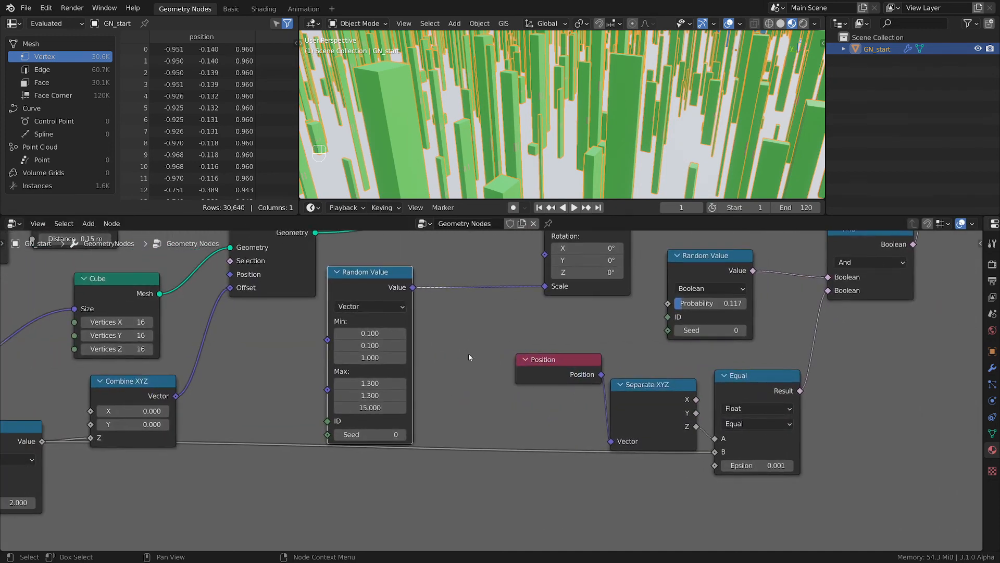
scroll(510, 343, "up", 2)
middle_click_drag(515, 379, 423, 363)
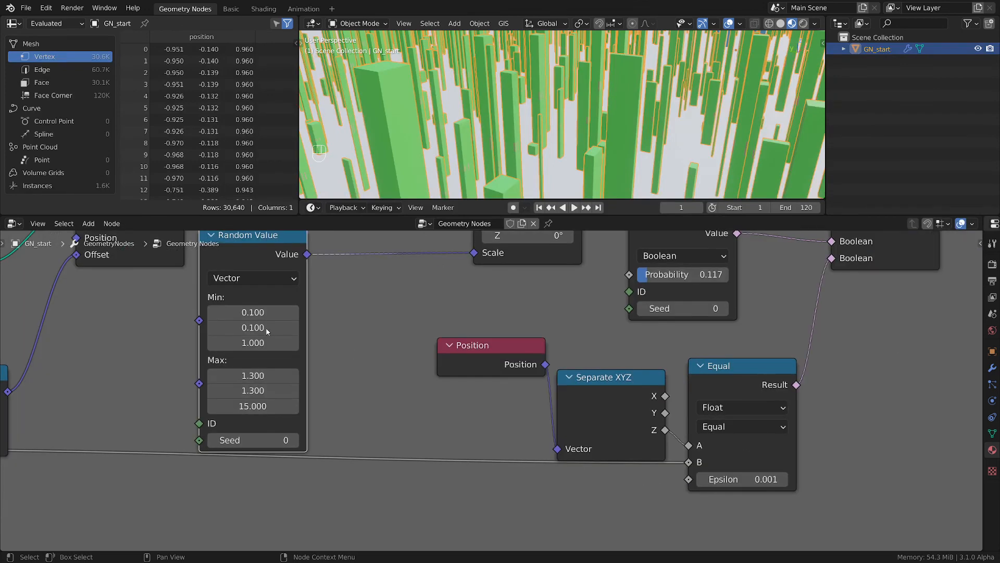
scroll(722, 155, "down", 2)
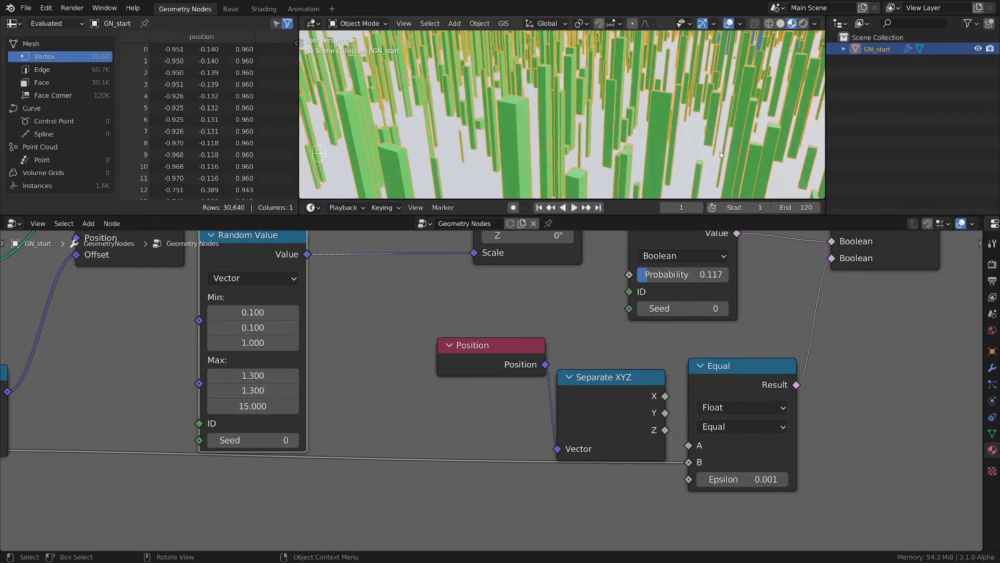
middle_click_drag(727, 150, 676, 143, "shift")
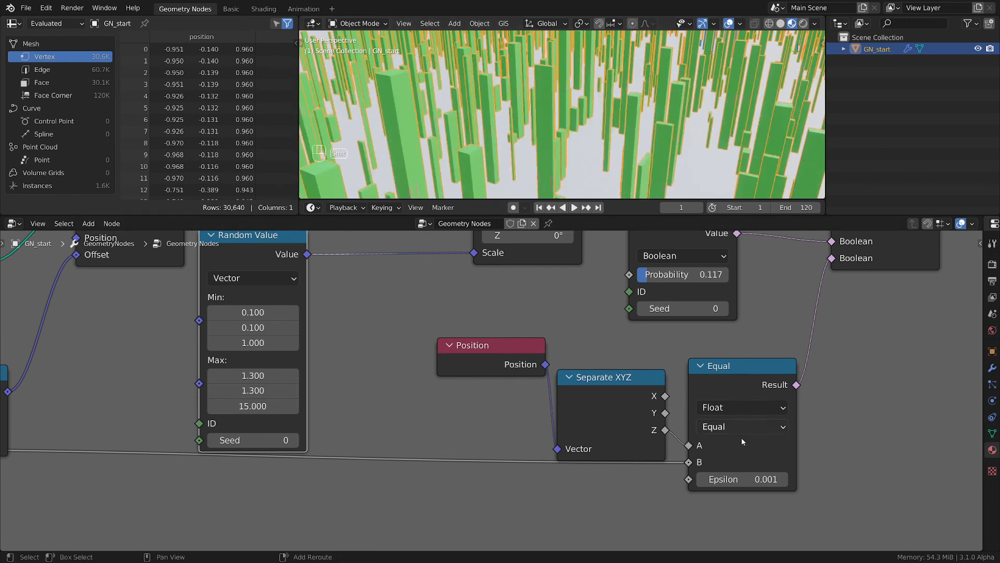
- Raise the Equal node's Epsilon to 0.071 and check the red faces across the green buildings
scroll(750, 497, "up", 1)
mouse_move(758, 473)
left_mouse_down()
mouse_move(789, 473)
mouse_move(745, 473)
mouse_move(758, 473)
left_mouse_up()
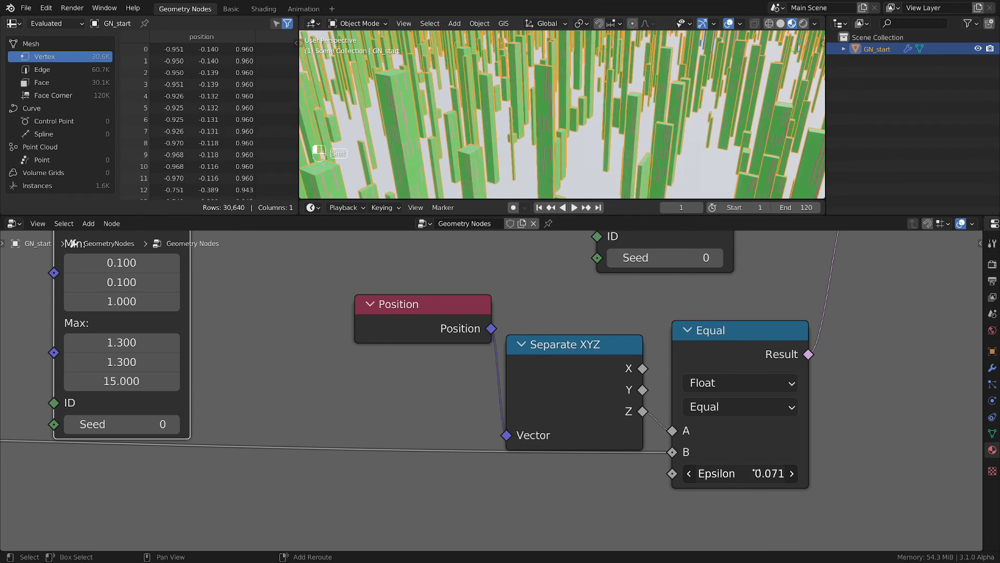
middle_click_drag(695, 156, 677, 72, "shift")
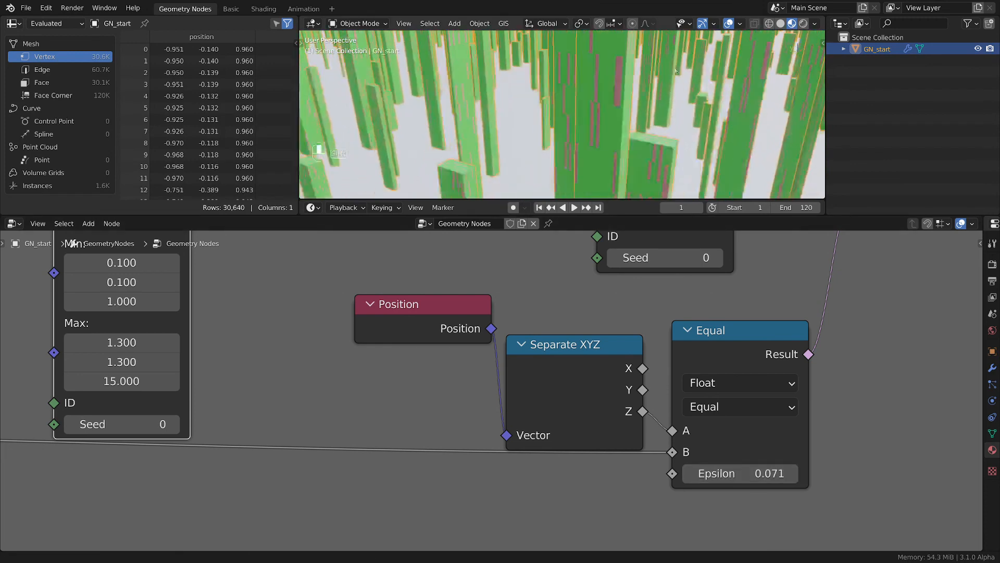
scroll(676, 72, "down", 6)
middle_click_drag(620, 94, 587, 170, "shift")
scroll(586, 172, "up", 2)
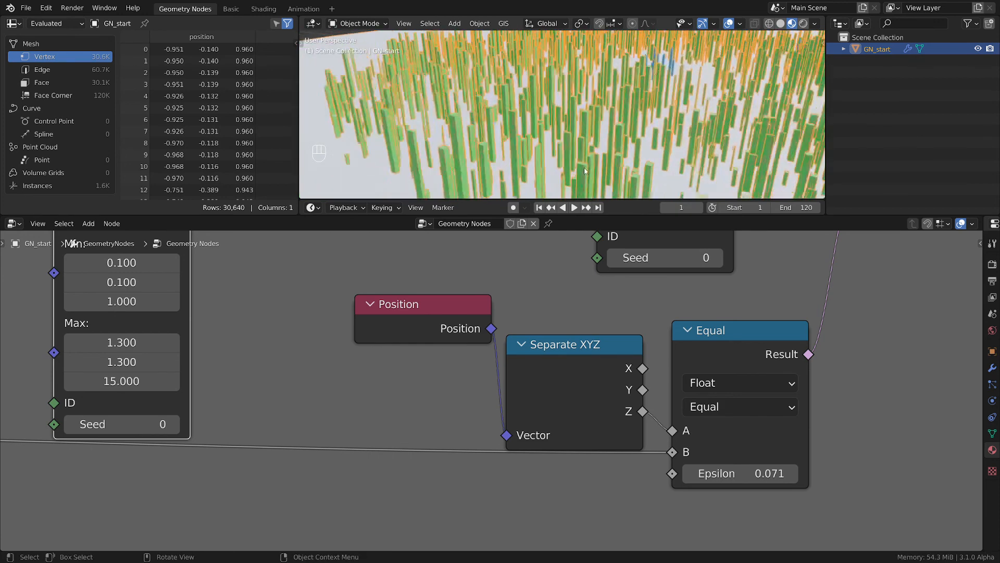
- Set the Equal node's Epsilon to 0.041 and inspect the red faces on the buildings up close
scroll(585, 171, "up", 4)
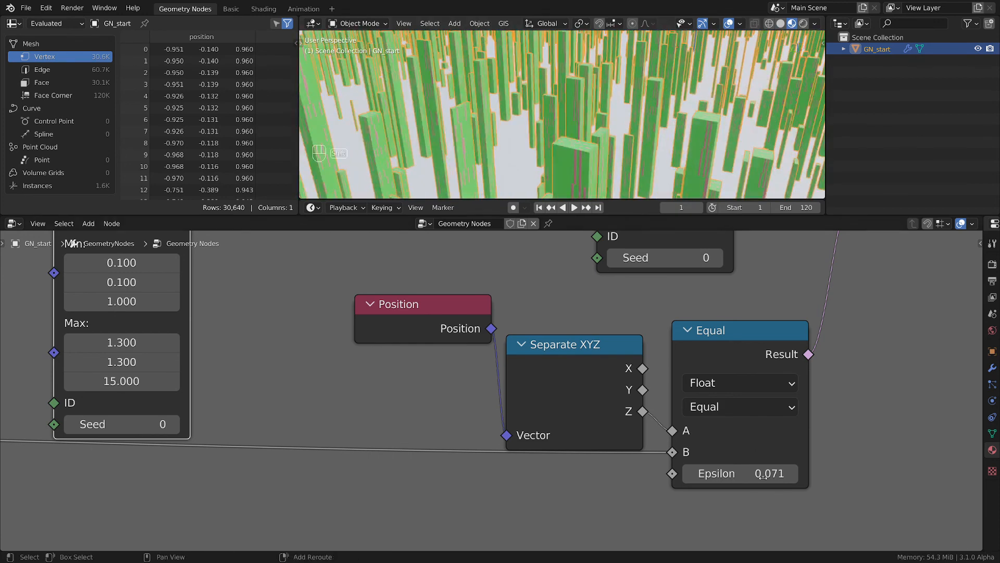
left_click_drag(741, 474, 732, 474, "shift")
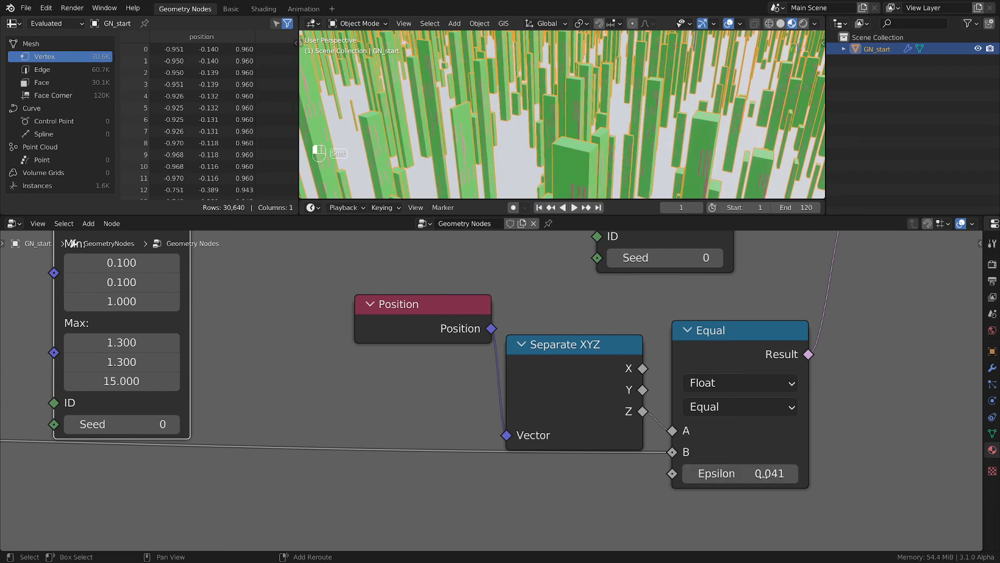
scroll(698, 168, "down", 3)
middle_click_drag(698, 168, 655, 174)
scroll(659, 178, "up", 4)
scroll(658, 177, "up", 5)
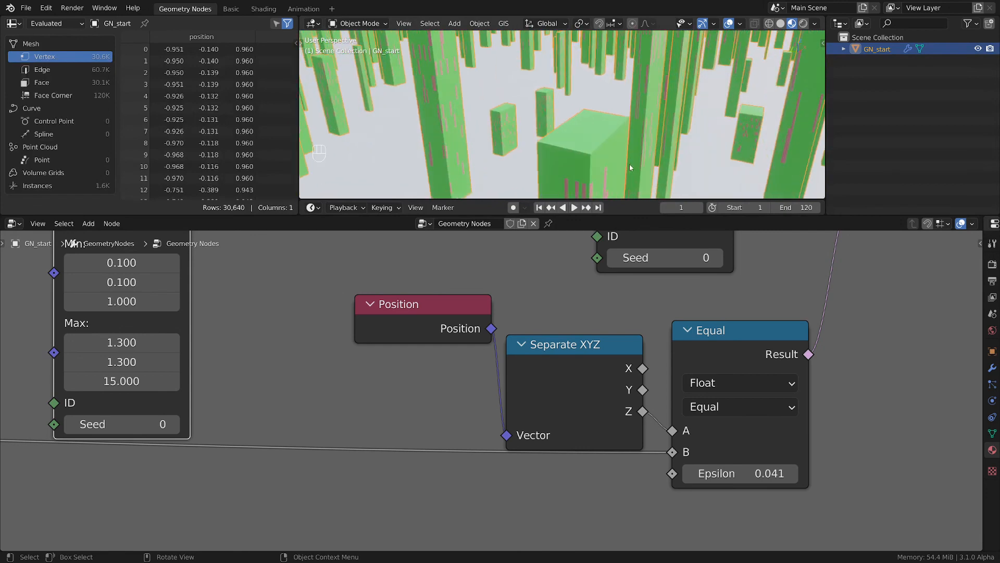
scroll(595, 149, "down", 4)
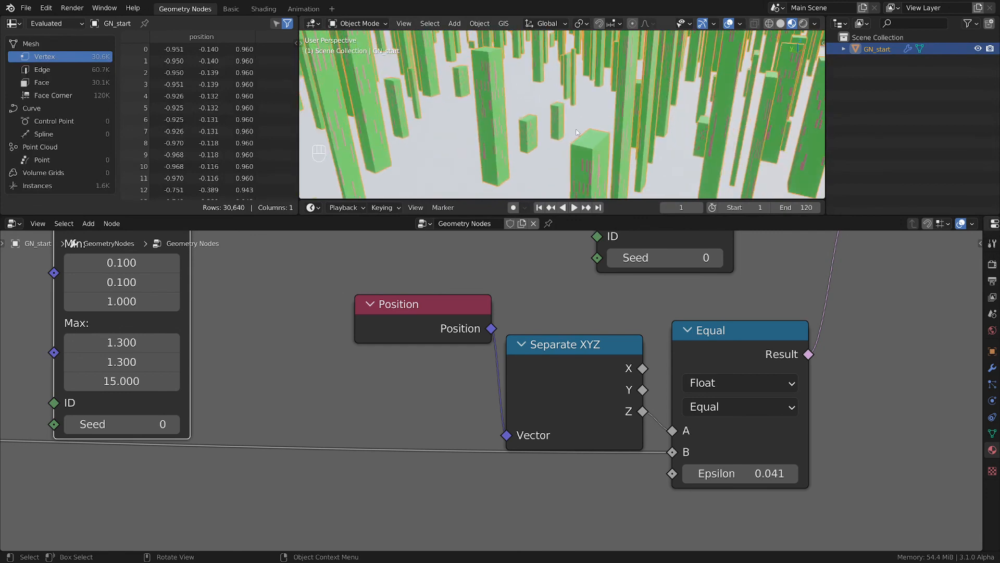
scroll(578, 132, "down", 1)
scroll(578, 131, "down", 6)
middle_click_drag(584, 128, 585, 151)
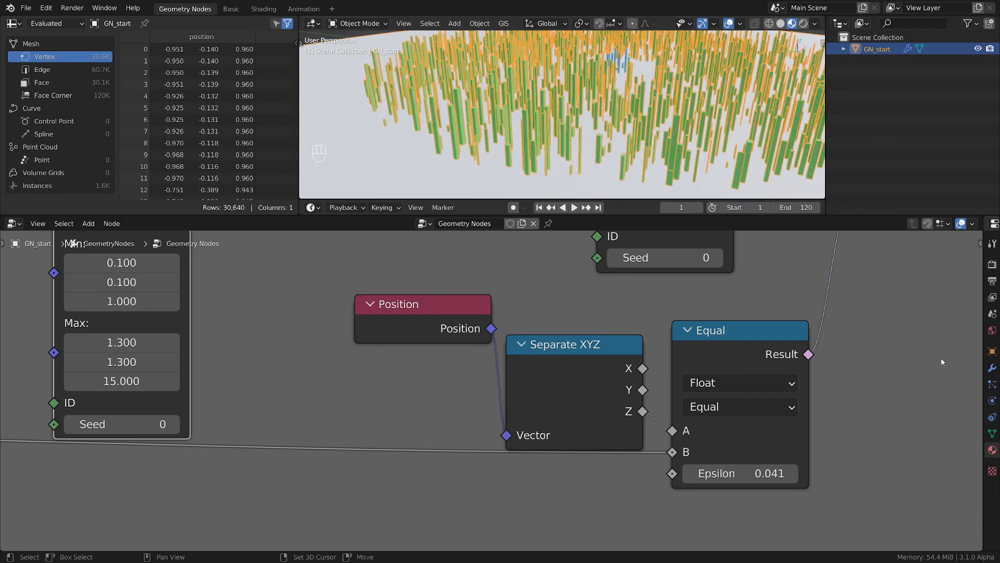
- Review the node chain from the Equal node through the red-mat Set Material to Group Output, and view the whole city
scroll(758, 336, "down", 5)
middle_click_drag(766, 367, 641, 396)
middle_click_drag(699, 326, 579, 396)
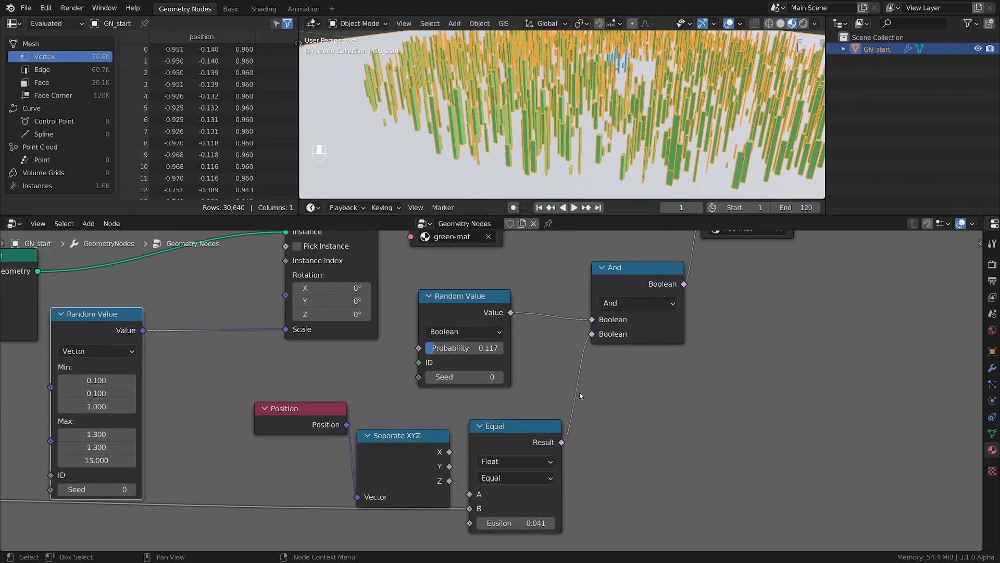
middle_click_drag(835, 328, 679, 402)
scroll(678, 402, "down", 2)
middle_click_drag(831, 309, 618, 408)
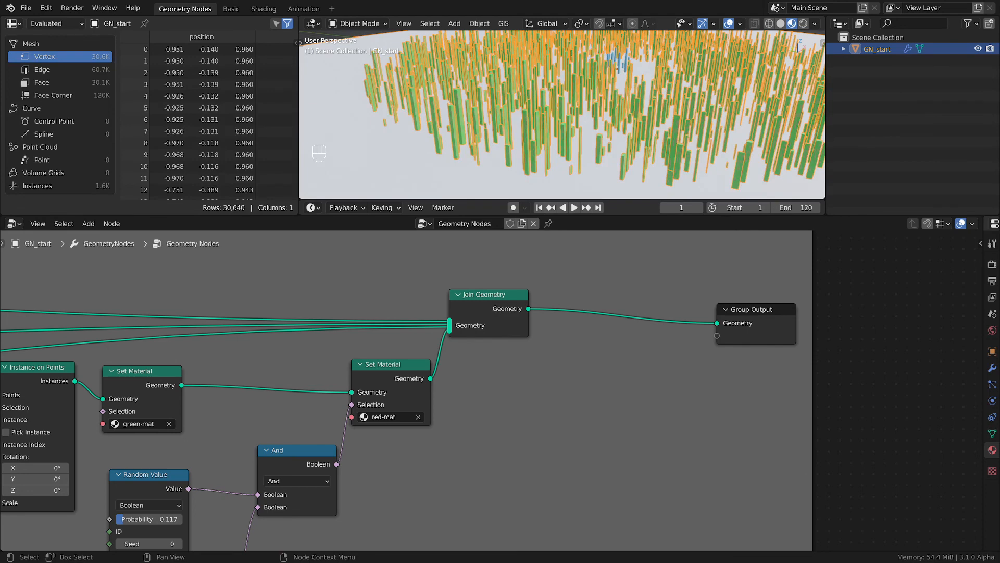
scroll(635, 129, "down", 5)
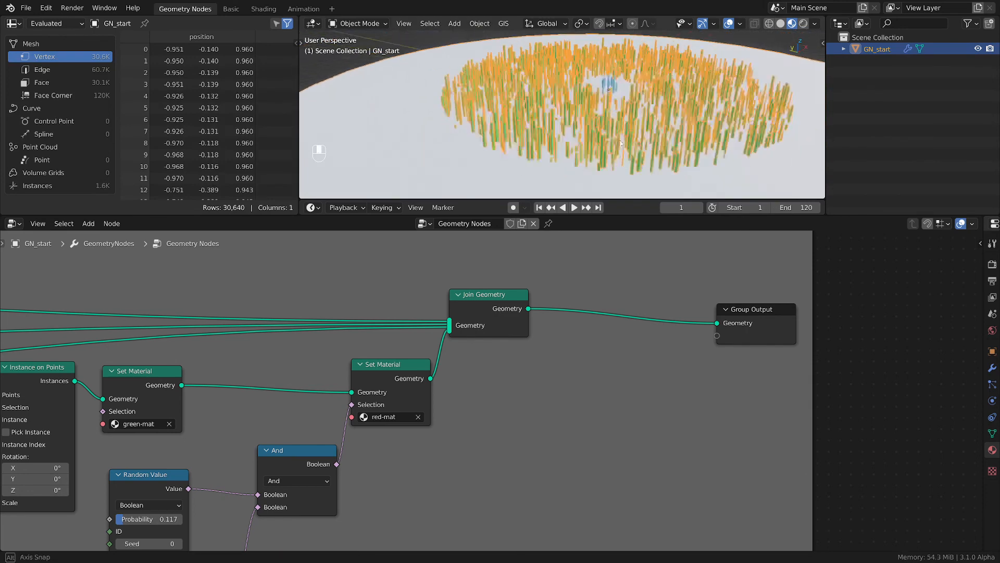
scroll(635, 129, "up", 4)
scroll(636, 131, "down", 3)
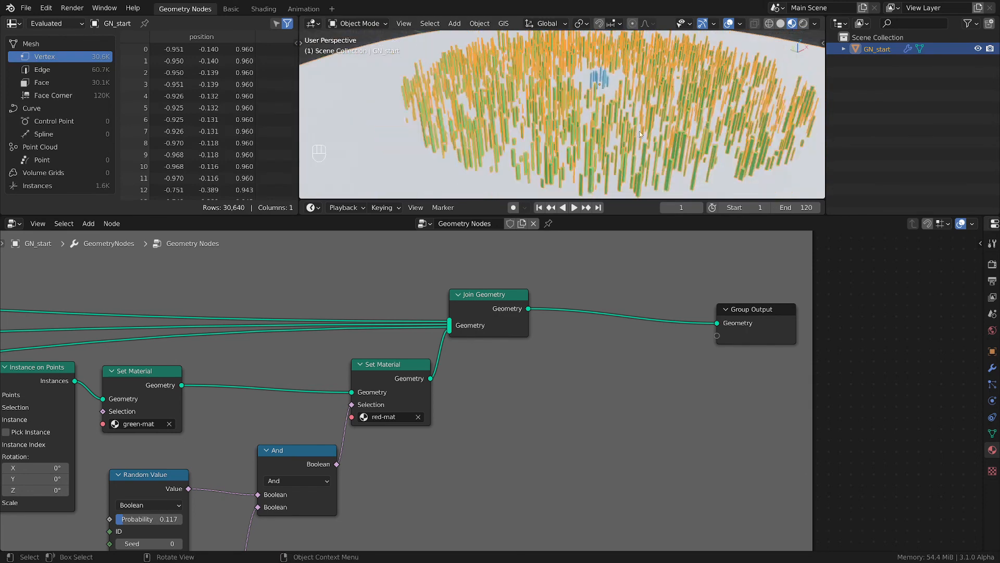